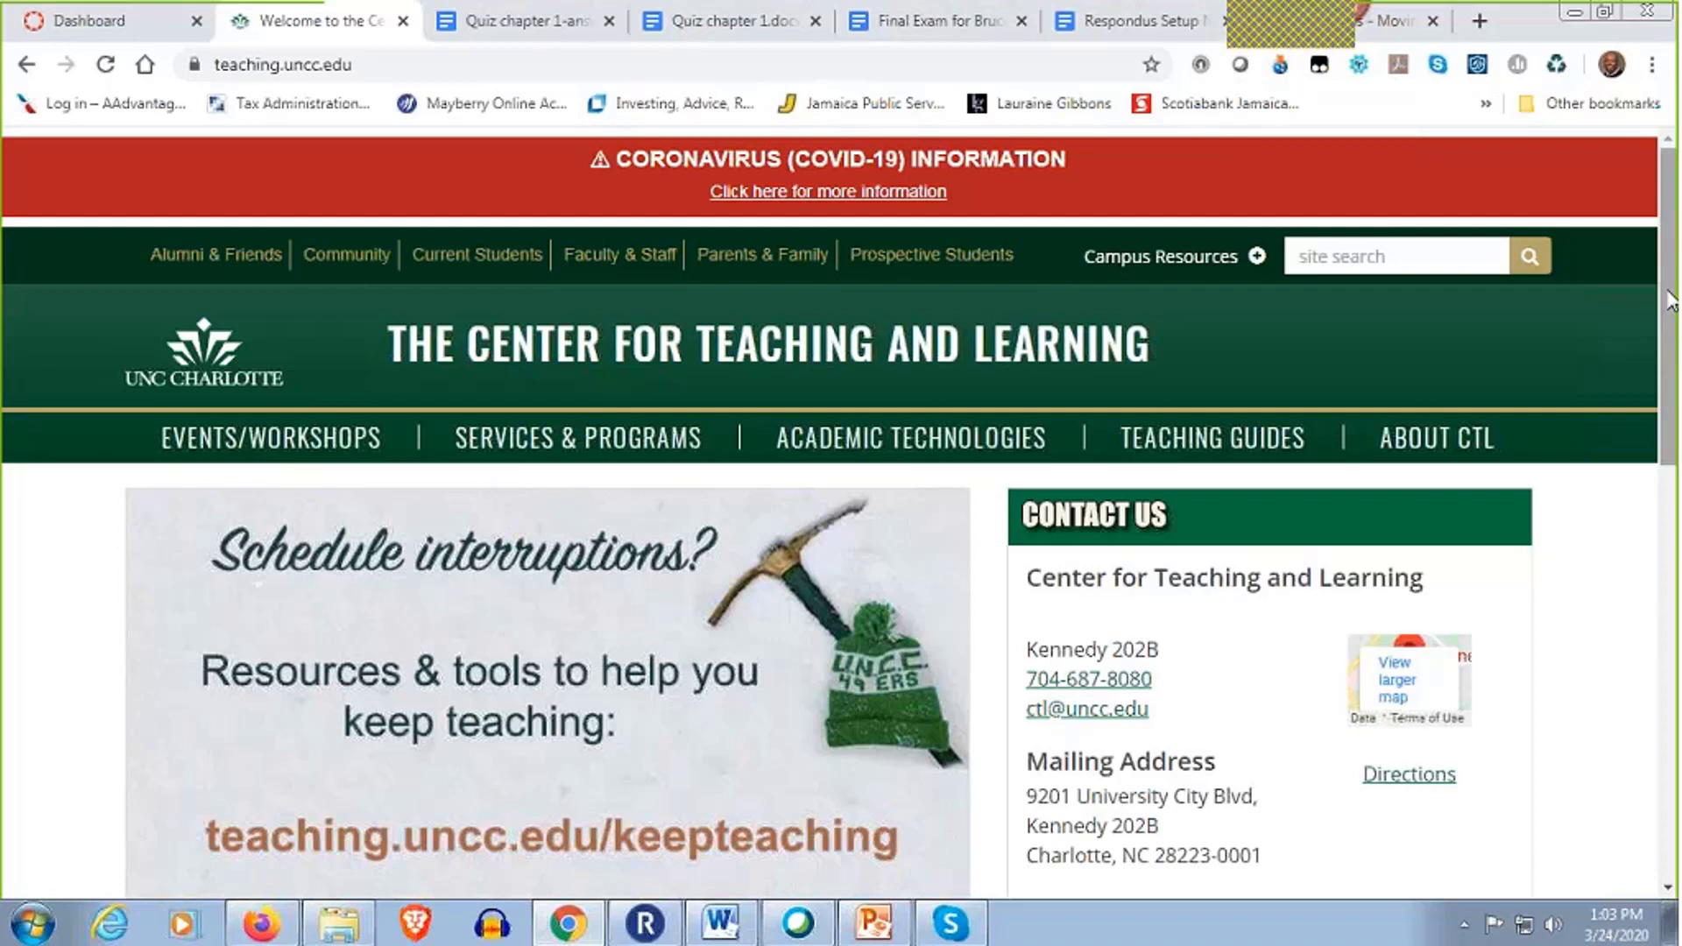
# Step: Review the Quiz chapter 1 document, selecting its Readiness Assessment Test heading
pyautogui.click(525, 24)
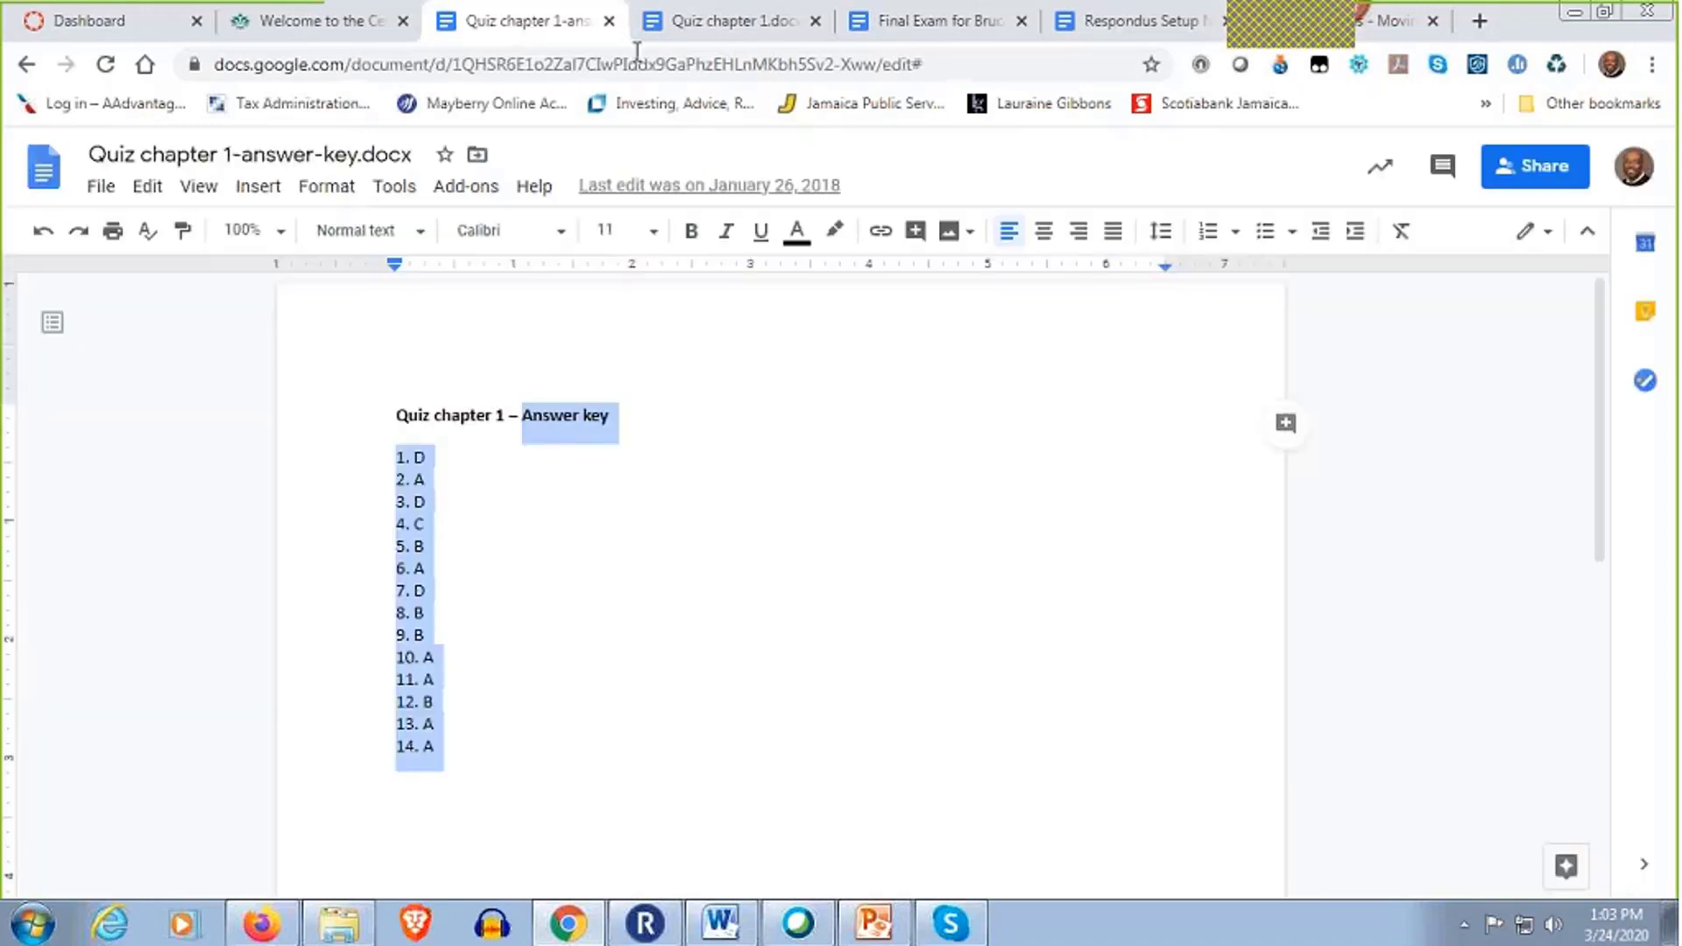
pyautogui.click(677, 29)
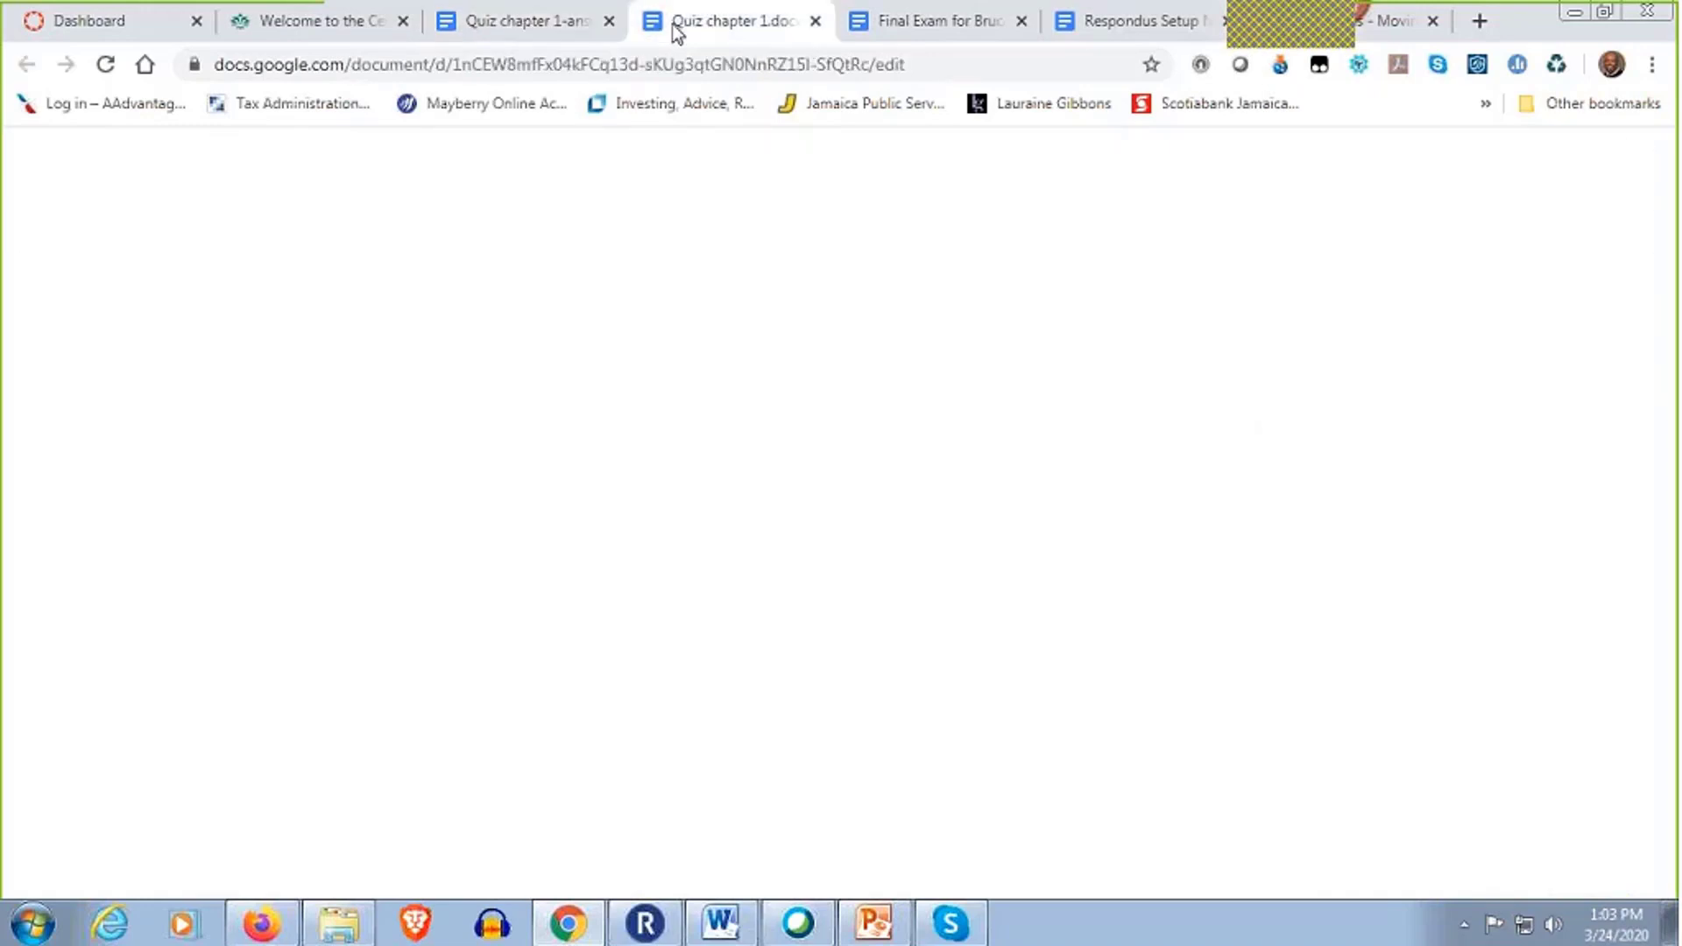
pyautogui.scroll(3, 391, 370)
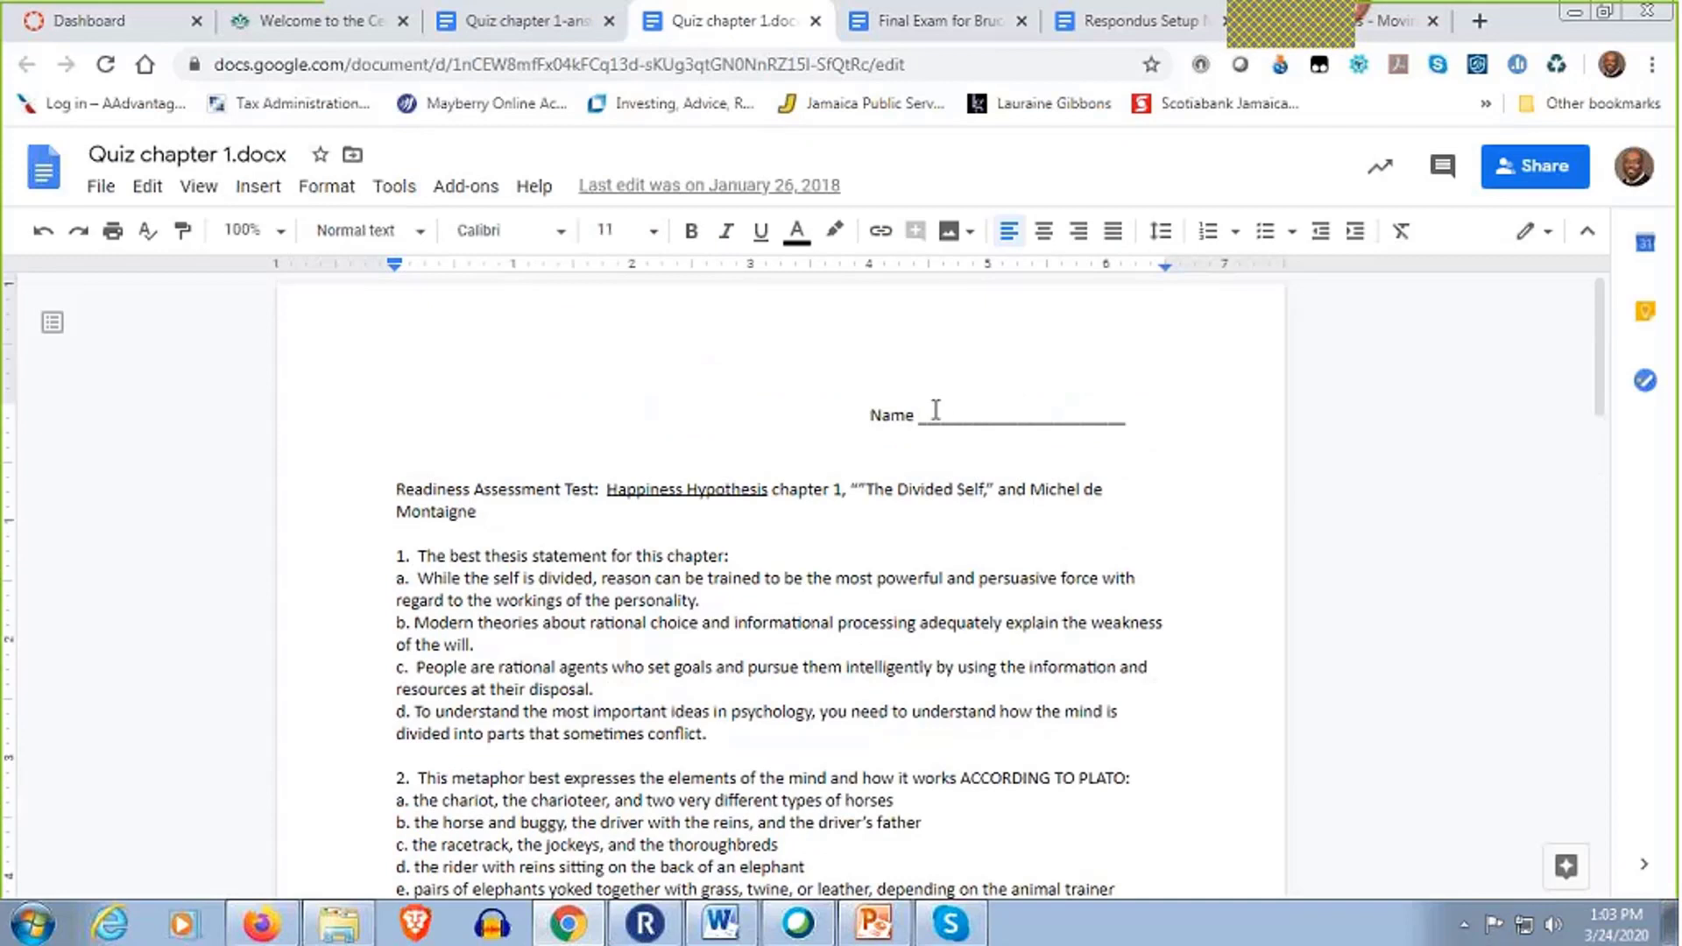
pyautogui.doubleClick(465, 449)
pyautogui.doubleClick(447, 529)
pyautogui.moveTo(477, 512); pyautogui.dragTo(398, 491)
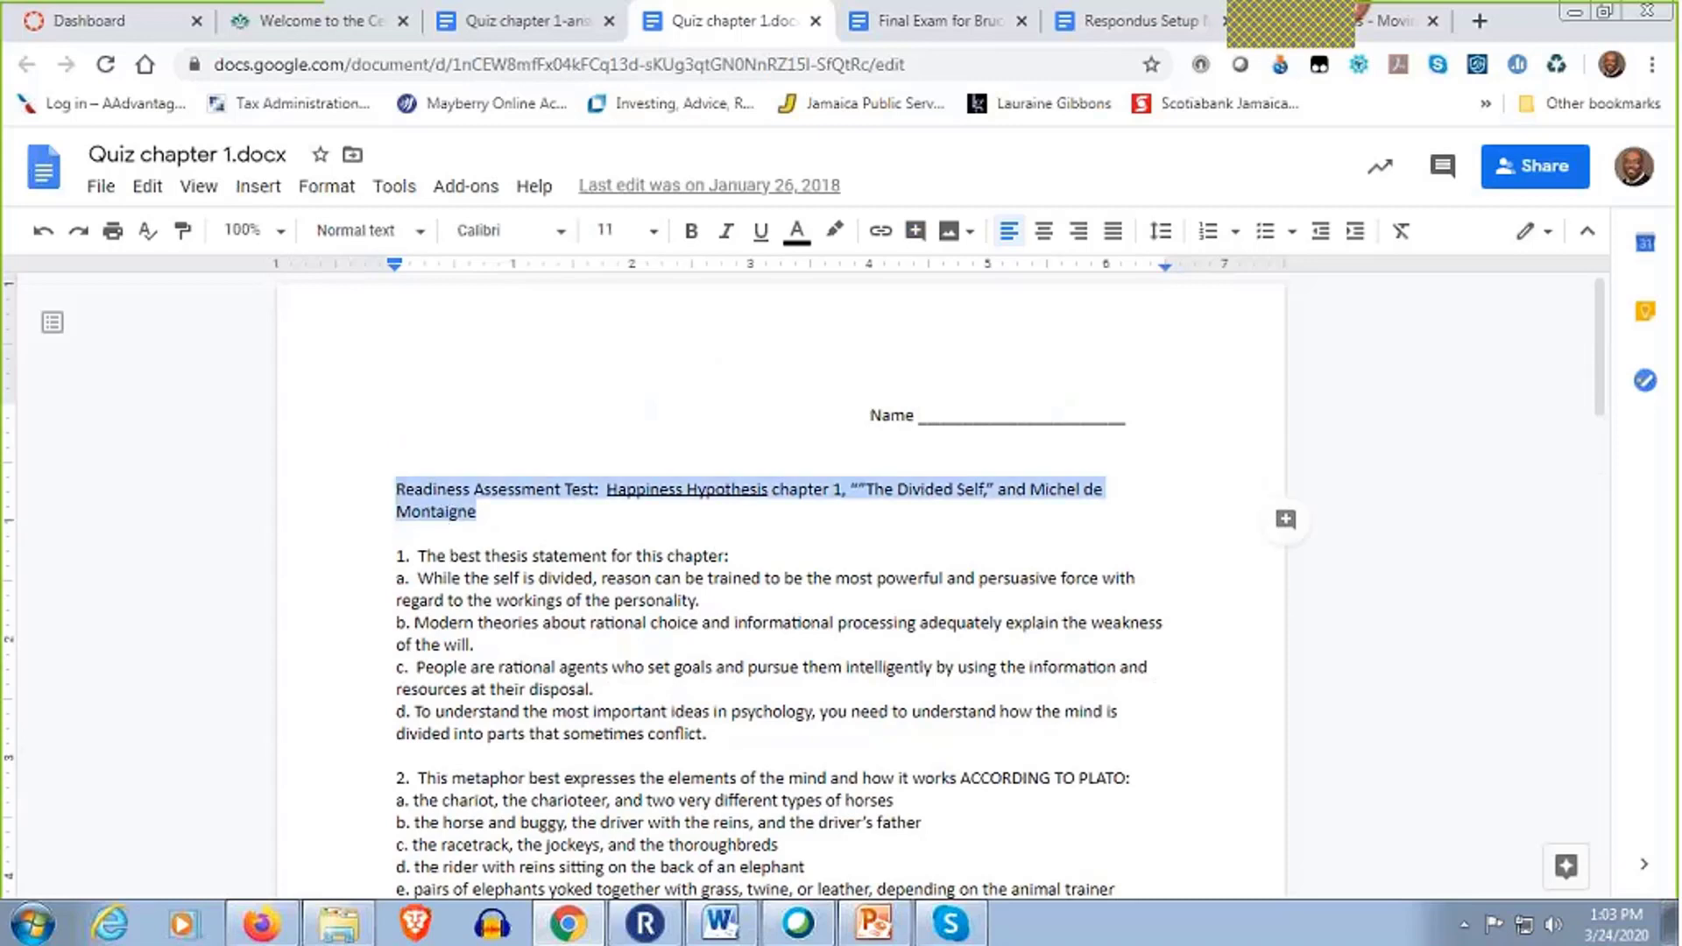
pyautogui.scroll(-3, 589, 515)
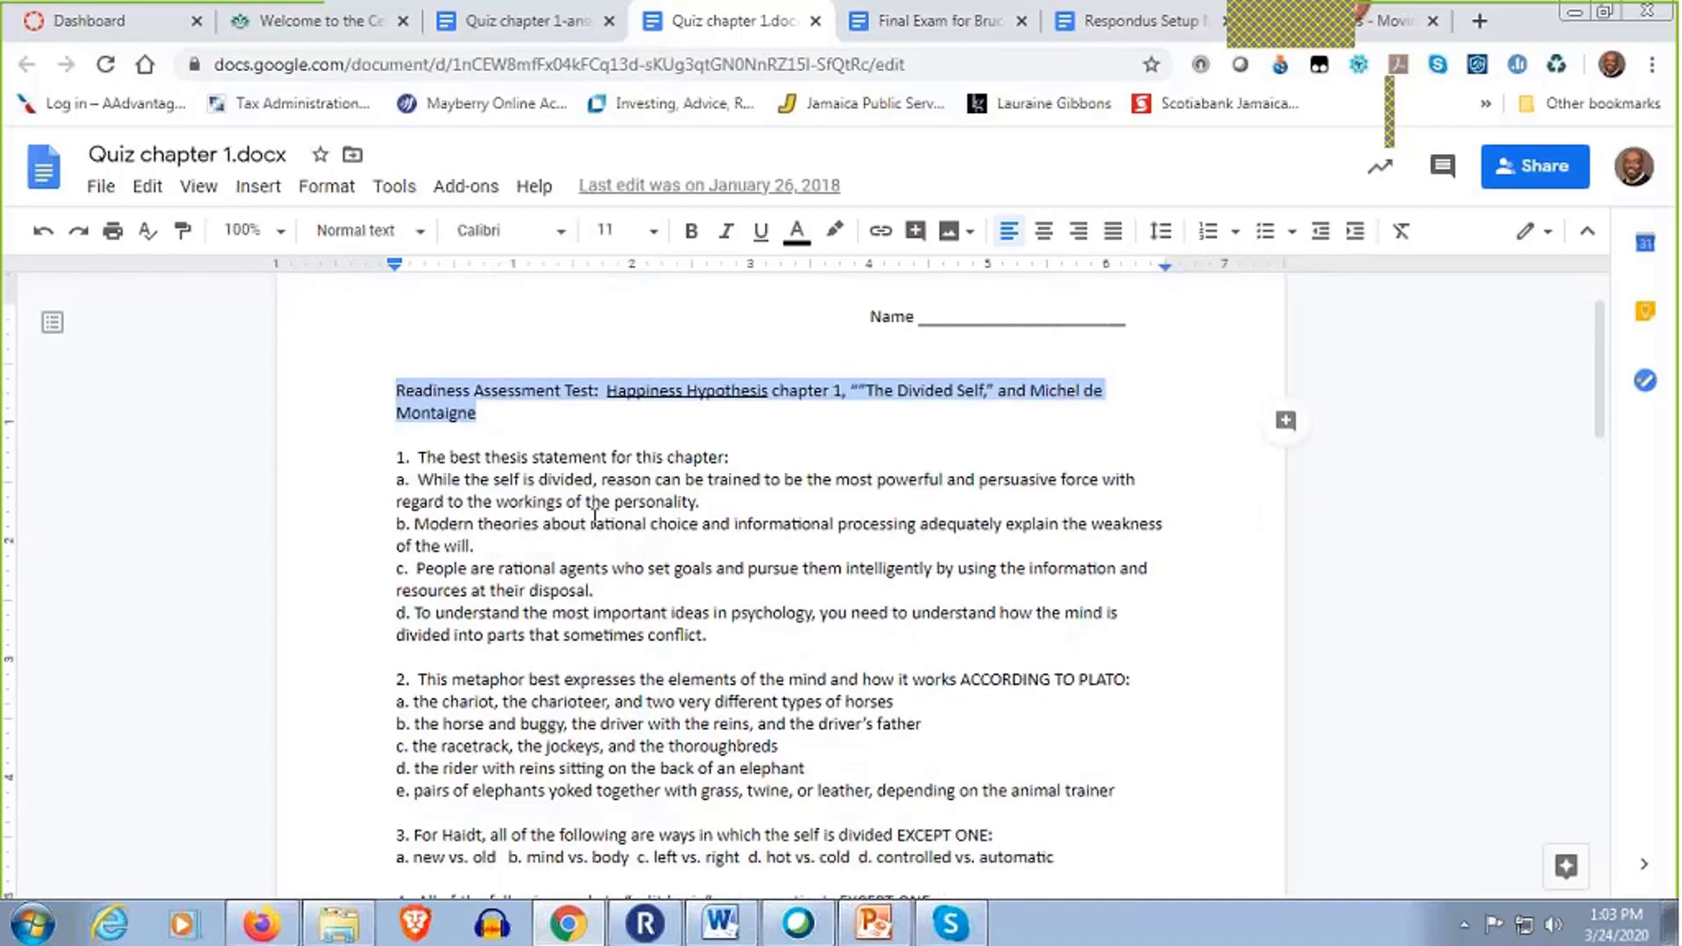
pyautogui.scroll(-10, 605, 525)
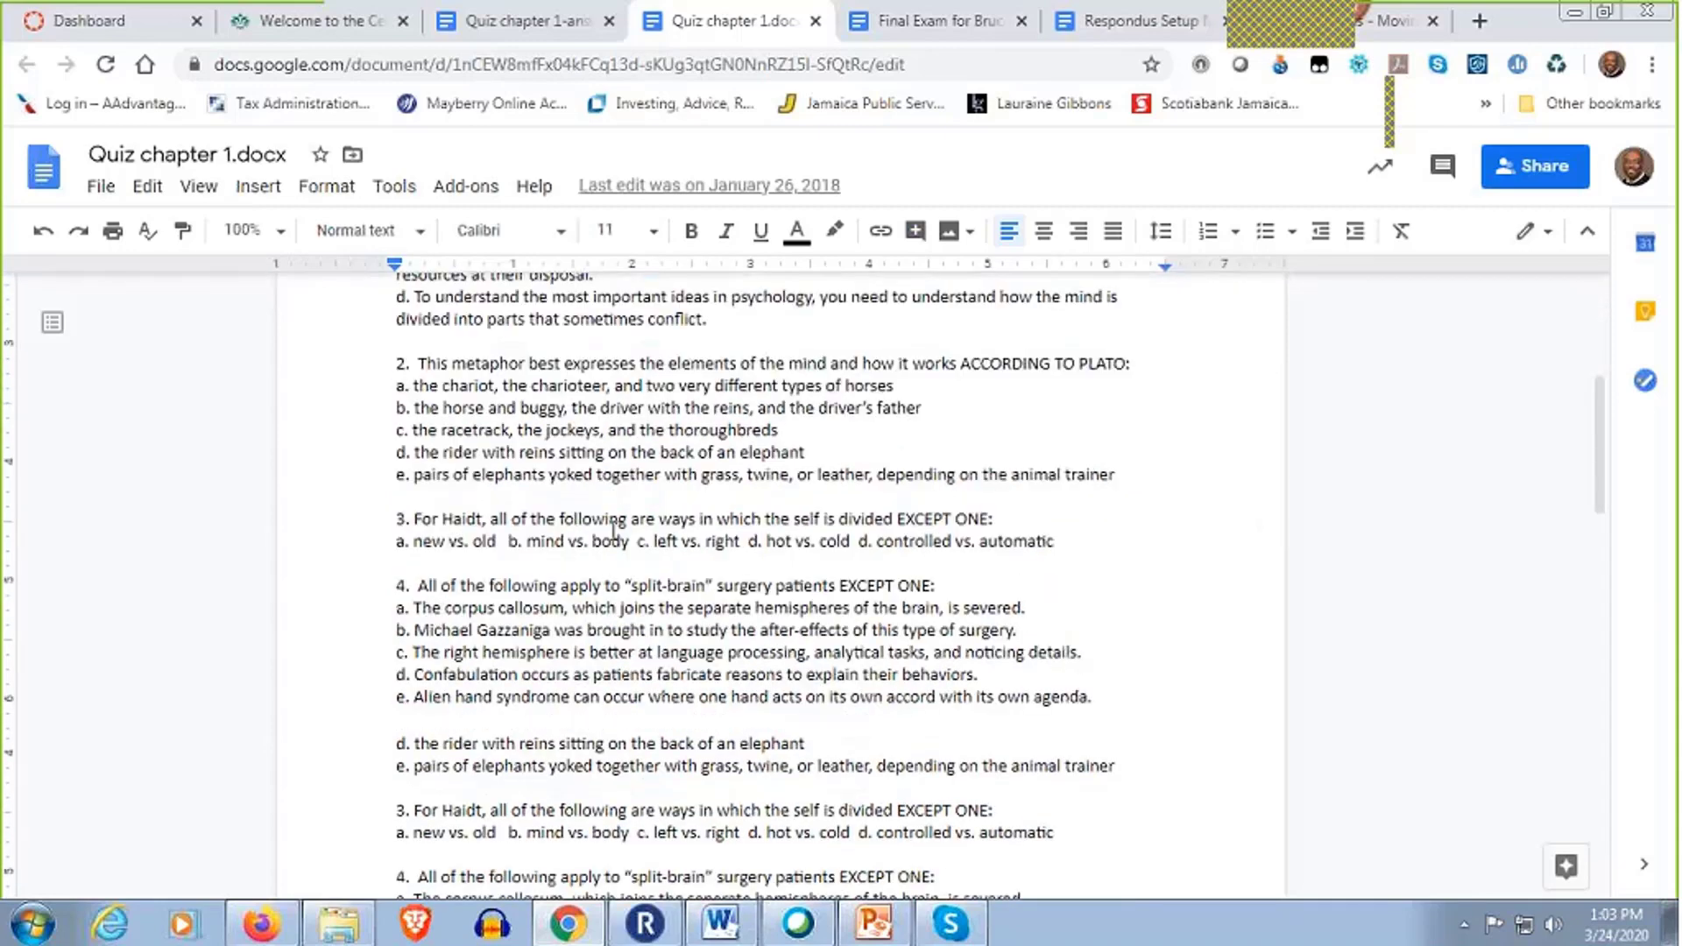
pyautogui.scroll(-7, 614, 533)
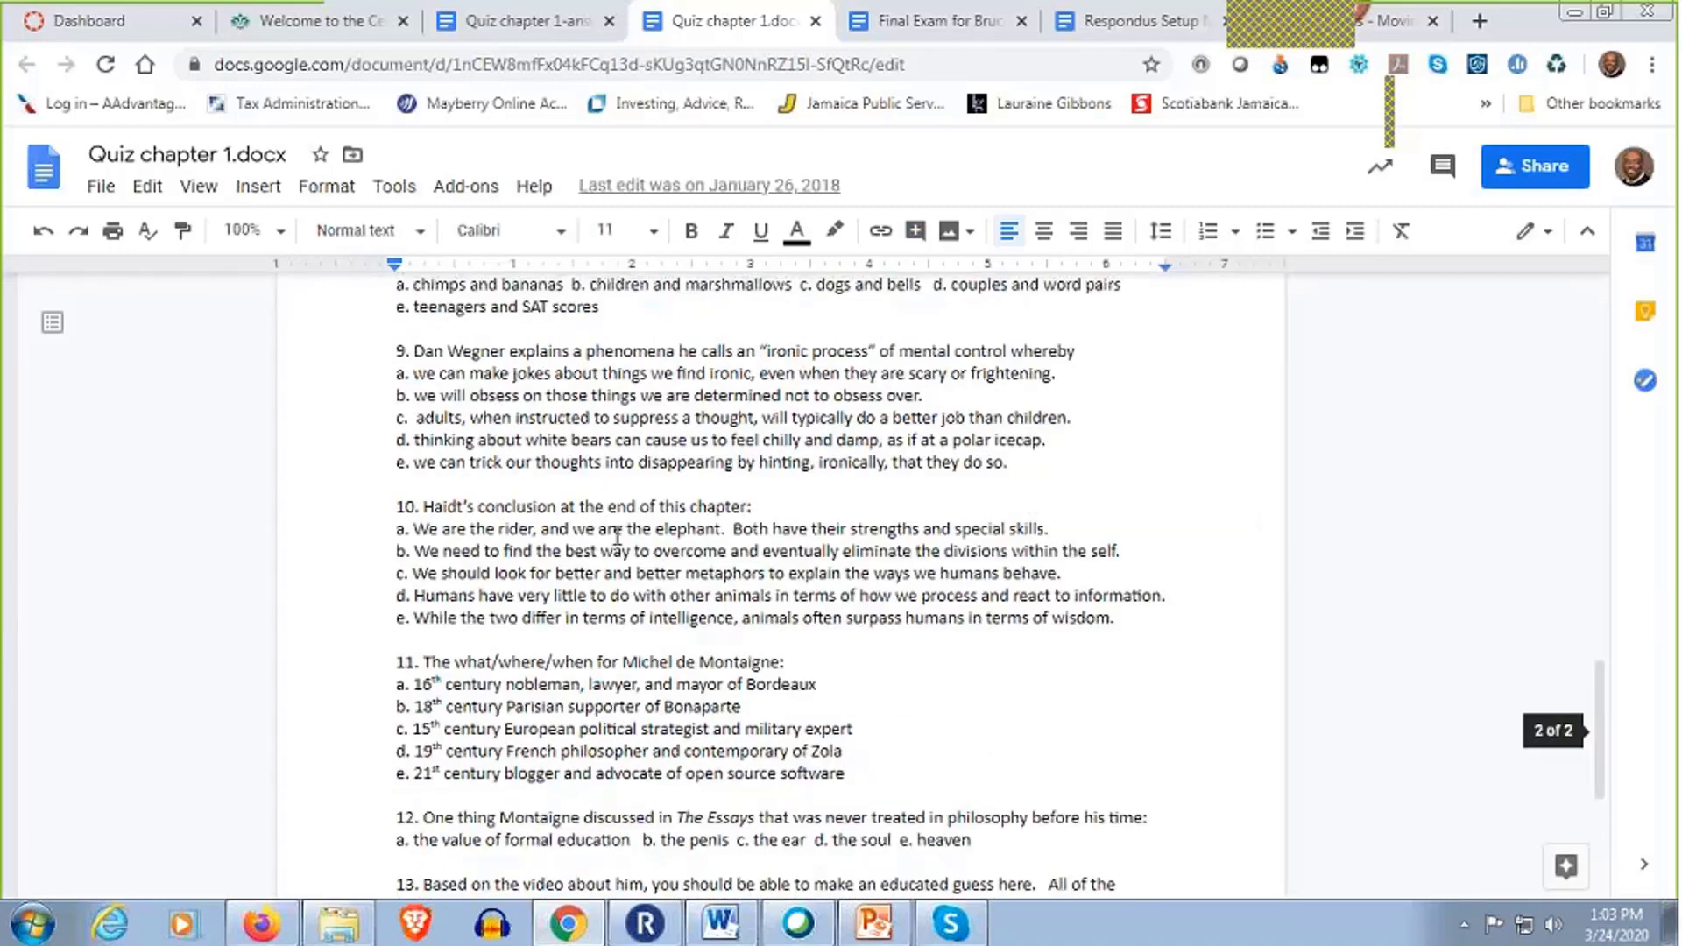
pyautogui.scroll(-3, 616, 537)
pyautogui.scroll(20, 617, 536)
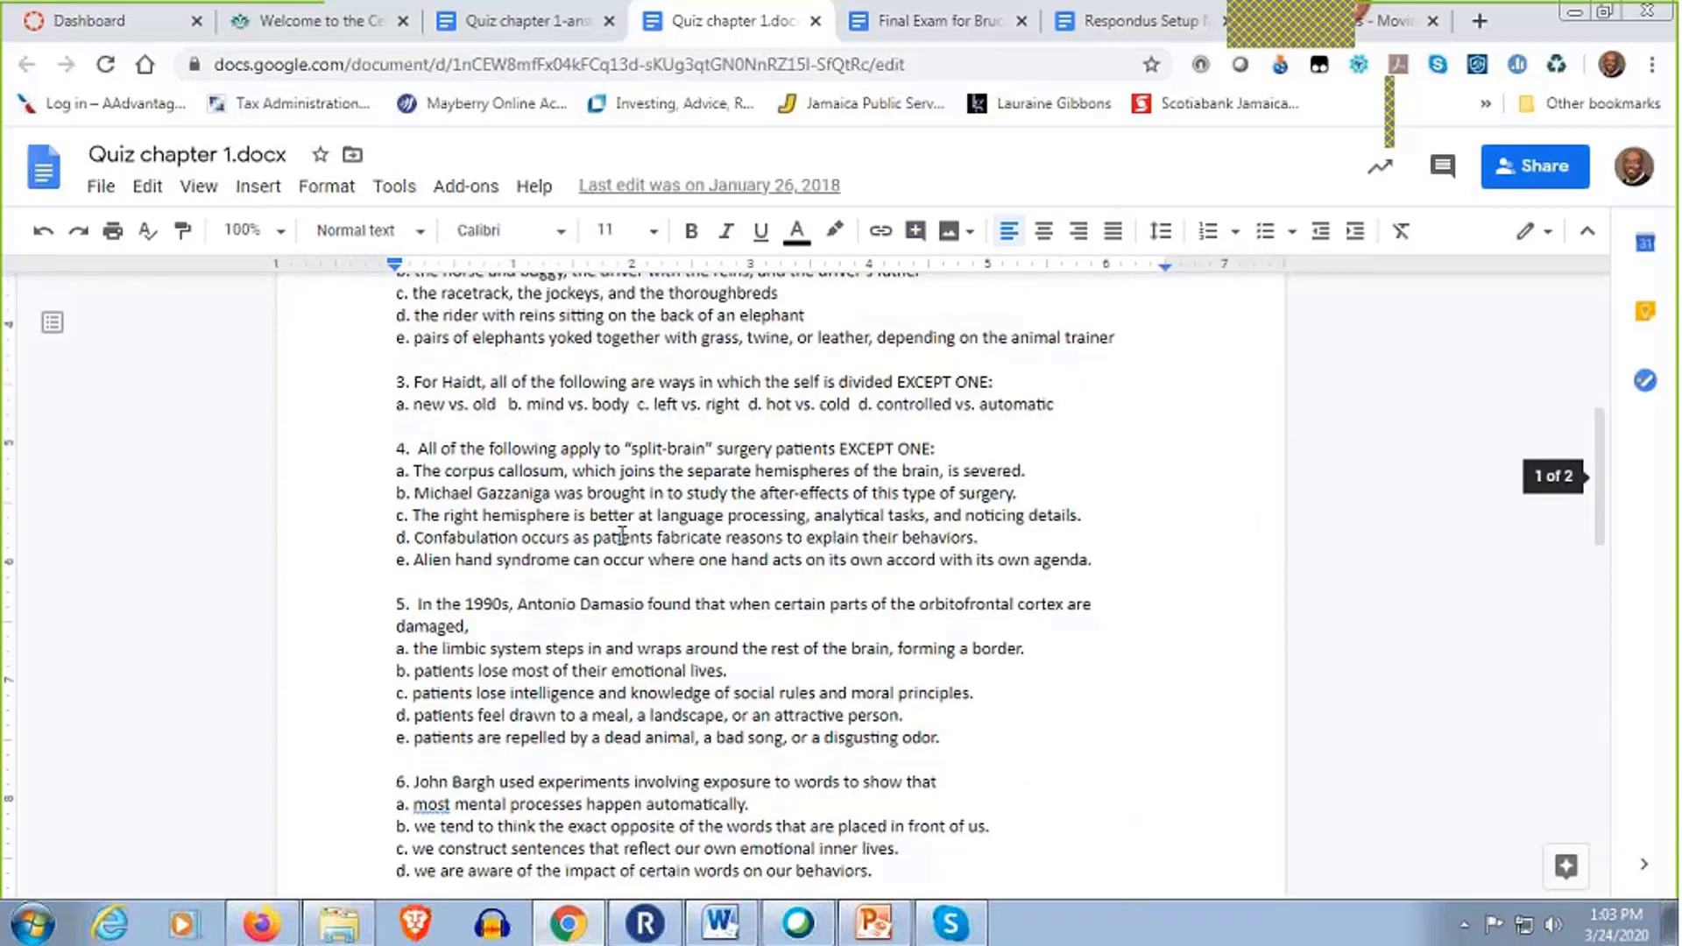
# Step: Check the answer key document, then scroll back through the chapter 1 quiz
pyautogui.click(524, 21)
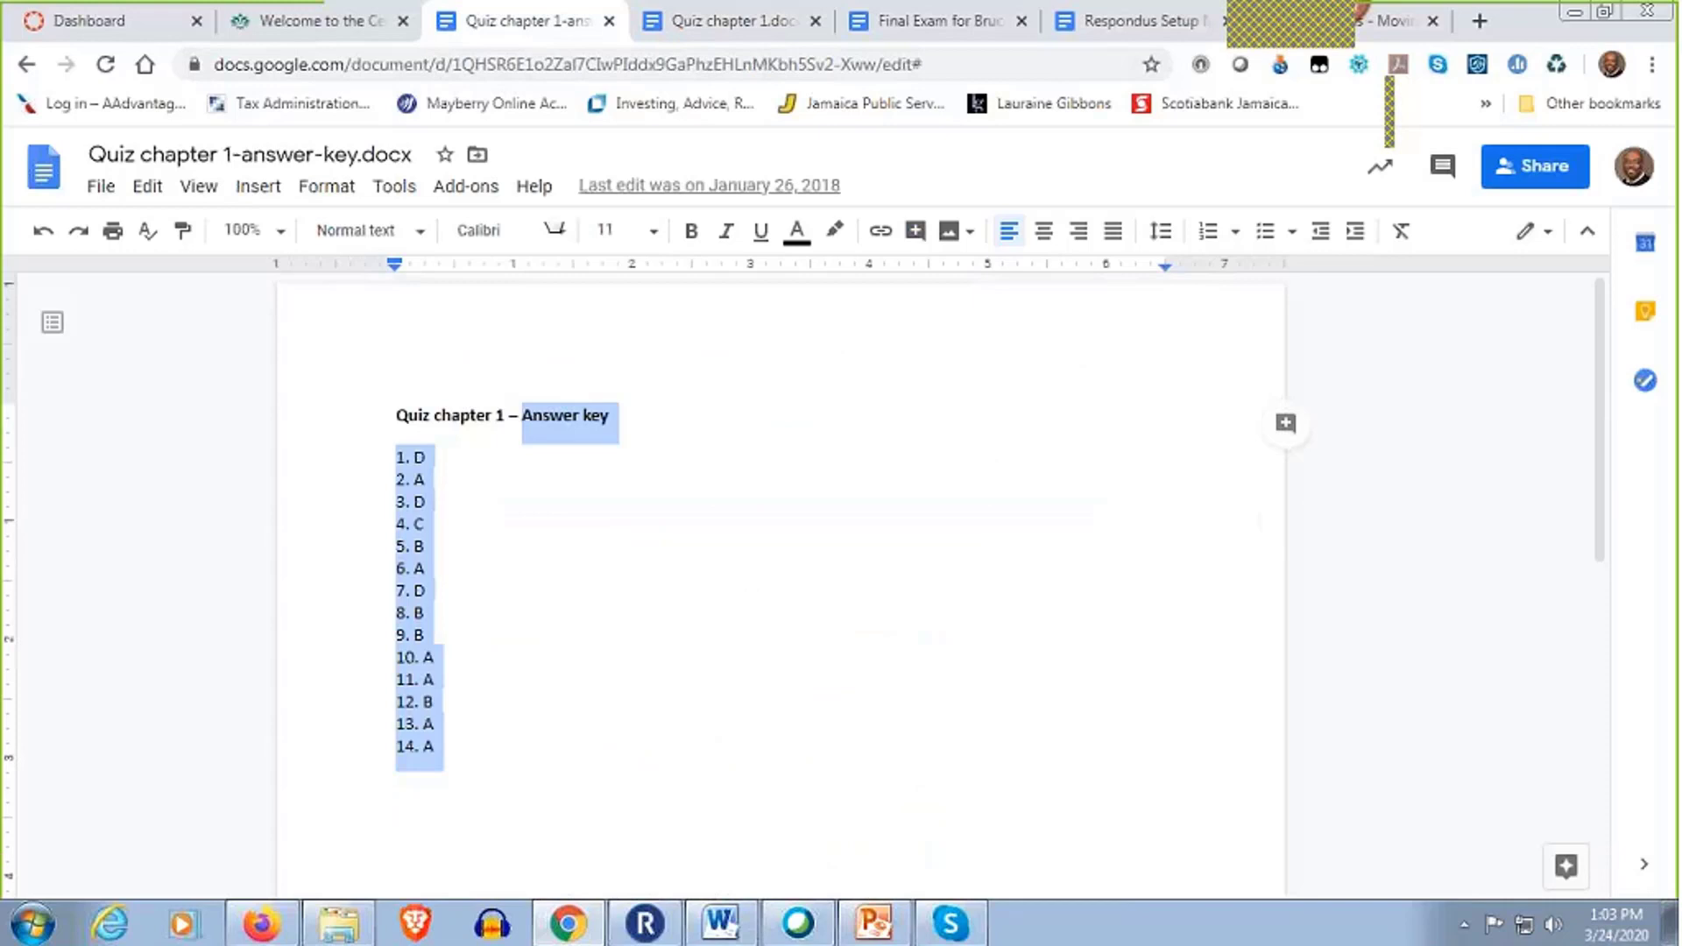
pyautogui.click(415, 461)
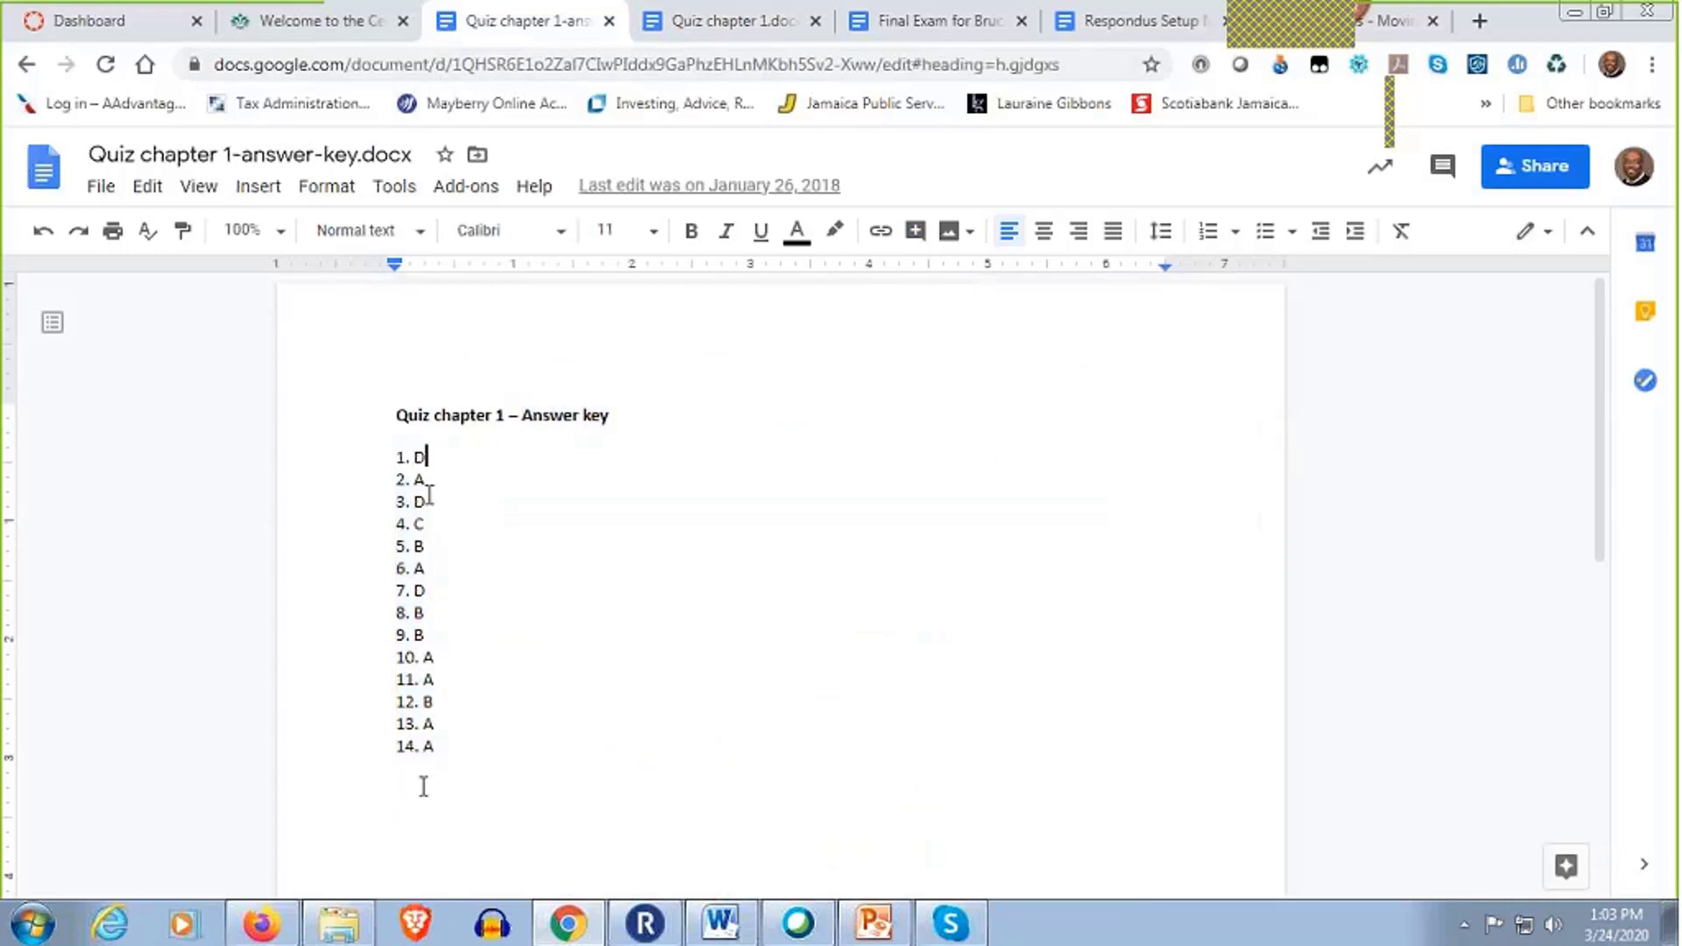
pyautogui.click(665, 39)
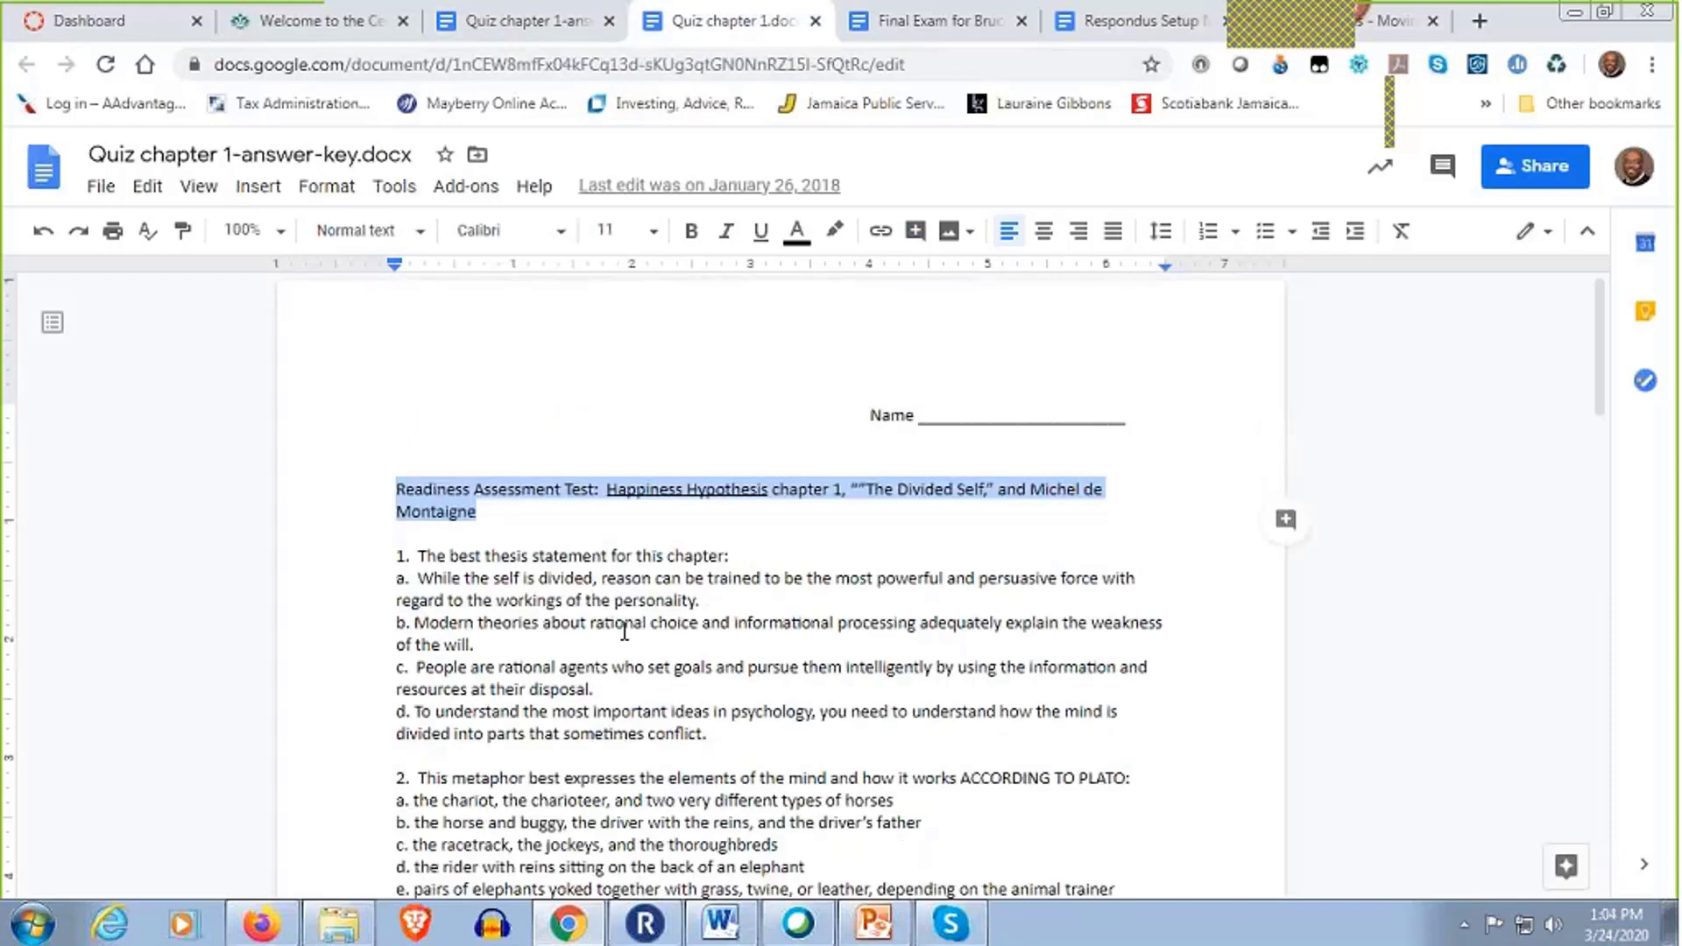
pyautogui.scroll(-10, 674, 671)
pyautogui.scroll(-8, 675, 671)
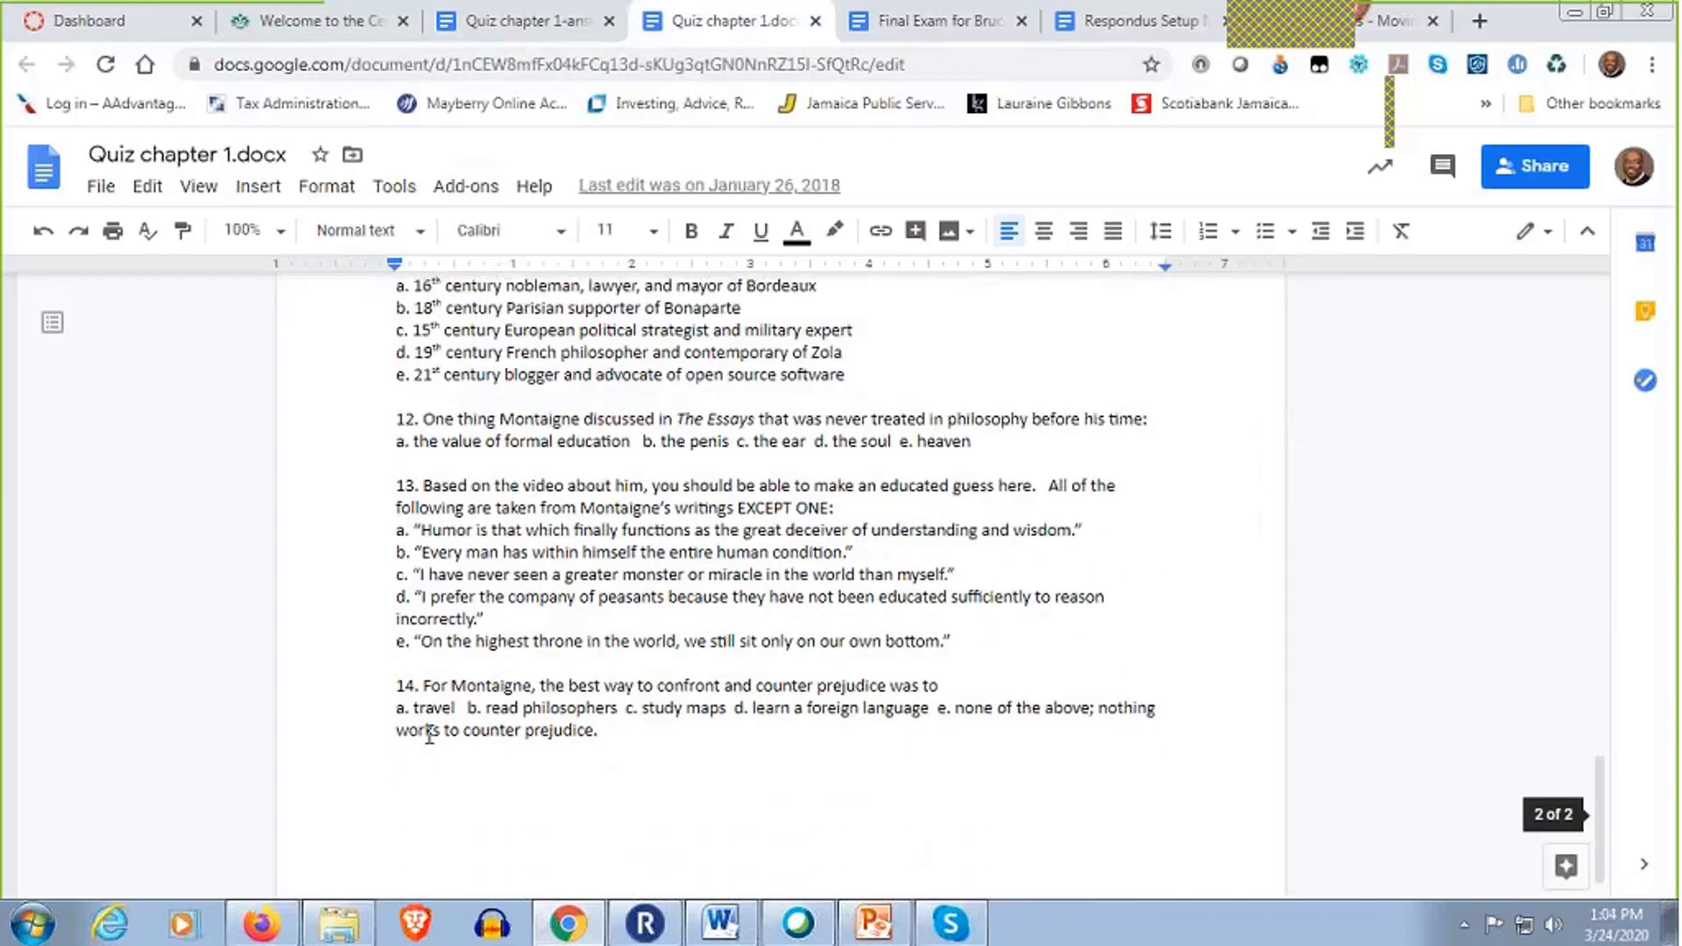
pyautogui.scroll(10, 616, 702)
pyautogui.scroll(15, 616, 703)
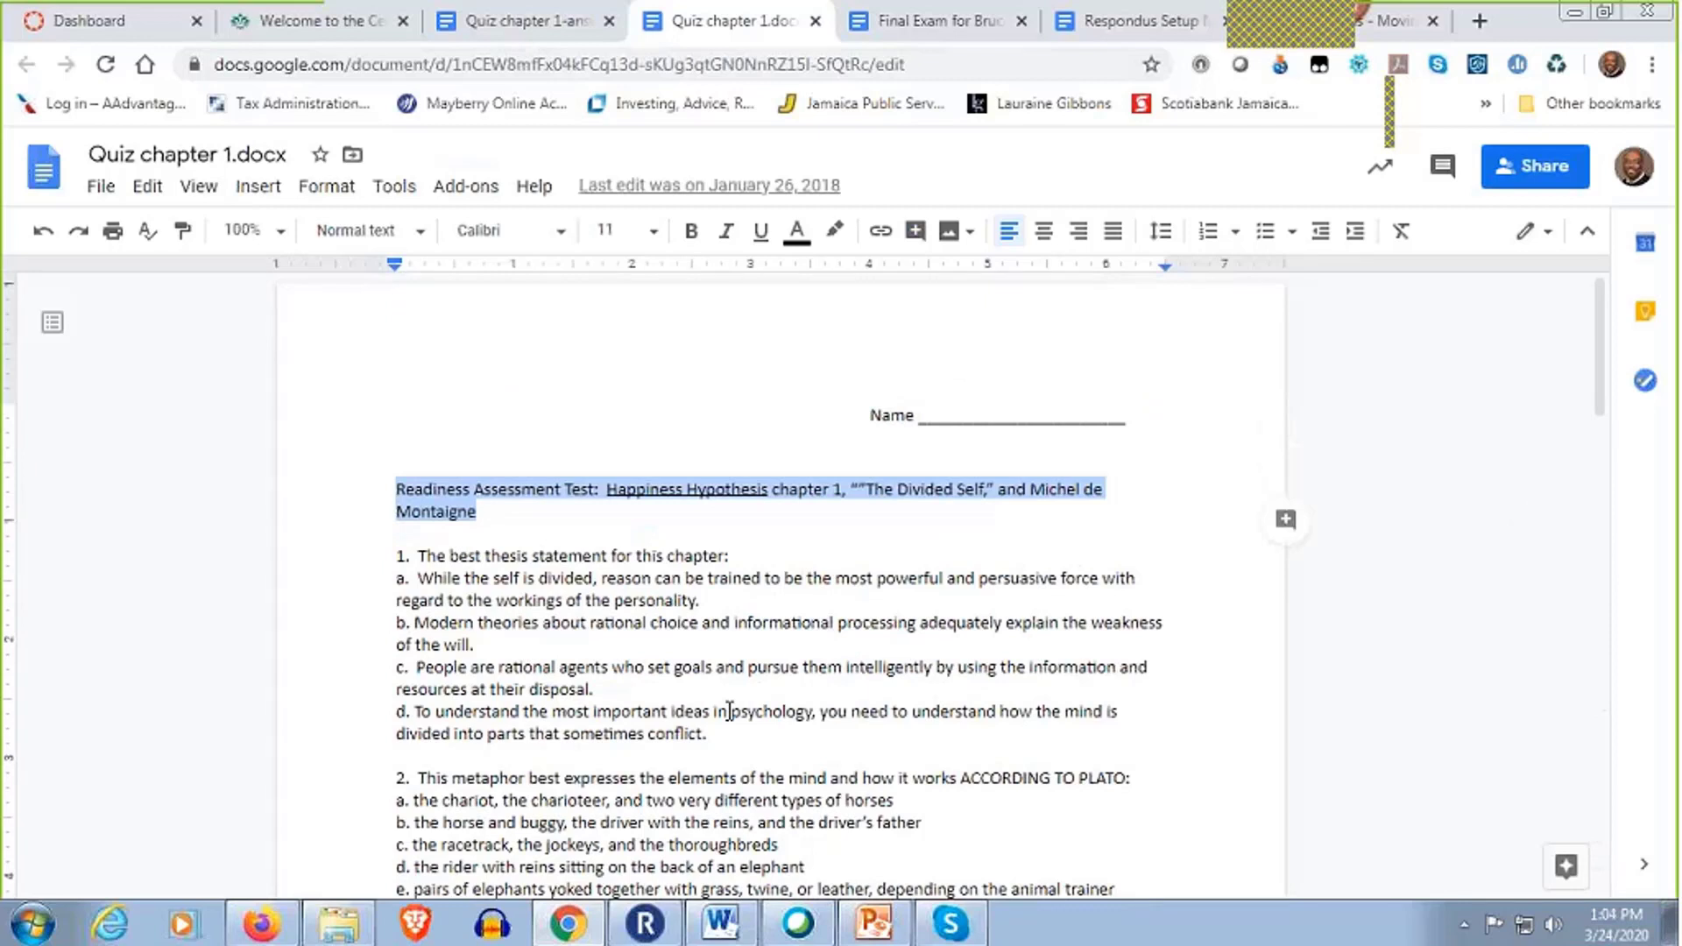
# Step: Search the Center for Teaching and Learning site for 'respondus' and open its Respondus page
pyautogui.click(297, 23)
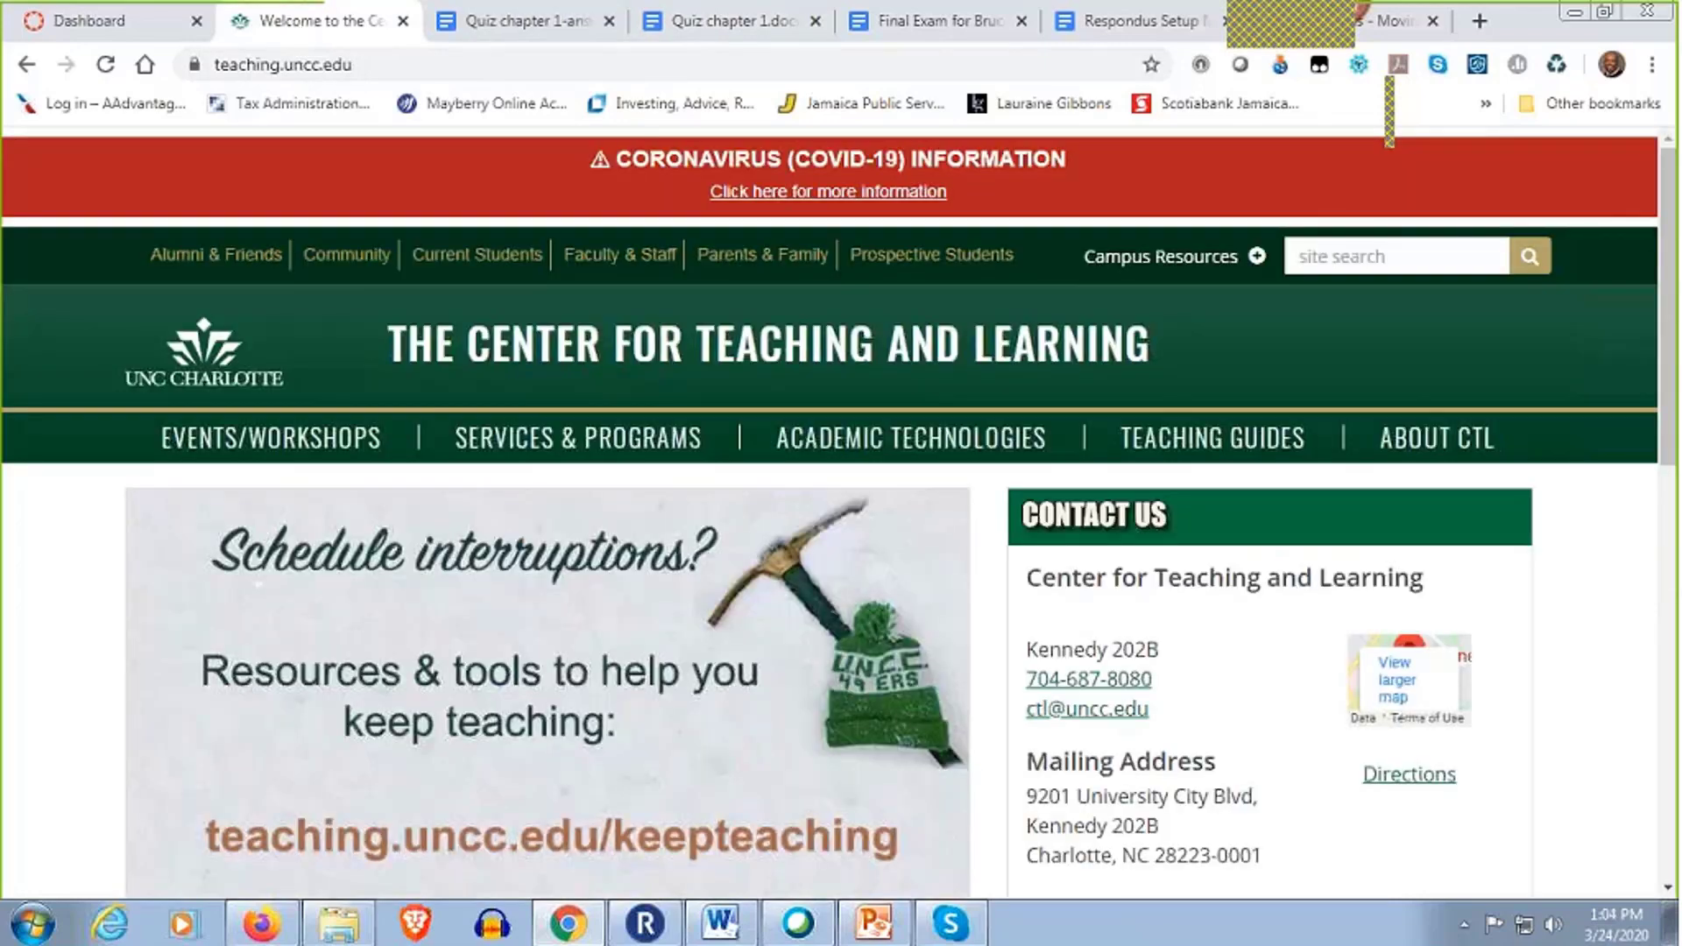
pyautogui.click(1356, 258)
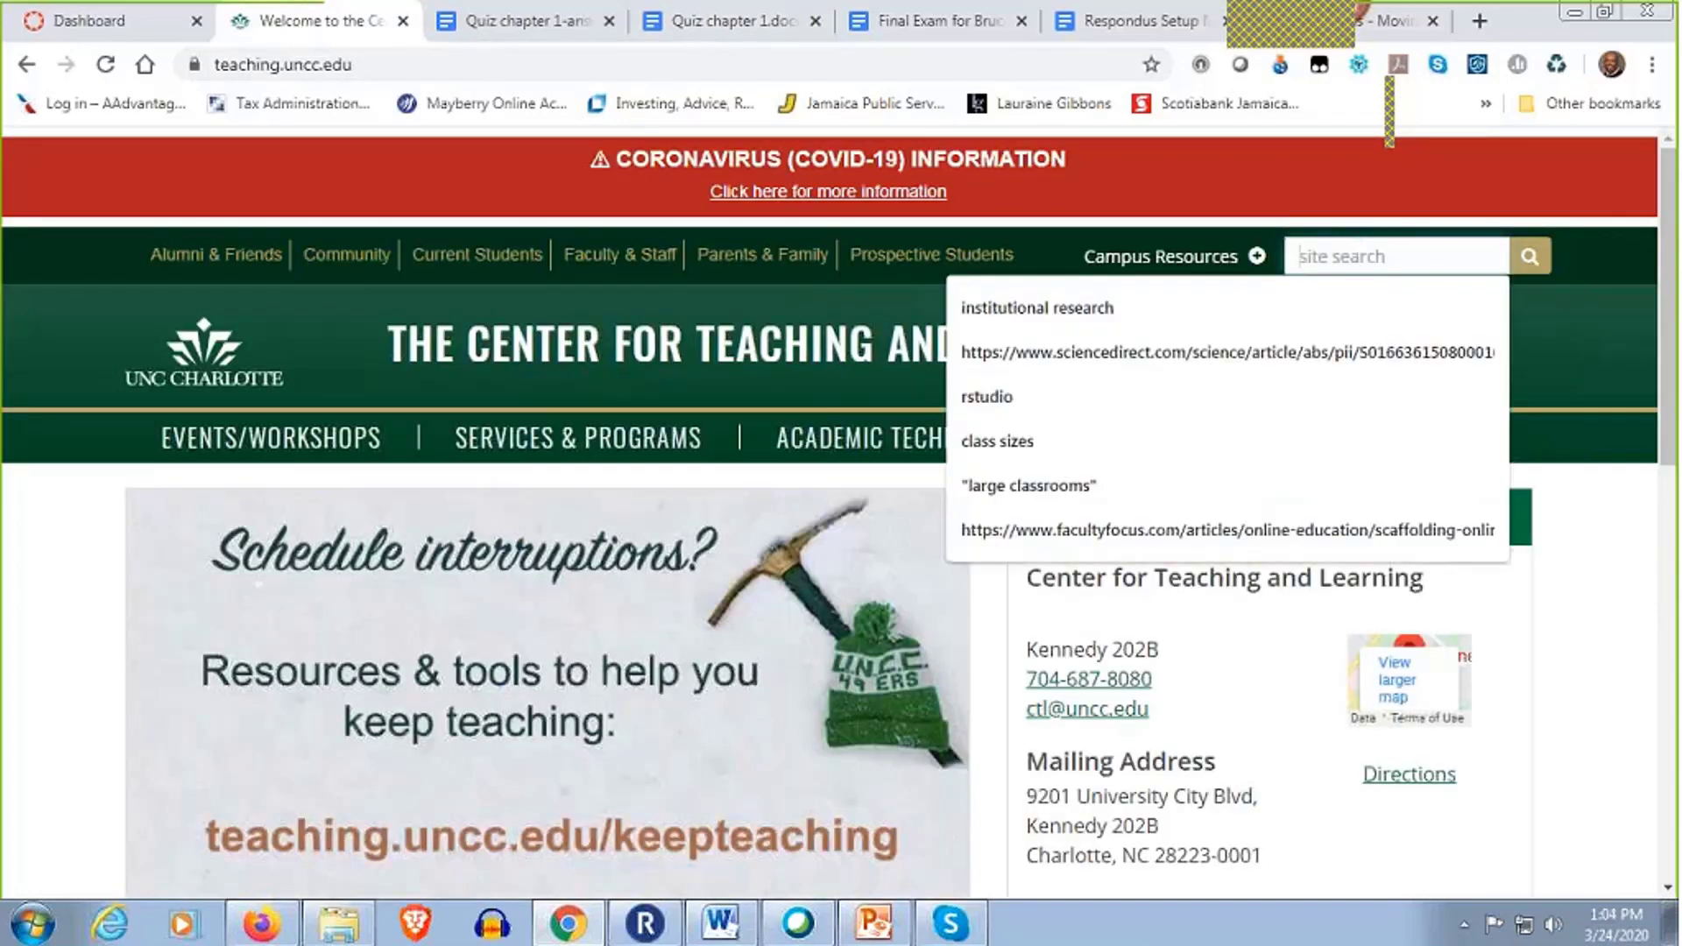
pyautogui.click(366, 63)
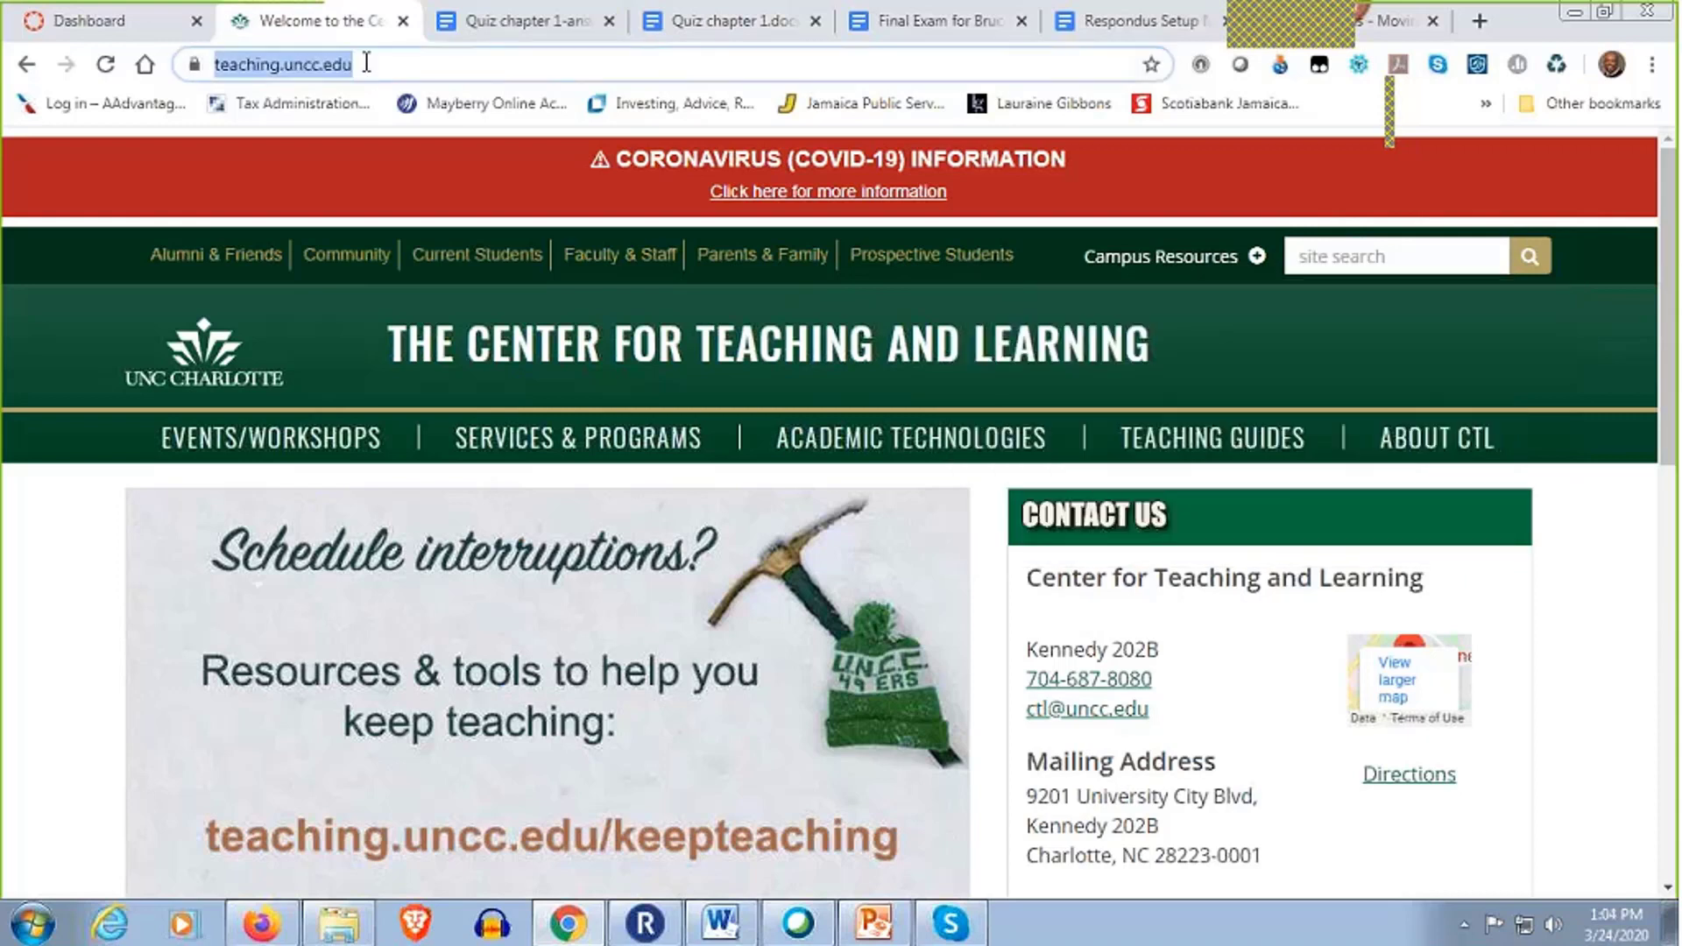
pyautogui.click(1332, 263)
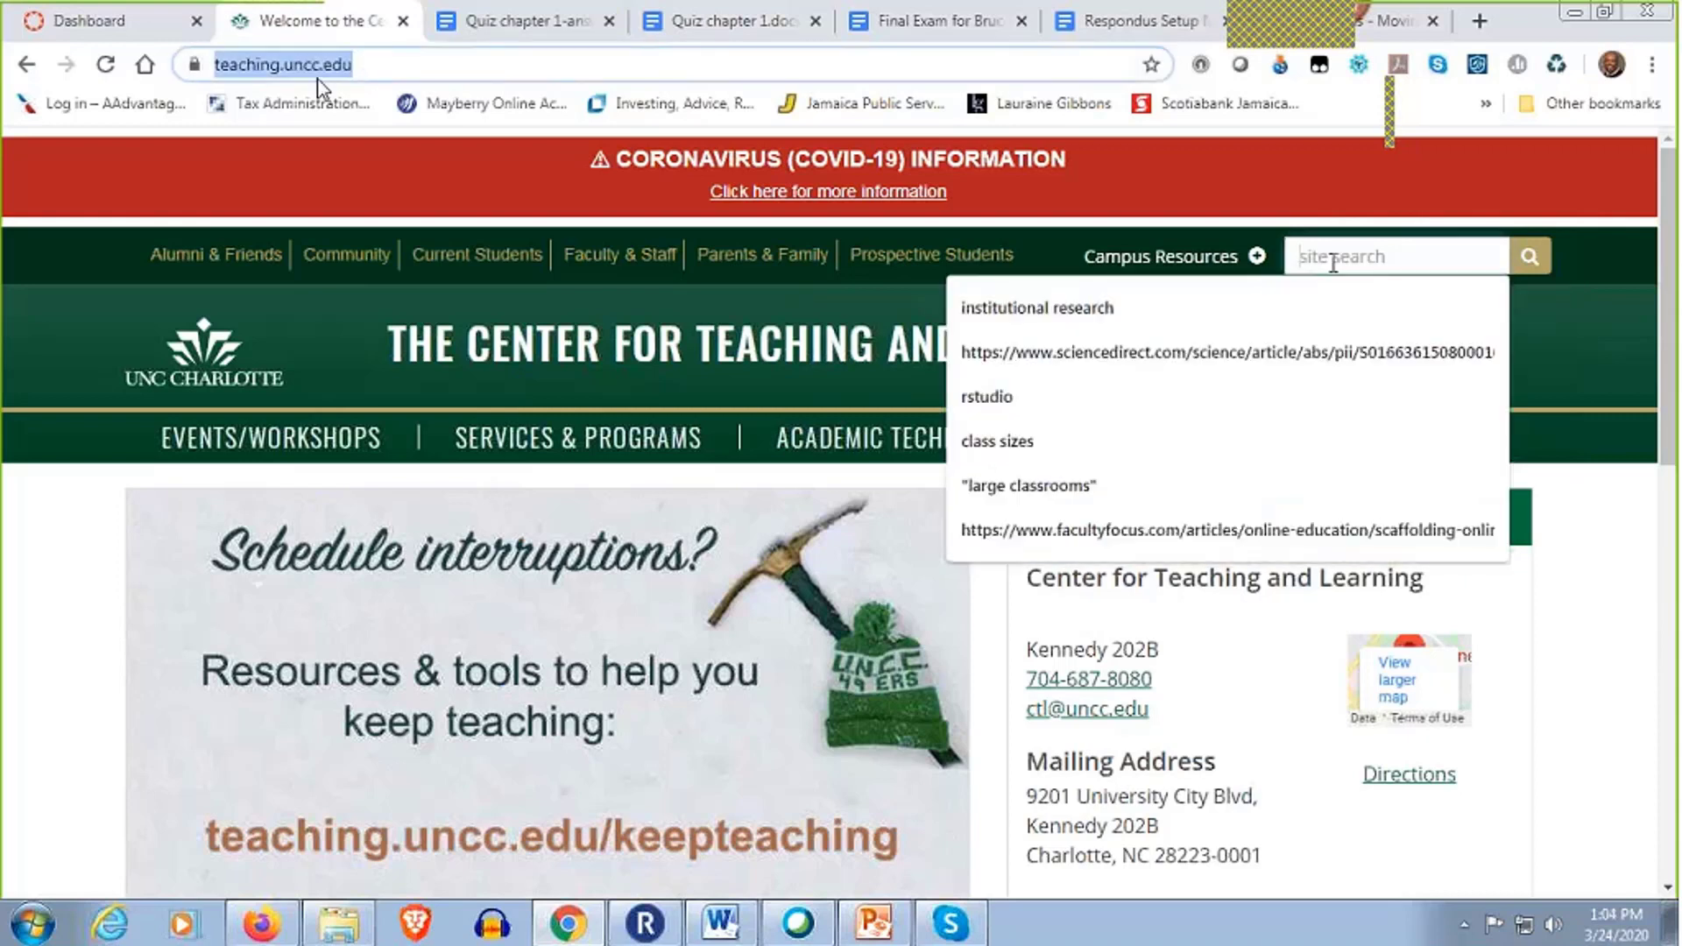
pyautogui.write('res')
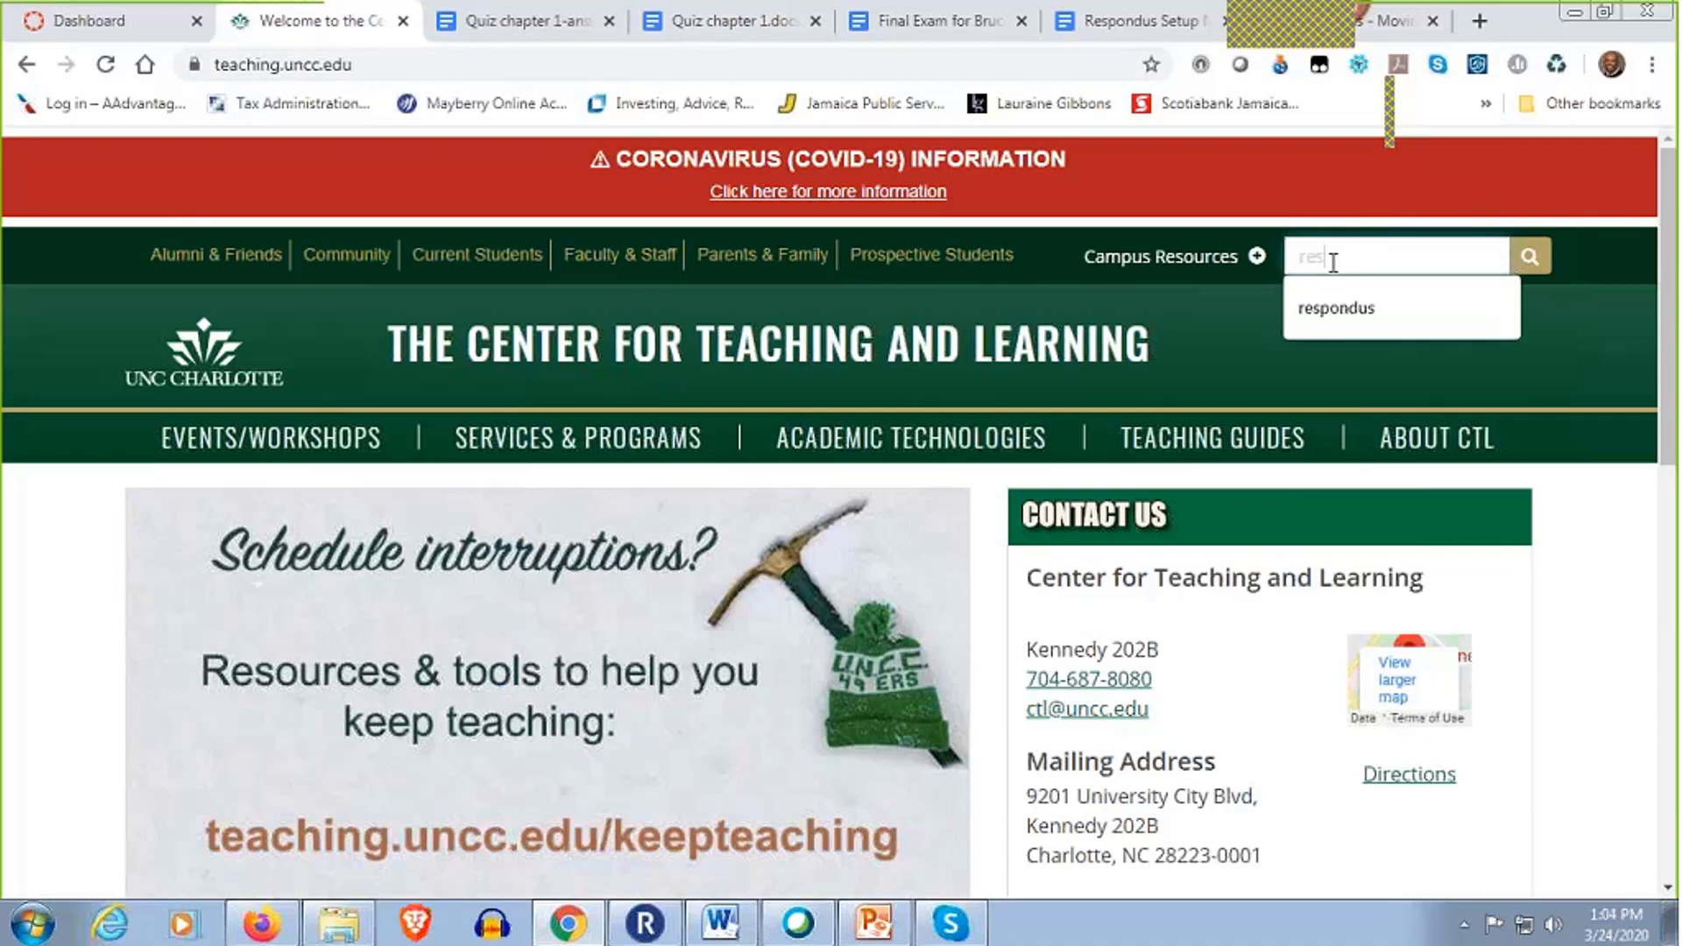
pyautogui.write('pondus')
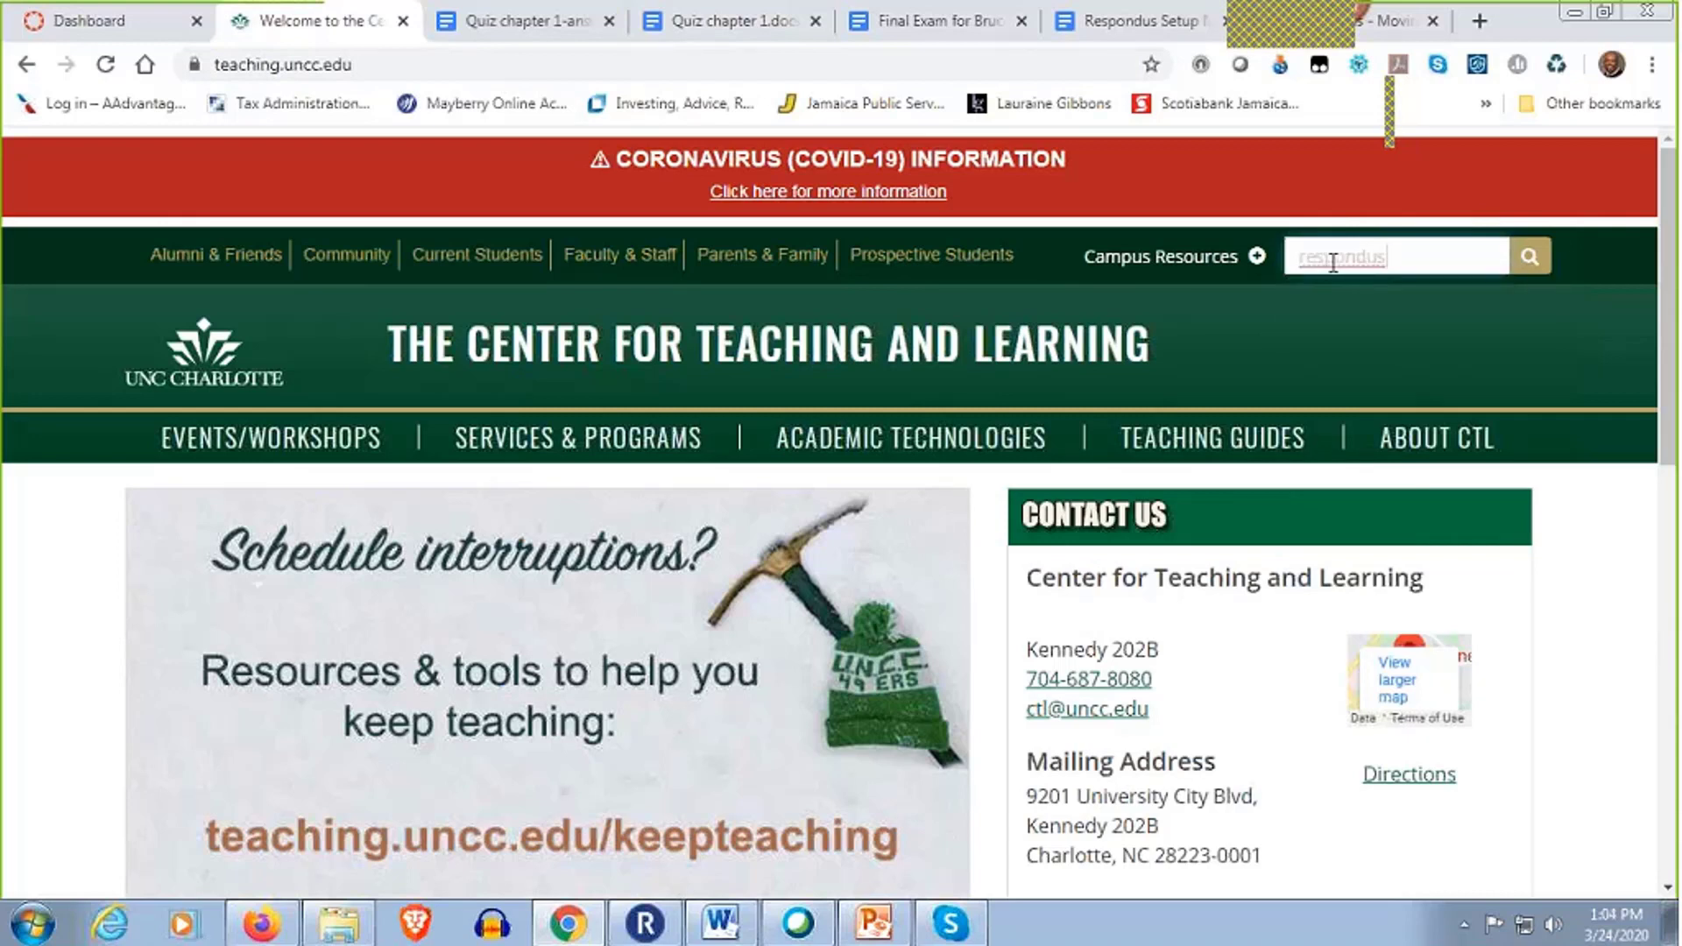
pyautogui.press('Return')
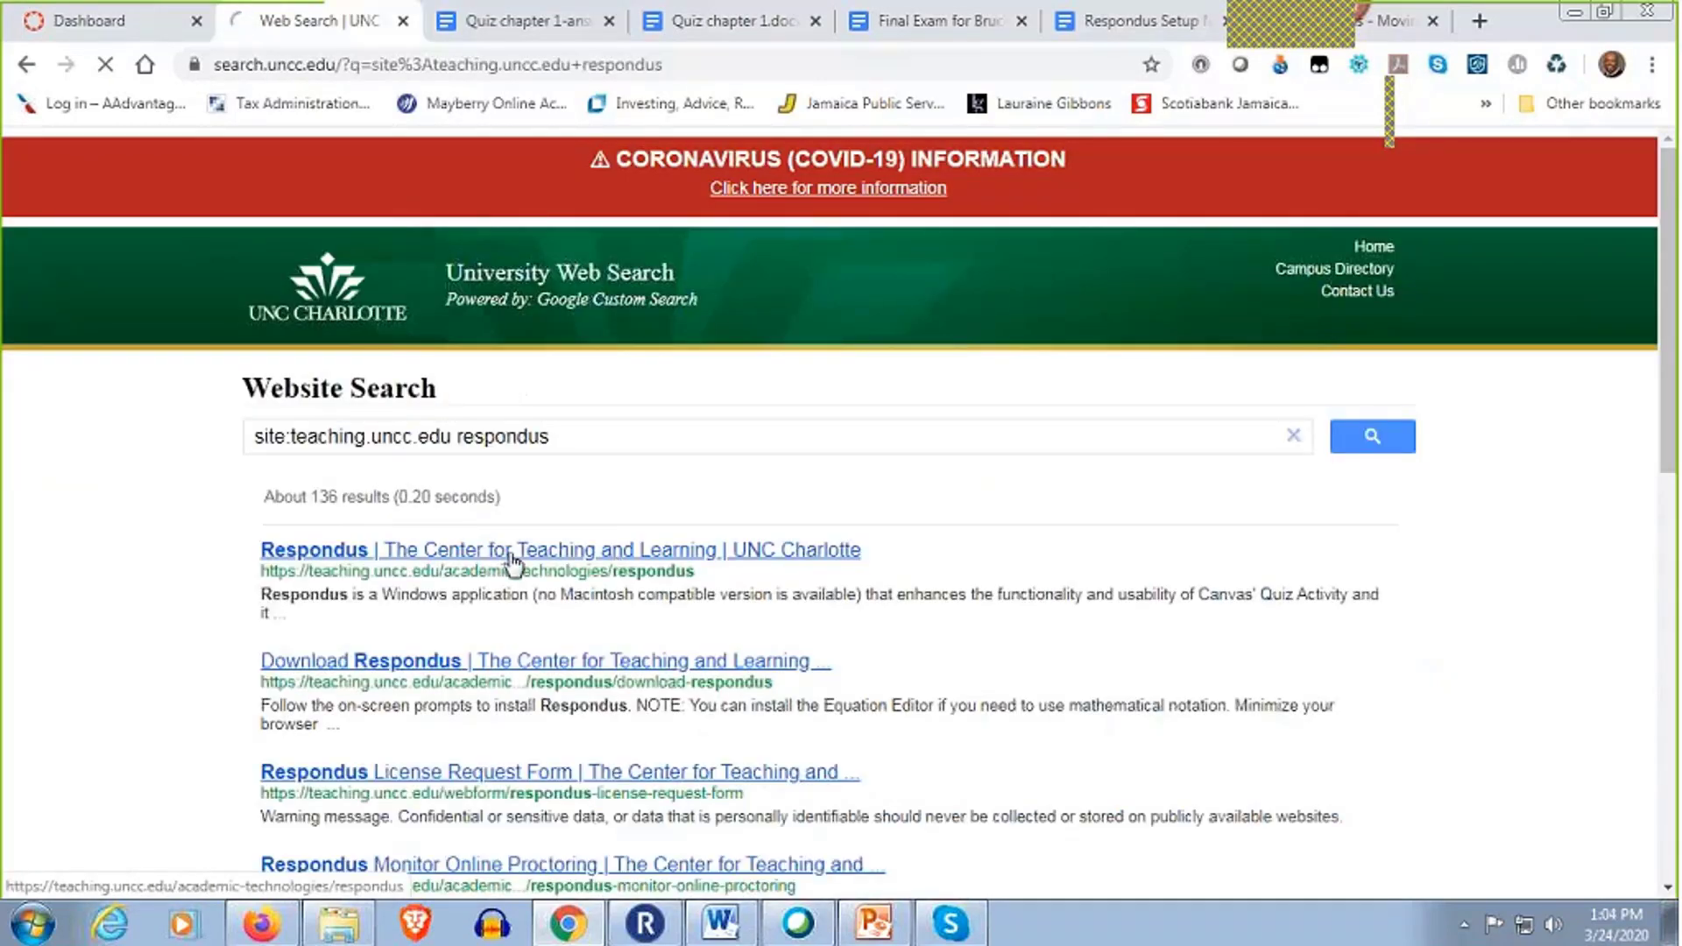
pyautogui.click(514, 561)
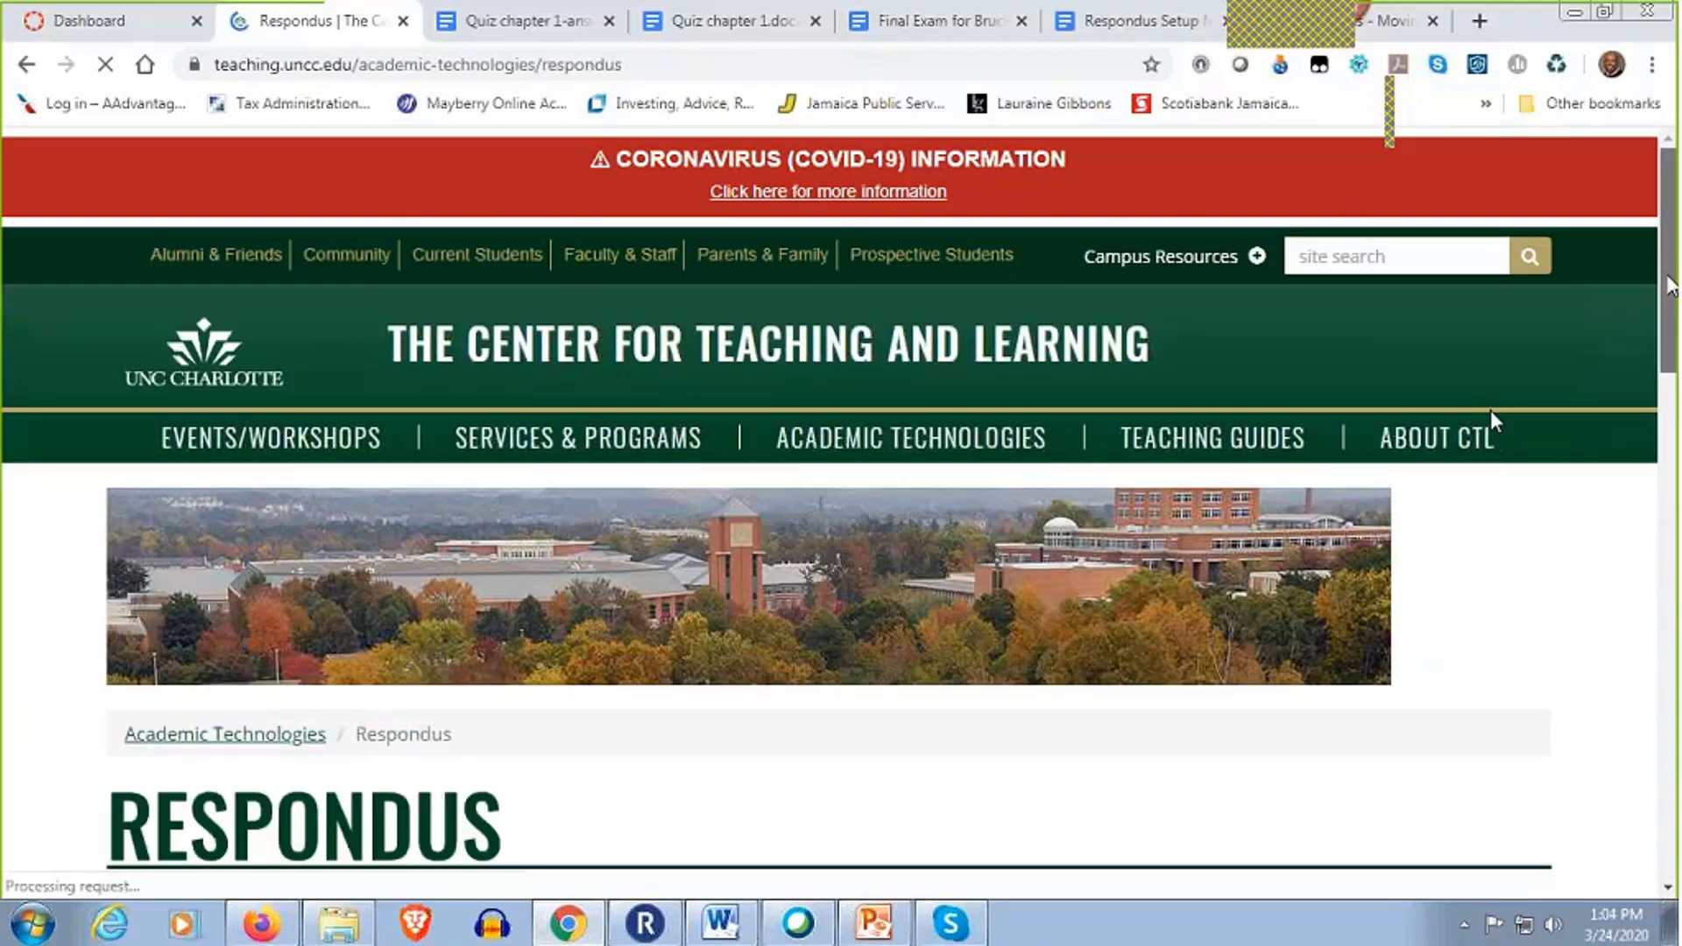
# Step: Read down the Respondus page, noting it is a Windows-only application
pyautogui.moveTo(1668, 276); pyautogui.dragTo(1672, 442)
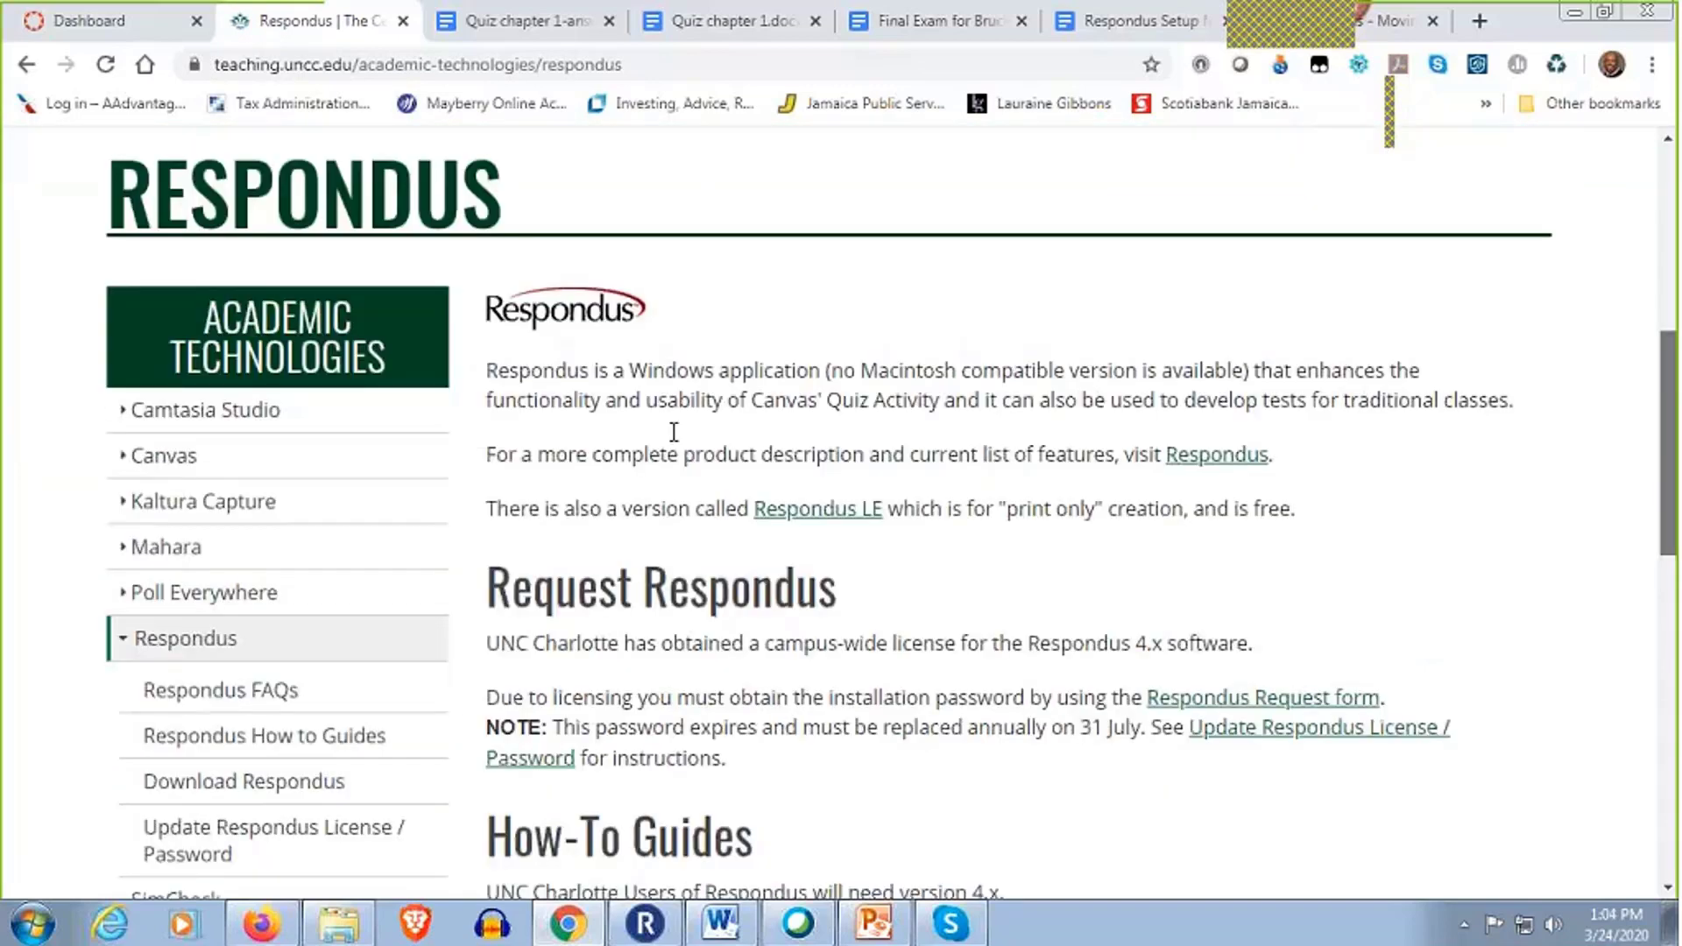
pyautogui.moveTo(625, 429); pyautogui.dragTo(817, 428)
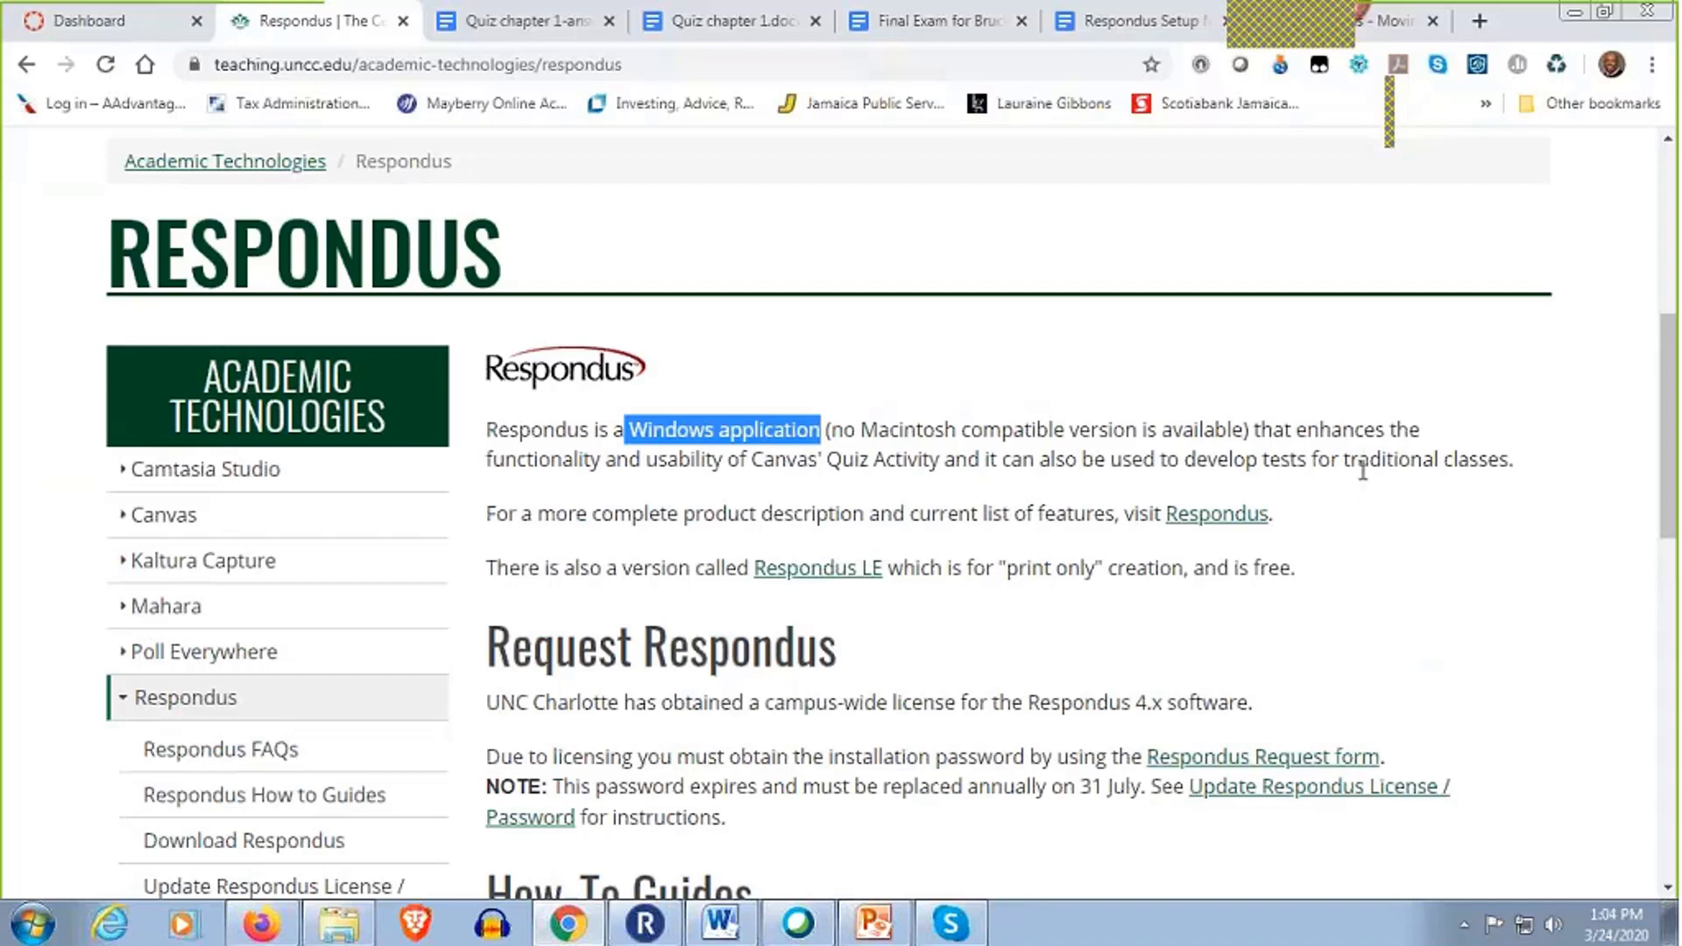
pyautogui.click(725, 412)
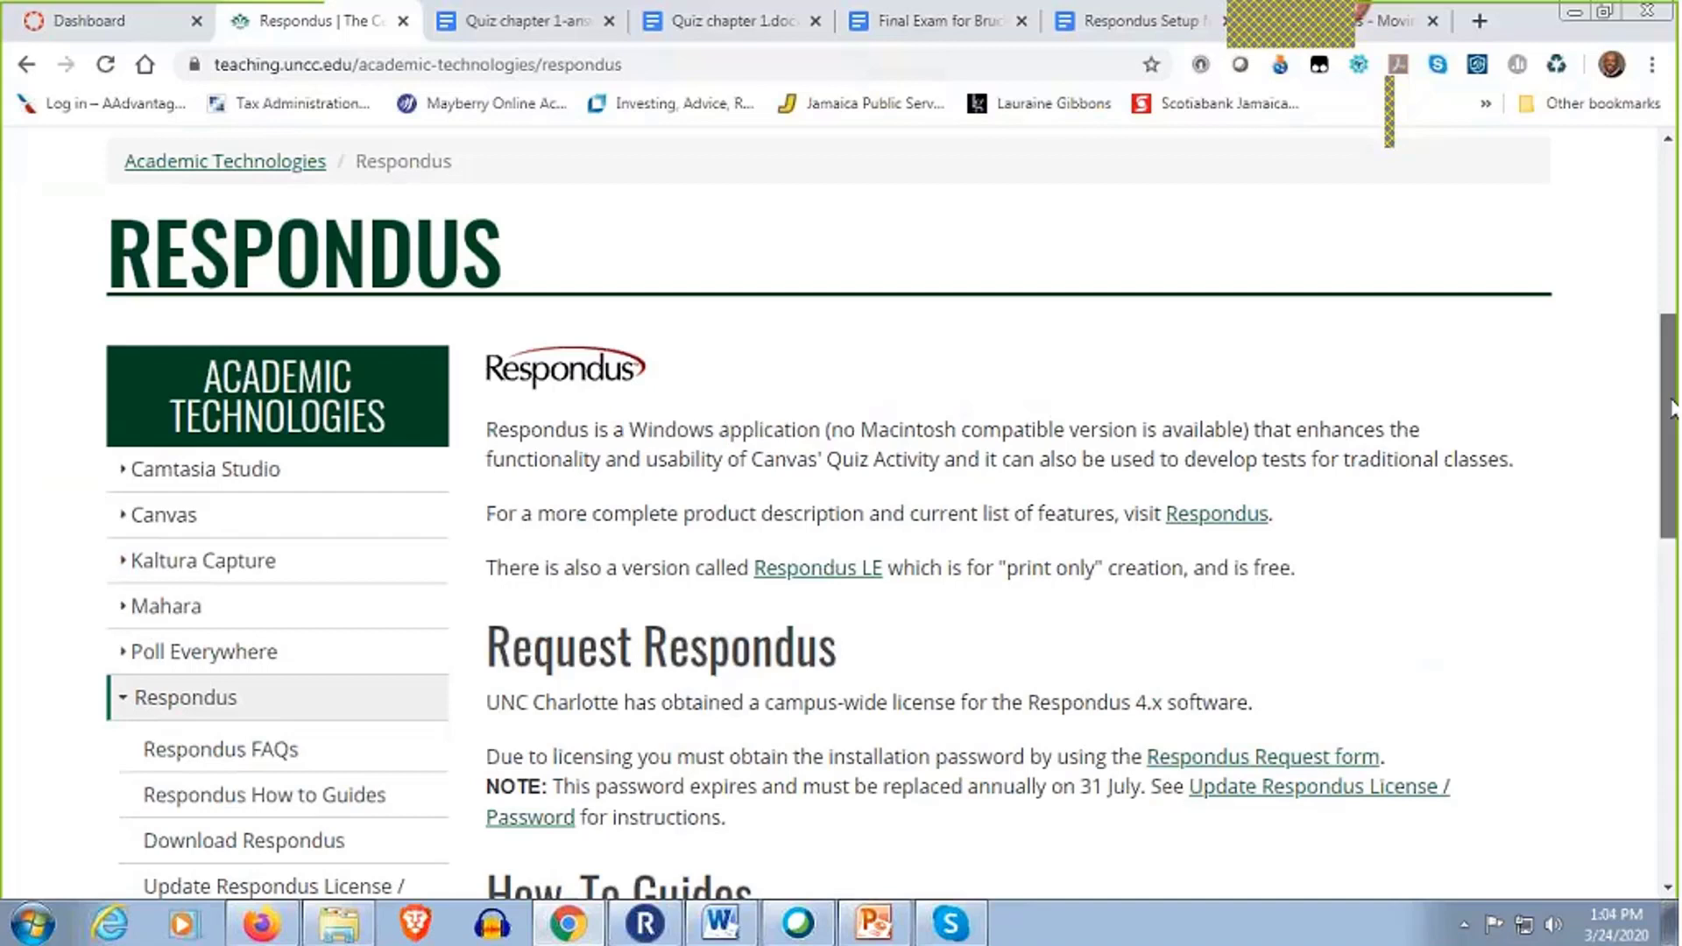
pyautogui.moveTo(1673, 409); pyautogui.dragTo(1658, 714)
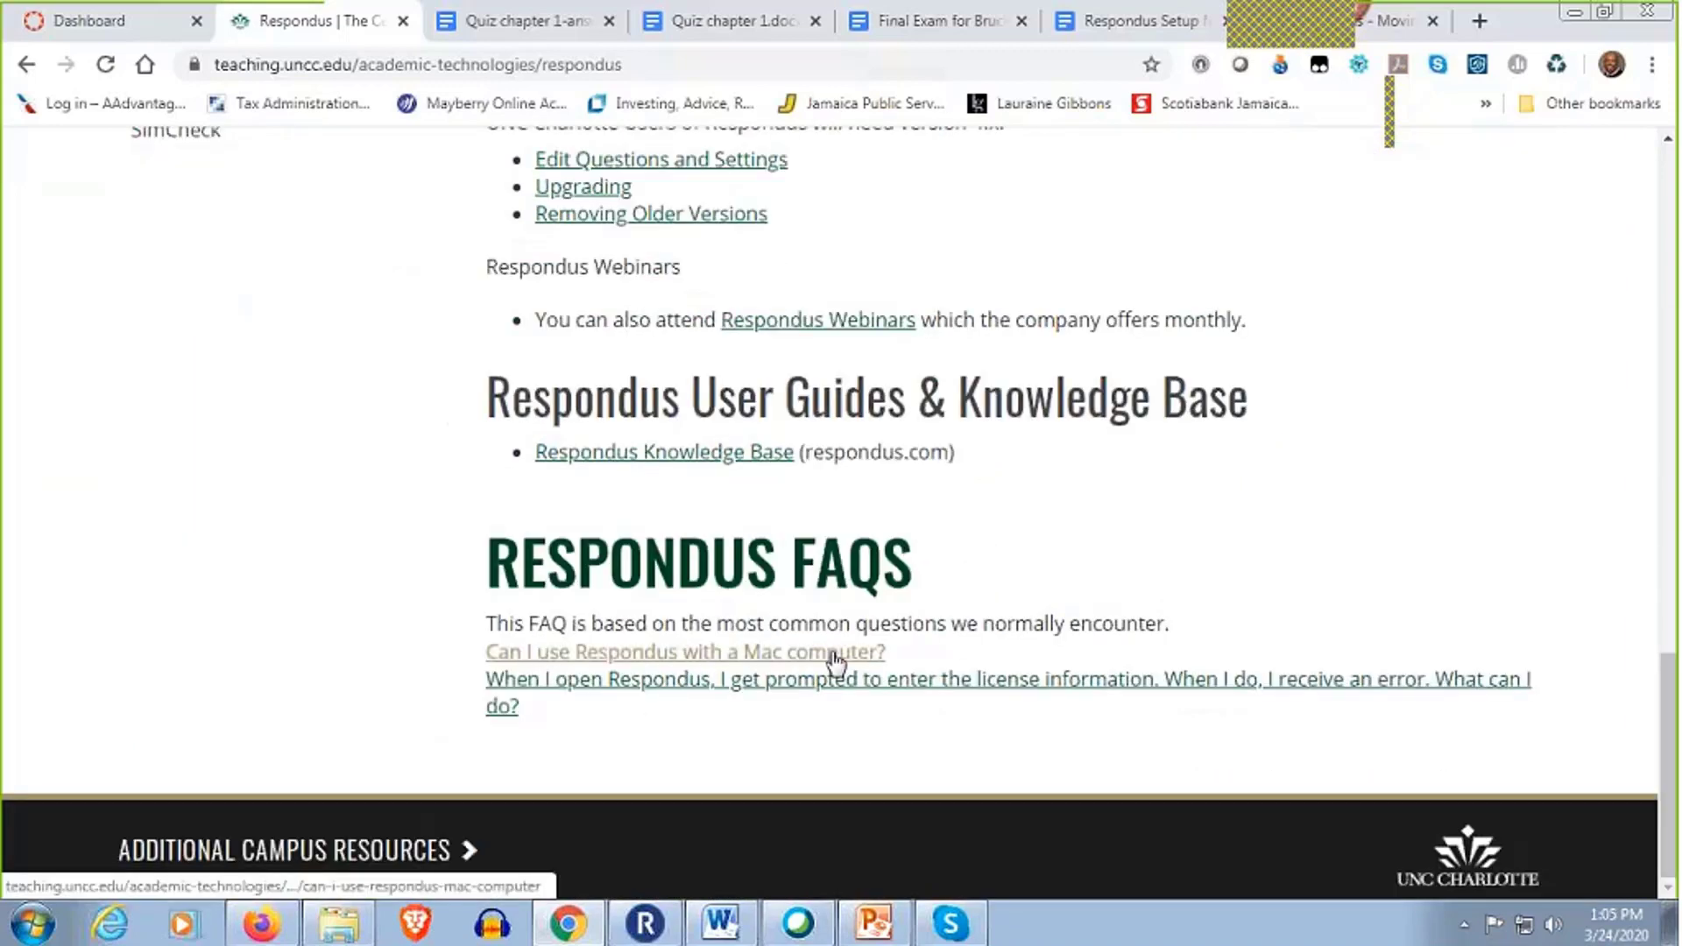
pyautogui.scroll(-1, 833, 659)
pyautogui.click(833, 654)
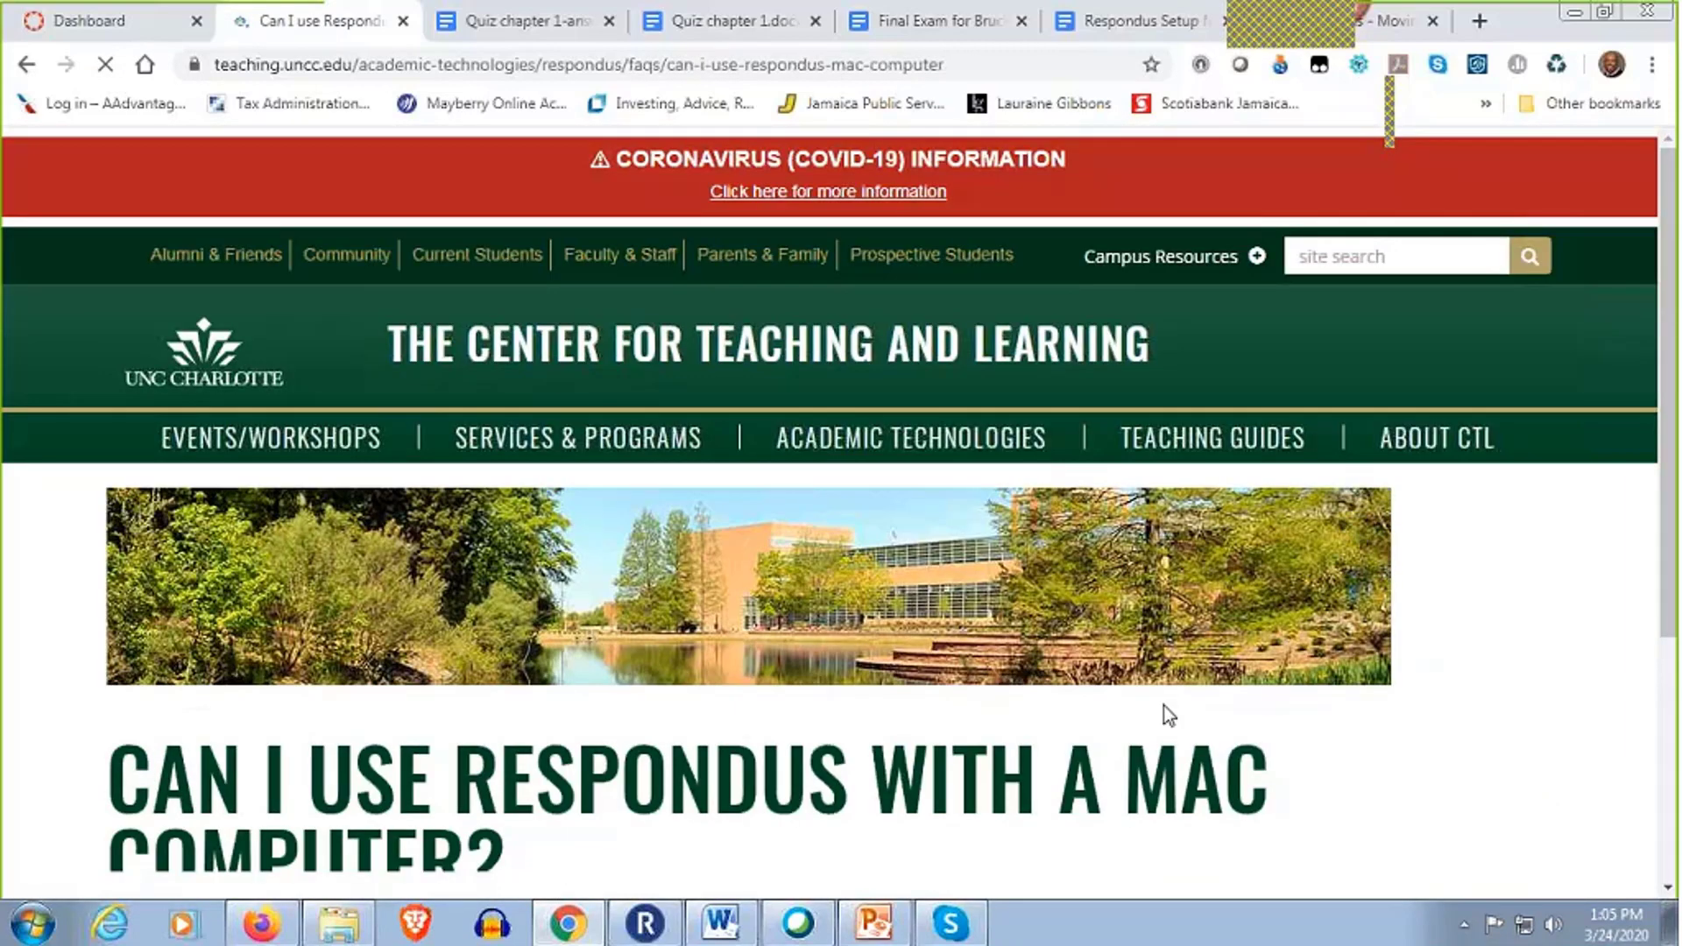
pyautogui.scroll(-4, 1163, 706)
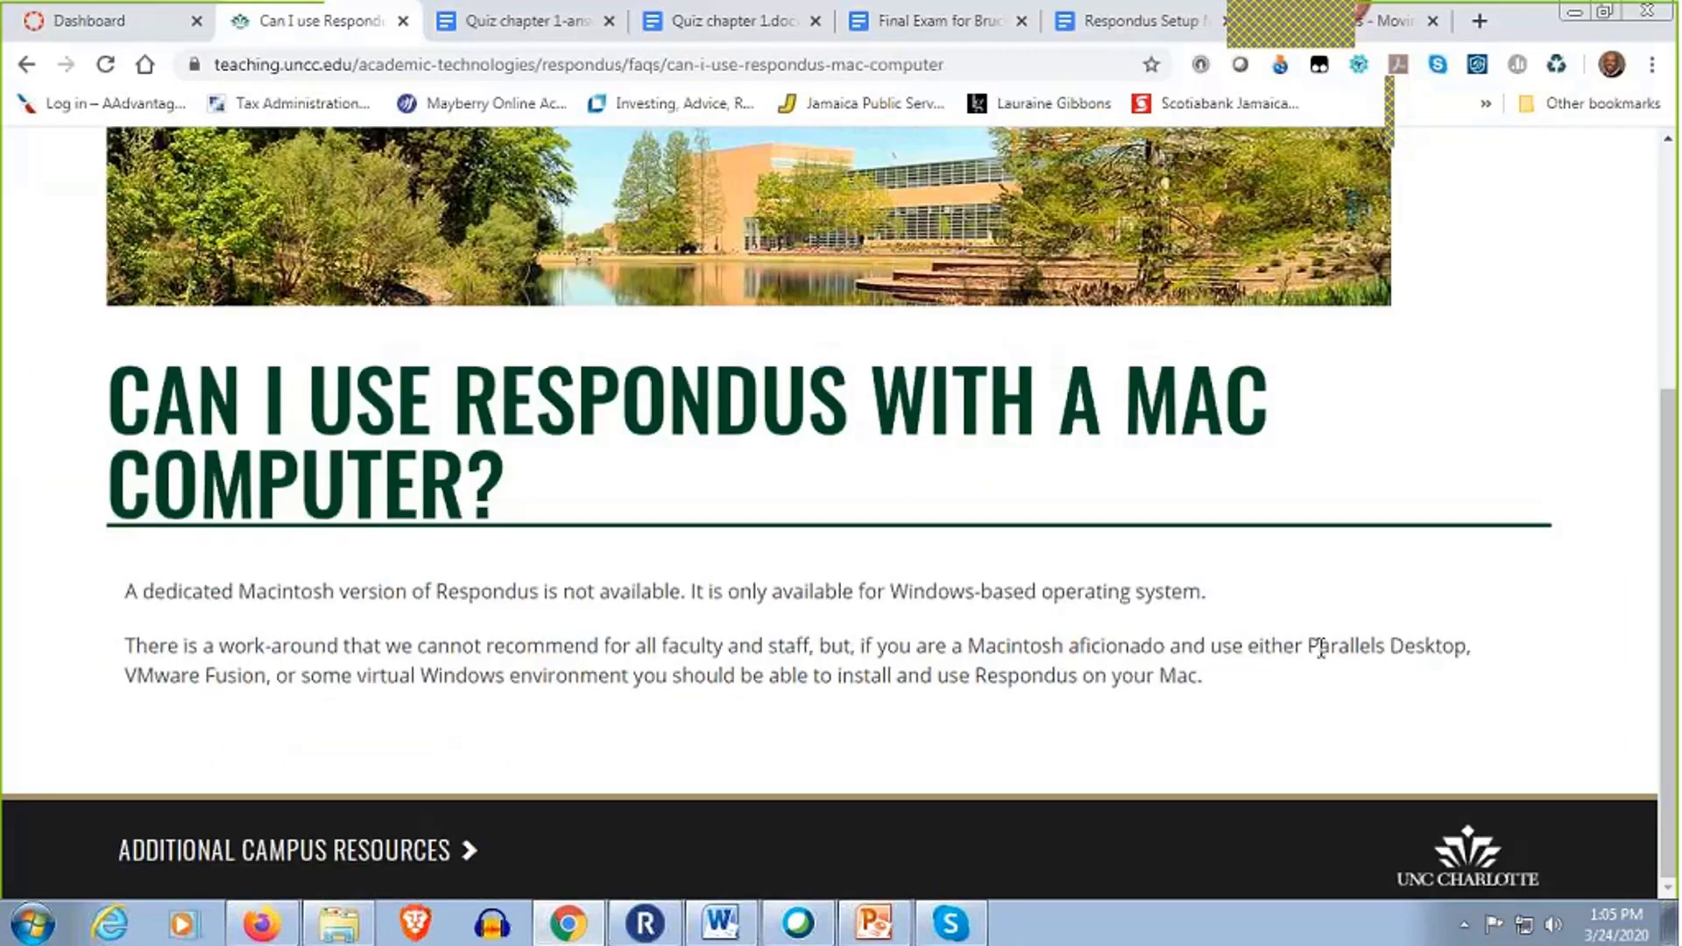
pyautogui.moveTo(1309, 646); pyautogui.dragTo(1441, 659)
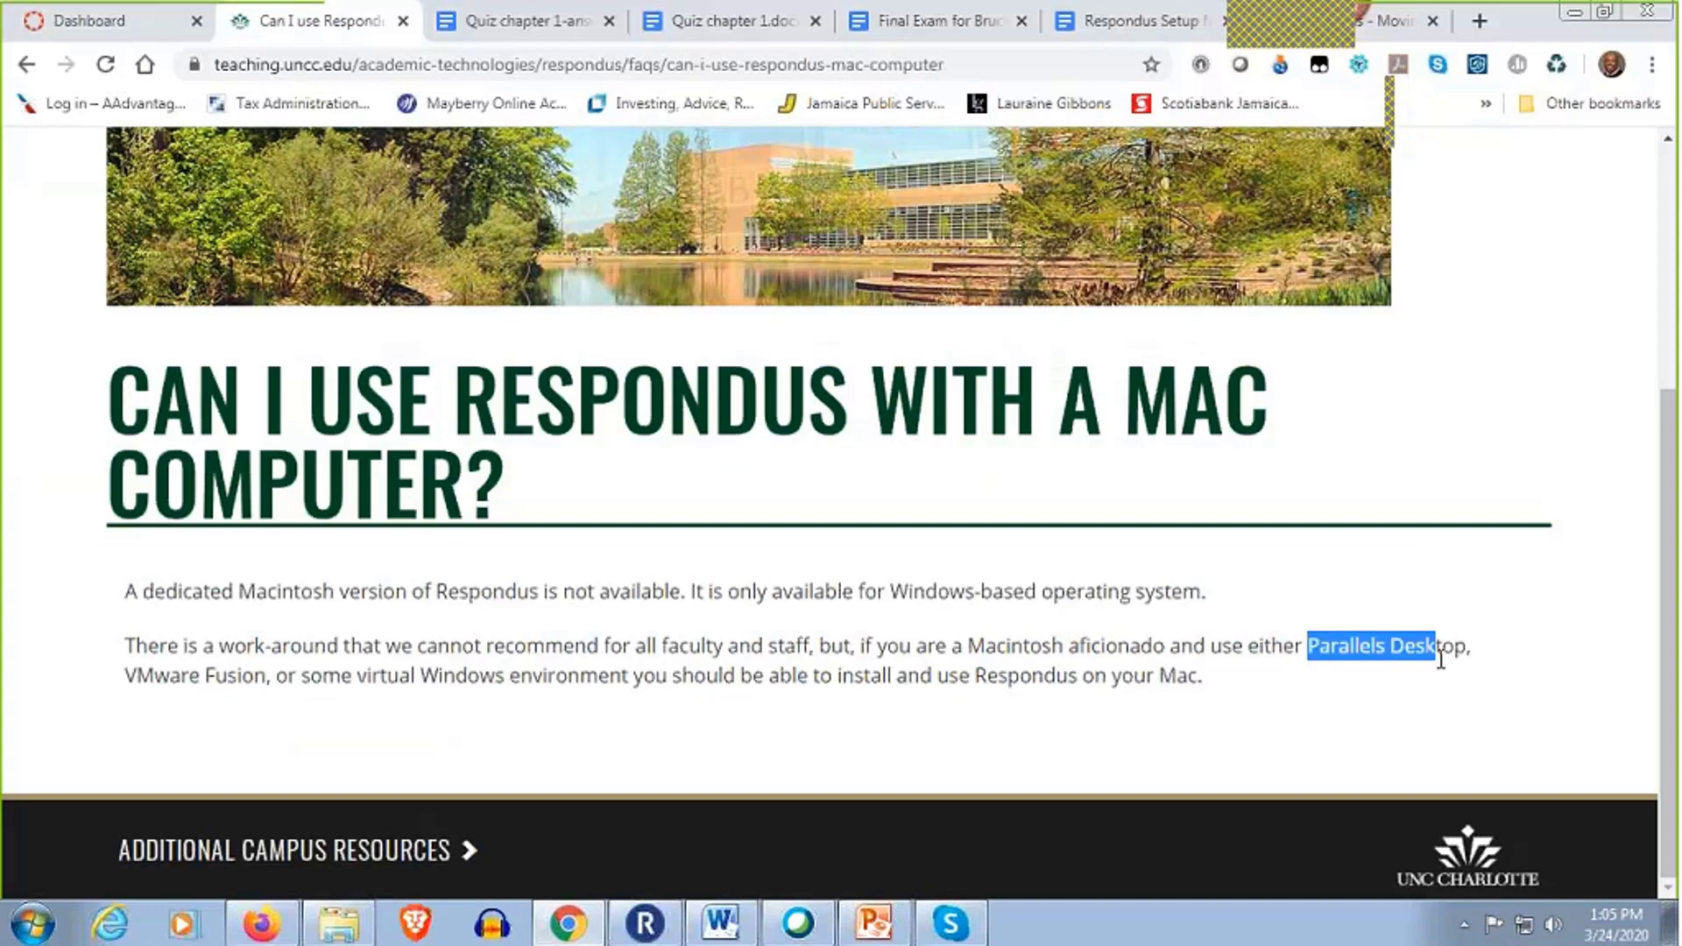
pyautogui.moveTo(1440, 658); pyautogui.dragTo(1469, 656)
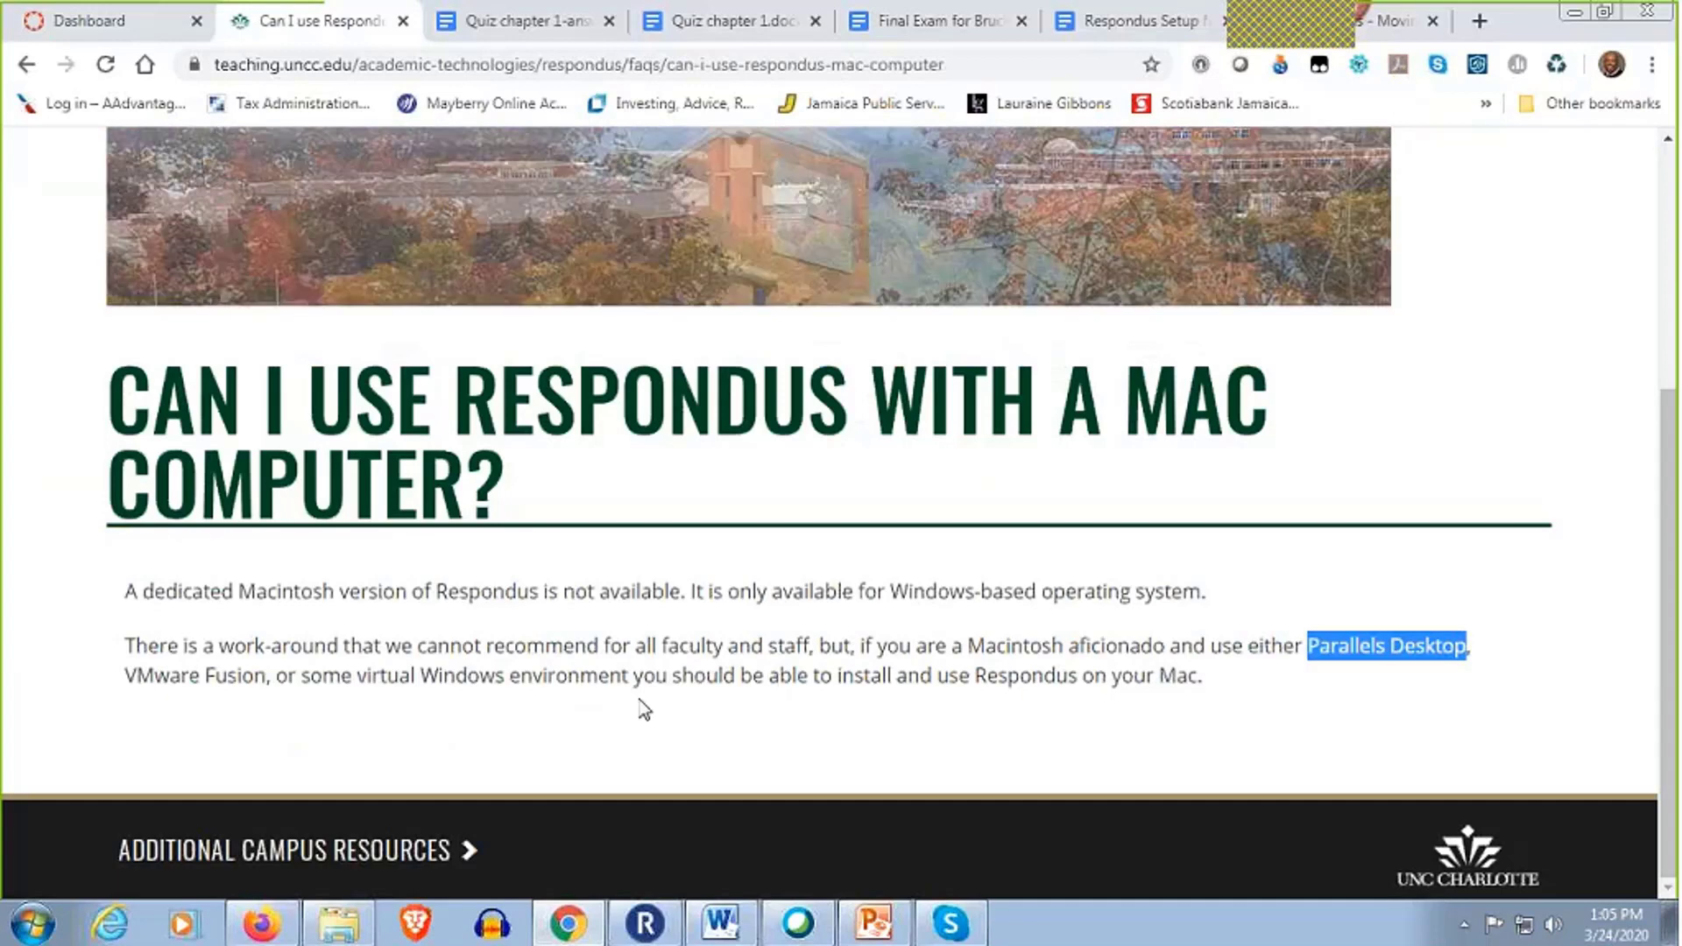
pyautogui.hotkey('alt', 'Left')
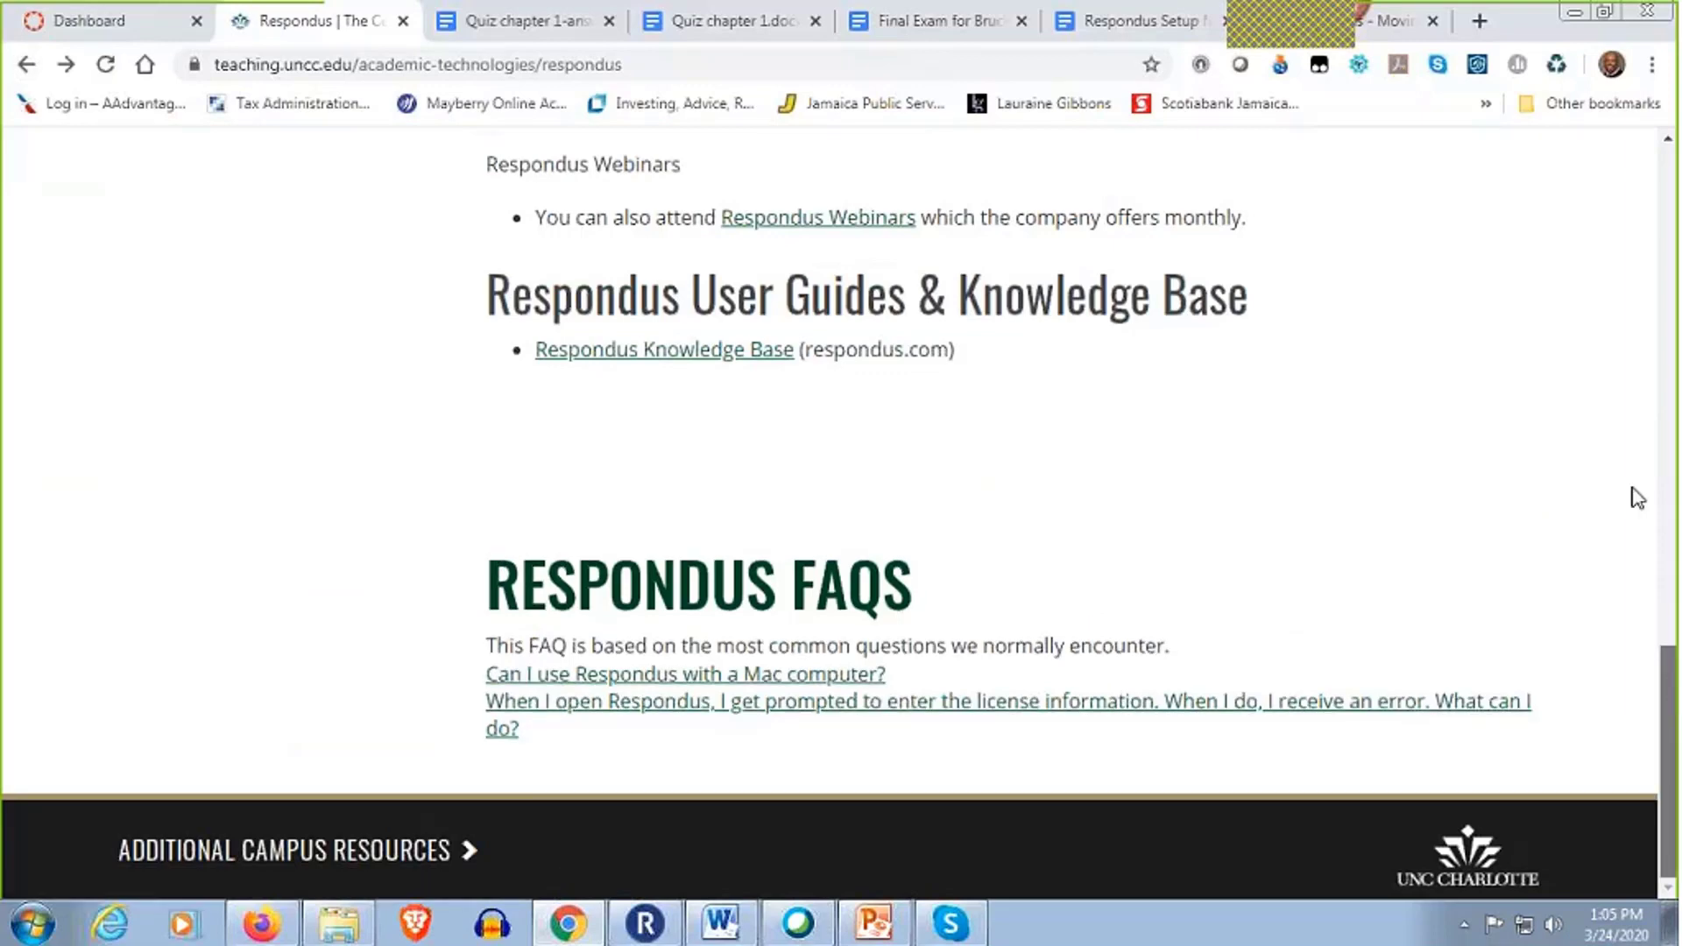
# Step: Find the installation password note and follow the Respondus Request form link
pyautogui.scroll(10, 1634, 494)
pyautogui.scroll(1, 1632, 369)
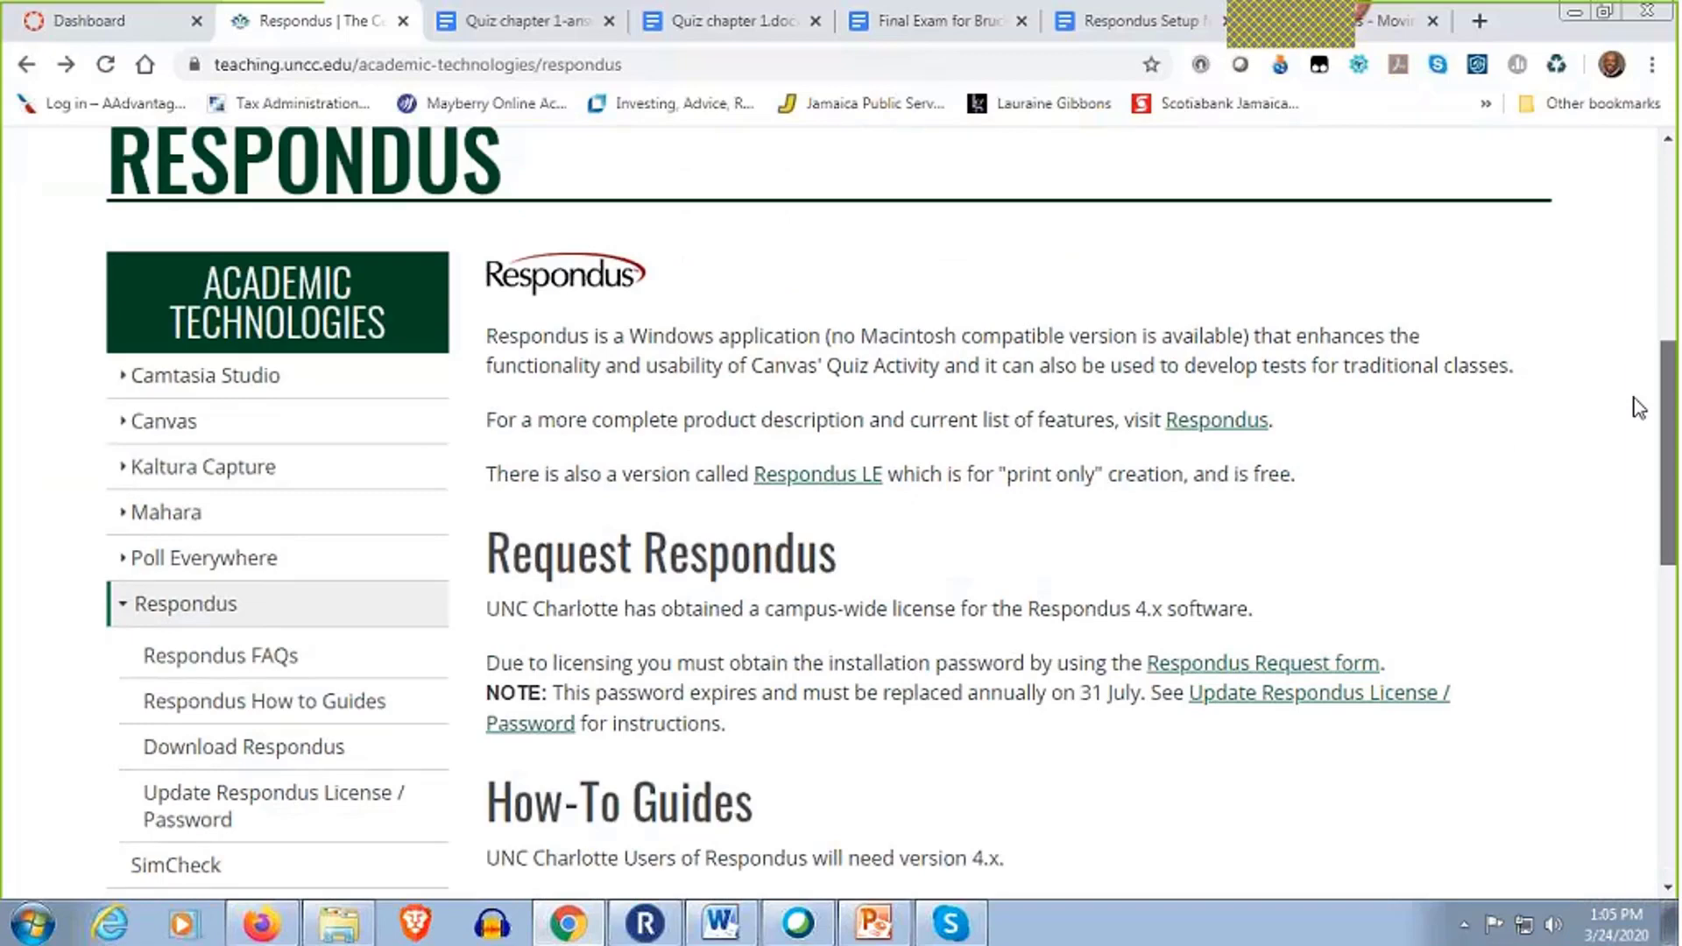
pyautogui.scroll(-1, 1638, 408)
pyautogui.scroll(1, 1645, 401)
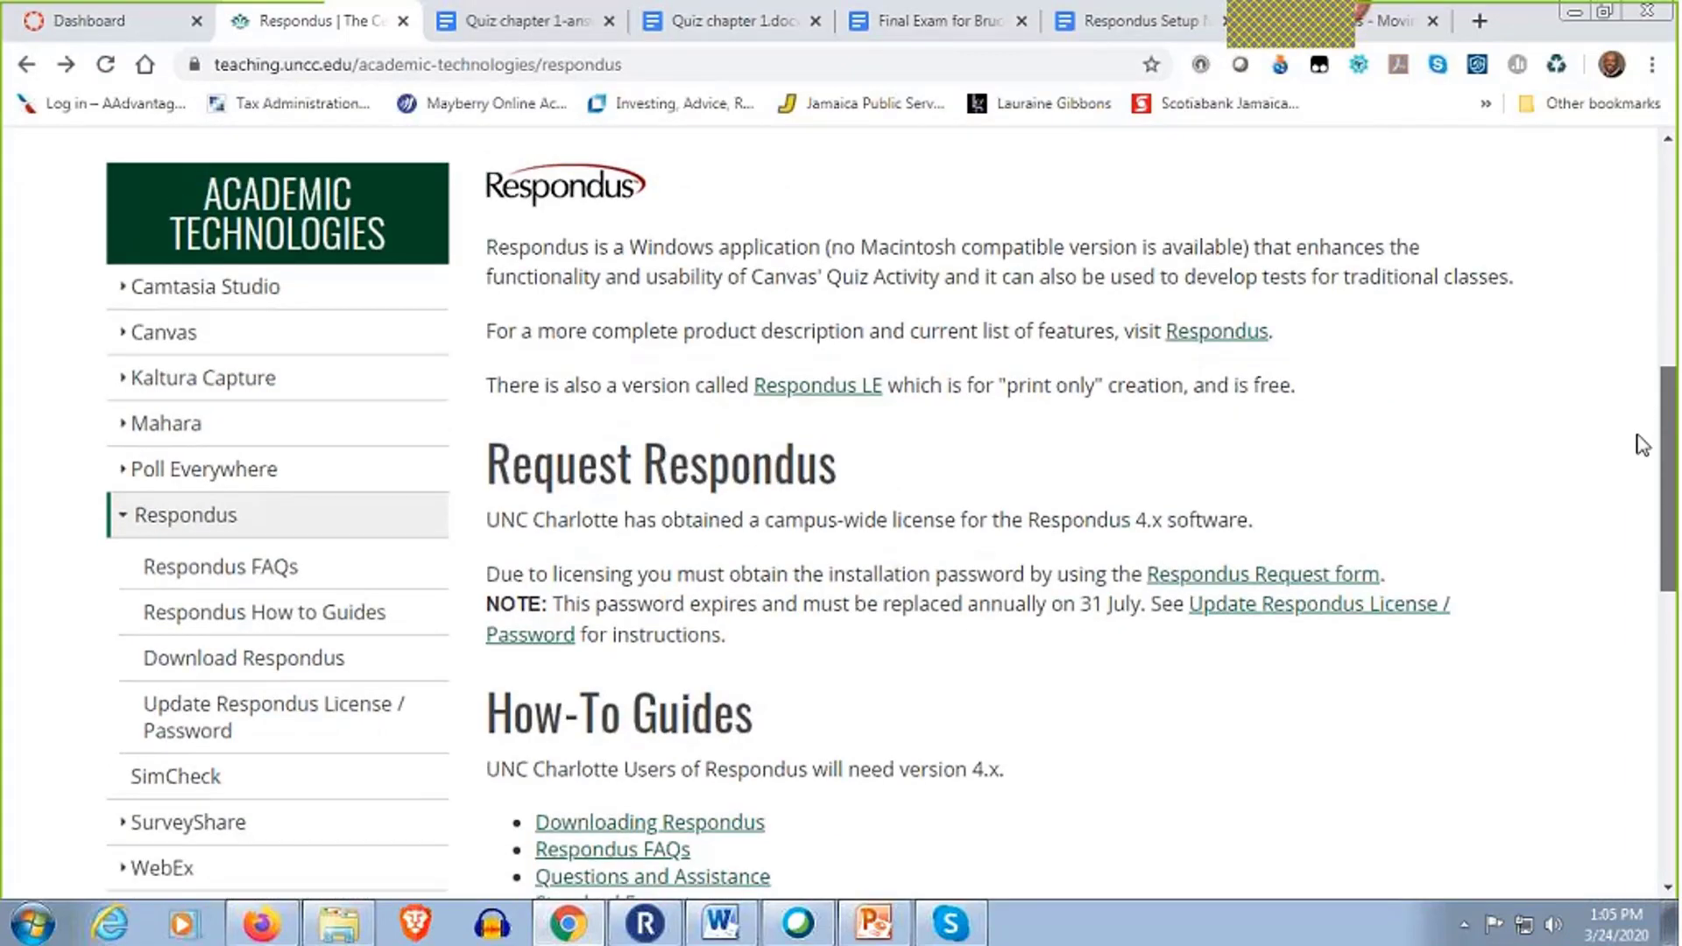
pyautogui.scroll(-2, 1641, 444)
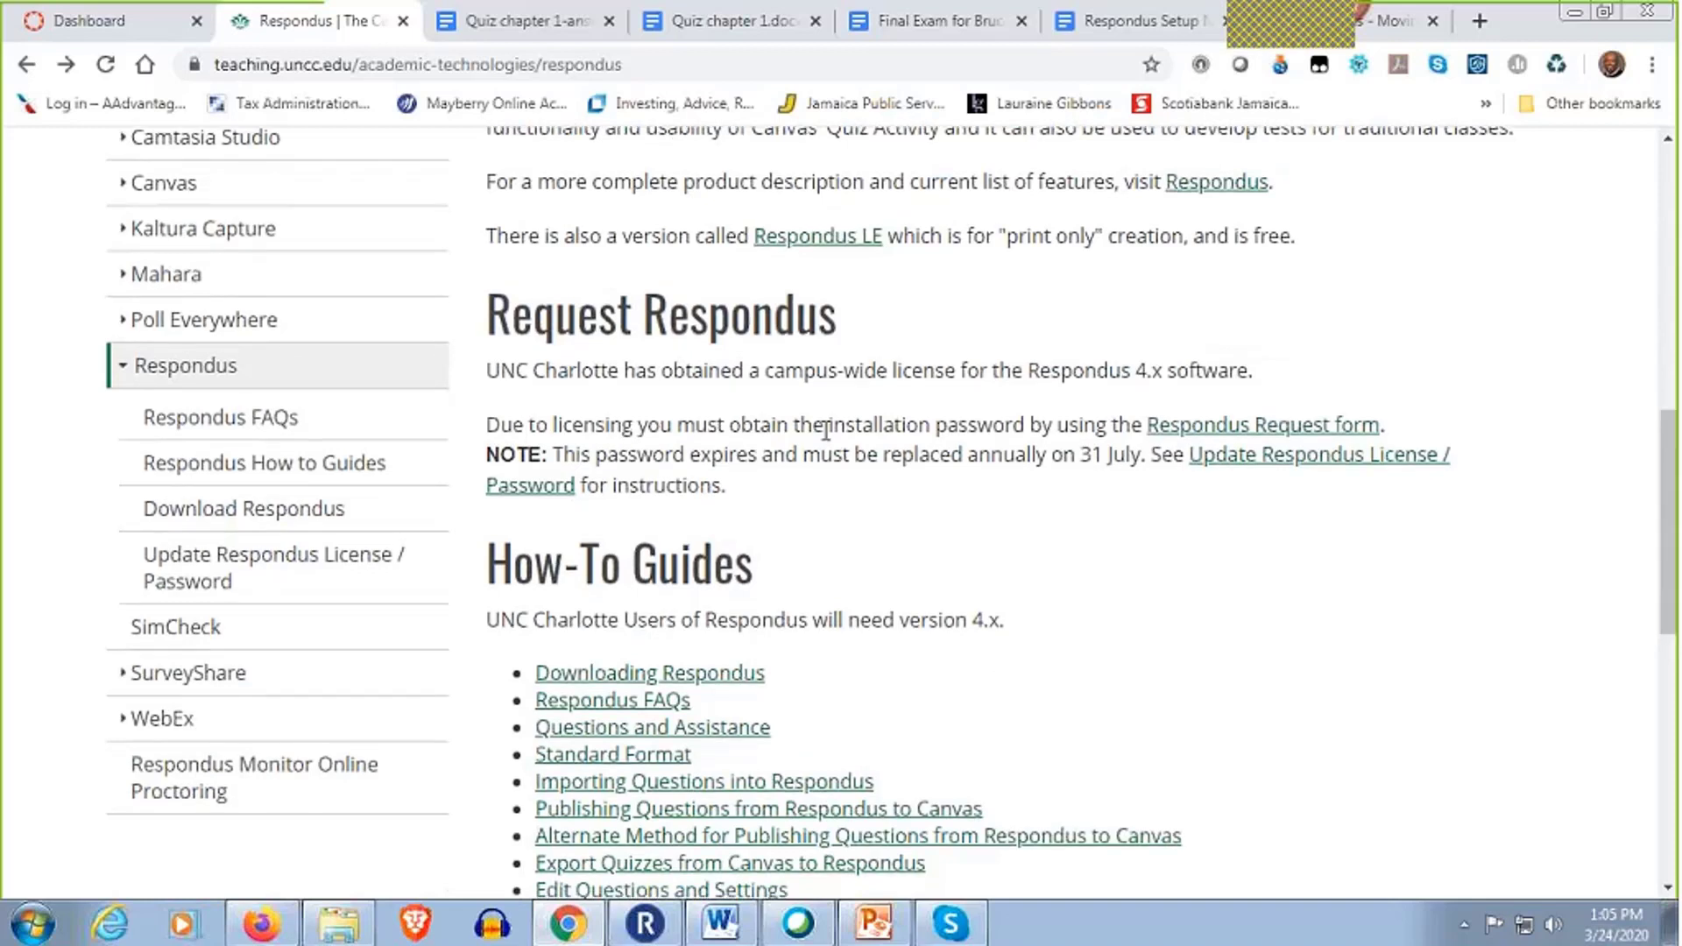
pyautogui.moveTo(825, 431); pyautogui.dragTo(1027, 427)
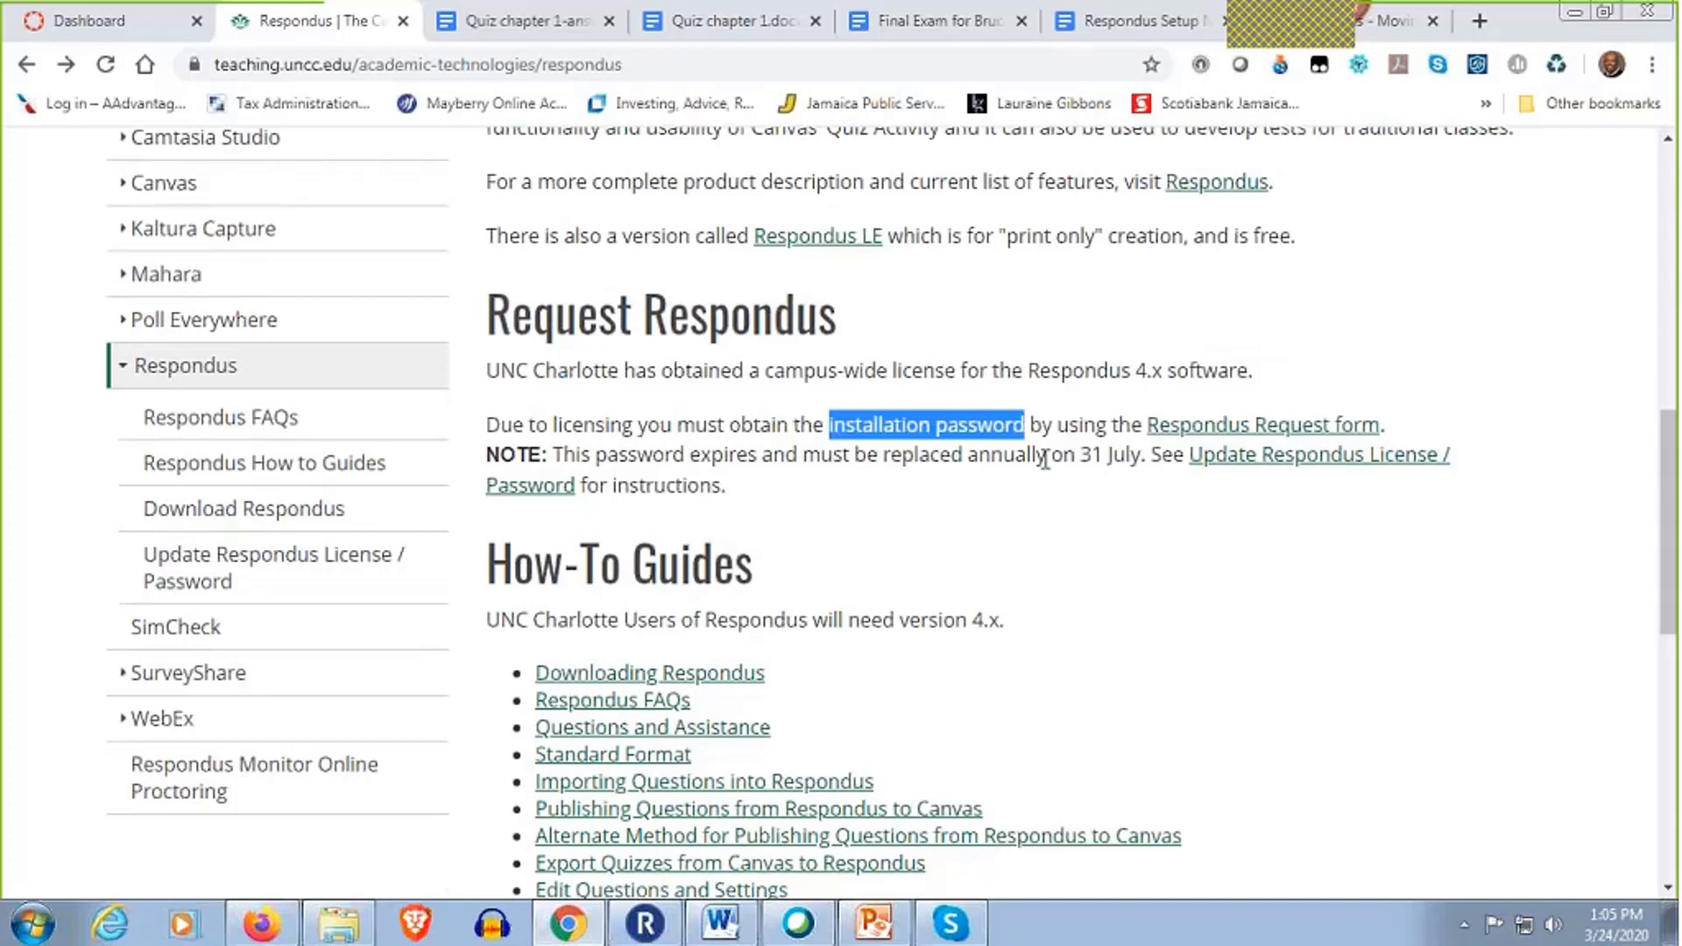
pyautogui.click(1044, 459)
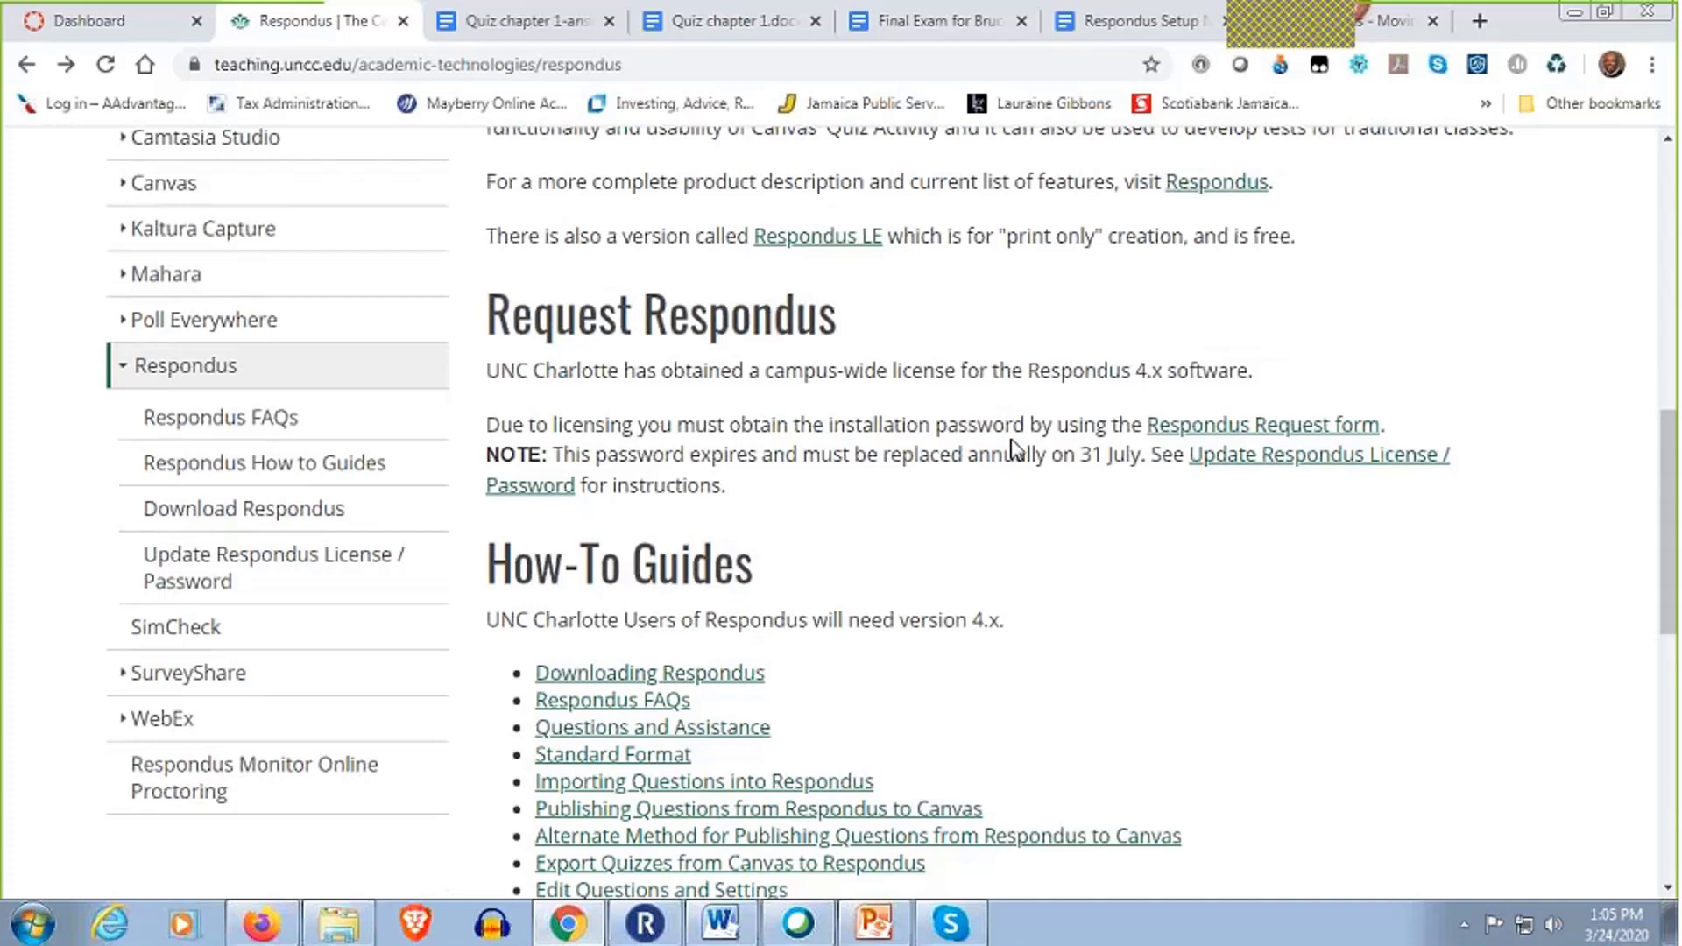
pyautogui.click(1253, 436)
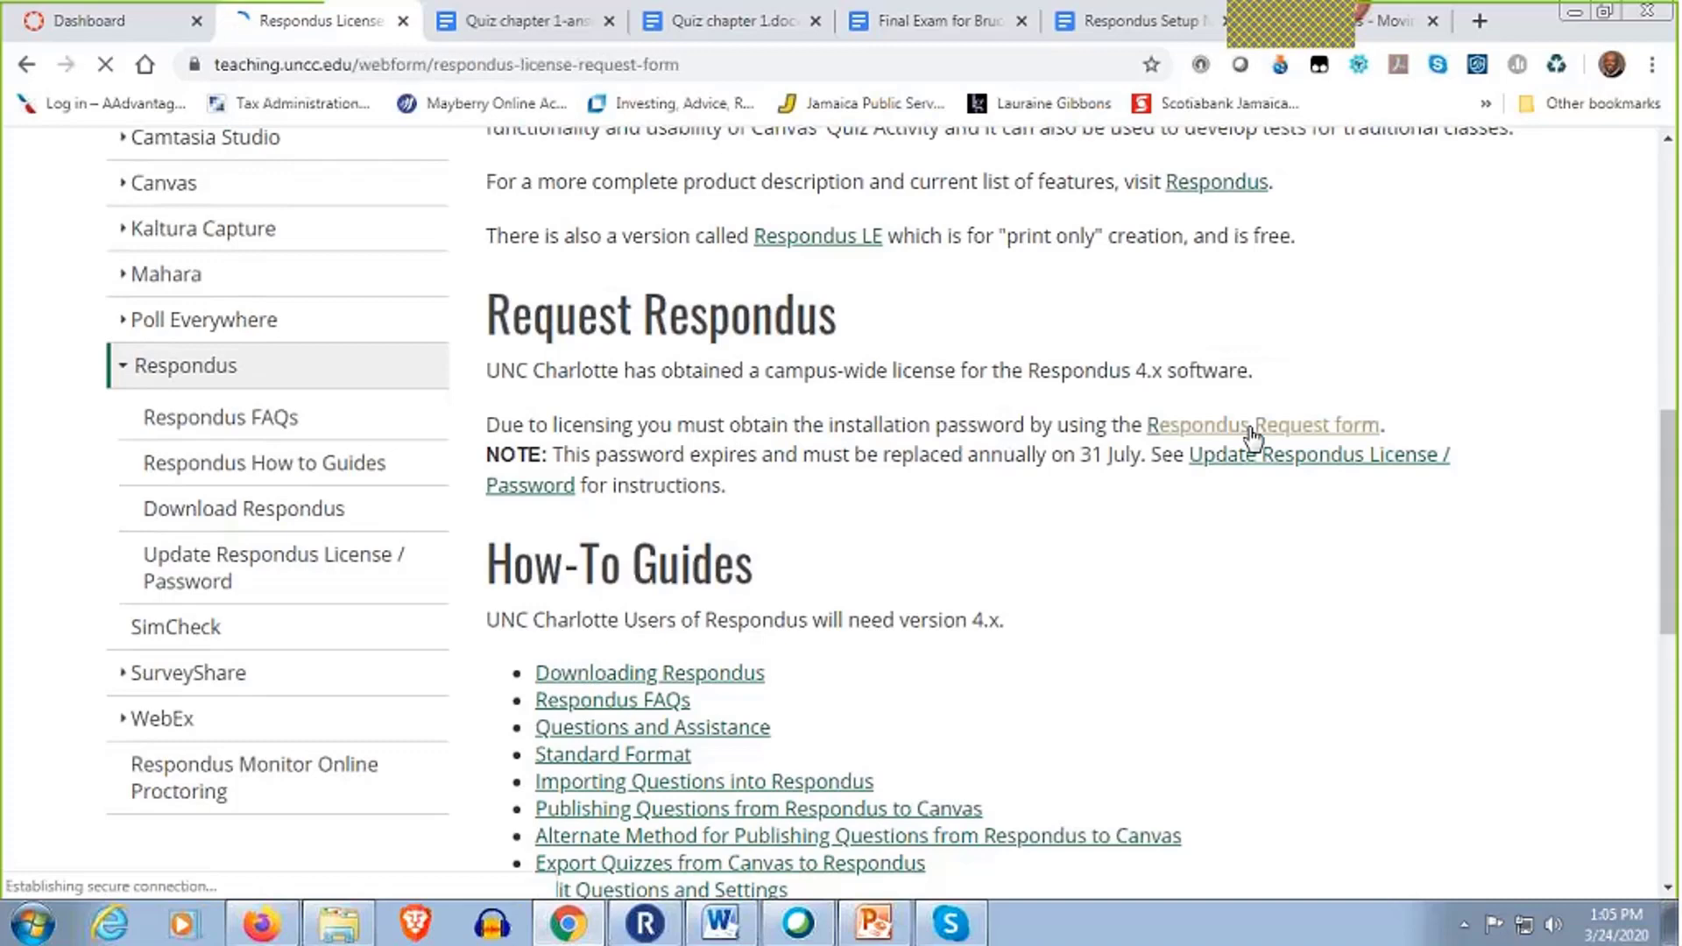
# Step: Skim the license request form's notes and go back to the Respondus page
pyautogui.scroll(-4, 1191, 587)
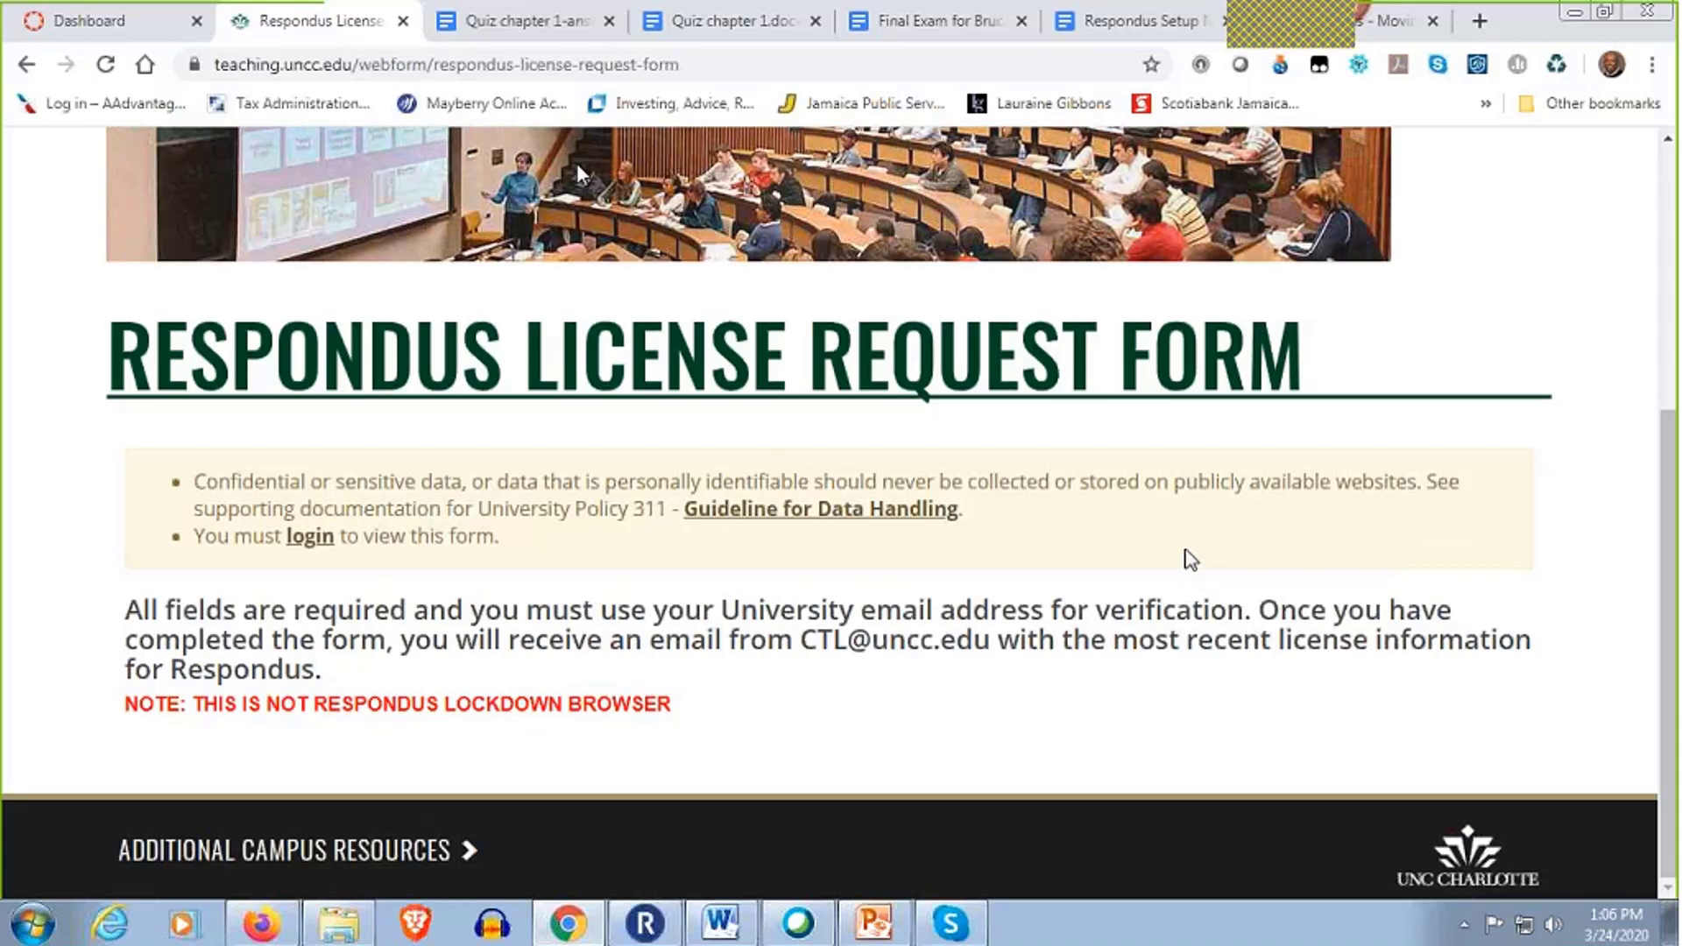
pyautogui.click(27, 65)
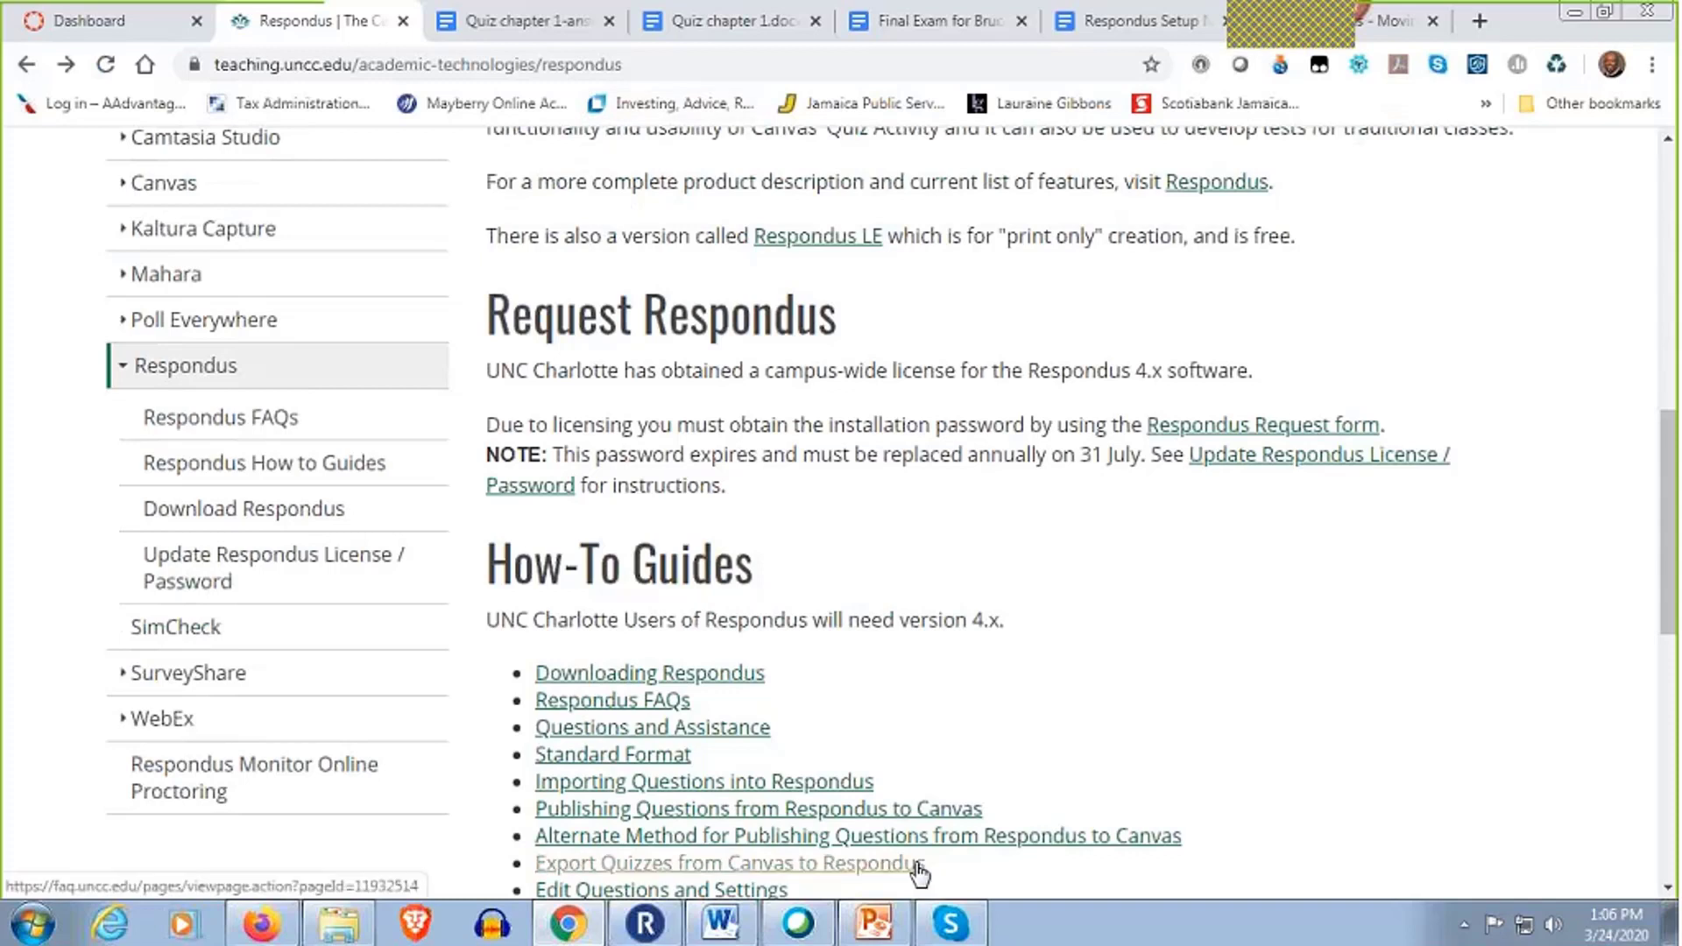
# Step: Bring Respondus forward and look at File > Preferences, cancelling without changes
pyautogui.click(649, 924)
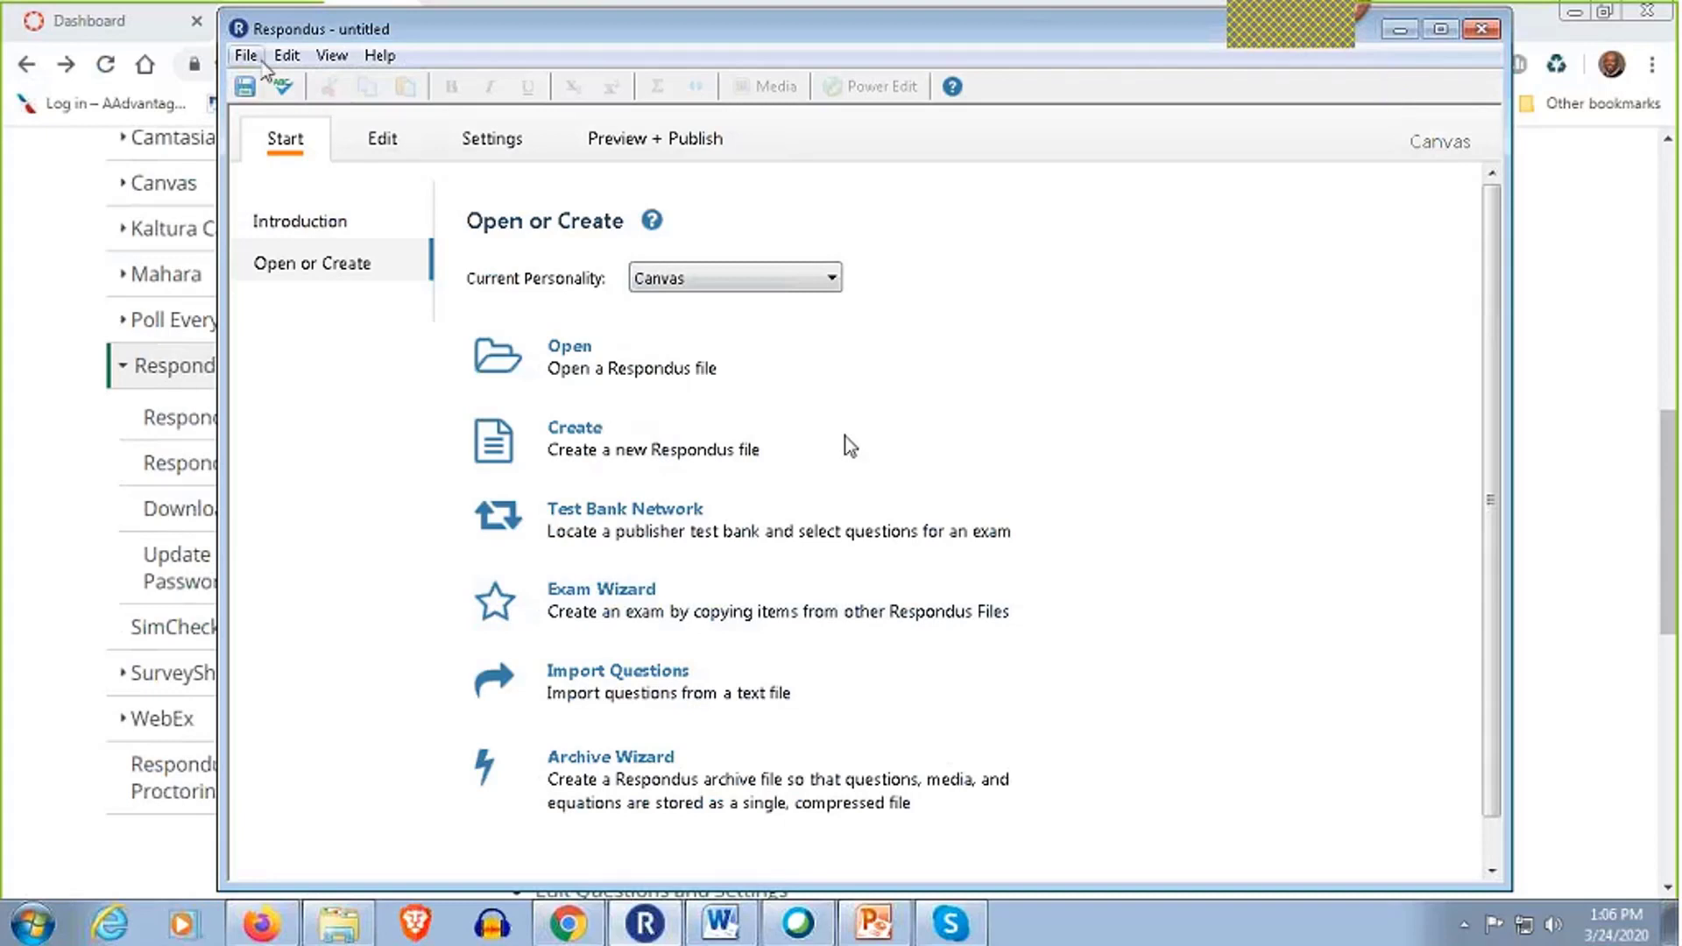
pyautogui.click(247, 58)
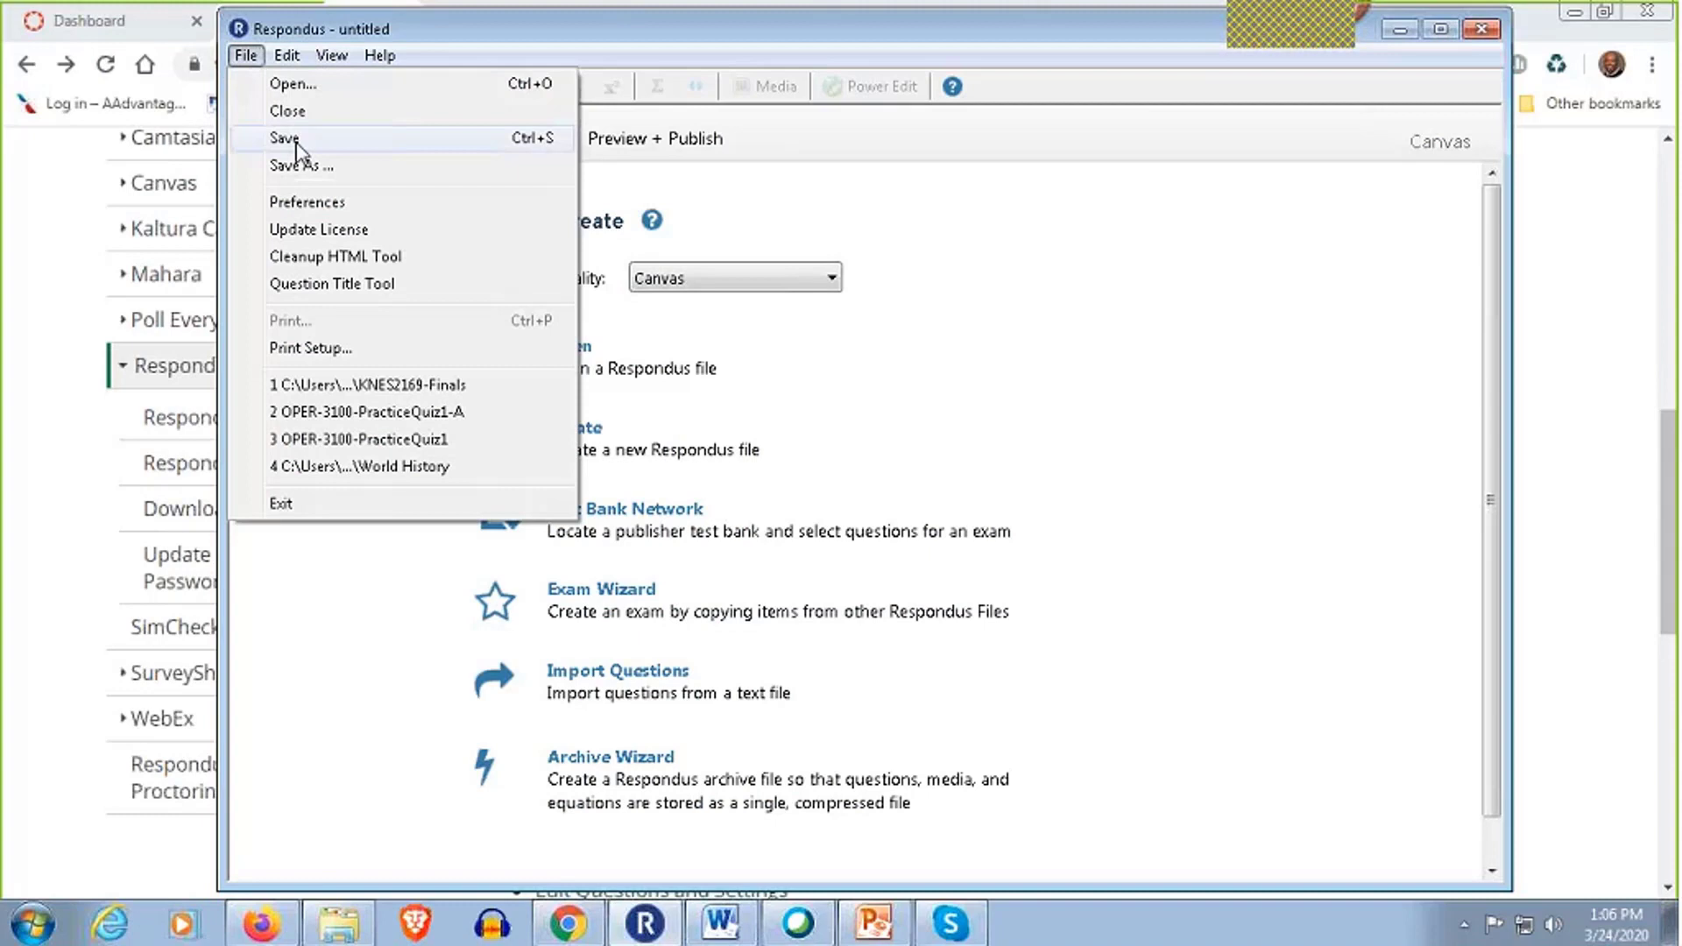
pyautogui.click(334, 203)
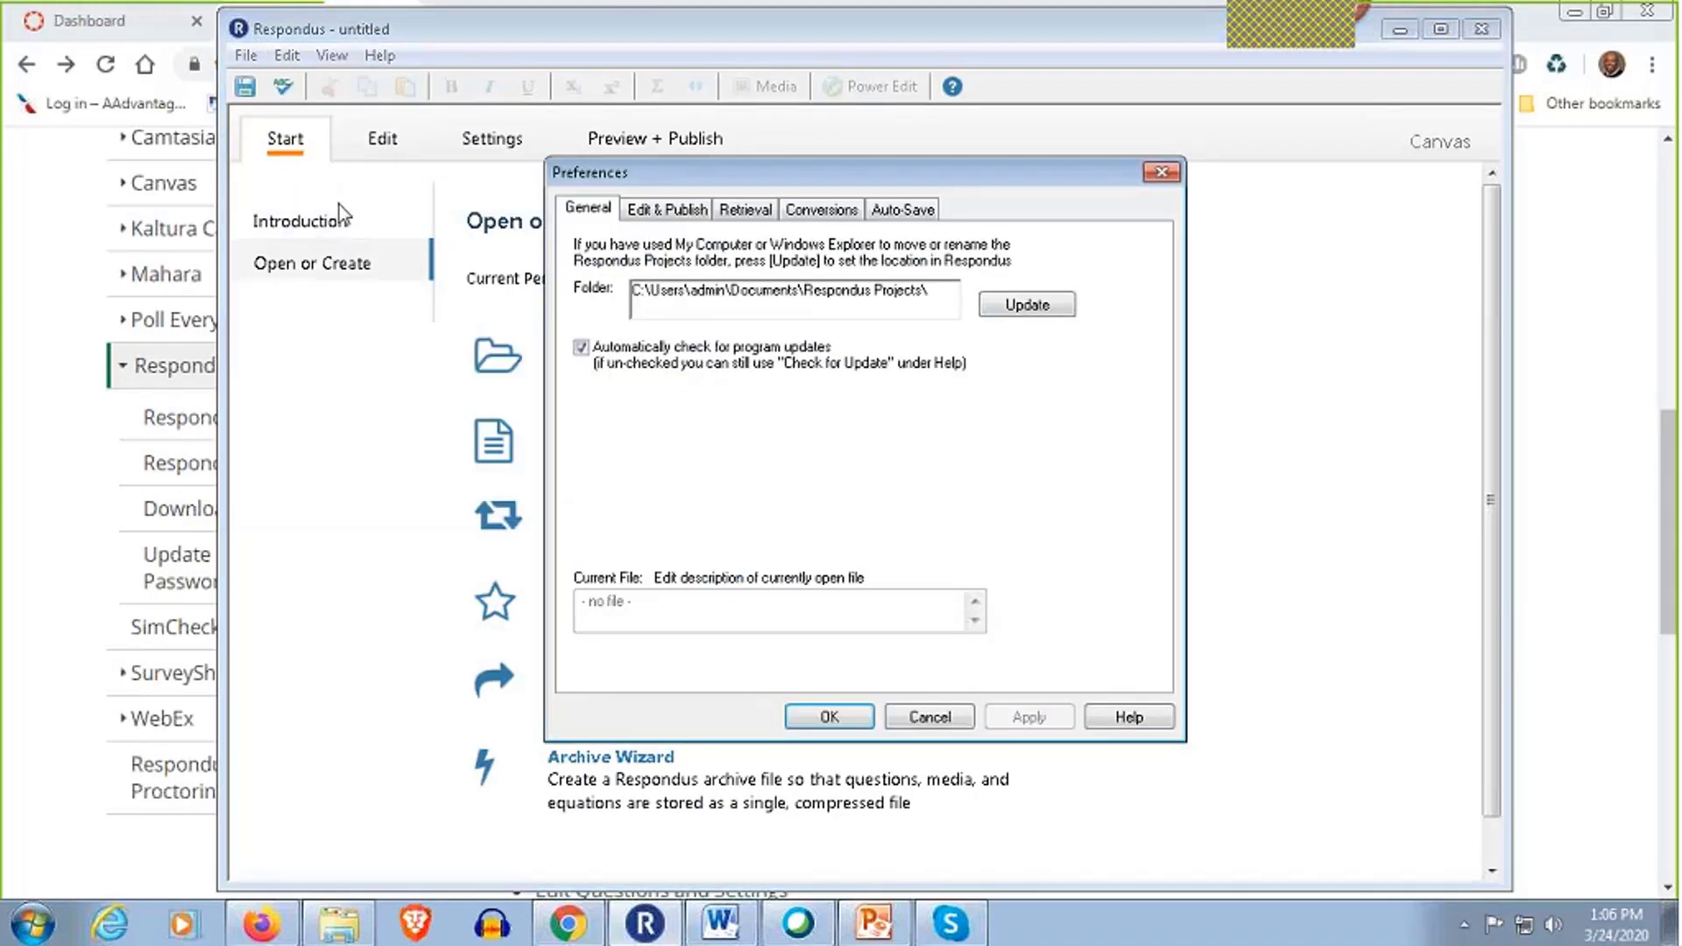
pyautogui.click(929, 716)
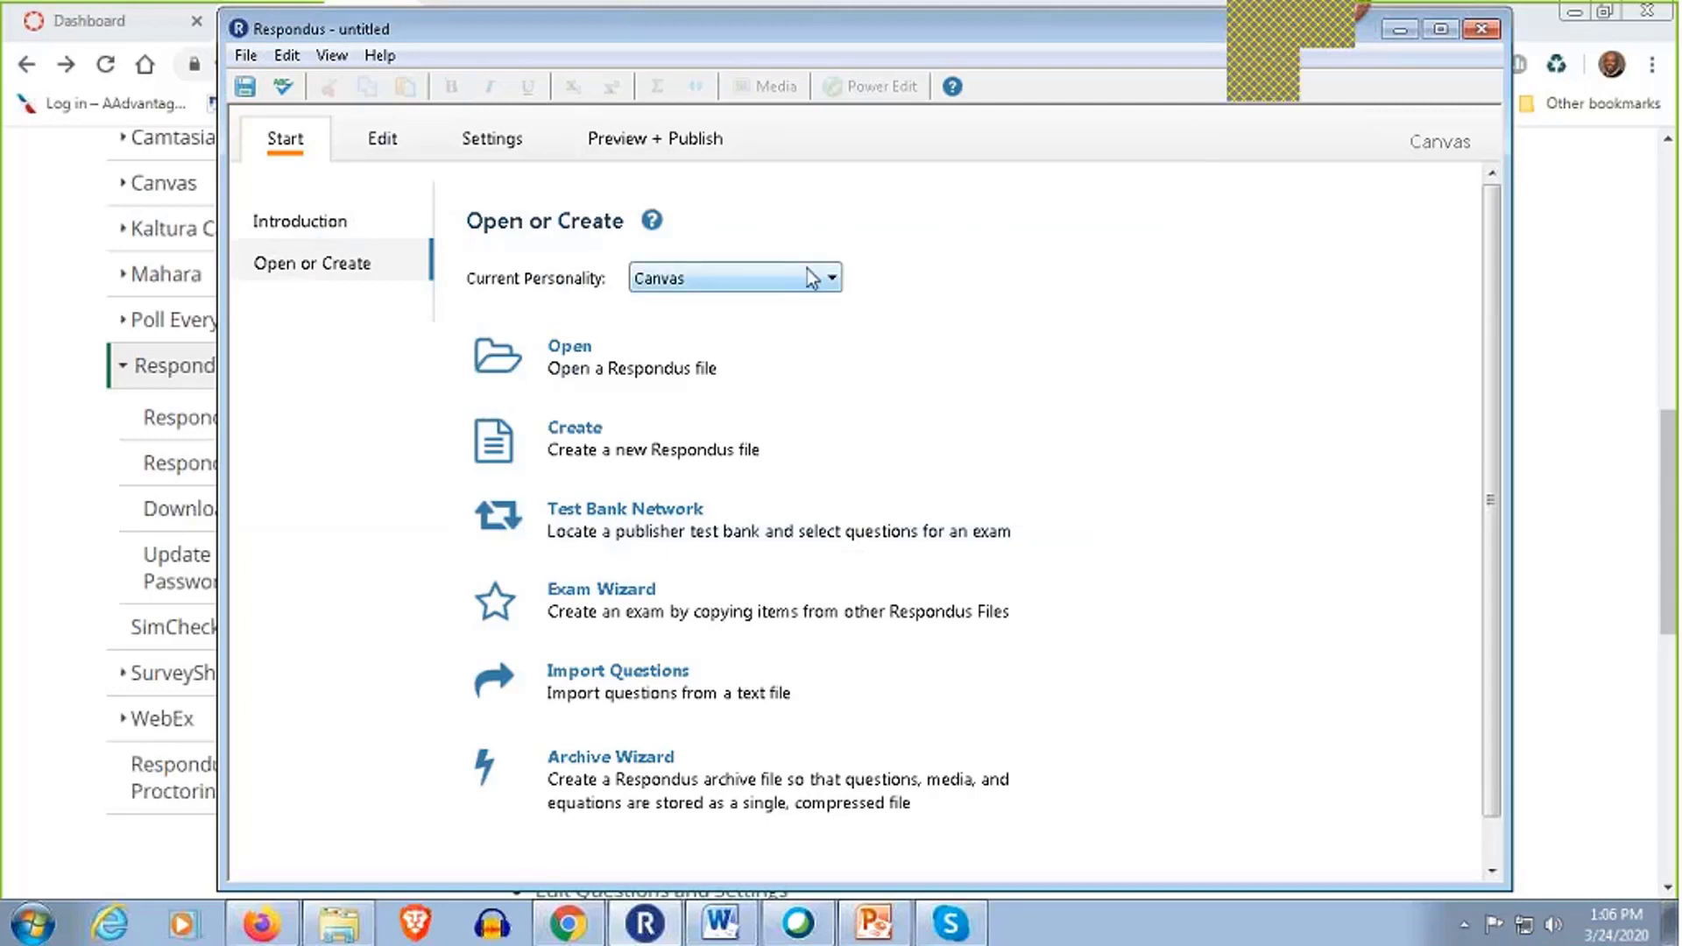
# Step: Keep Canvas chosen in the Current Personality list and display the Help menu
pyautogui.click(832, 278)
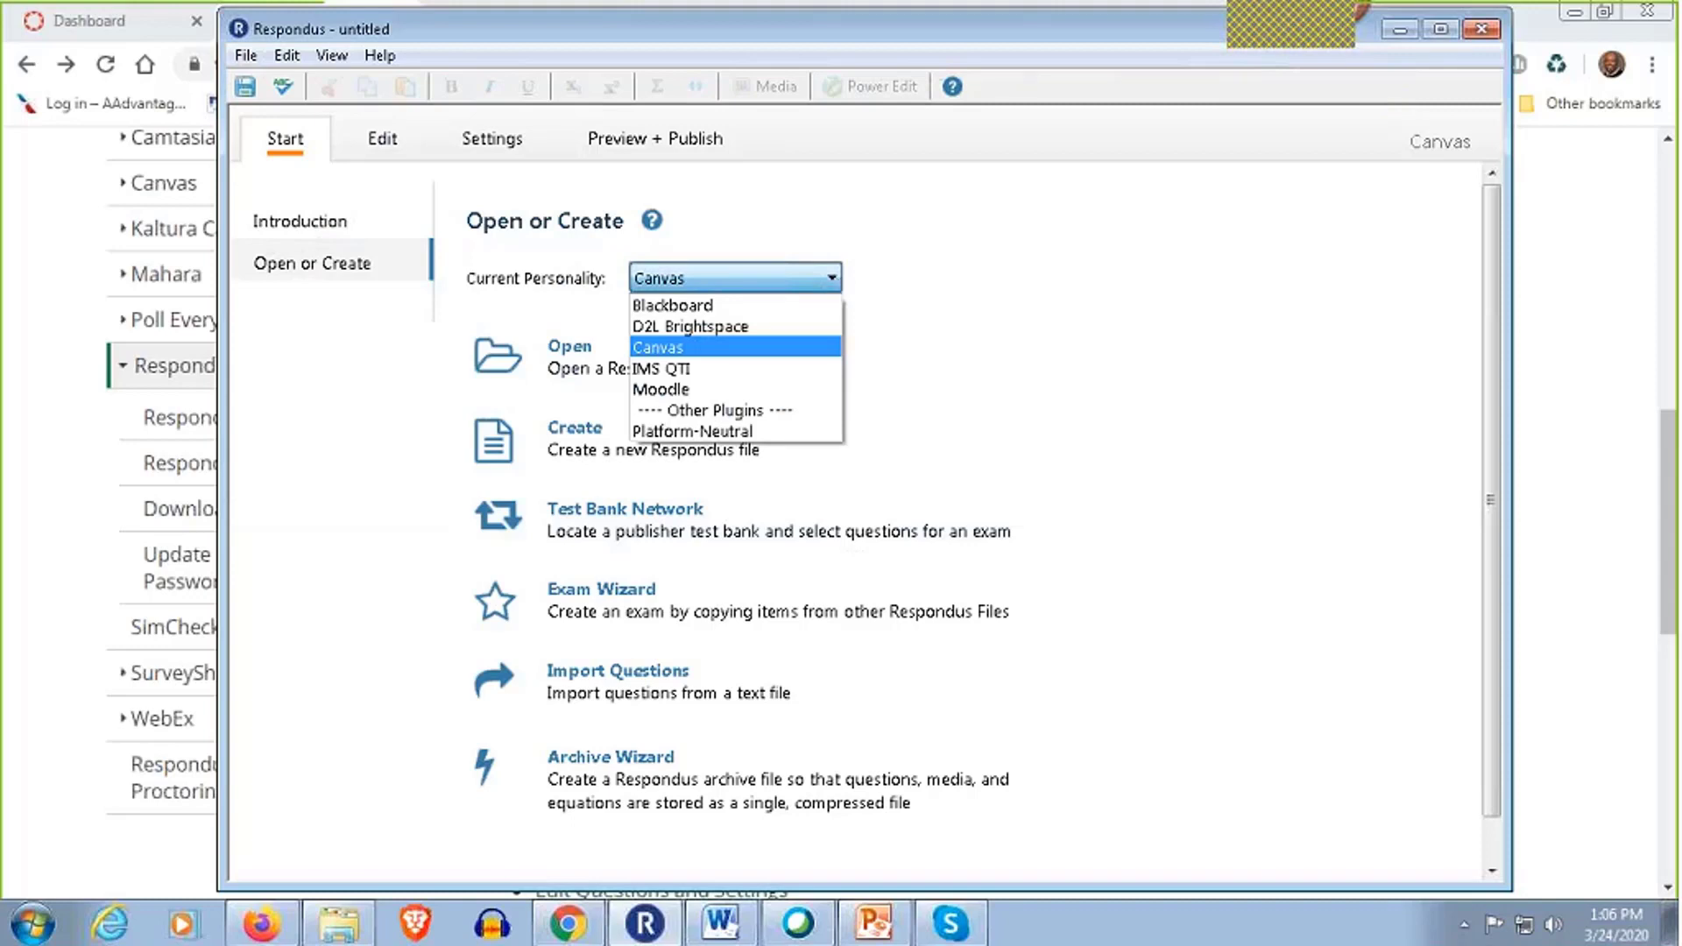
pyautogui.click(692, 347)
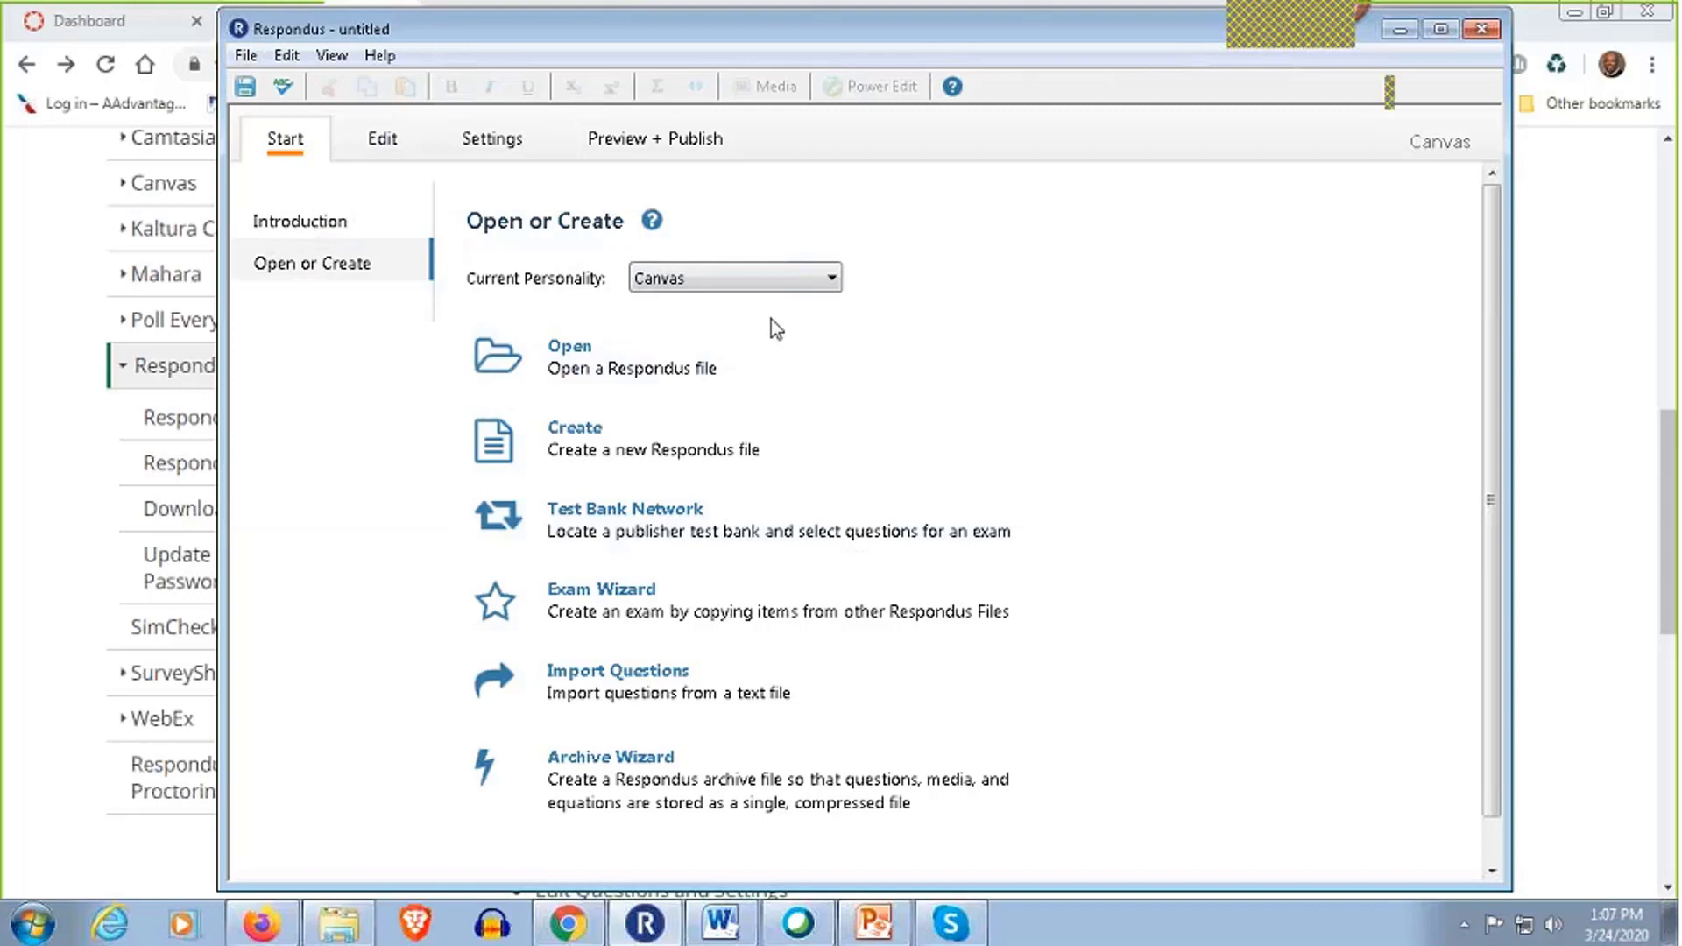
pyautogui.click(378, 55)
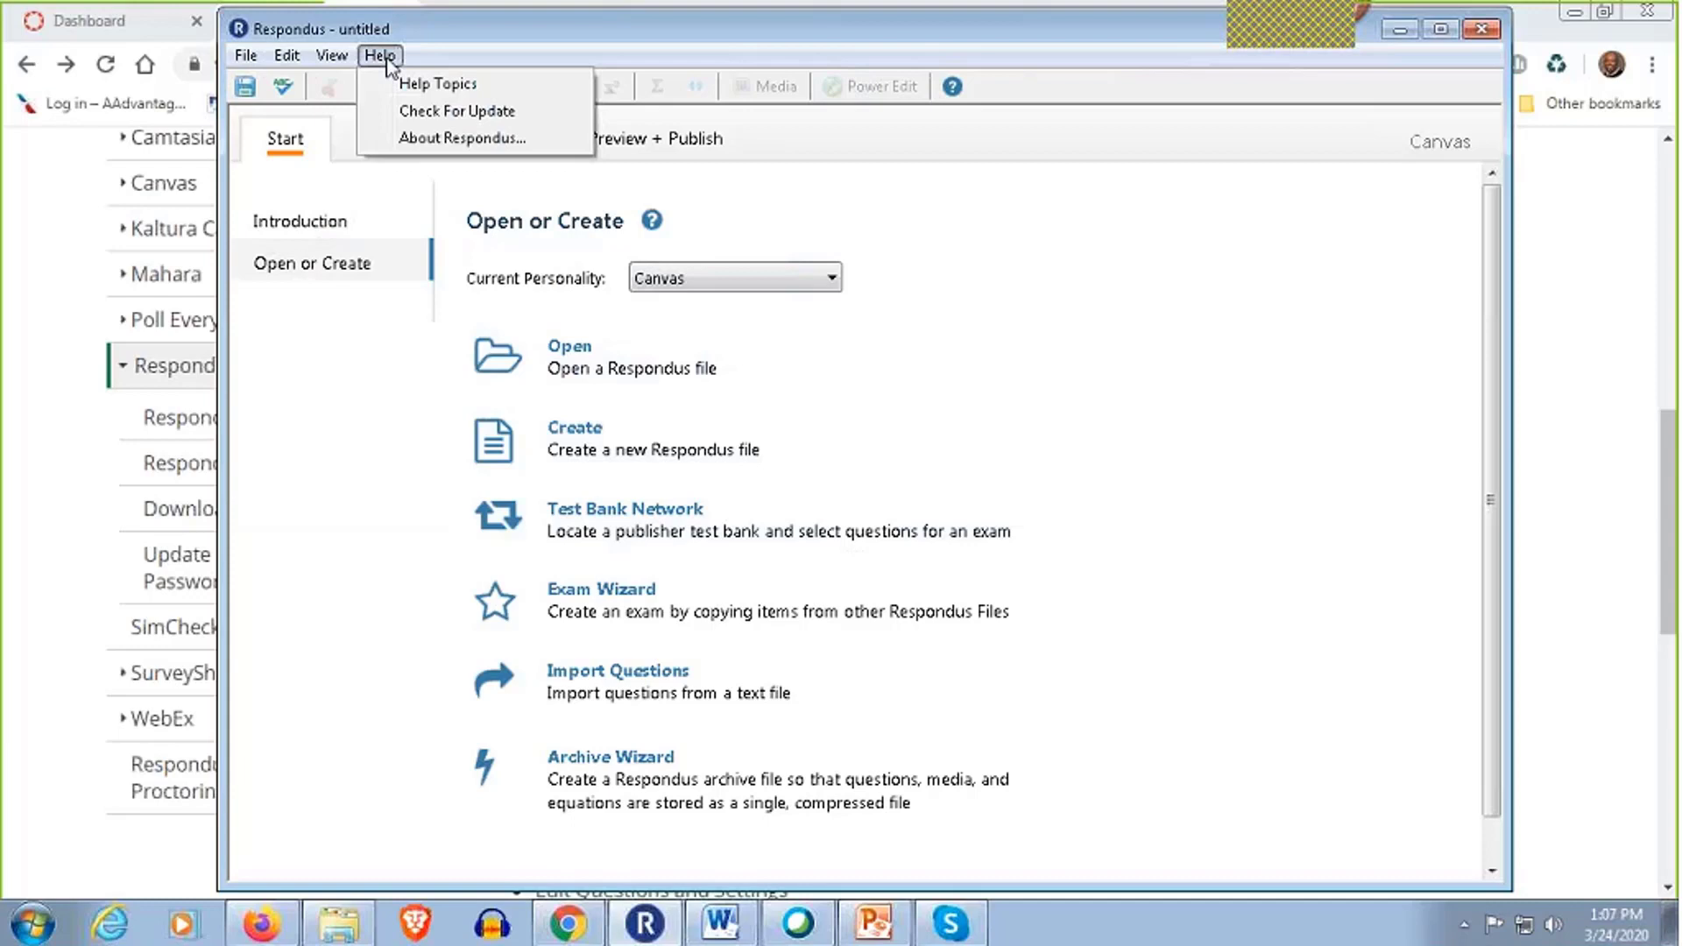
# Step: Run Check For Update, dismiss the latest-version message, and minimize Respondus
pyautogui.click(455, 112)
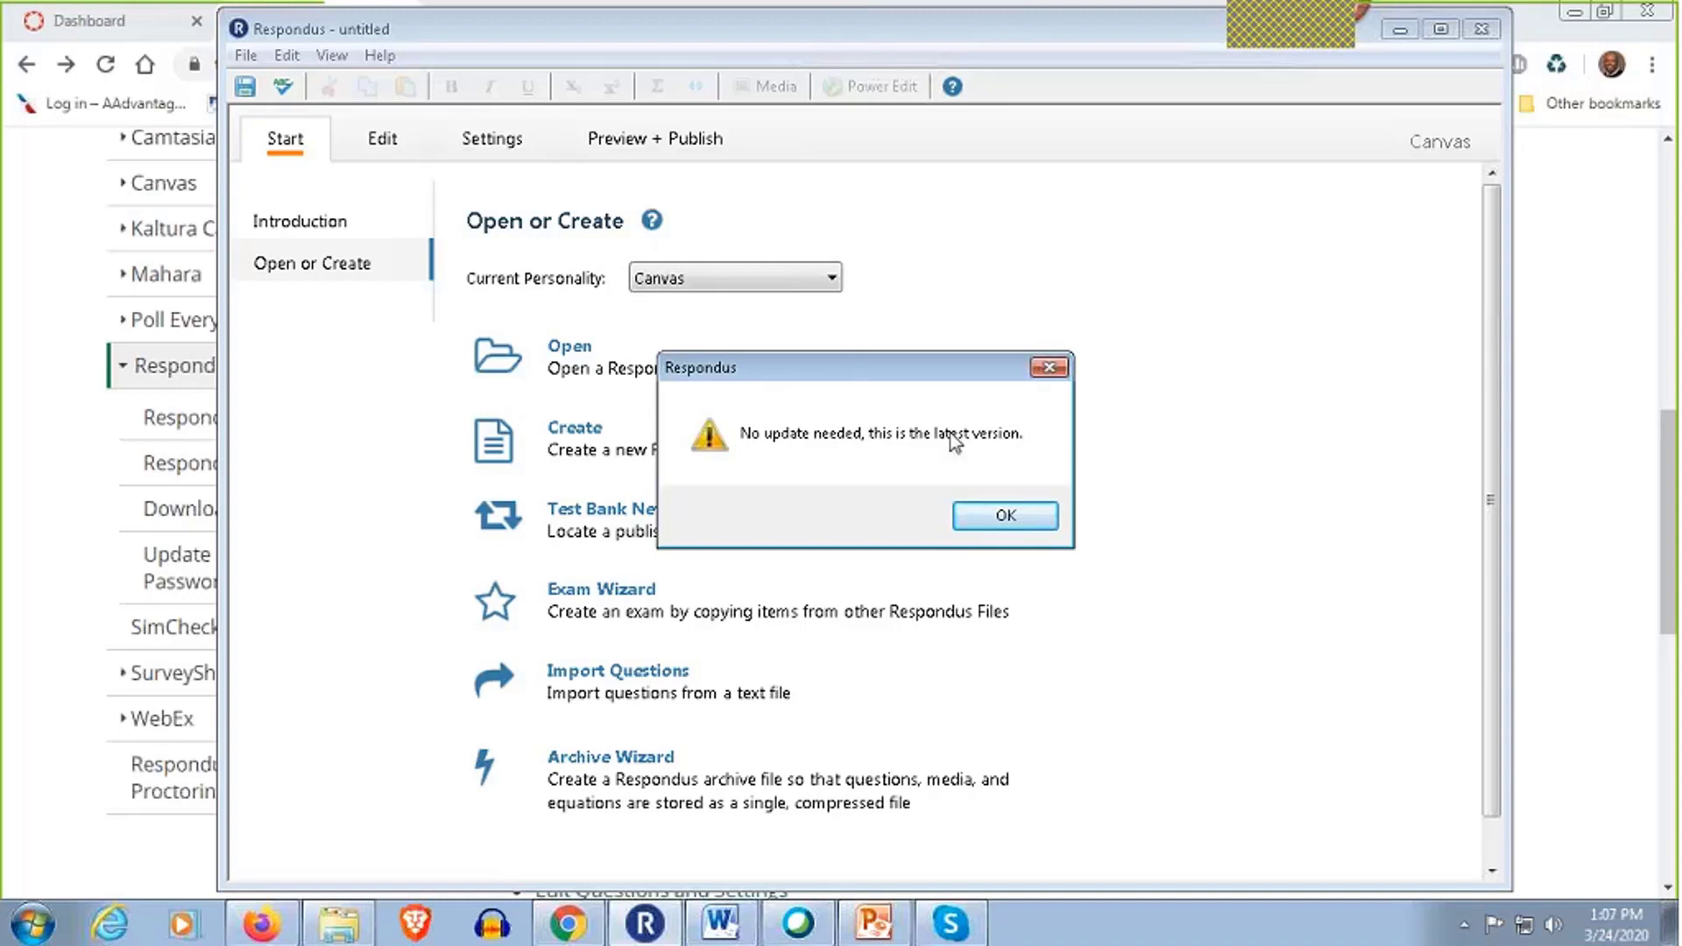
pyautogui.click(1001, 519)
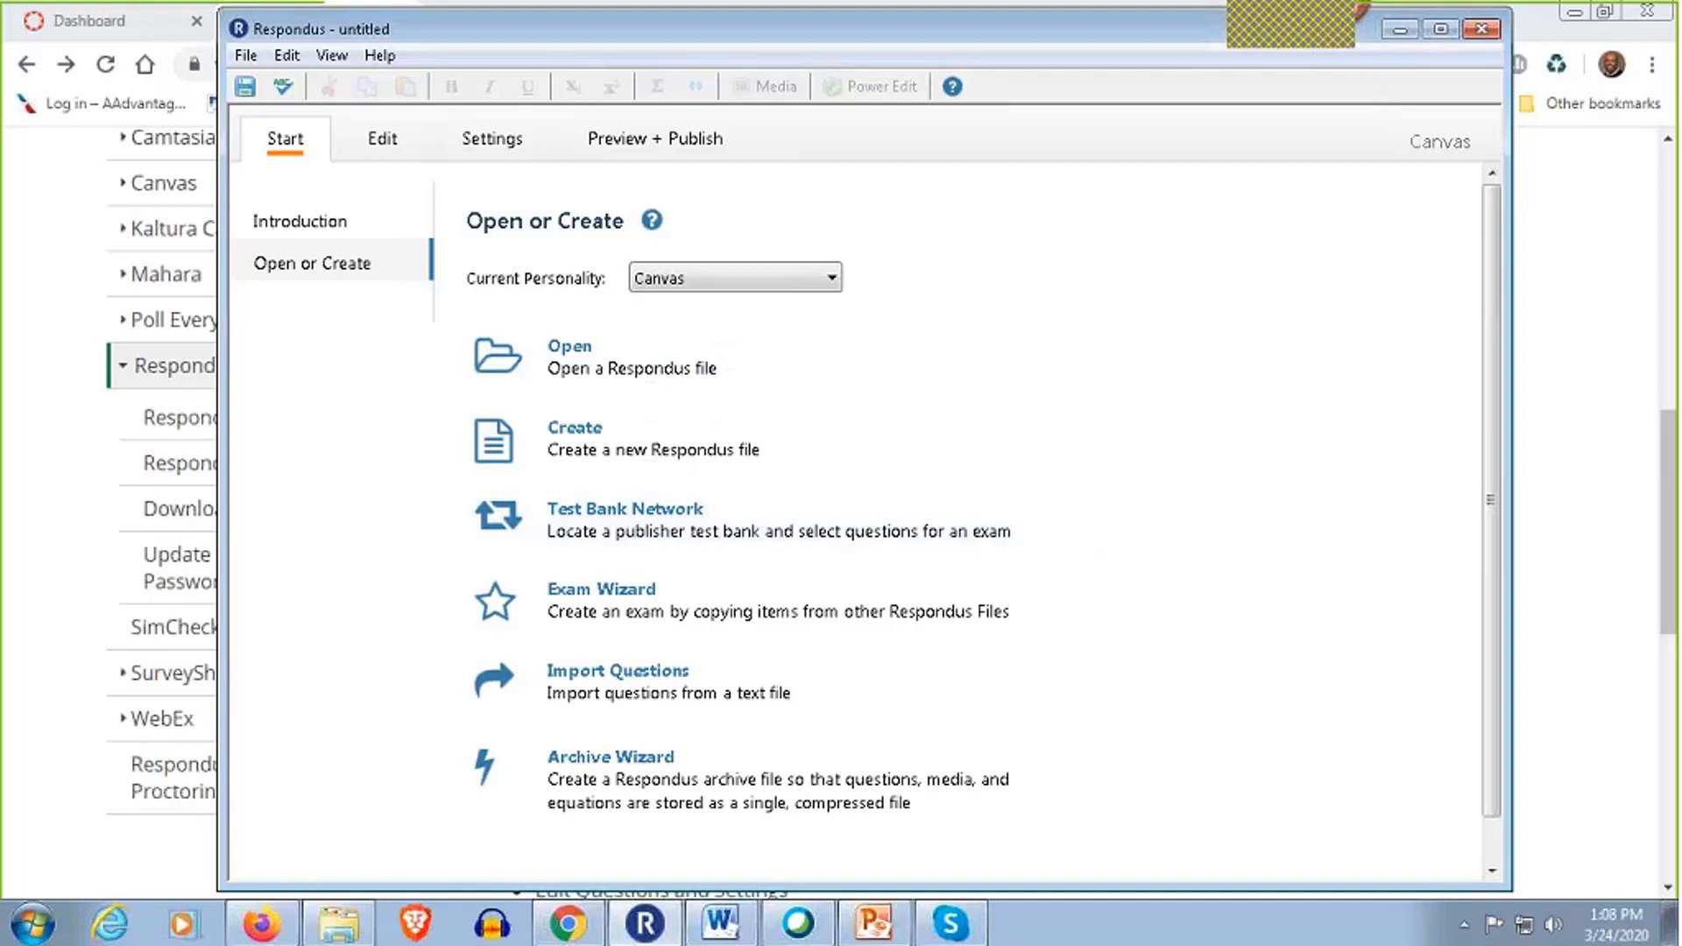
pyautogui.click(1400, 29)
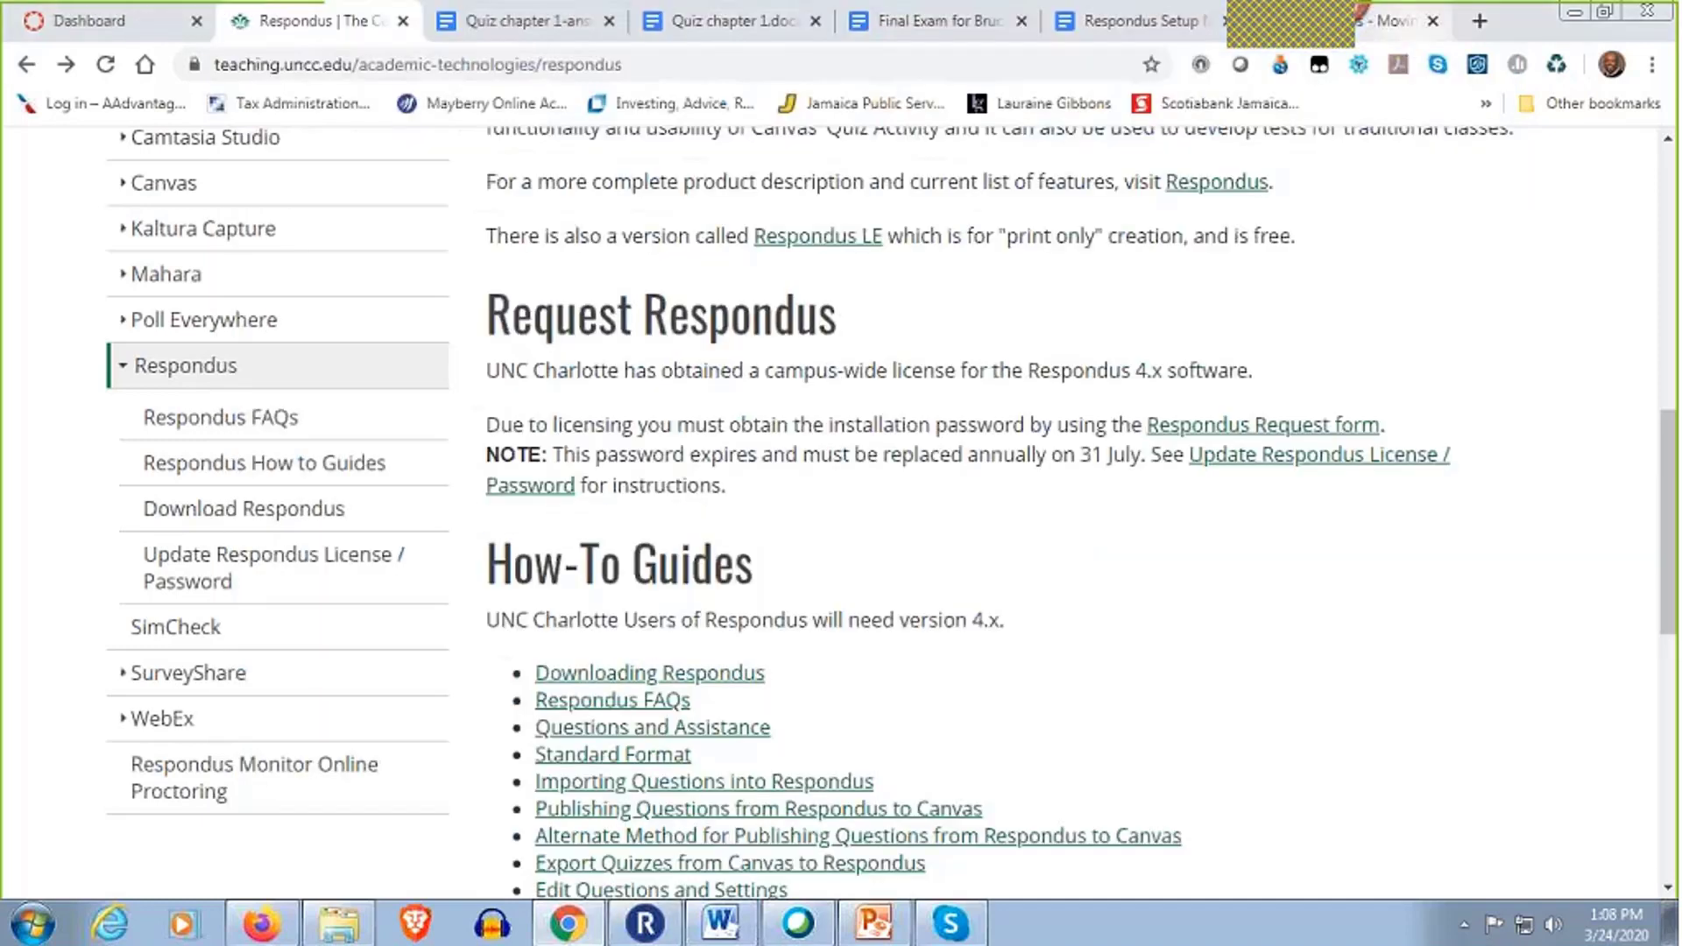
# Step: Look over Quiz chapter 1.docx from its Name line and heading to question 3's answers
pyautogui.hotkey('ctrl', 'Tab')
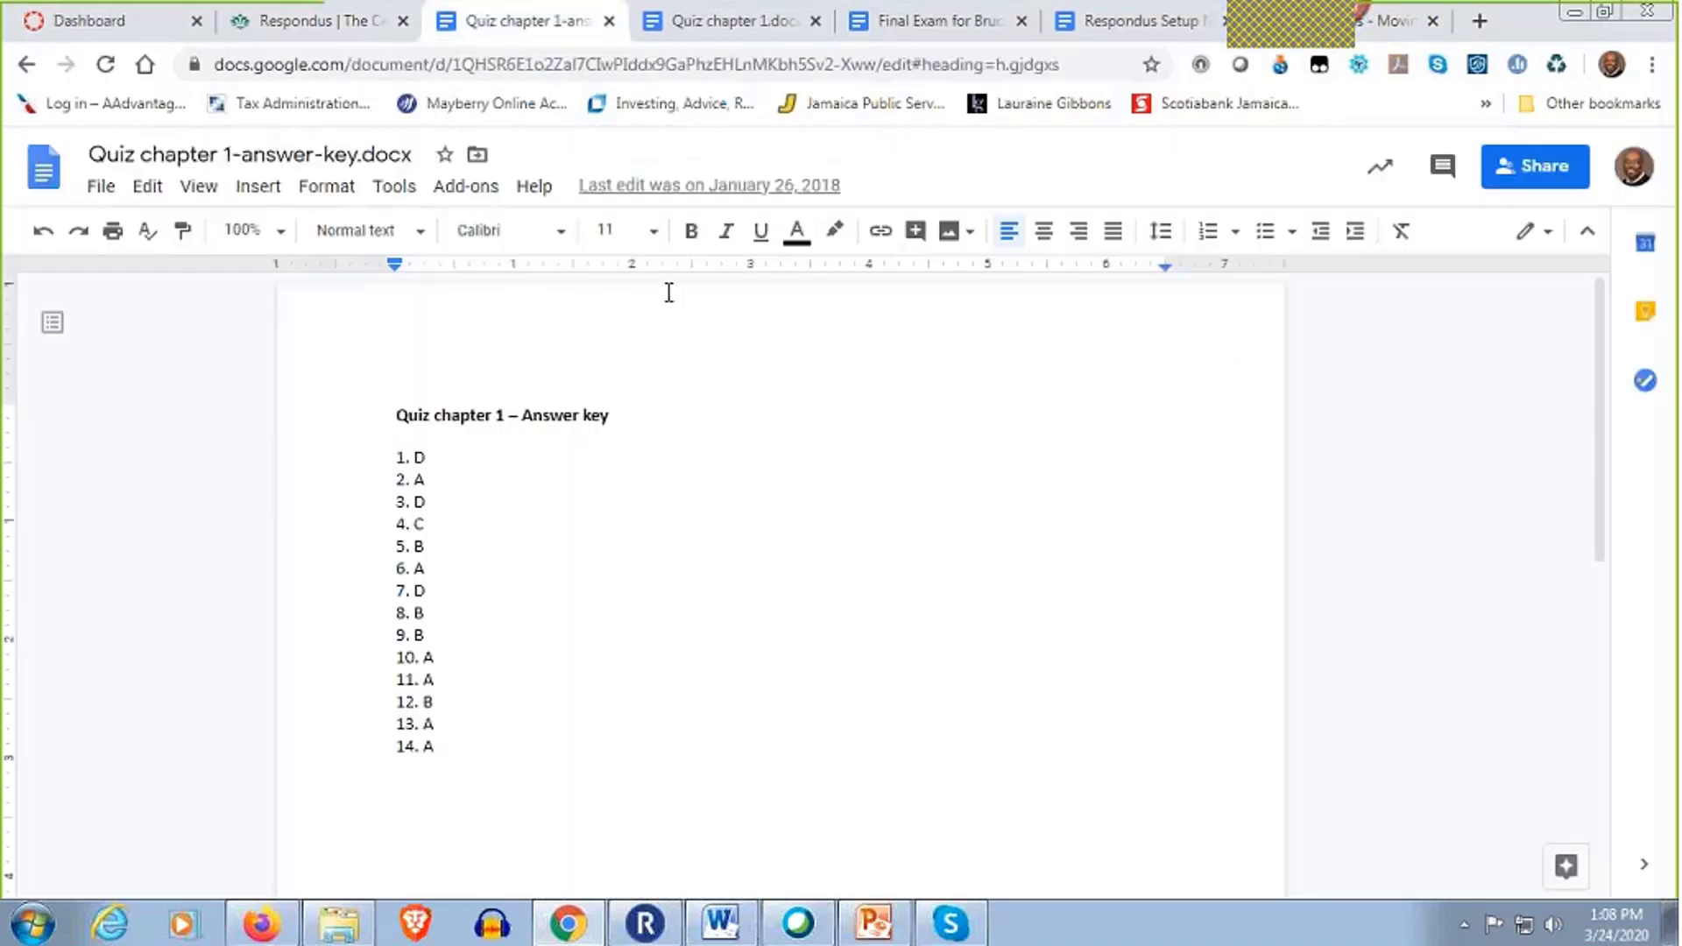
pyautogui.click(668, 35)
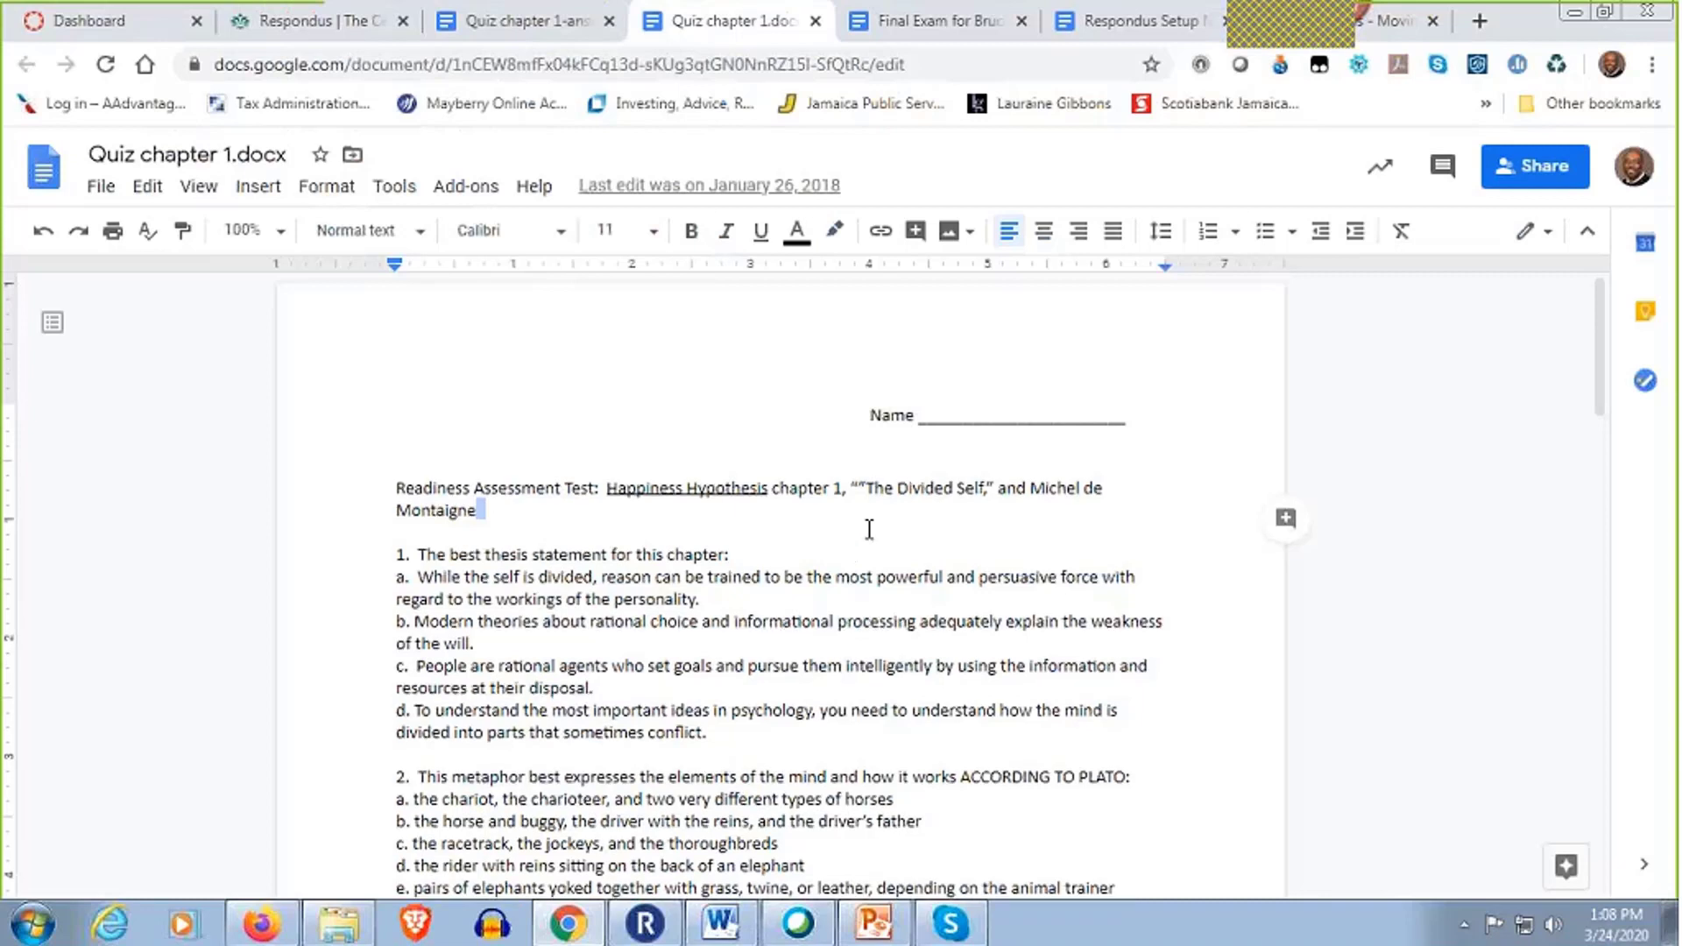
pyautogui.moveTo(871, 415); pyautogui.dragTo(783, 567)
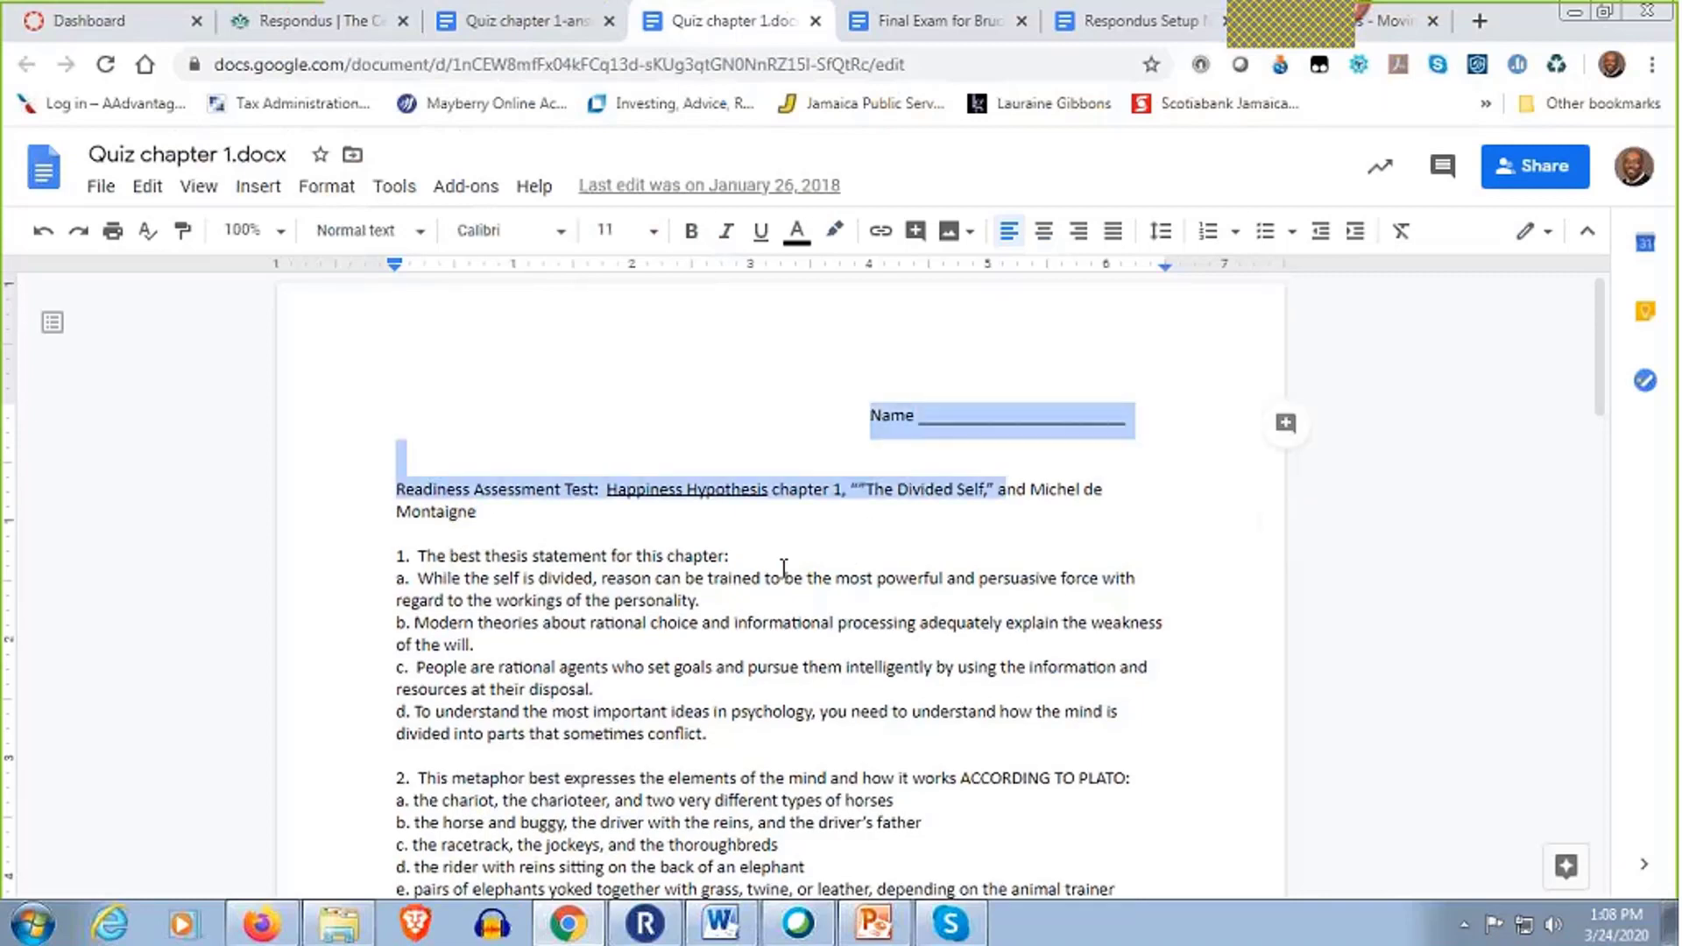
pyautogui.click(784, 575)
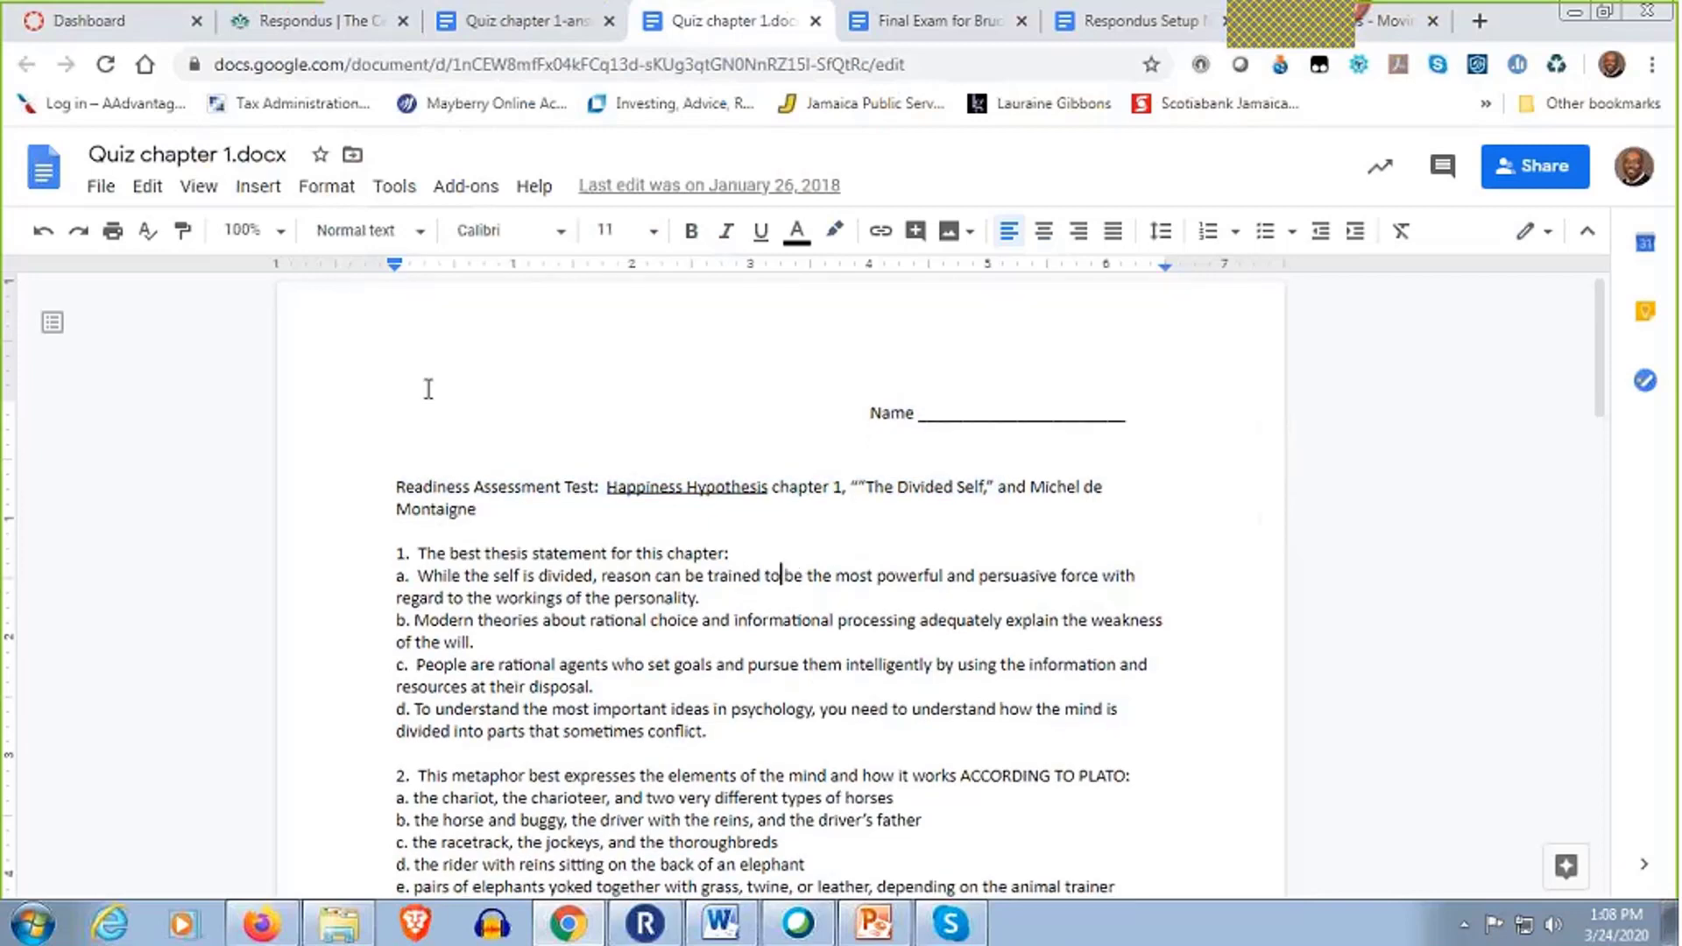
pyautogui.scroll(-3, 428, 389)
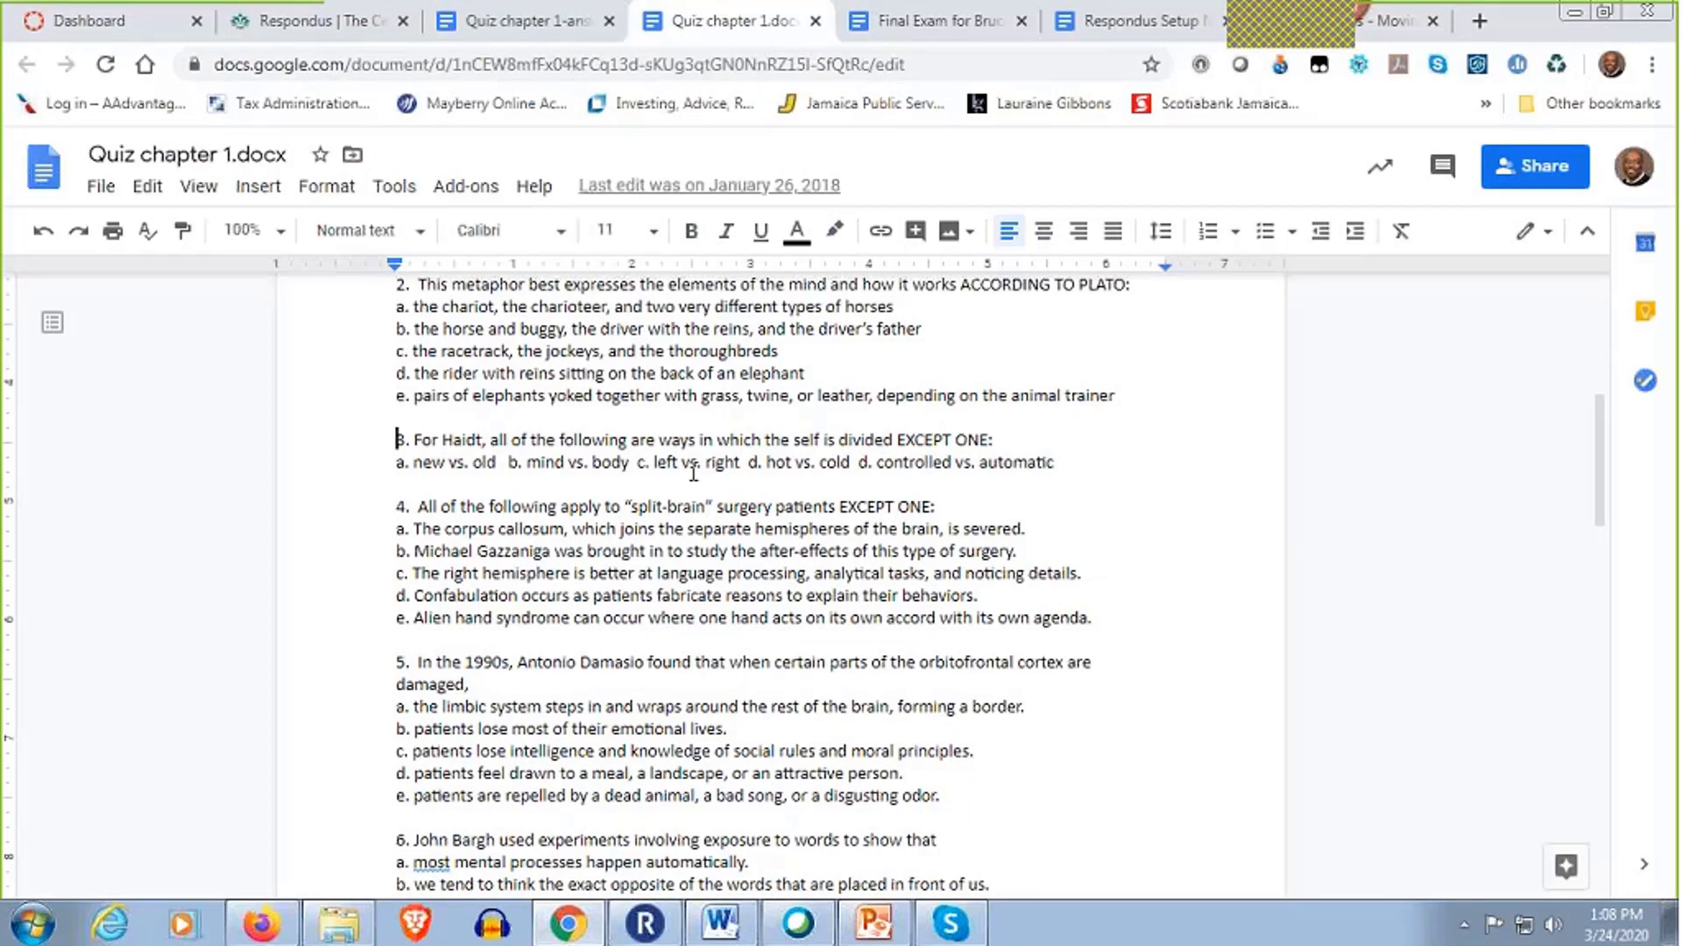
pyautogui.moveTo(391, 459); pyautogui.dragTo(611, 465)
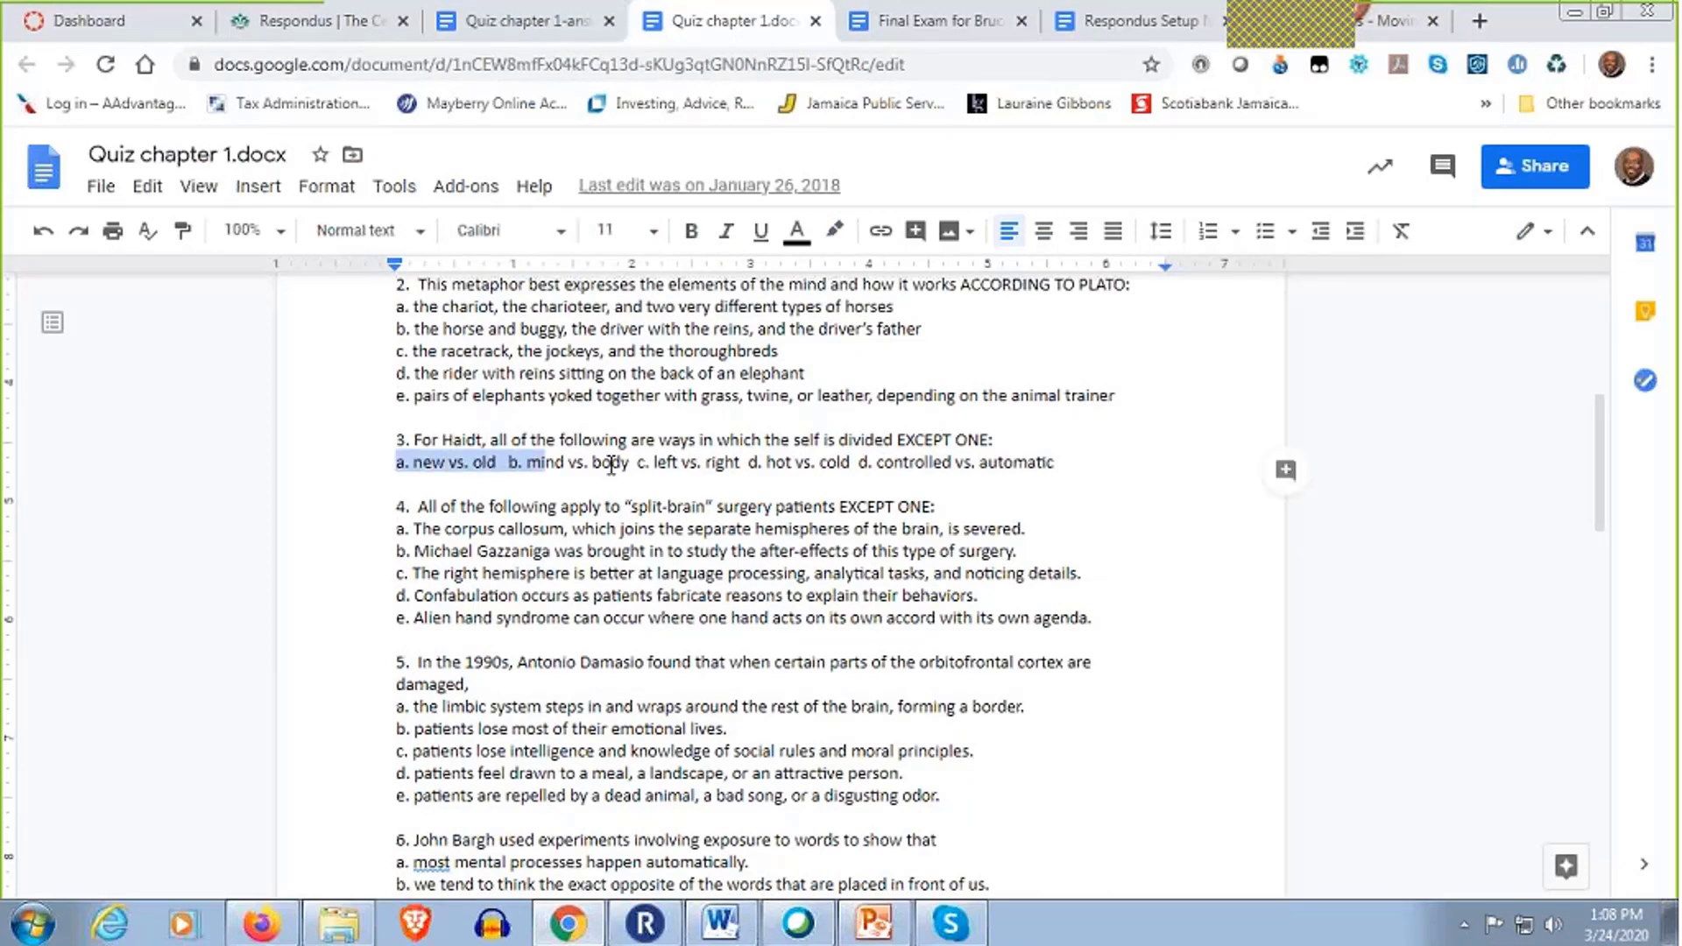
pyautogui.click(1062, 465)
# Step: Check question 3's option d. hot vs. cold, scroll on to question 14, and switch to the answer key
pyautogui.scroll(2, 412, 508)
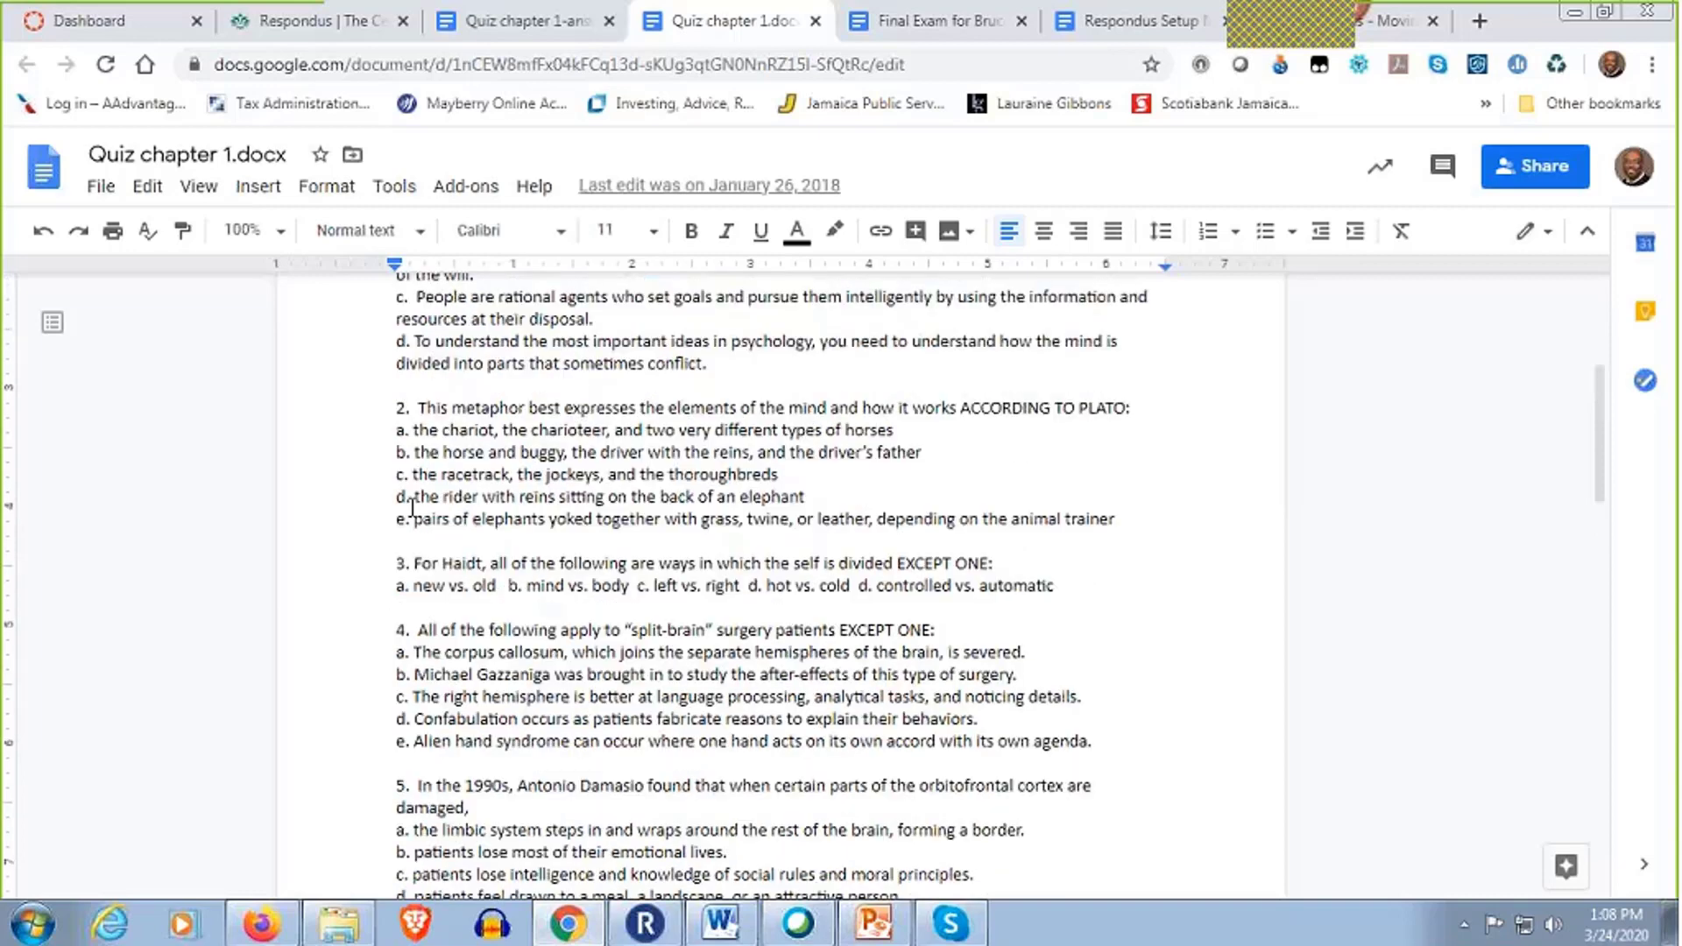
pyautogui.scroll(-8, 769, 611)
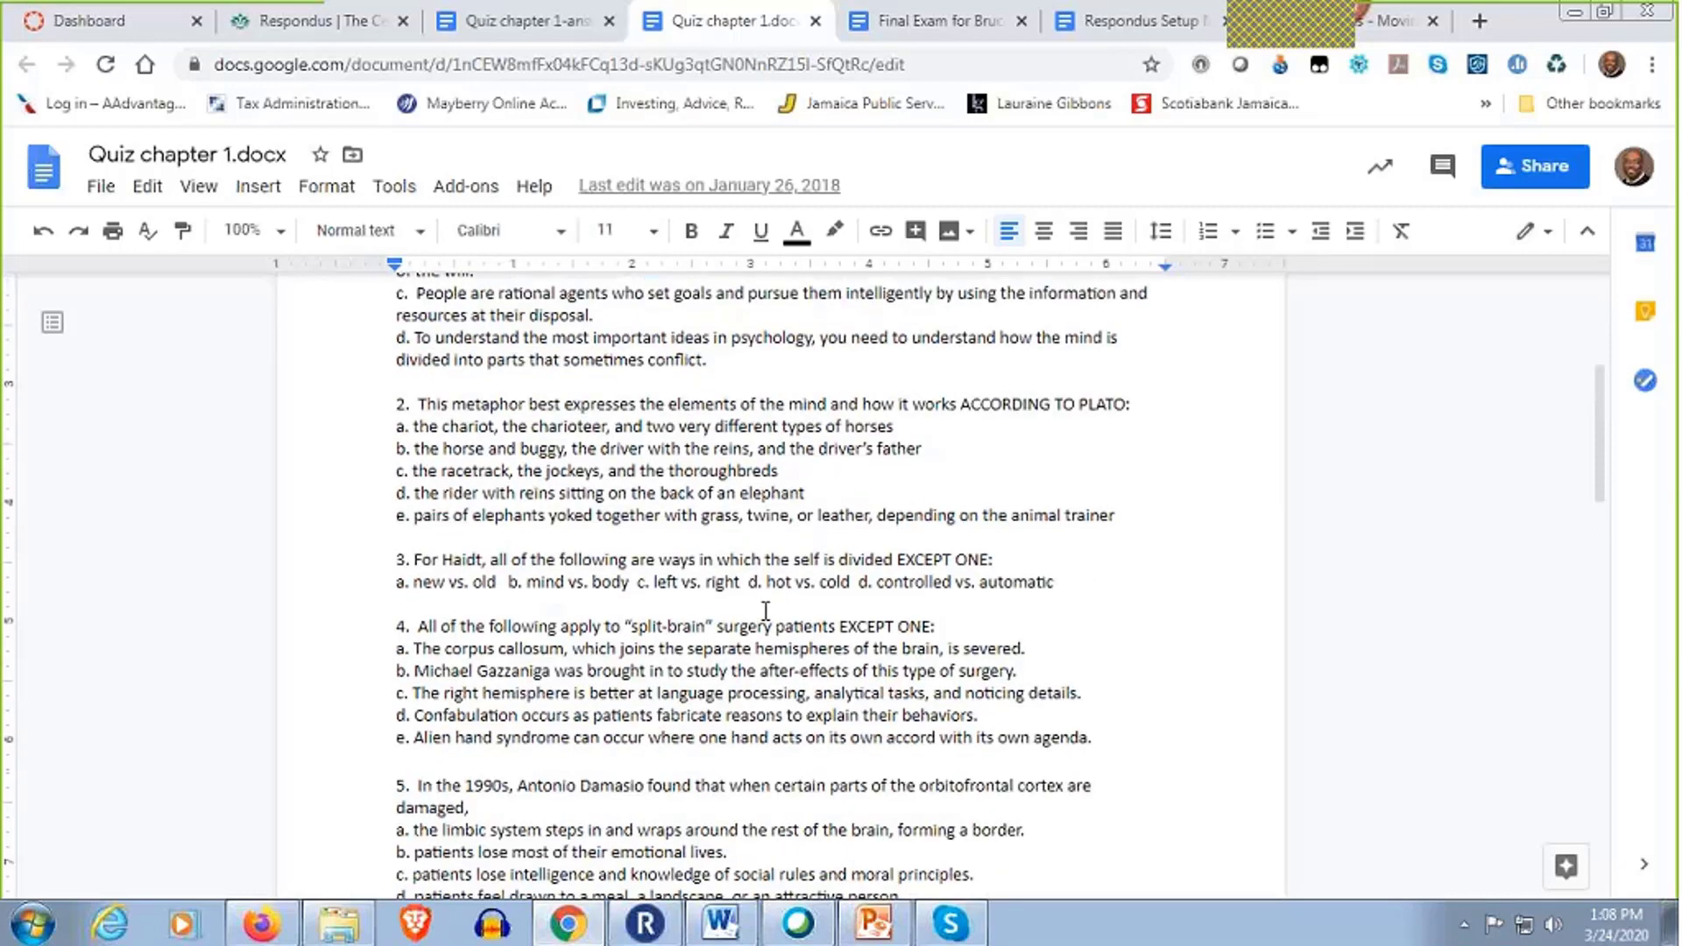
pyautogui.scroll(-3, 769, 610)
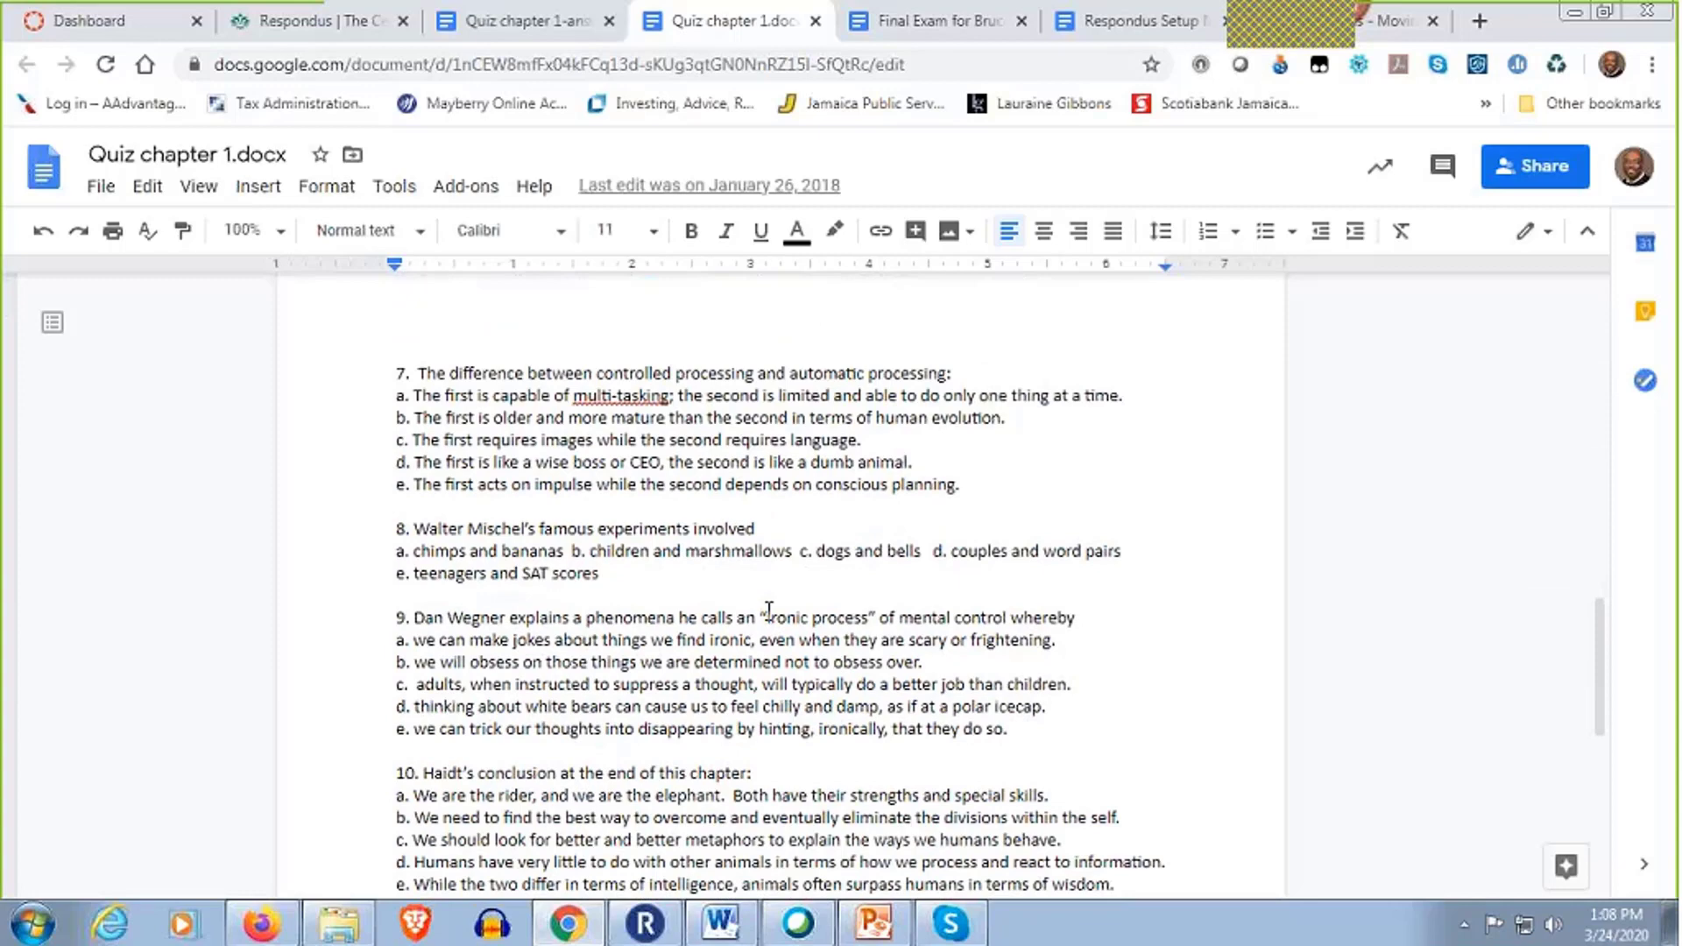
pyautogui.scroll(10, 769, 611)
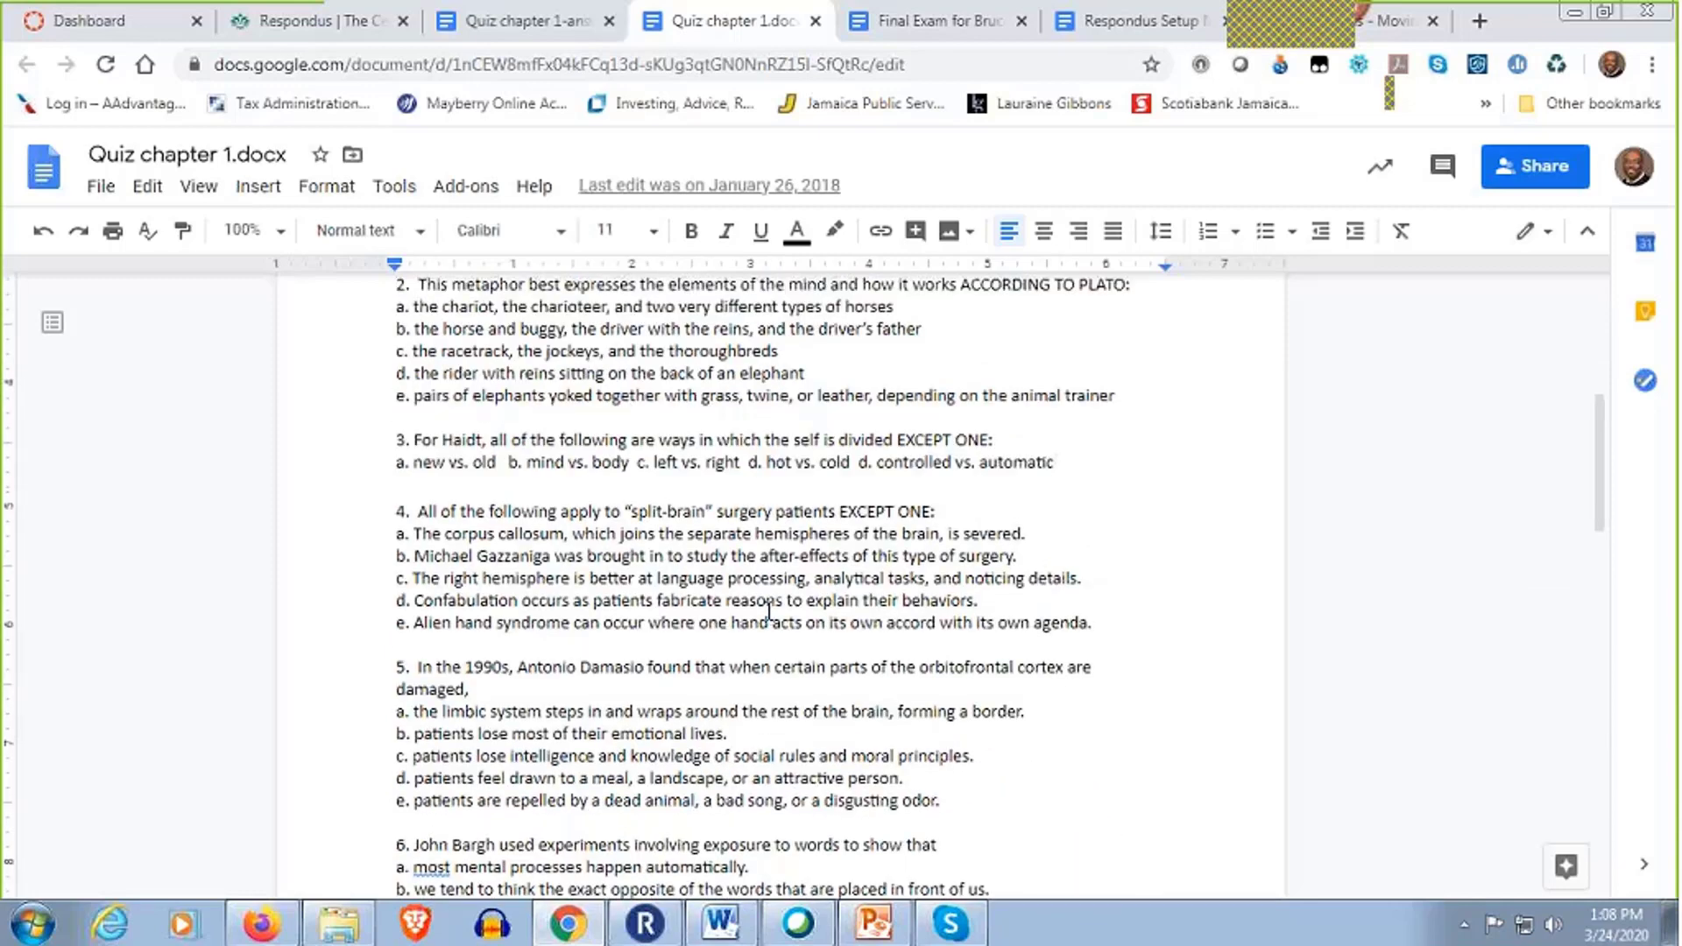
pyautogui.scroll(2, 770, 611)
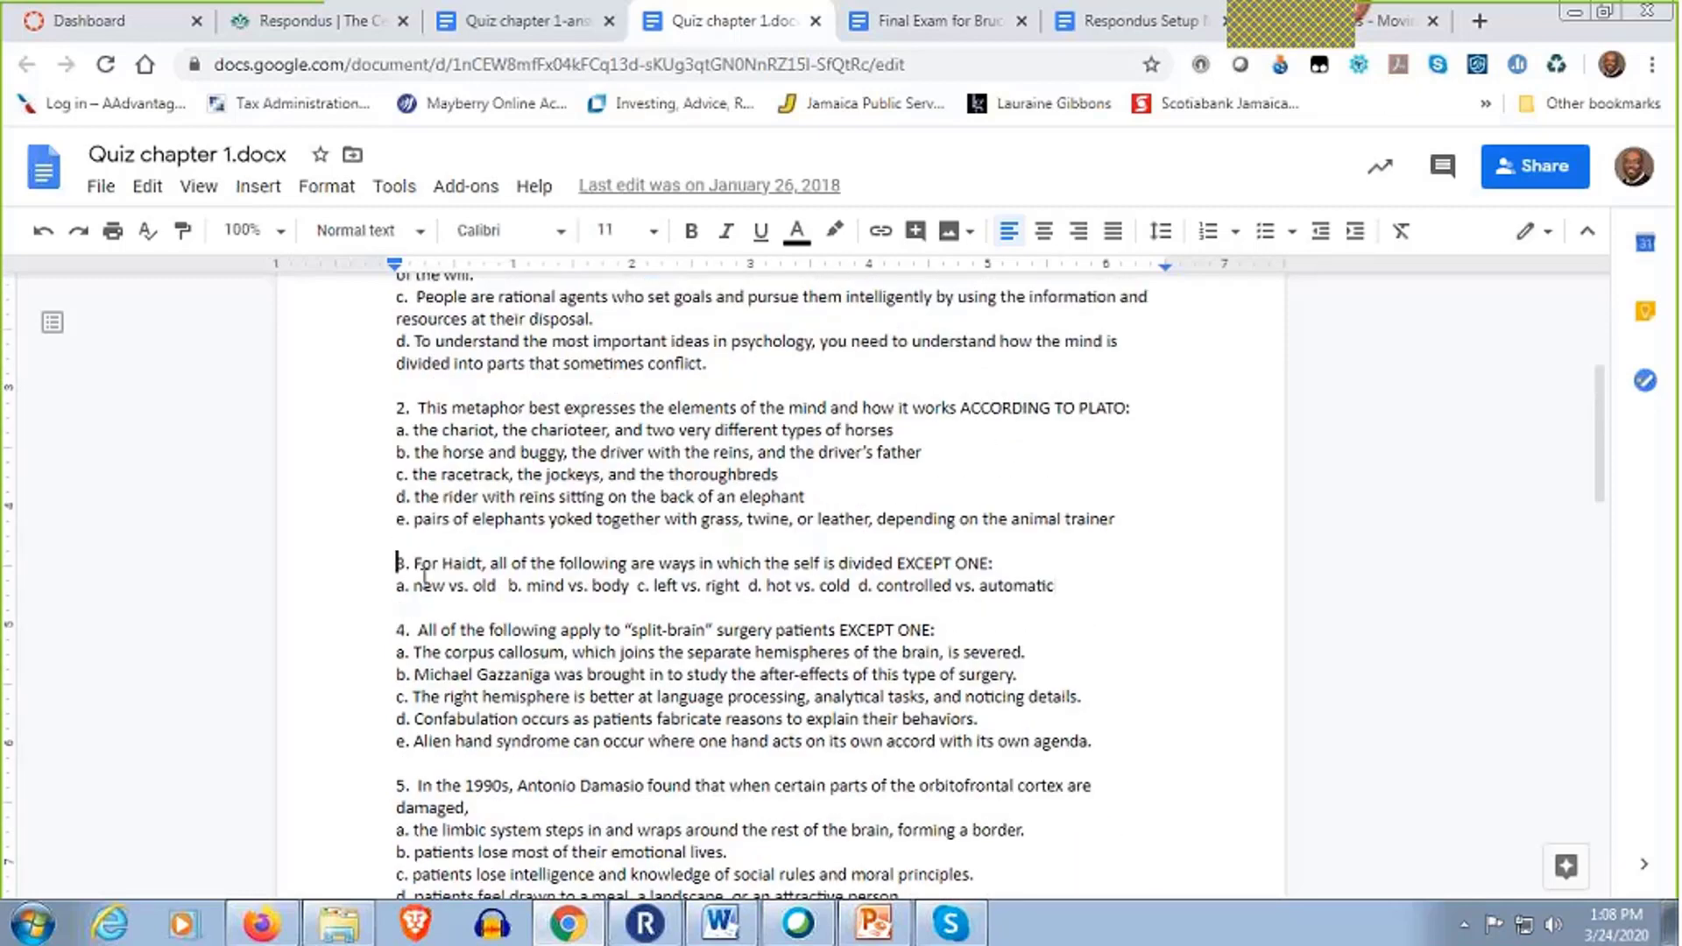
pyautogui.click(755, 592)
pyautogui.moveTo(755, 595); pyautogui.dragTo(749, 593)
pyautogui.click(870, 585)
pyautogui.scroll(-6, 927, 659)
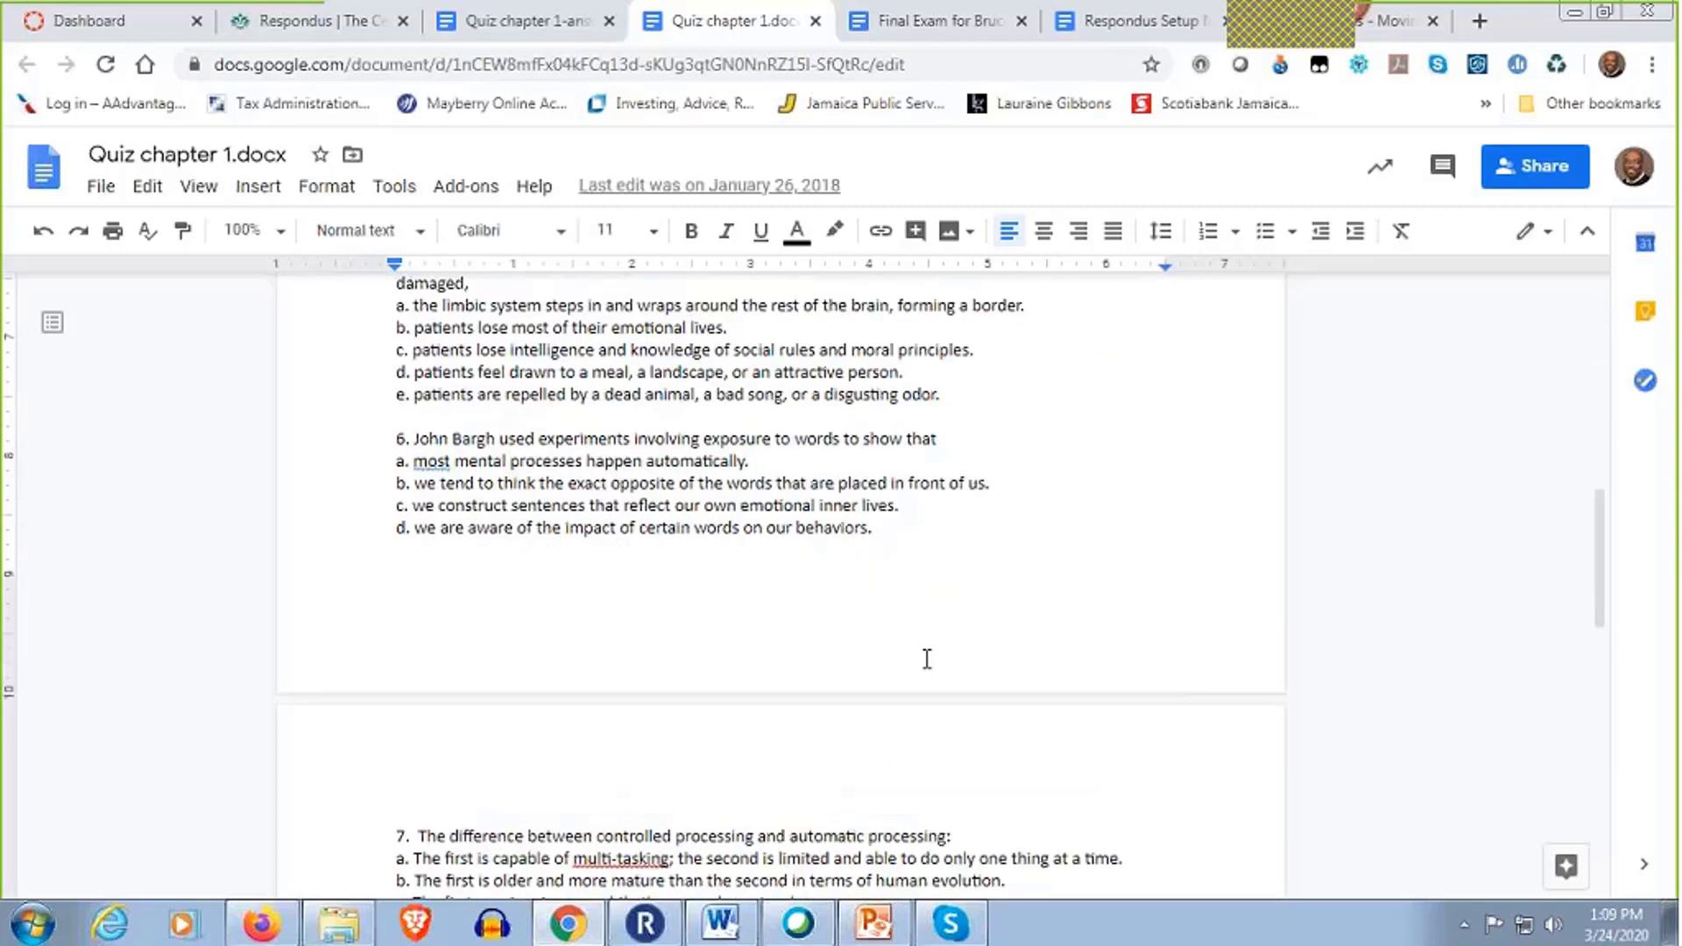
pyautogui.scroll(-15, 927, 659)
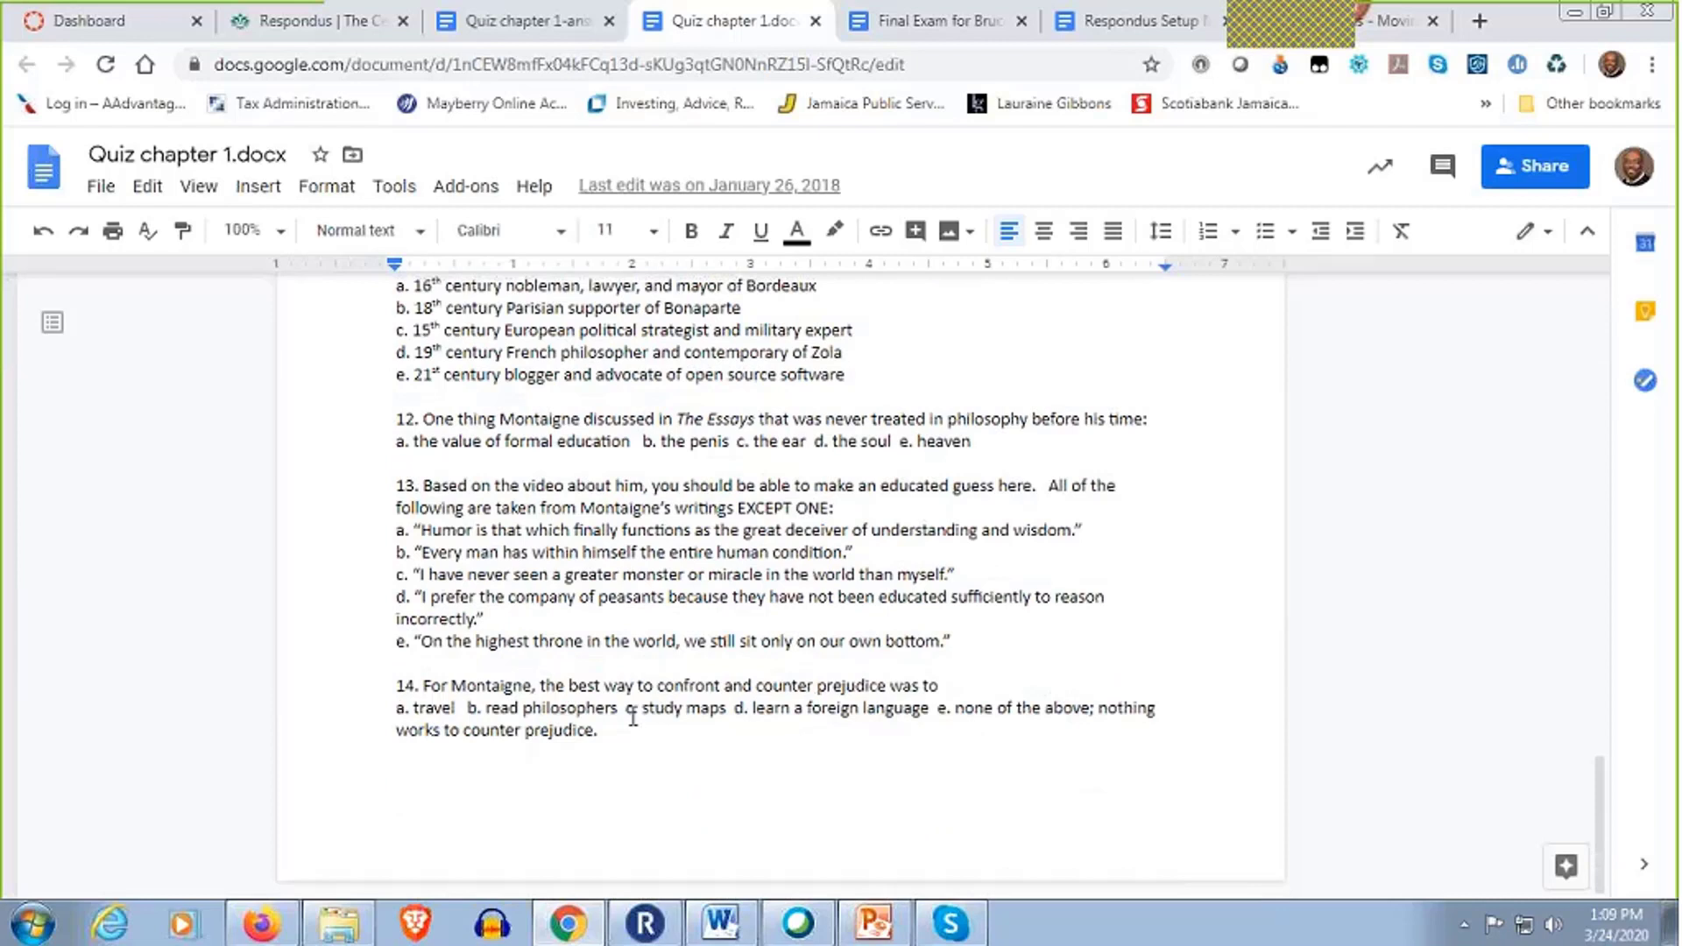
pyautogui.hotkey('ctrl', 'shift', 'Tab')
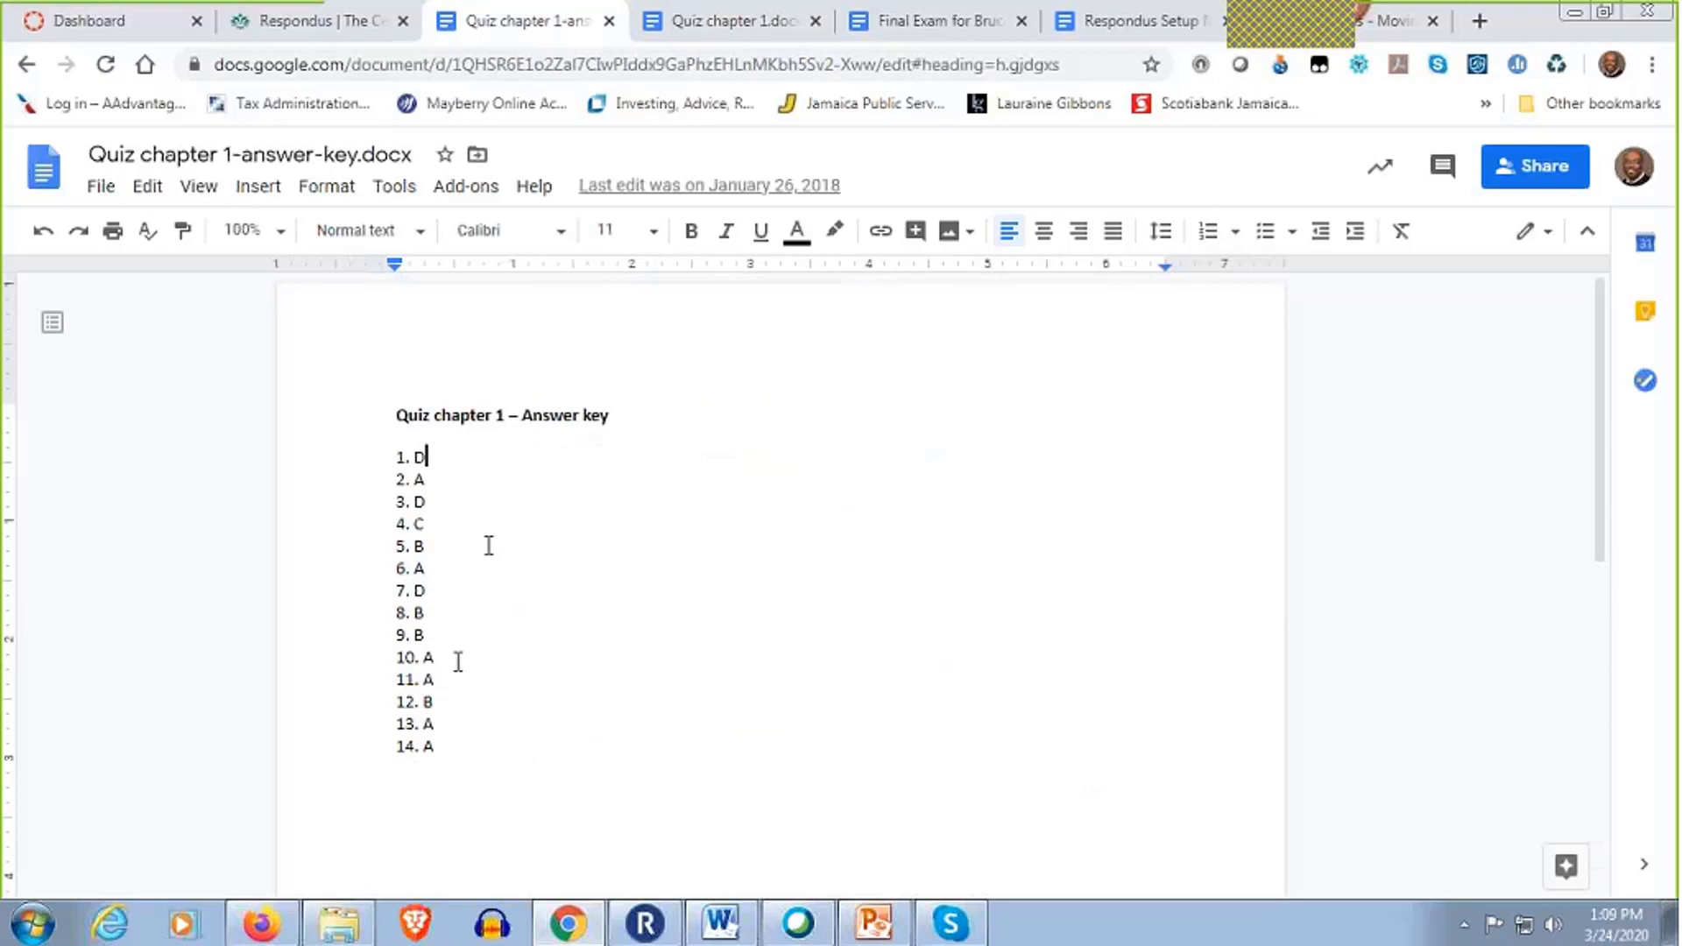
# Step: Compare the quiz, Final Exam for Bruce and answer key documents
pyautogui.hotkey('ctrl', 'Tab')
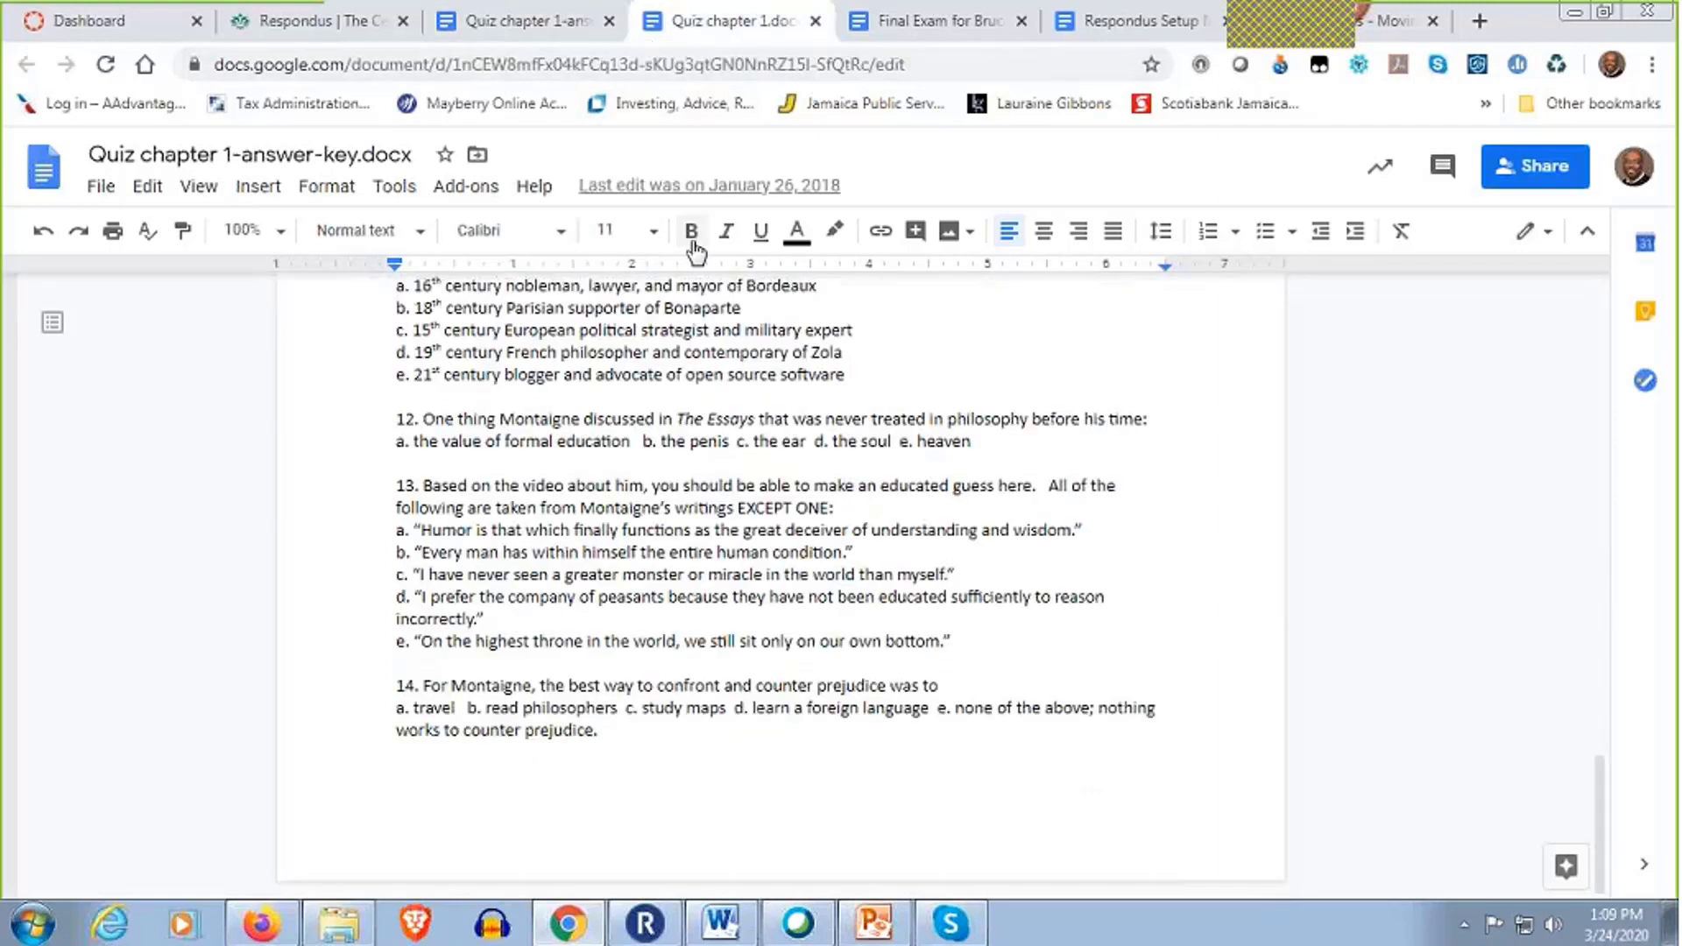
pyautogui.click(1003, 34)
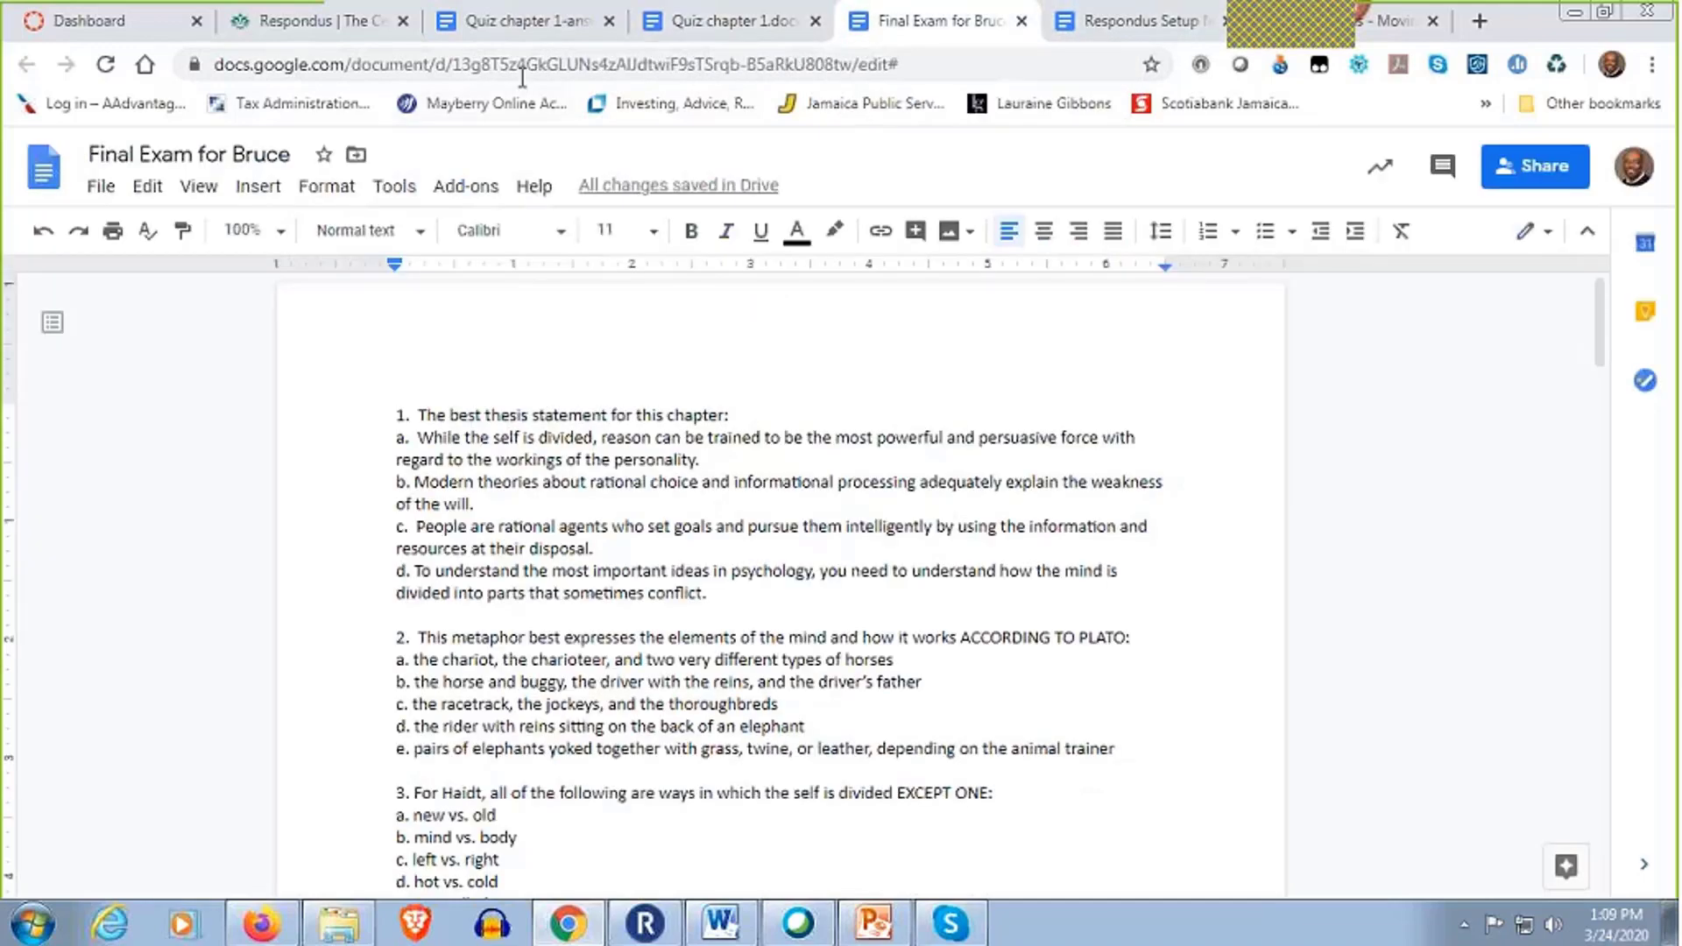
pyautogui.click(548, 32)
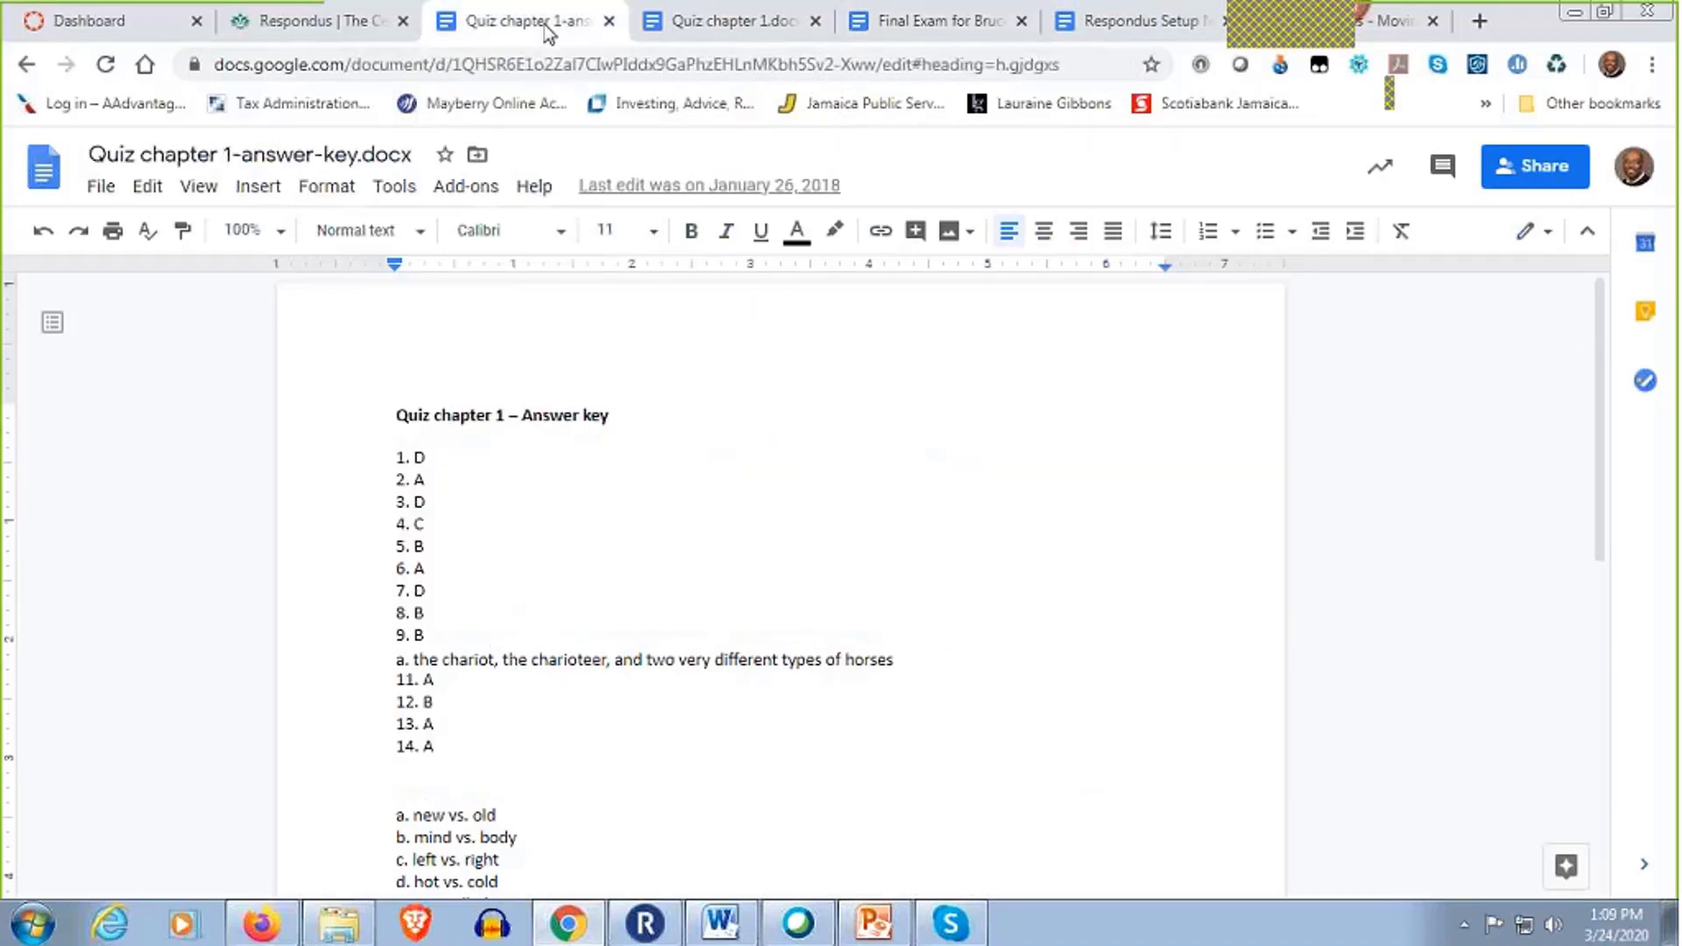
pyautogui.click(661, 26)
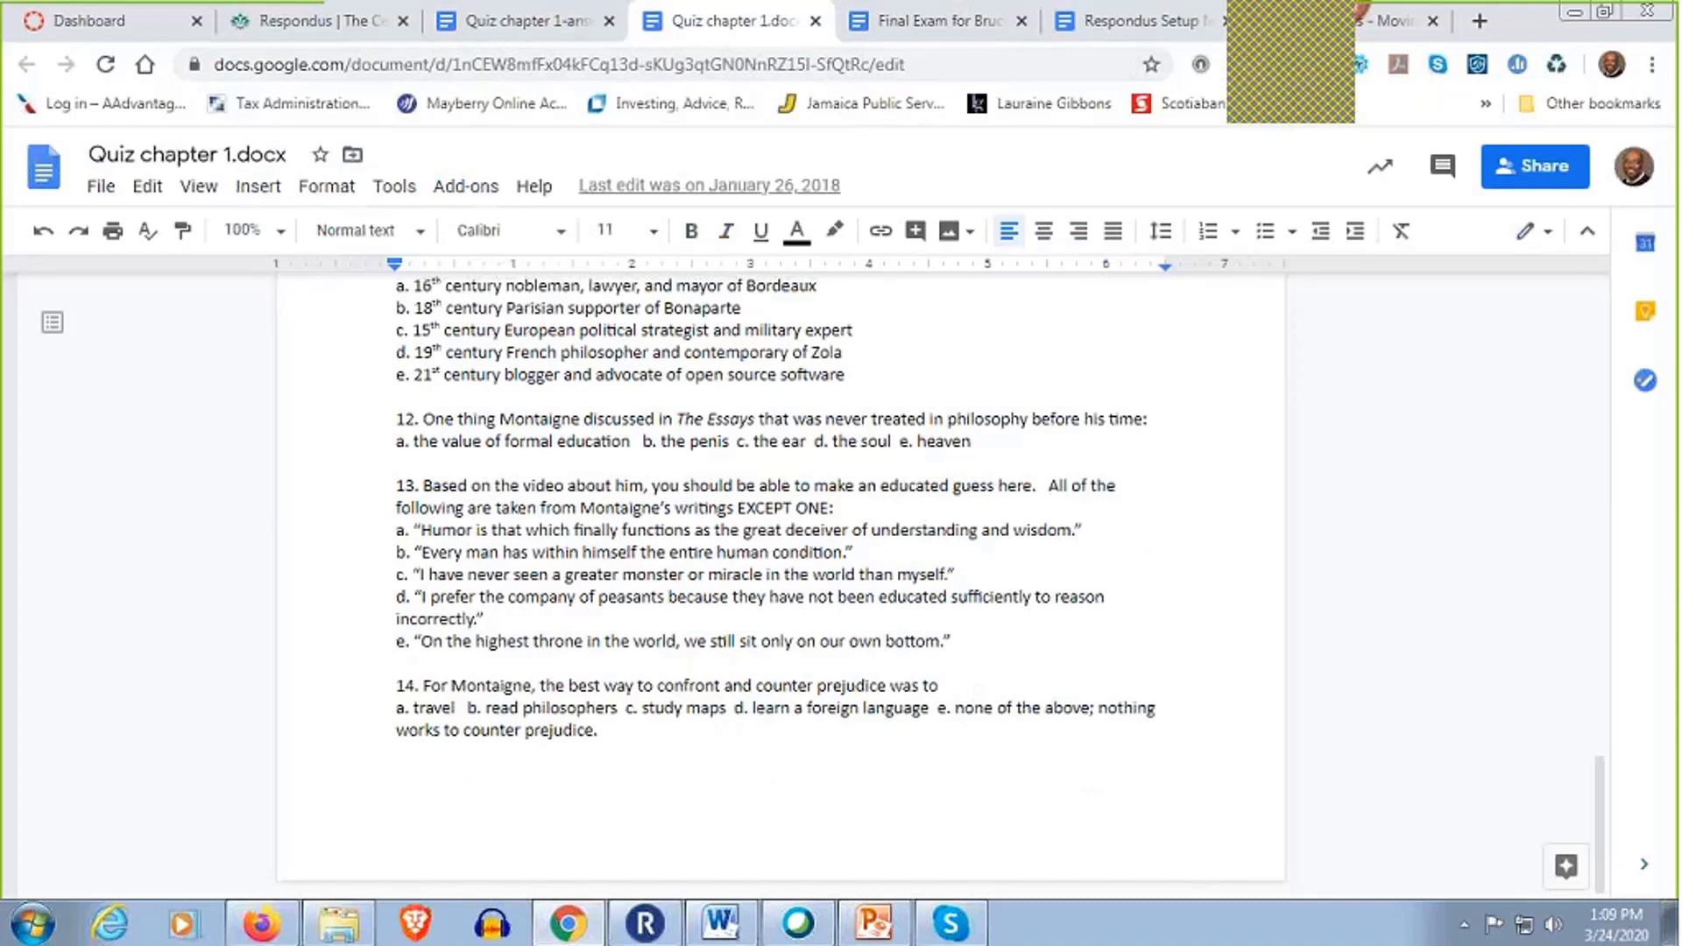
# Step: Remove the blank line before question 13 in the quiz and select its Name line and title
pyautogui.click(878, 469)
pyautogui.press('BackSpace')
pyautogui.scroll(3, 902, 473)
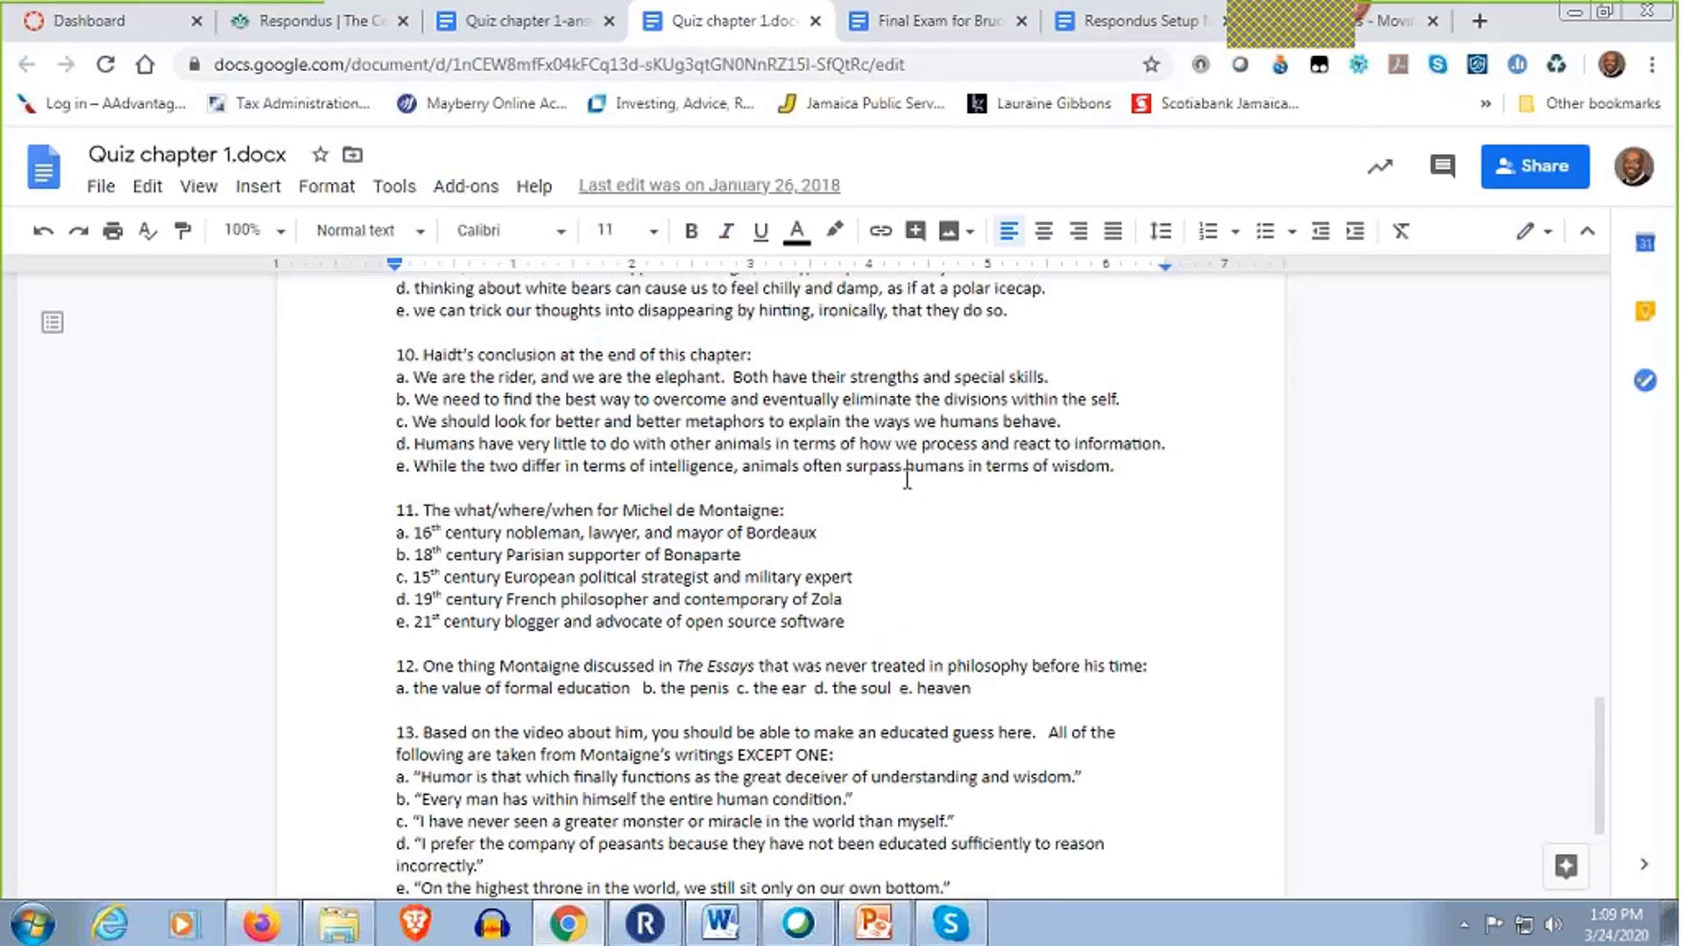
pyautogui.scroll(15, 1095, 505)
pyautogui.moveTo(487, 518); pyautogui.dragTo(389, 413)
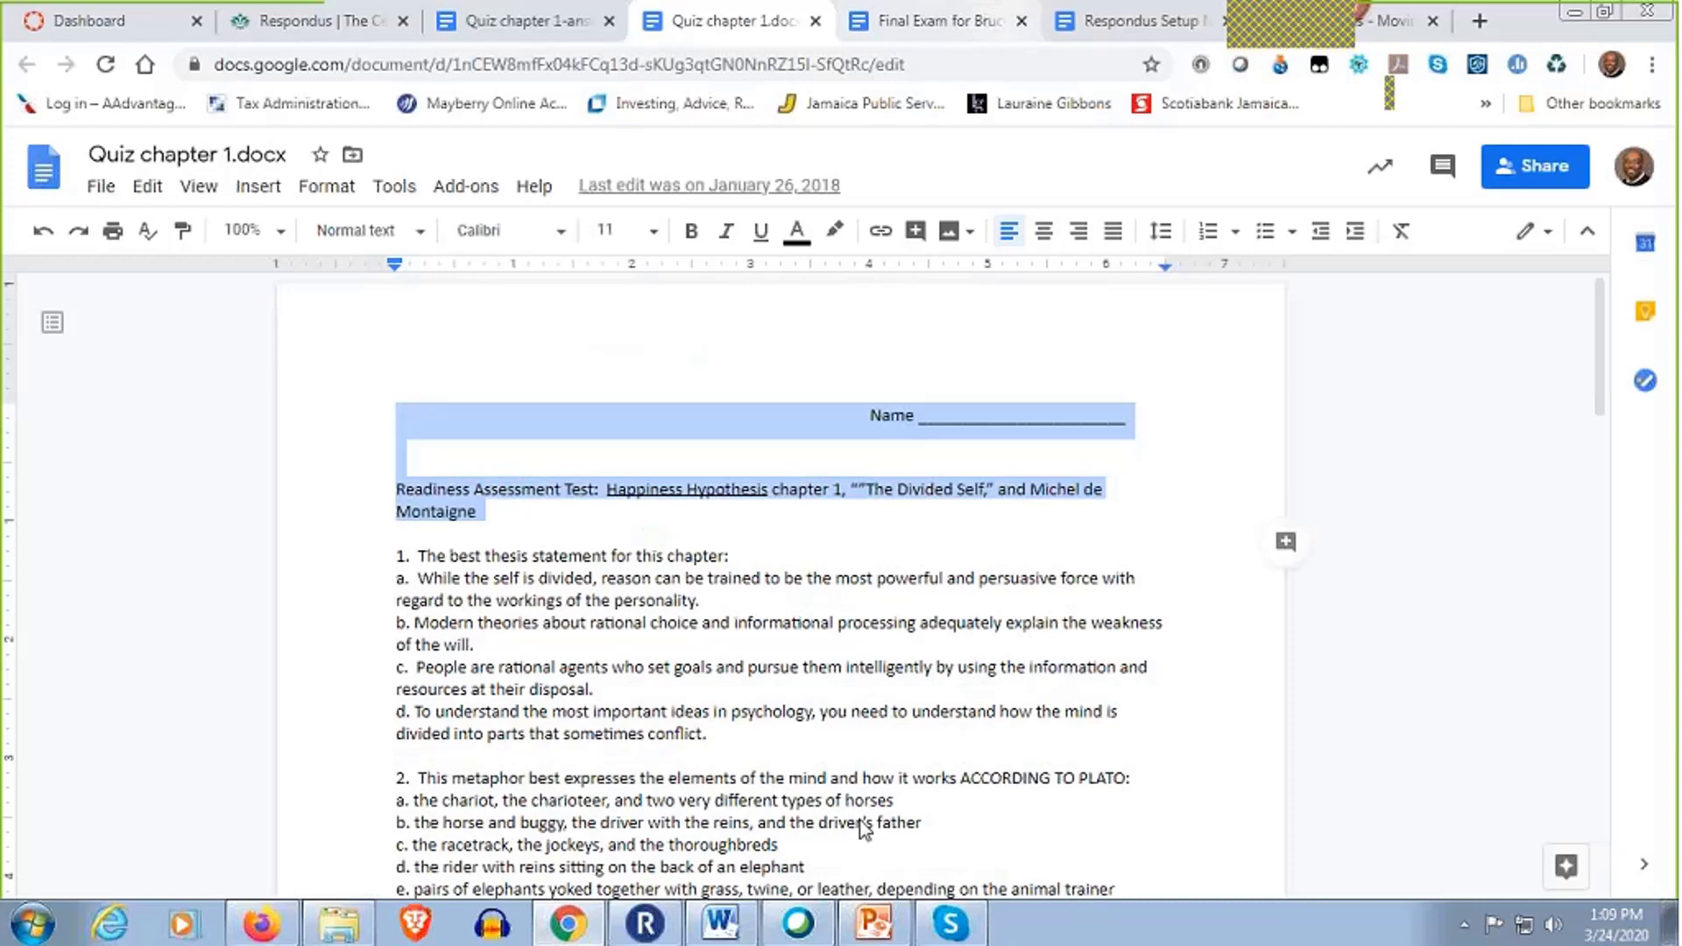
pyautogui.click(937, 20)
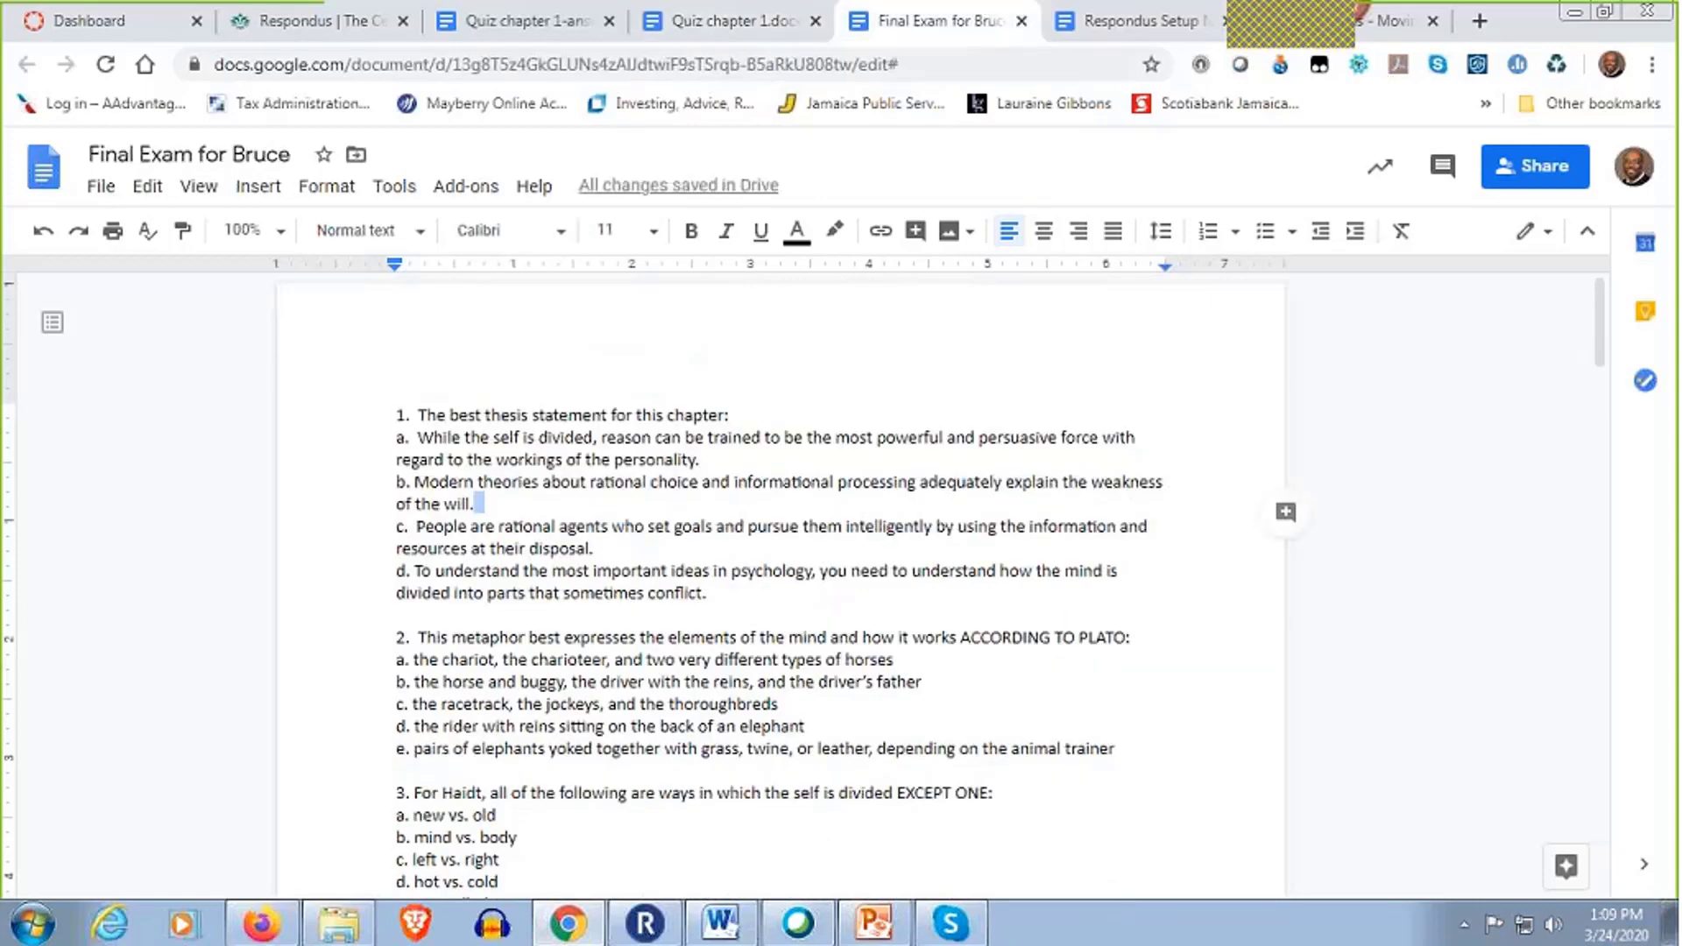
# Step: Clear the stray selection and inspect question 3's d. and e. option labels in Final Exam for Bruce
pyautogui.click(791, 565)
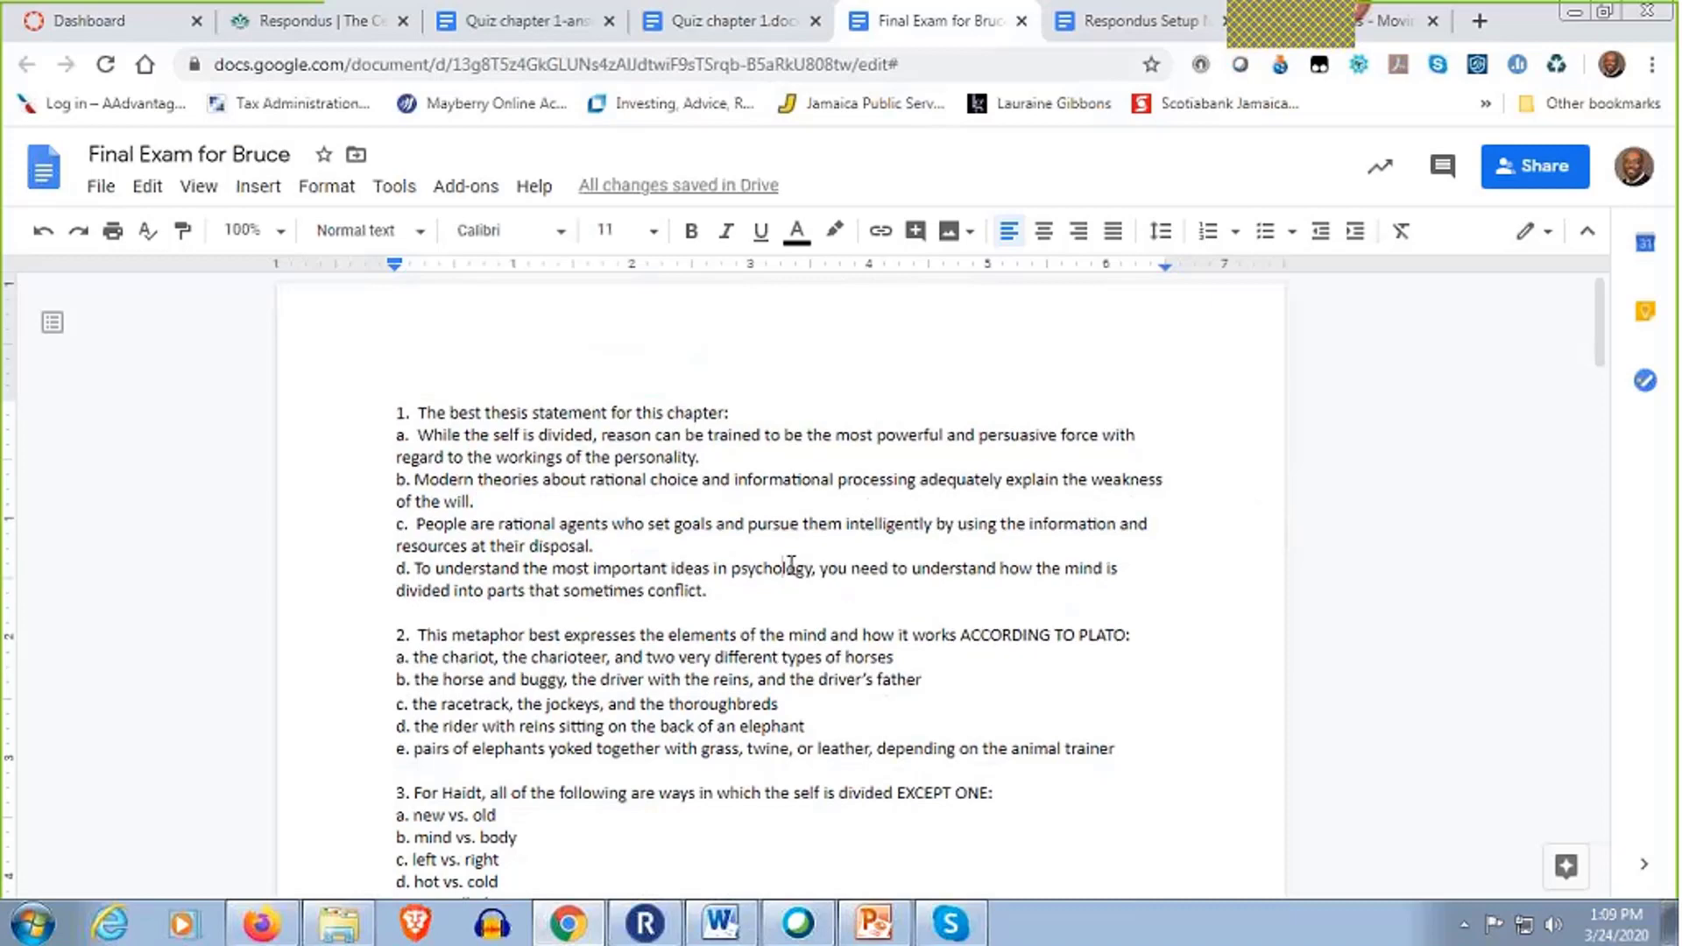
pyautogui.scroll(-3, 791, 565)
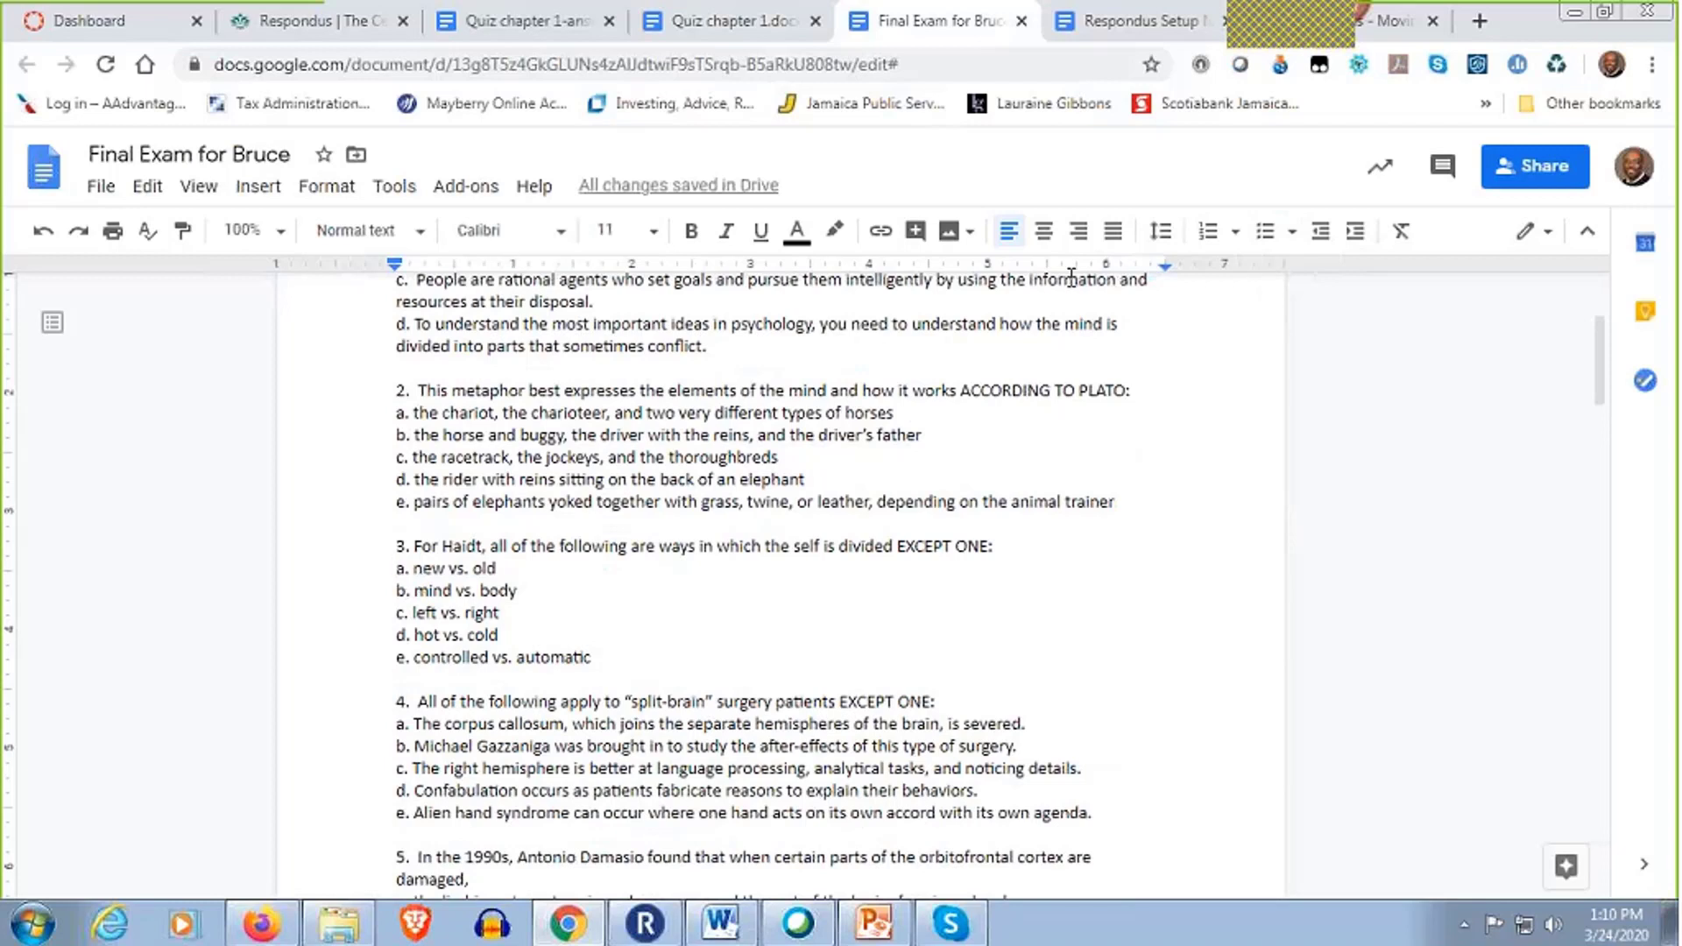
pyautogui.doubleClick(400, 634)
pyautogui.doubleClick(401, 657)
pyautogui.doubleClick(816, 624)
# Step: Scroll down to question 14 on Montaigne and prejudice, then switch to the answer key
pyautogui.scroll(-1, 817, 624)
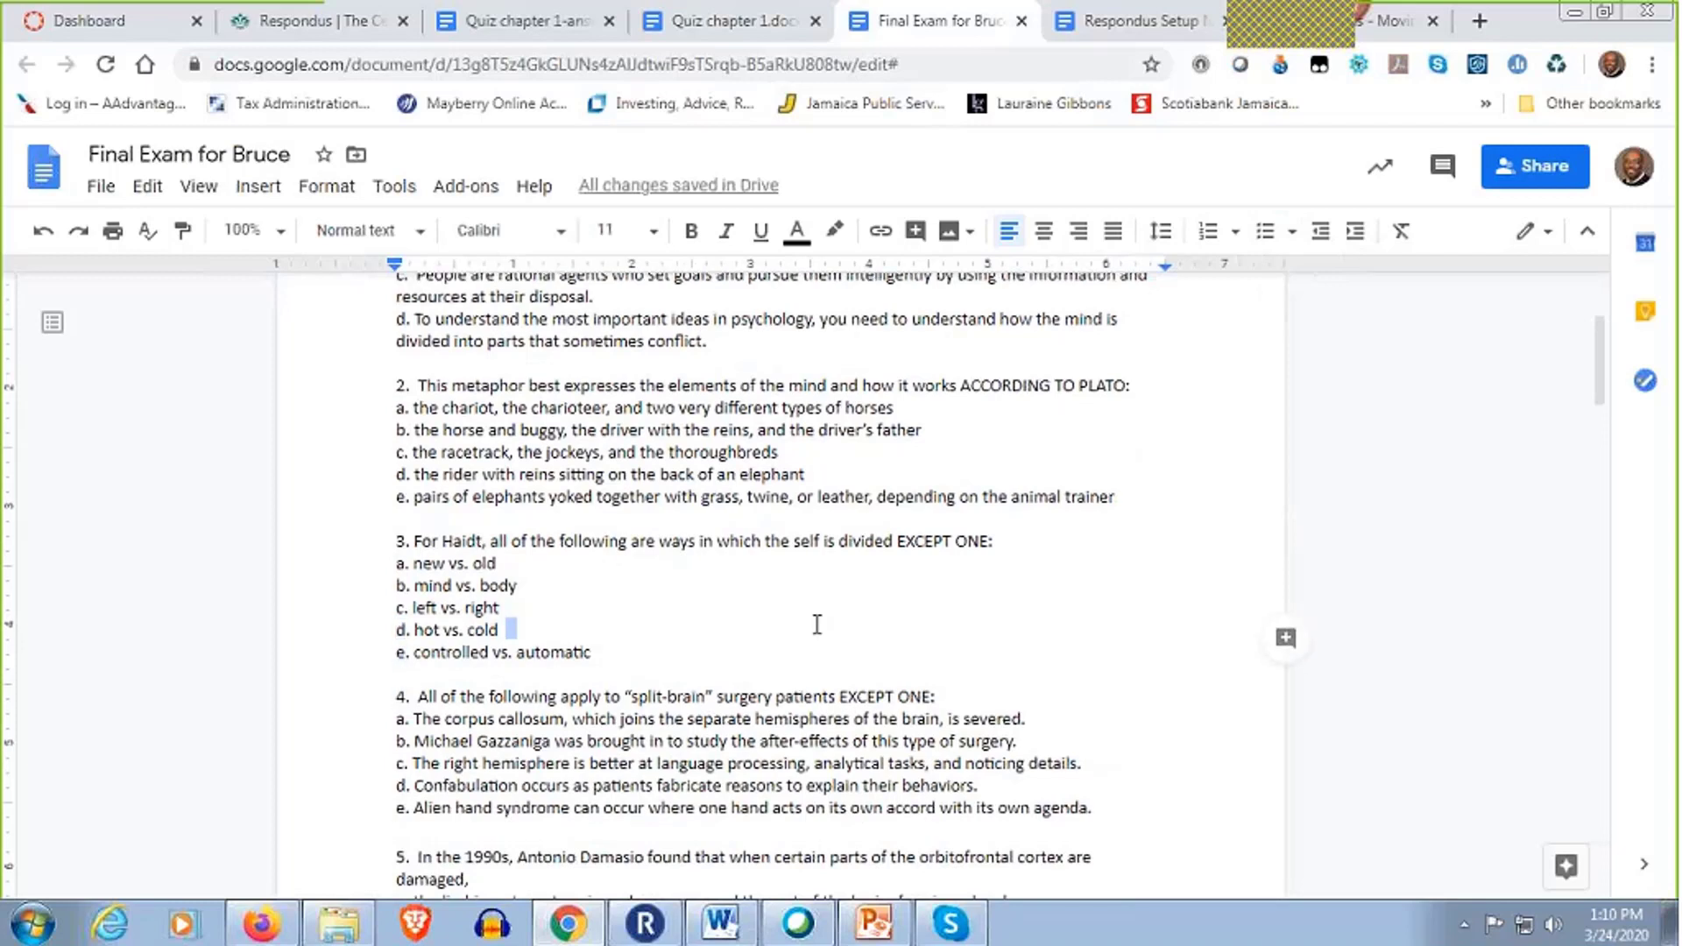
pyautogui.scroll(-7, 816, 624)
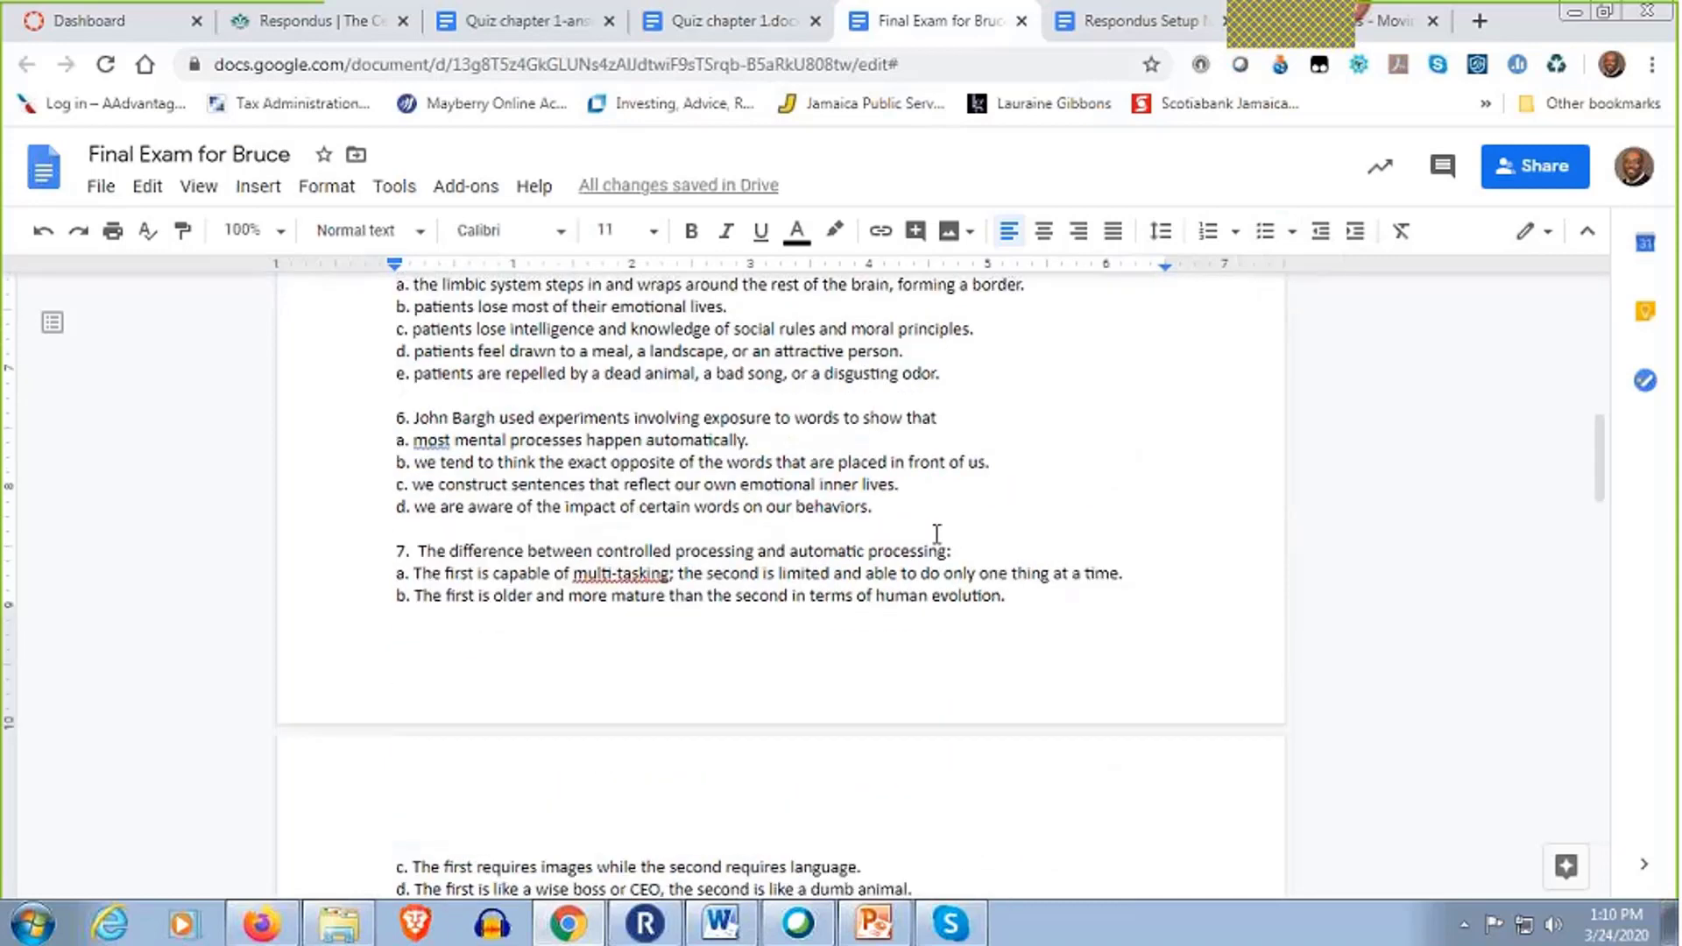
pyautogui.scroll(-4, 529, 589)
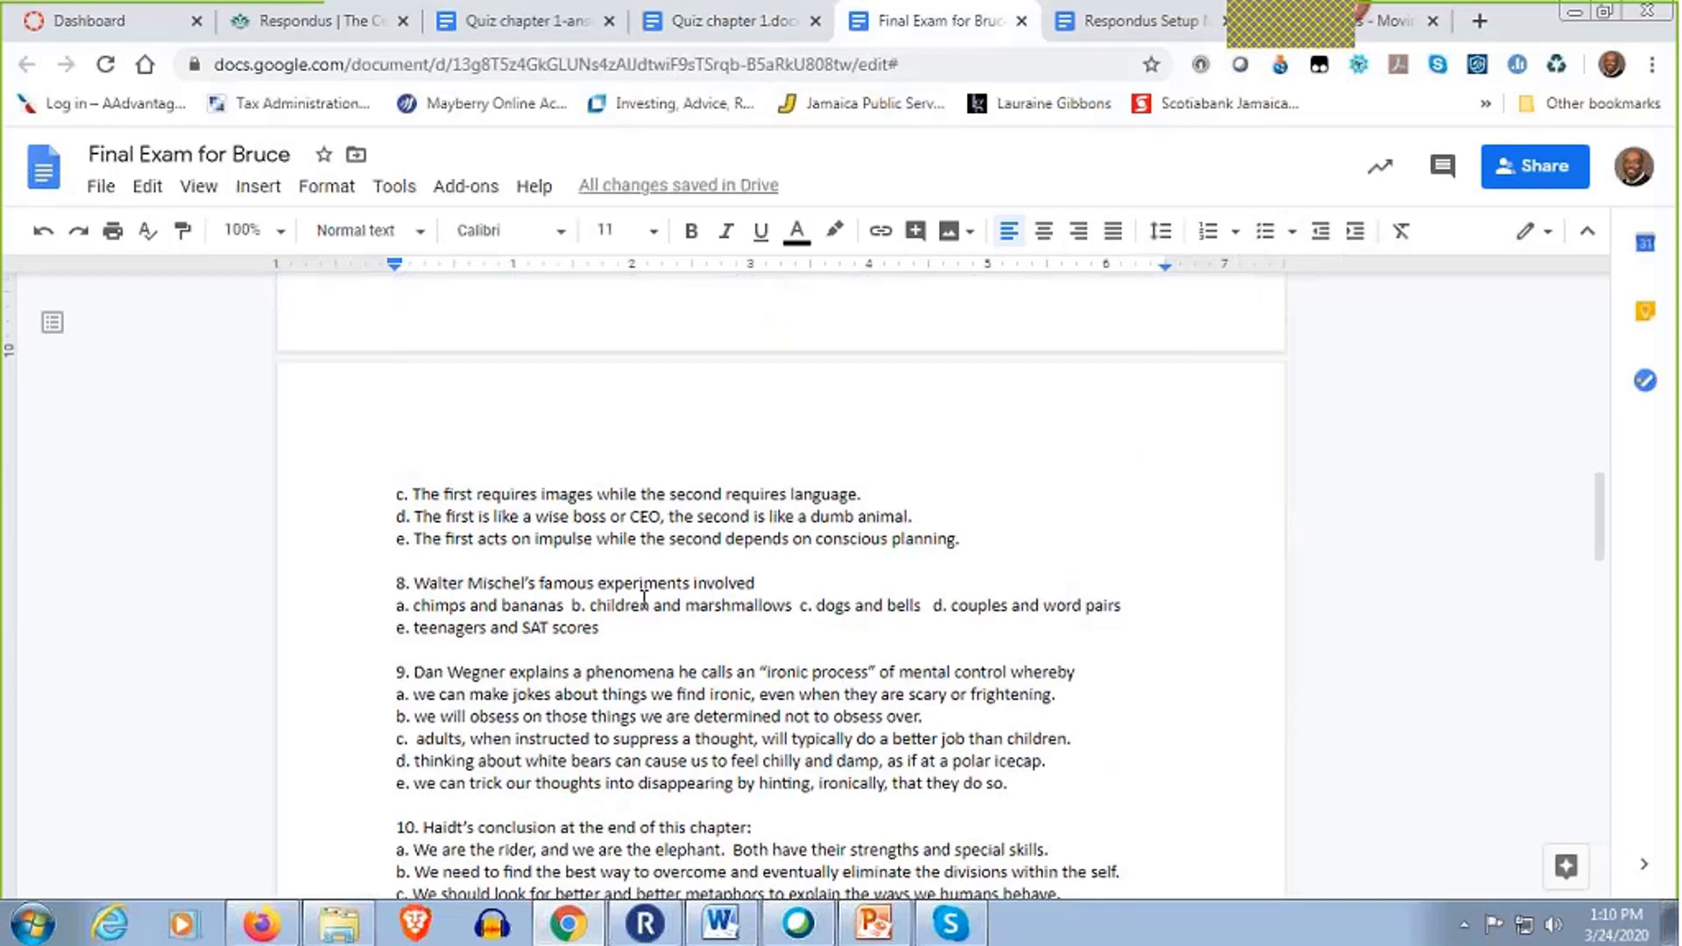
pyautogui.scroll(-2, 644, 595)
pyautogui.scroll(-5, 587, 589)
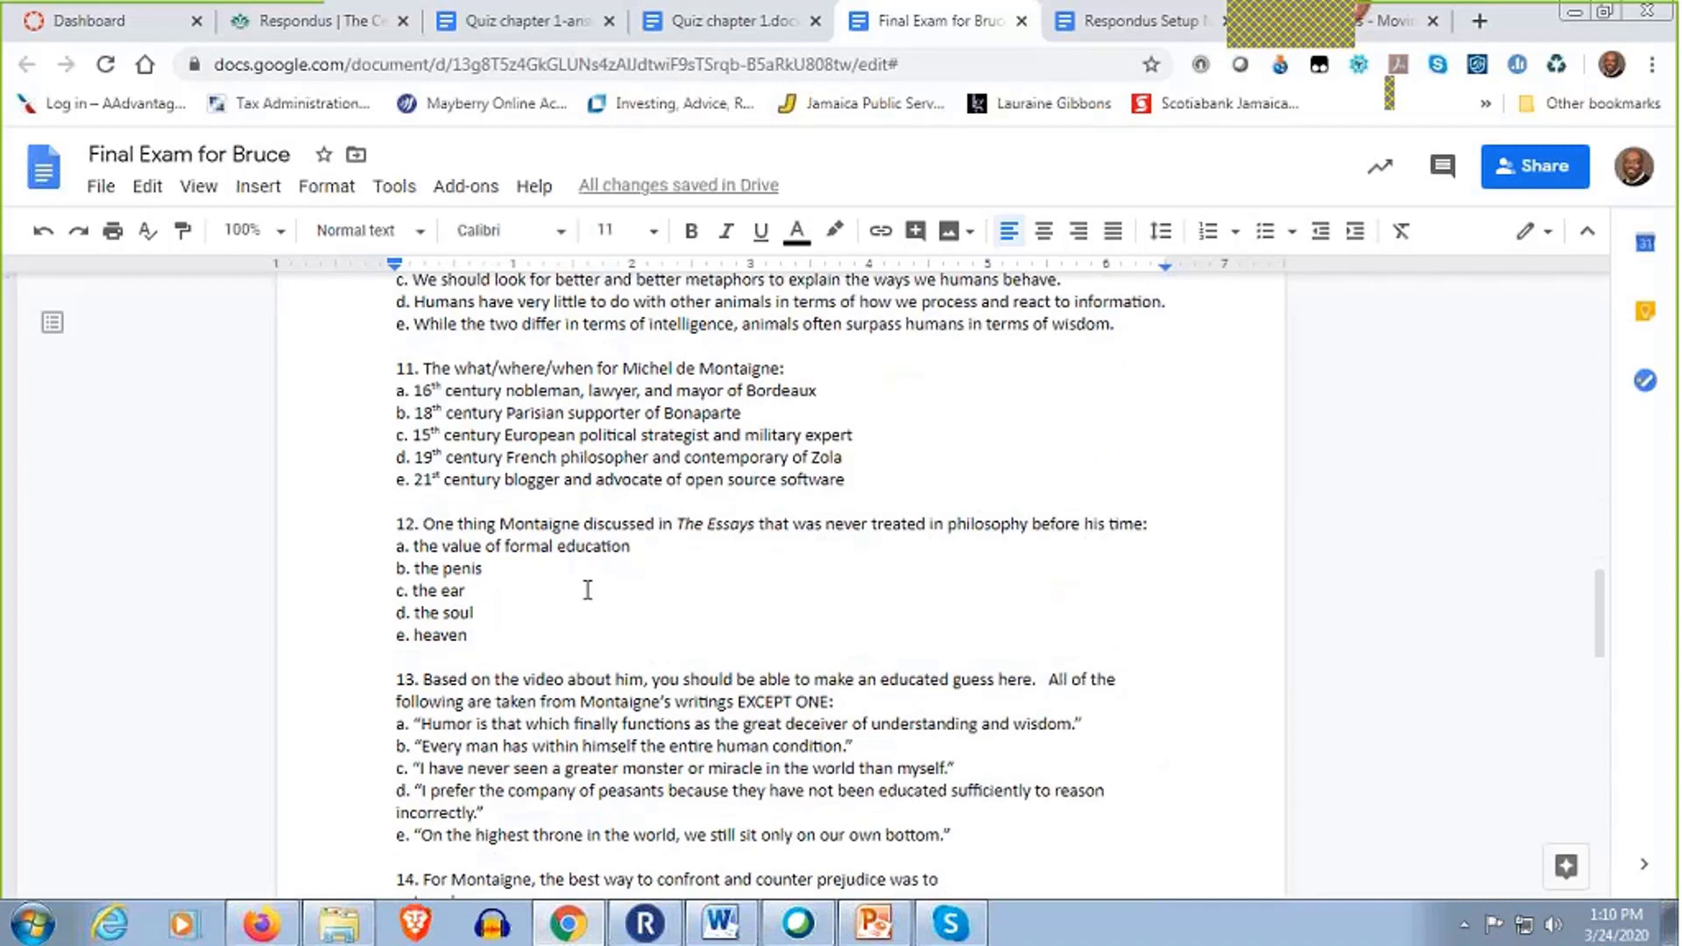
pyautogui.scroll(-6, 594, 589)
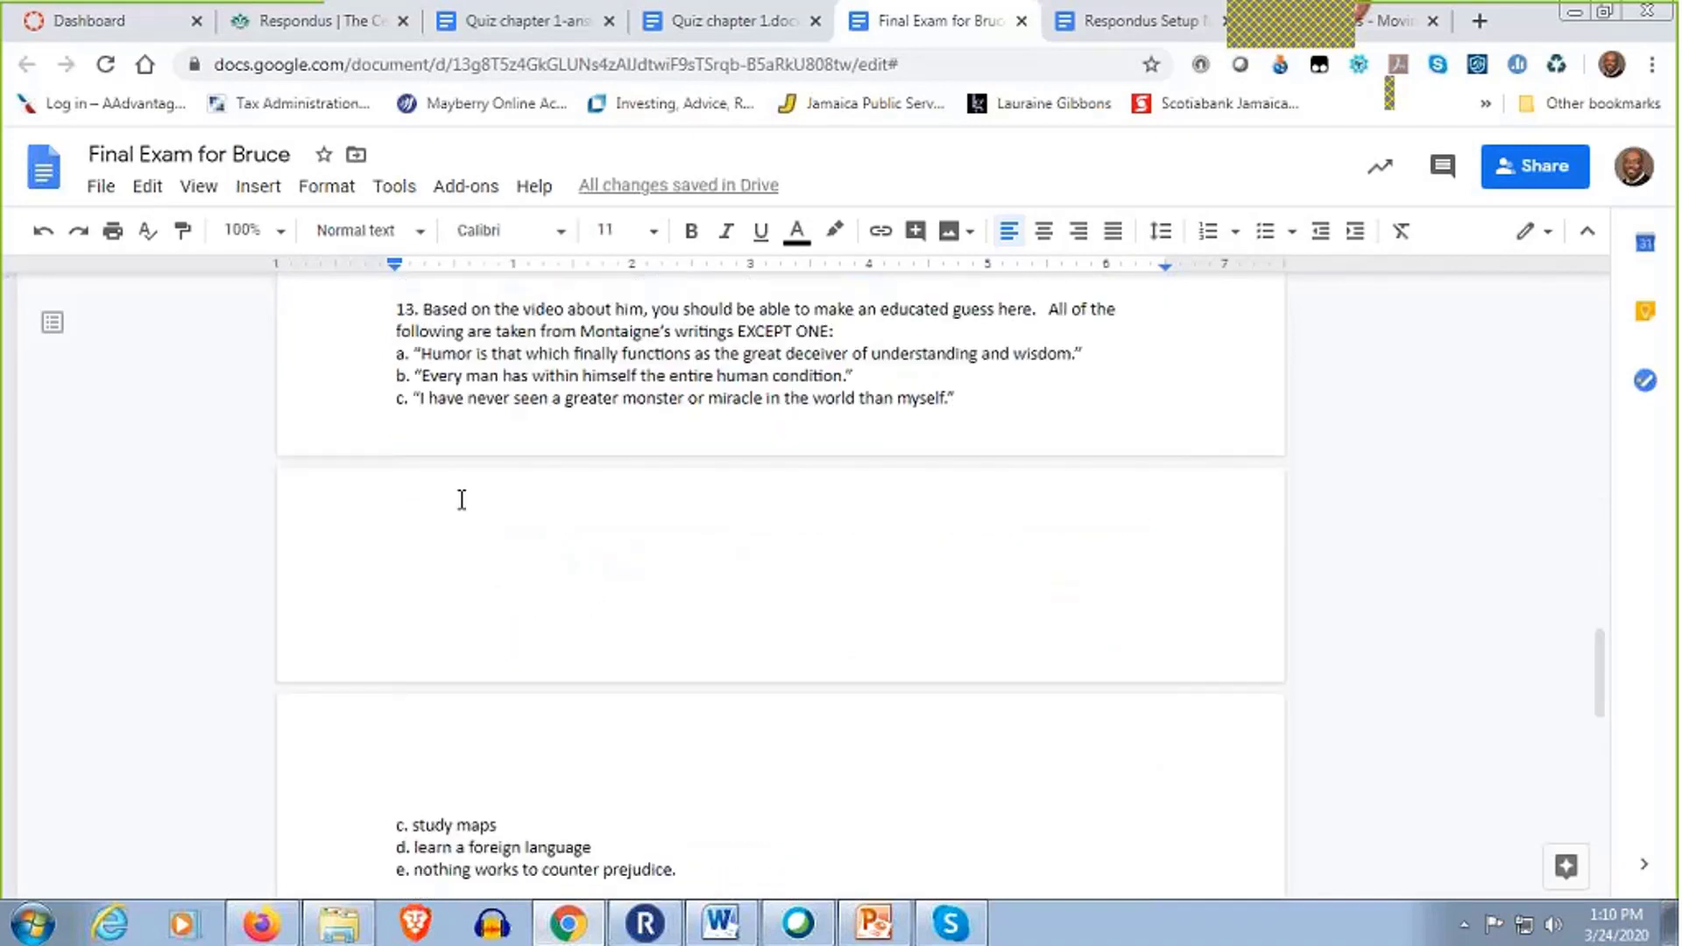
pyautogui.click(523, 21)
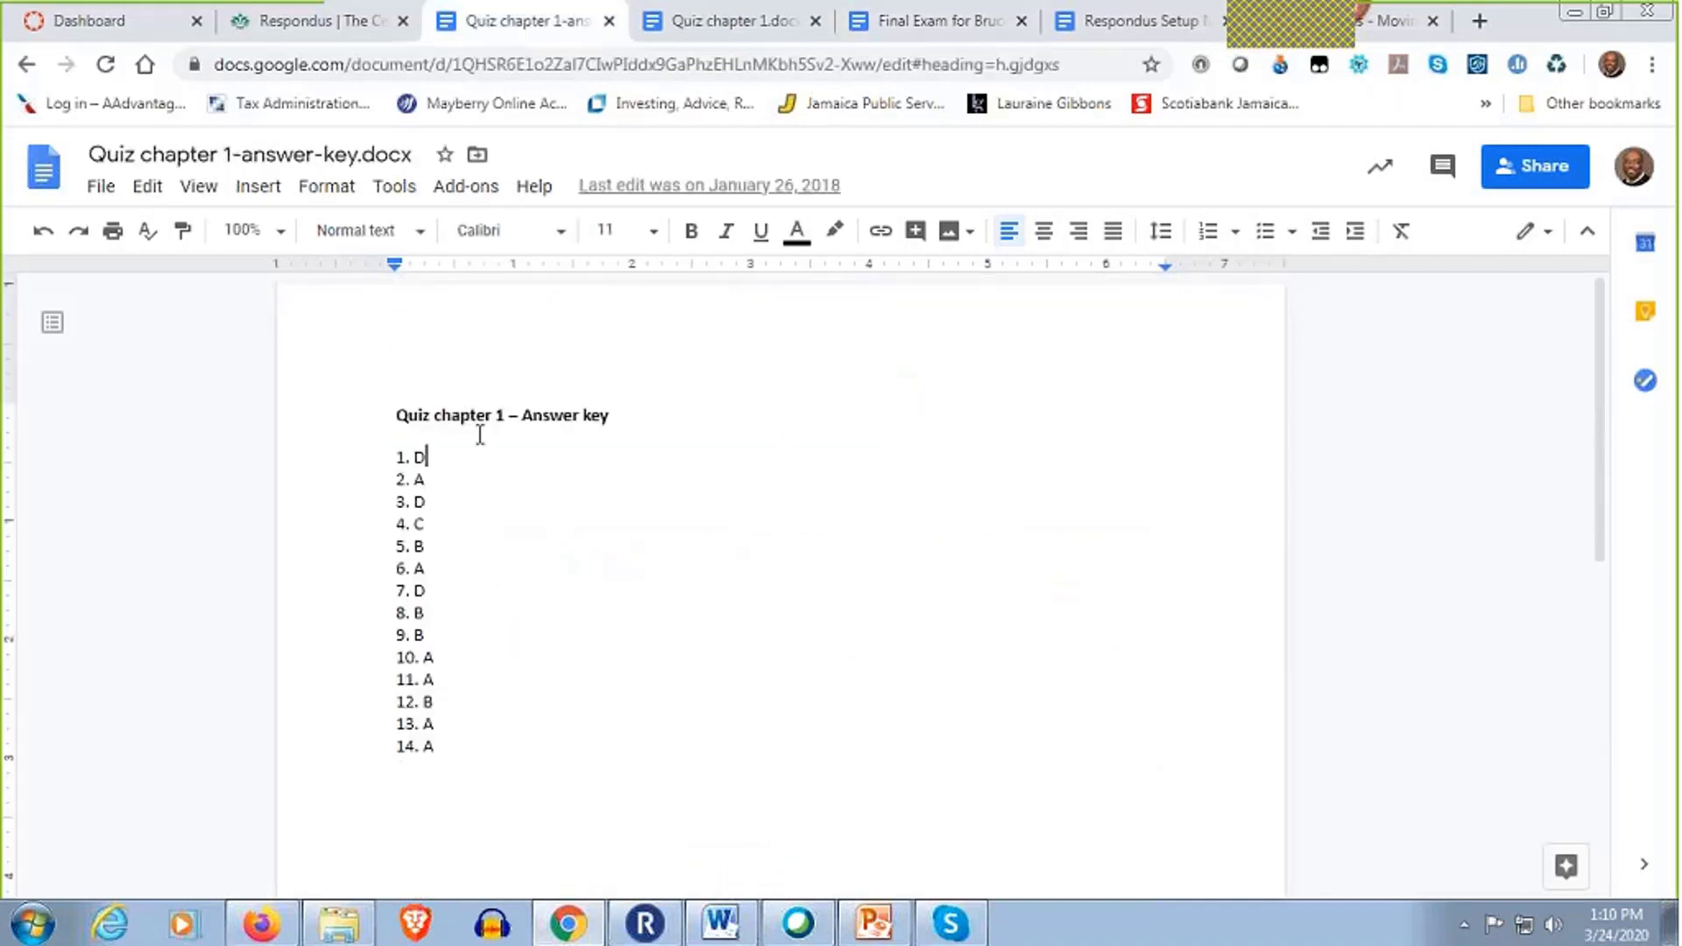
# Step: Scroll to the end of Final Exam for Bruce and select the Answers: heading listing 1. D through 14. A
pyautogui.click(998, 23)
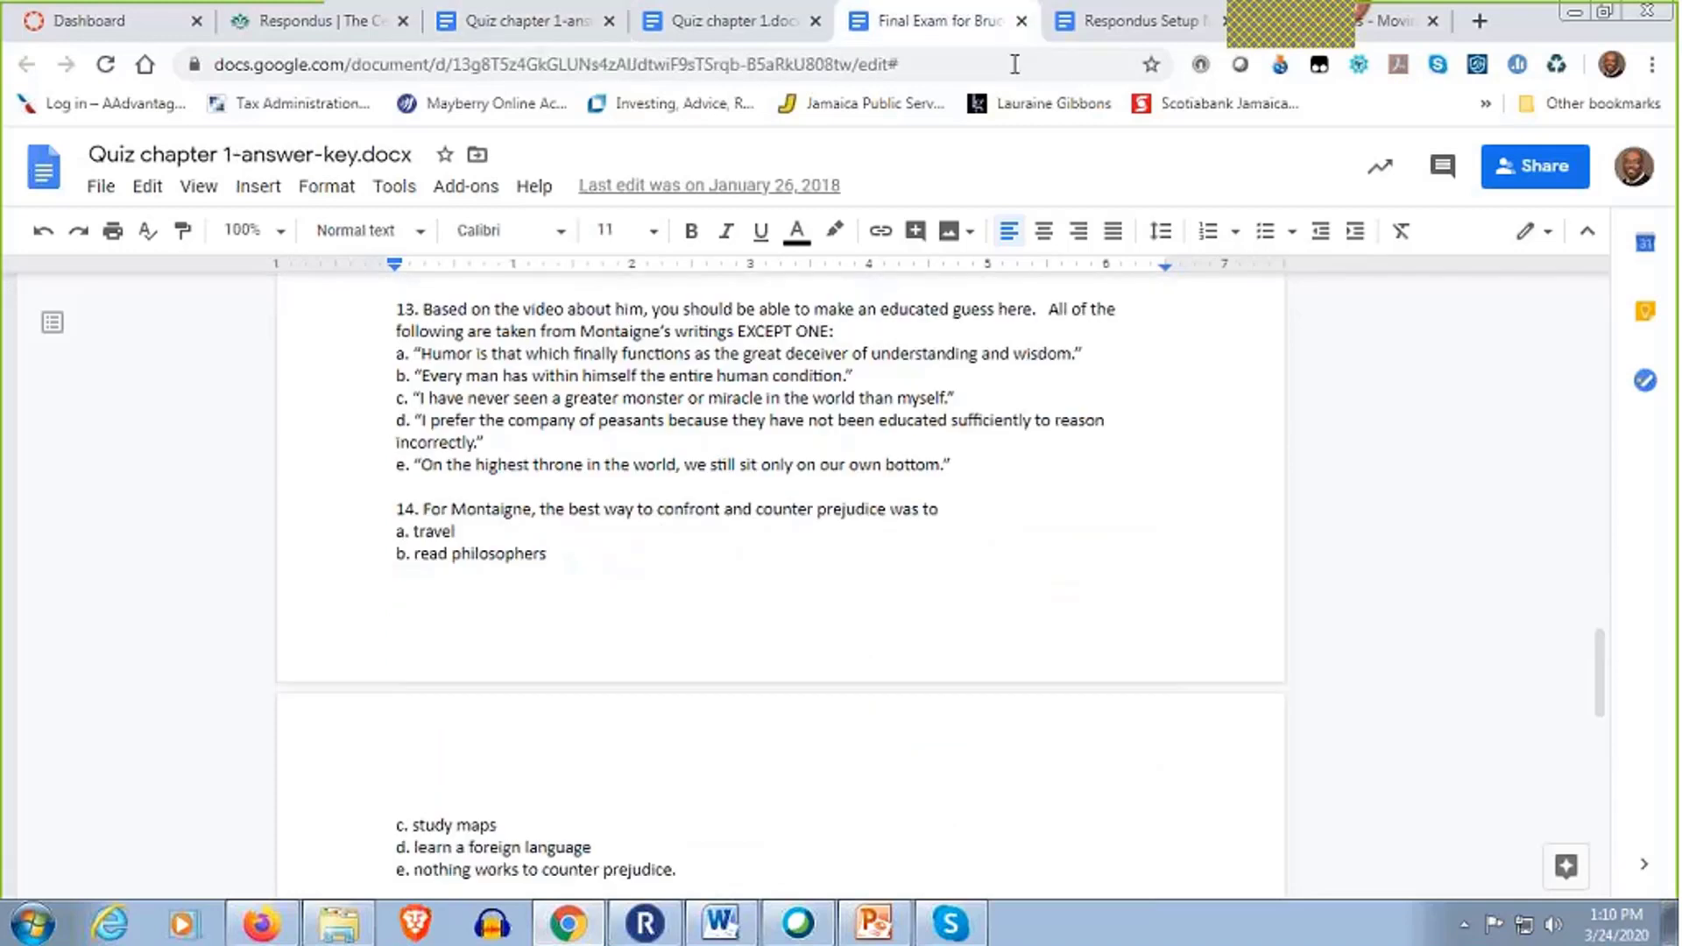
pyautogui.scroll(-5, 874, 531)
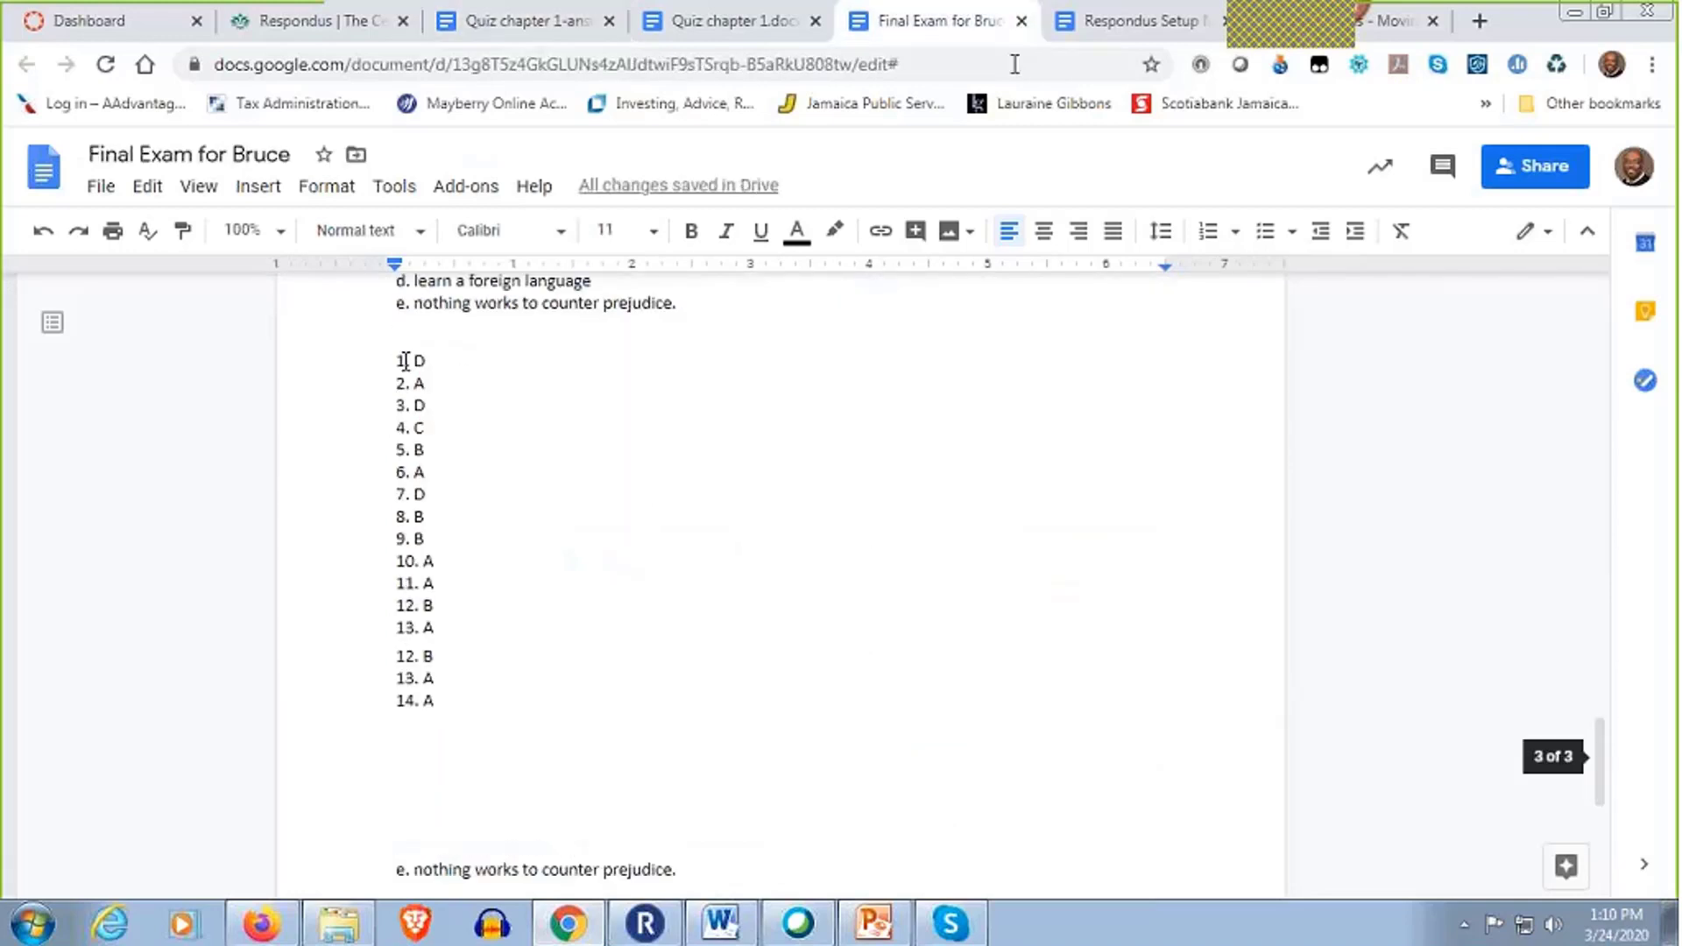
pyautogui.moveTo(385, 453); pyautogui.dragTo(496, 447)
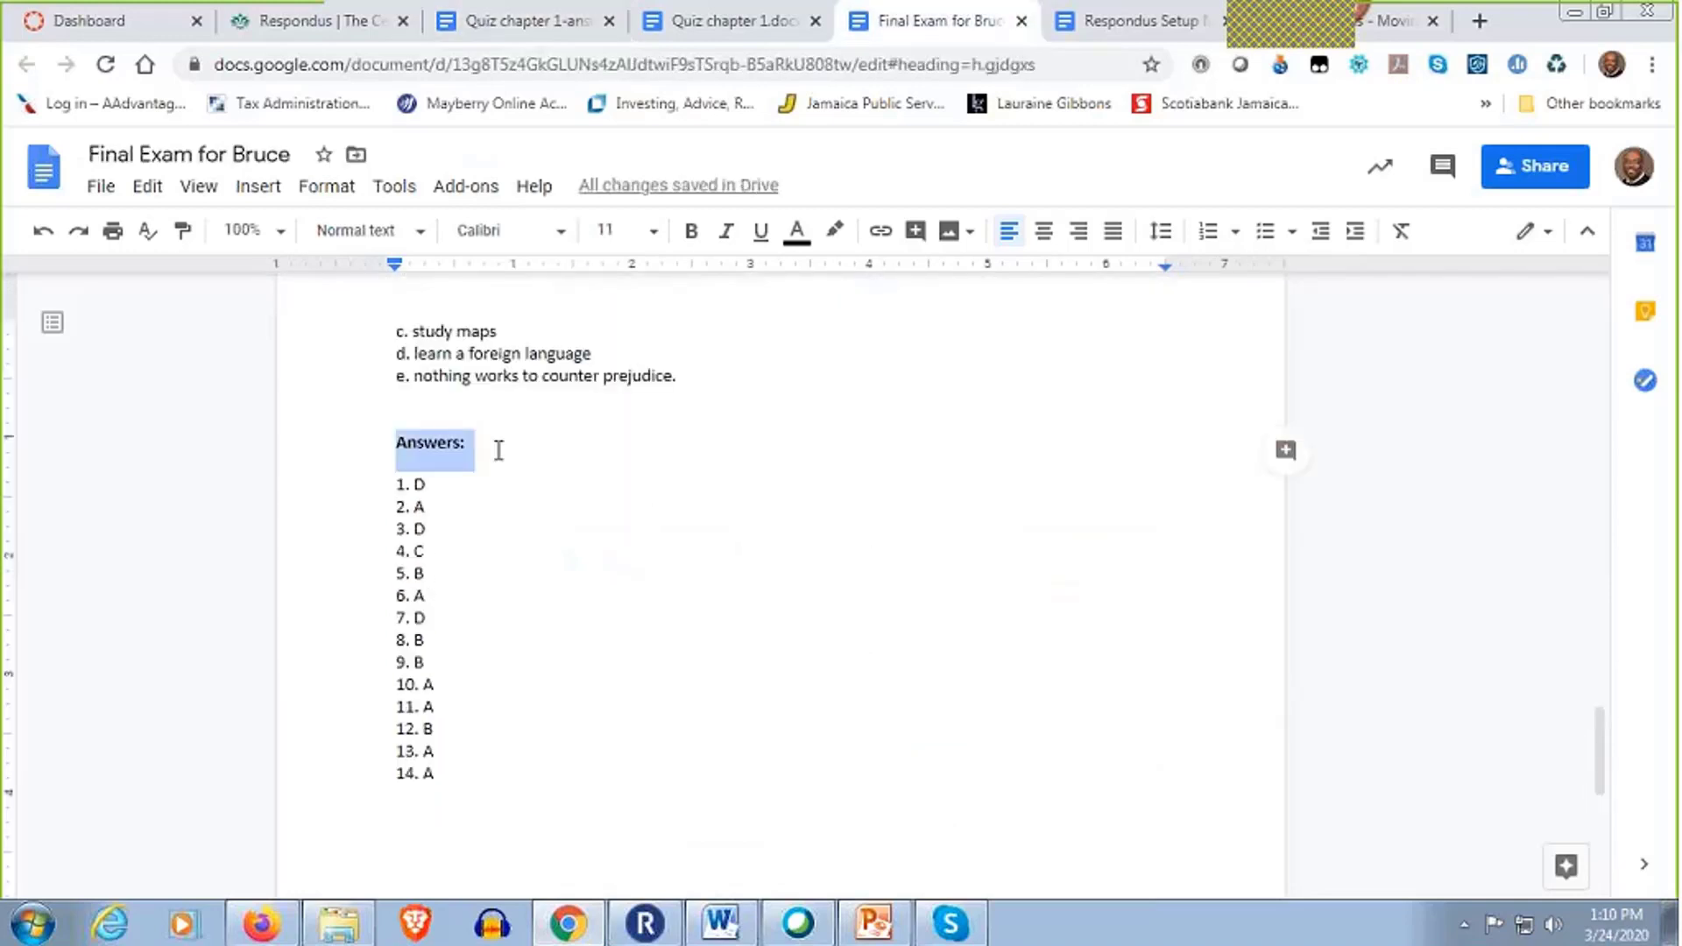
pyautogui.click(437, 456)
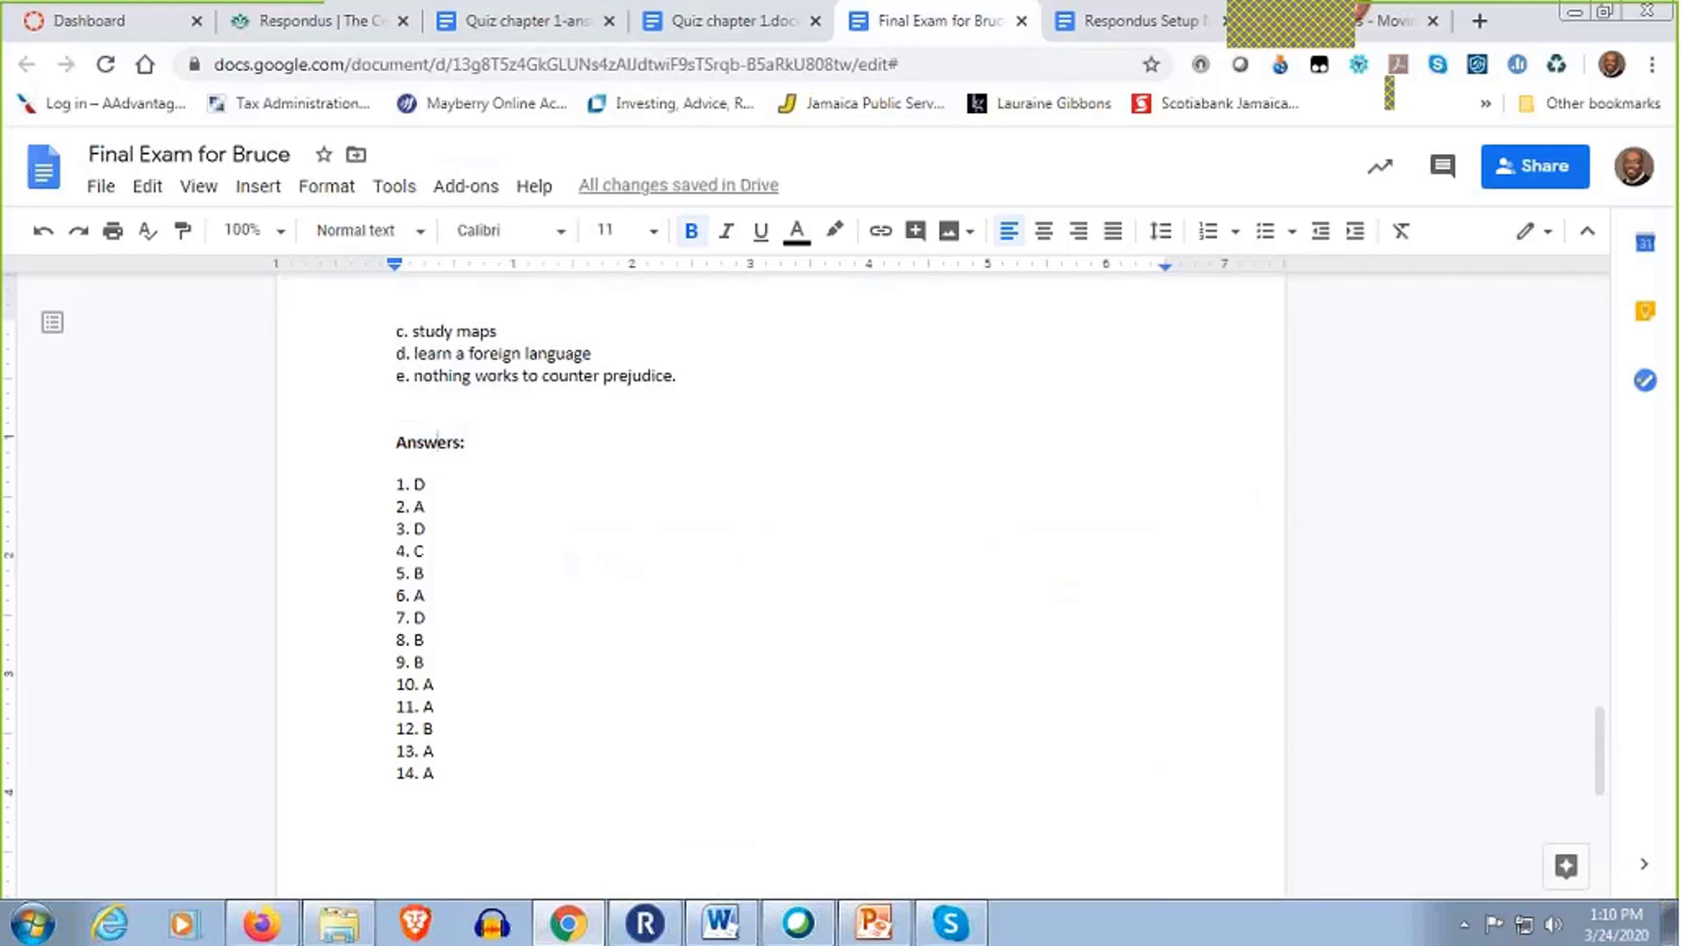
pyautogui.scroll(1, 529, 716)
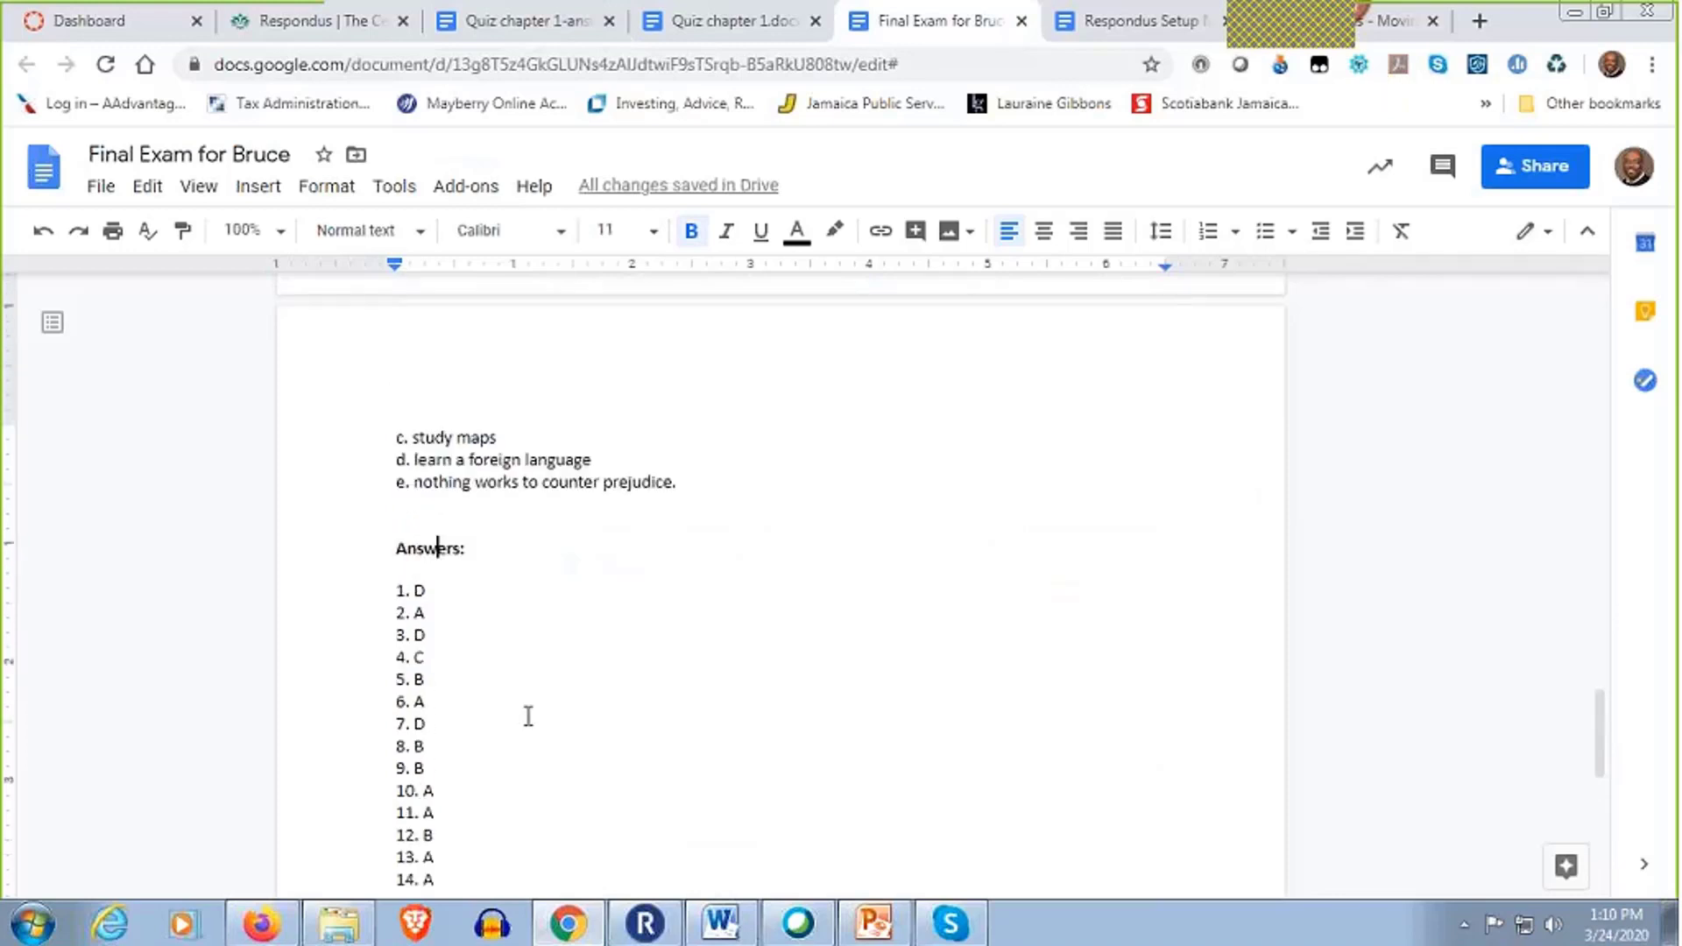
pyautogui.scroll(1, 534, 701)
pyautogui.scroll(3, 543, 685)
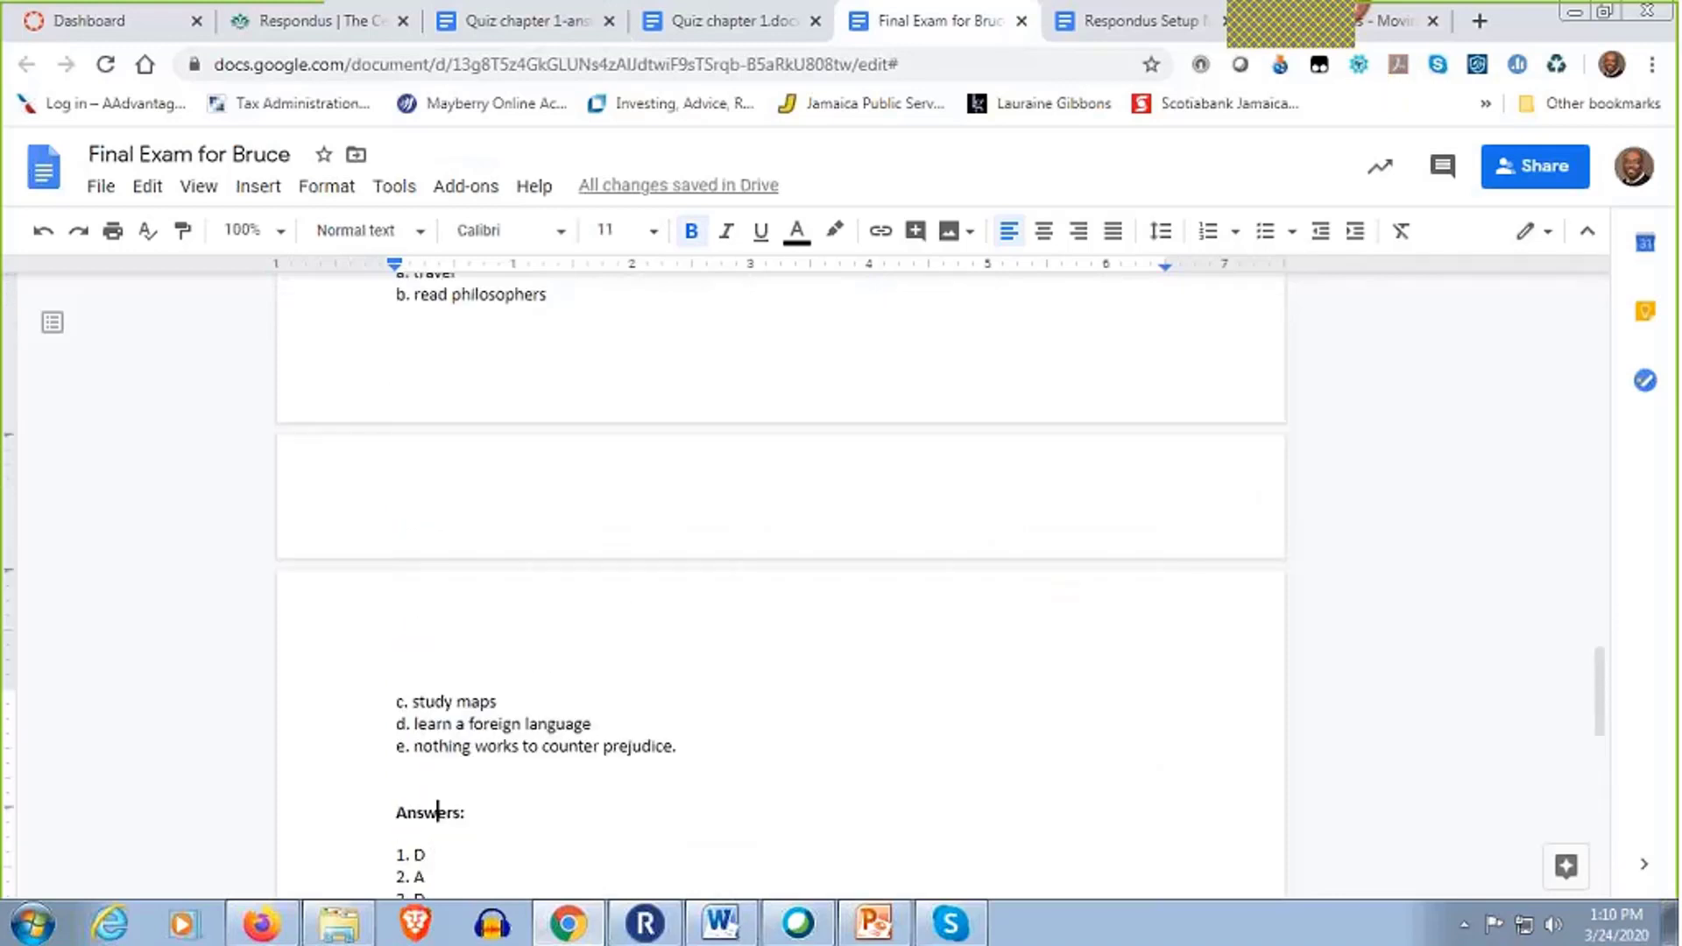
pyautogui.scroll(-4, 642, 638)
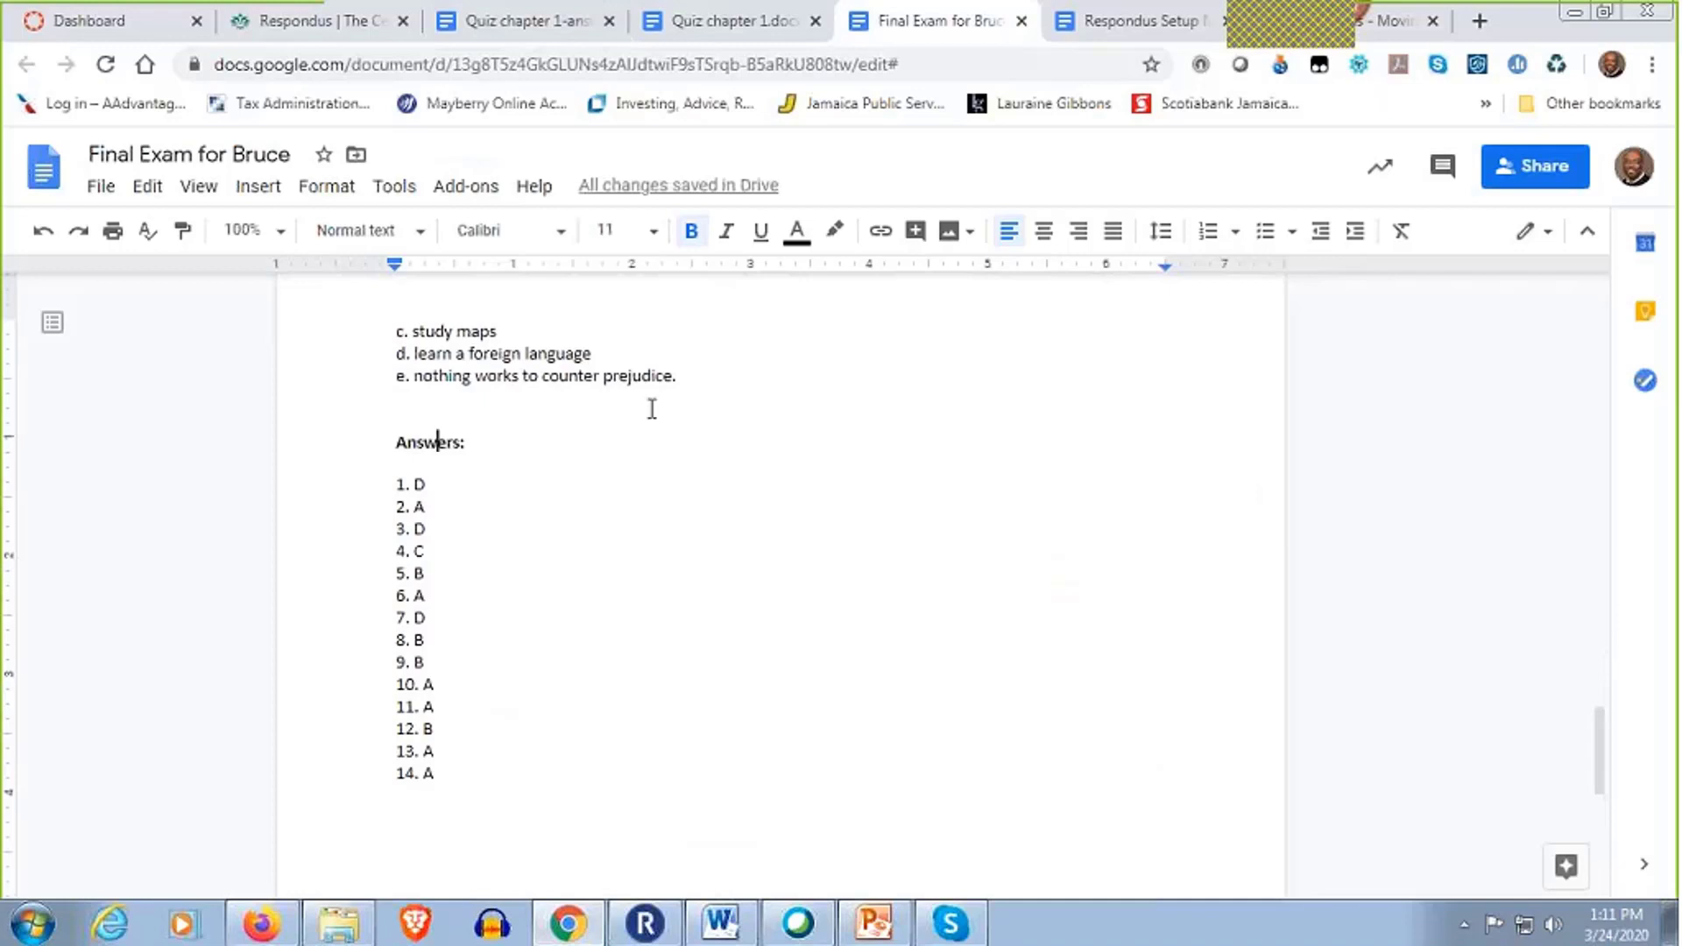
# Step: Use File > Download to save Final Exam for Bruce as a Microsoft Word (.docx) file
pyautogui.click(102, 188)
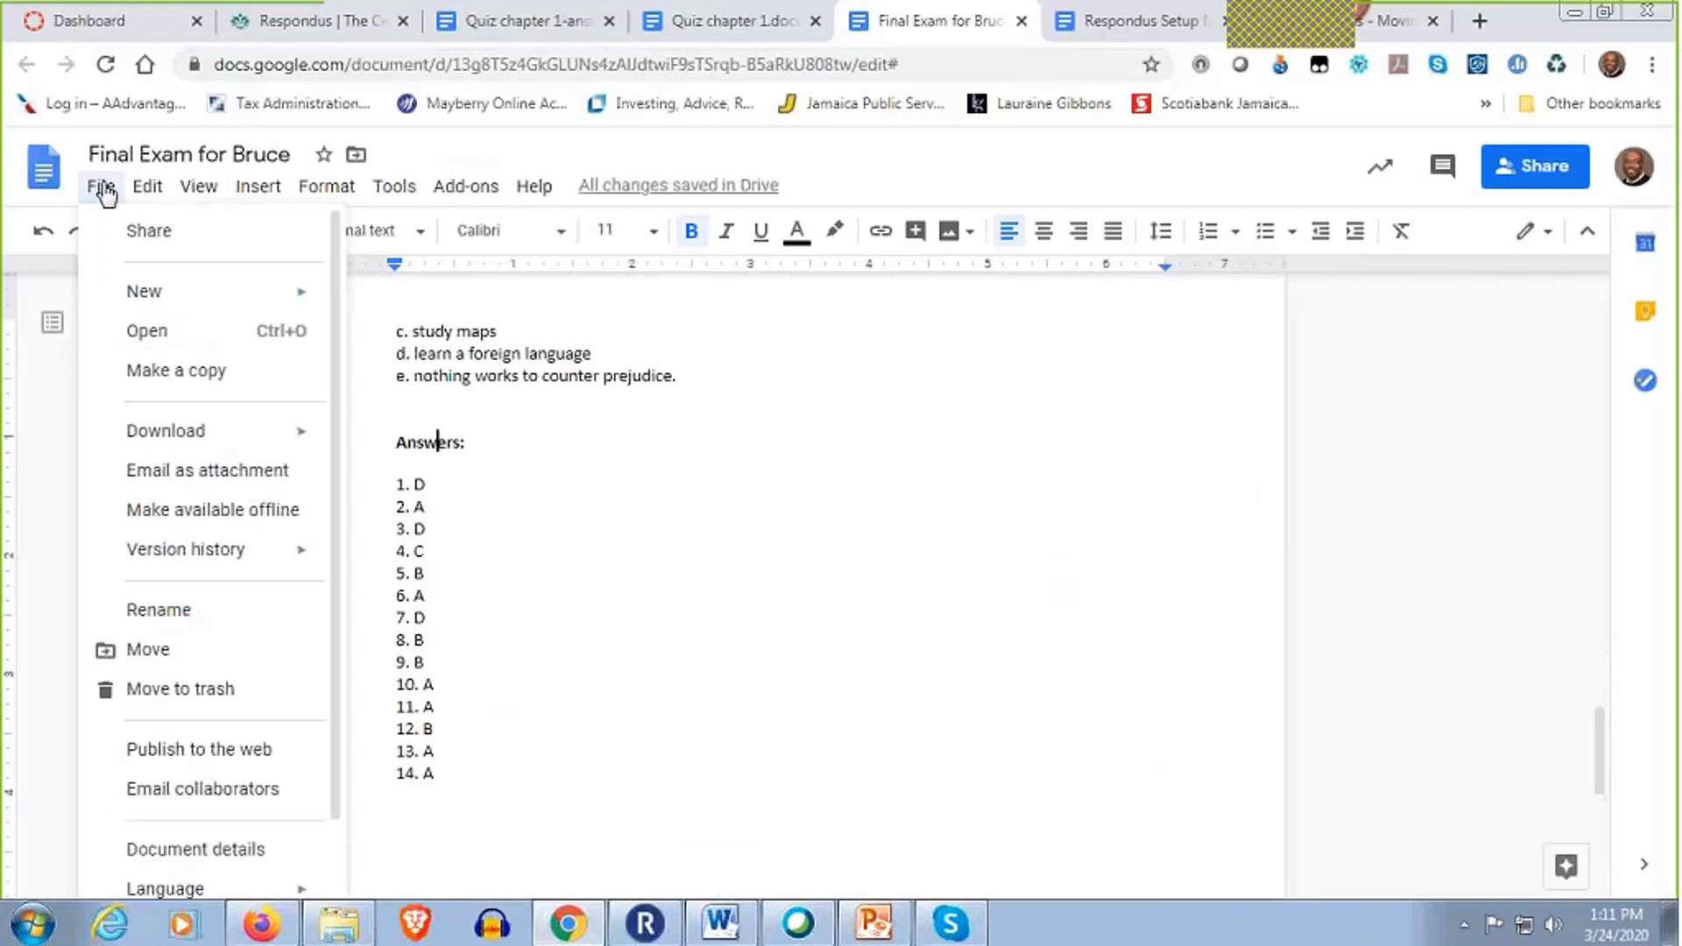
pyautogui.moveTo(187, 435)
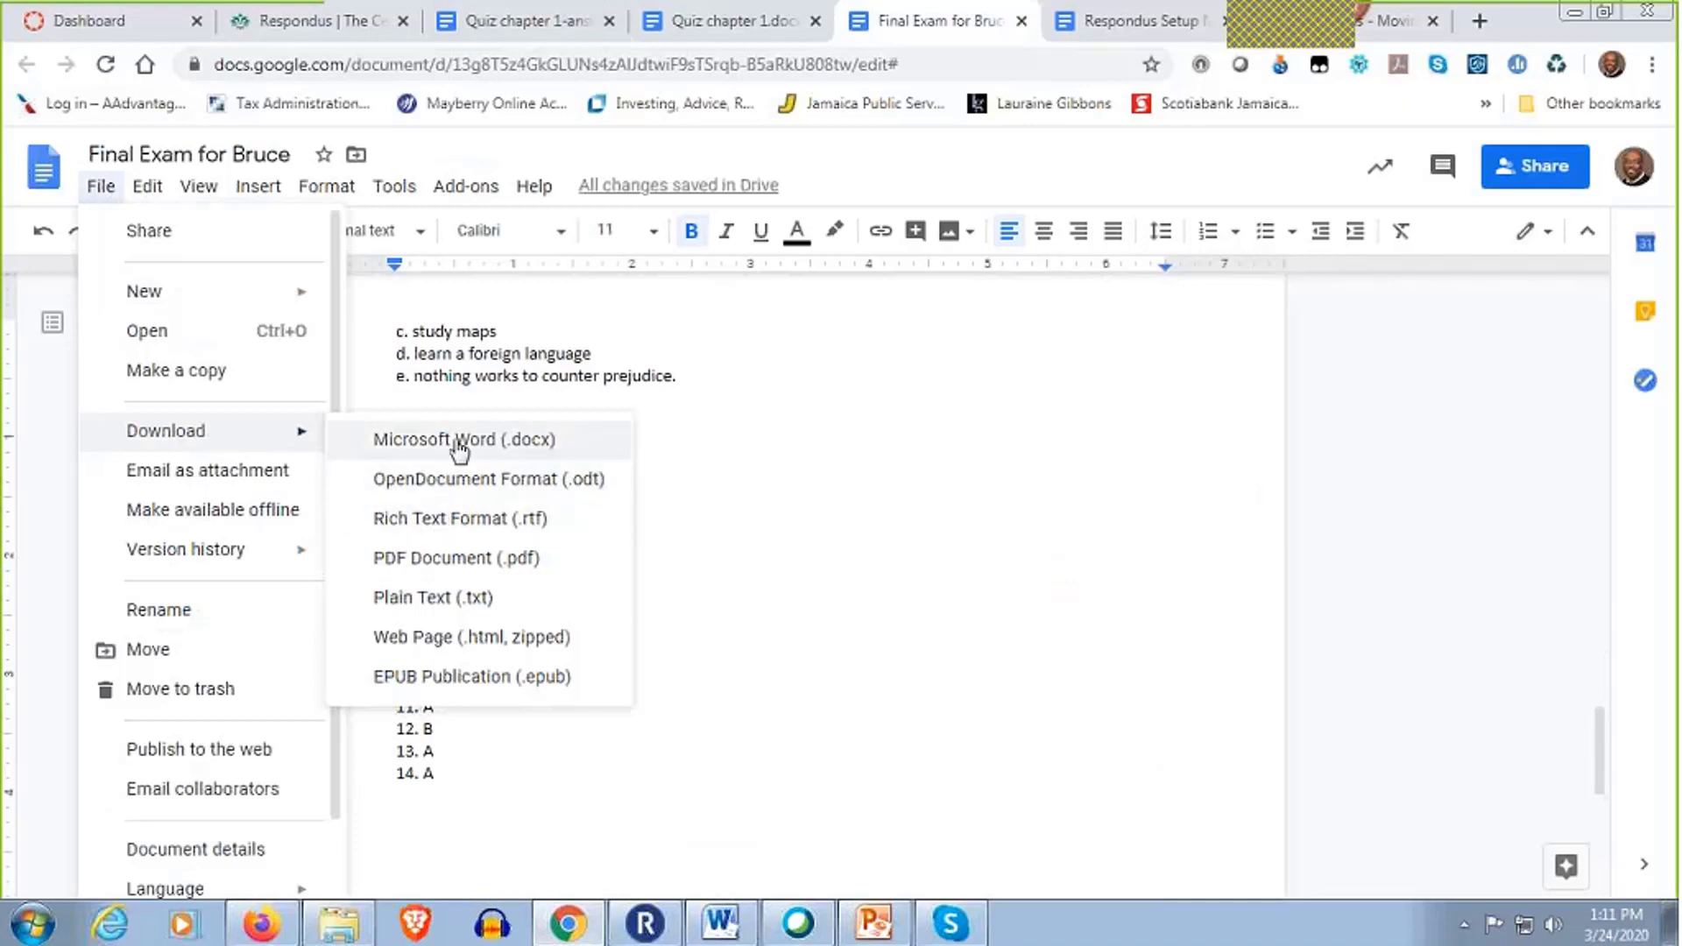
pyautogui.doubleClick(665, 398)
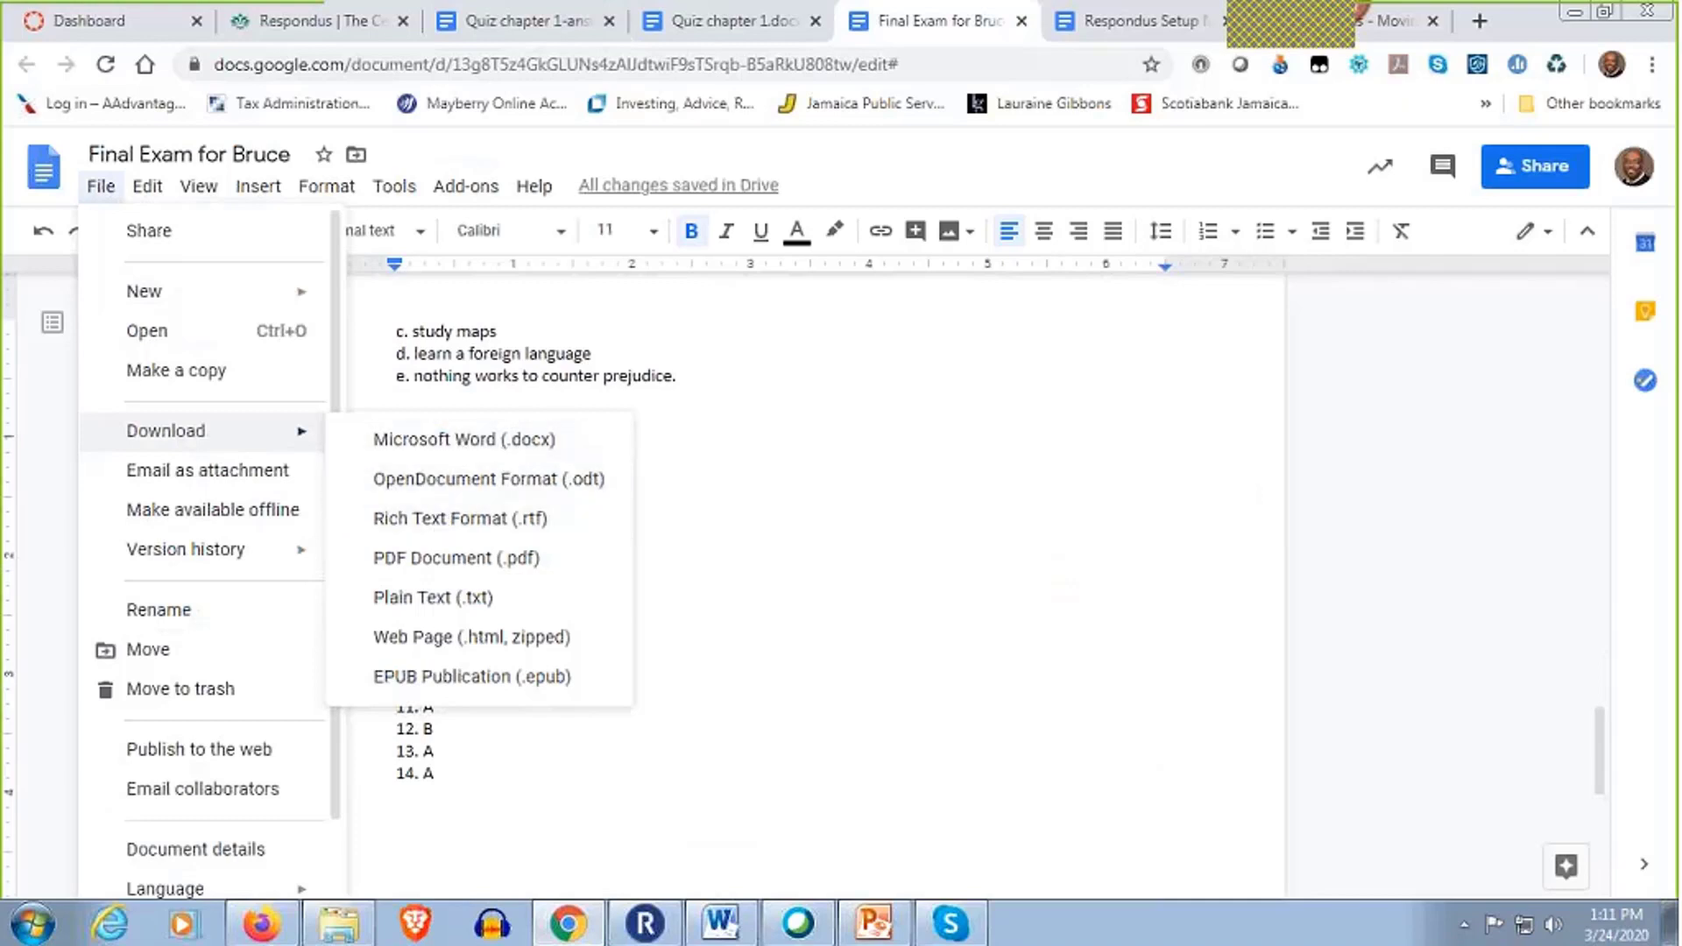
# Step: Bring the downloaded exam up in Word and click through the header and questions 1–2
pyautogui.click(723, 922)
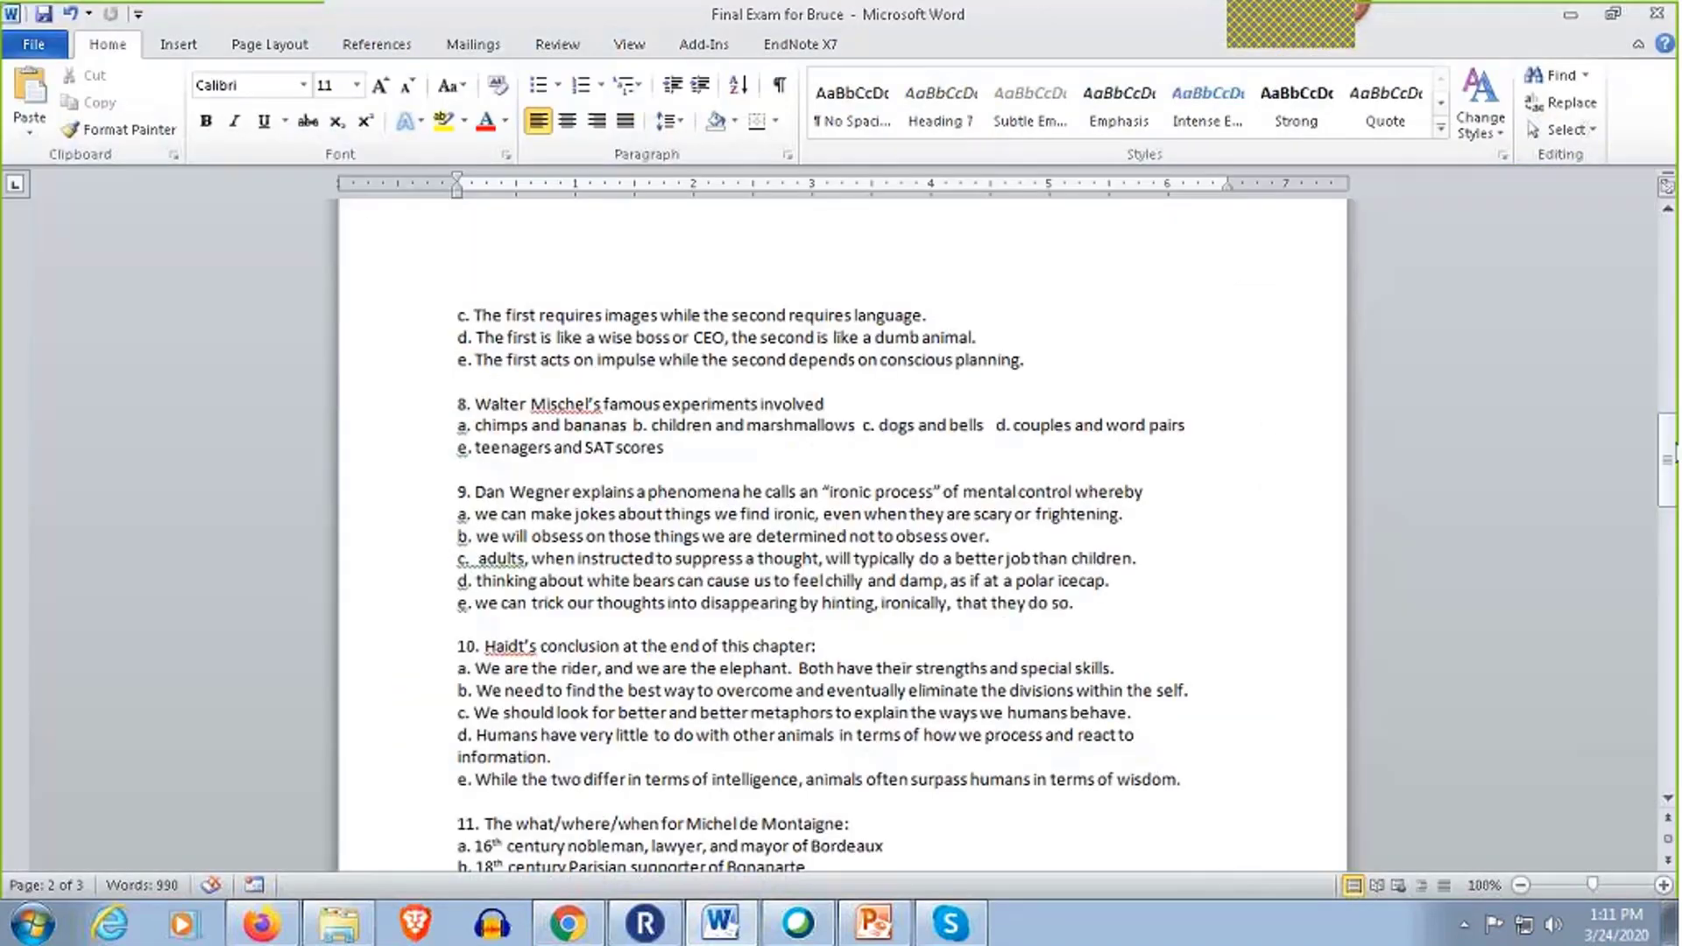
pyautogui.moveTo(1667, 456); pyautogui.dragTo(1489, 229)
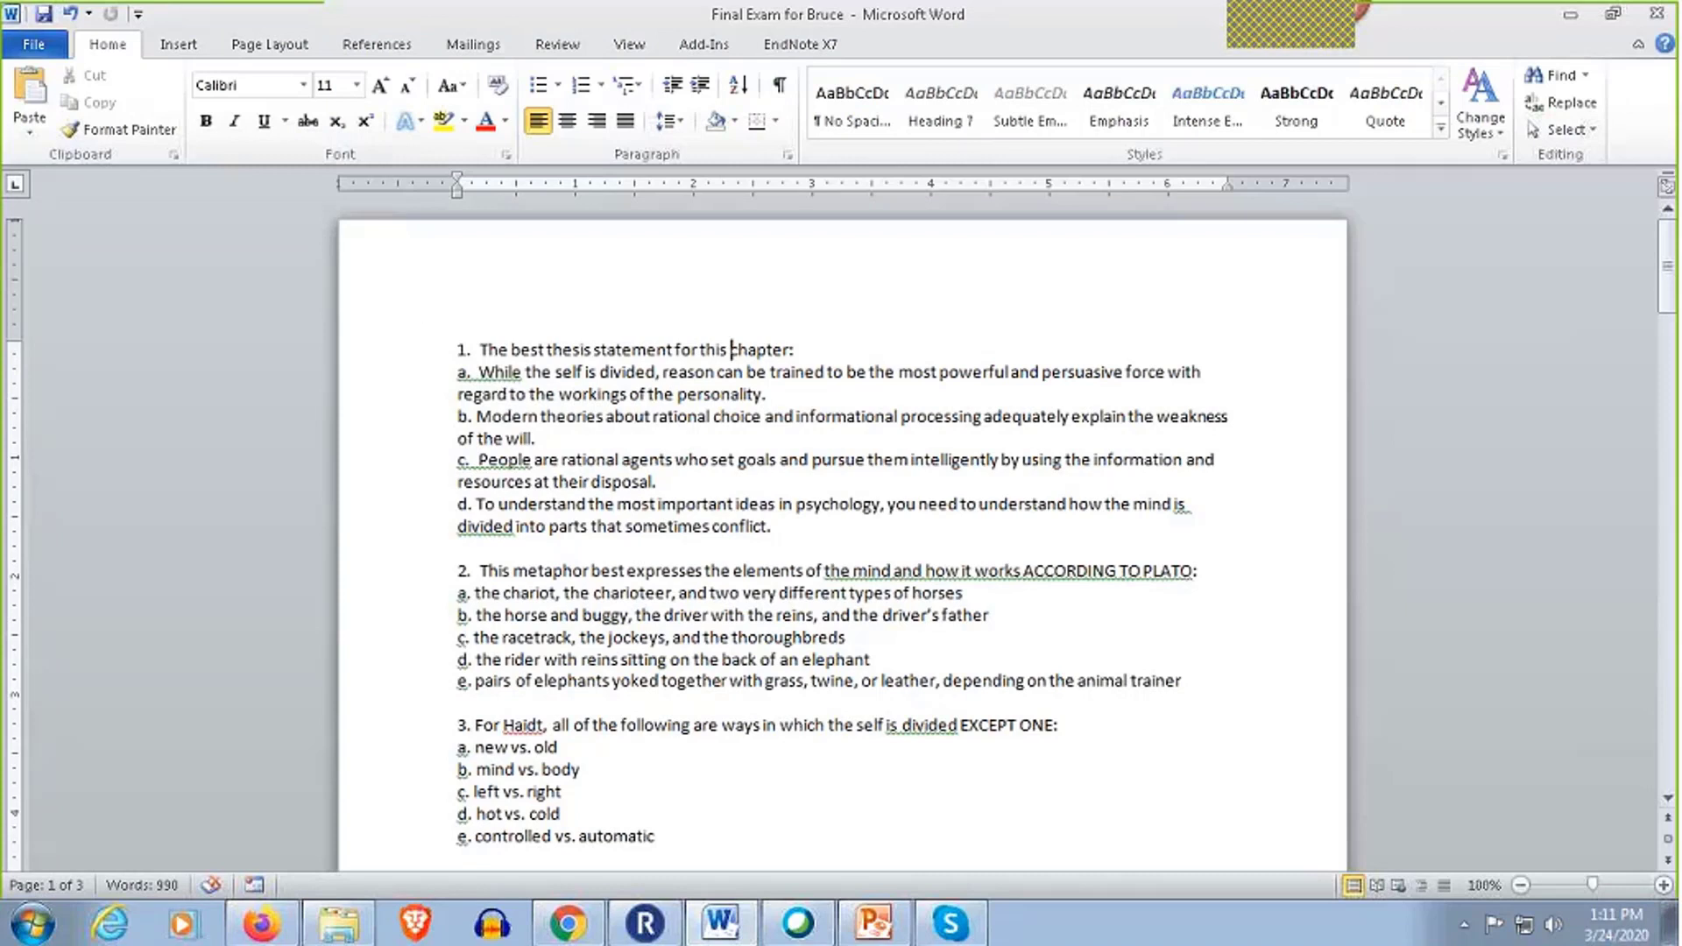
pyautogui.doubleClick(477, 246)
pyautogui.doubleClick(477, 350)
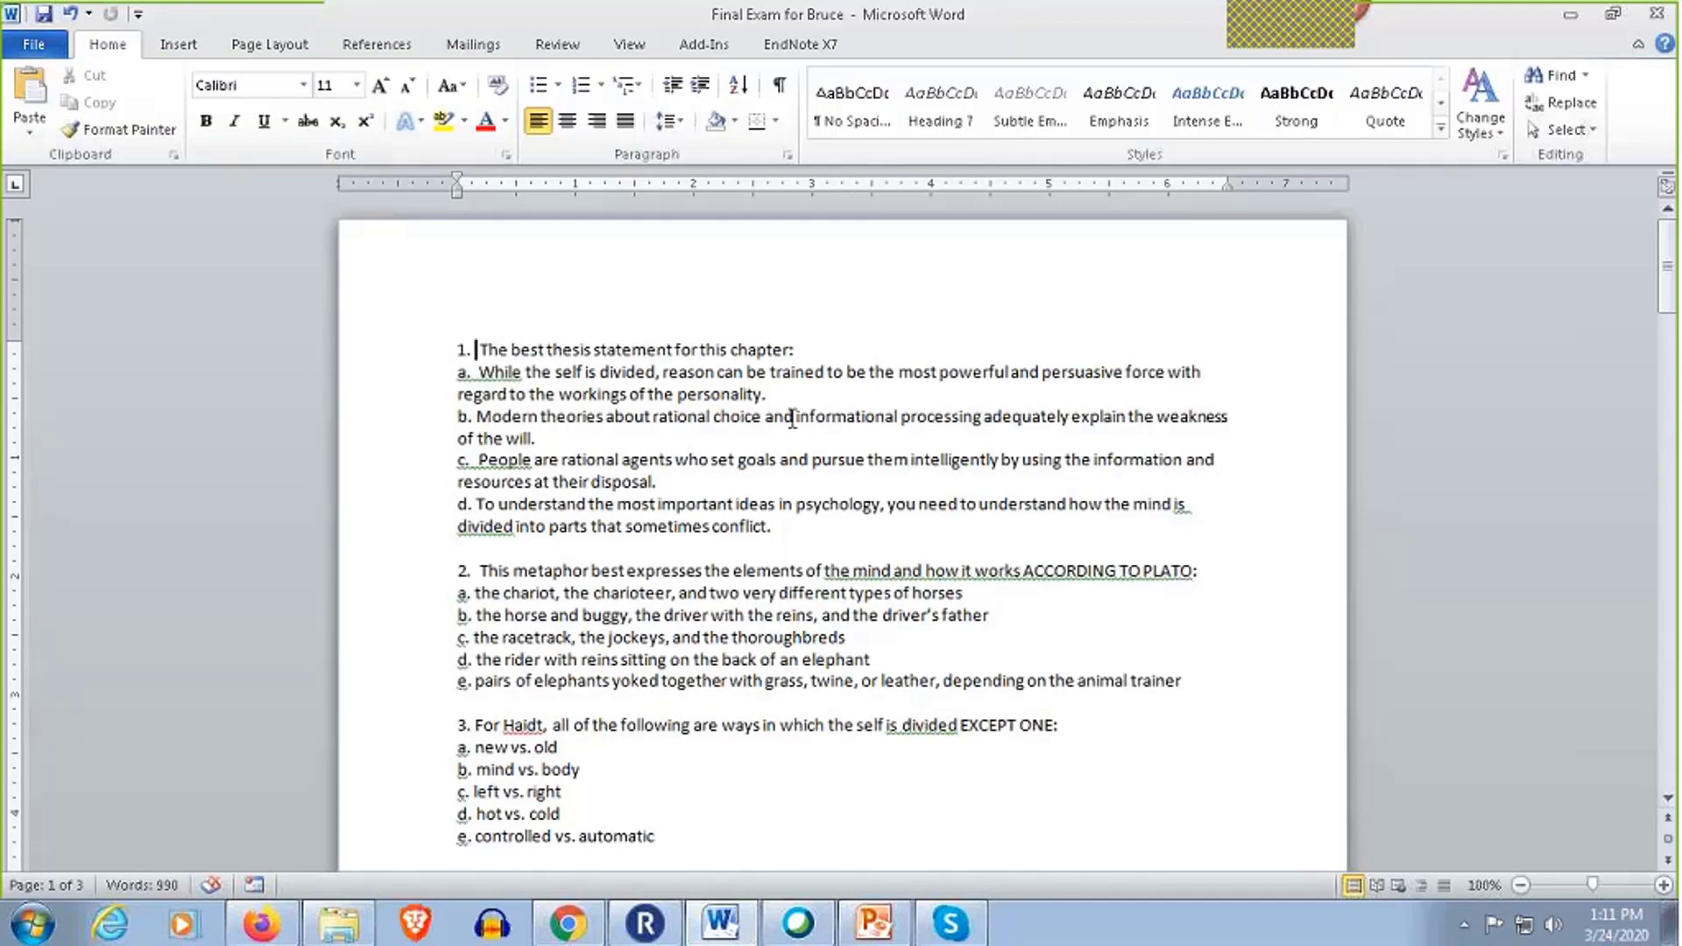
pyautogui.click(470, 549)
# Step: Review the remaining exam questions in Word, then return to Respondus's Open or Create page
pyautogui.scroll(-1, 666, 664)
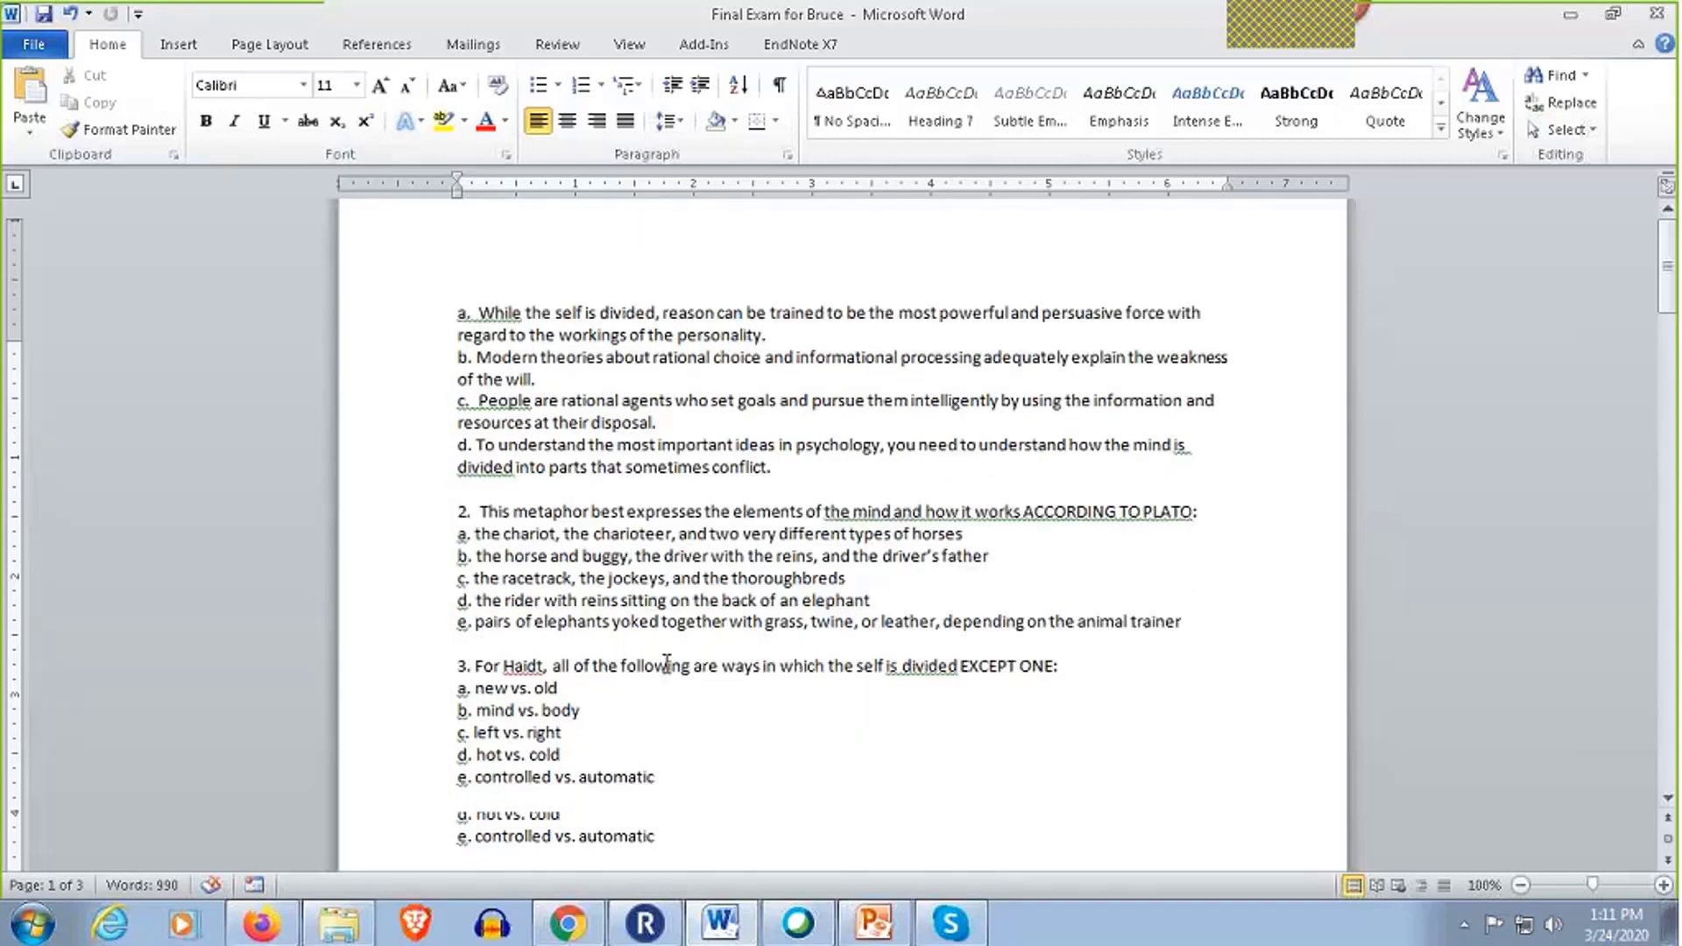
pyautogui.scroll(-4, 667, 664)
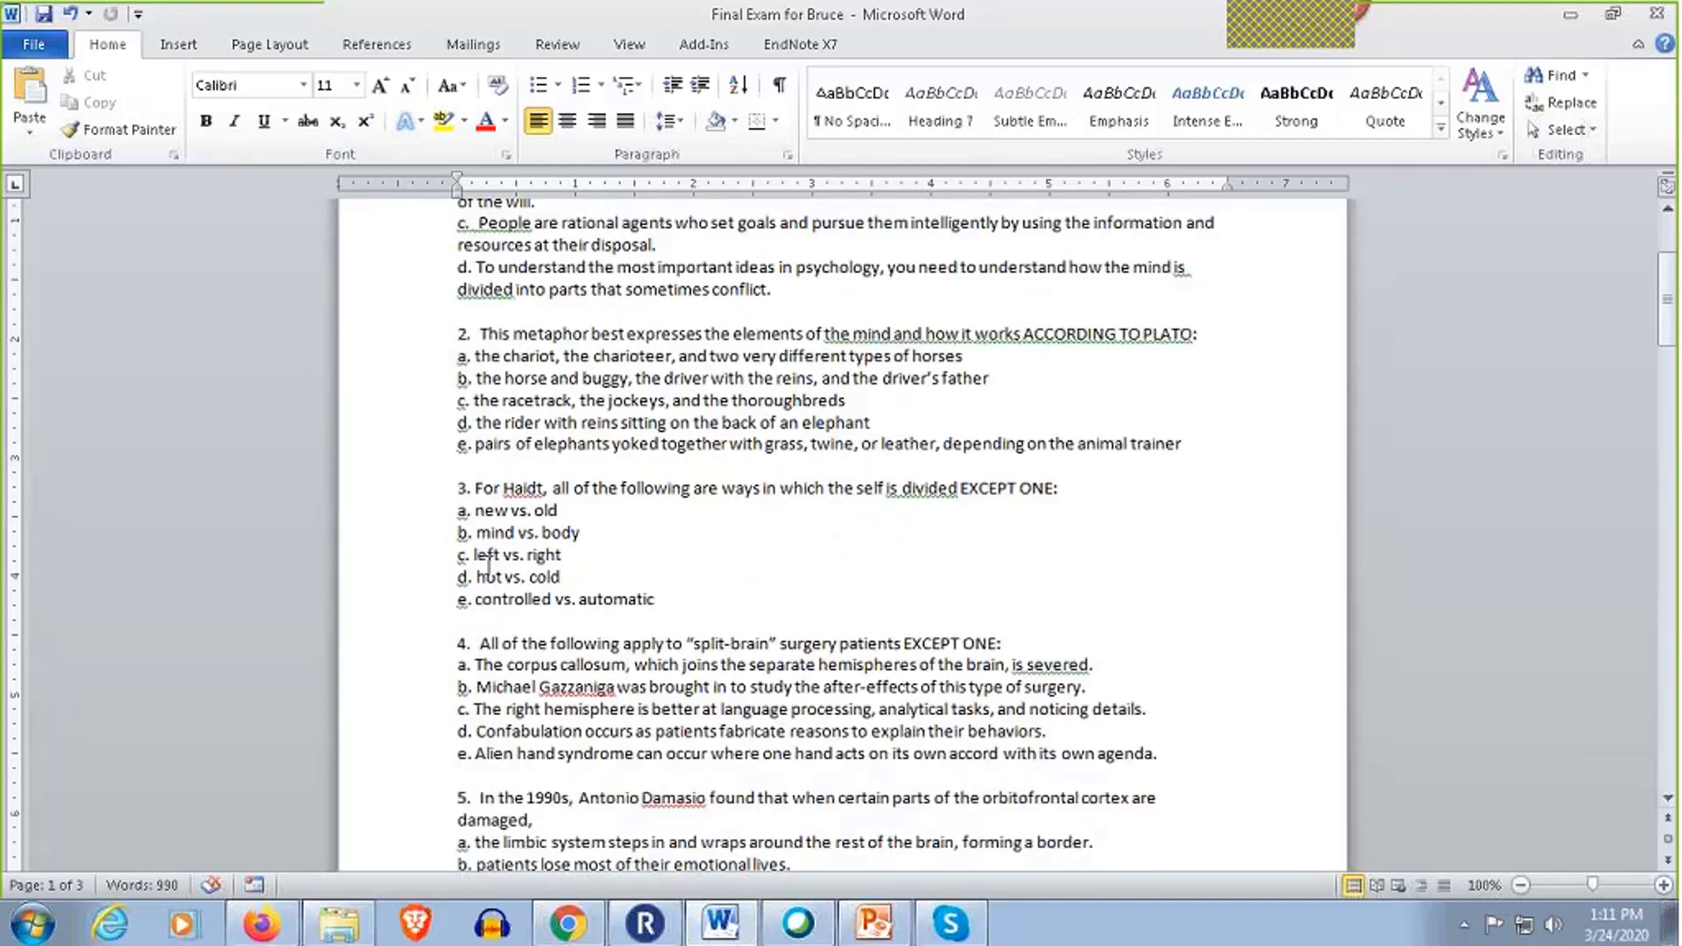
pyautogui.scroll(-14, 877, 613)
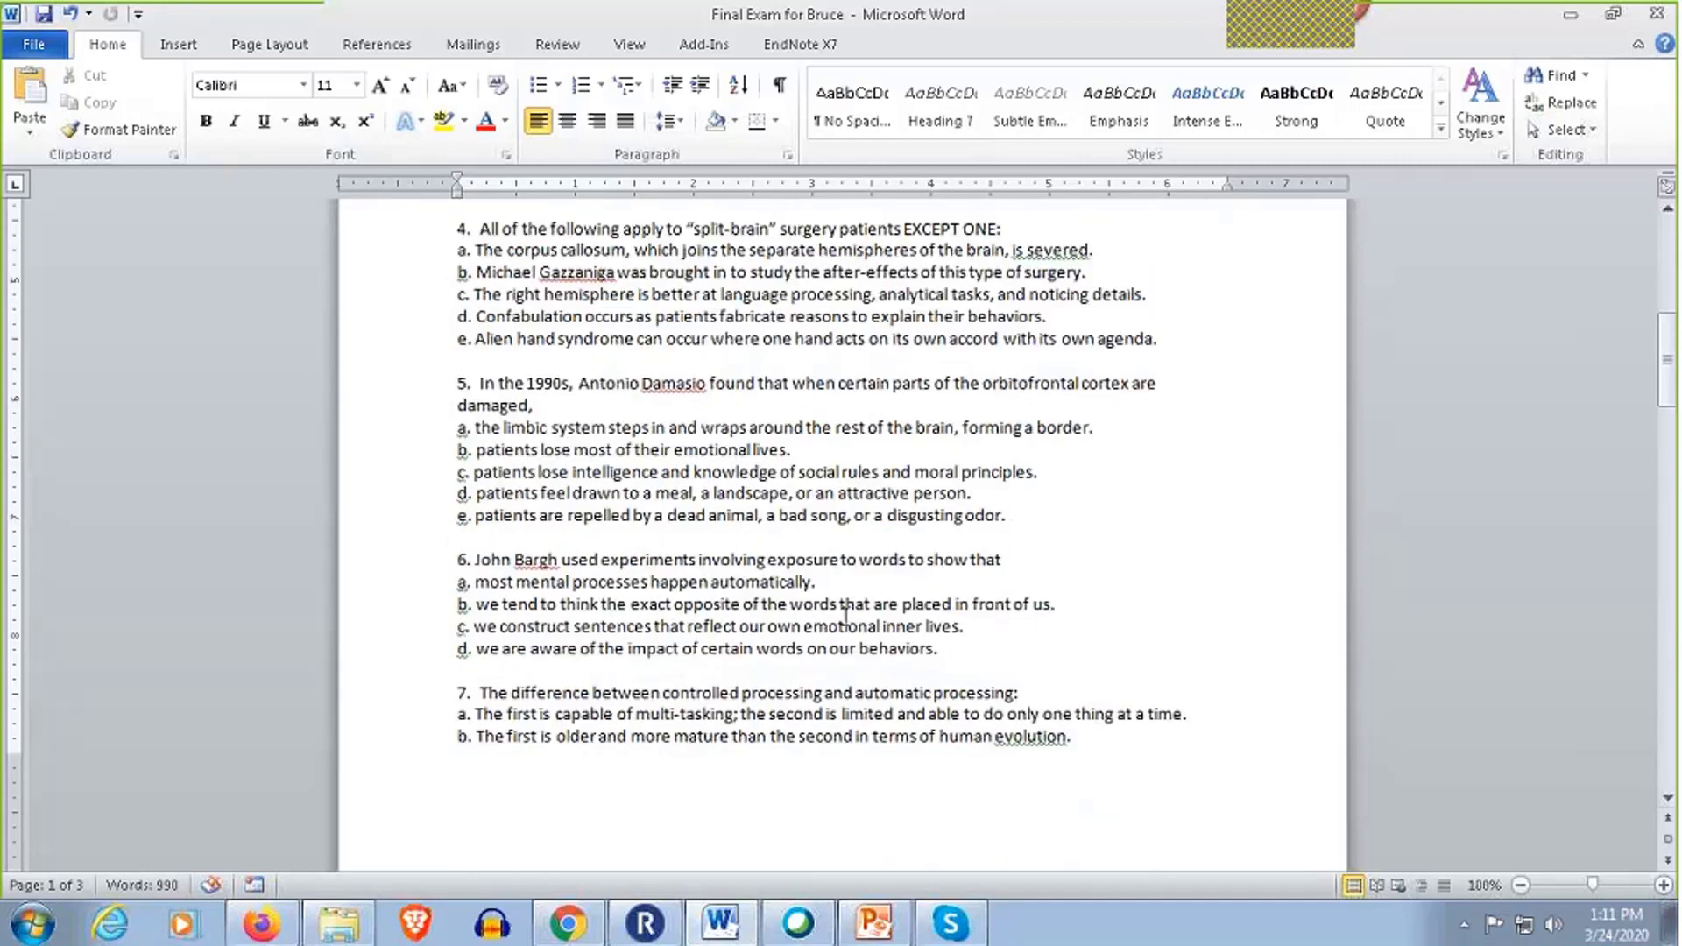
pyautogui.scroll(-2, 593, 649)
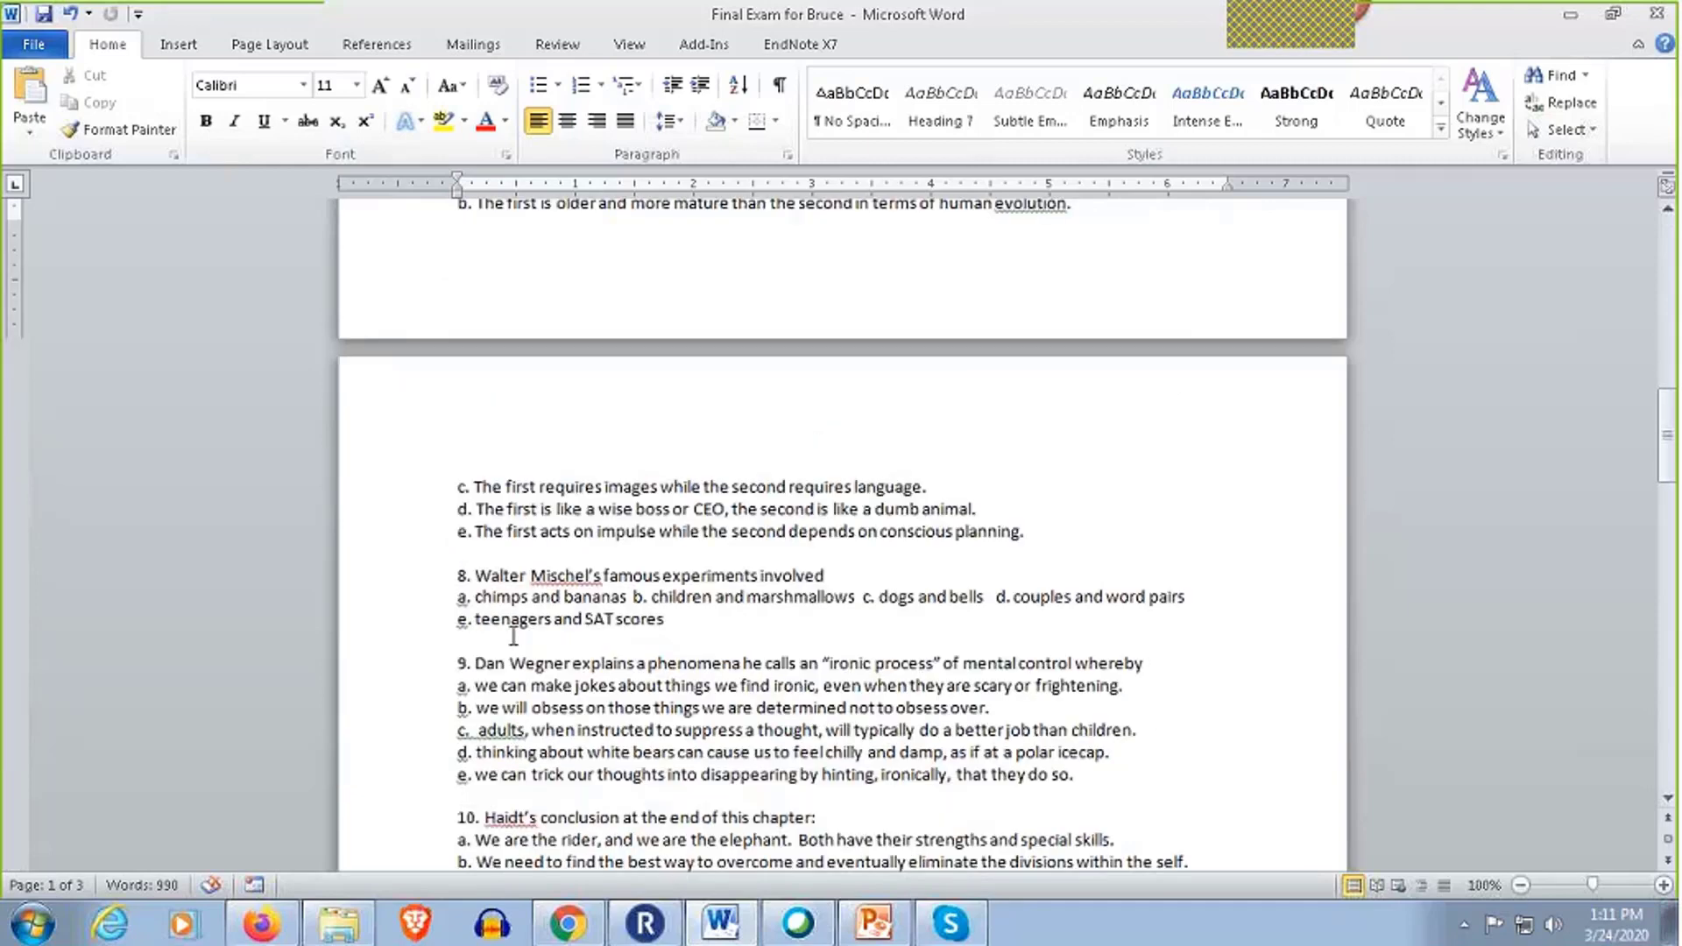
pyautogui.scroll(-1, 525, 613)
pyautogui.scroll(-3, 526, 596)
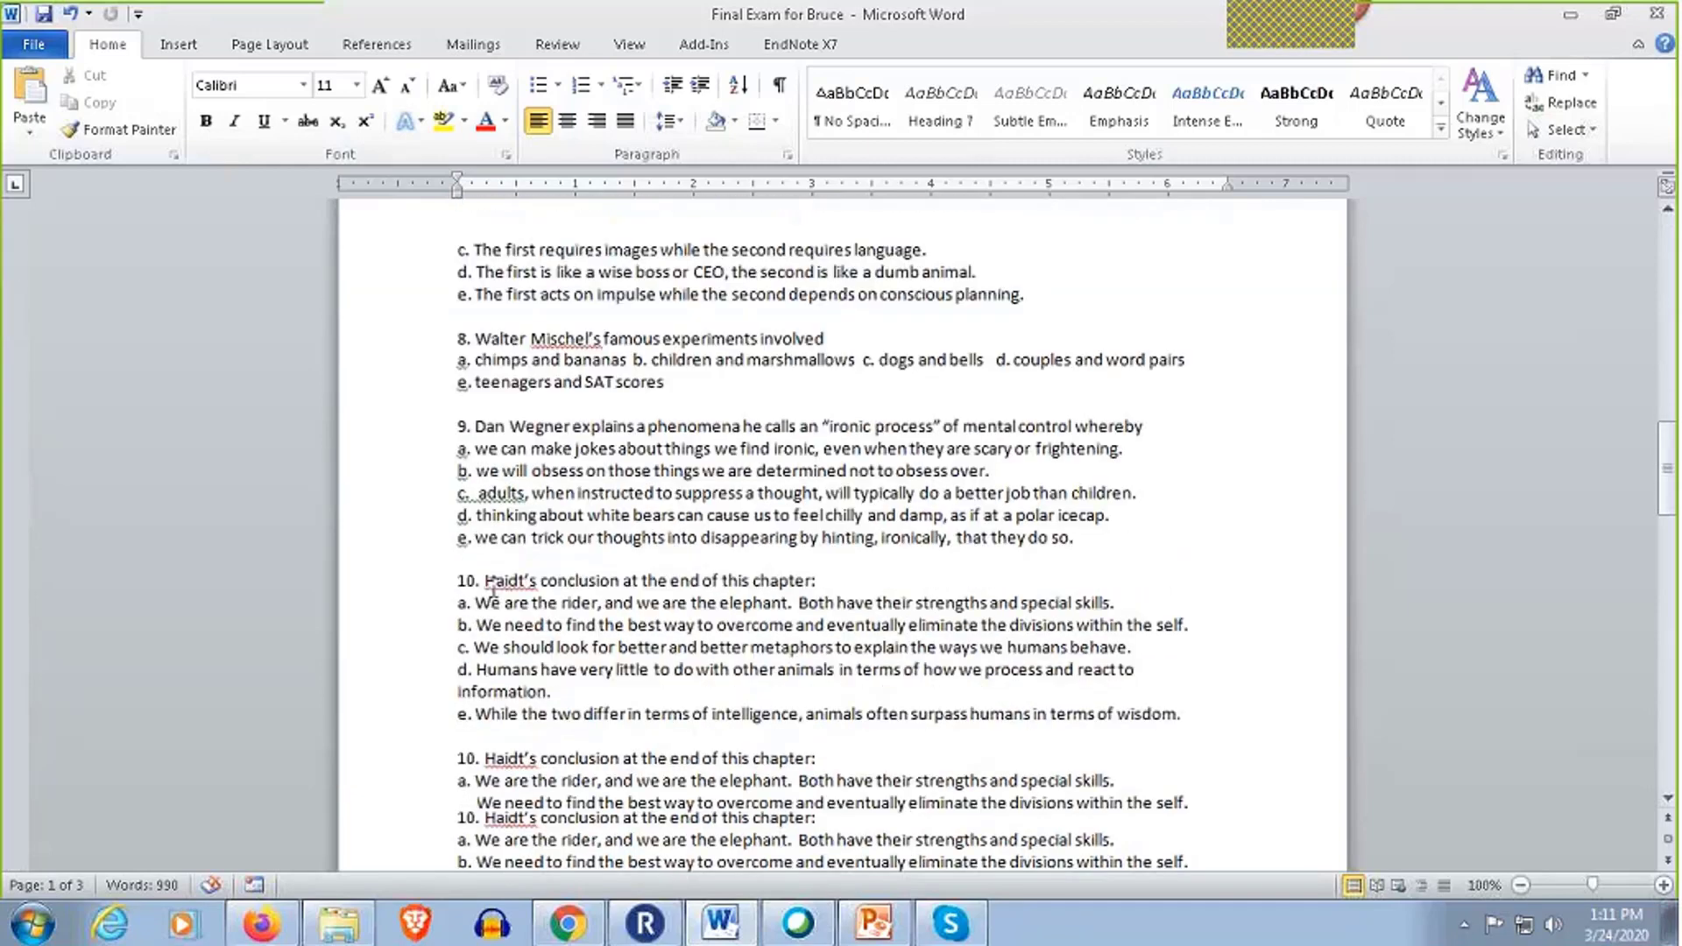
pyautogui.scroll(-18, 492, 589)
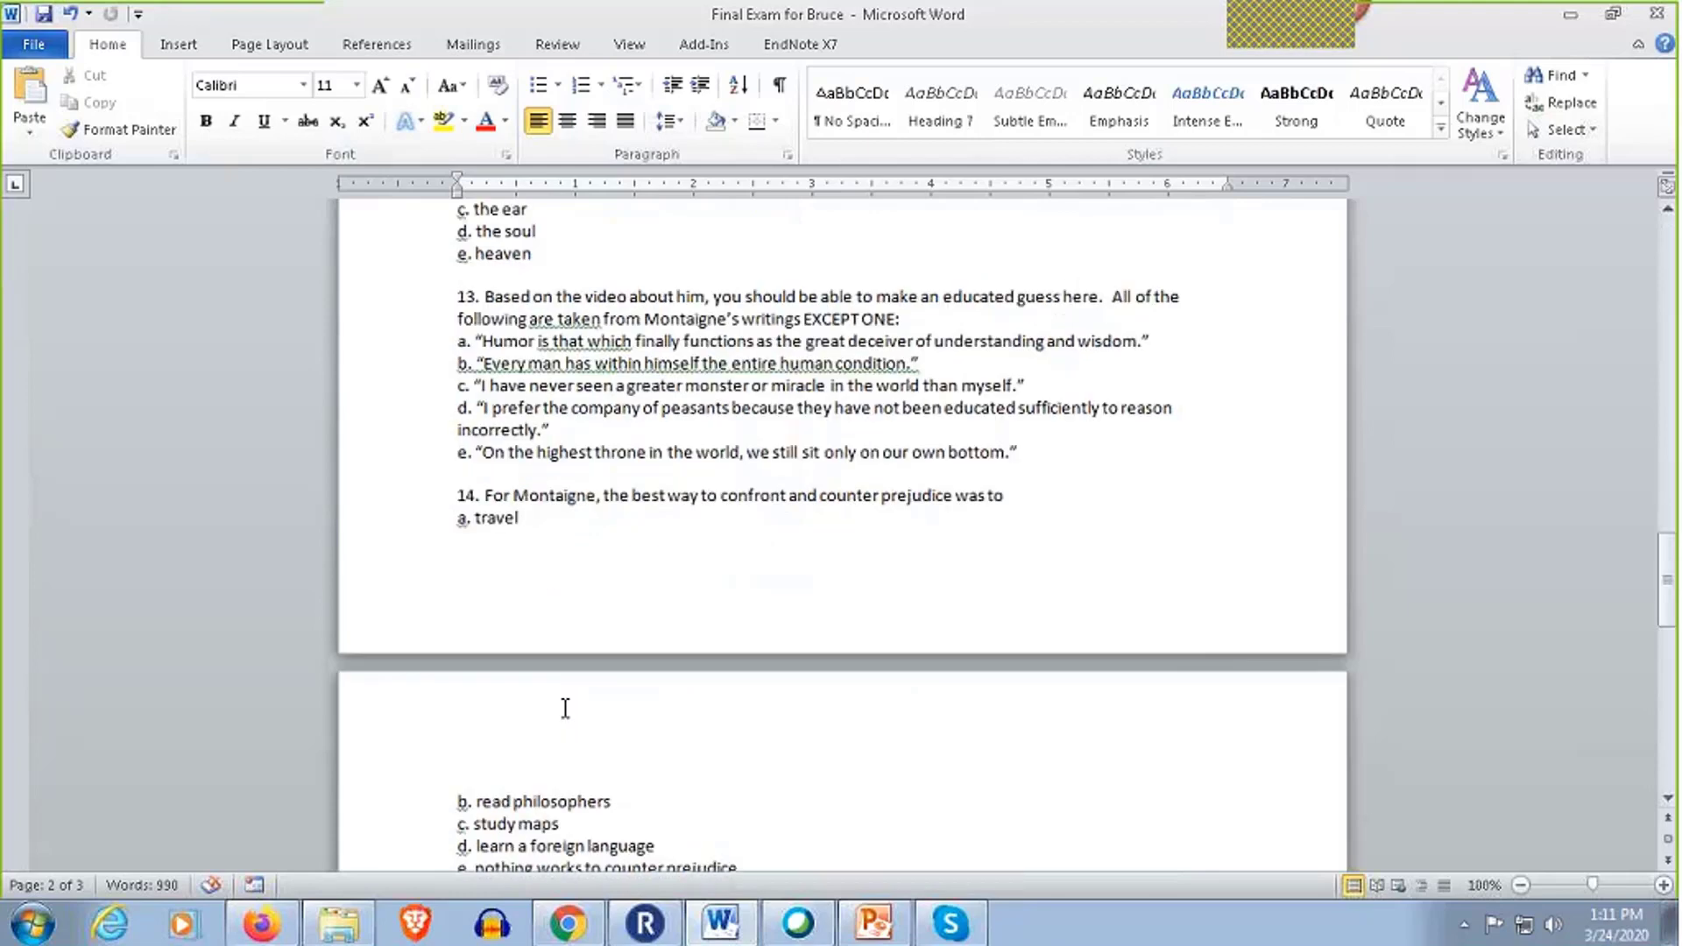
pyautogui.scroll(15, 841, 536)
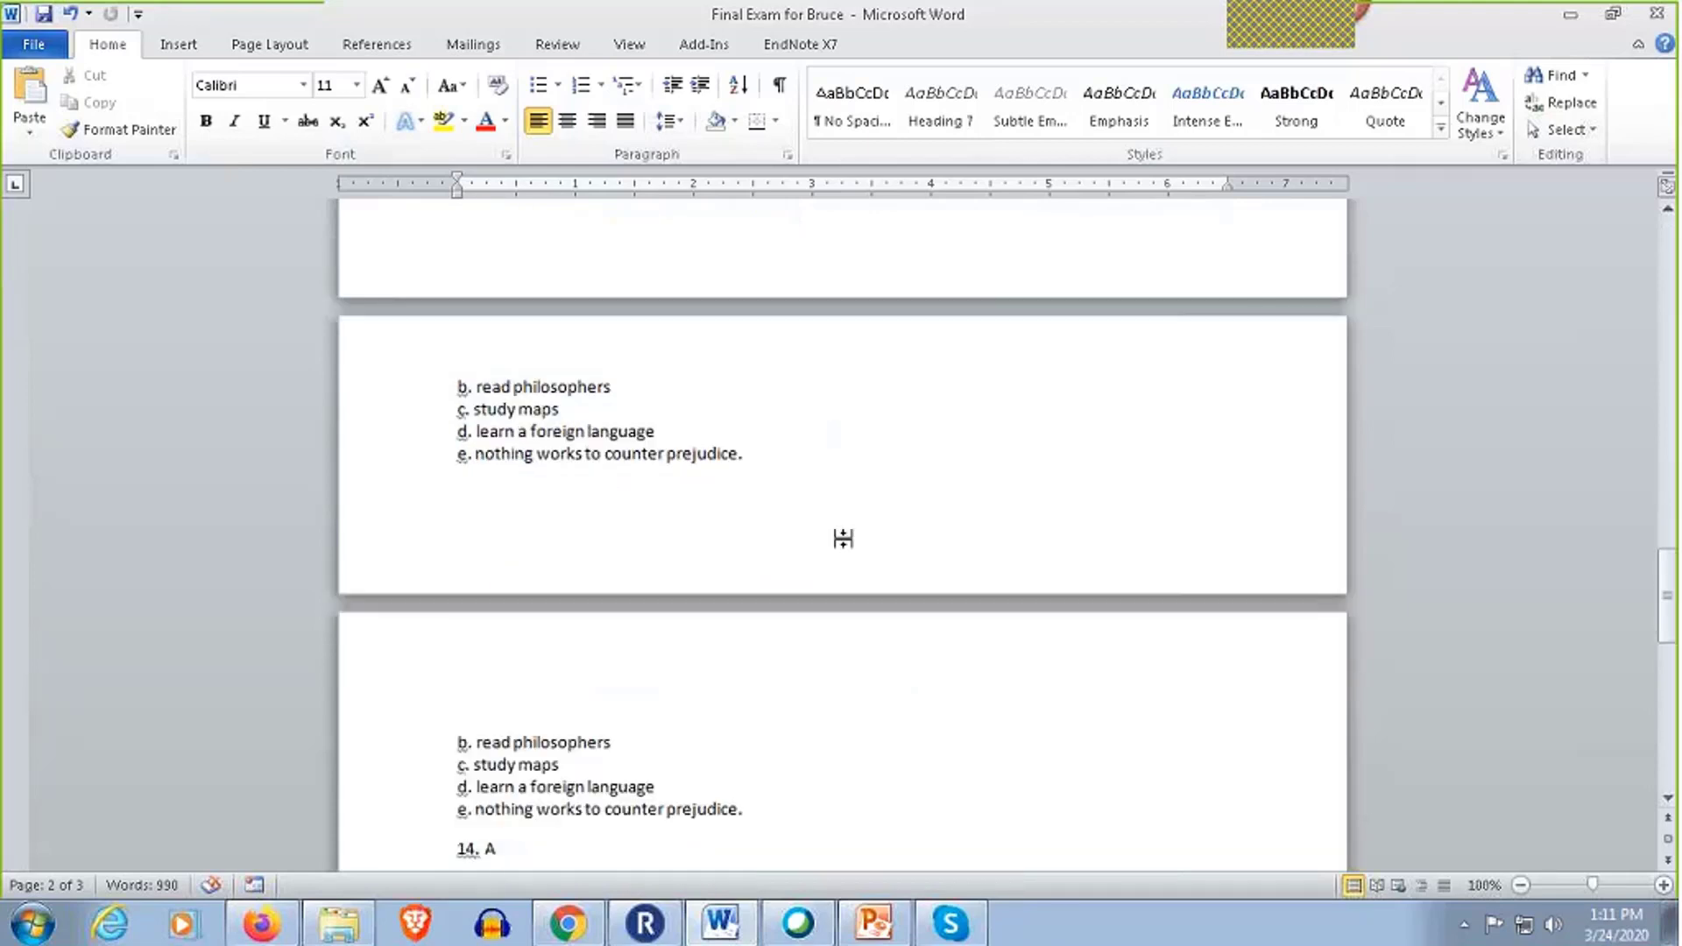
pyautogui.scroll(1, 845, 538)
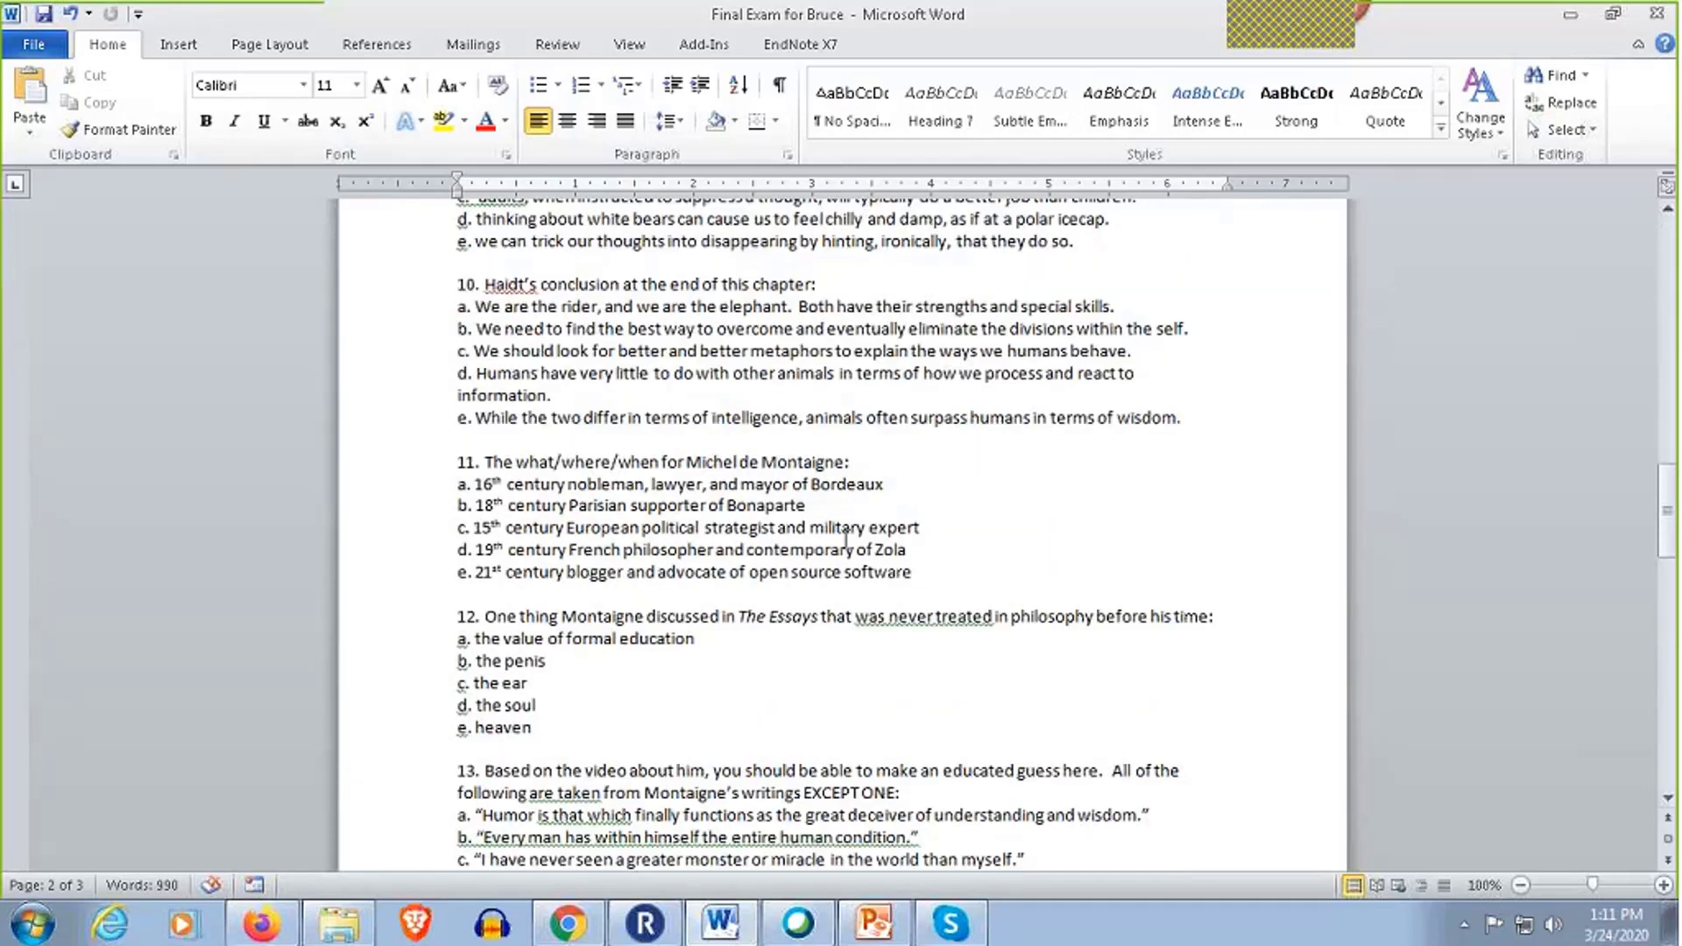
pyautogui.scroll(1, 845, 537)
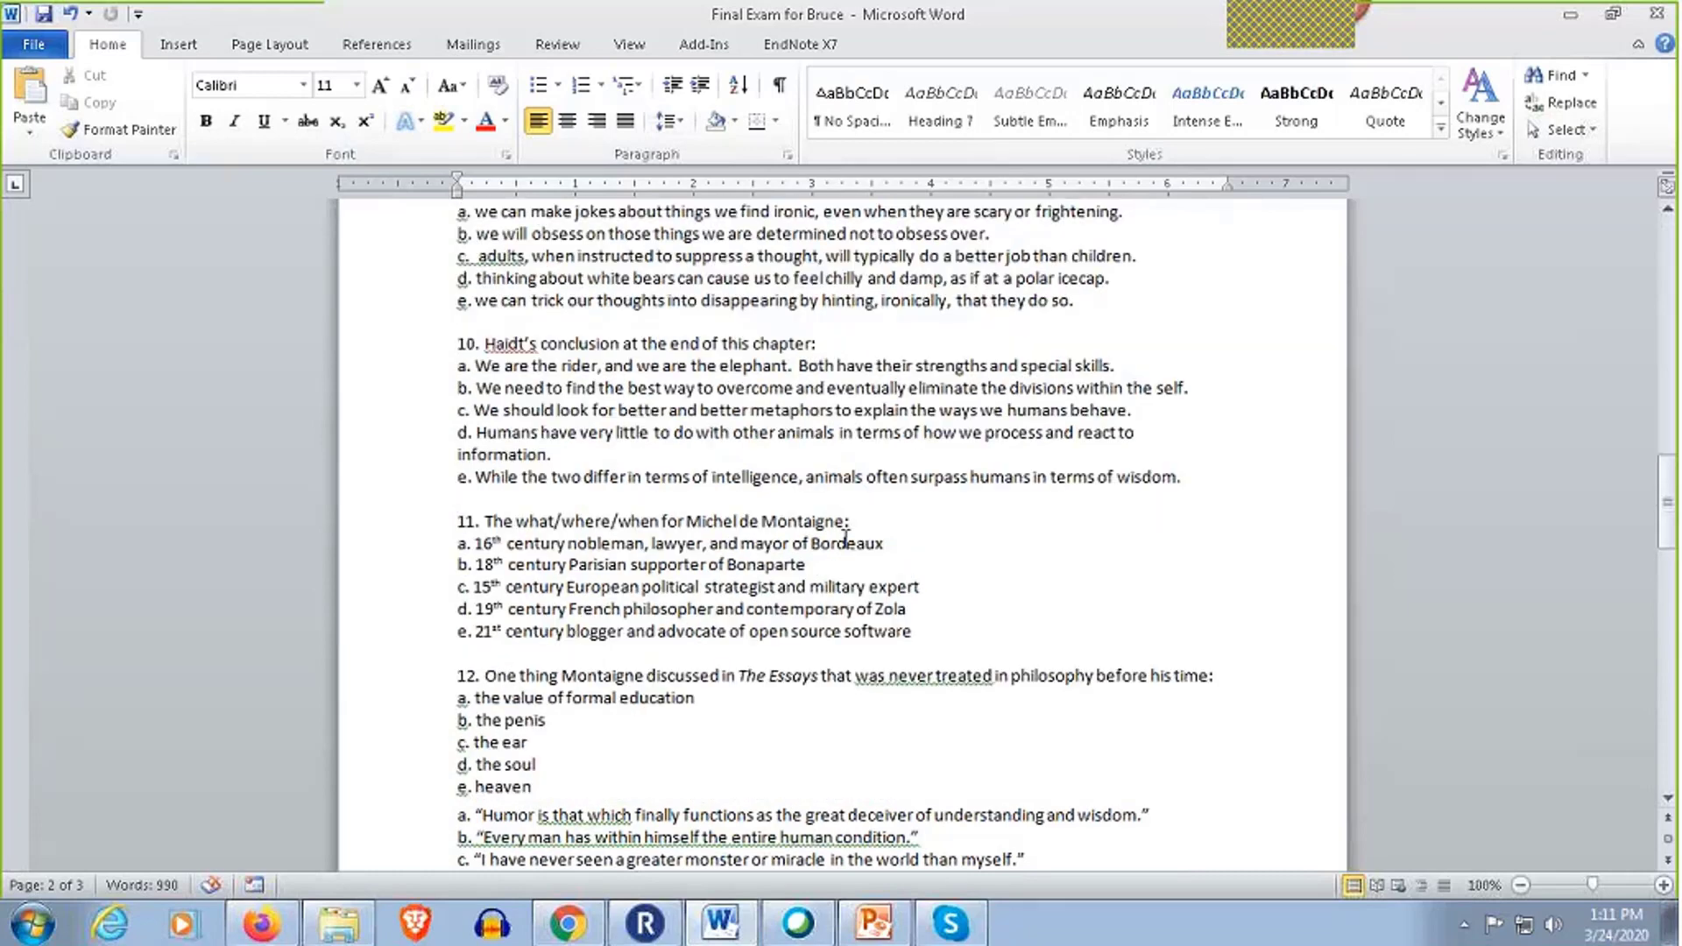
pyautogui.scroll(5, 846, 538)
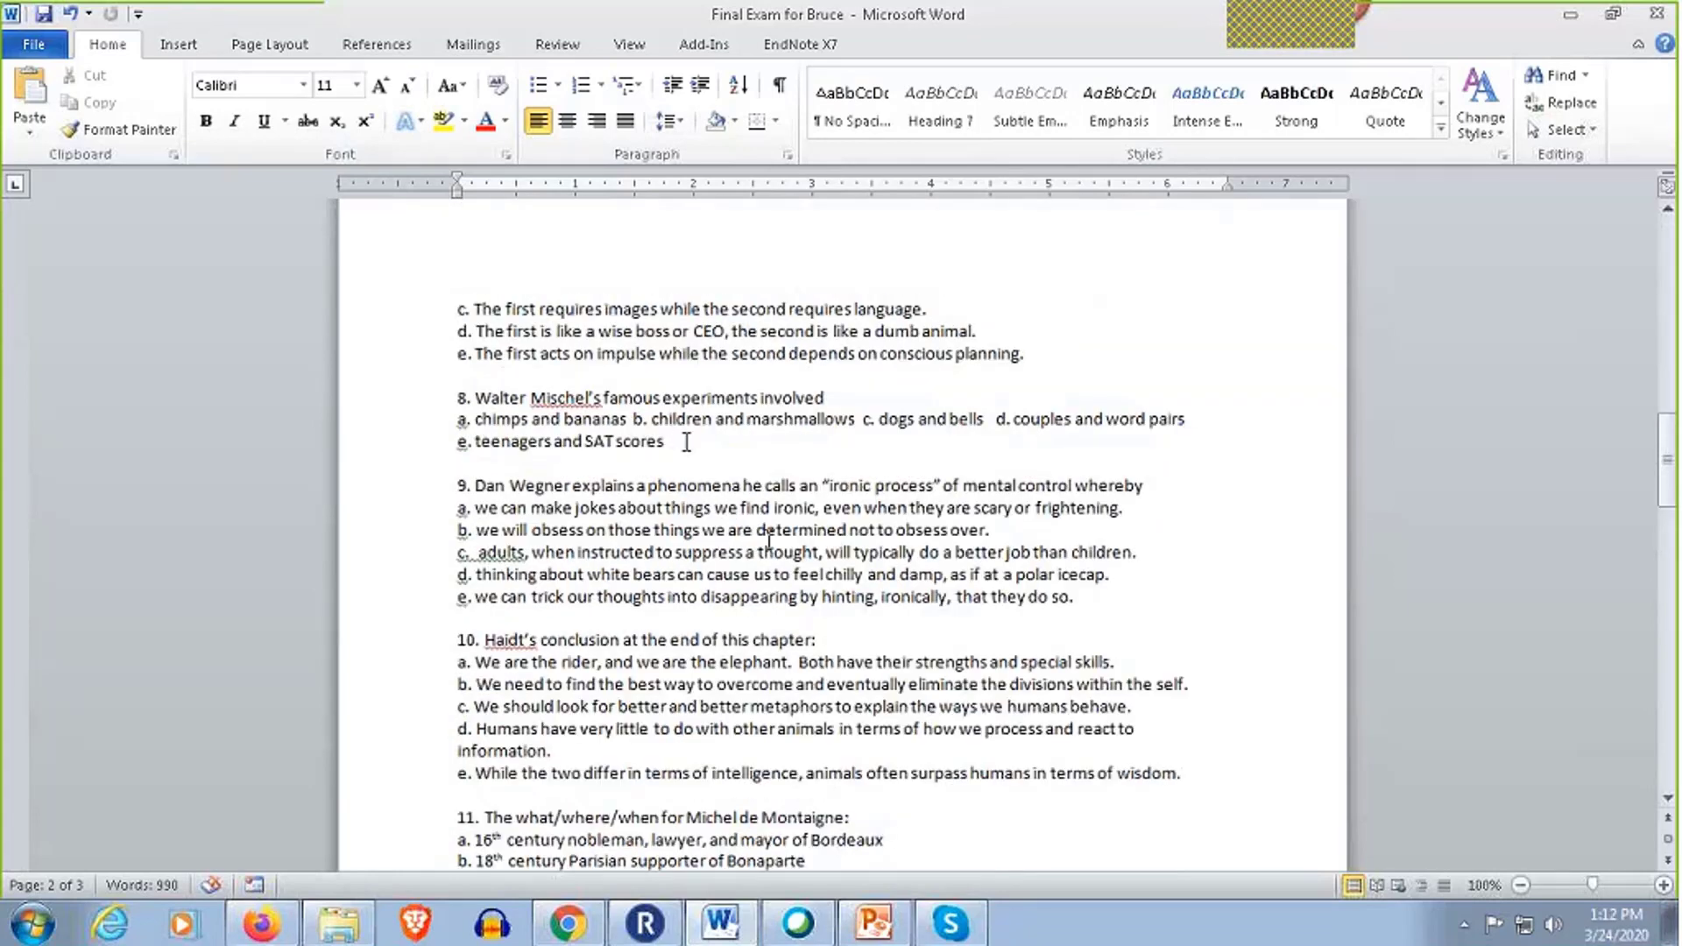
pyautogui.scroll(18, 687, 441)
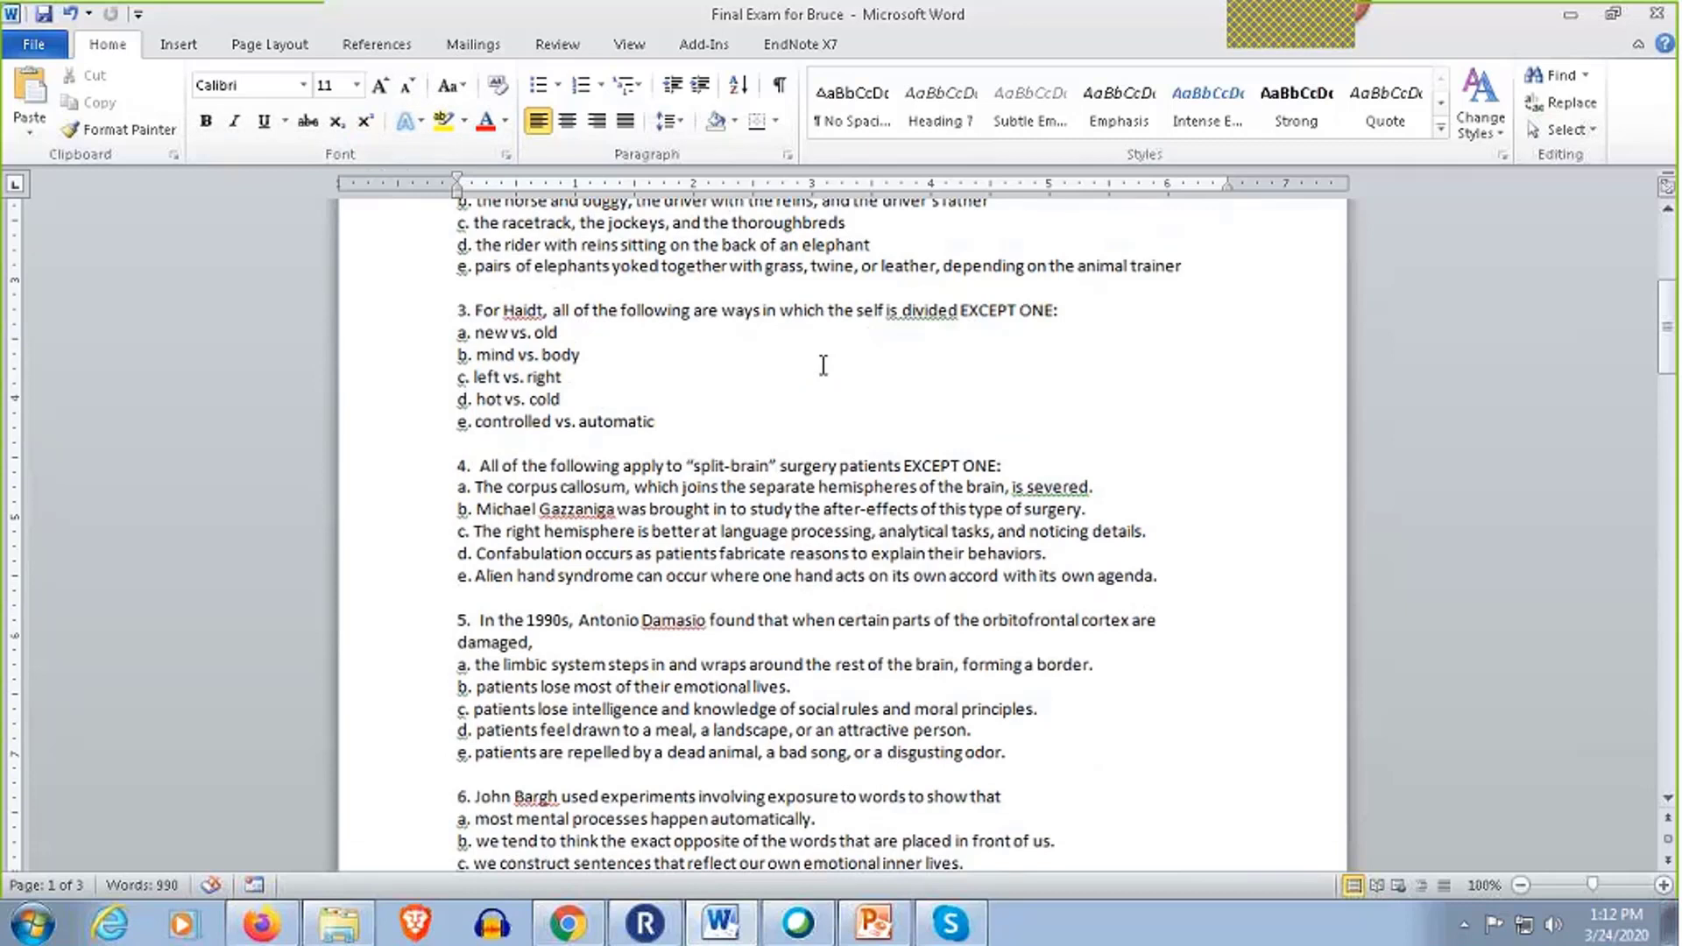
pyautogui.click(647, 924)
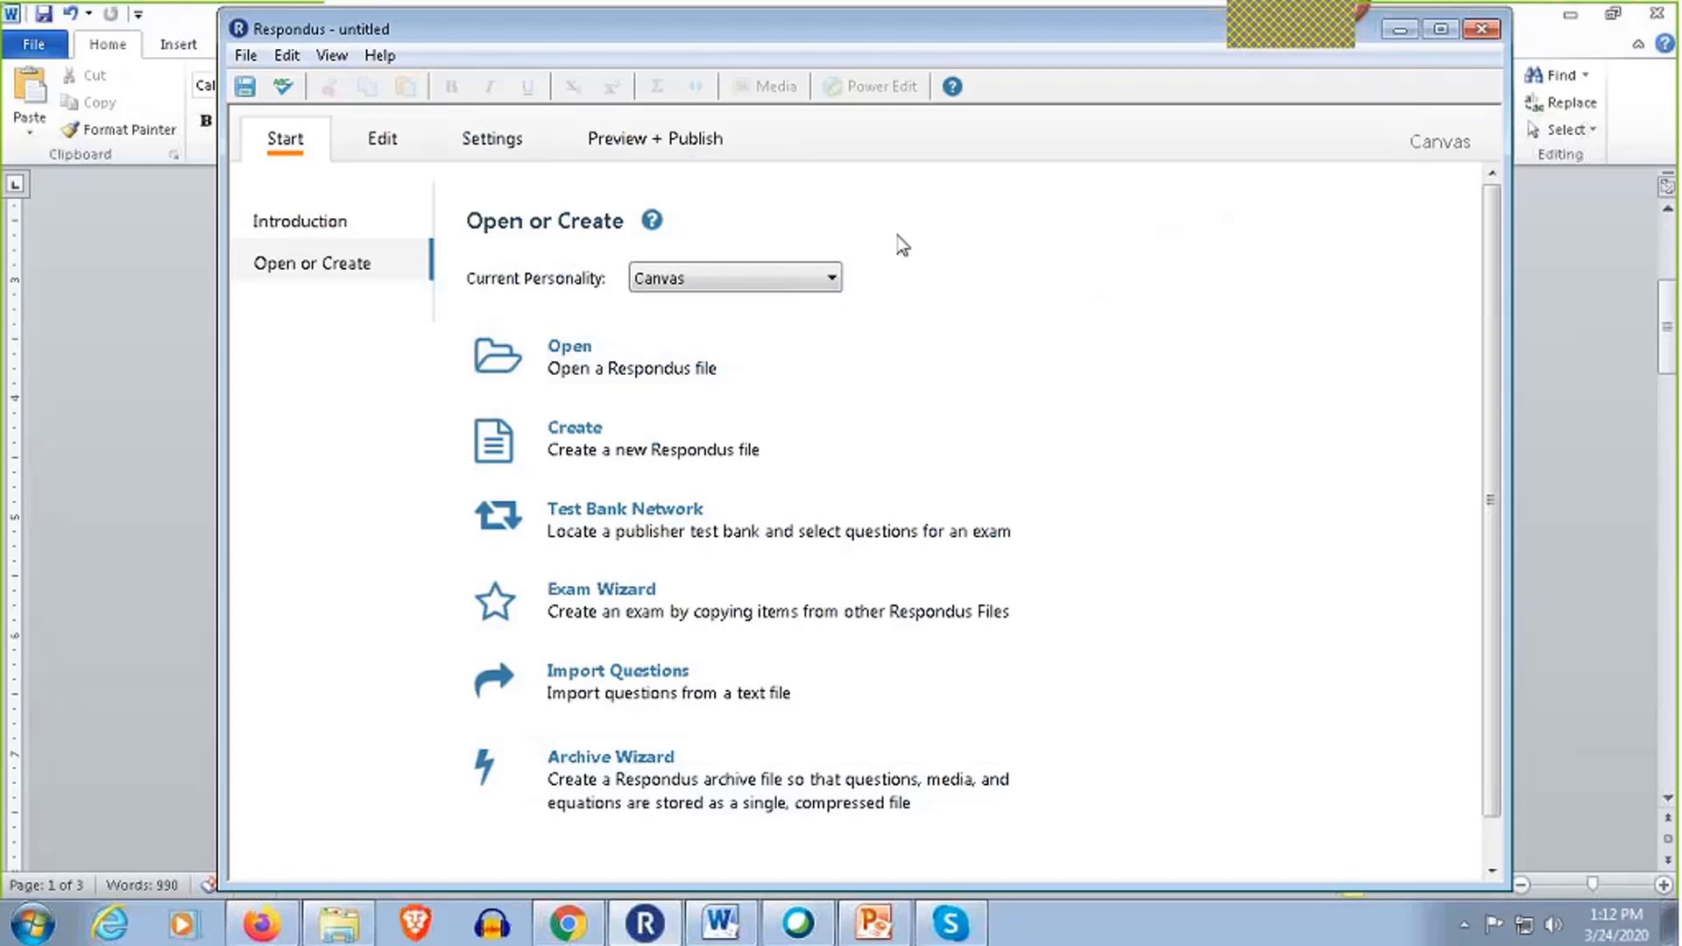
# Step: Start a Respondus question import with the file type set to Microsoft Word 2007 (DOCX)
pyautogui.click(729, 696)
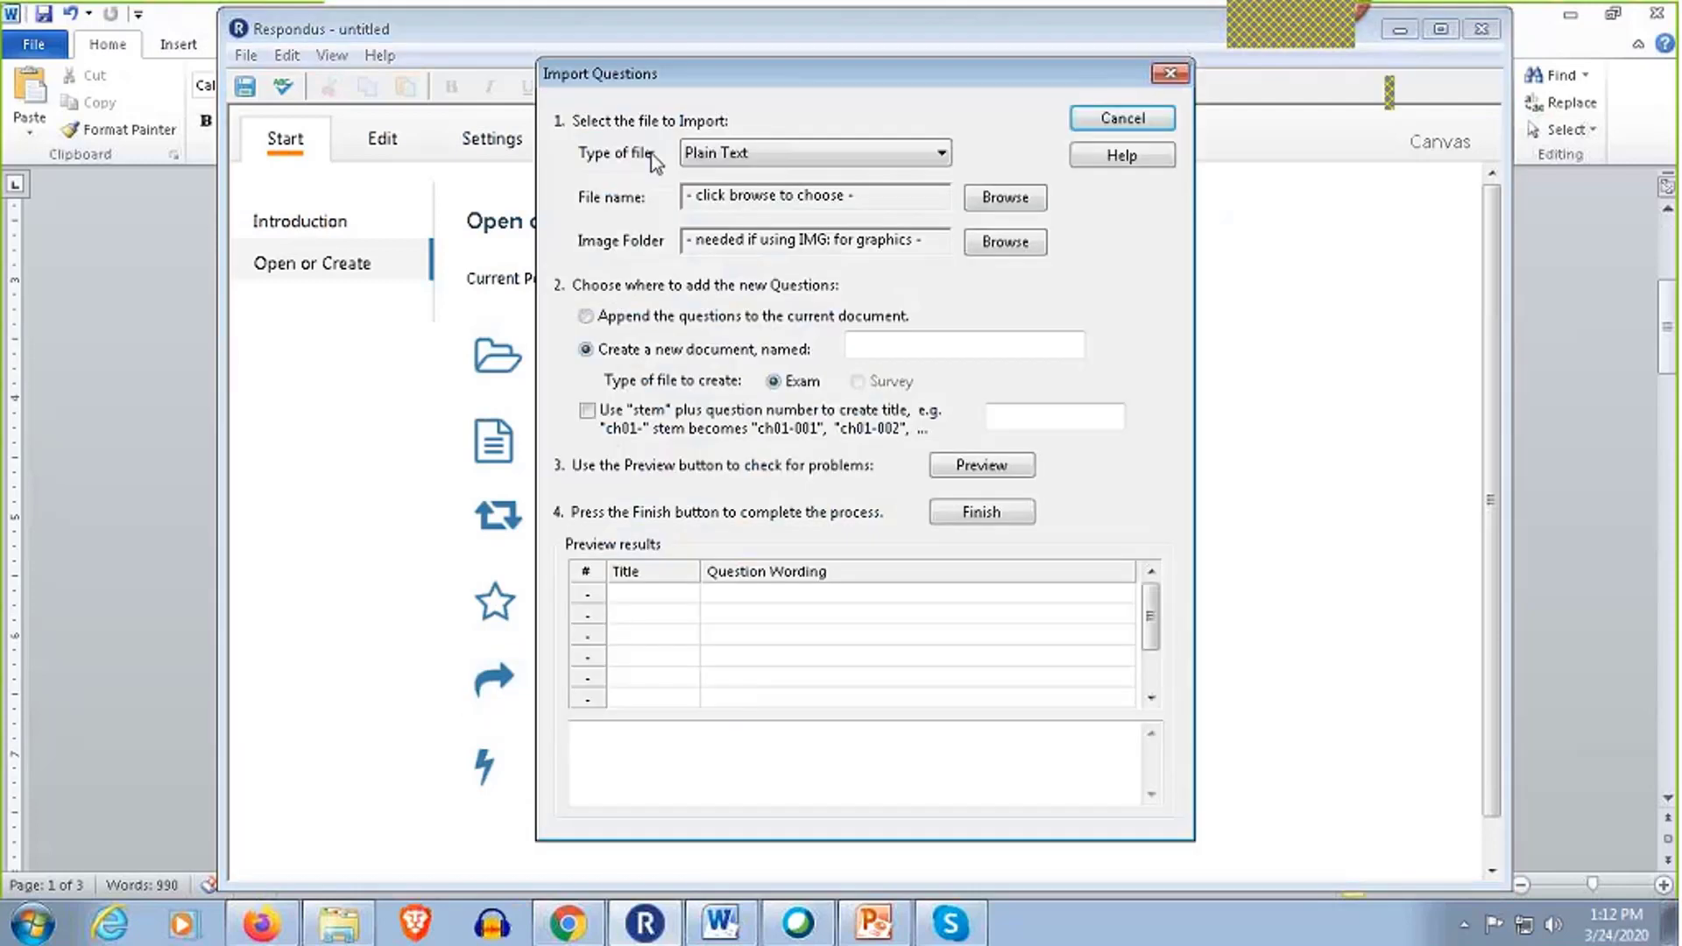
pyautogui.click(943, 154)
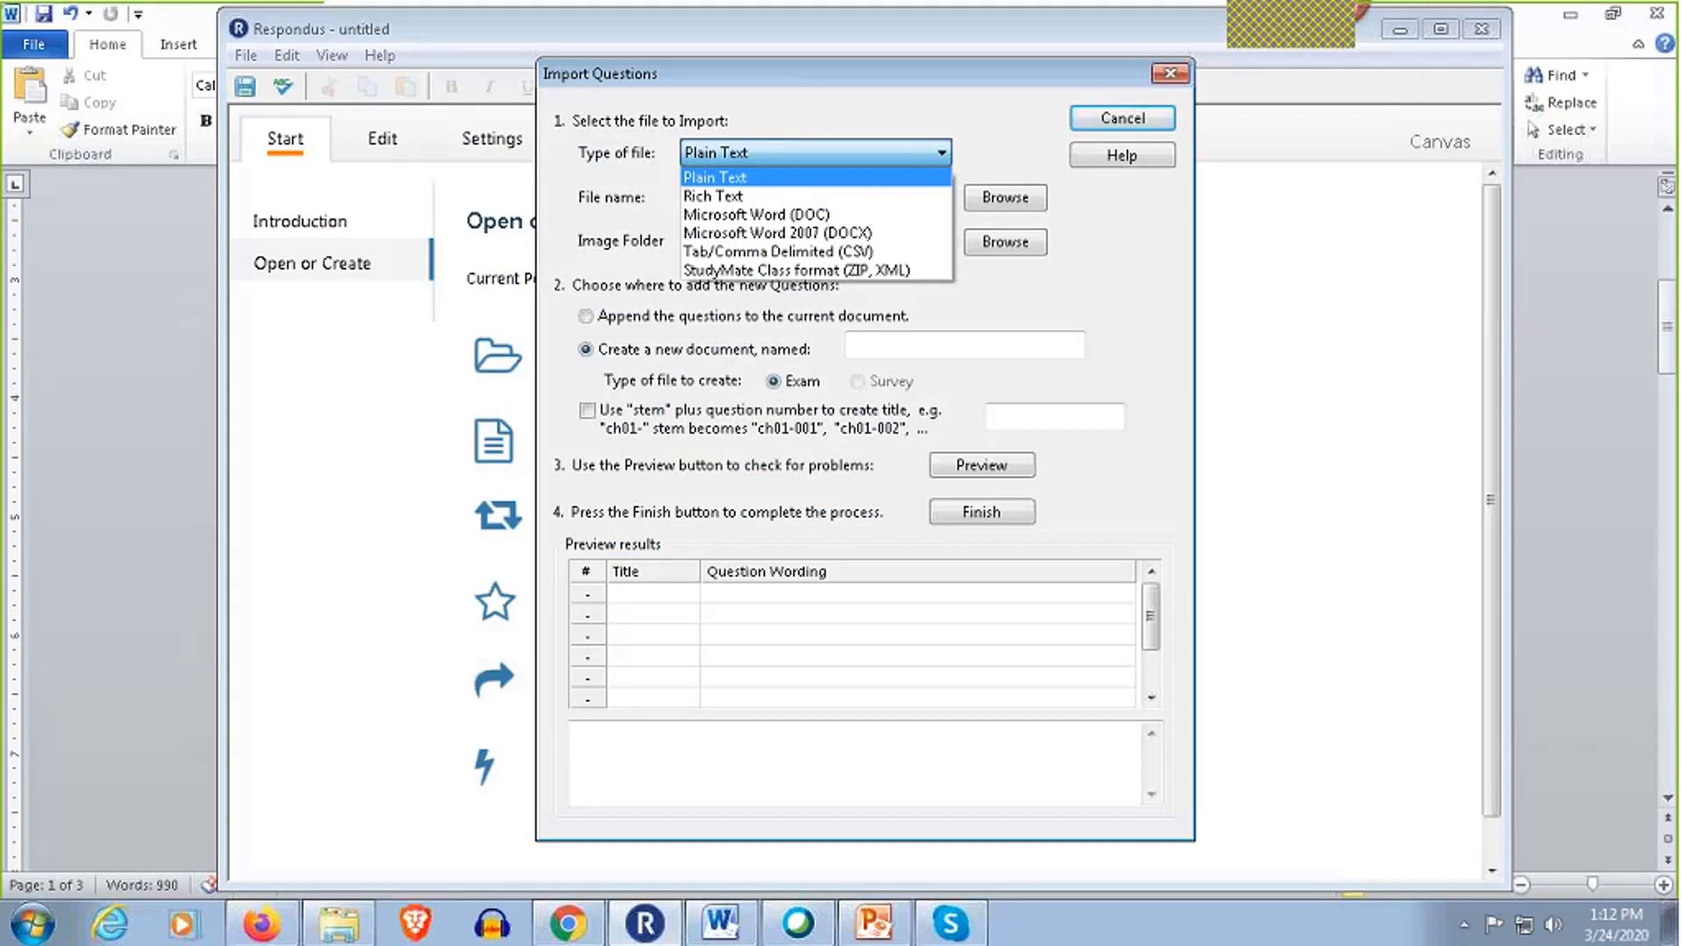
pyautogui.click(839, 232)
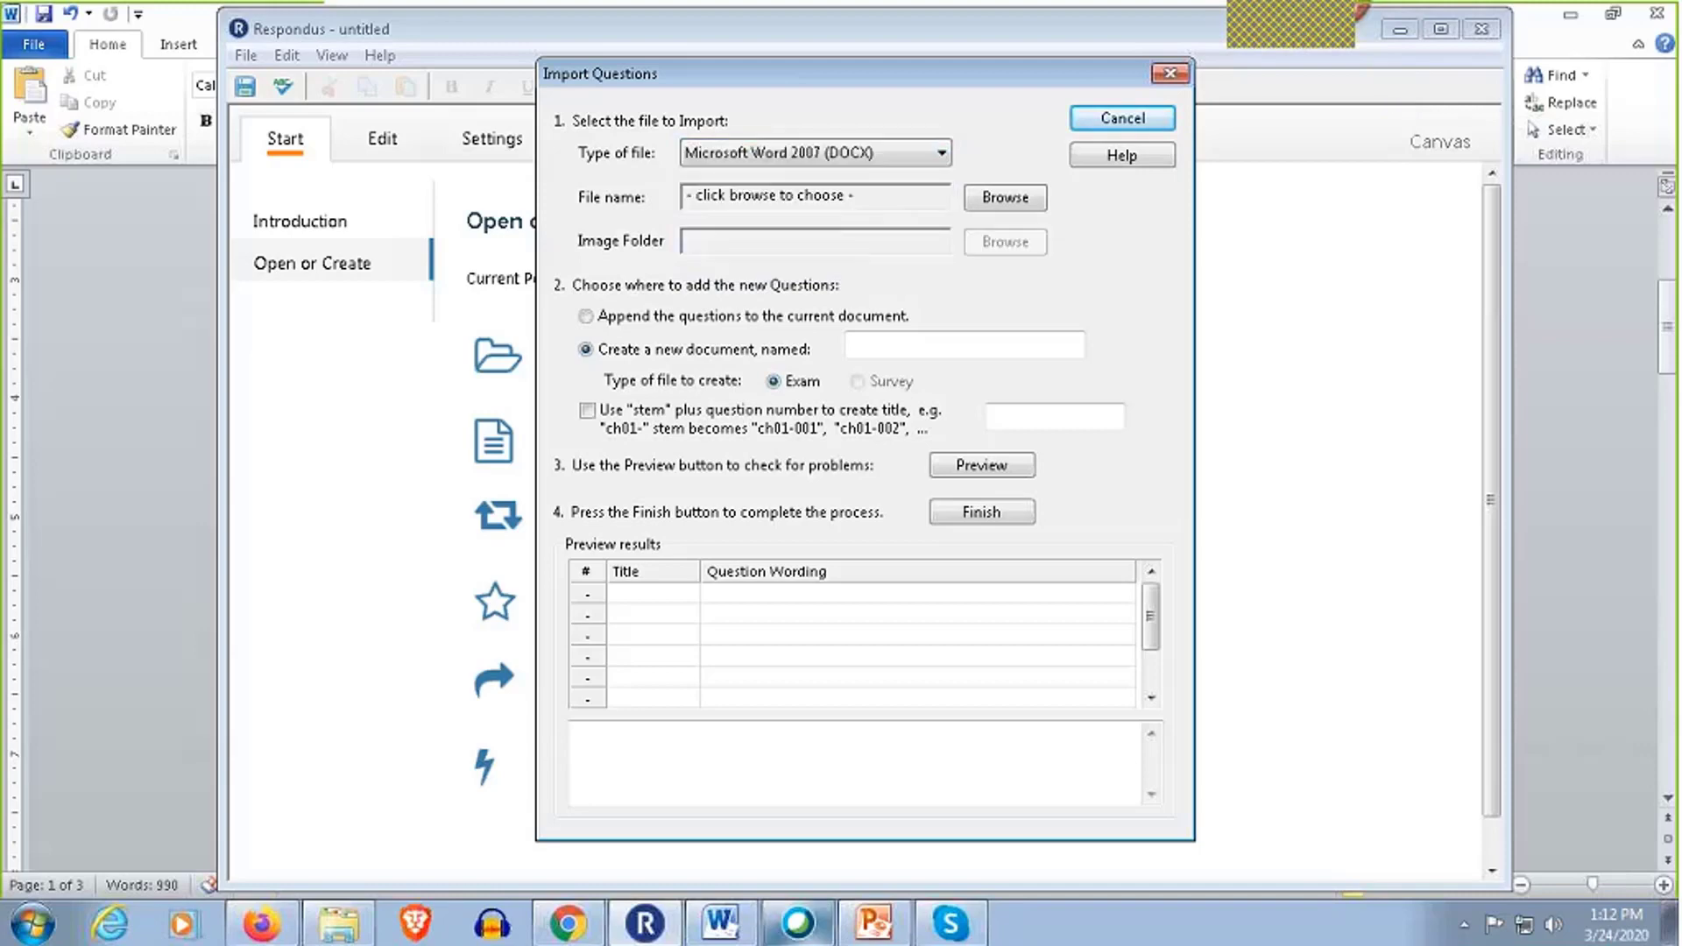
pyautogui.click(720, 923)
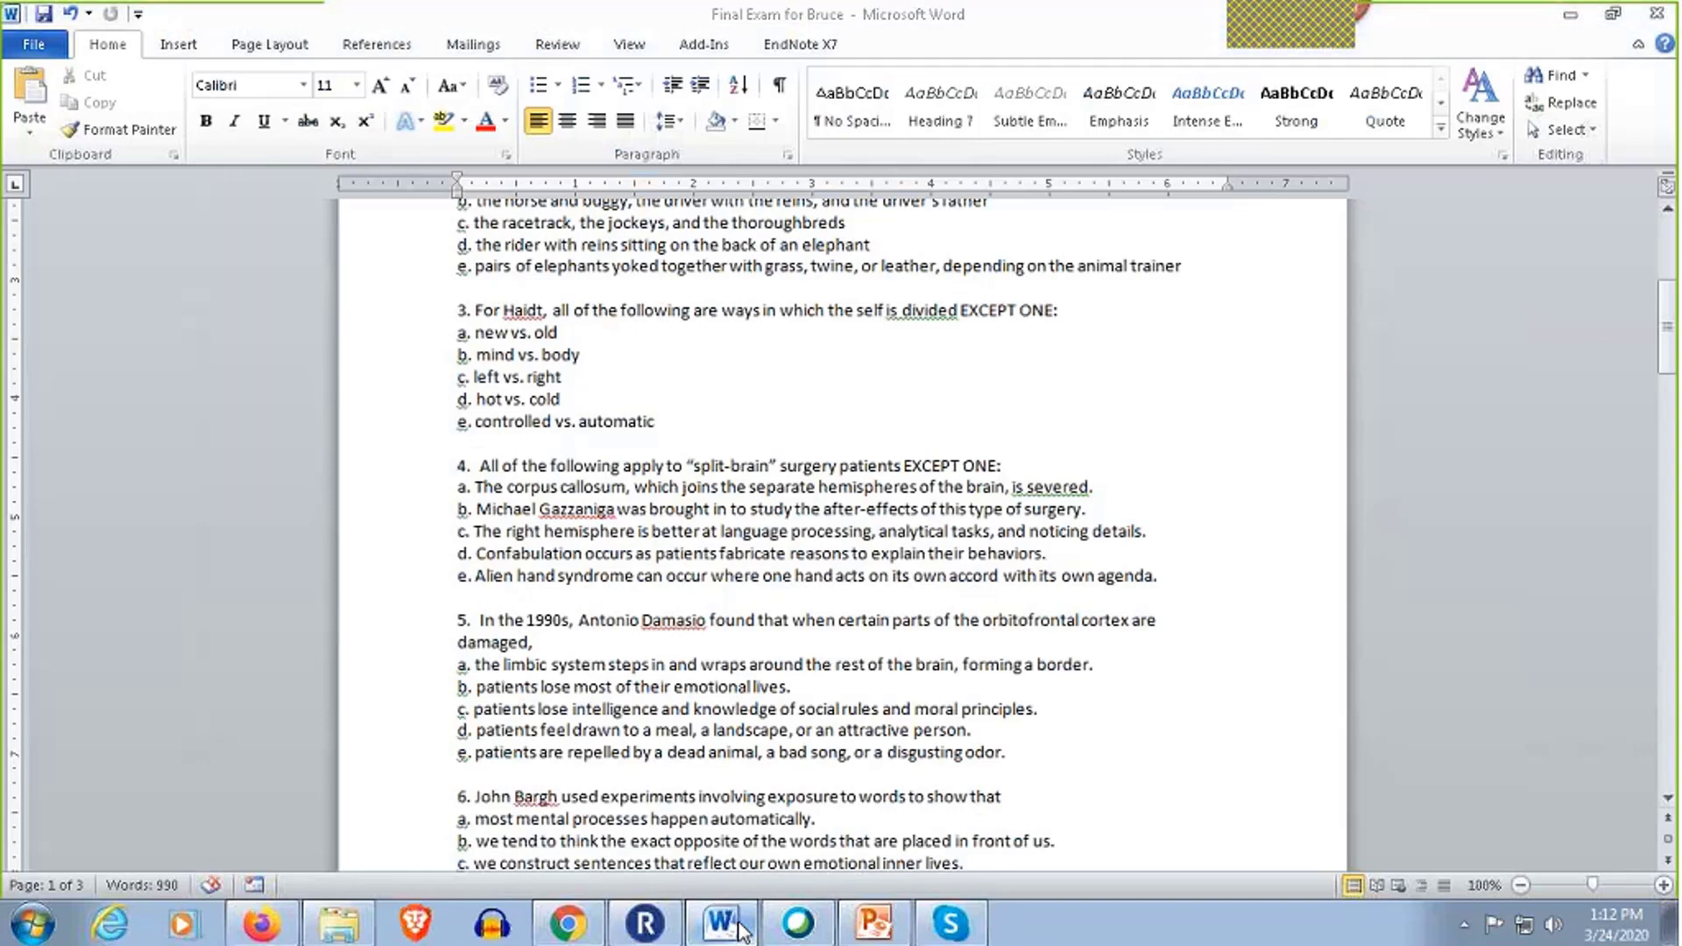
pyautogui.click(720, 923)
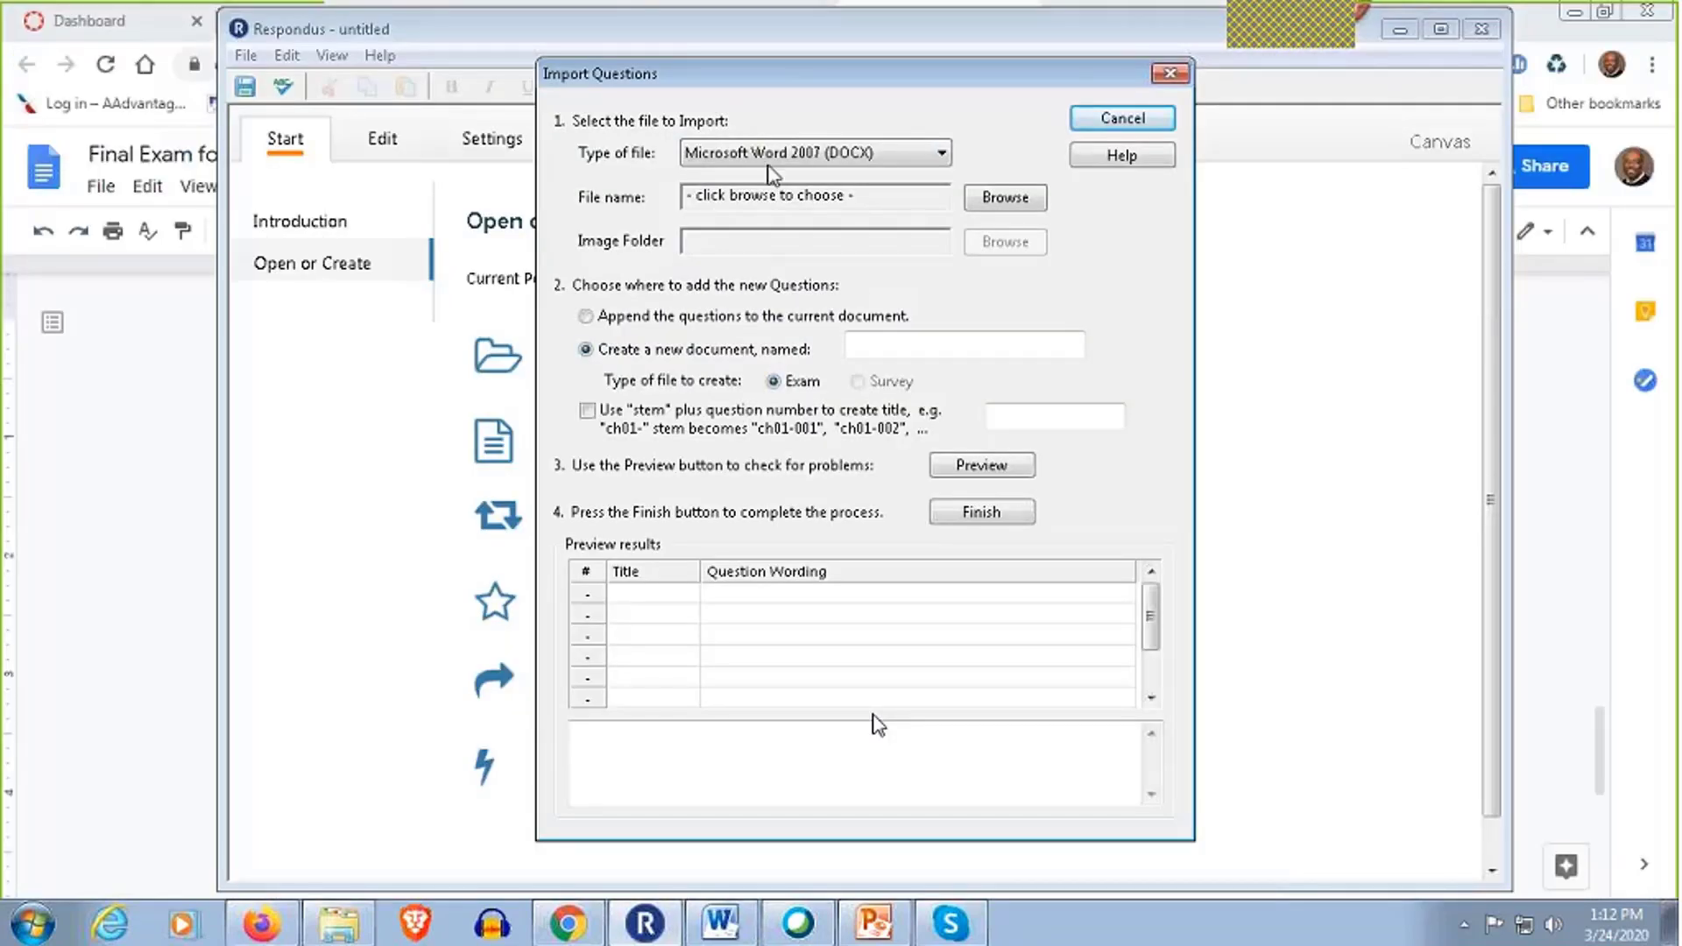
# Step: Choose Final Exam for Bruce.docx as the import file and name the new exam 'Final Exam for Canvas'
pyautogui.click(1006, 196)
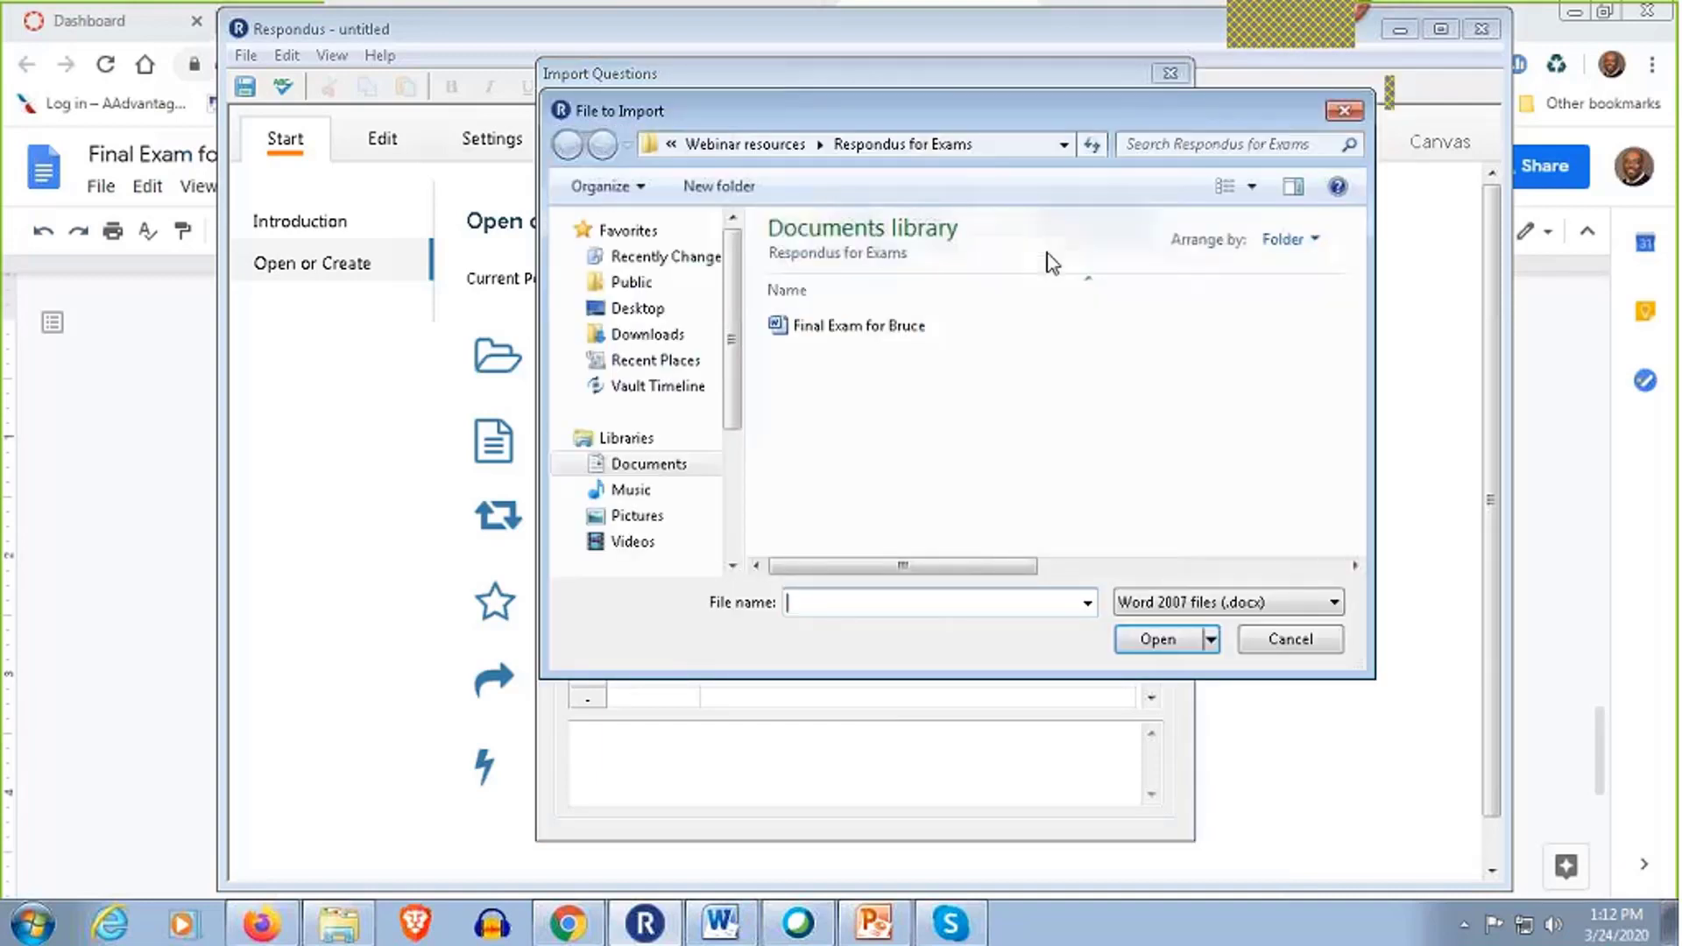
pyautogui.click(832, 331)
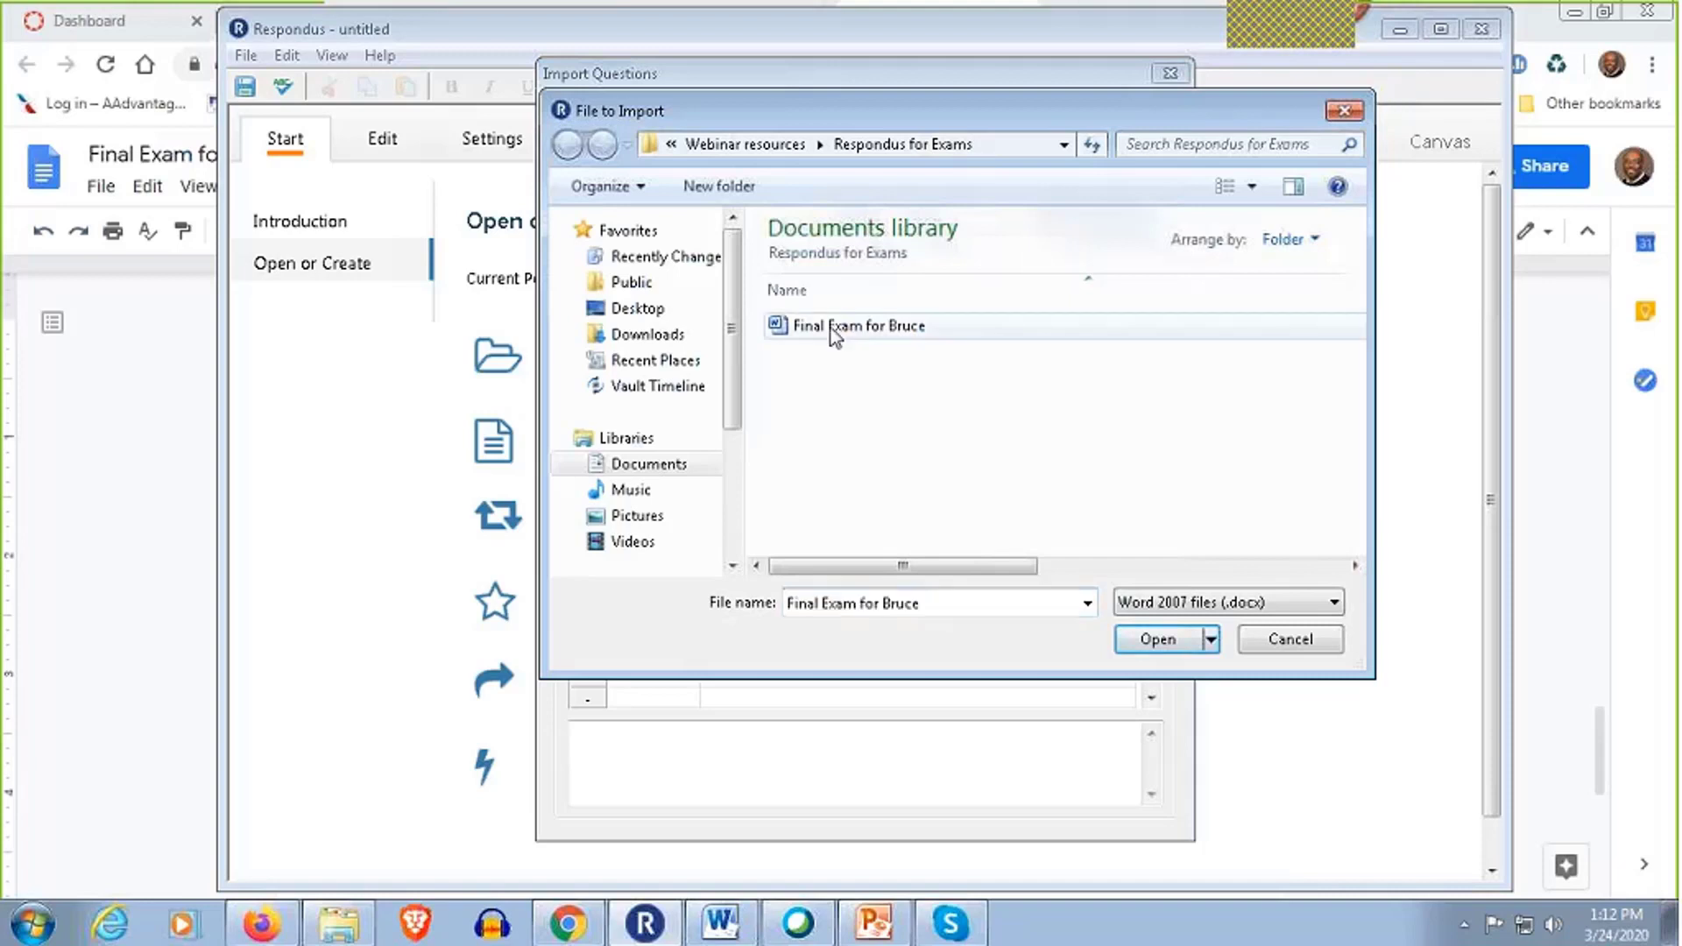
pyautogui.click(1157, 640)
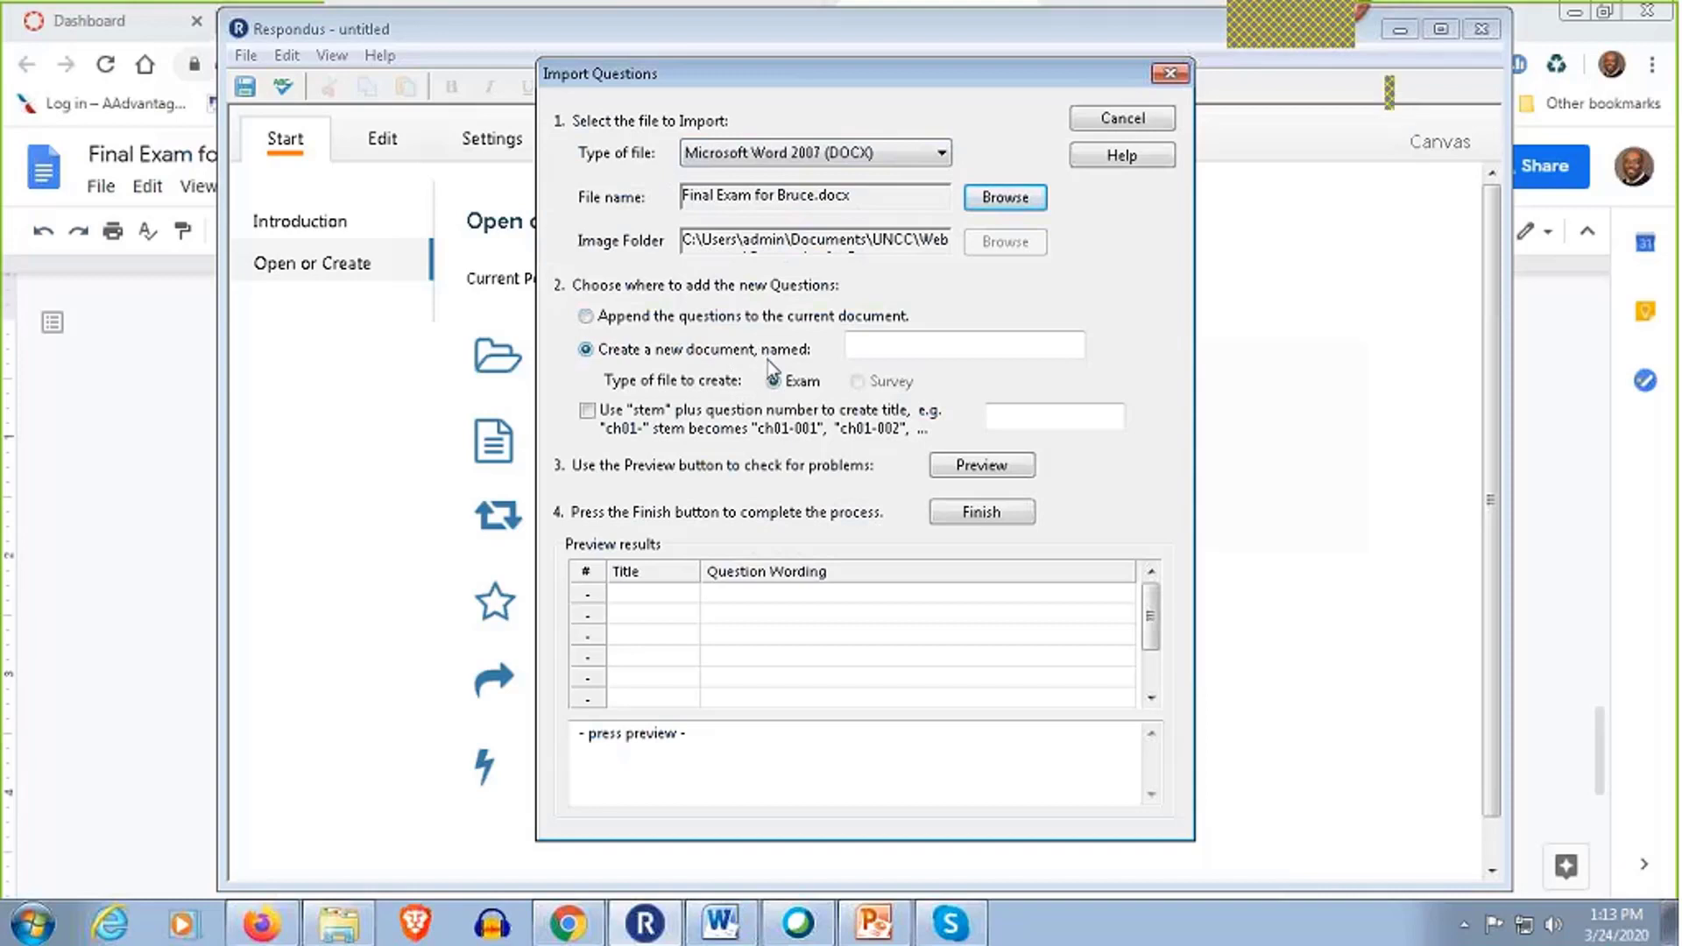
pyautogui.click(897, 341)
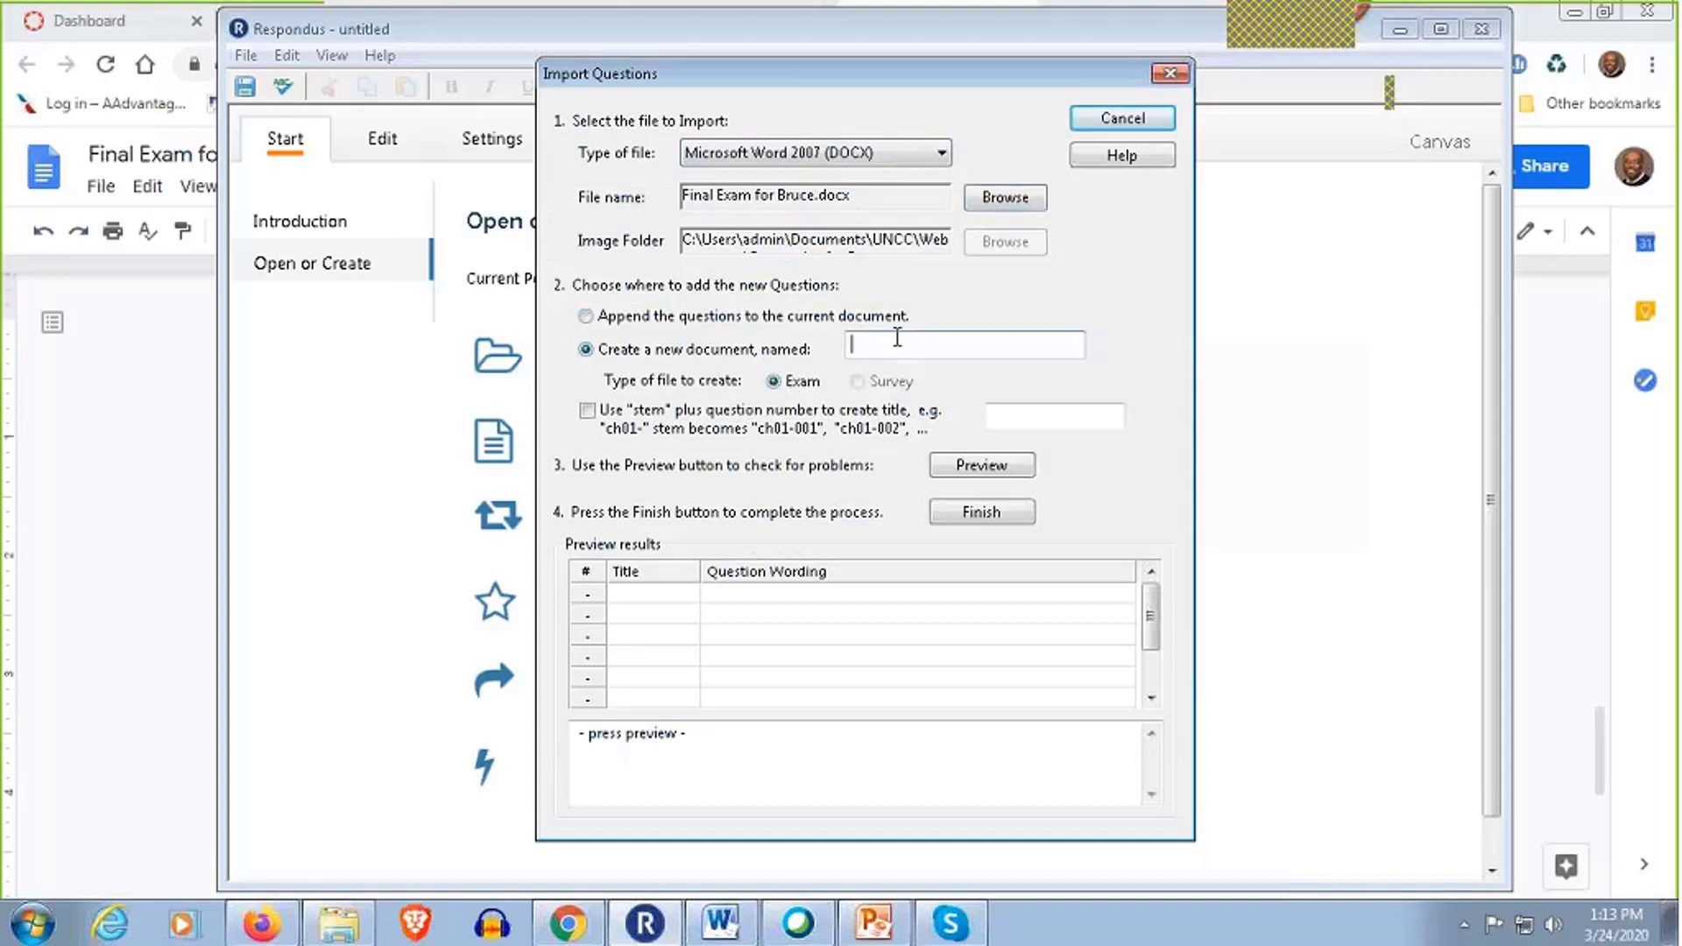
pyautogui.write('Final Exam for Canvas')
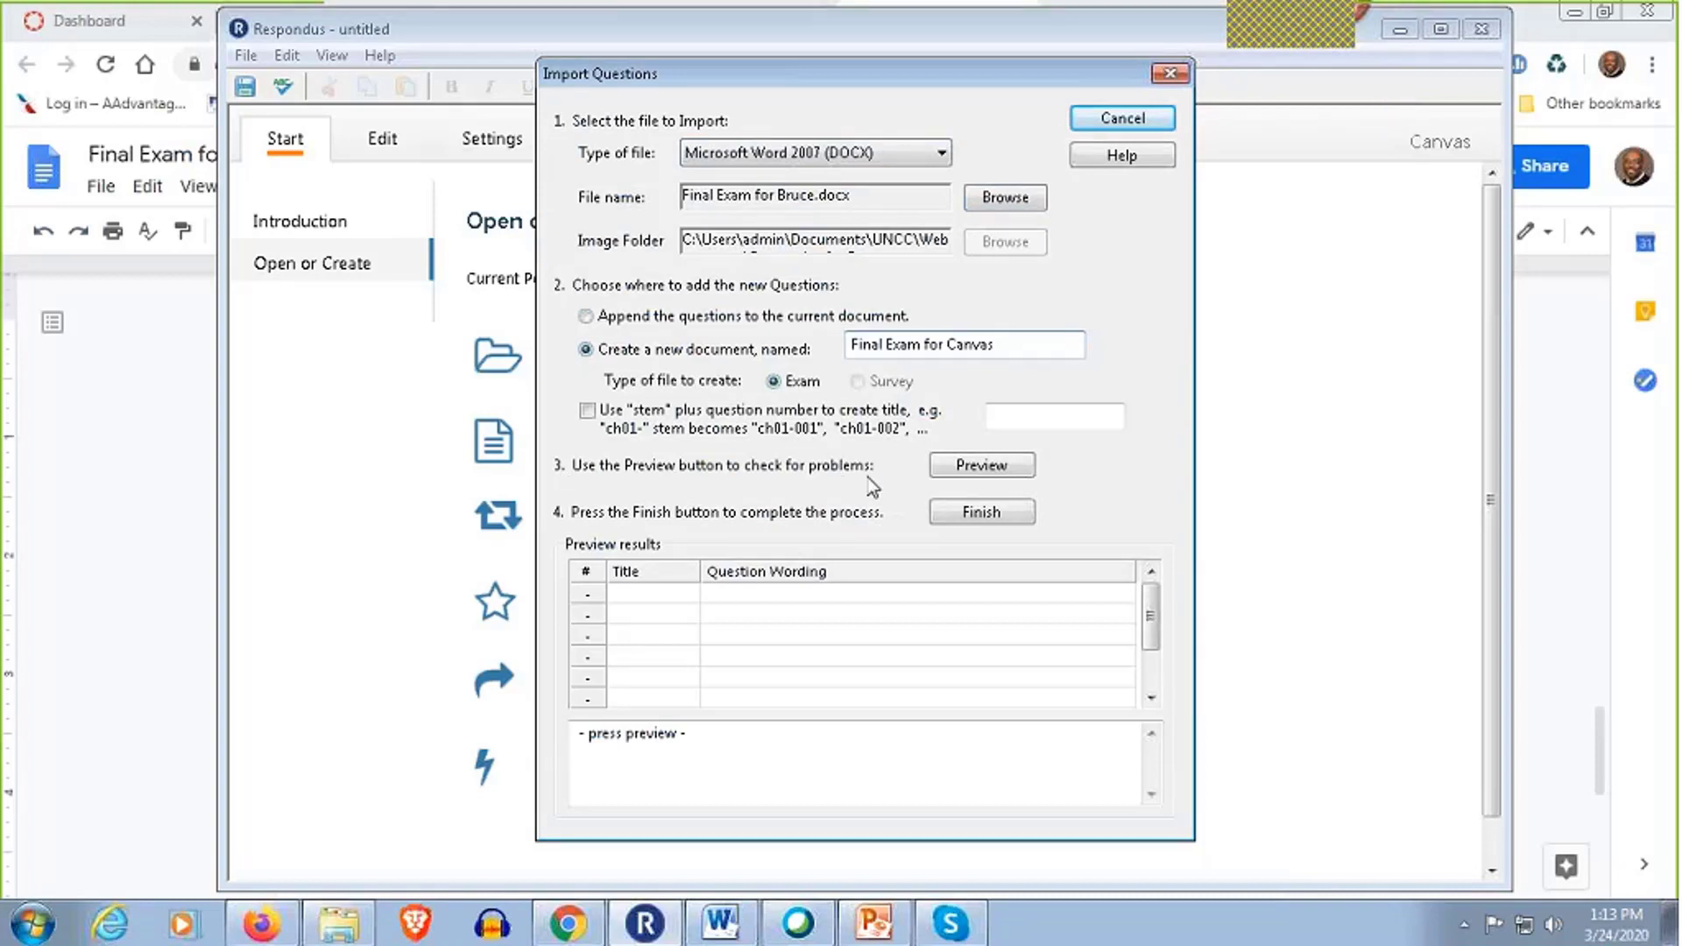
# Step: Preview the 14 imported questions and note the warning that question 8 lacks a correct answer
pyautogui.click(982, 471)
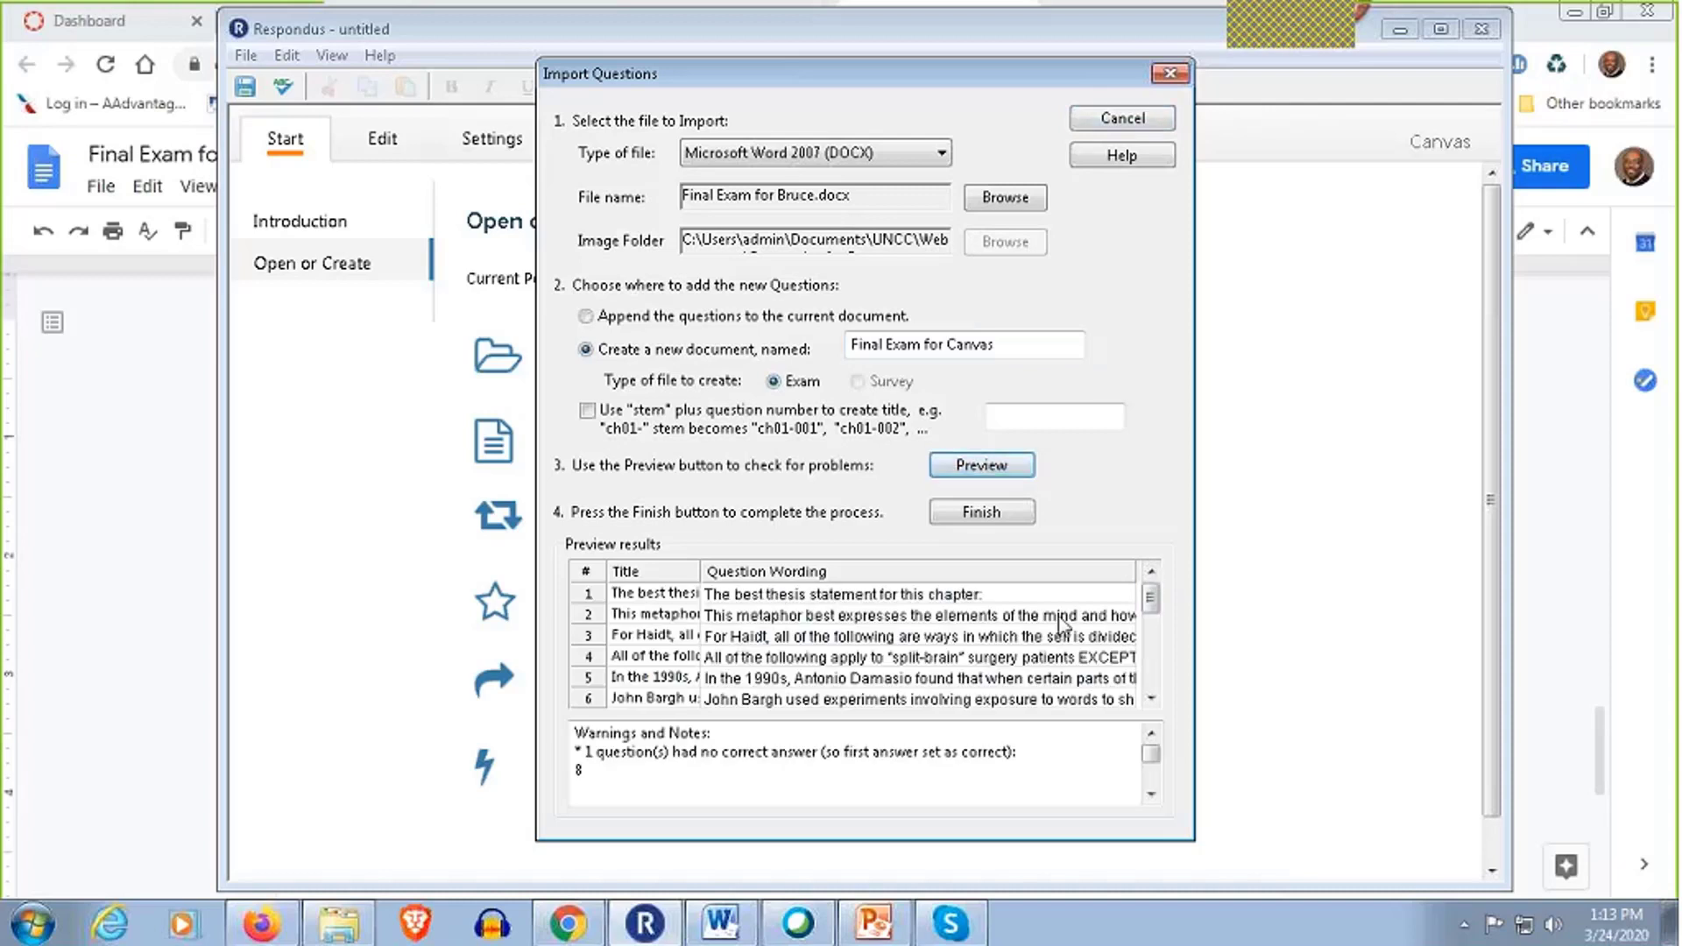
pyautogui.moveTo(1152, 604); pyautogui.dragTo(1153, 686)
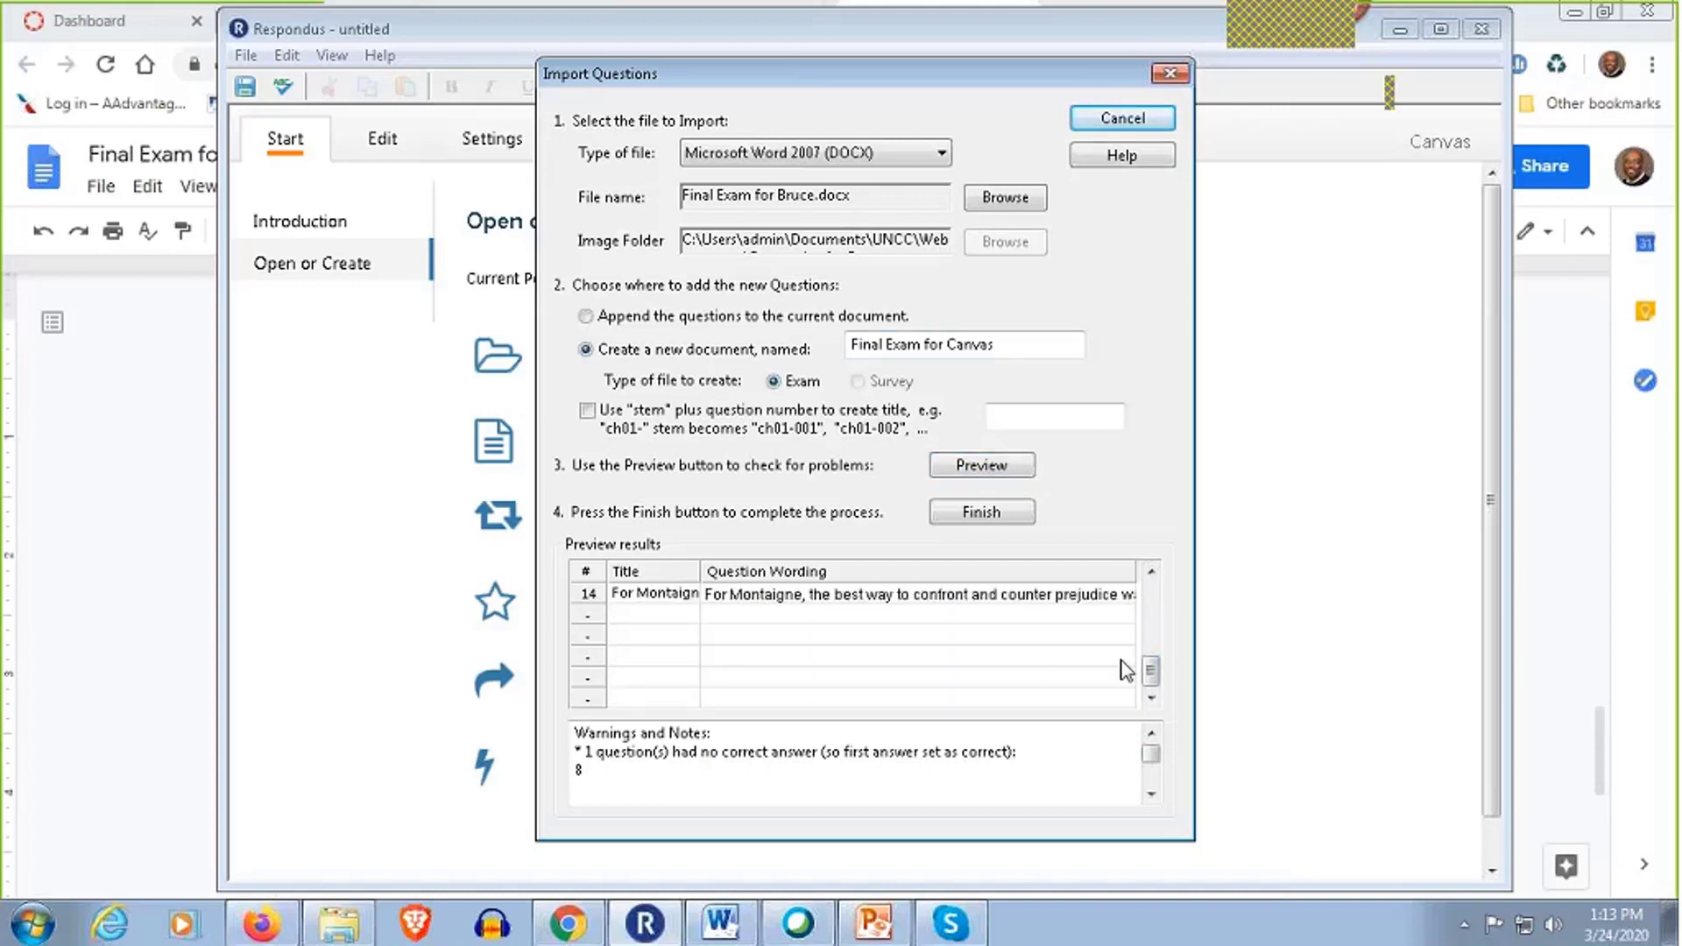
pyautogui.scroll(5, 766, 787)
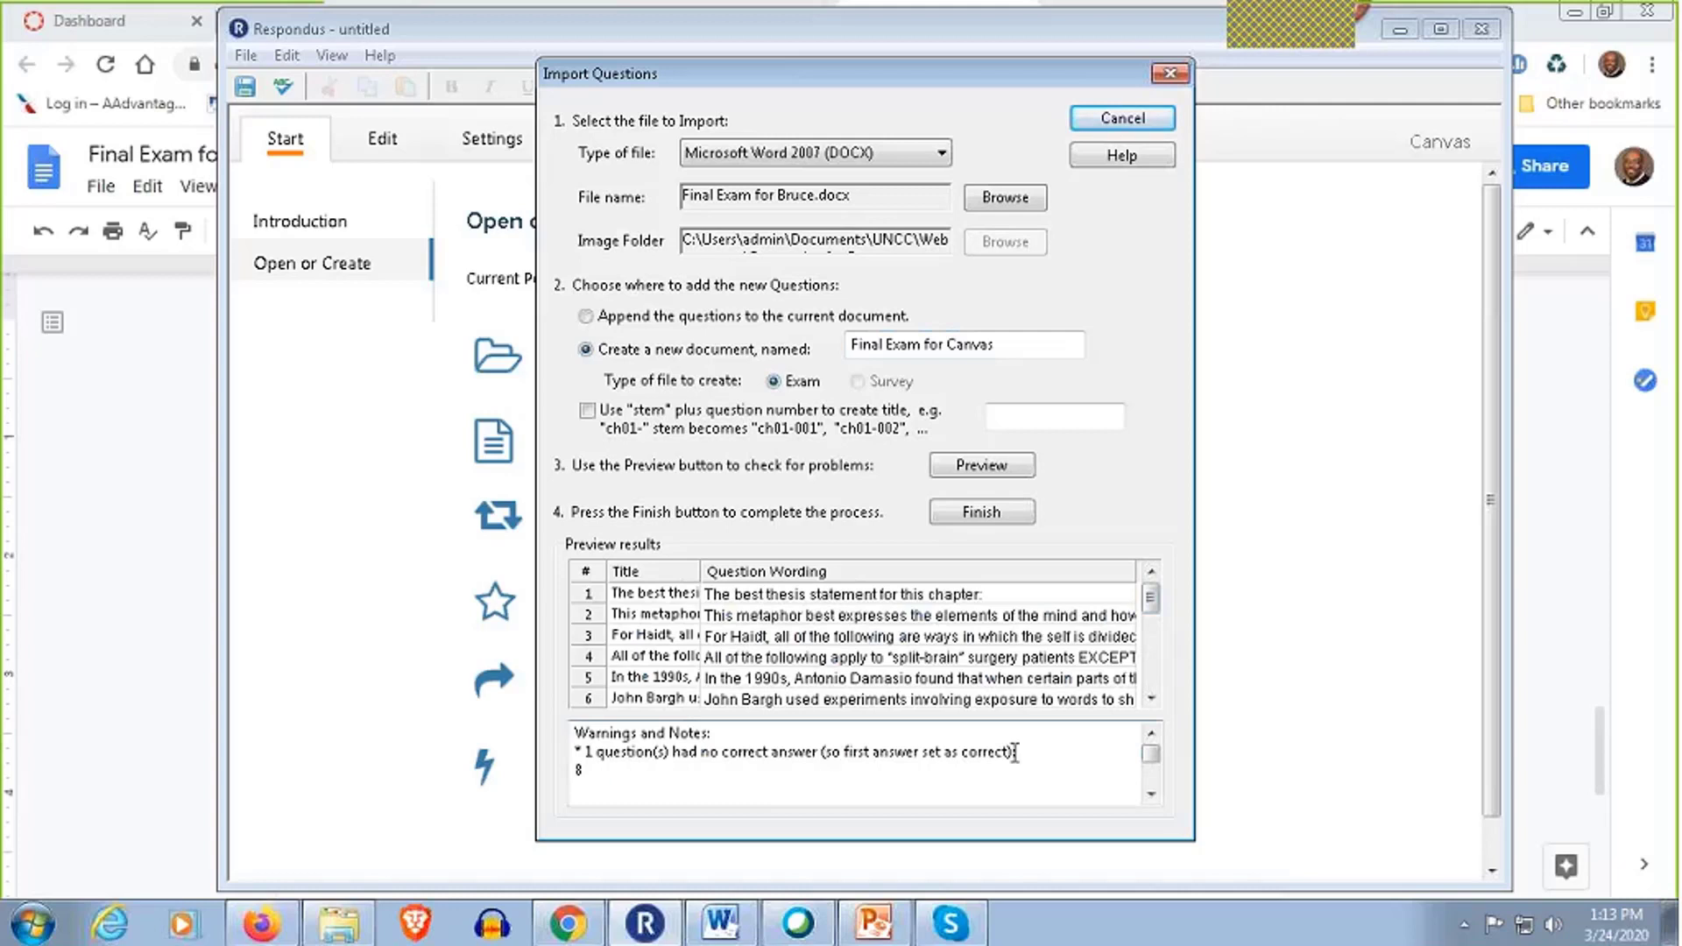
pyautogui.doubleClick(578, 769)
pyautogui.click(730, 933)
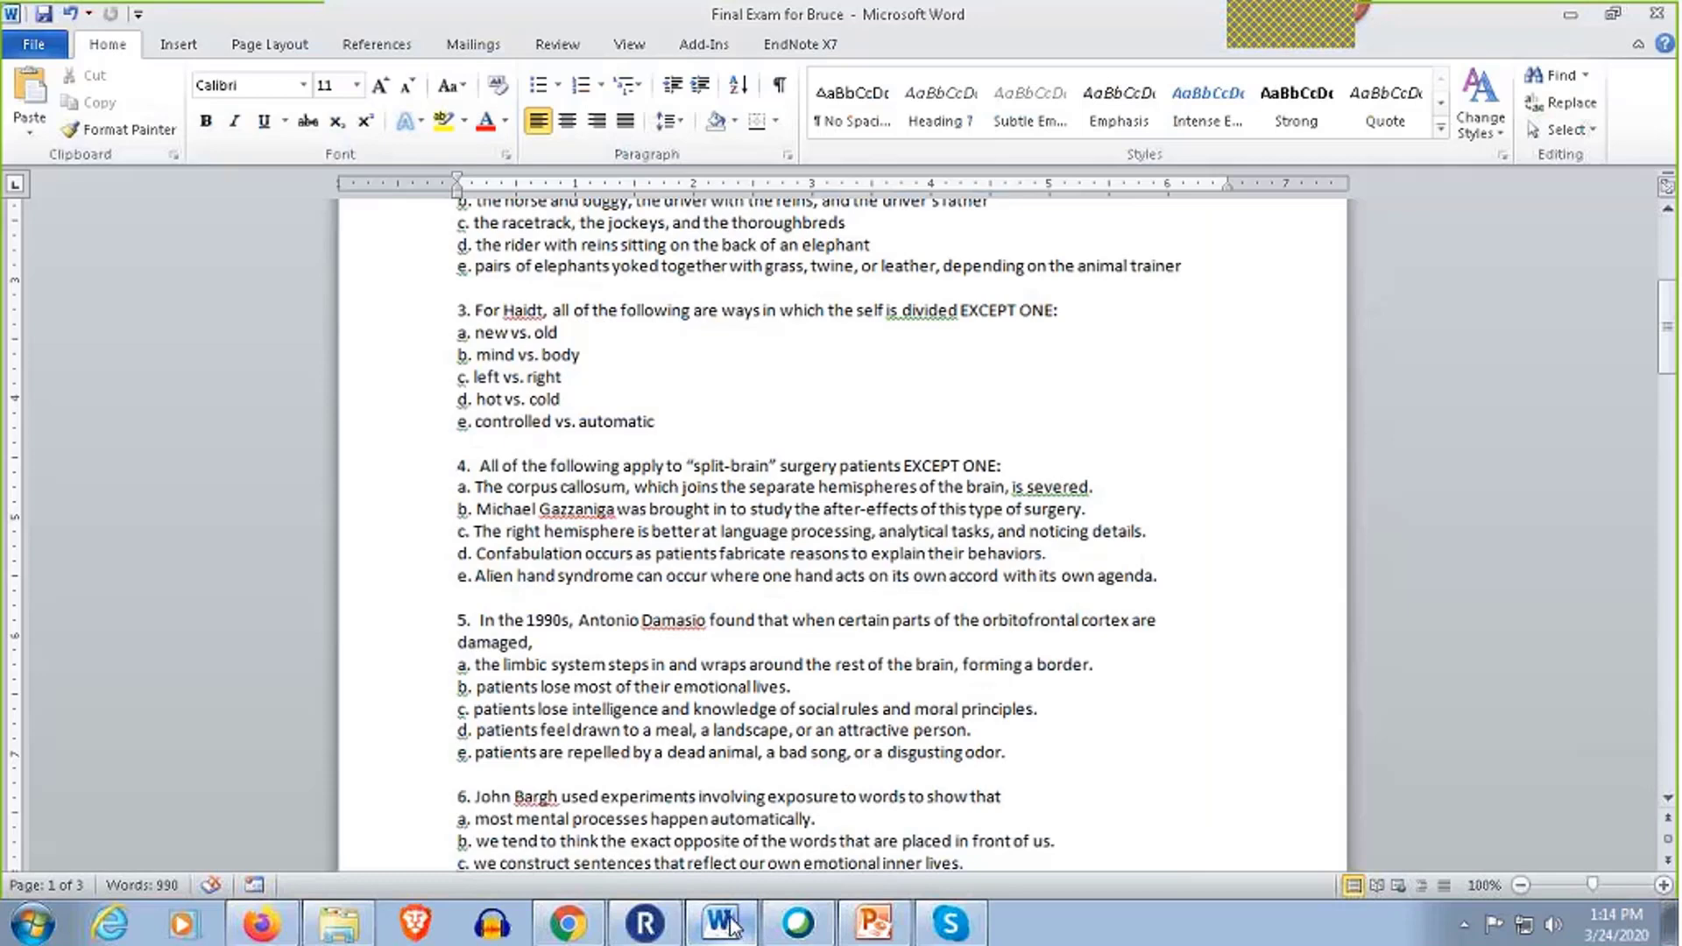
# Step: Find question 8 in Word, then cancel the Respondus Import Questions dialog
pyautogui.scroll(-3, 866, 532)
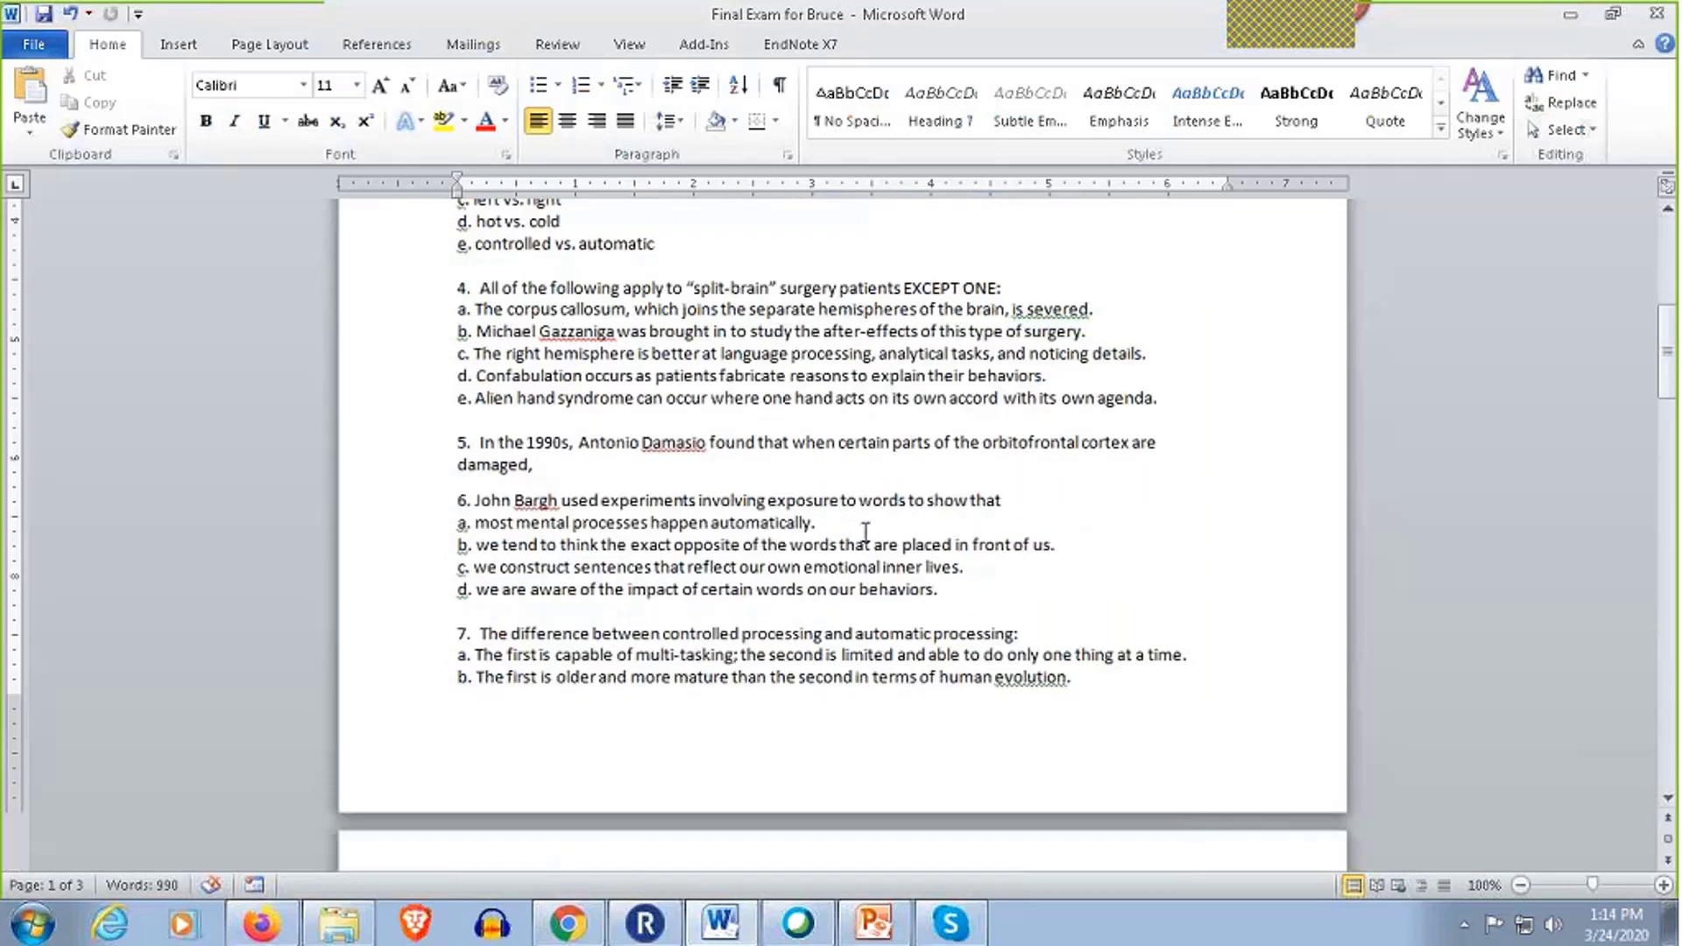
pyautogui.scroll(-8, 865, 532)
pyautogui.scroll(-3, 866, 531)
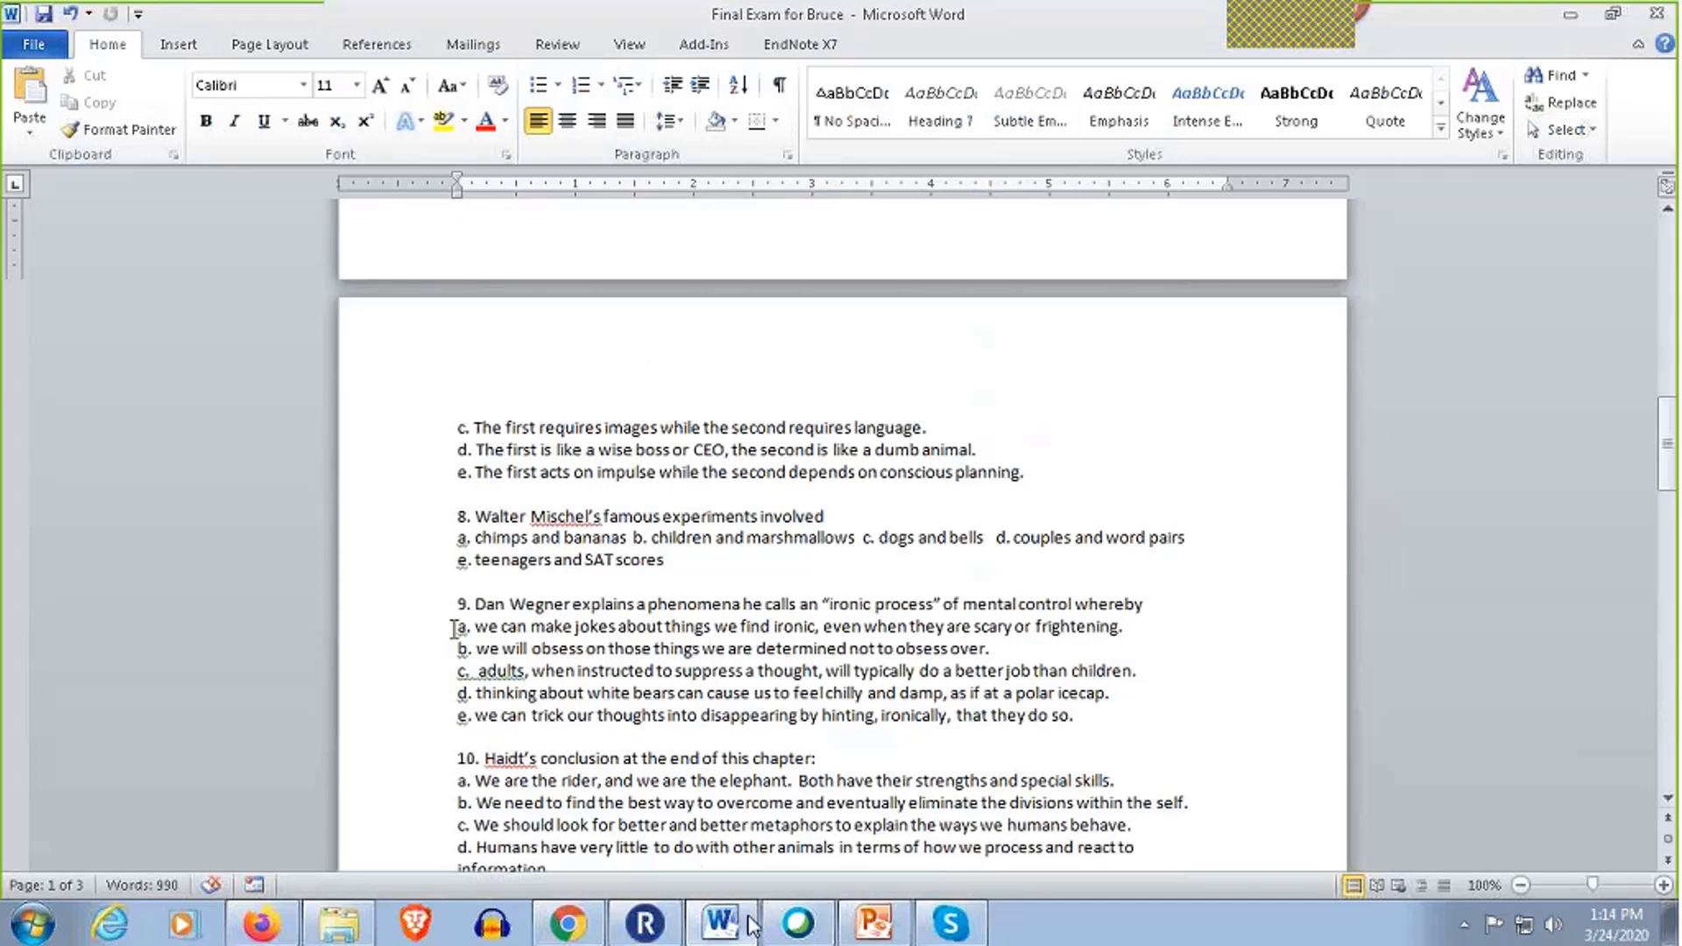
pyautogui.click(645, 924)
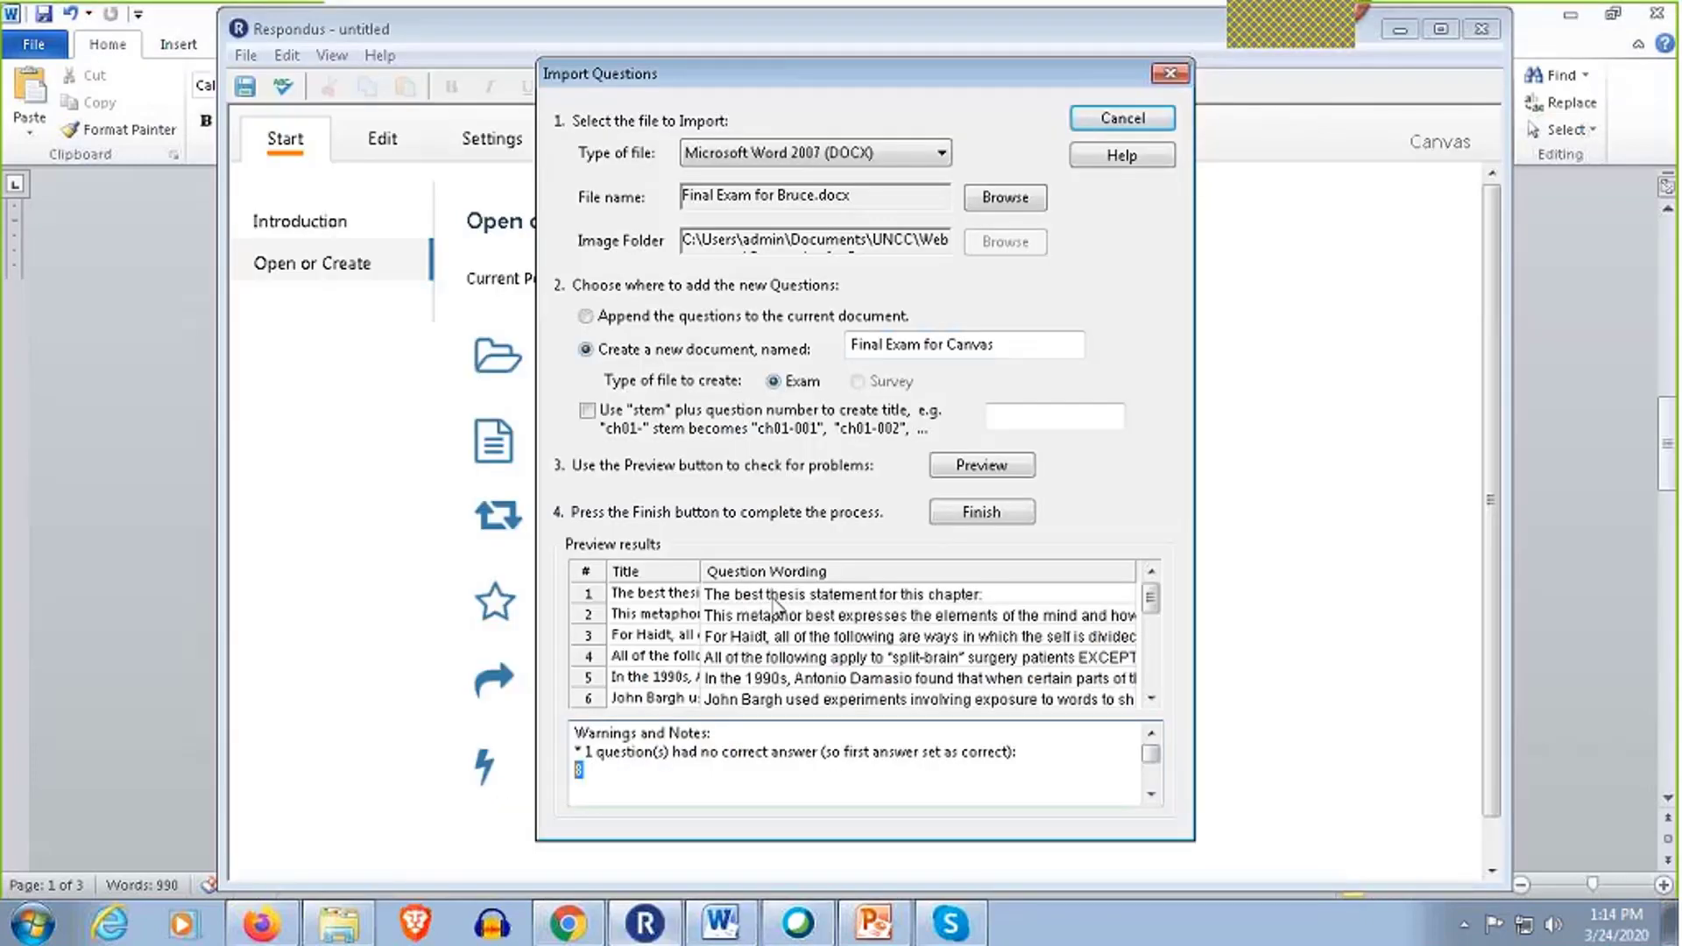
pyautogui.click(1122, 118)
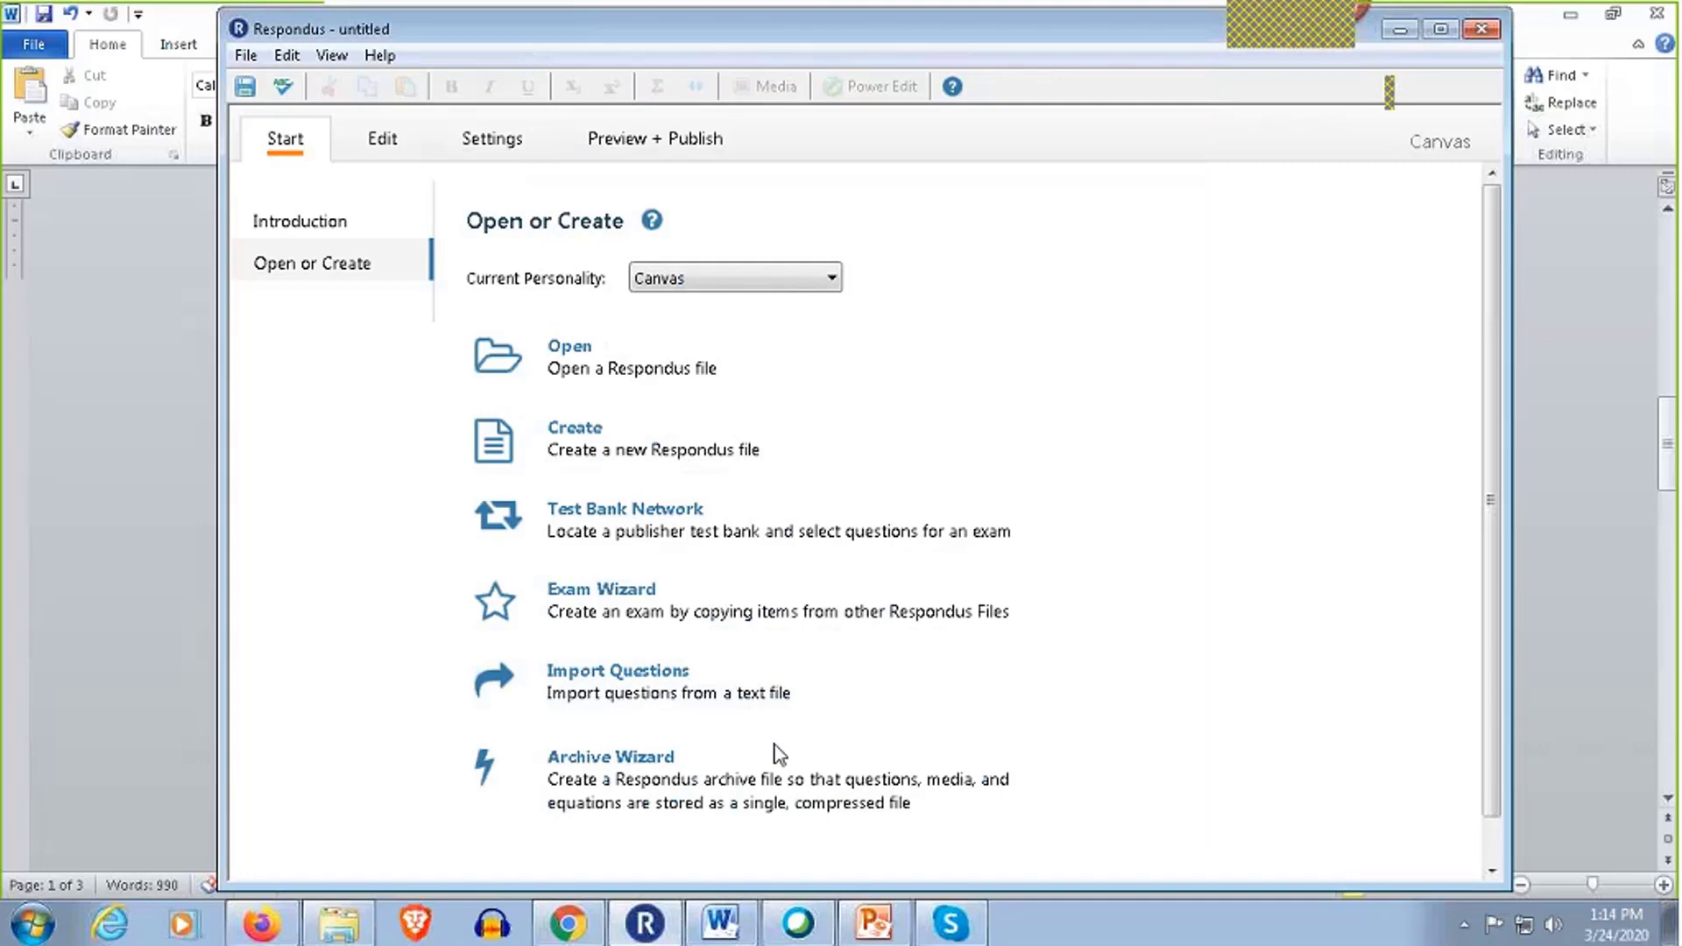
# Step: Move question 8's answers b, c and d onto separate lines in Word, then return to Respondus
pyautogui.click(720, 923)
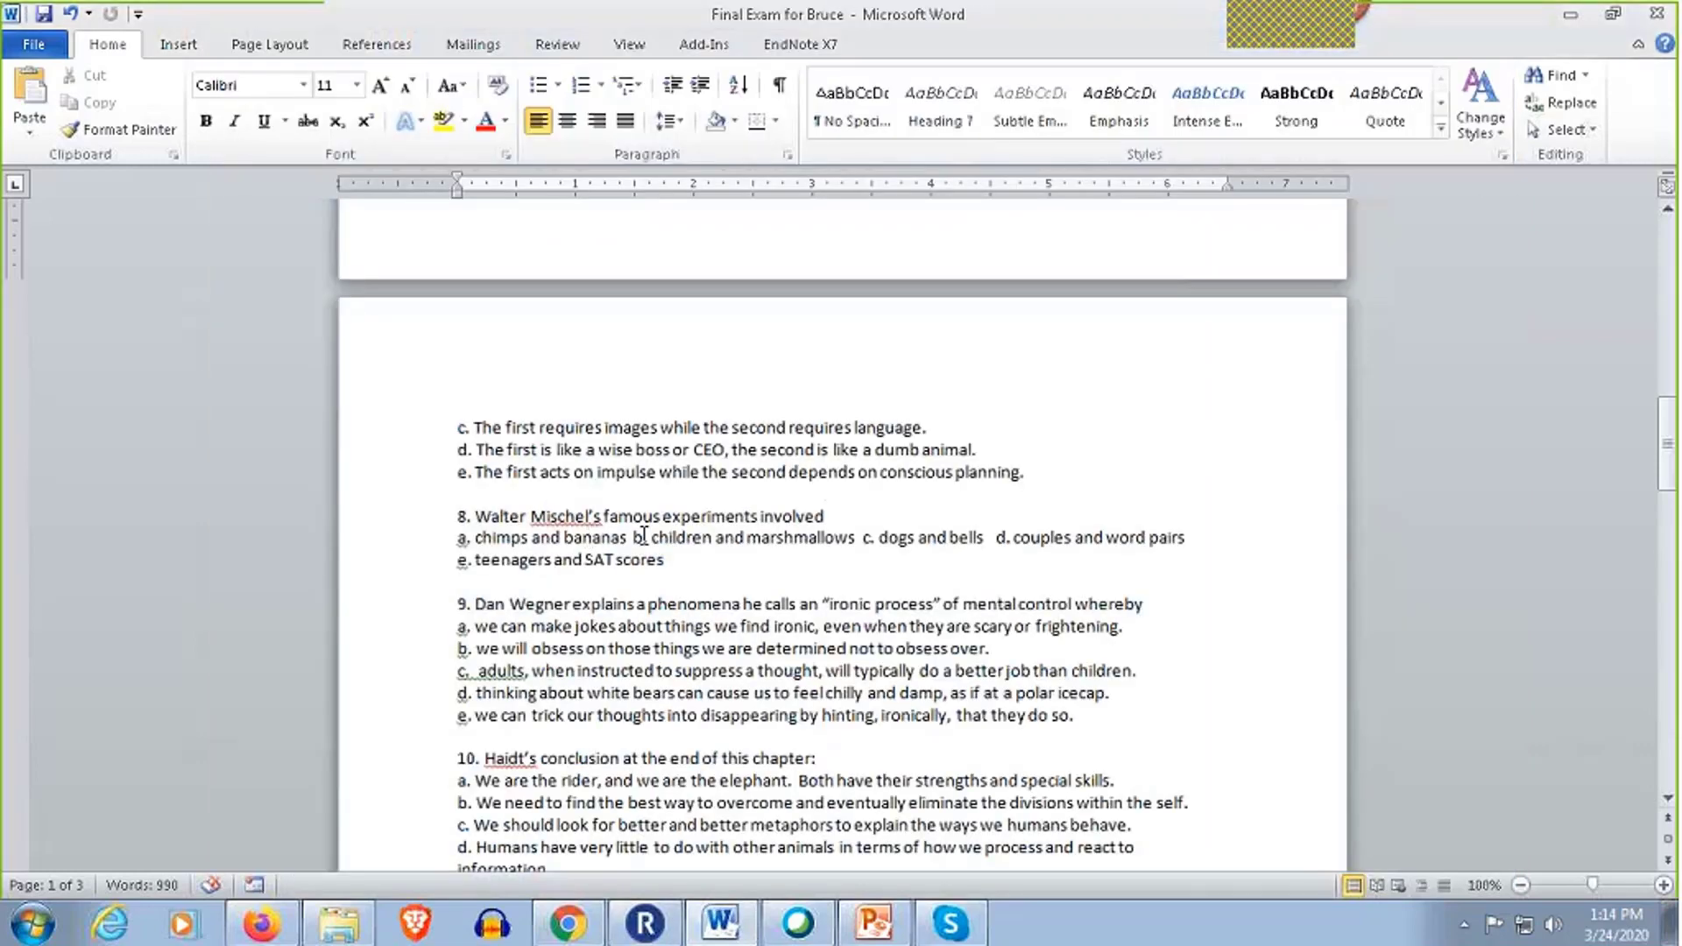
pyautogui.click(636, 536)
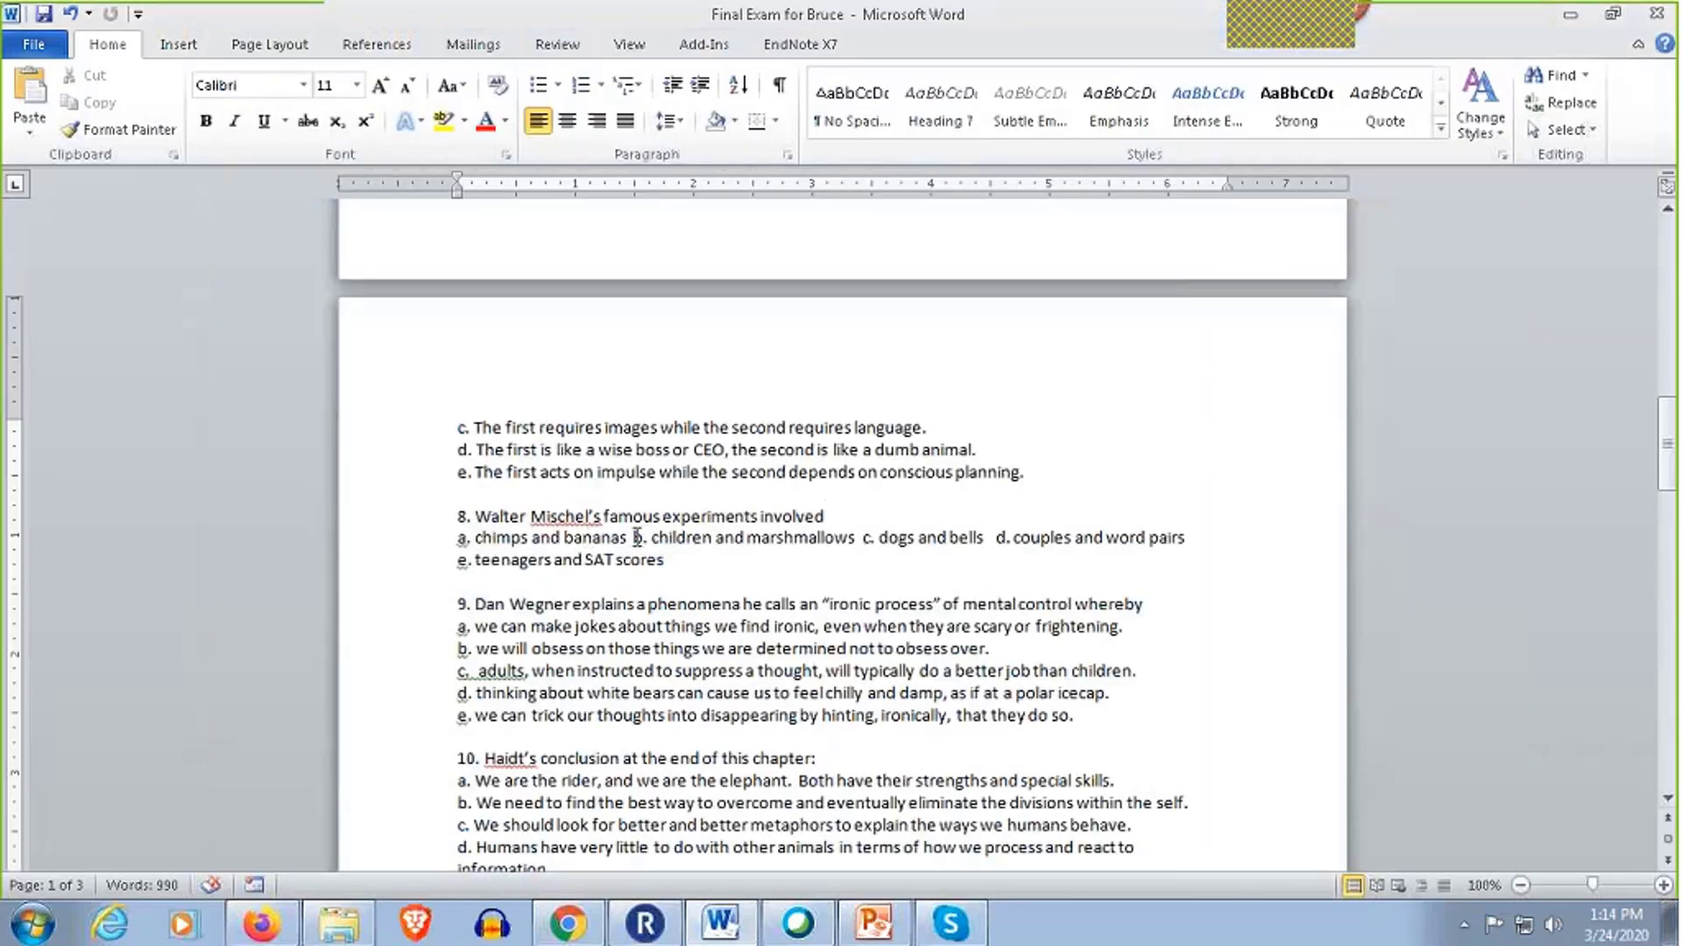
pyautogui.press('Return')
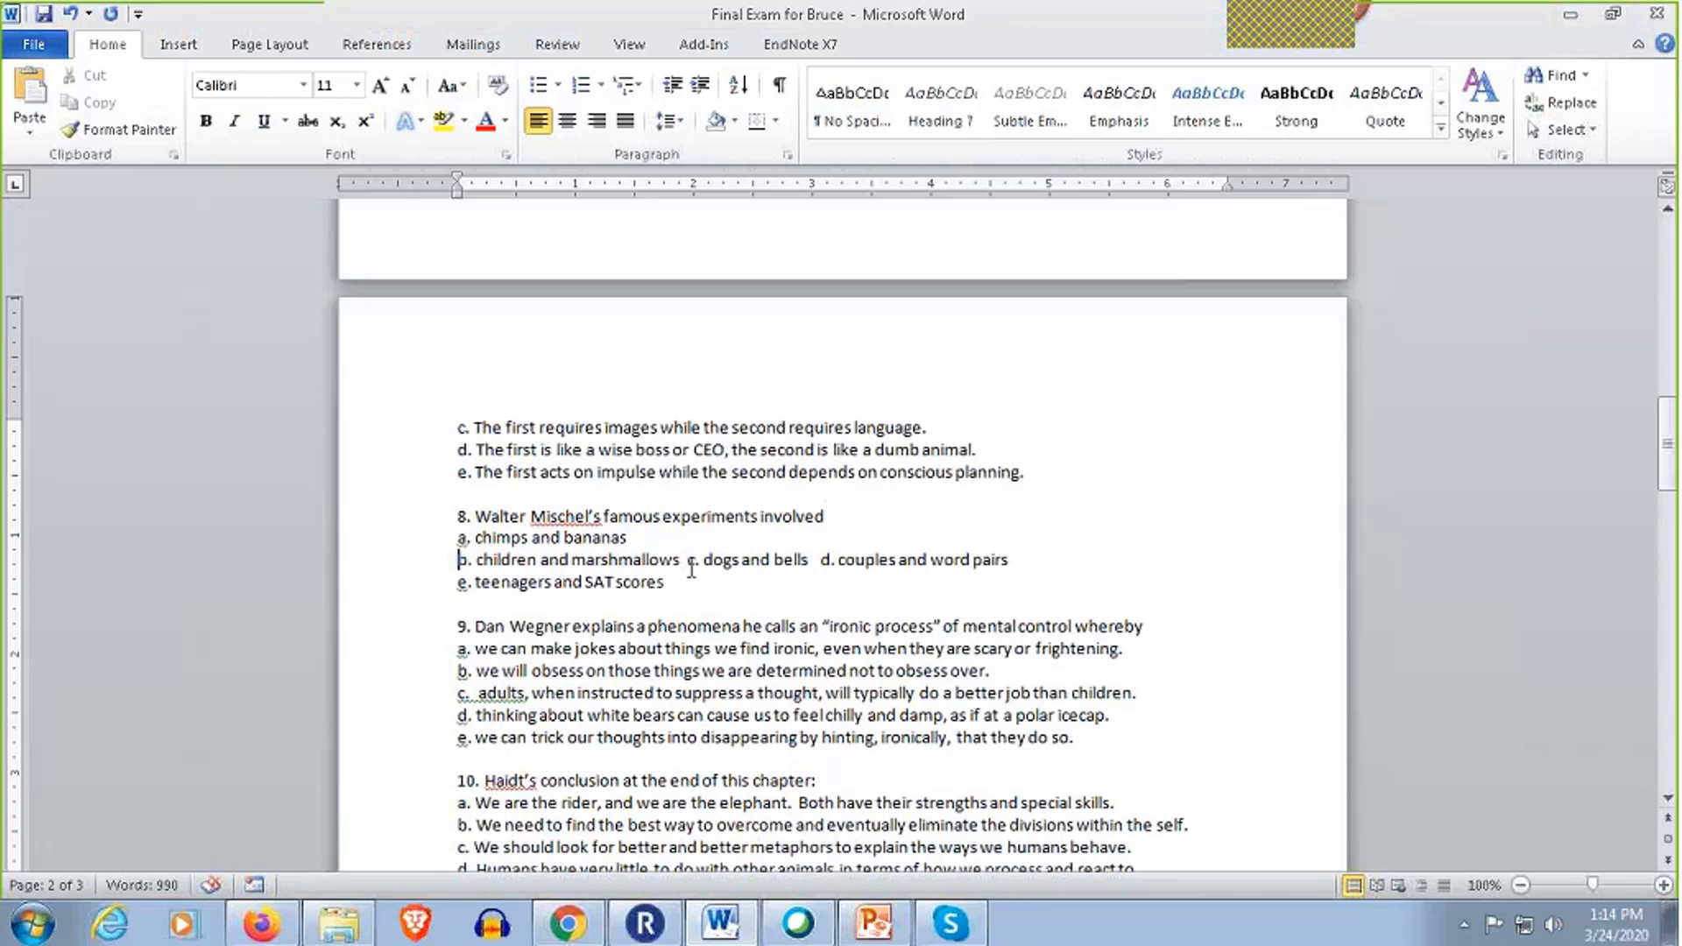
pyautogui.click(691, 567)
pyautogui.press('Return')
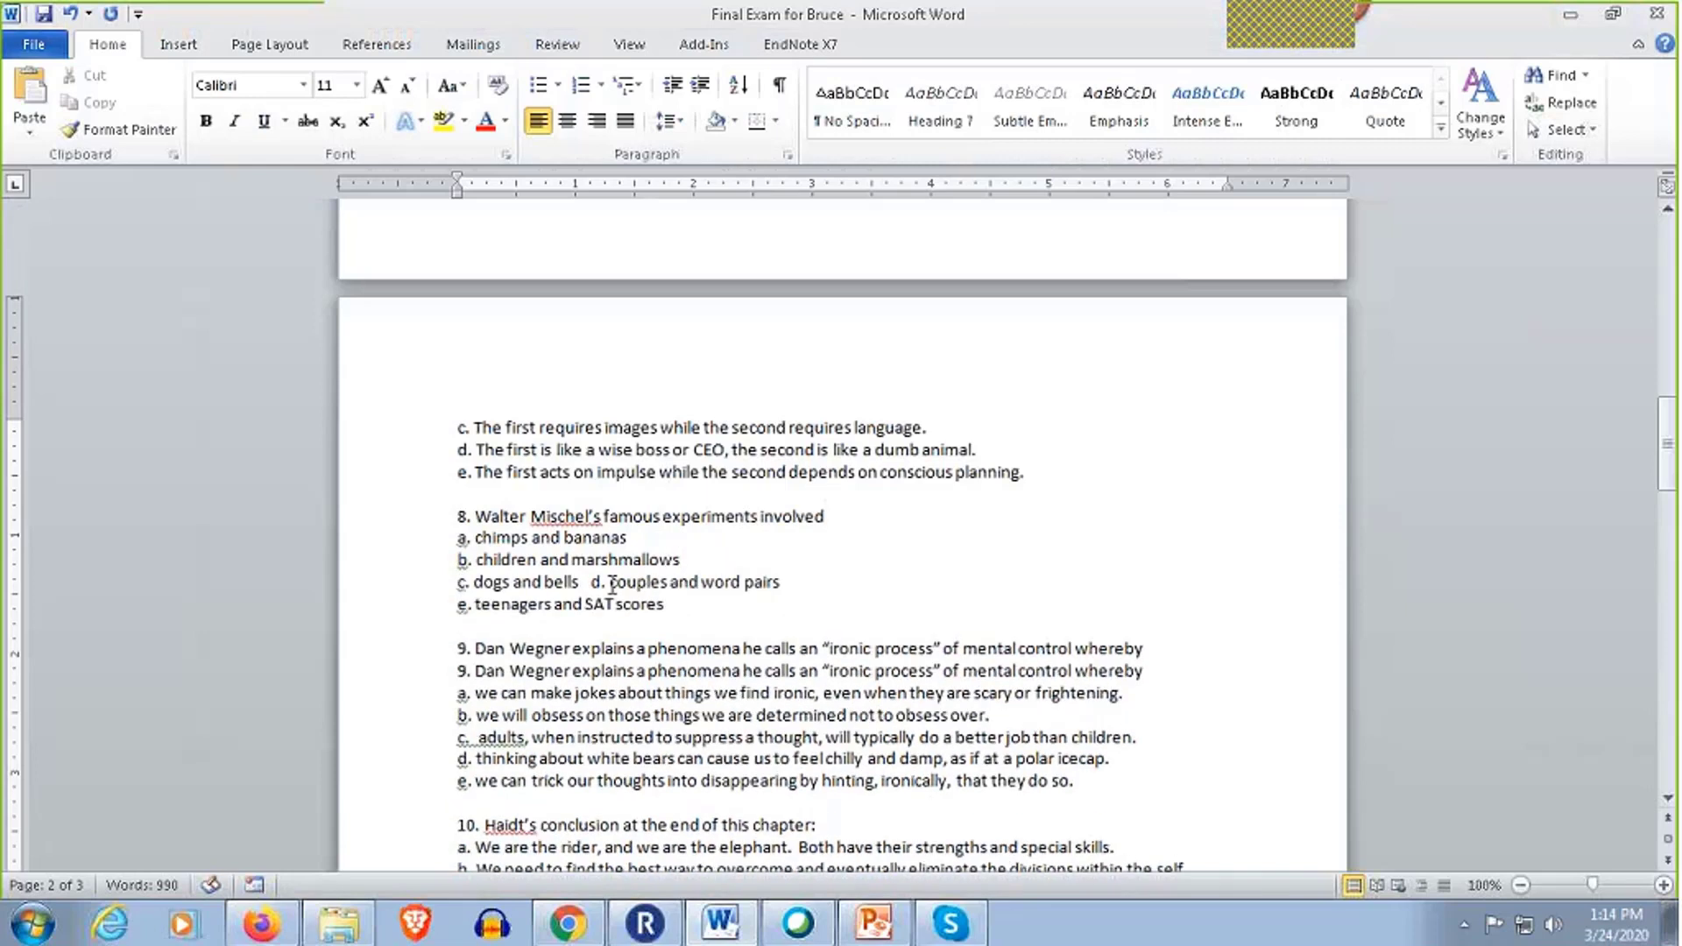
pyautogui.click(591, 582)
pyautogui.press('Return')
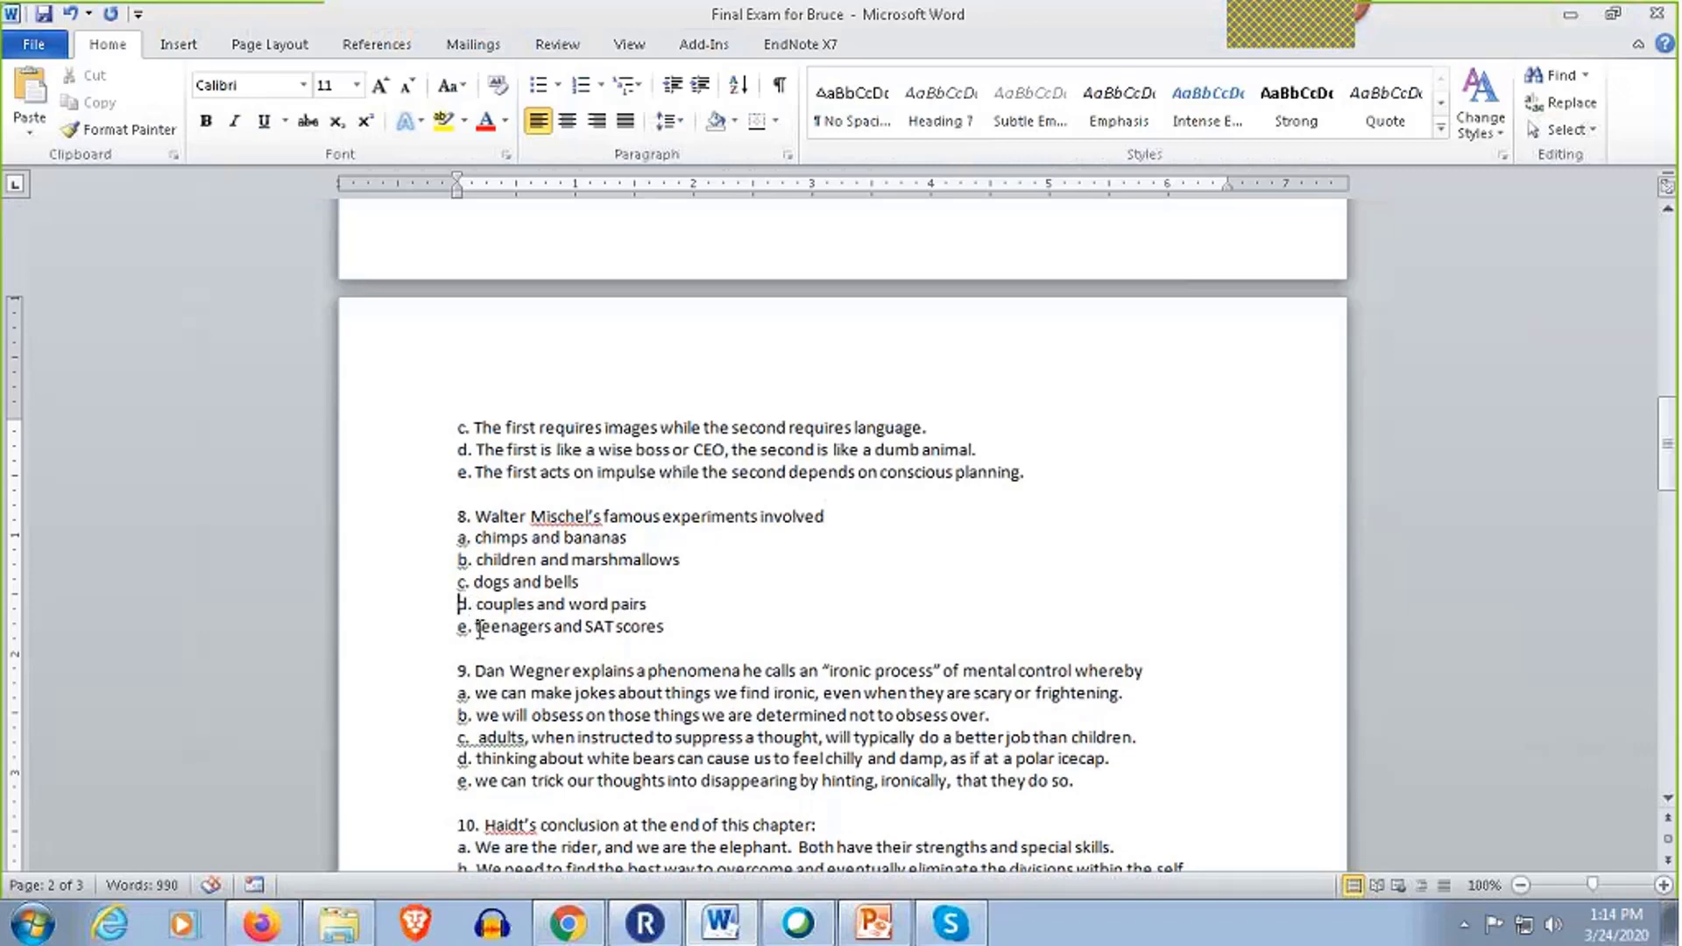
pyautogui.scroll(-3, 480, 629)
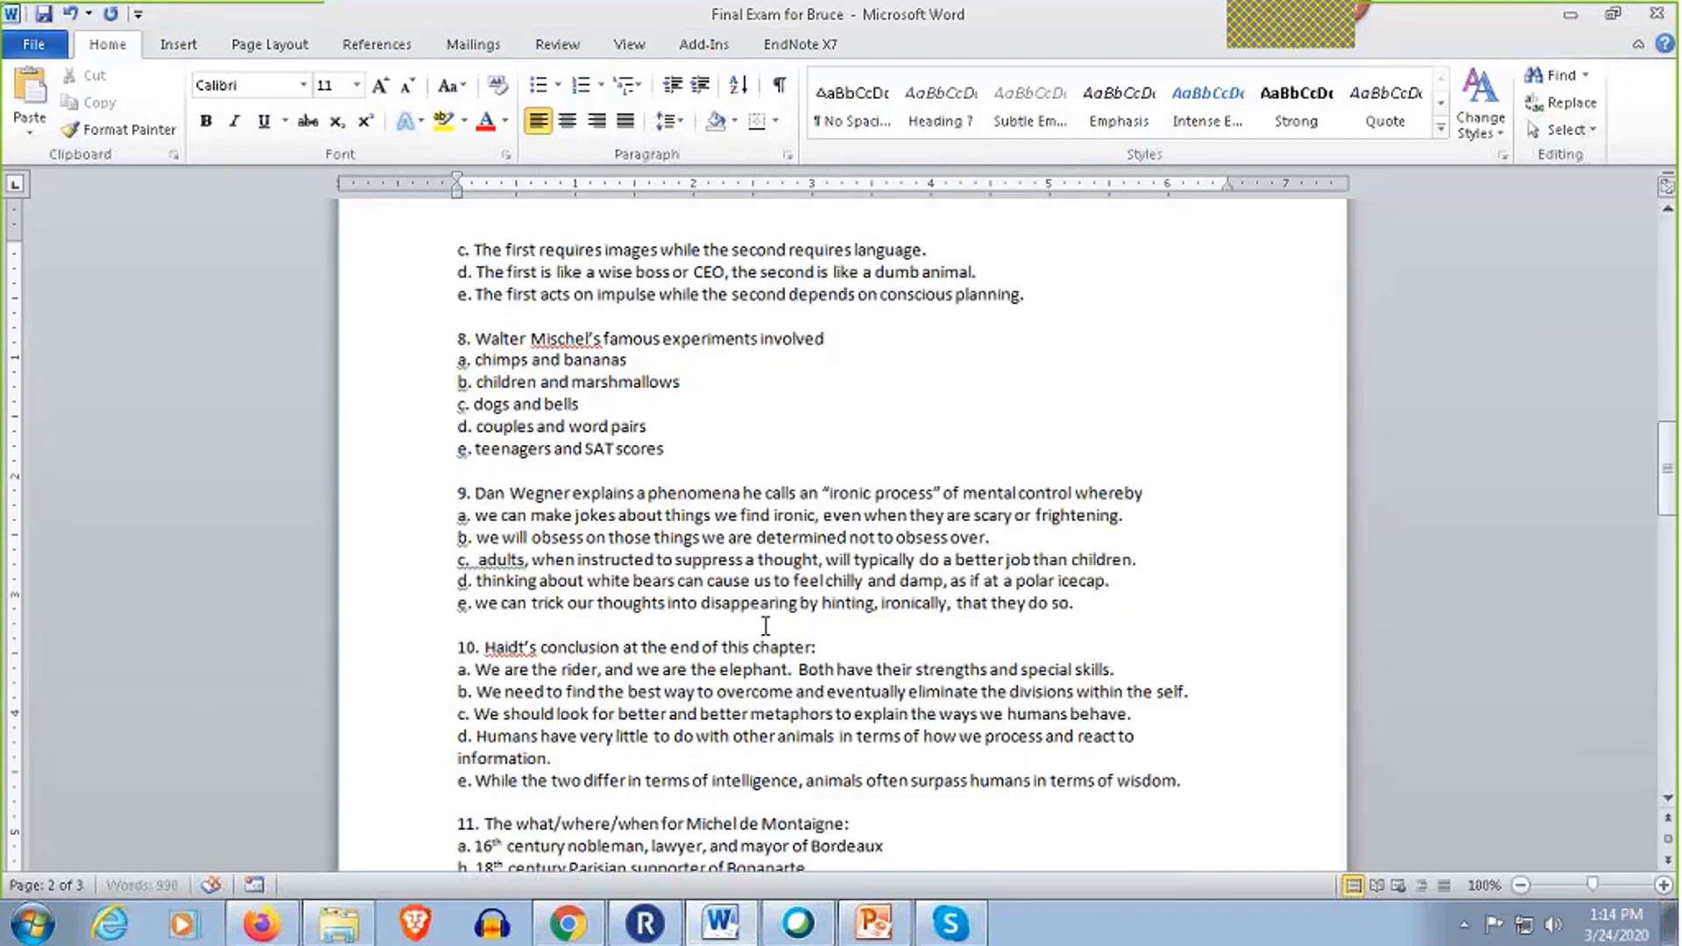
pyautogui.scroll(-7, 764, 626)
pyautogui.scroll(12, 765, 620)
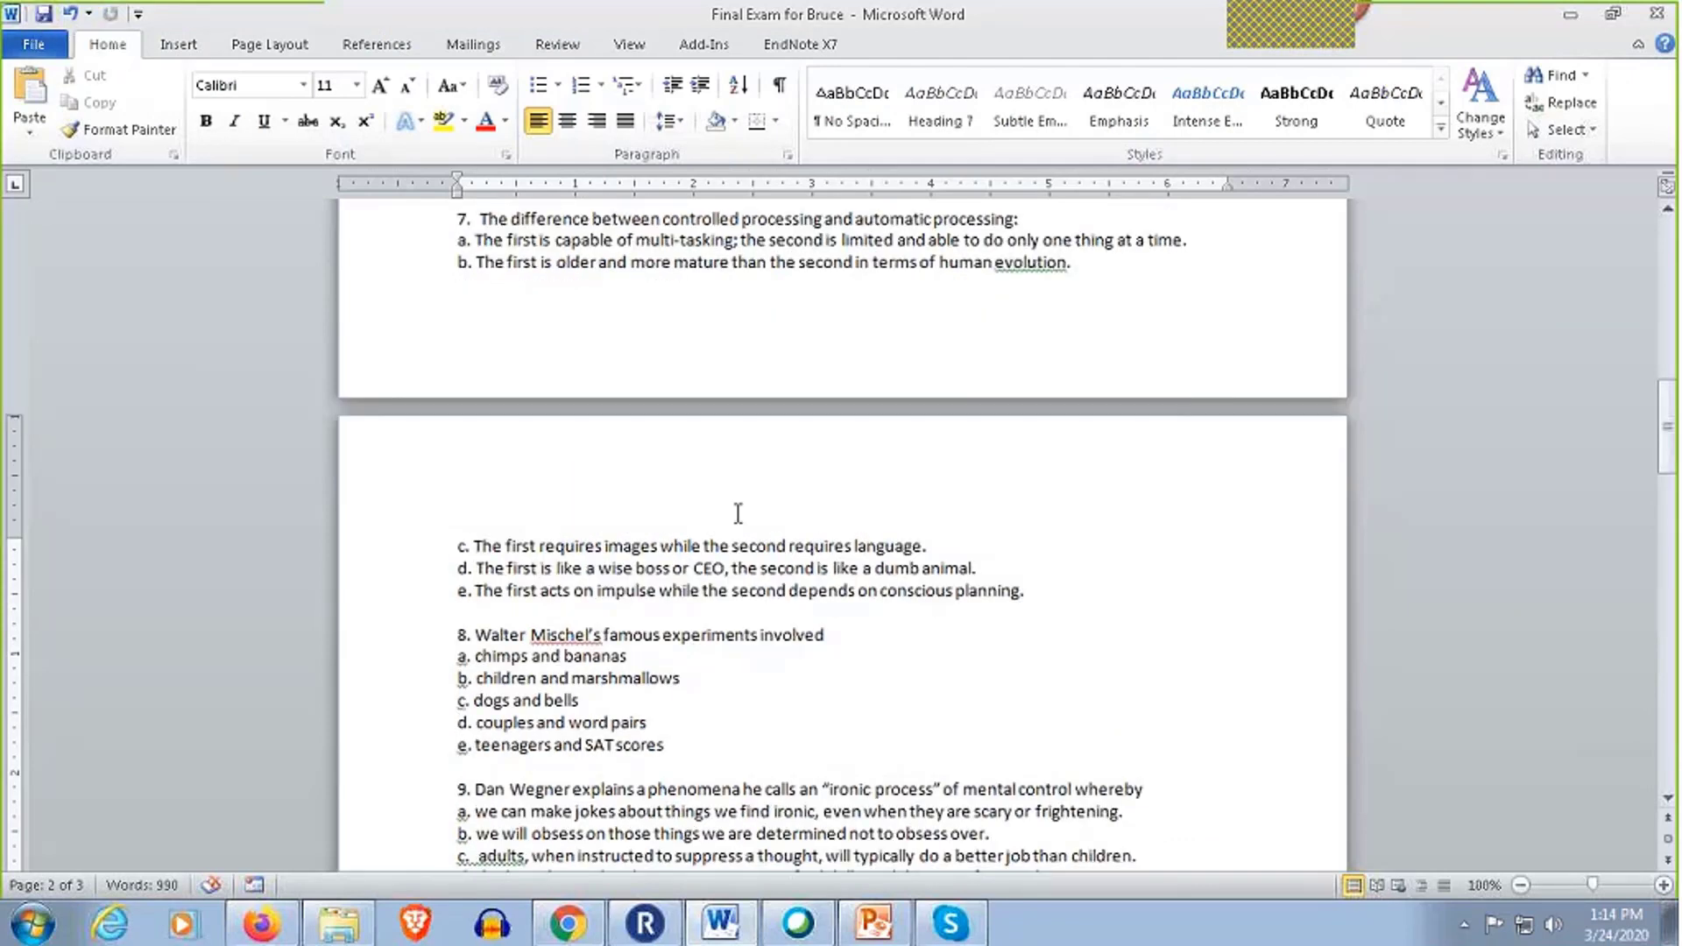
pyautogui.click(645, 923)
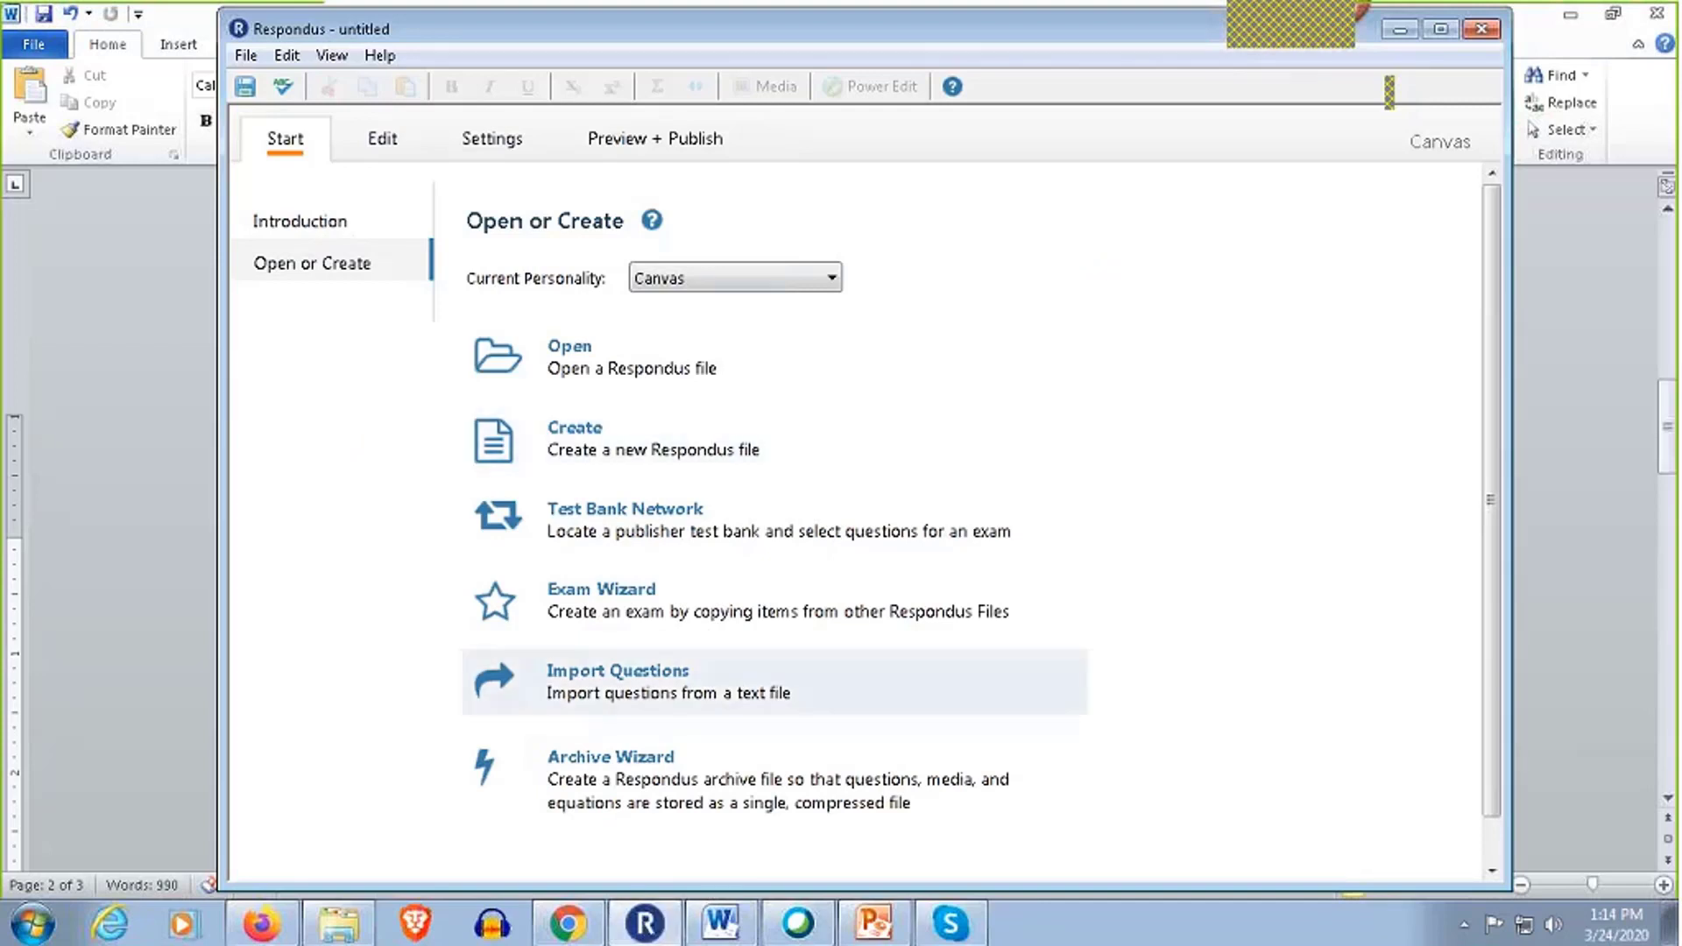
# Step: Re-import Final Exam for Bruce.docx as DOCX into a new exam 'Final Exam in Canvas' and preview it
pyautogui.click(685, 690)
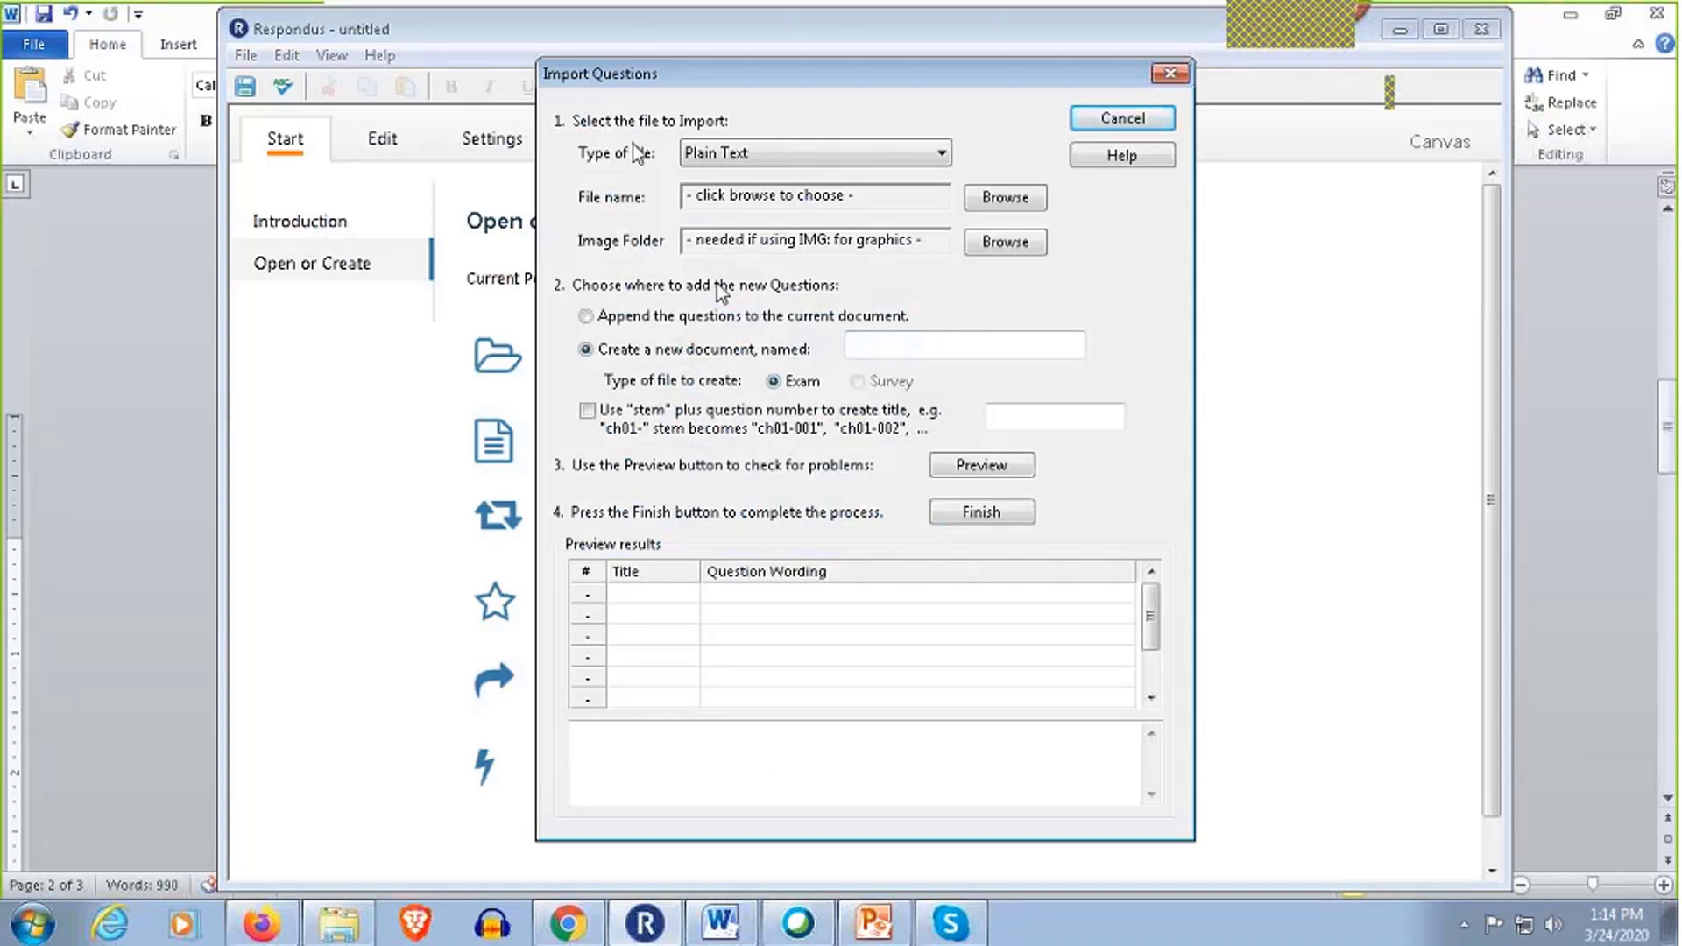
pyautogui.click(942, 155)
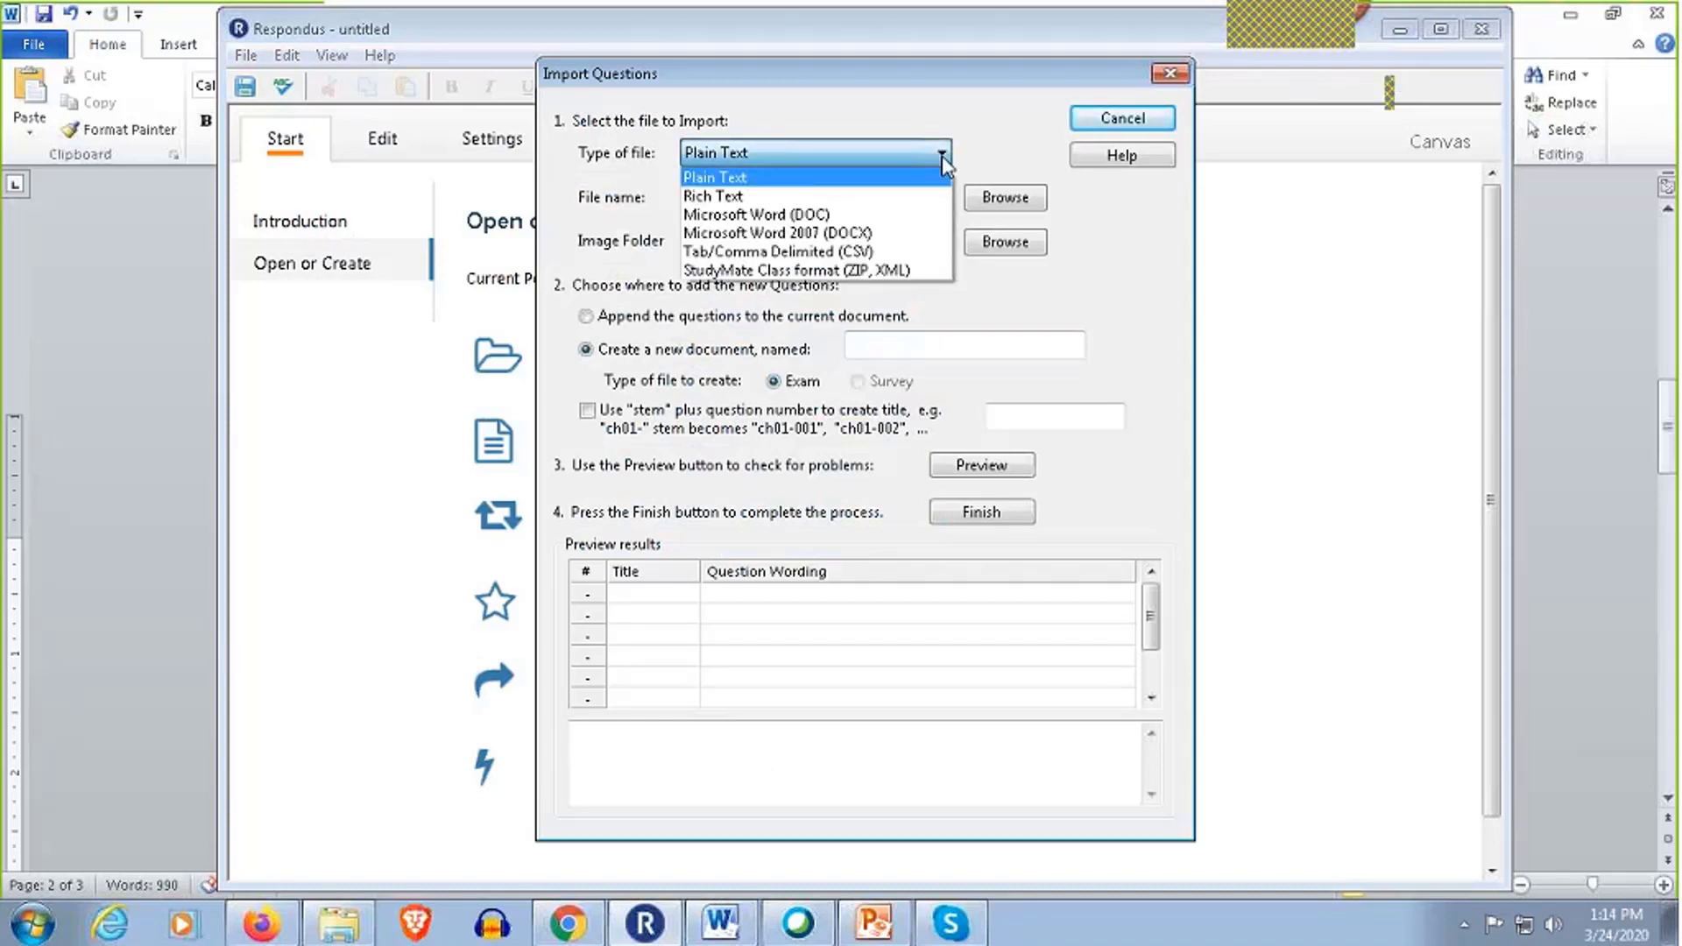
pyautogui.click(885, 233)
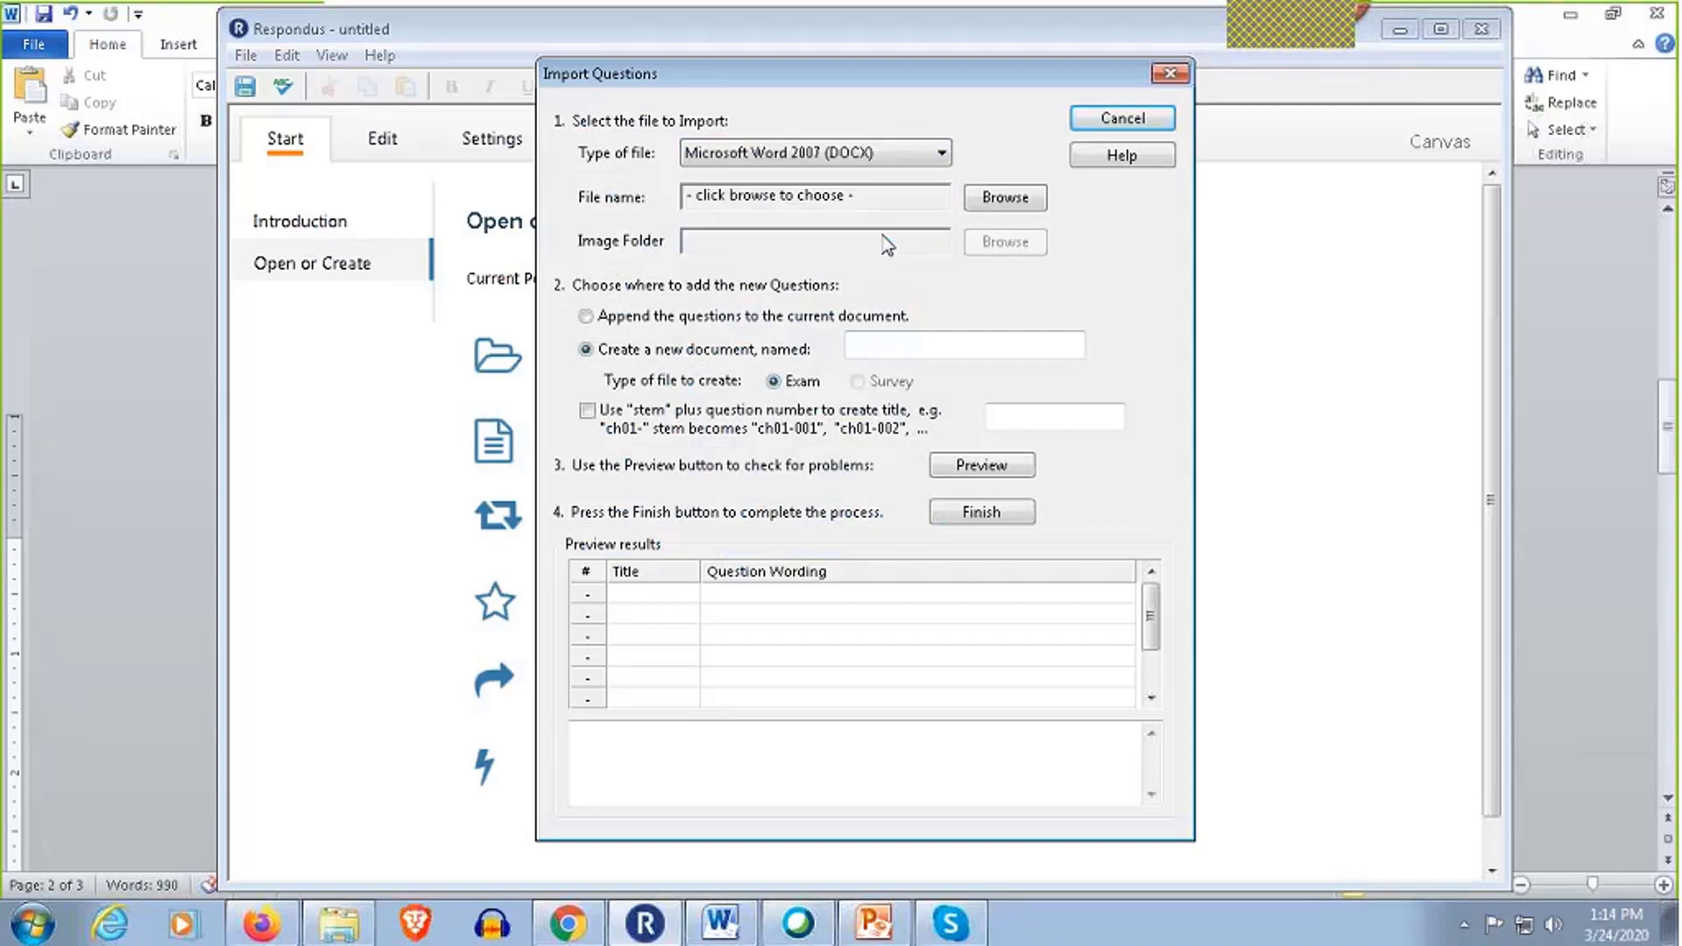
pyautogui.click(1014, 198)
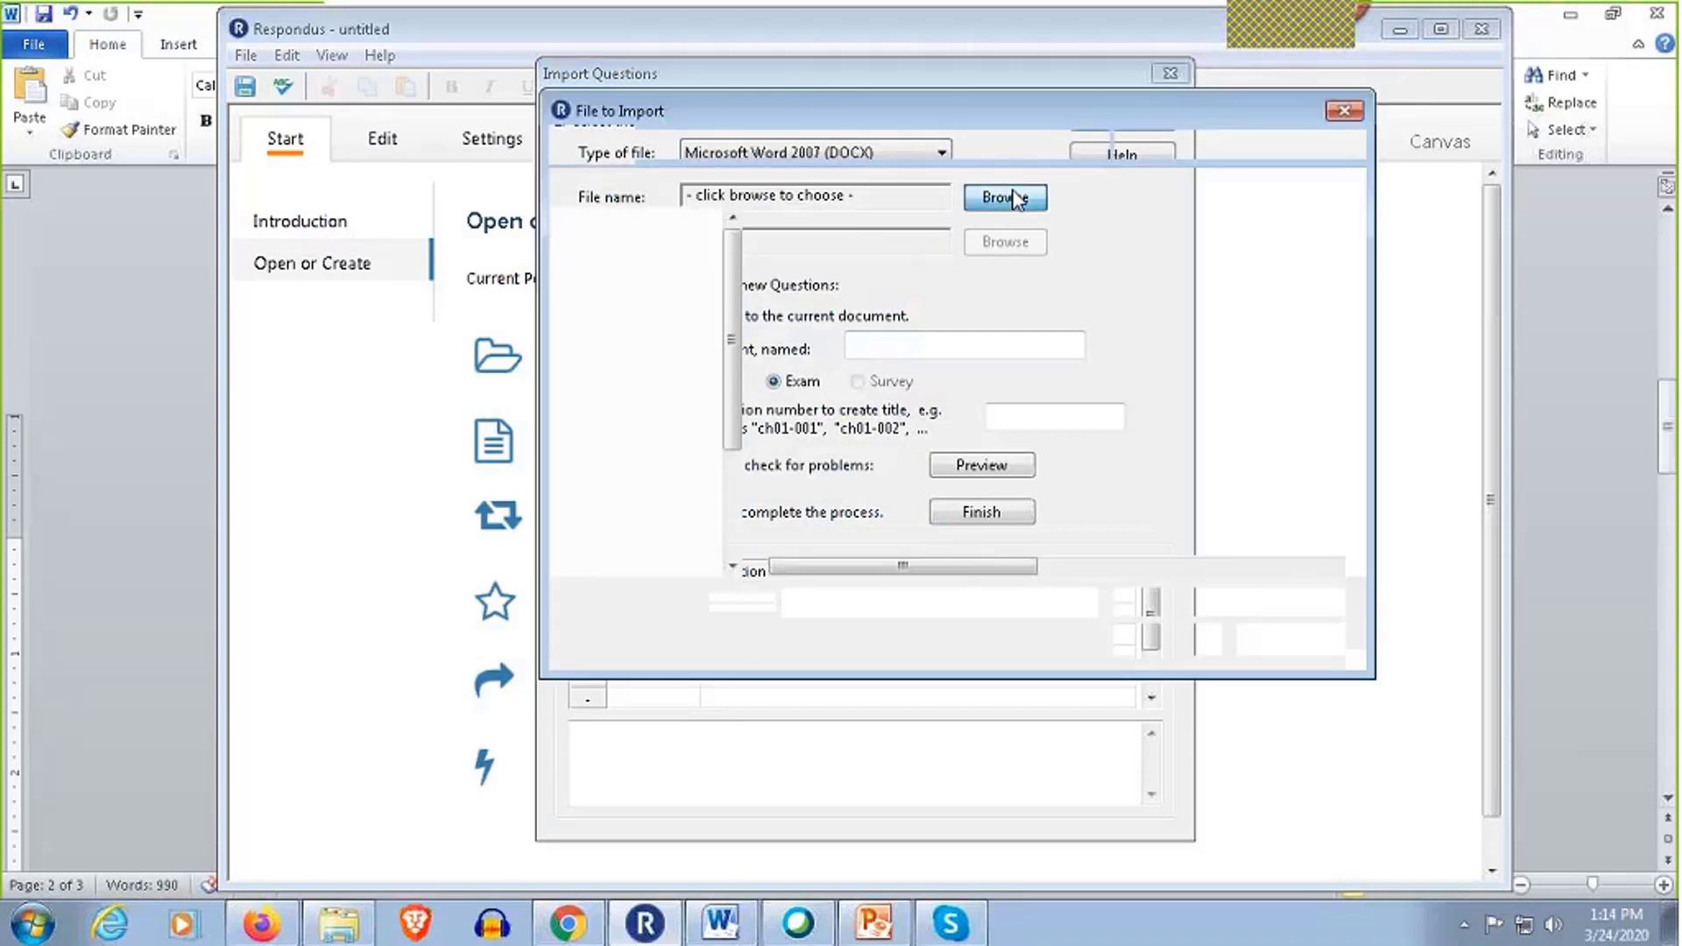
pyautogui.click(1158, 639)
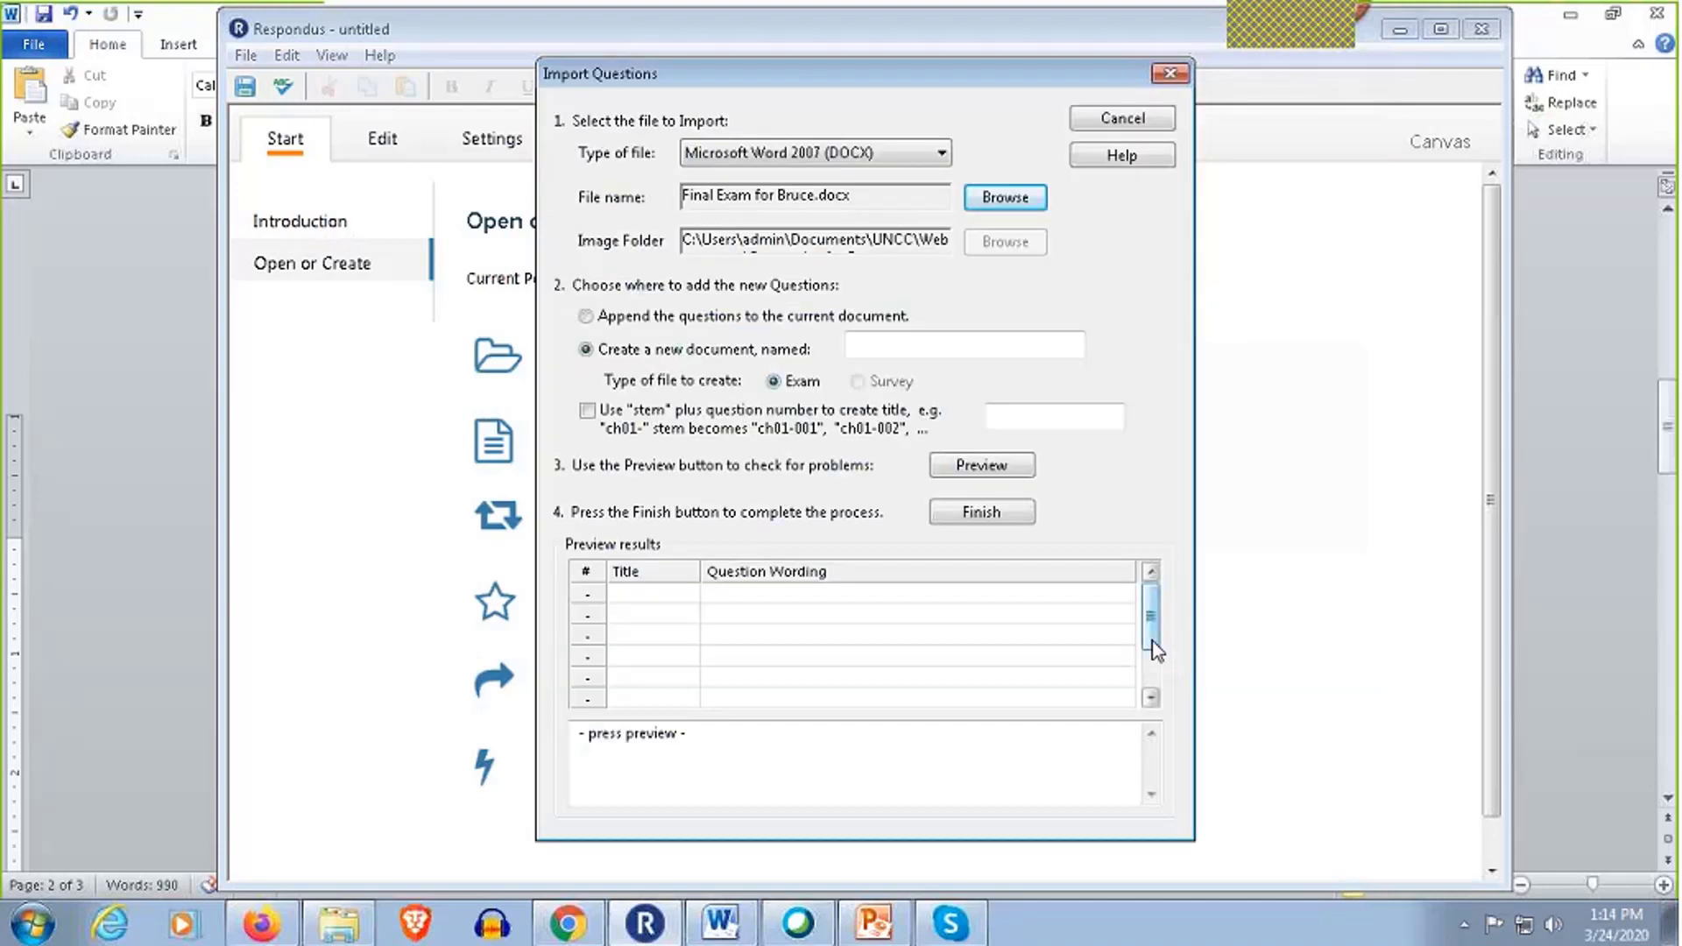
pyautogui.click(906, 353)
pyautogui.write('Fin')
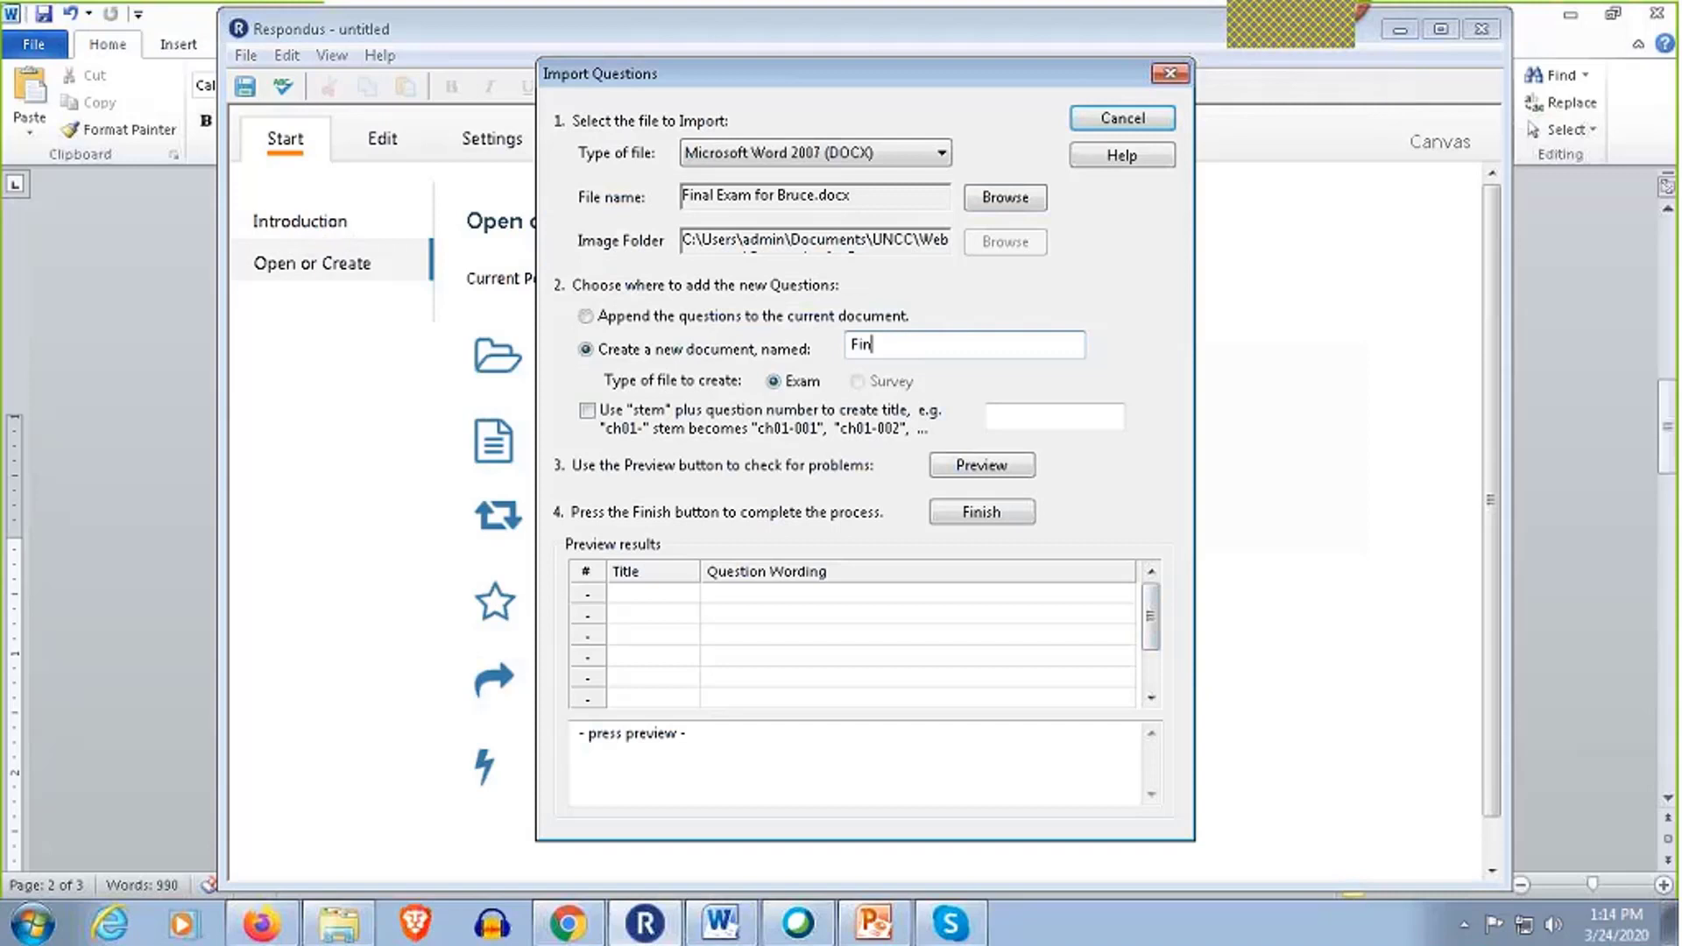
pyautogui.write('al Exam in Canva')
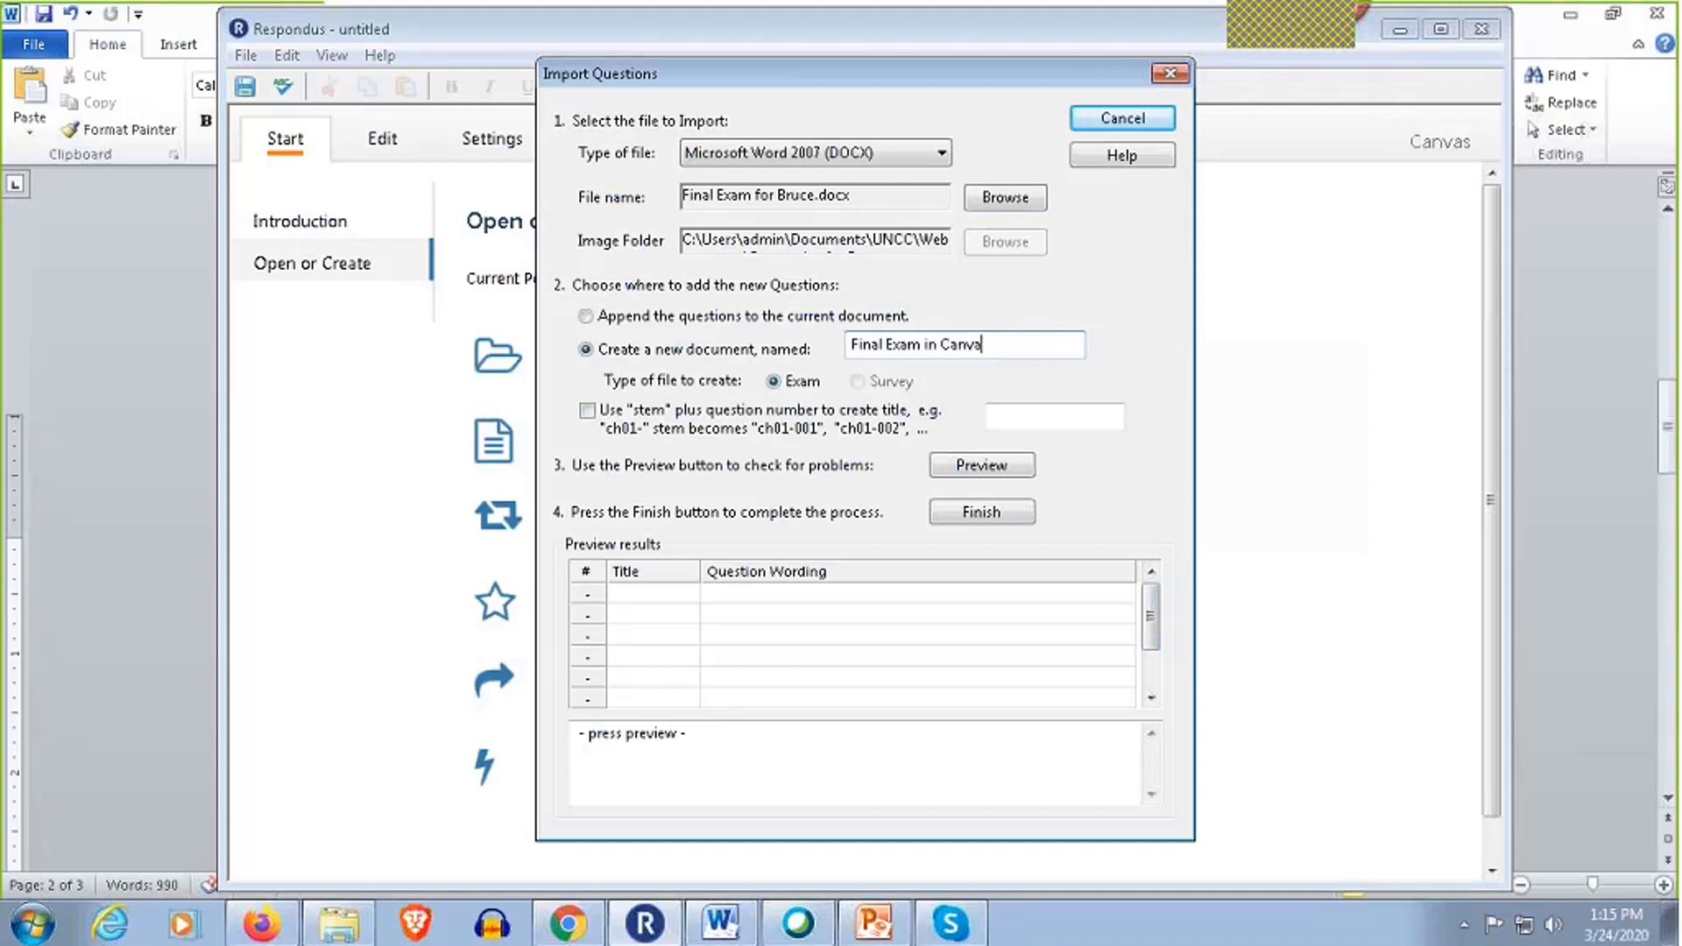
pyautogui.write('s')
pyautogui.click(946, 459)
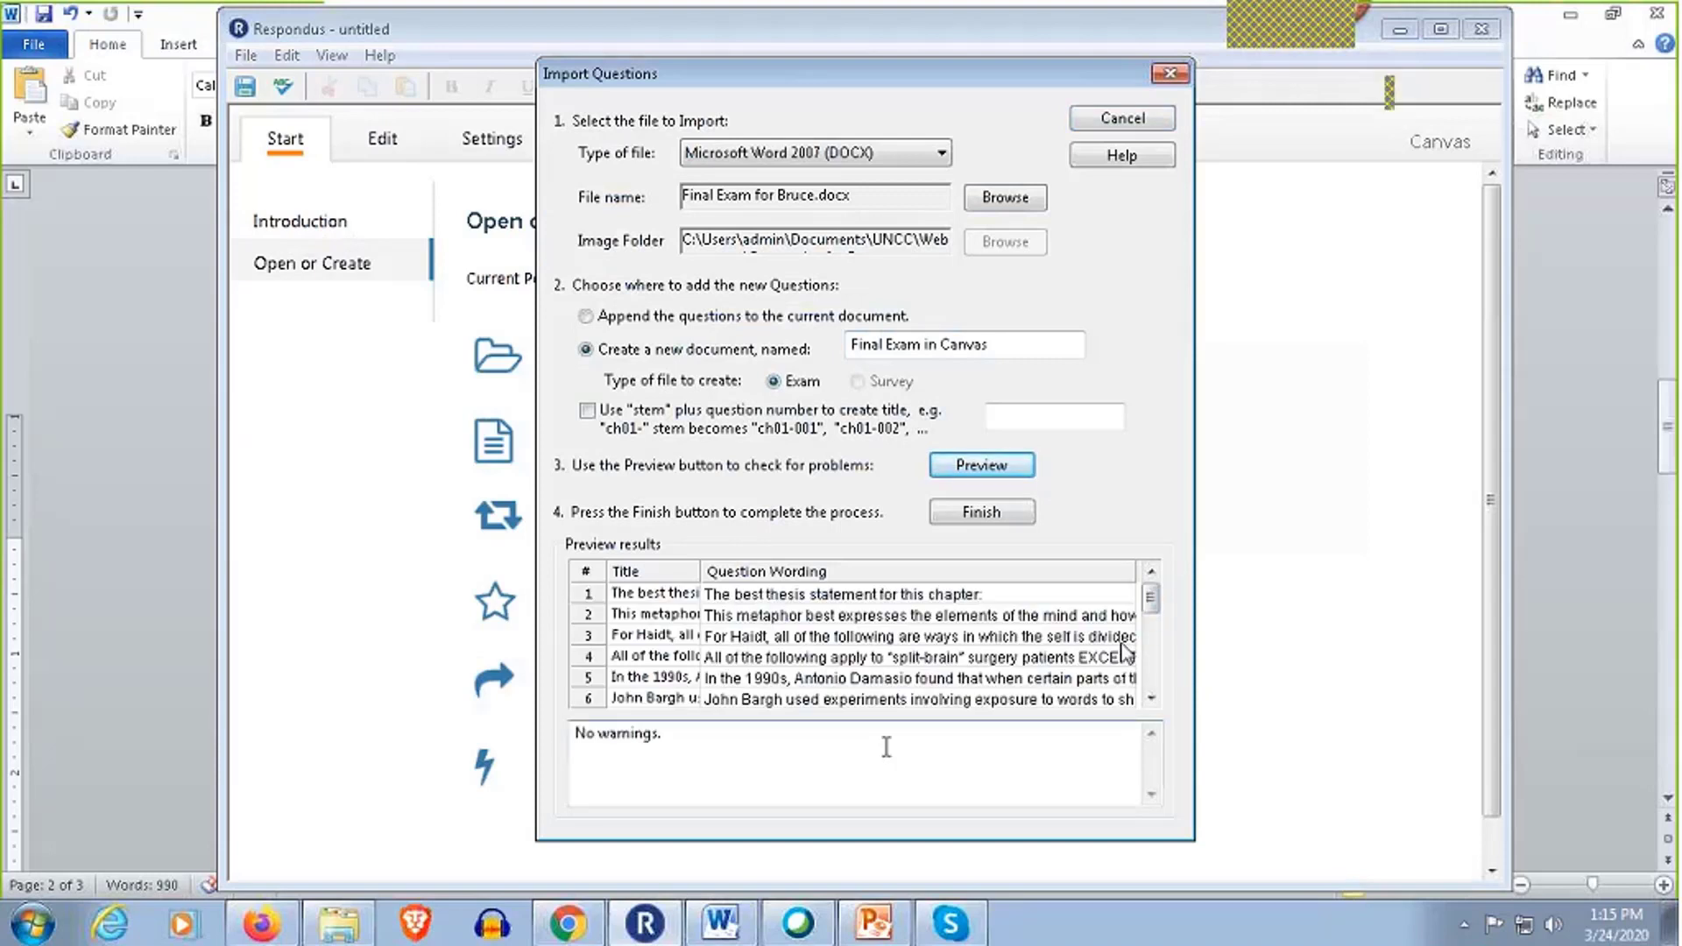
# Step: Scroll the warning-free preview results down to question 9, then switch to the Word exam
pyautogui.click(1151, 698)
pyautogui.click(1151, 698)
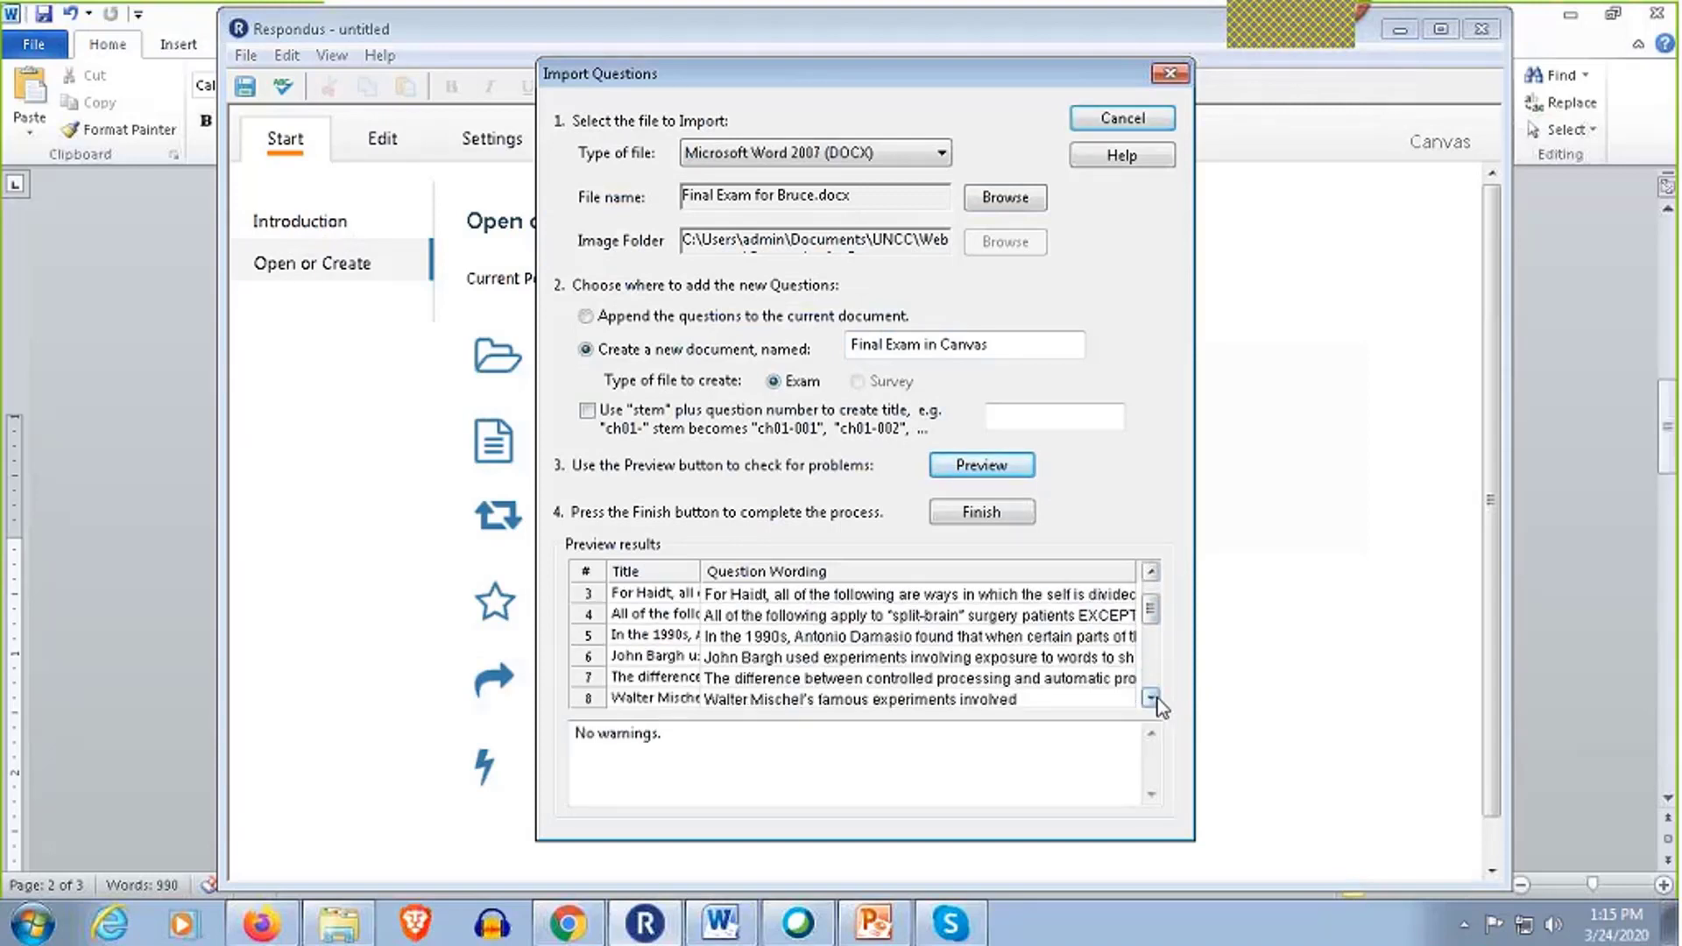
pyautogui.click(1151, 698)
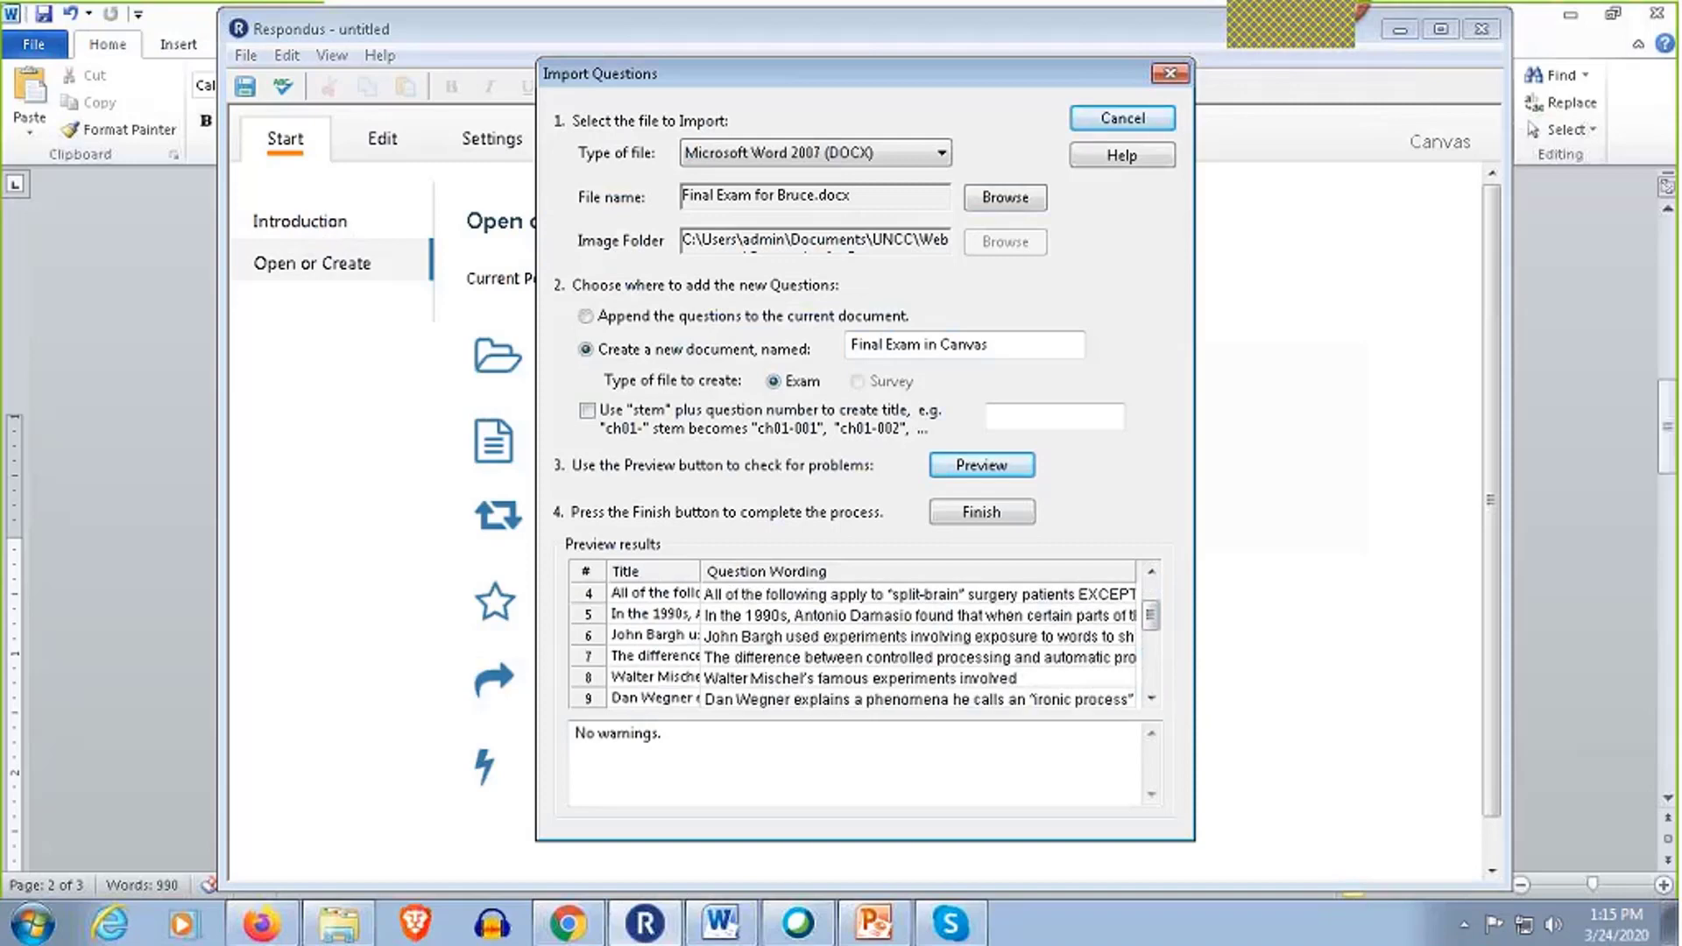
pyautogui.click(716, 924)
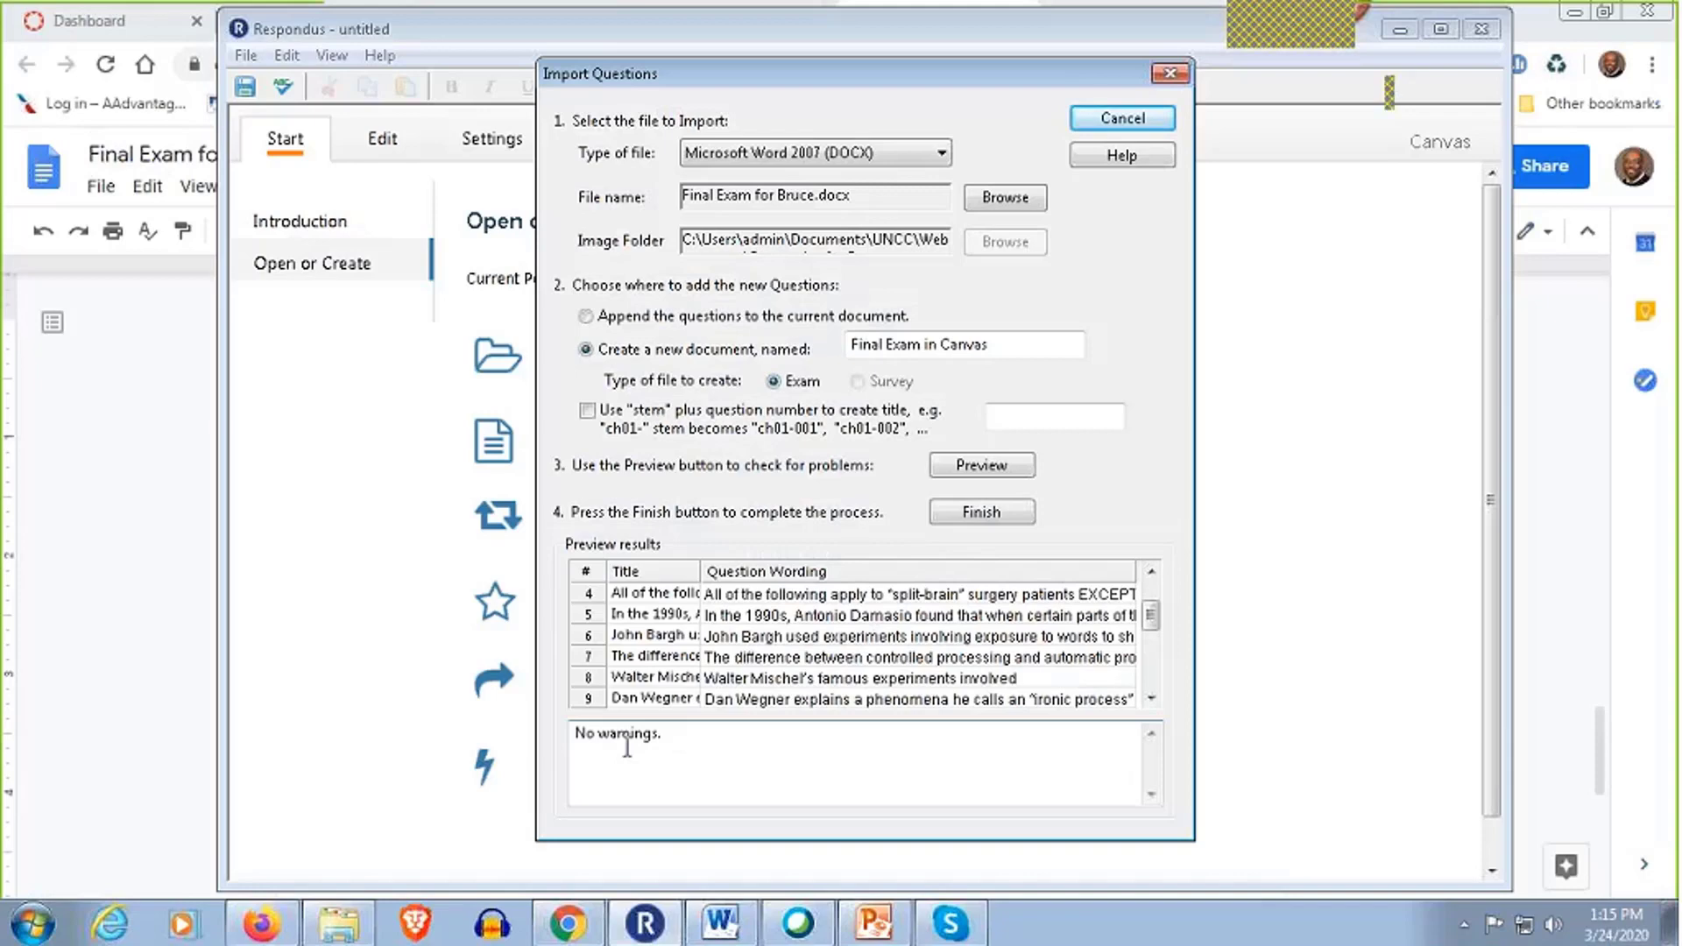
pyautogui.click(720, 922)
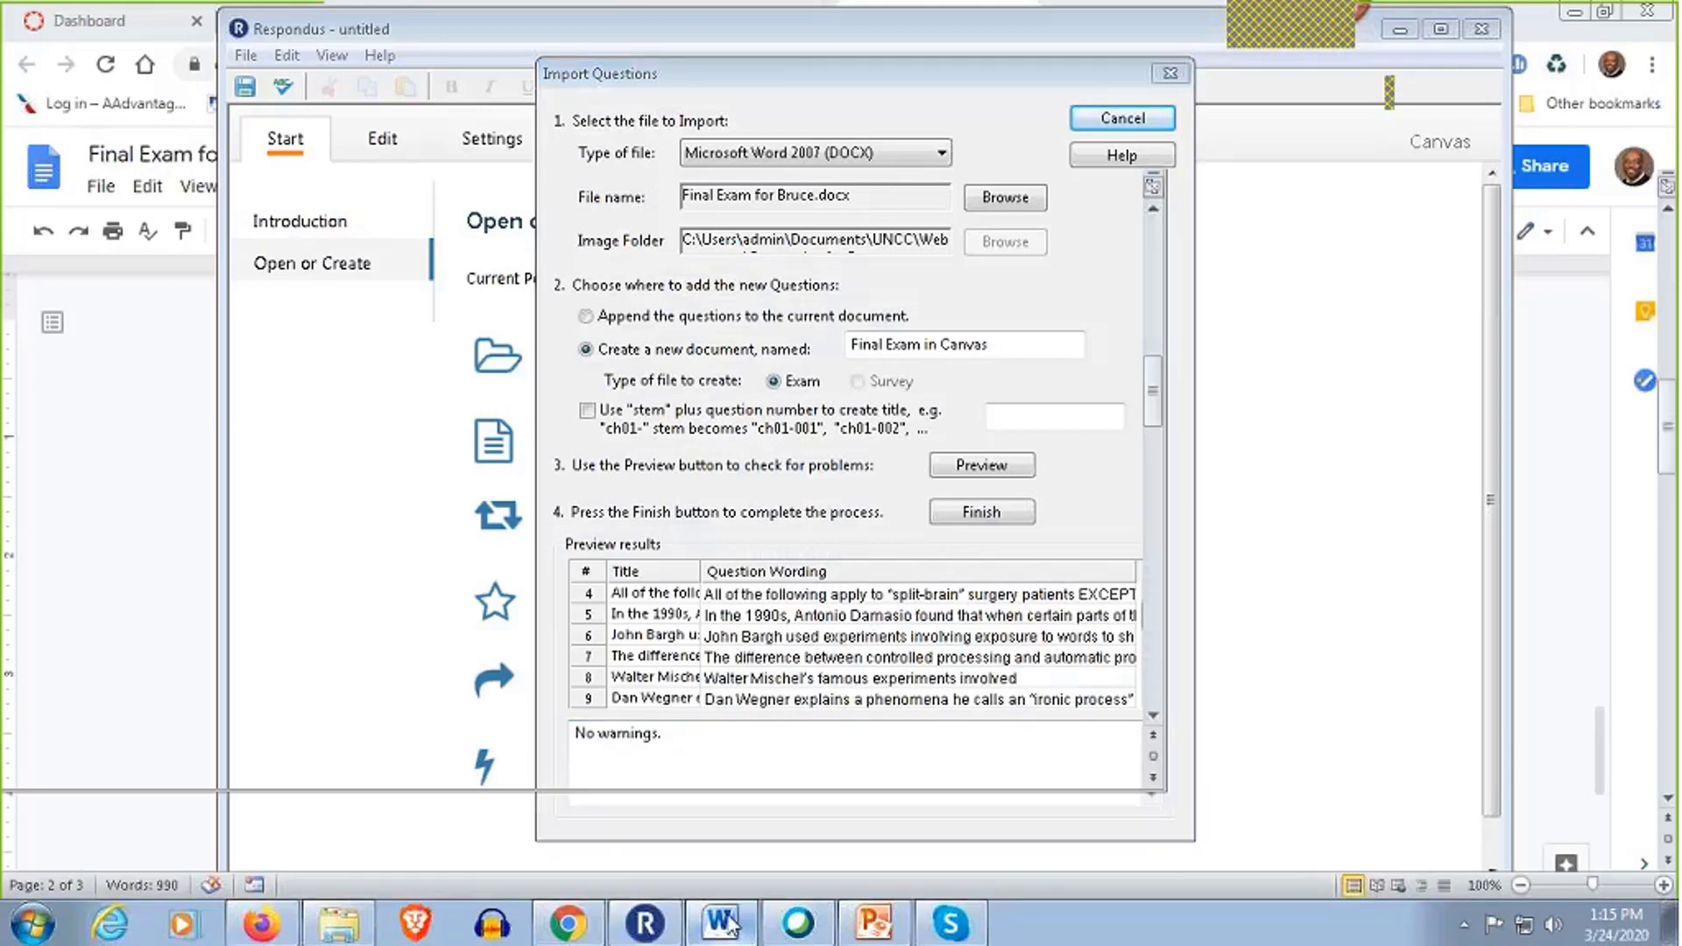
# Step: Scroll through questions 8 to 10 in Word, then return to the Respondus import preview
pyautogui.scroll(-2, 692, 616)
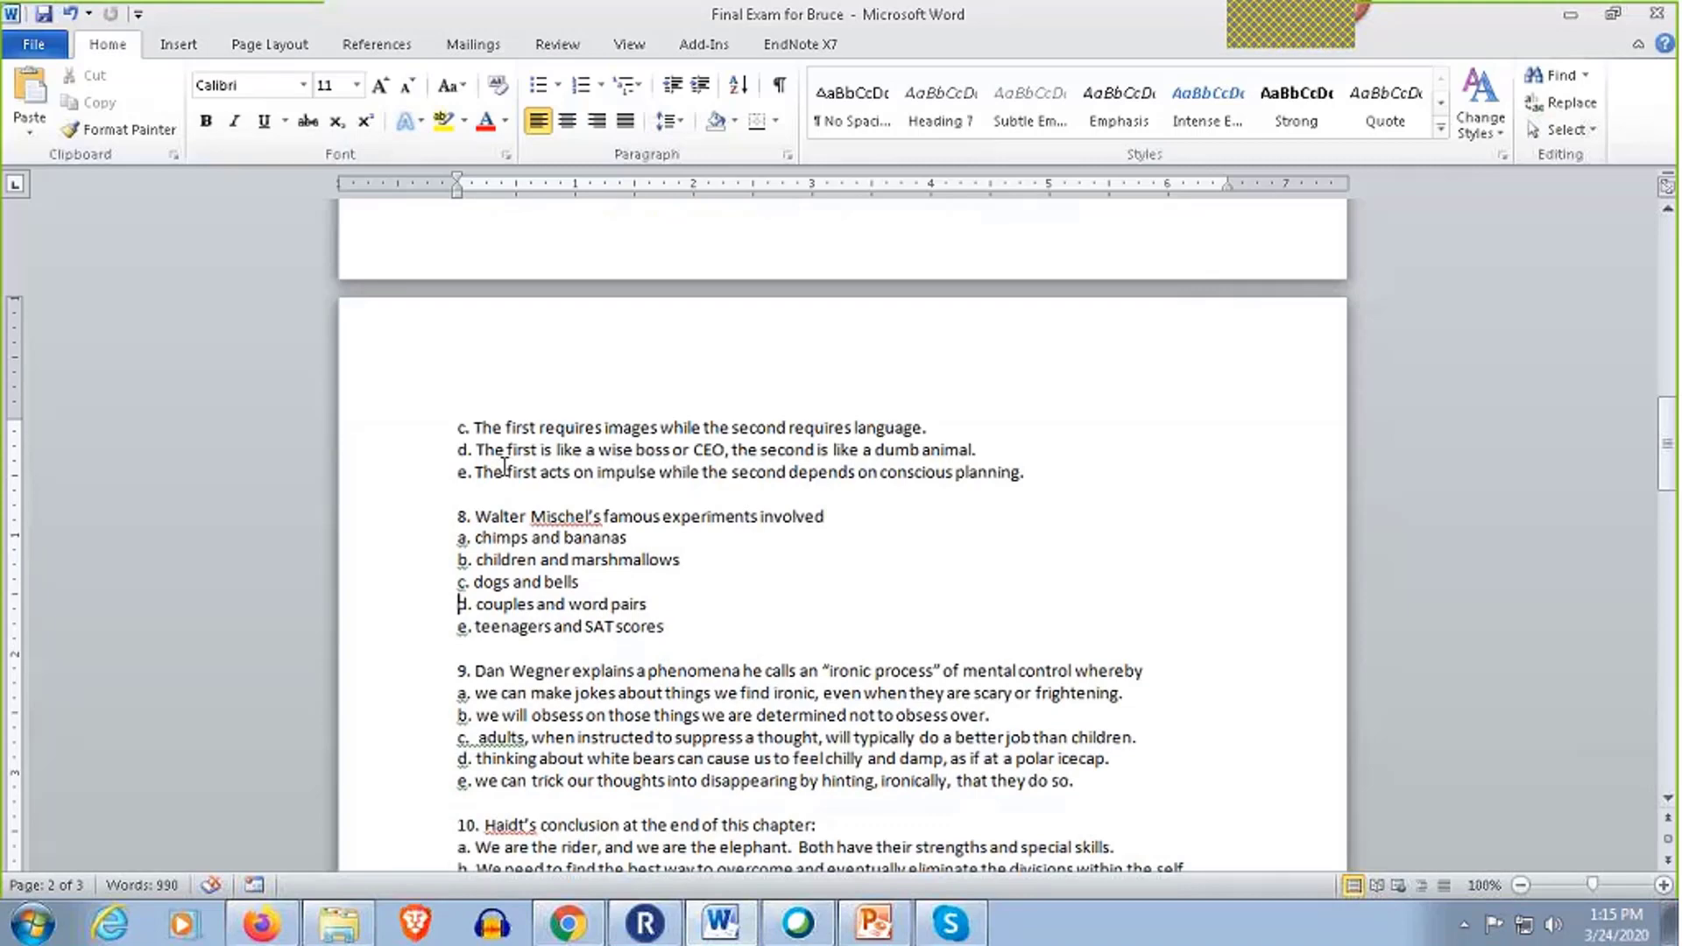
pyautogui.scroll(-1, 499, 534)
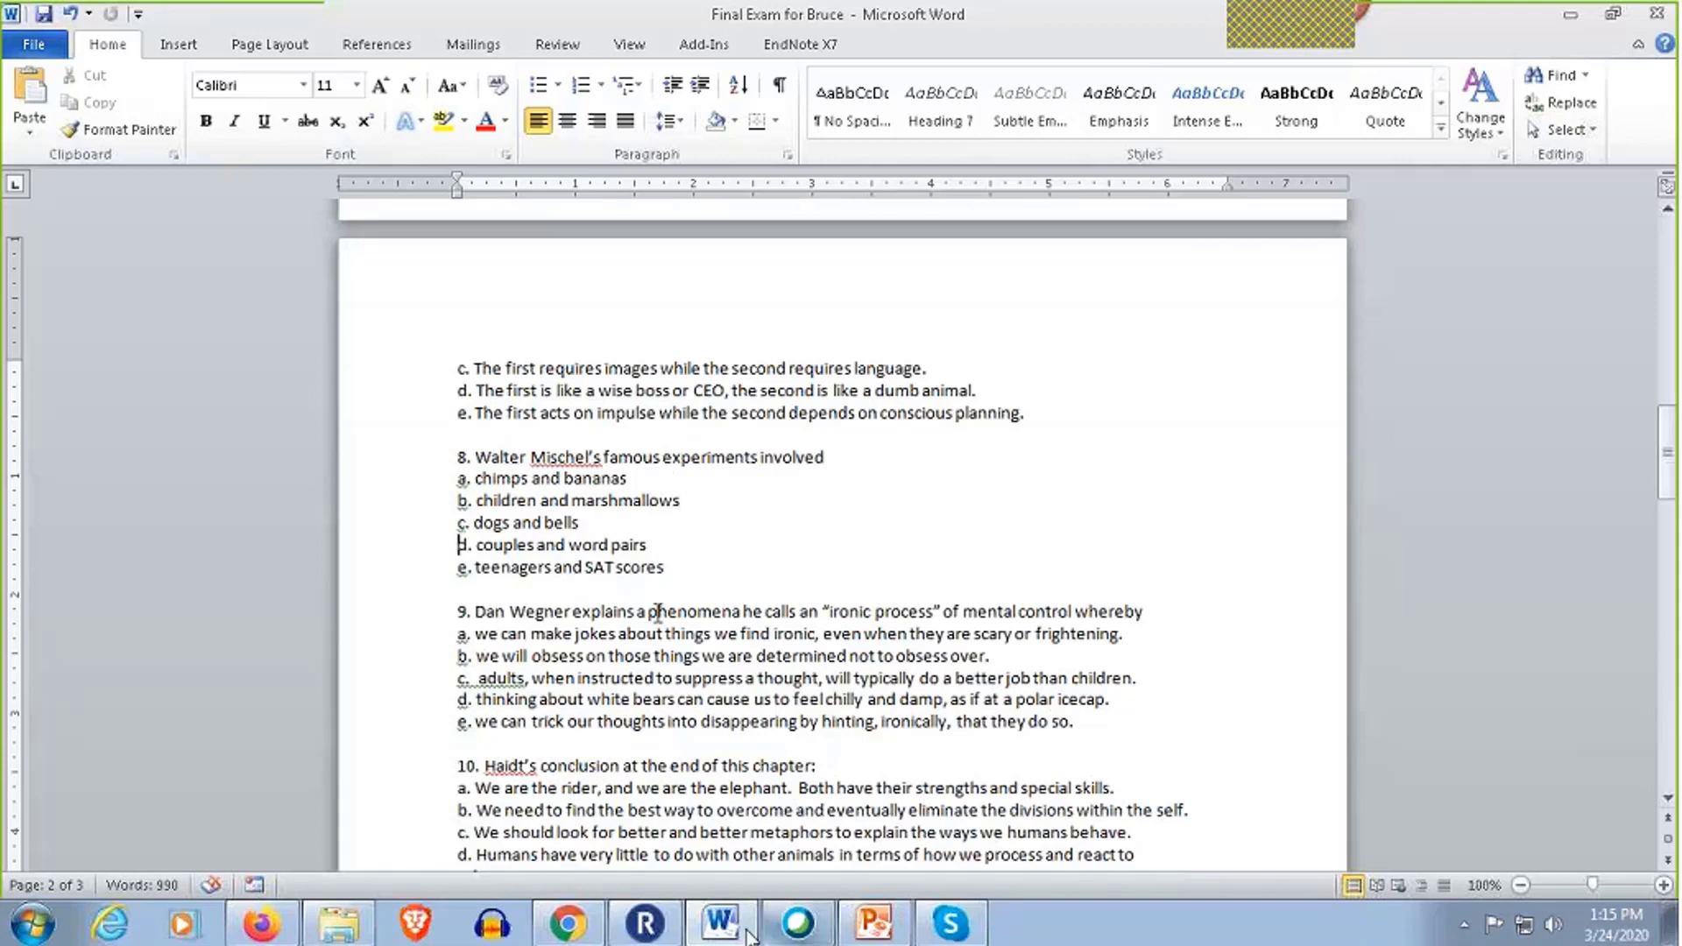
pyautogui.click(647, 925)
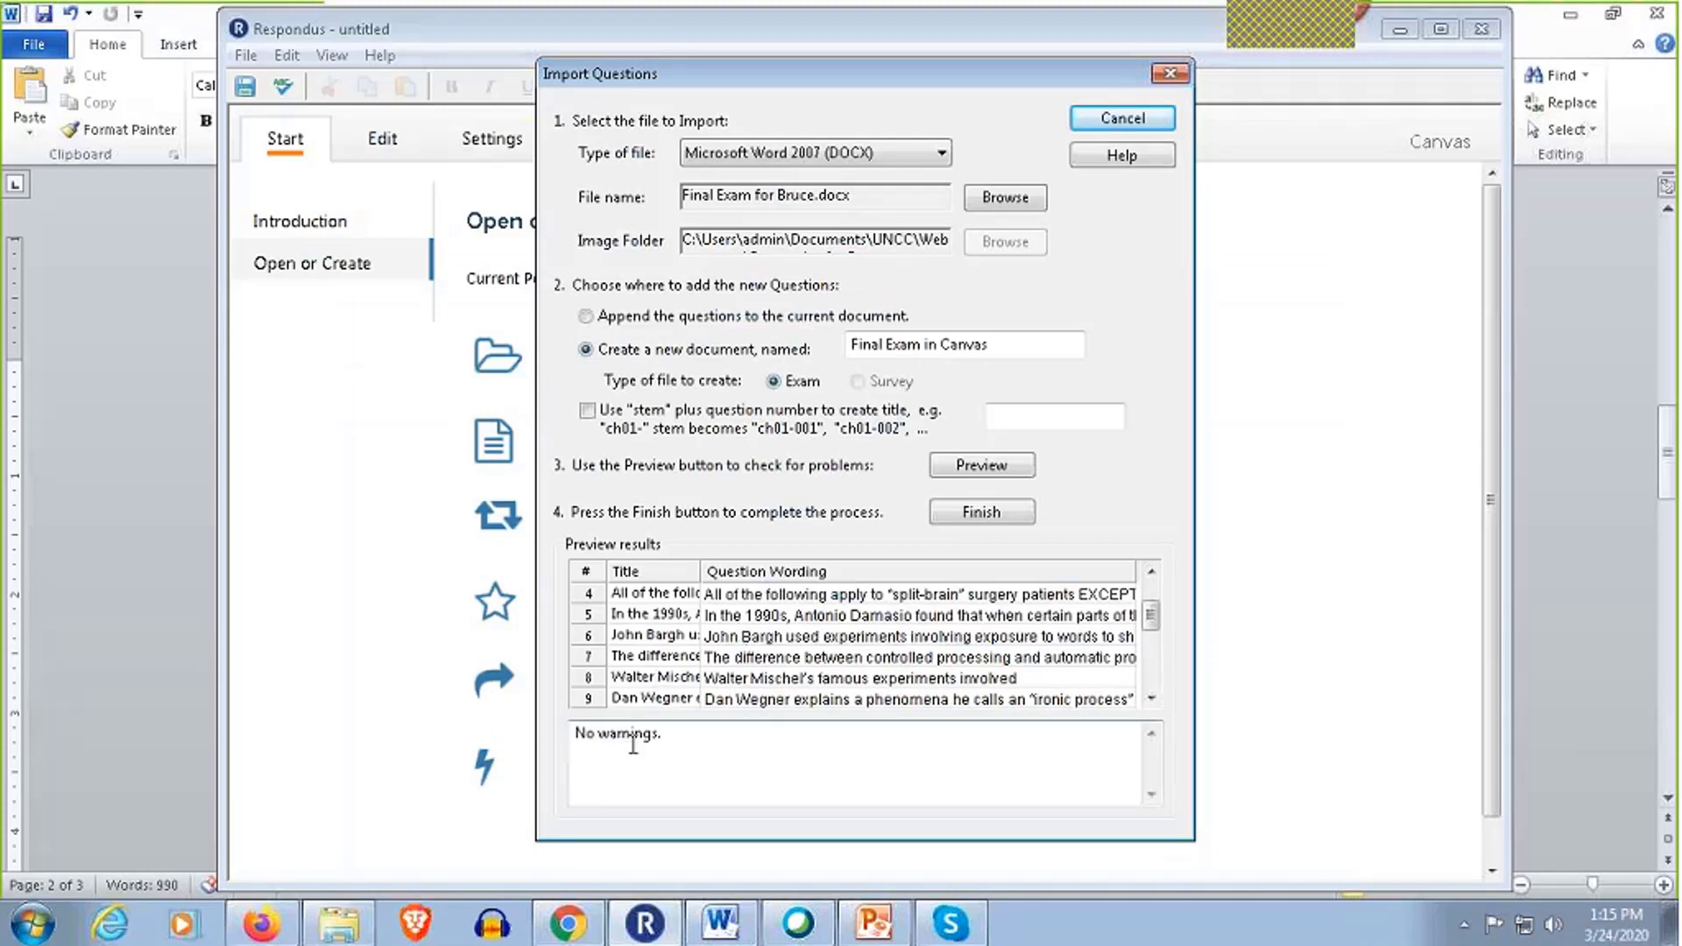
# Step: Finish the import to create the new exam Final Exam in Canvas
pyautogui.moveTo(718, 928)
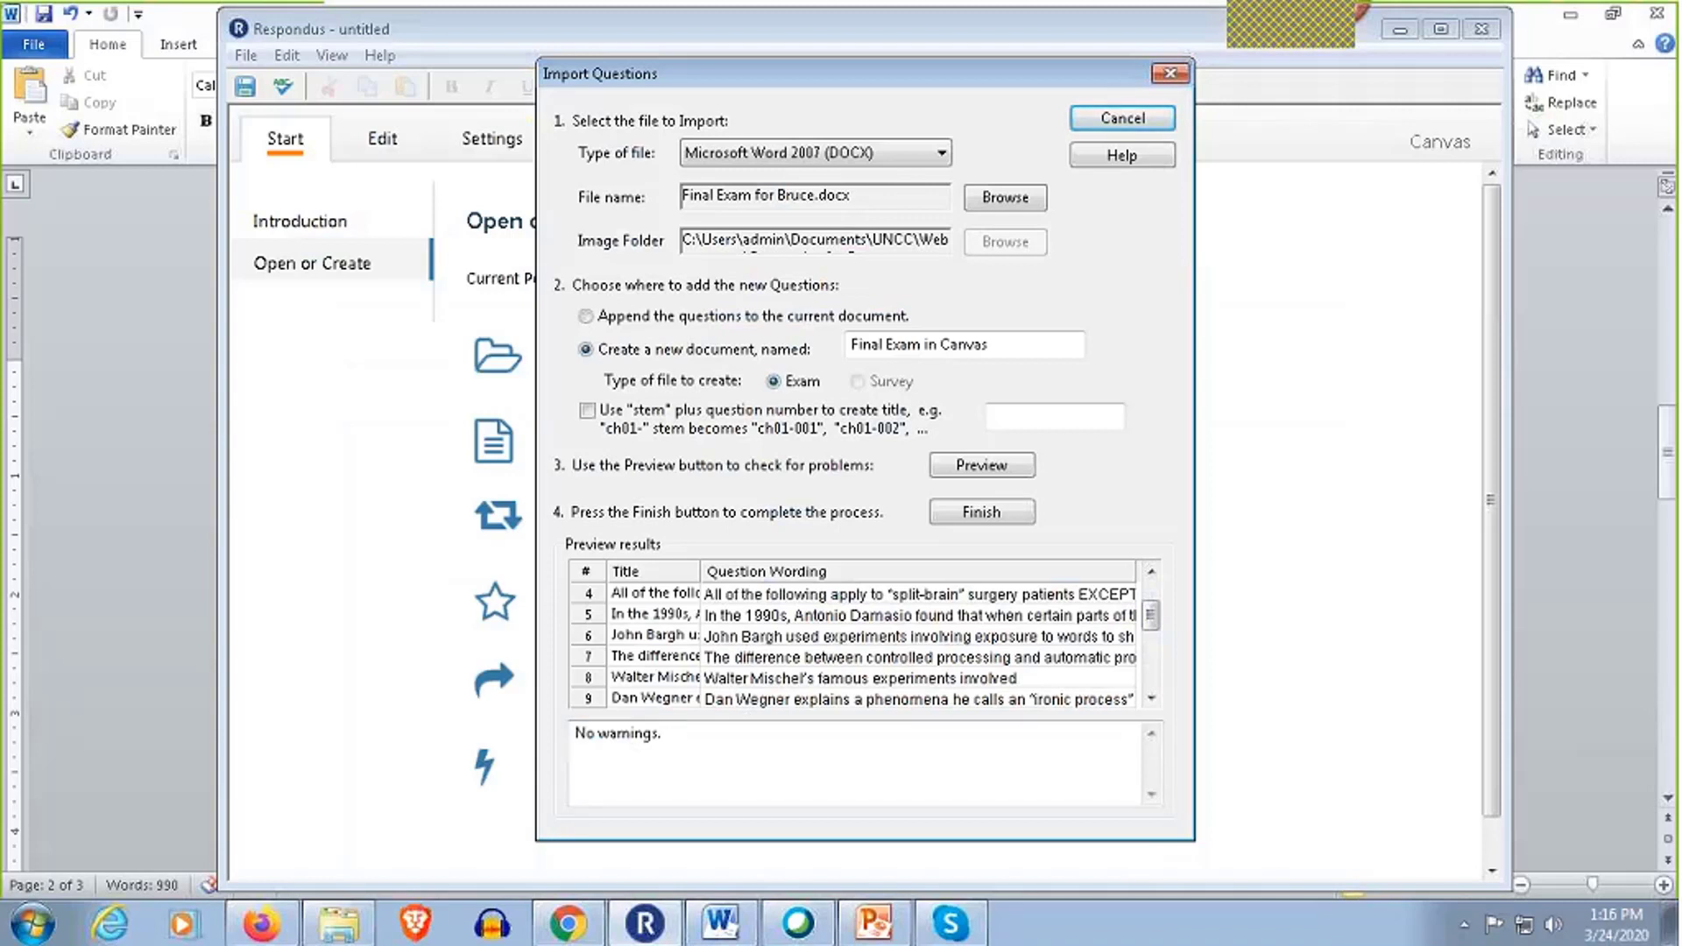
pyautogui.click(990, 517)
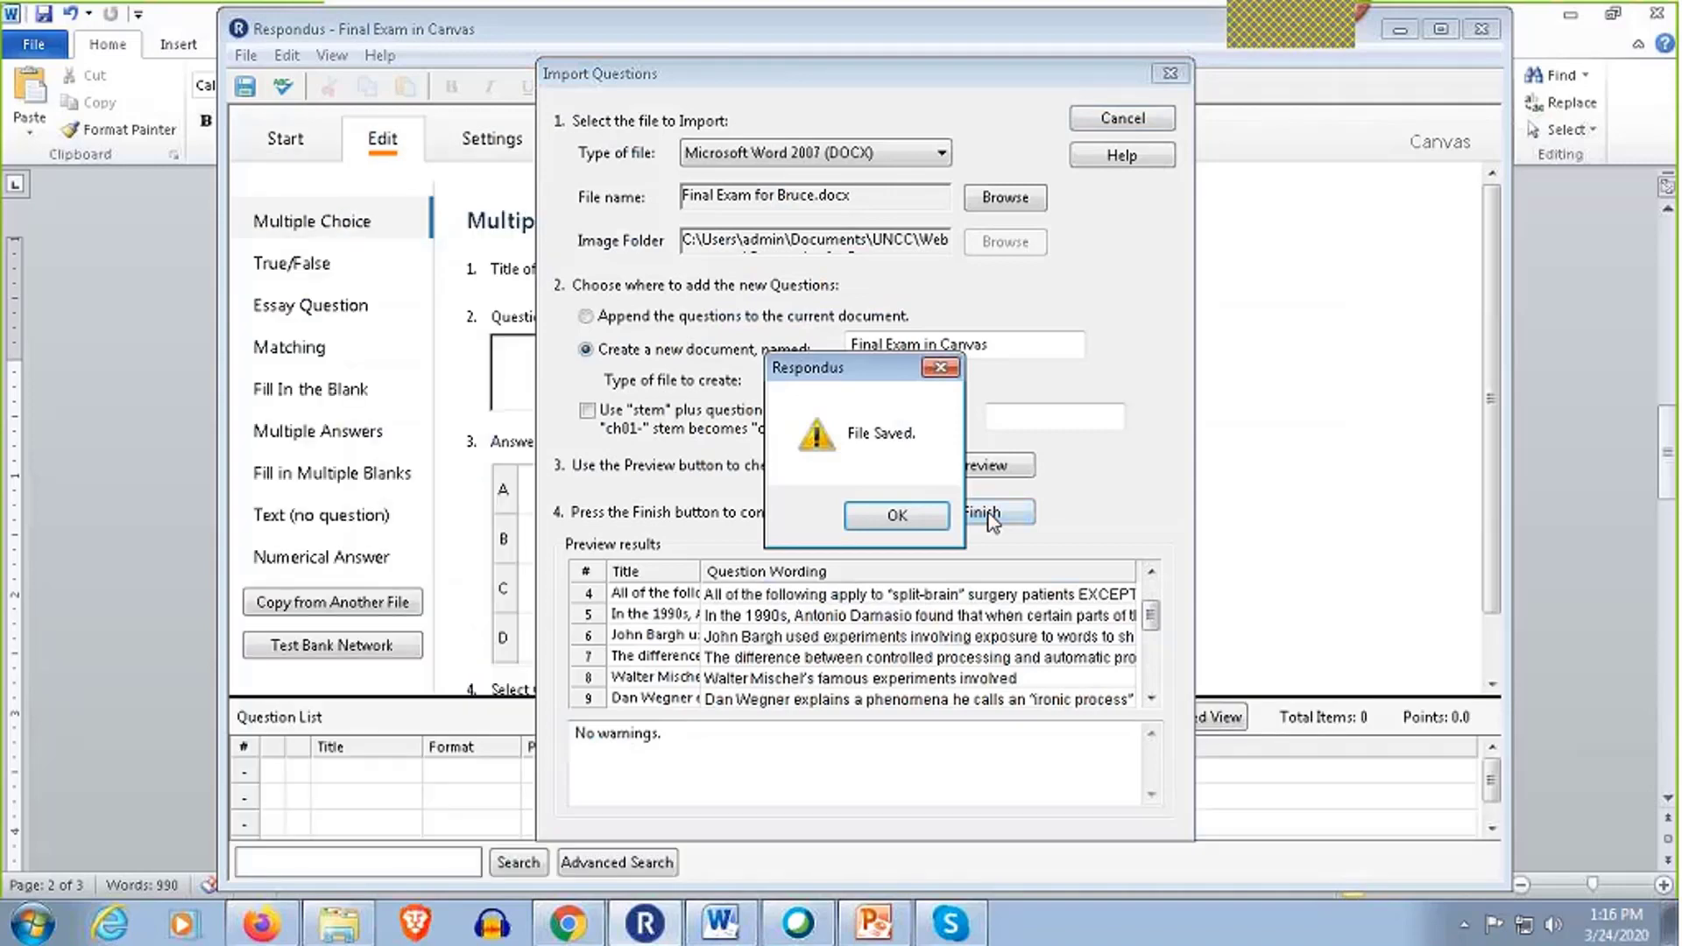
# Step: Dismiss the File Saved notice and preview question 1, with answer d marked 100% correct
pyautogui.click(906, 515)
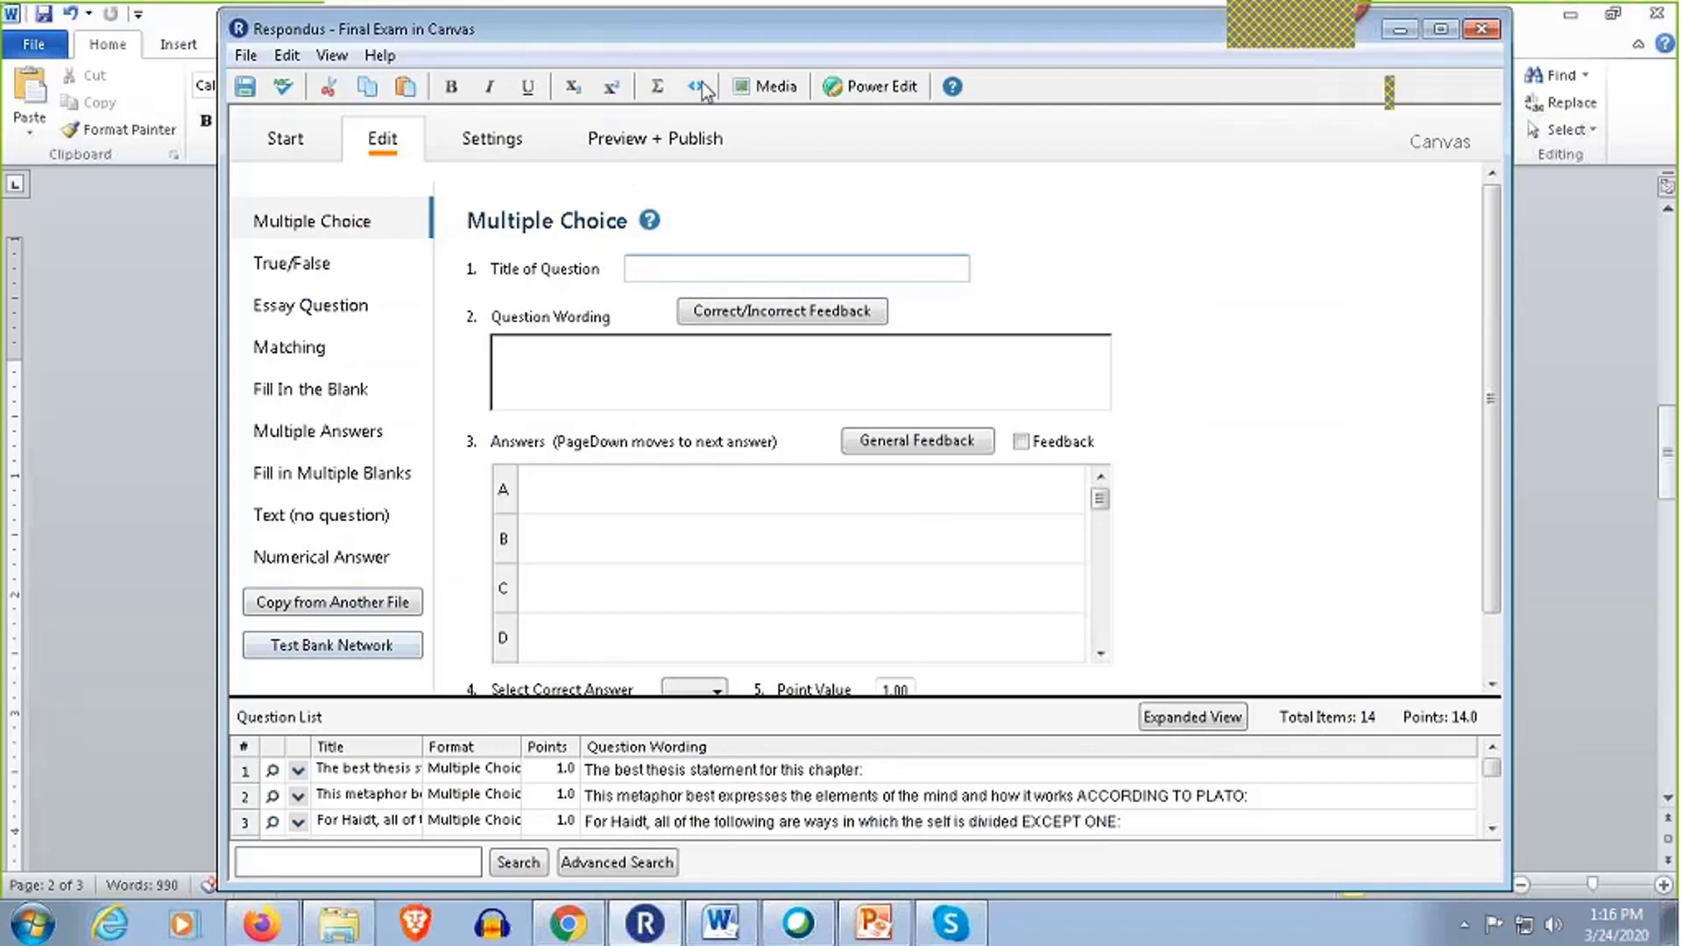
pyautogui.click(299, 772)
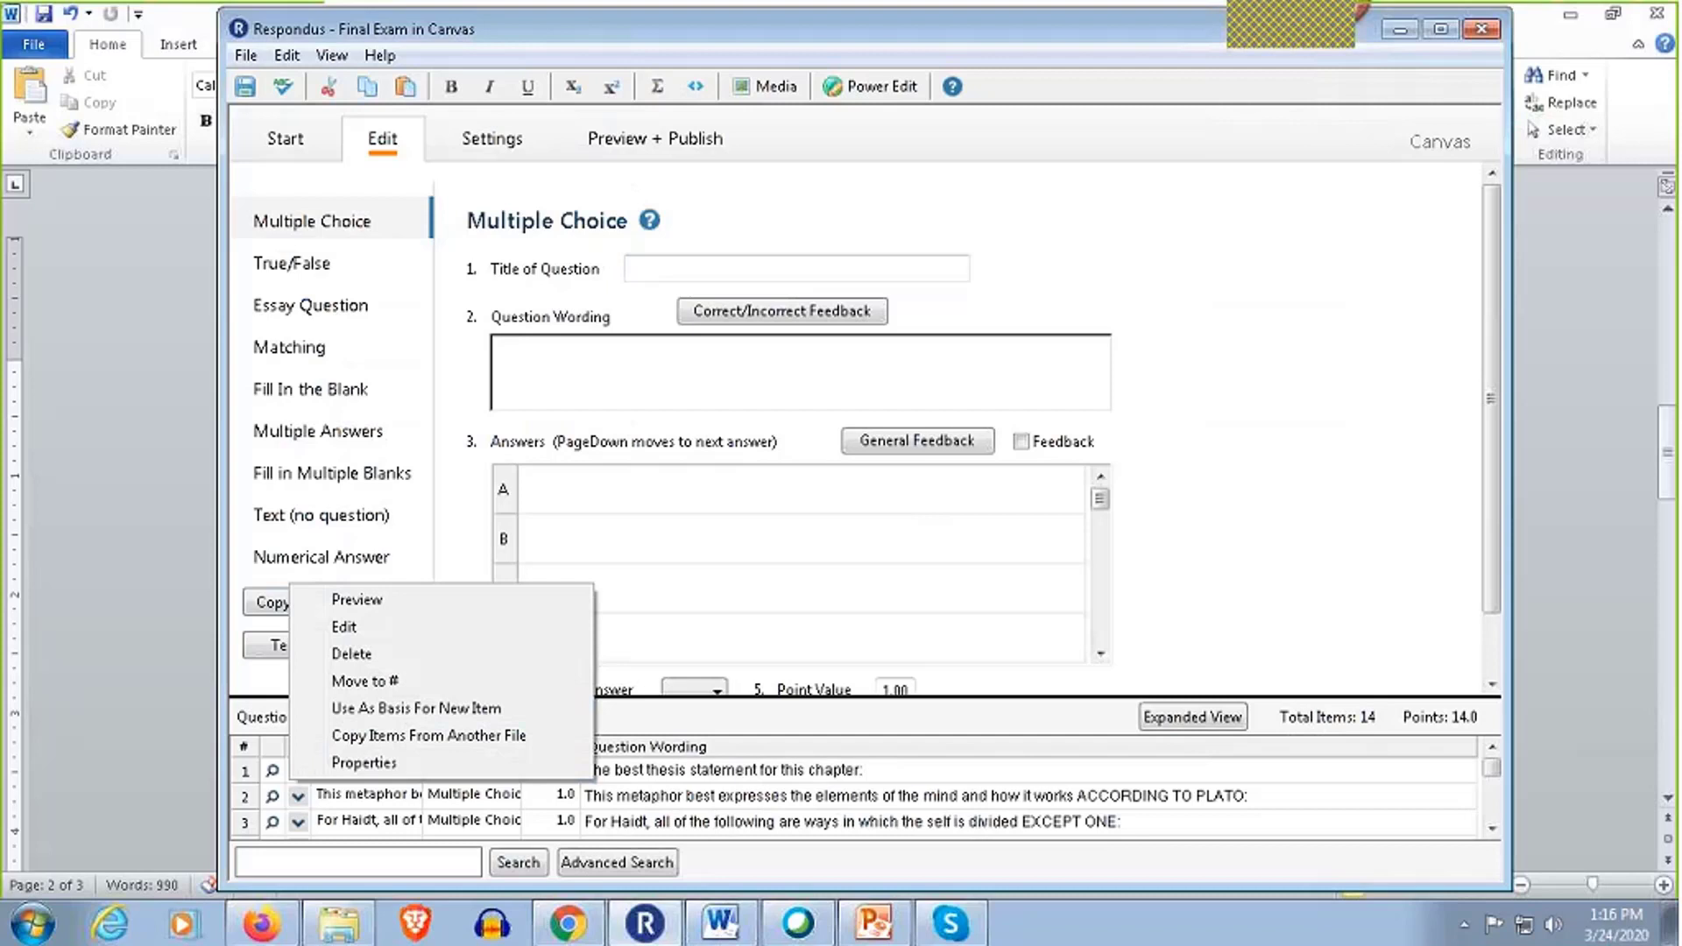
pyautogui.click(375, 601)
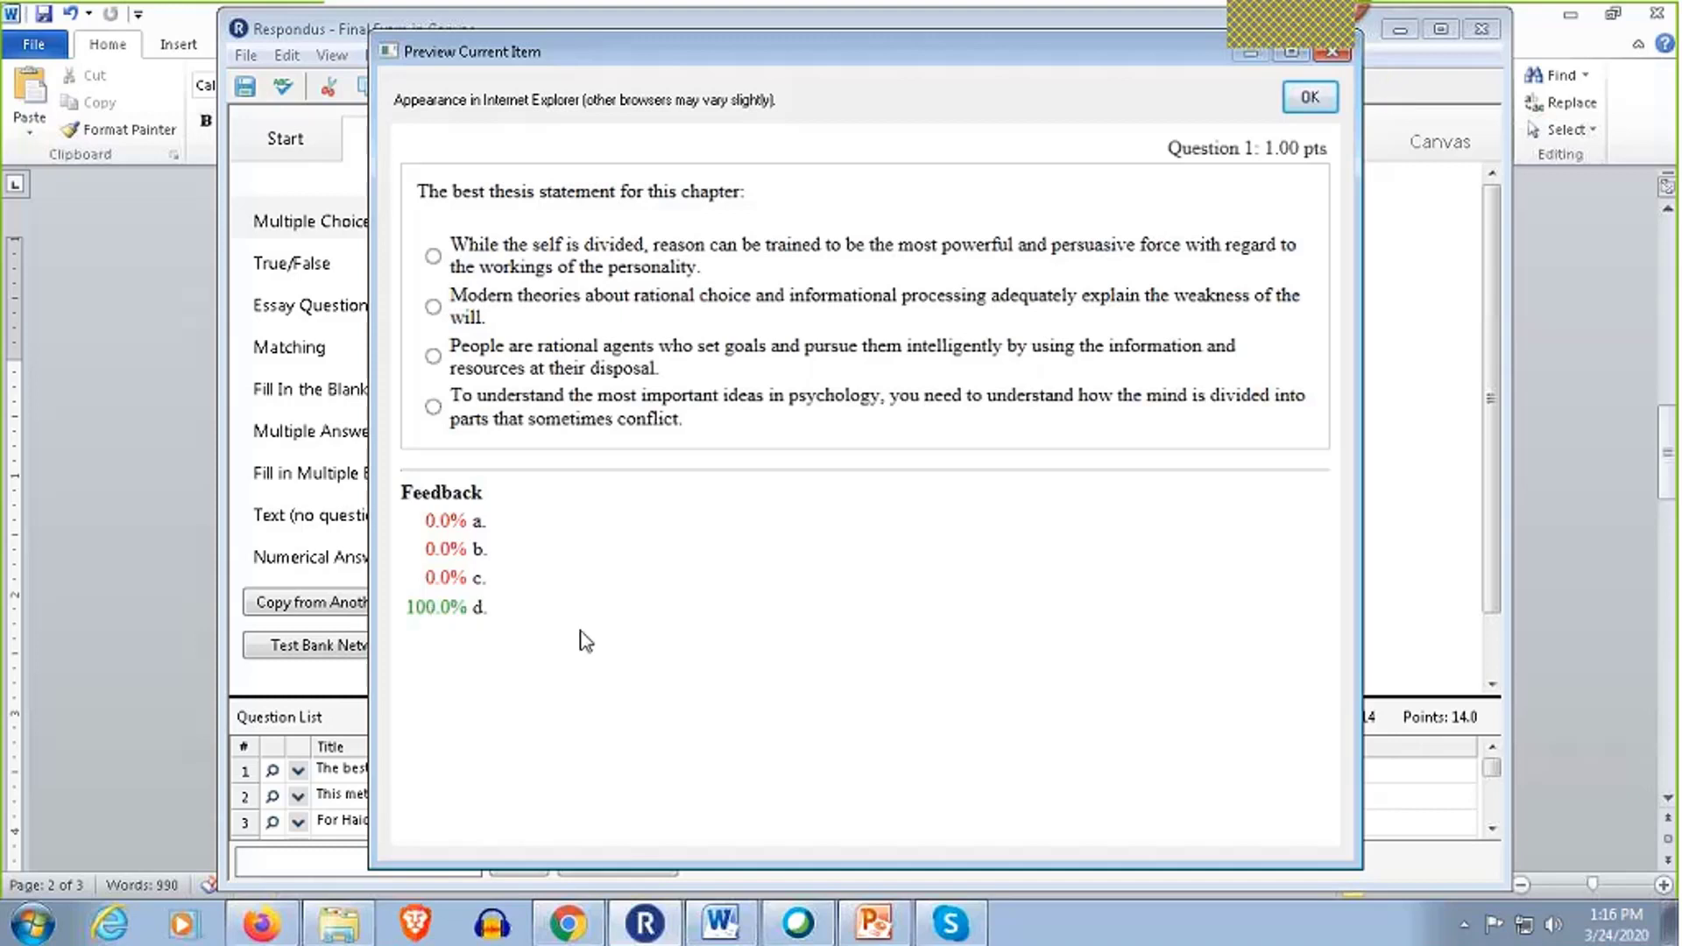
# Step: Close the question 1 preview to return to the blank Multiple Choice edit form
pyautogui.click(1328, 102)
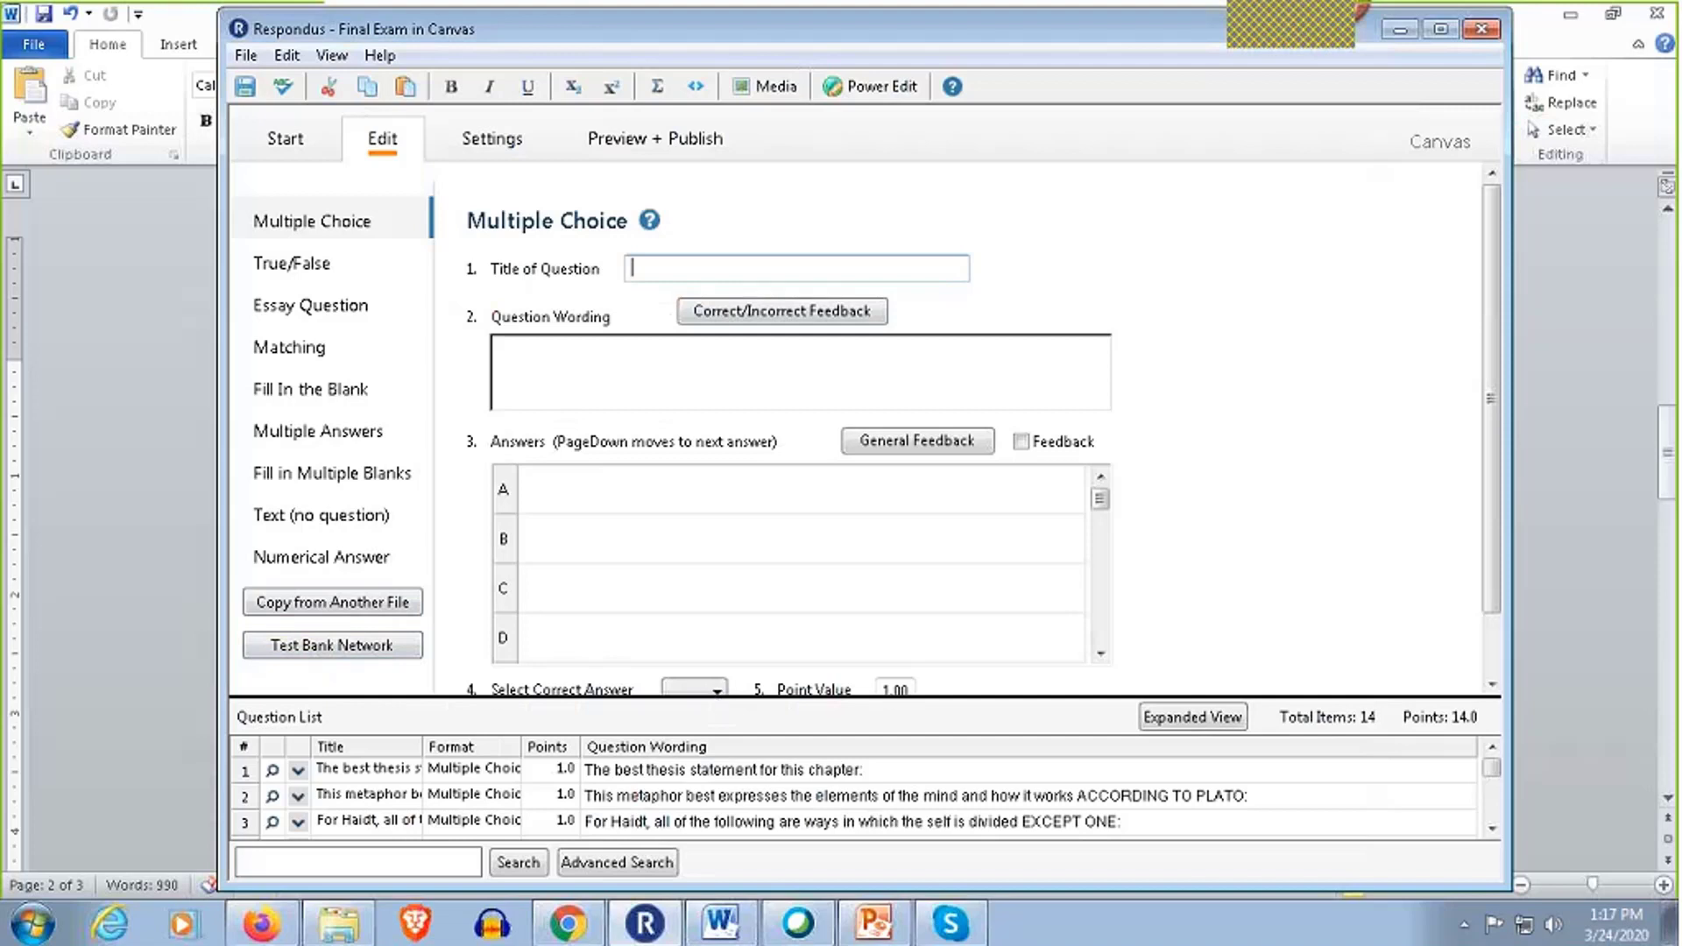
# Step: Load question 1 about the thesis statement into the edit form and launch the Media Wizard
pyautogui.click(298, 771)
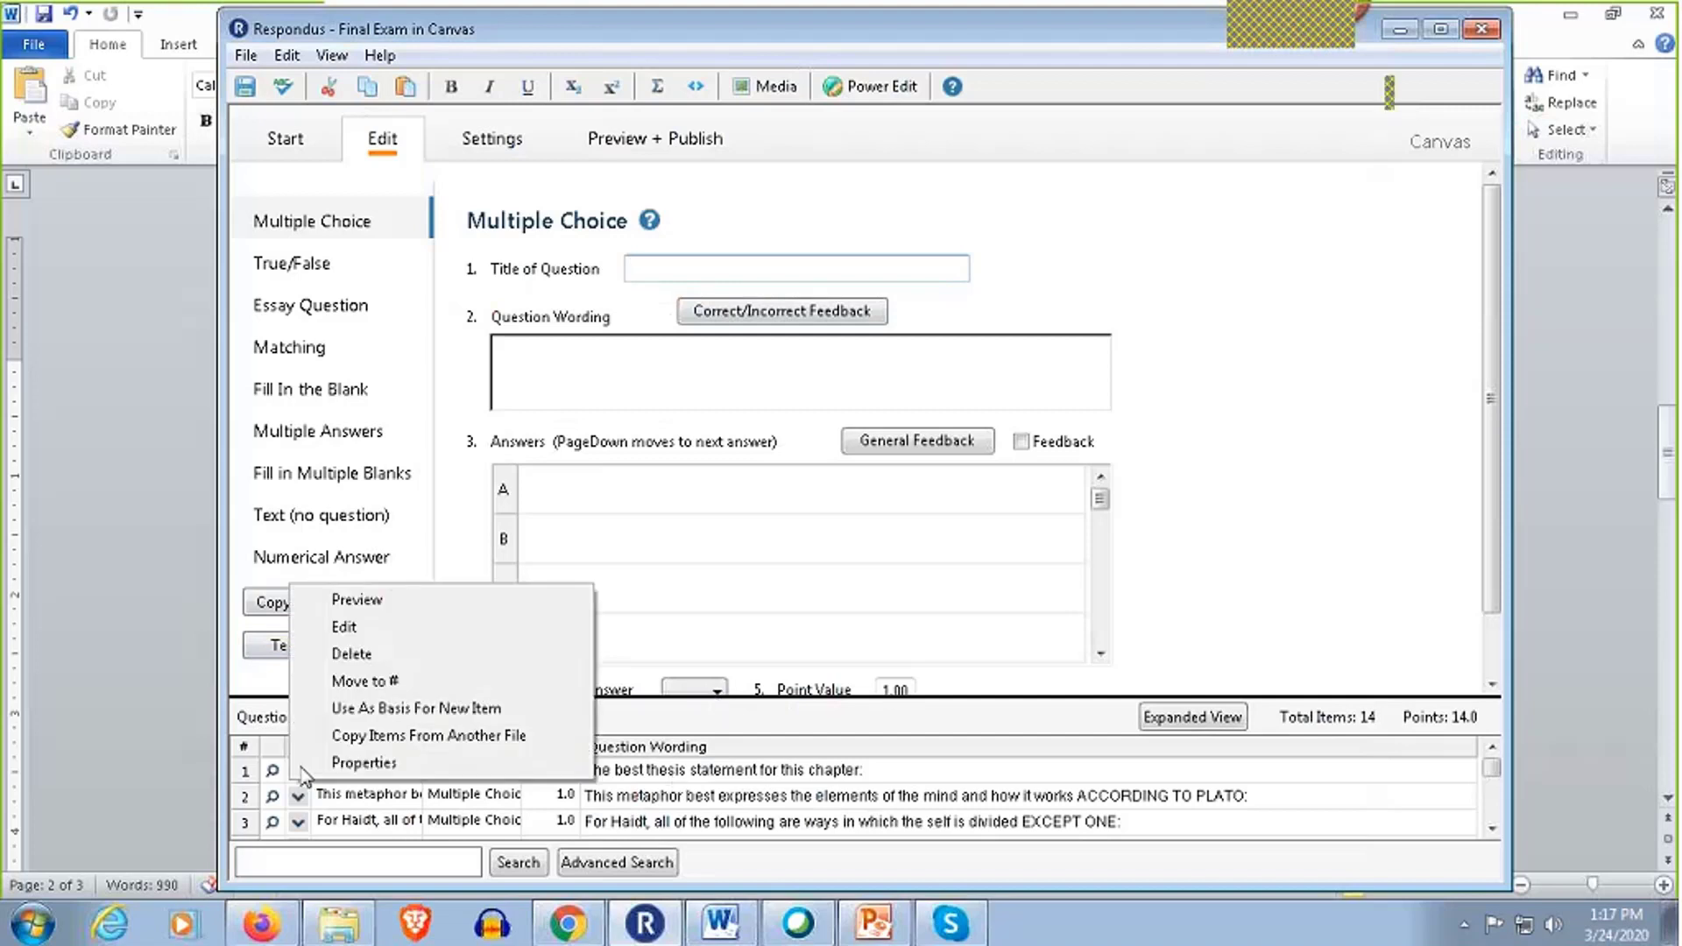
pyautogui.click(380, 625)
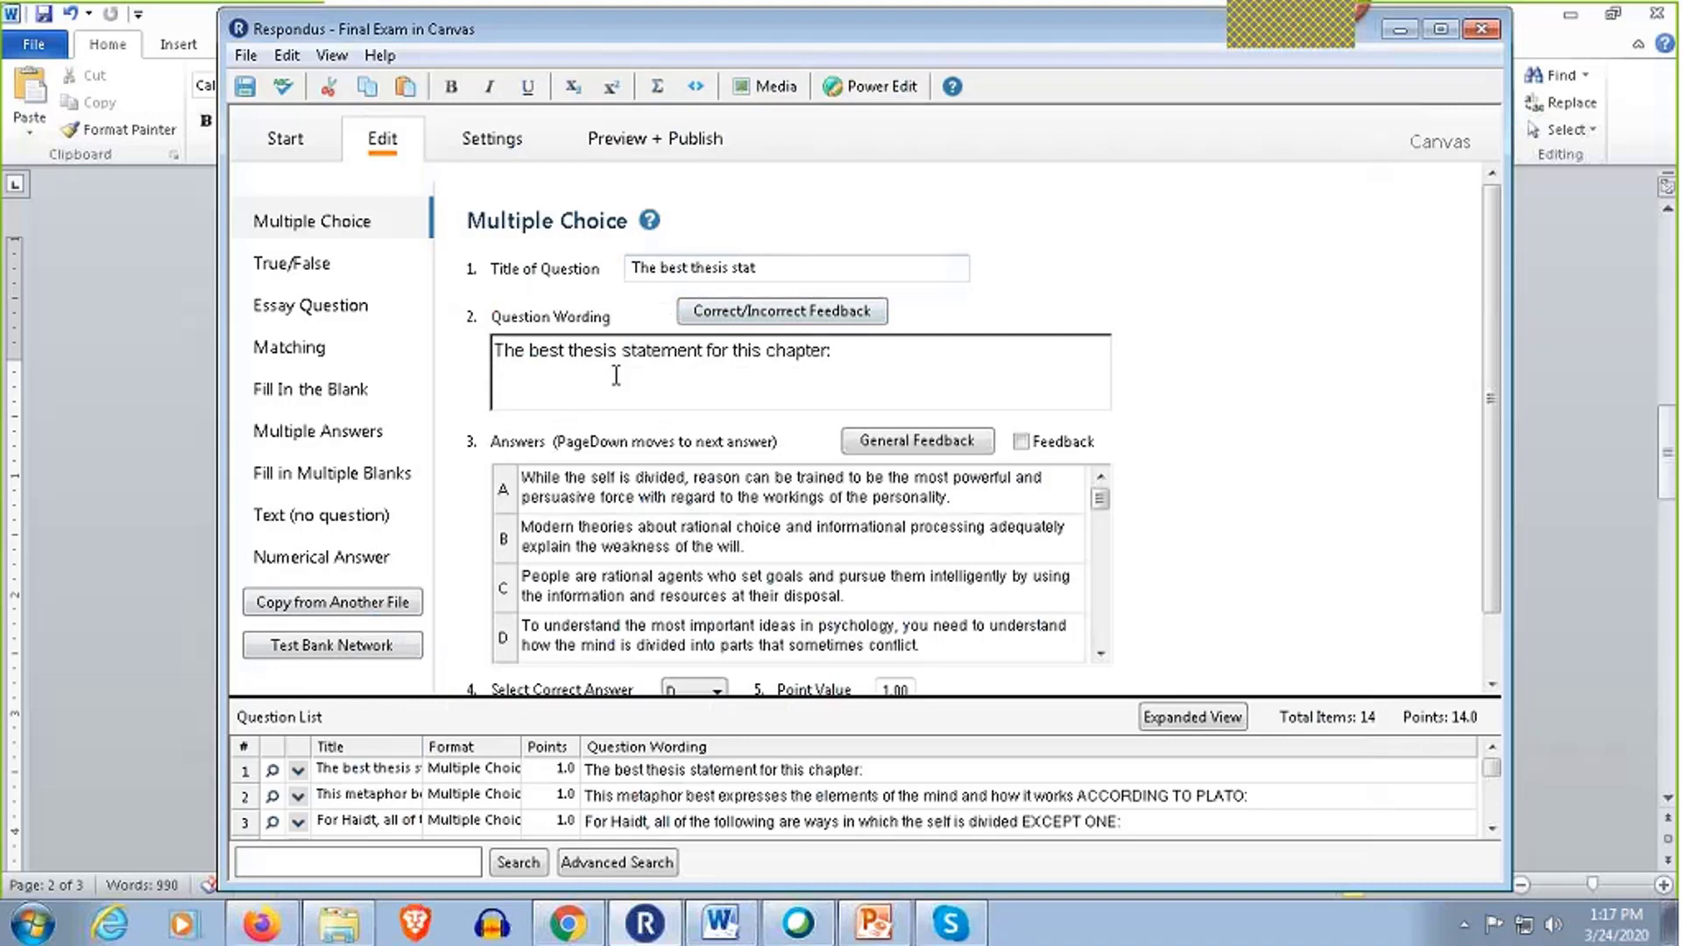
pyautogui.click(777, 88)
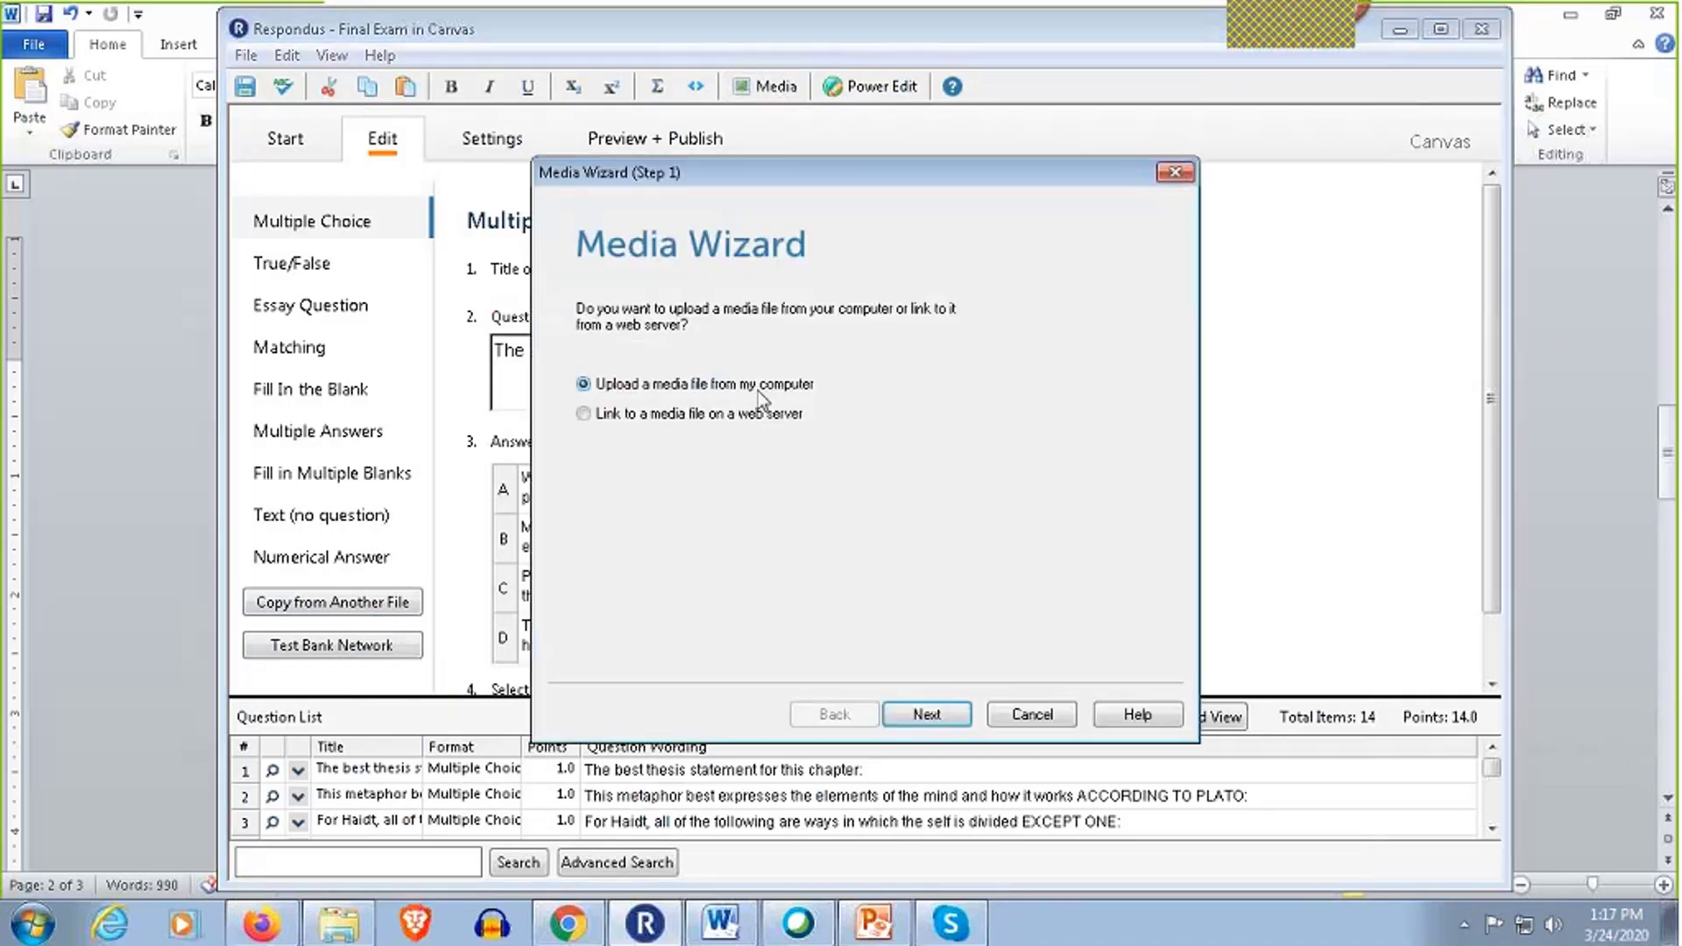
# Step: Upload the image Kahoot.jpg from the Pictures library through the Media Wizard
pyautogui.click(649, 385)
pyautogui.click(927, 714)
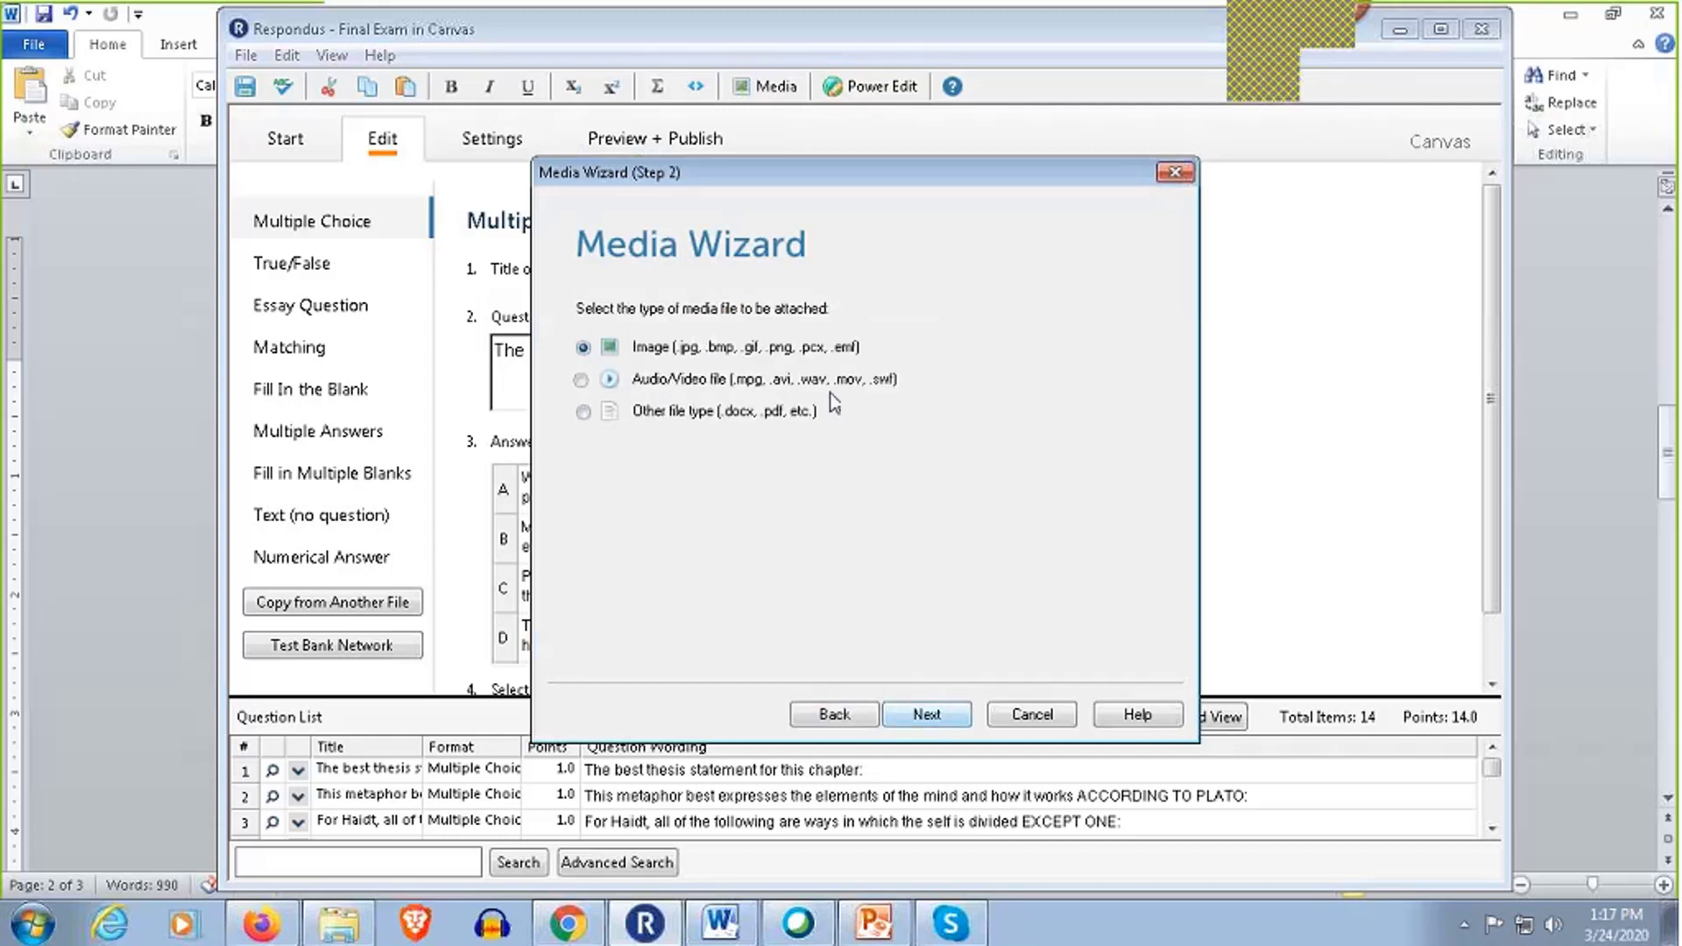
pyautogui.click(947, 717)
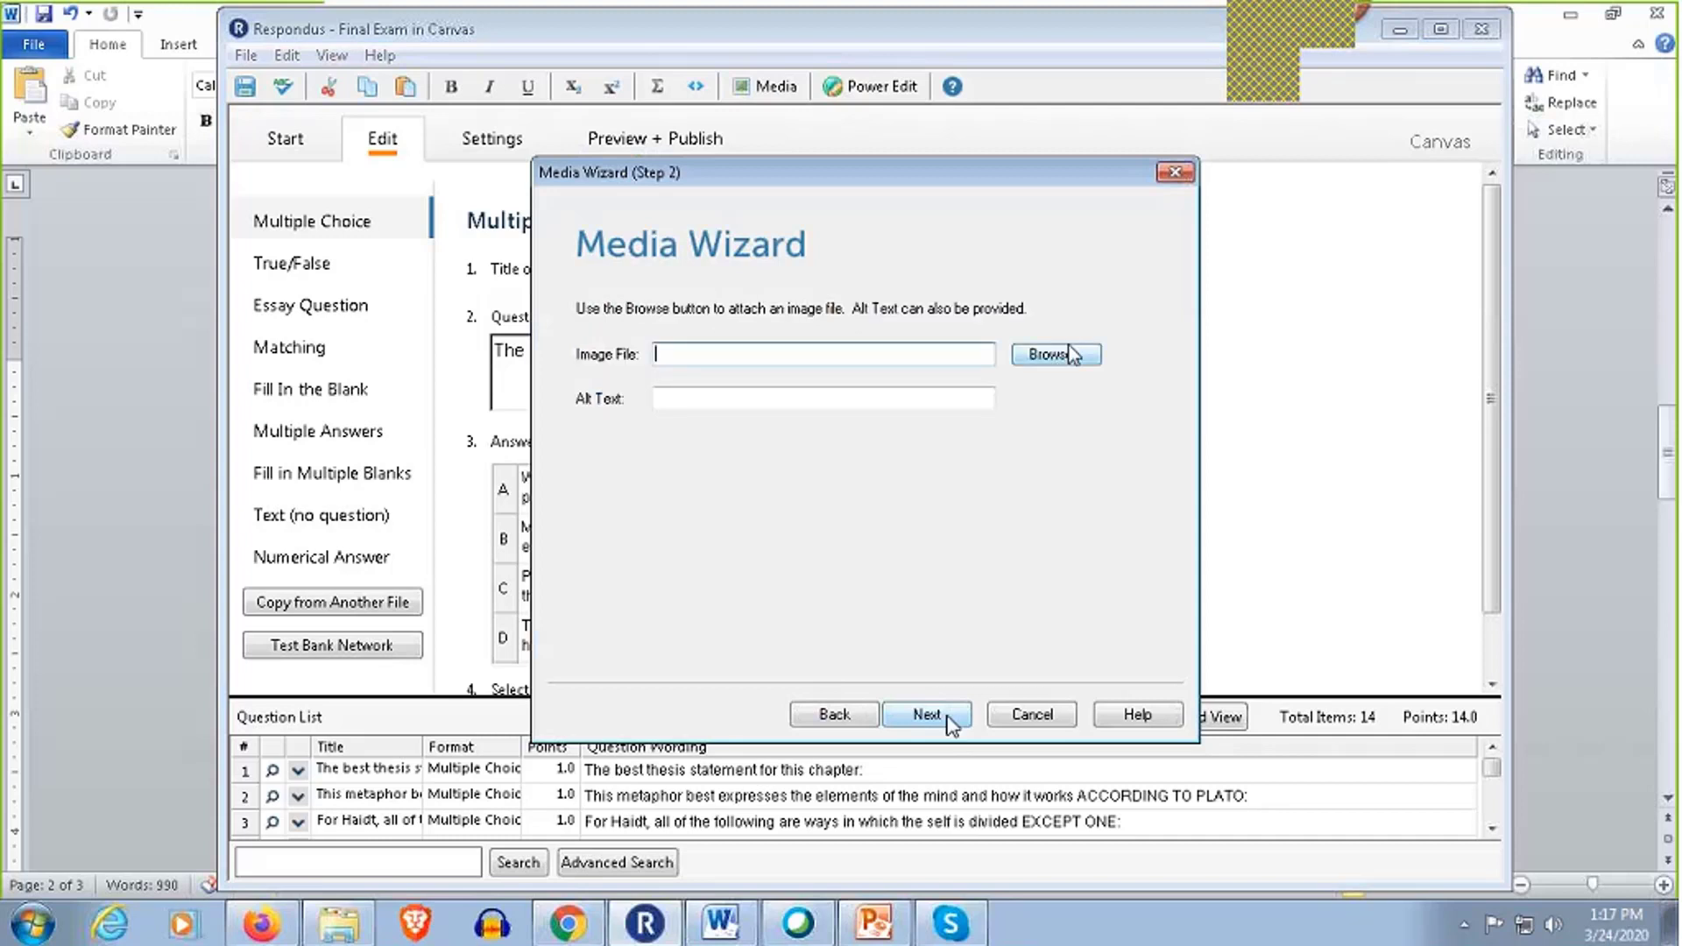
pyautogui.click(1060, 353)
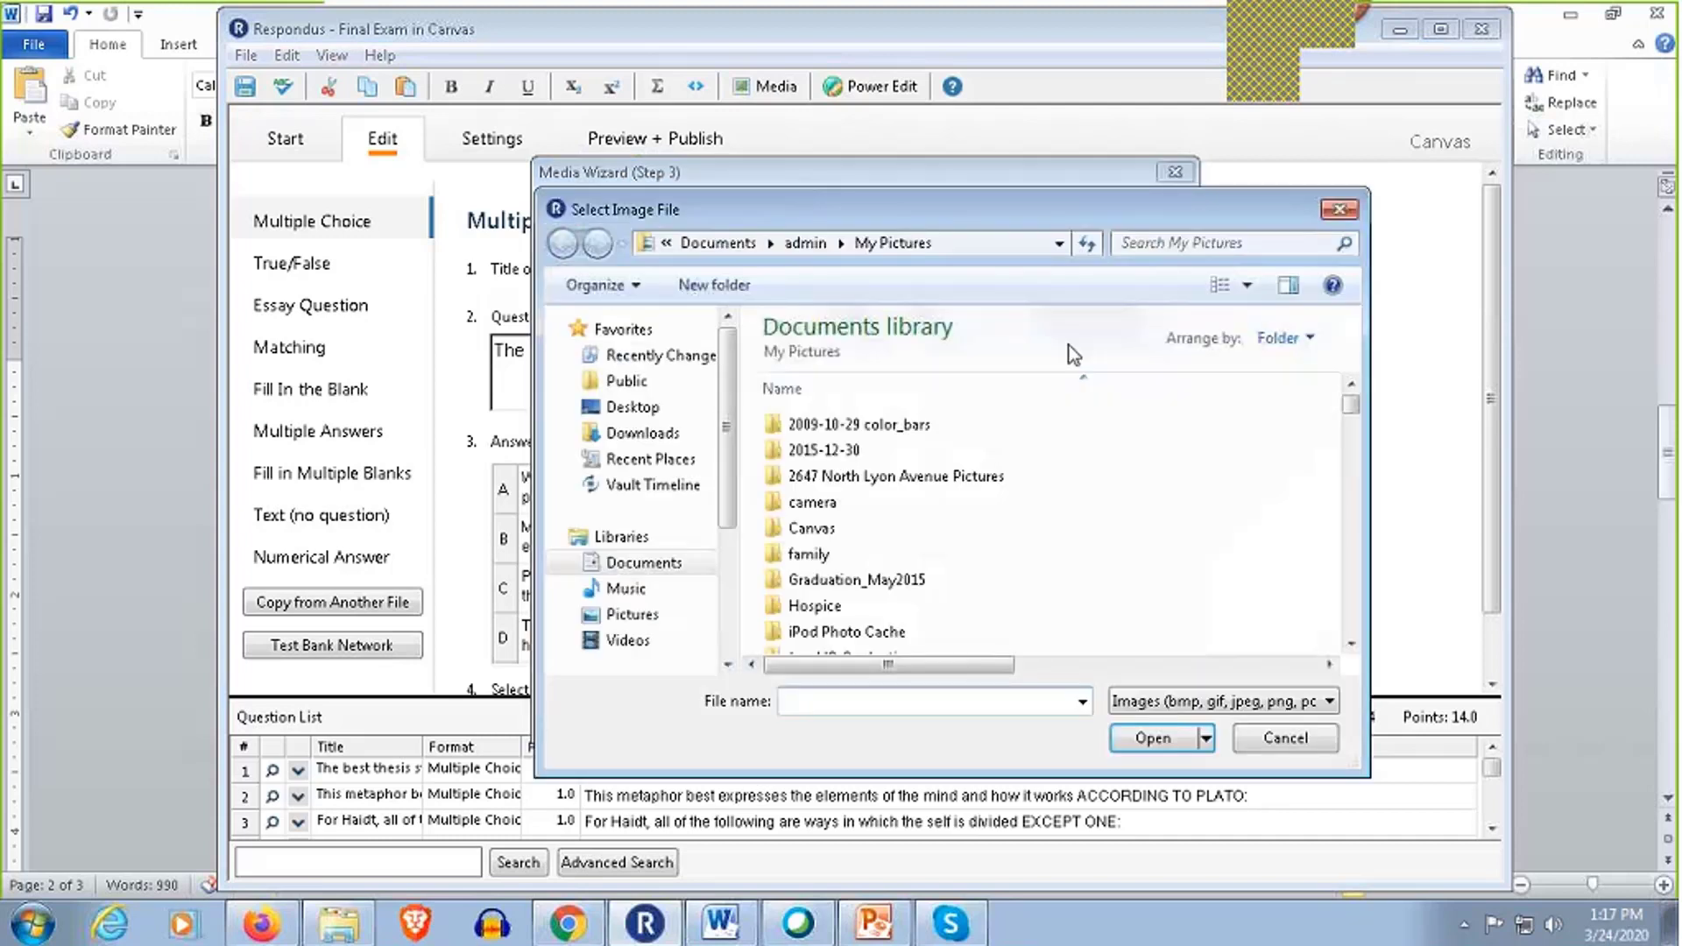
pyautogui.click(596, 616)
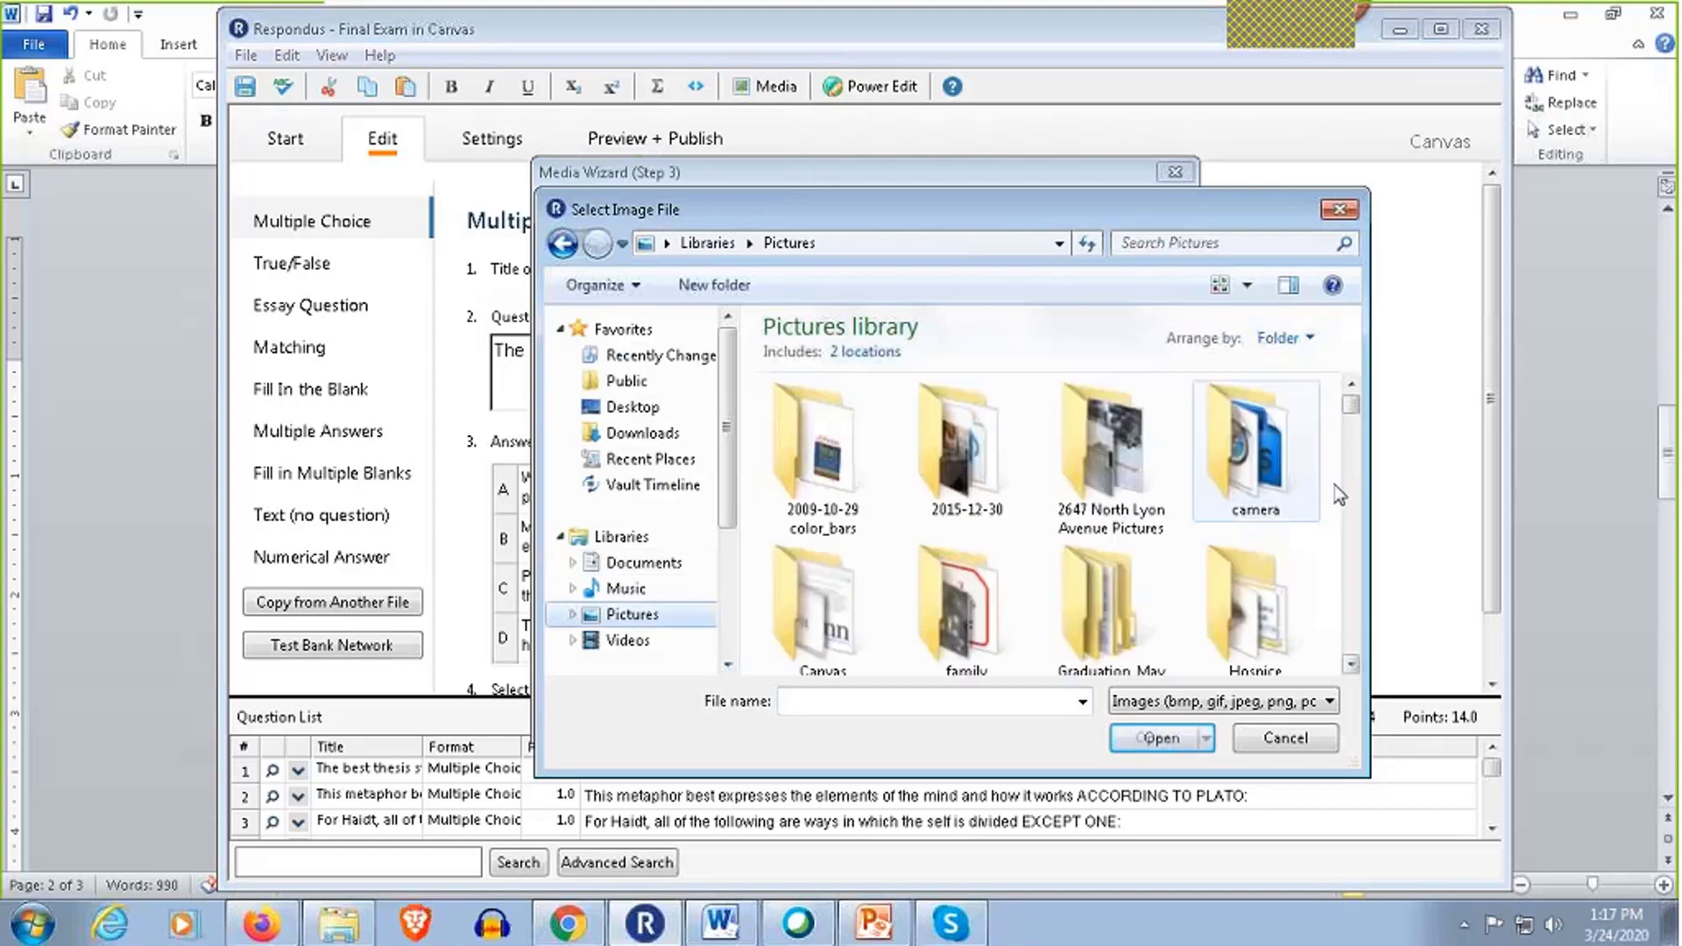
pyautogui.moveTo(1353, 422); pyautogui.dragTo(1354, 536)
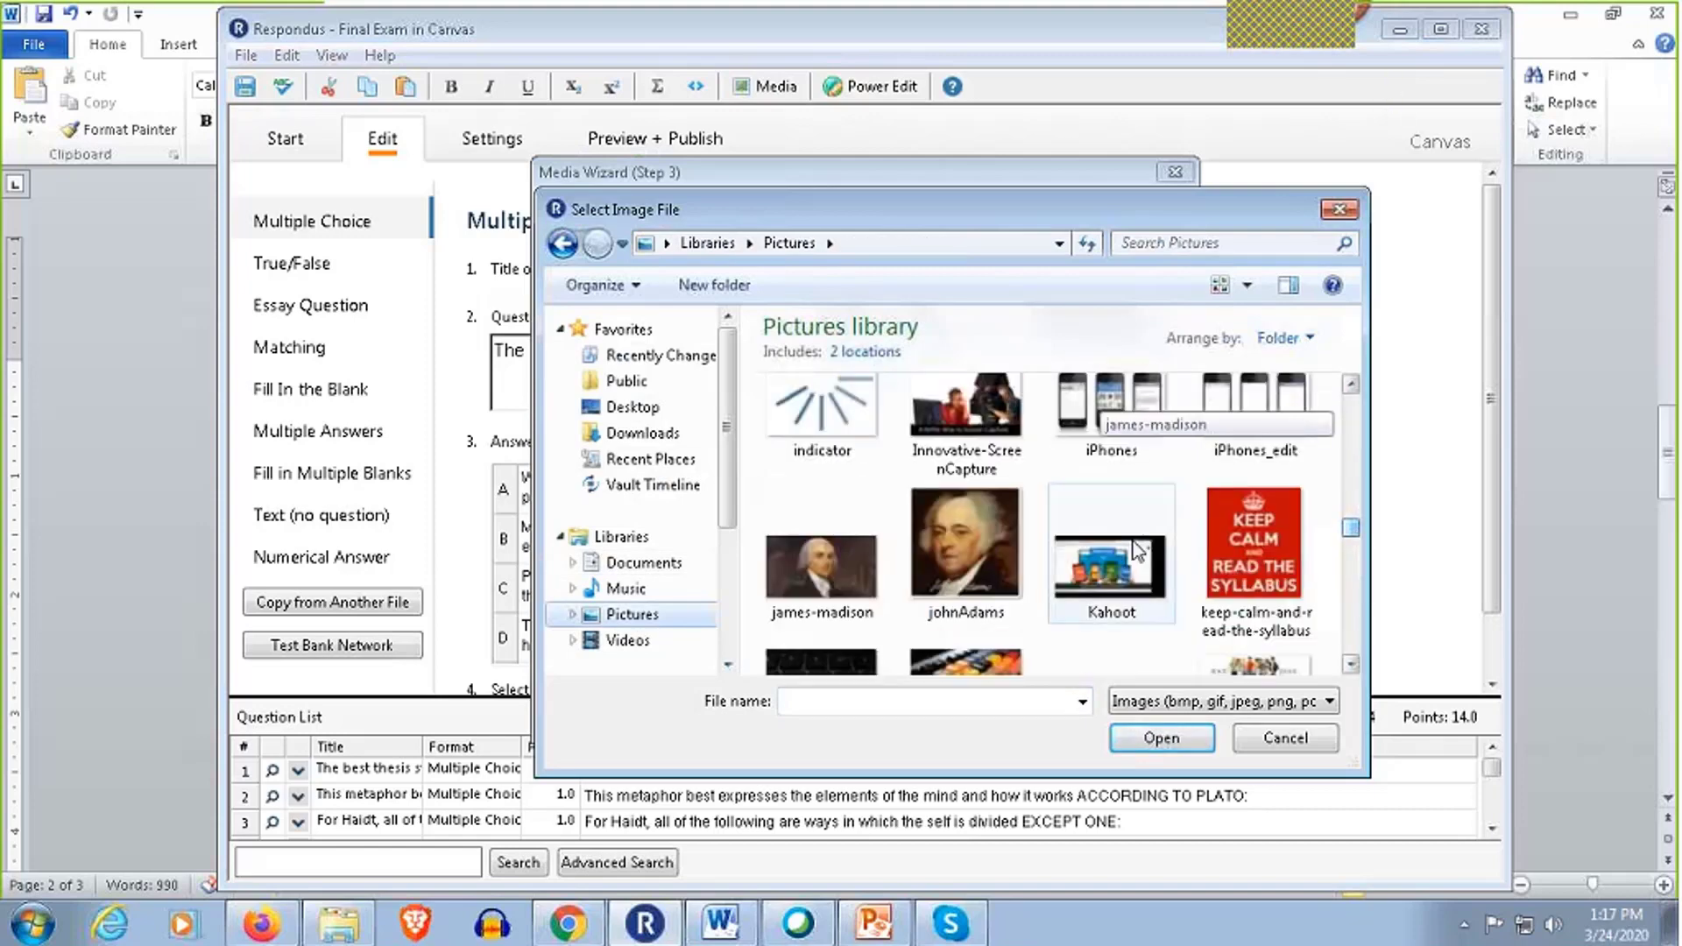
pyautogui.click(1137, 550)
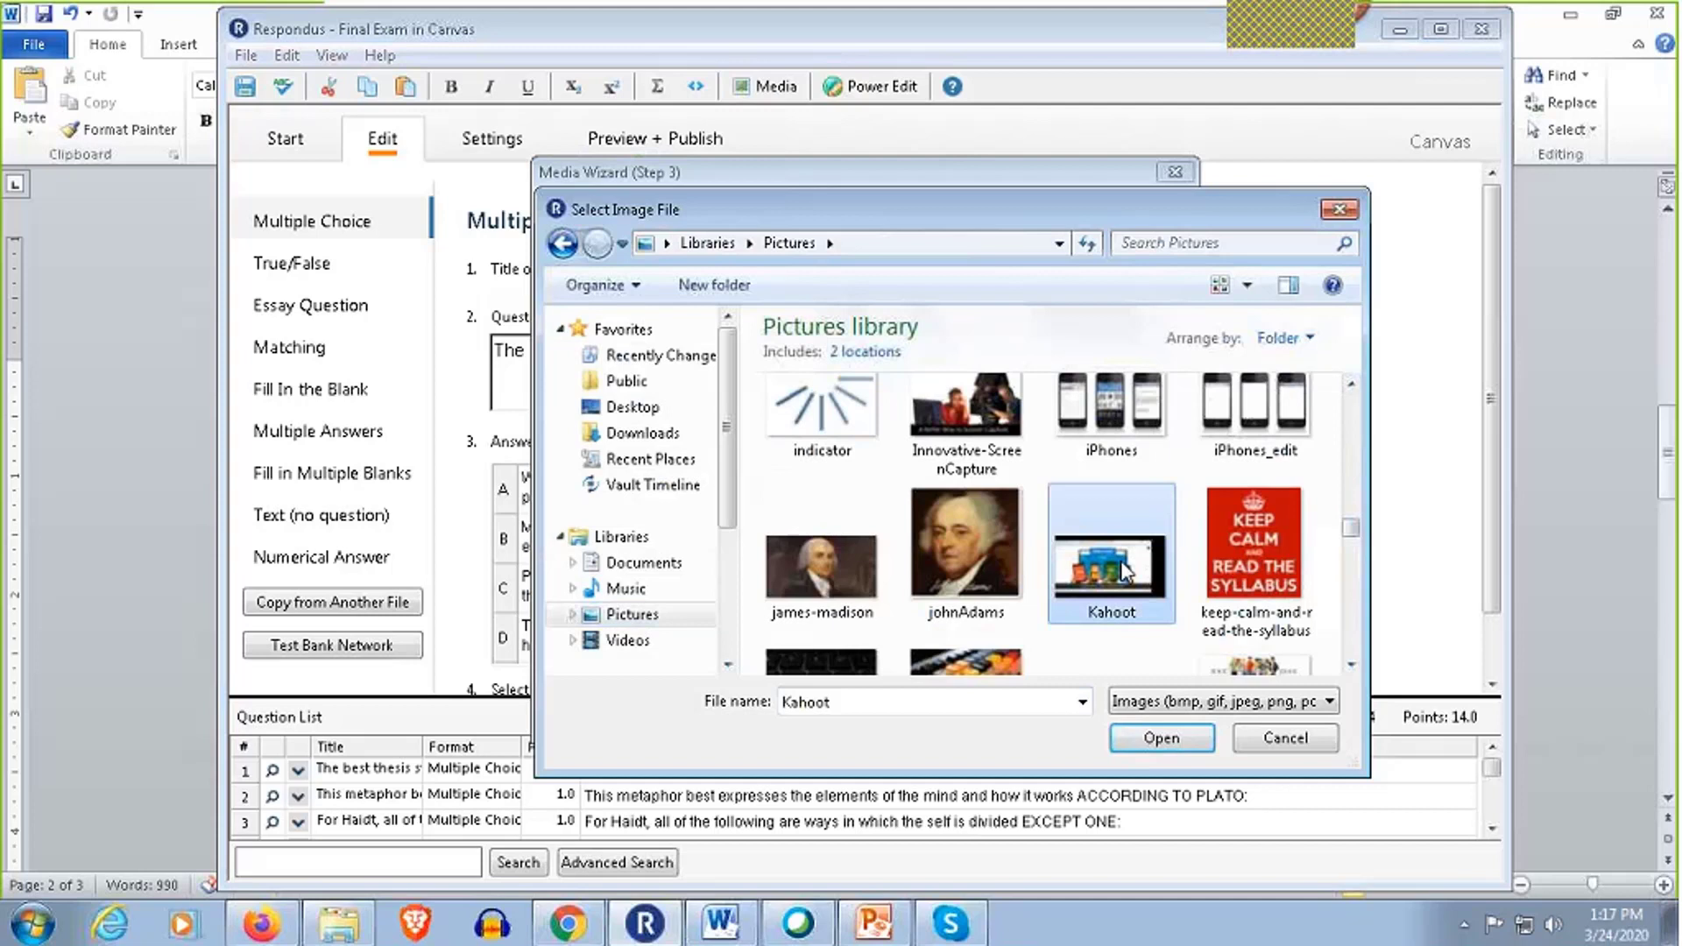
pyautogui.click(1143, 741)
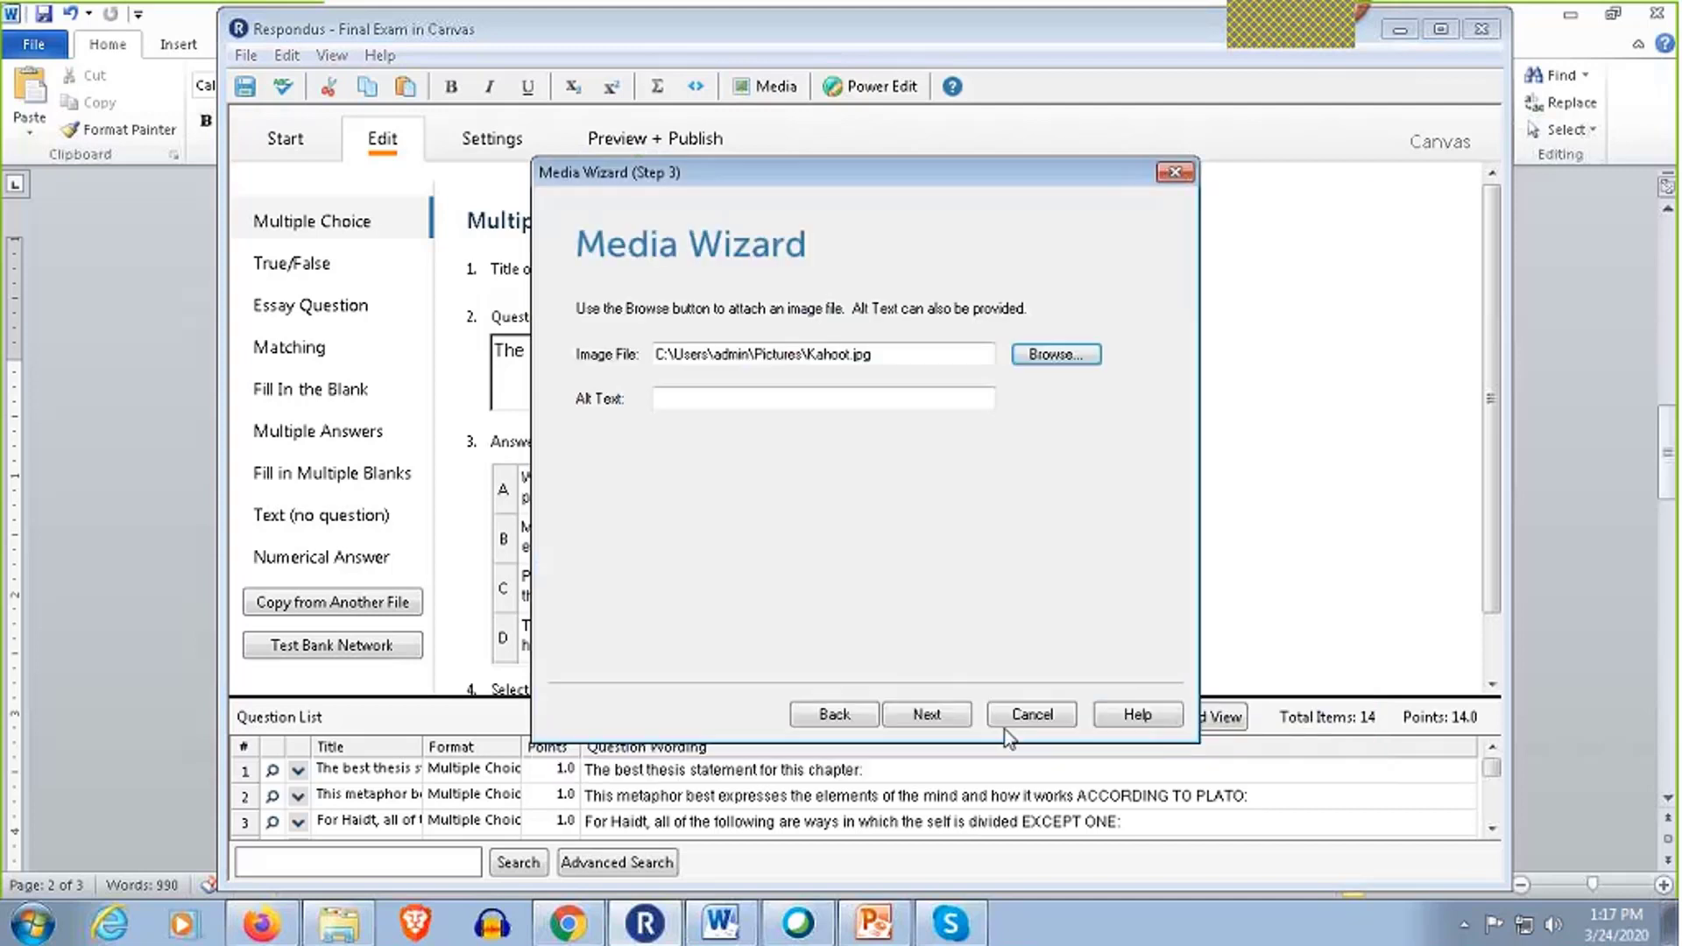
# Step: Give the image alt text 'Image of a thesis for students to edit', insert it at 47%, and save question 1
pyautogui.click(823, 398)
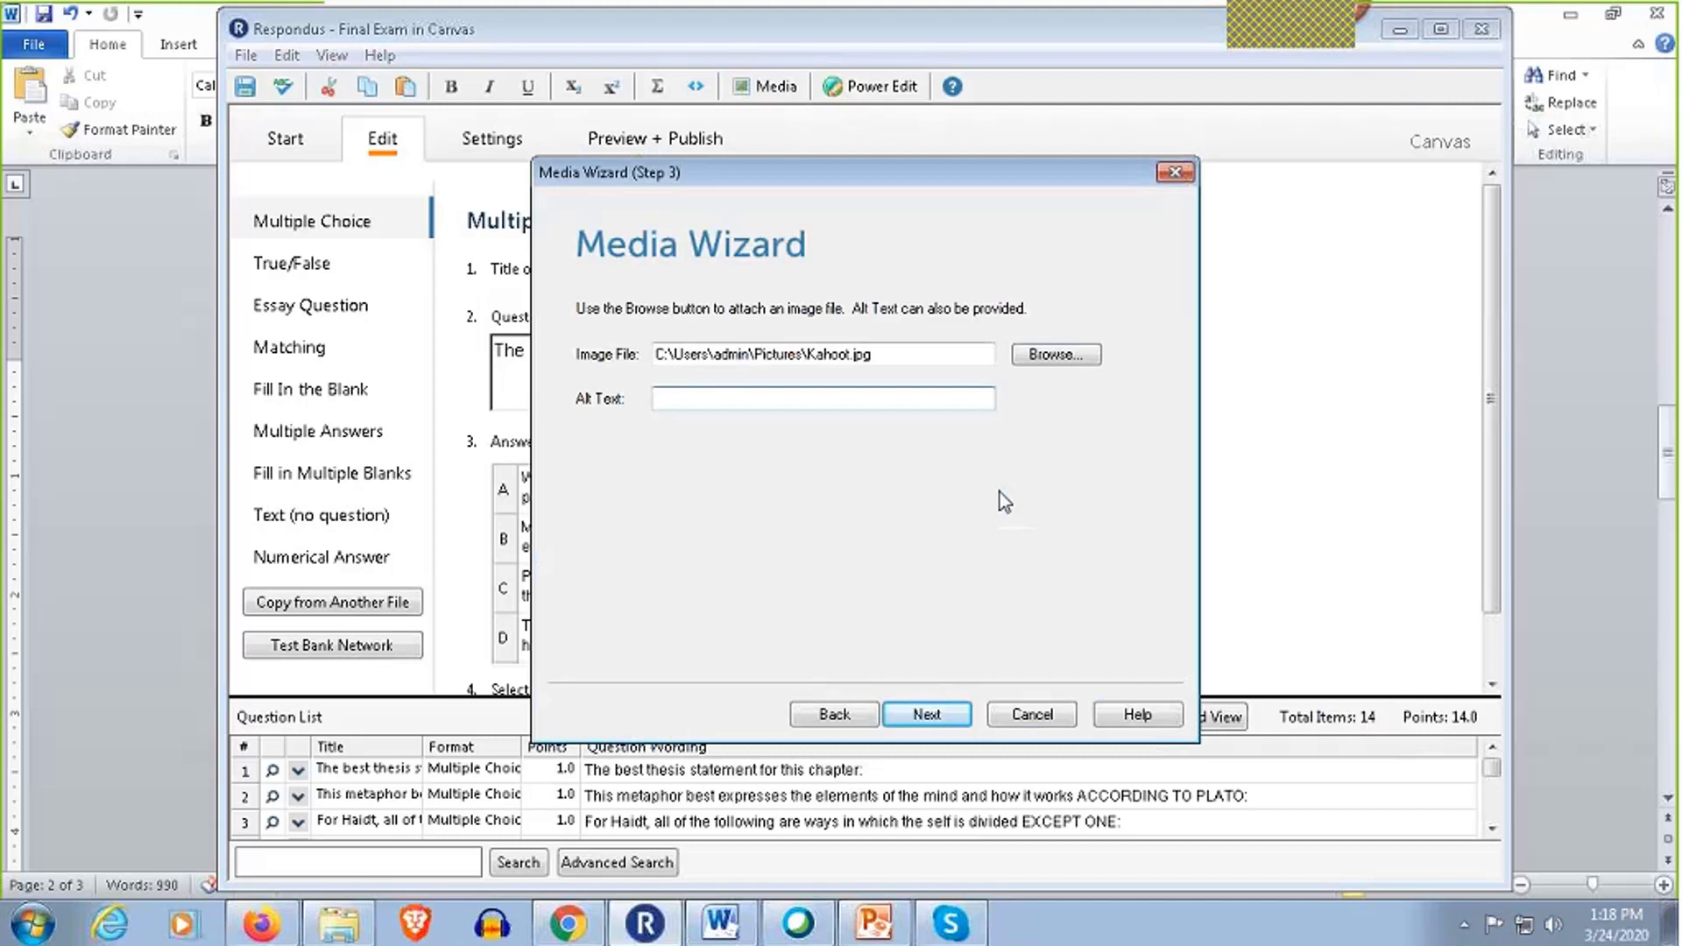
pyautogui.moveTo(948, 172); pyautogui.dragTo(981, 208)
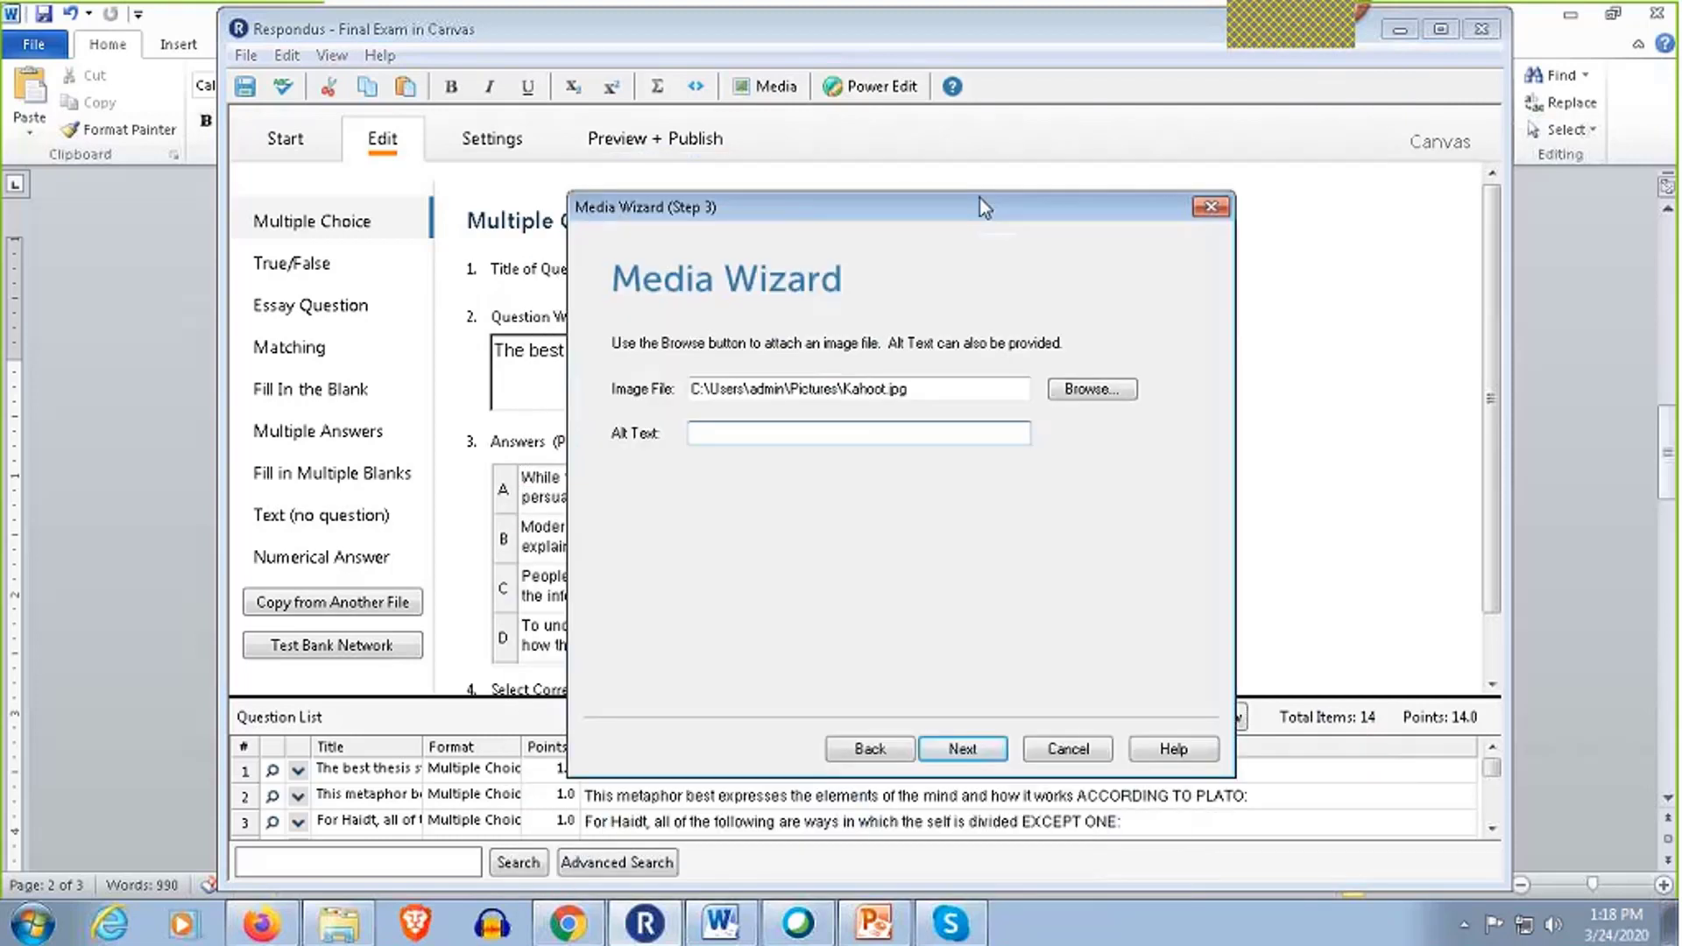
pyautogui.write('Image of a thesis for student')
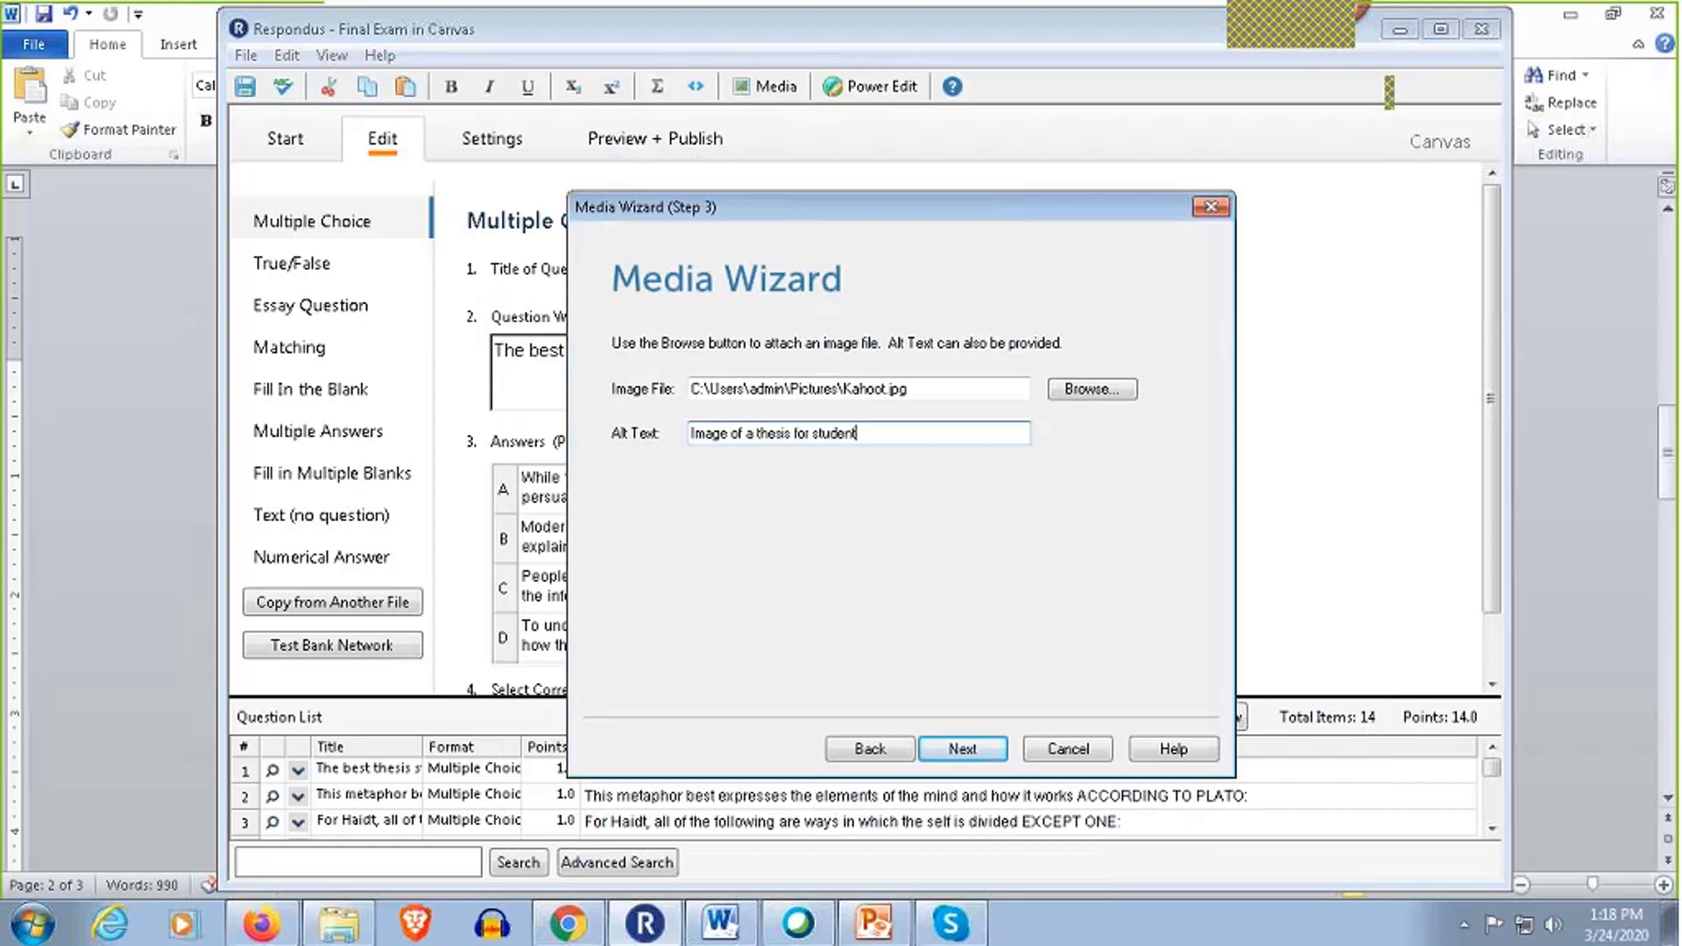
pyautogui.write('s to edit')
pyautogui.click(961, 750)
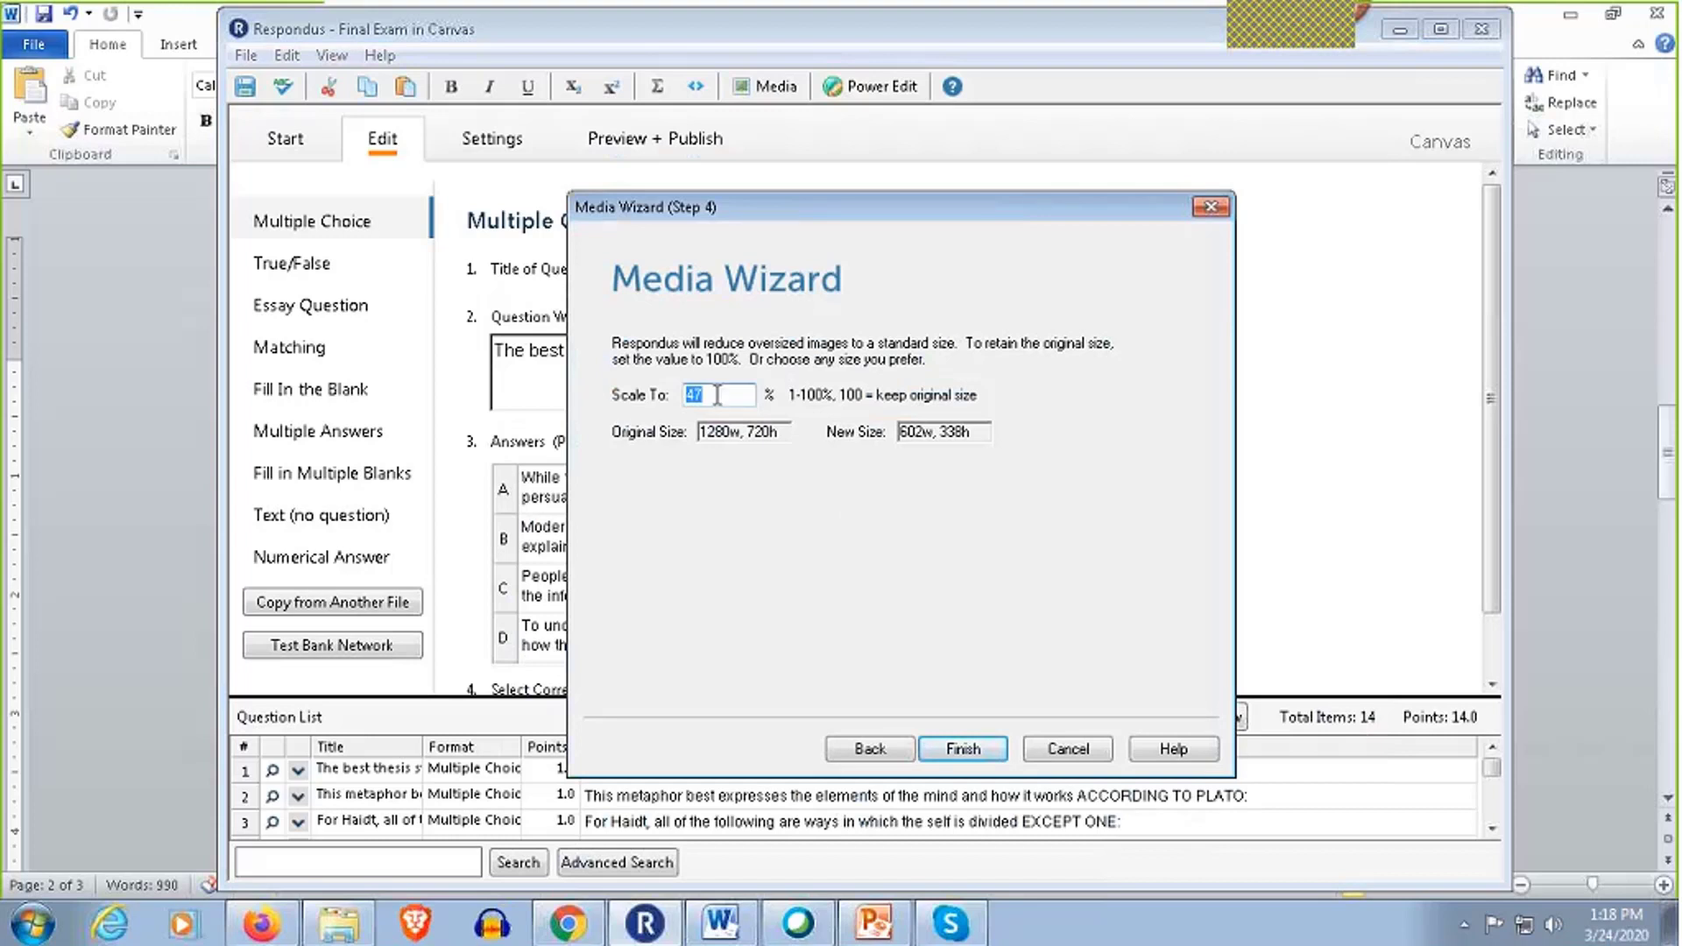
pyautogui.click(964, 749)
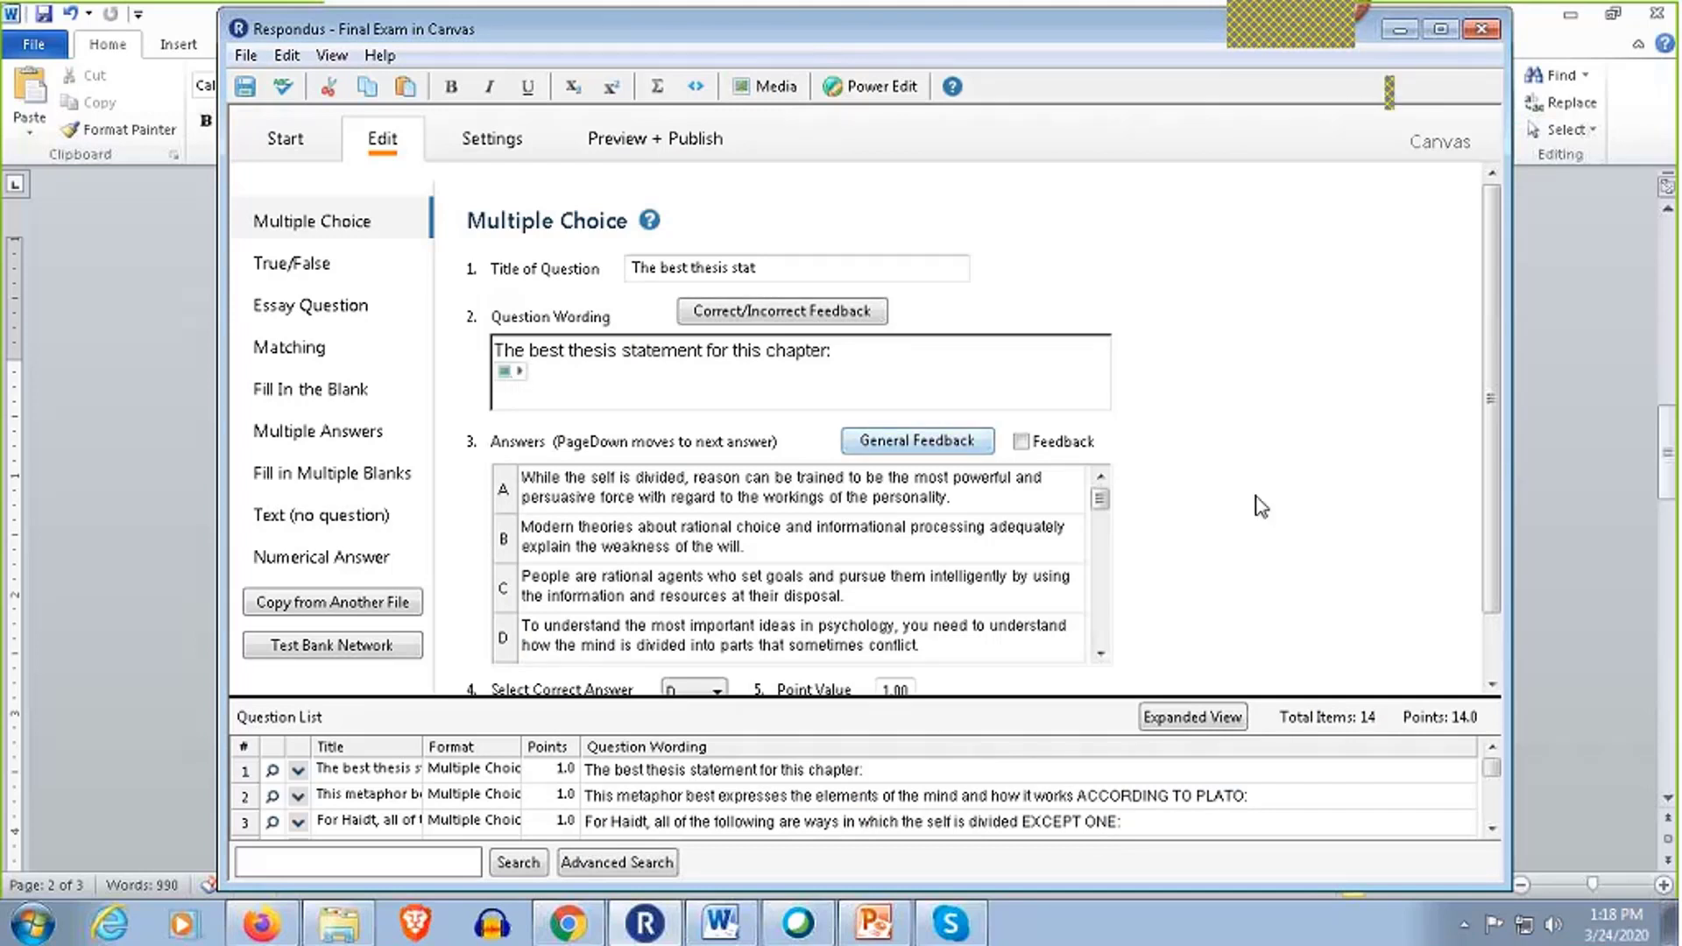
pyautogui.scroll(-1, 1482, 529)
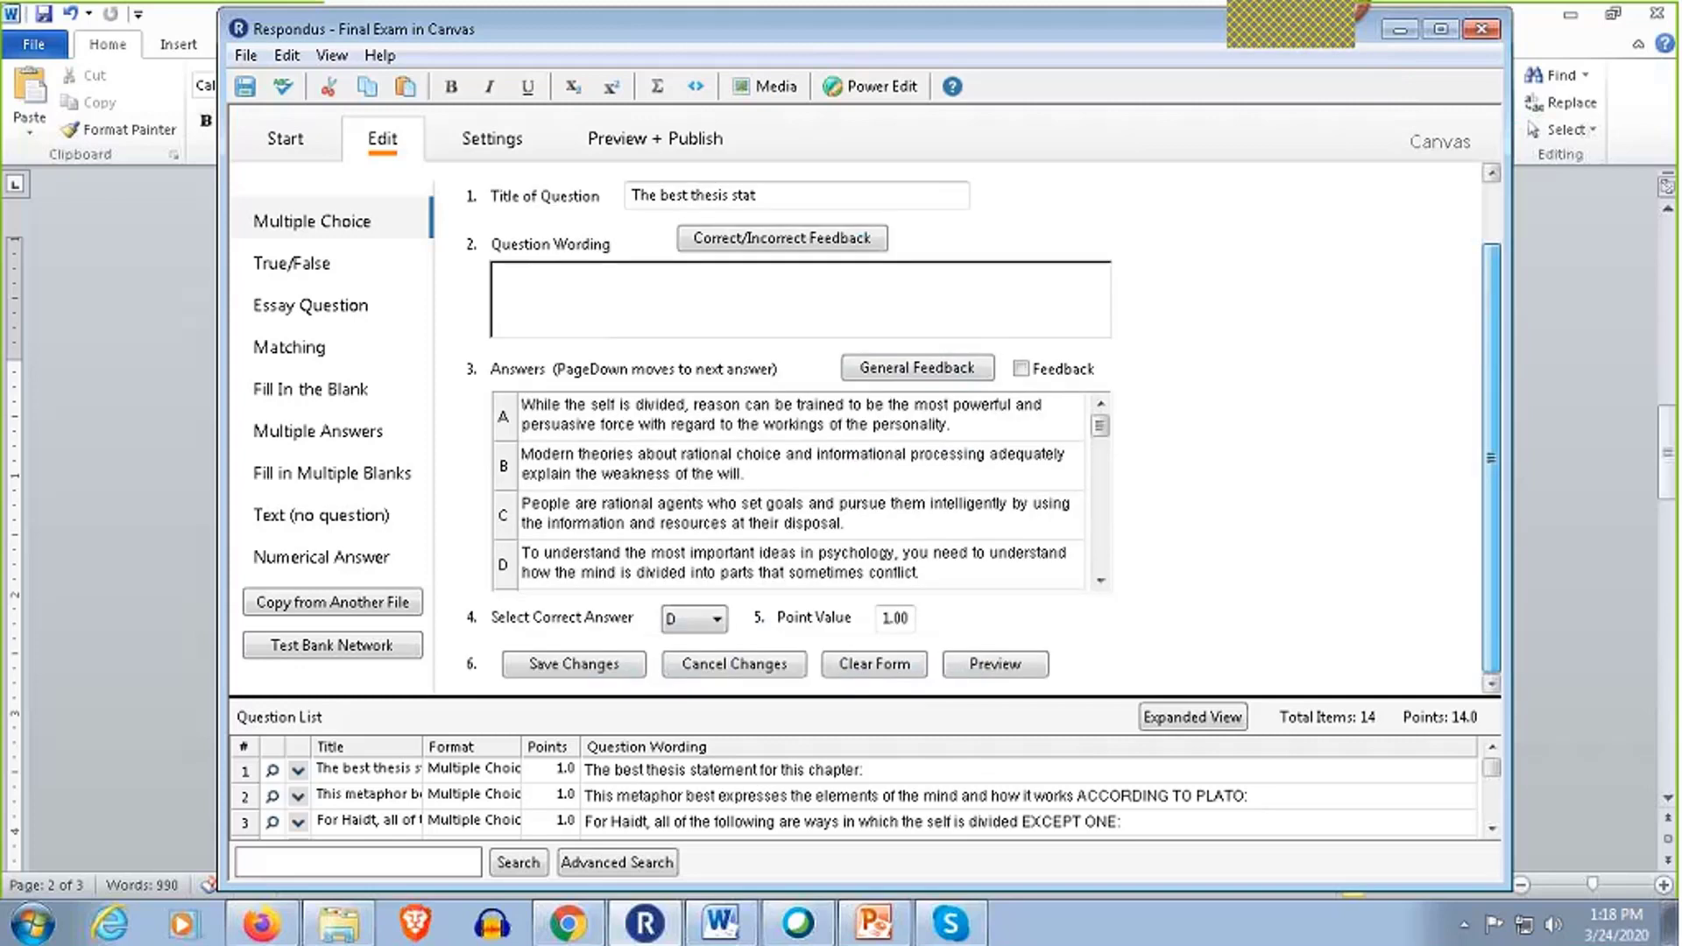
pyautogui.scroll(1, 1482, 529)
pyautogui.scroll(-1, 1470, 585)
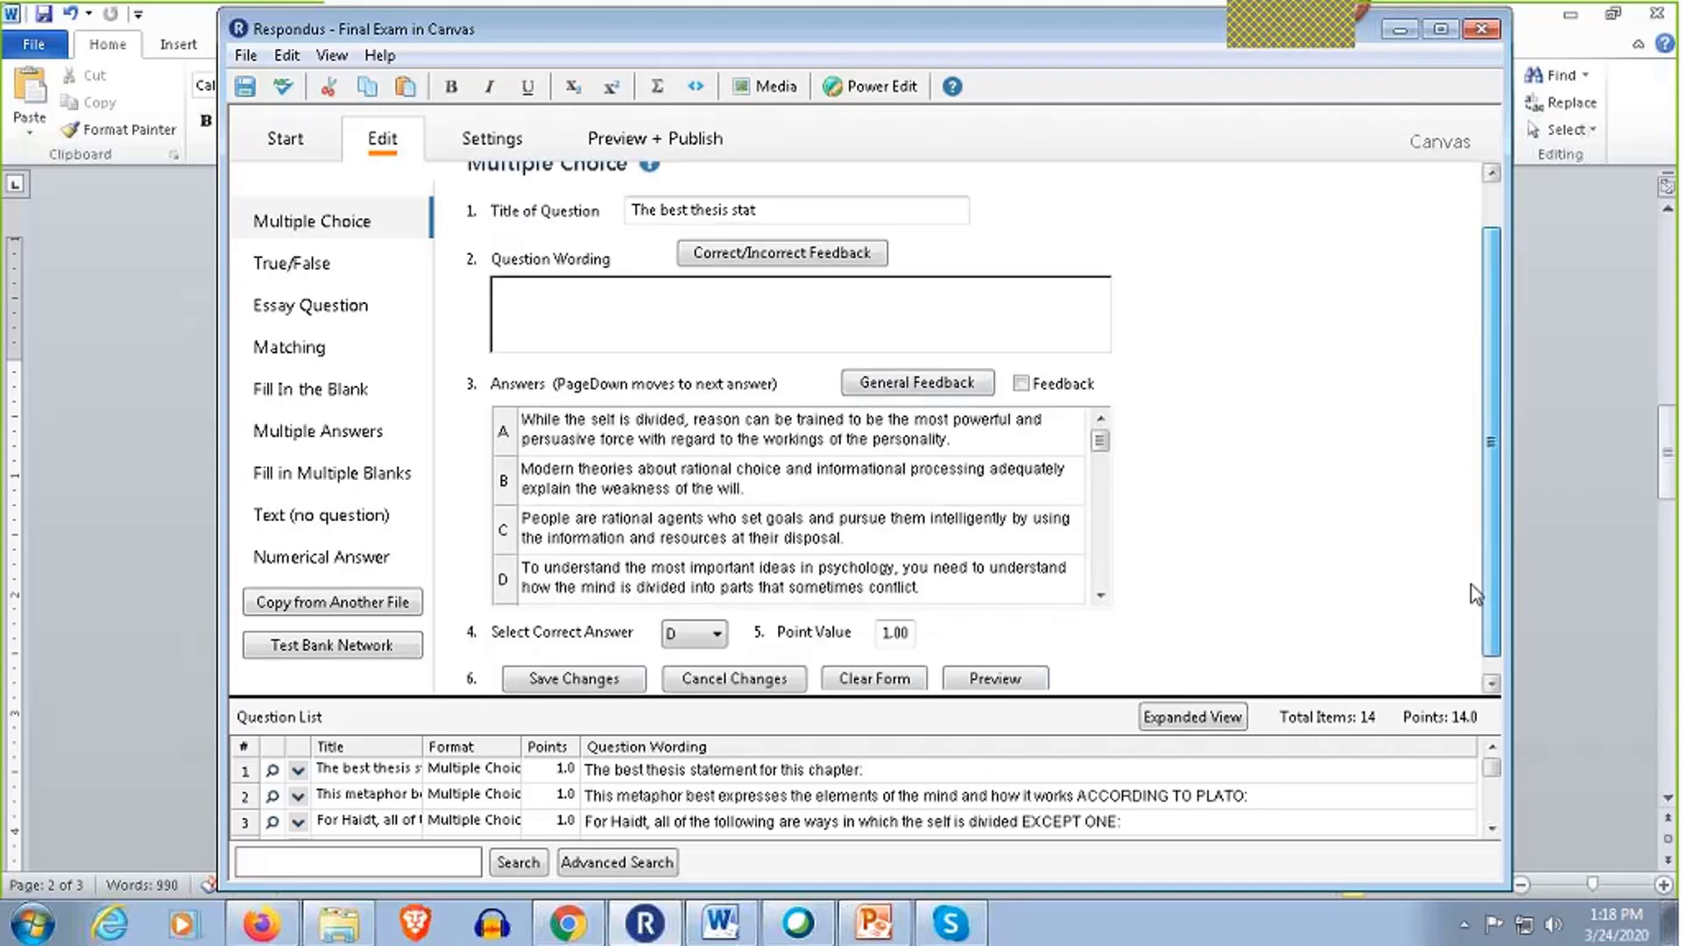
pyautogui.click(576, 665)
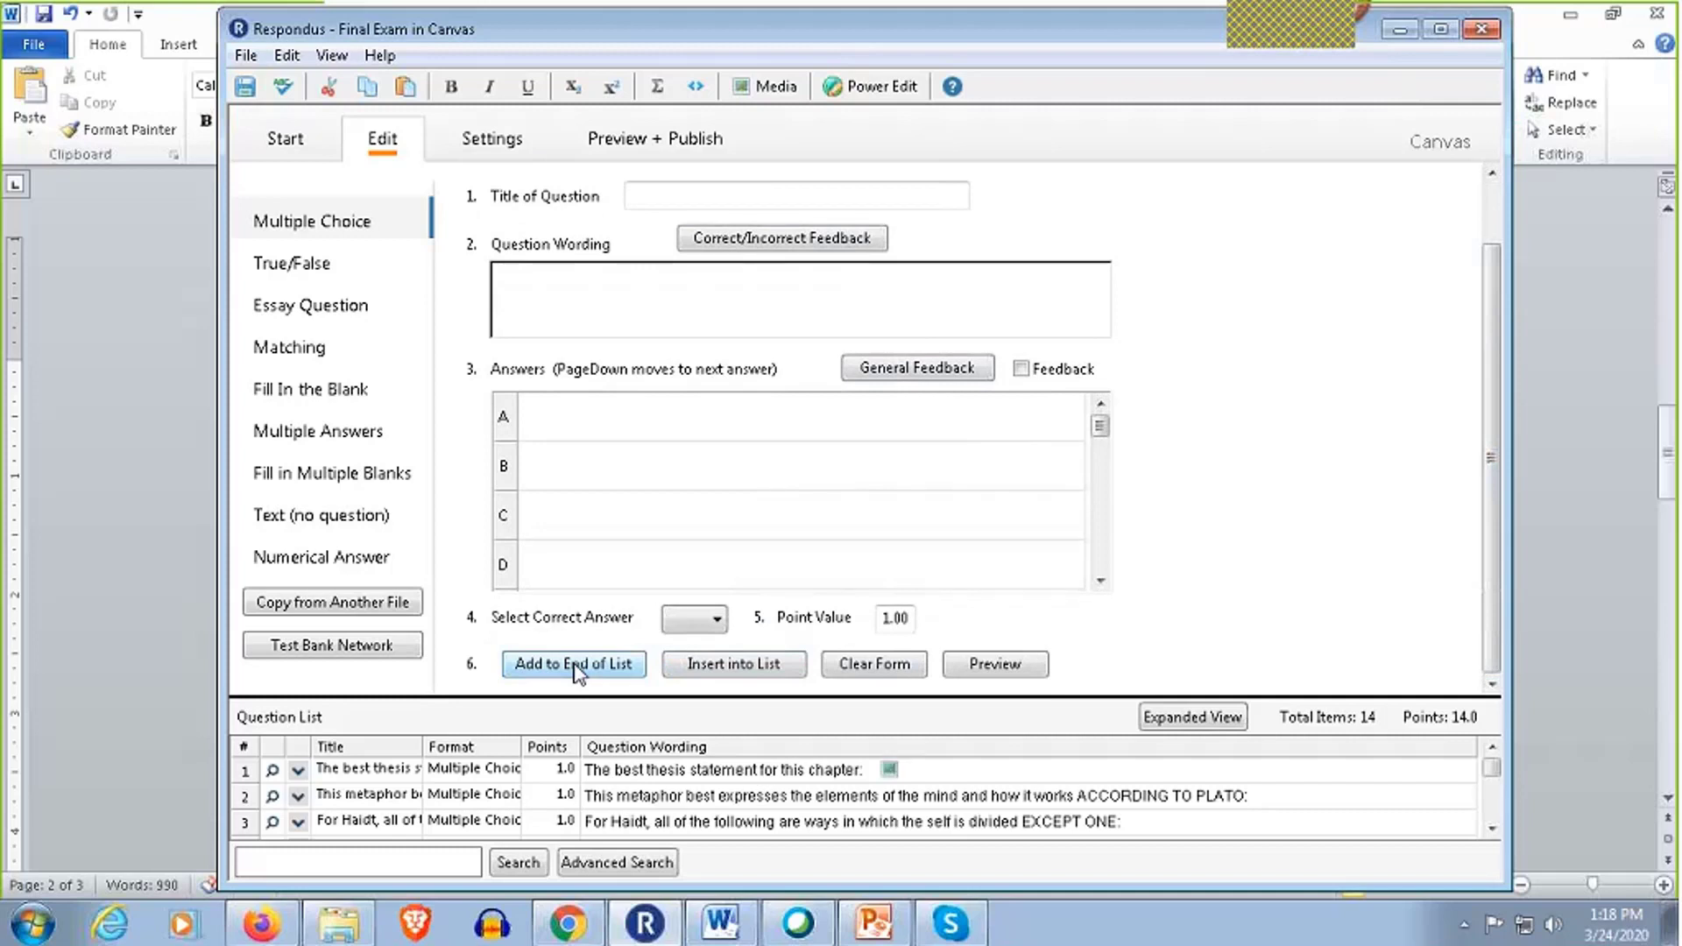
# Step: Preview question 1 to confirm the Kahoot image appears above its answers, then go to Preview + Publish
pyautogui.click(299, 771)
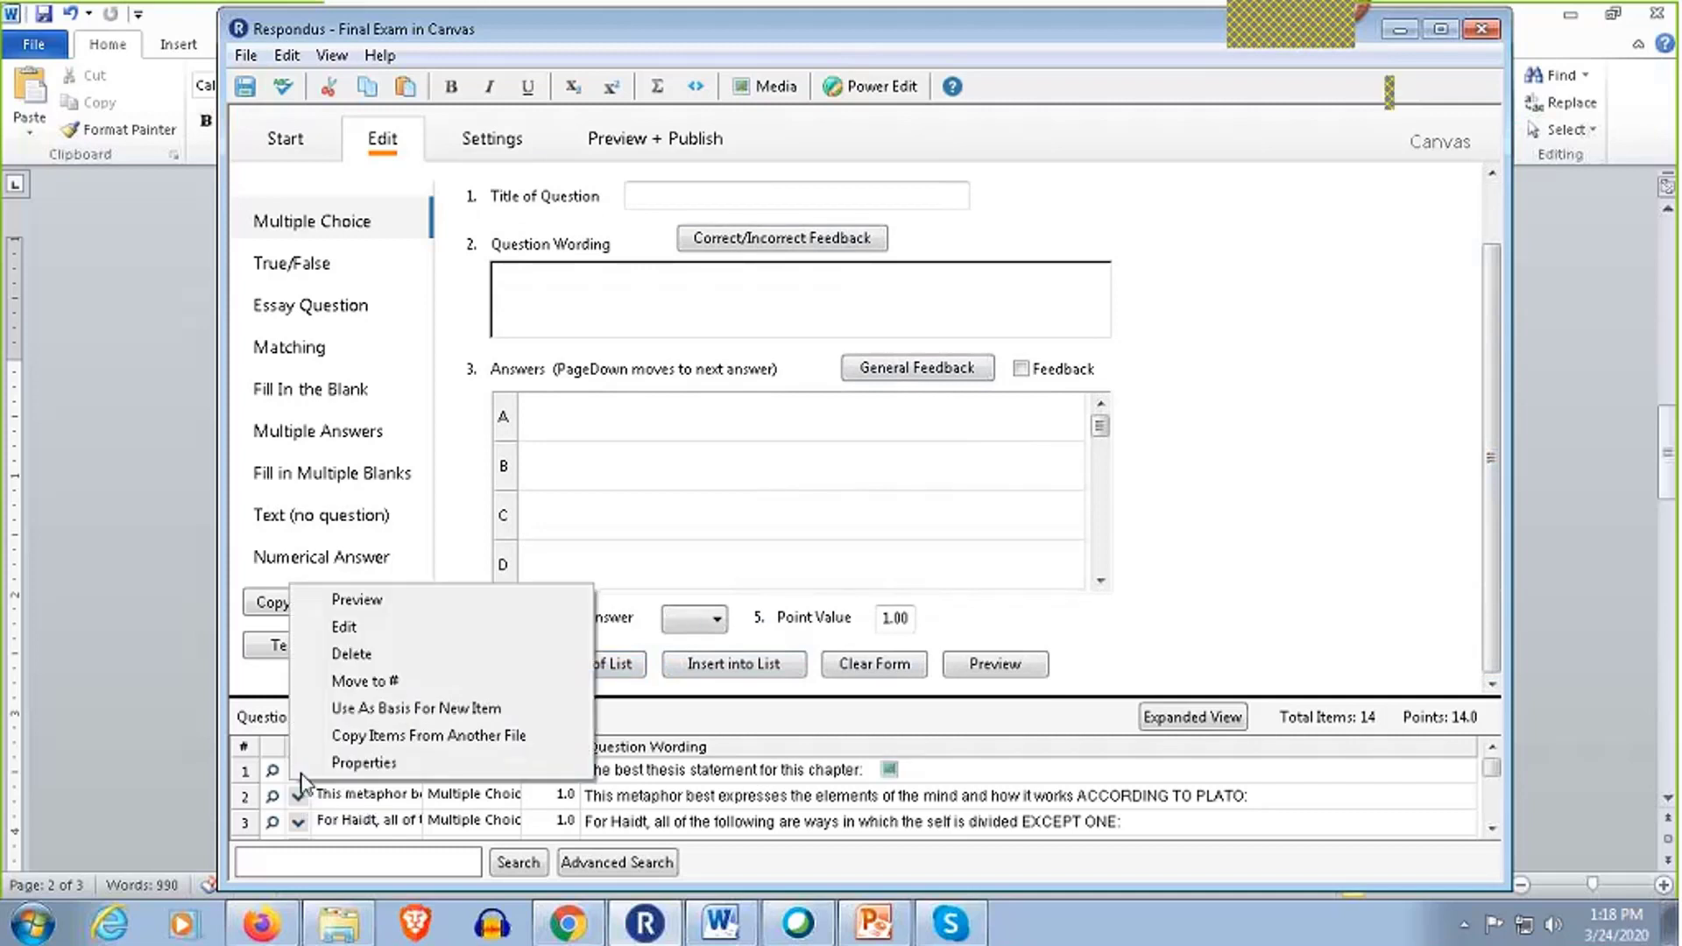
pyautogui.click(1214, 668)
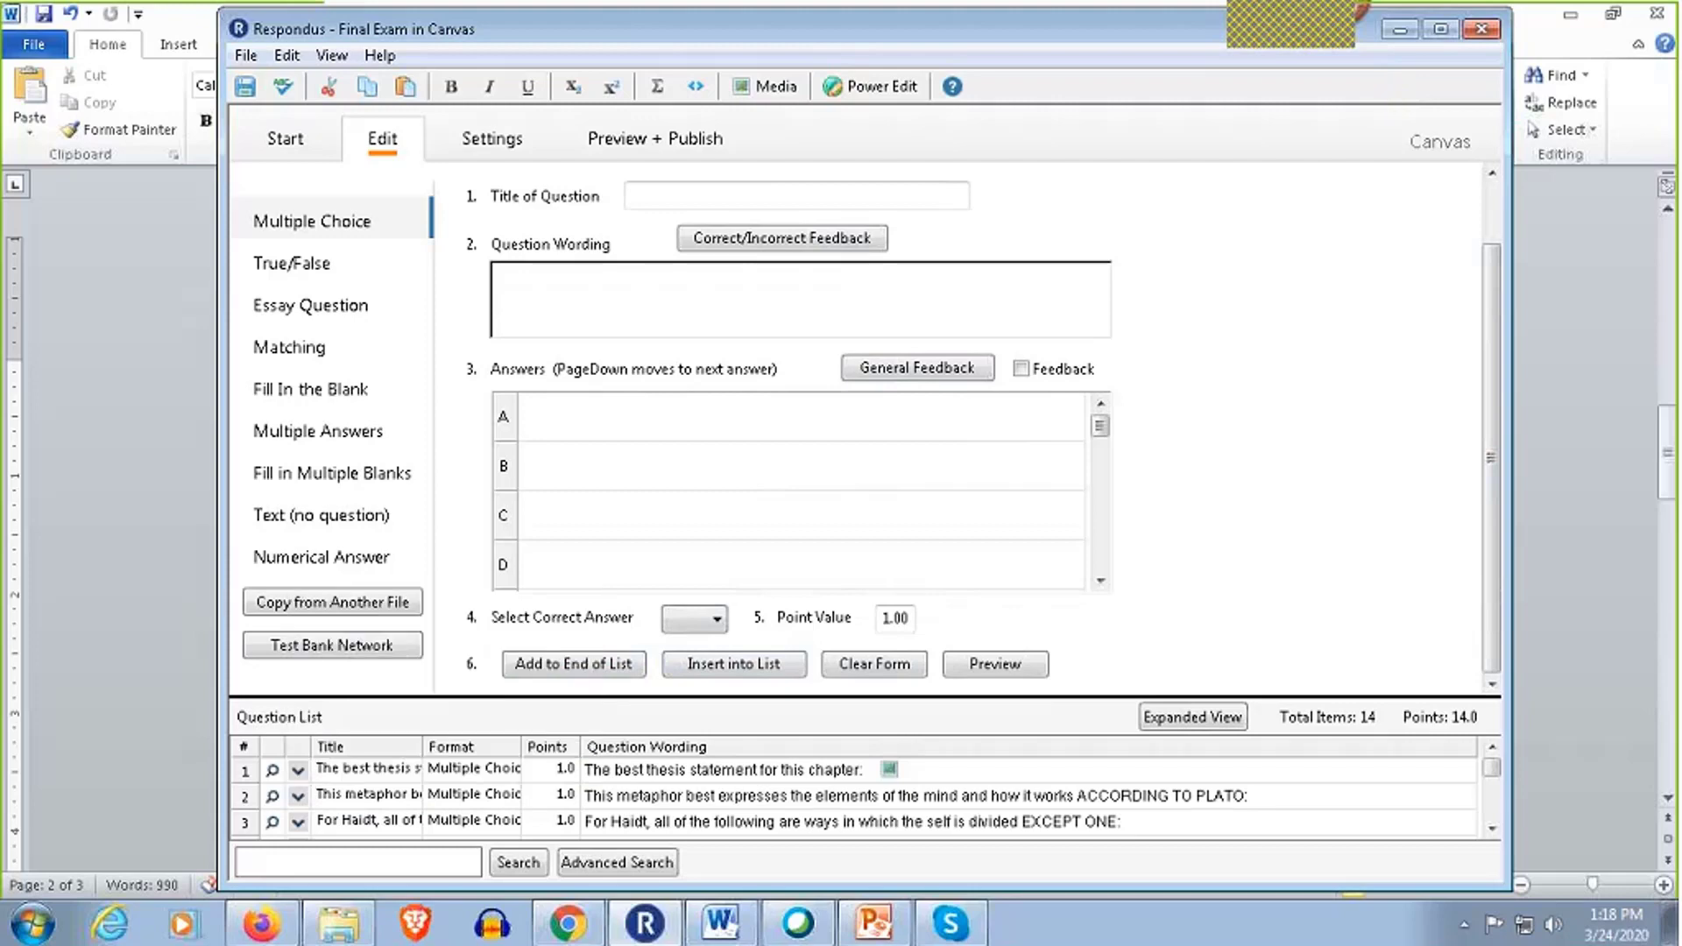
pyautogui.click(272, 772)
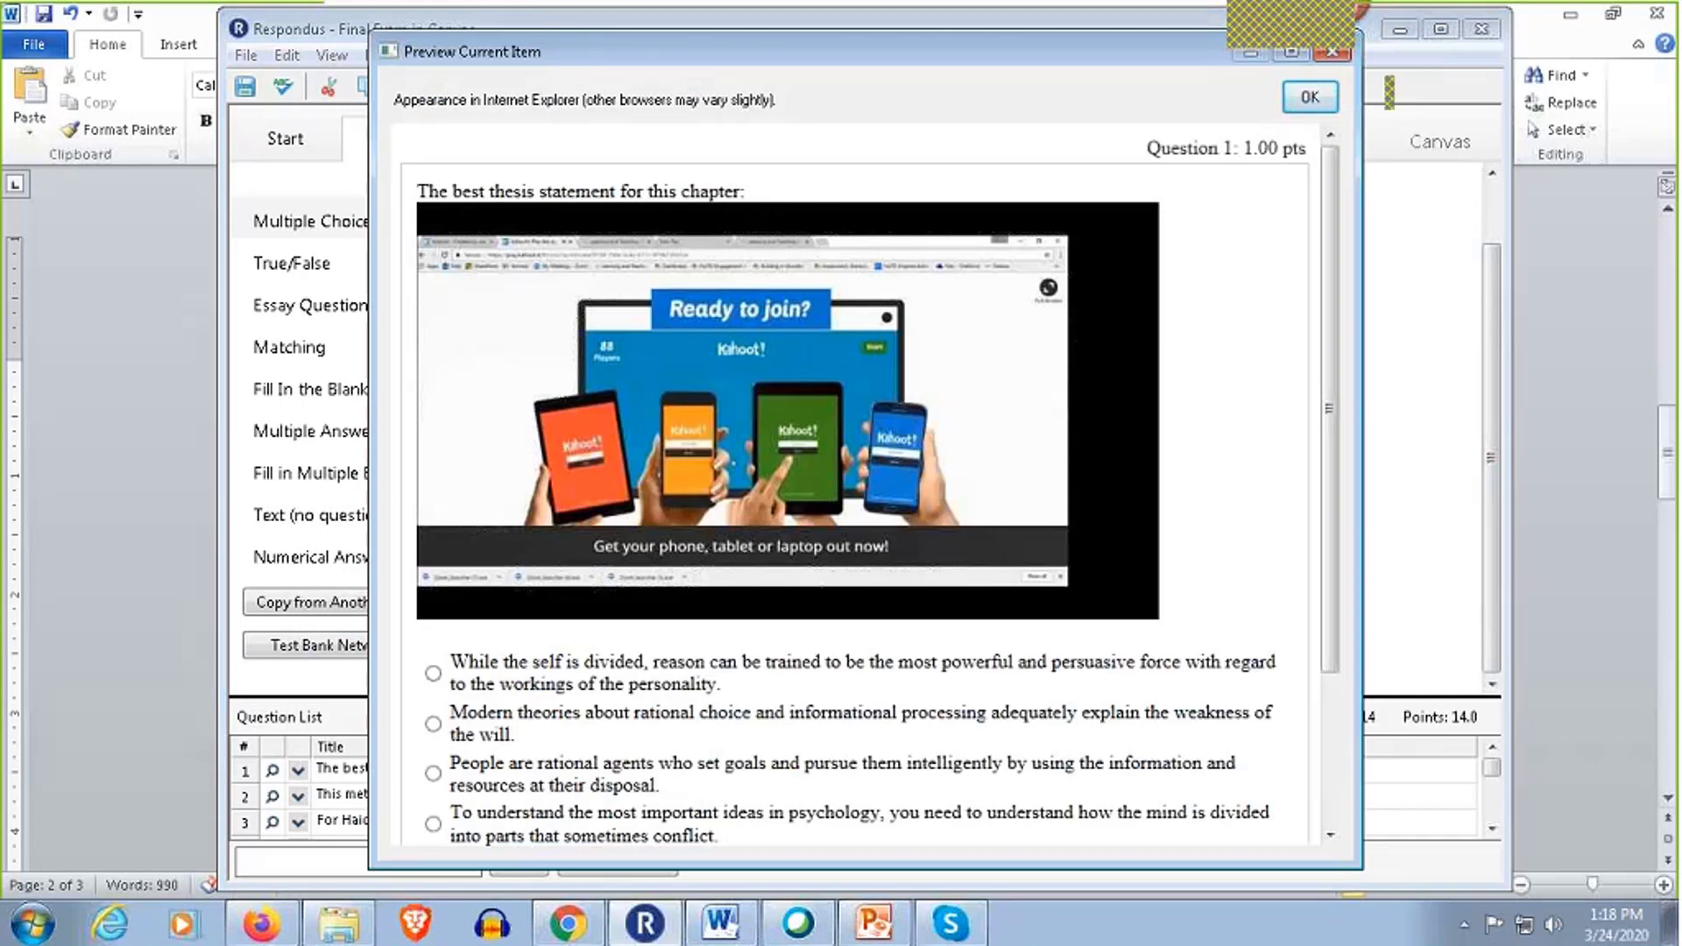
pyautogui.click(1305, 98)
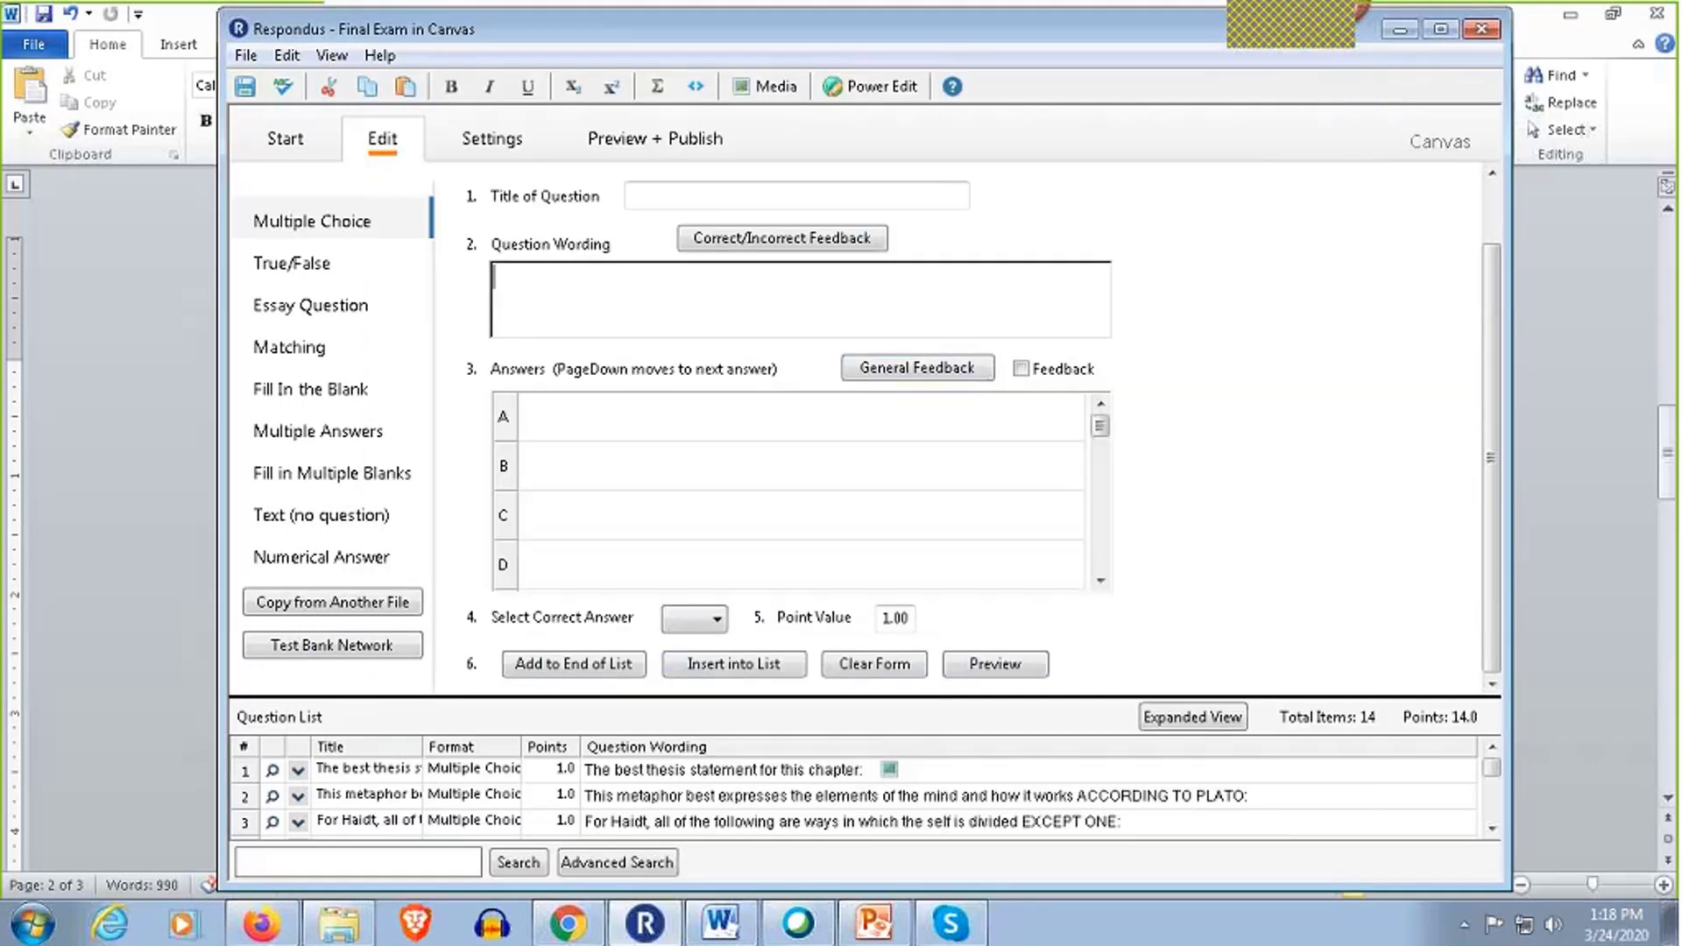
pyautogui.click(679, 140)
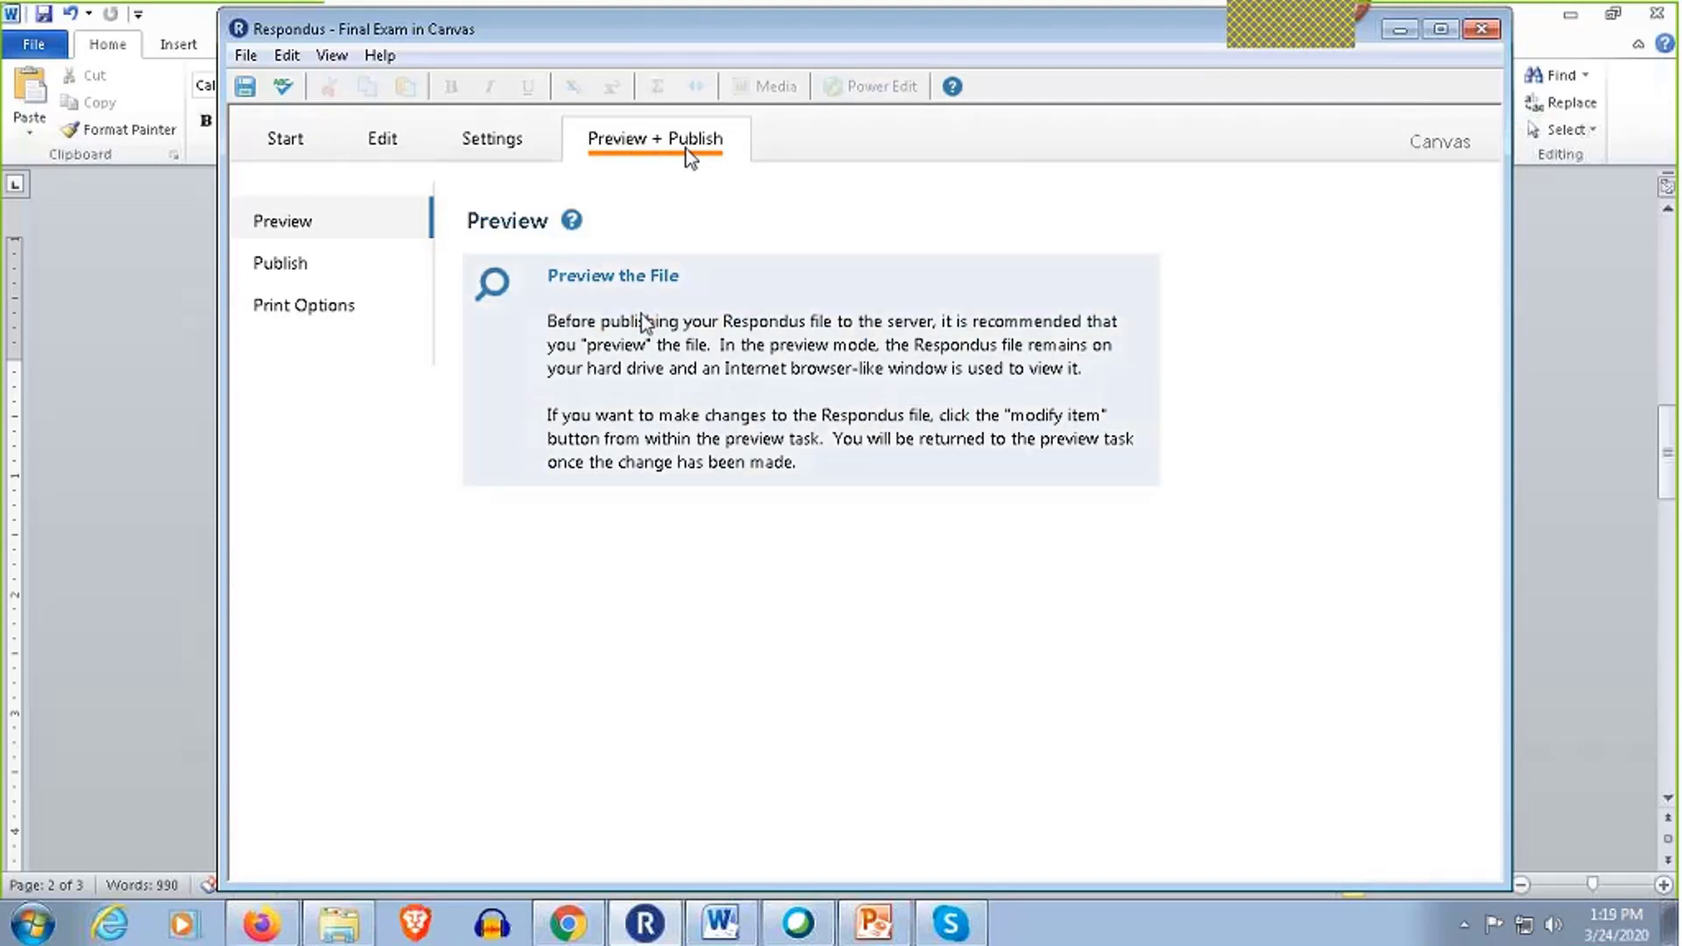
# Step: Page through the exam preview to question 4, then launch the Canvas Publish Wizard
pyautogui.click(640, 279)
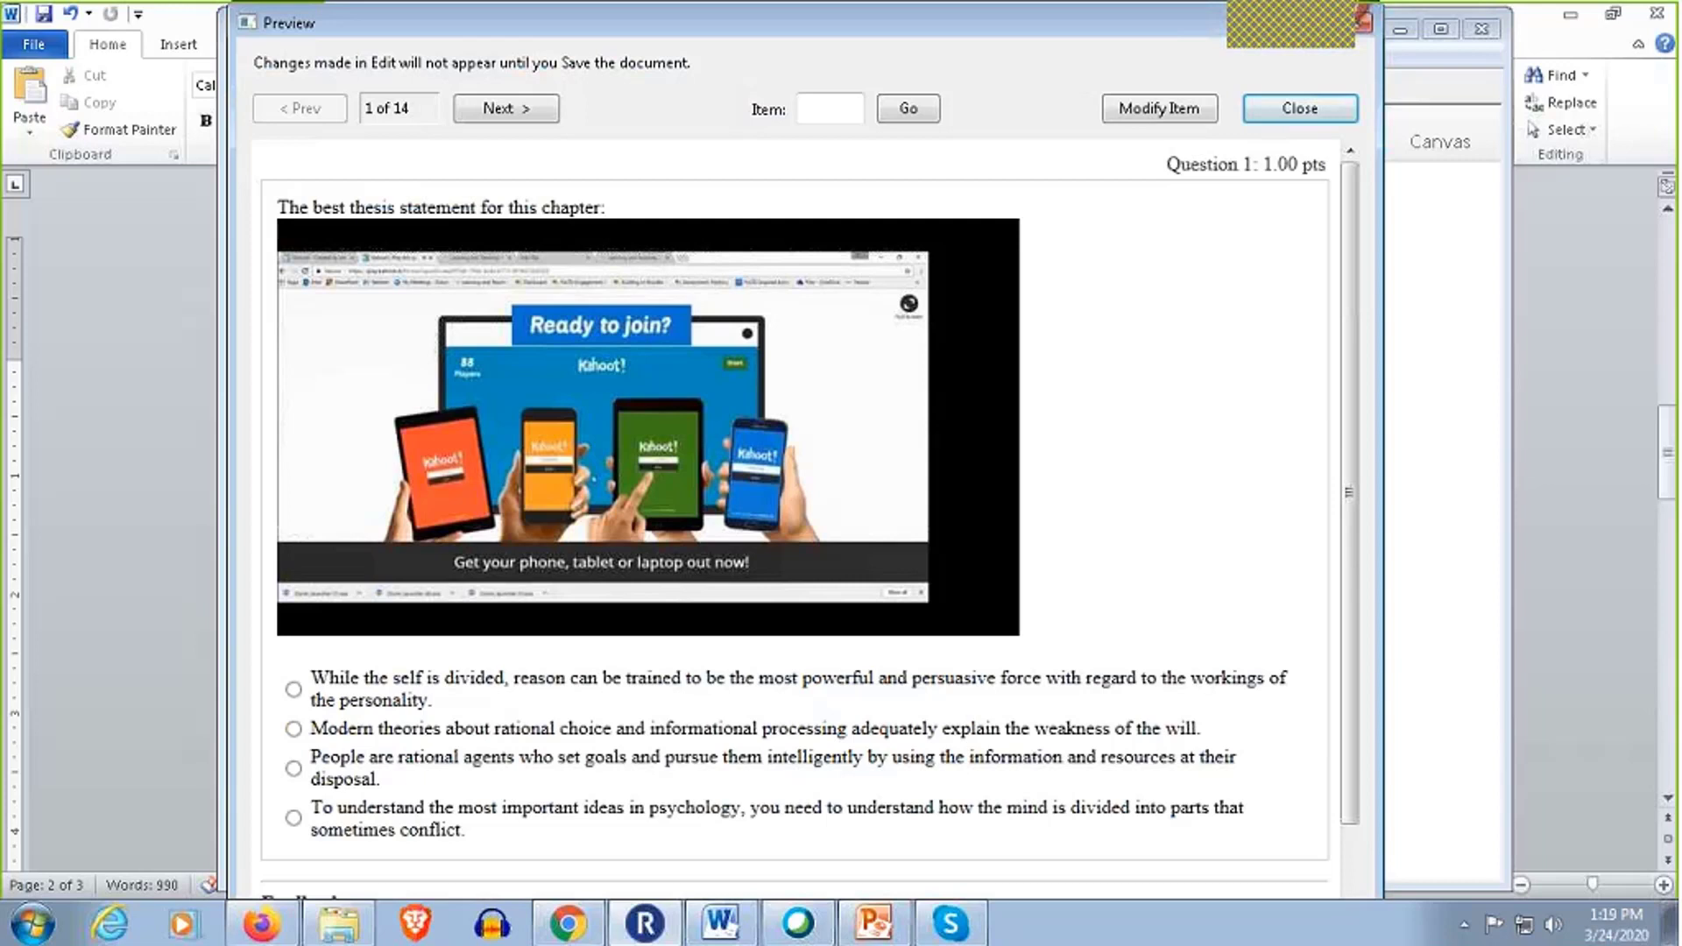
pyautogui.click(493, 110)
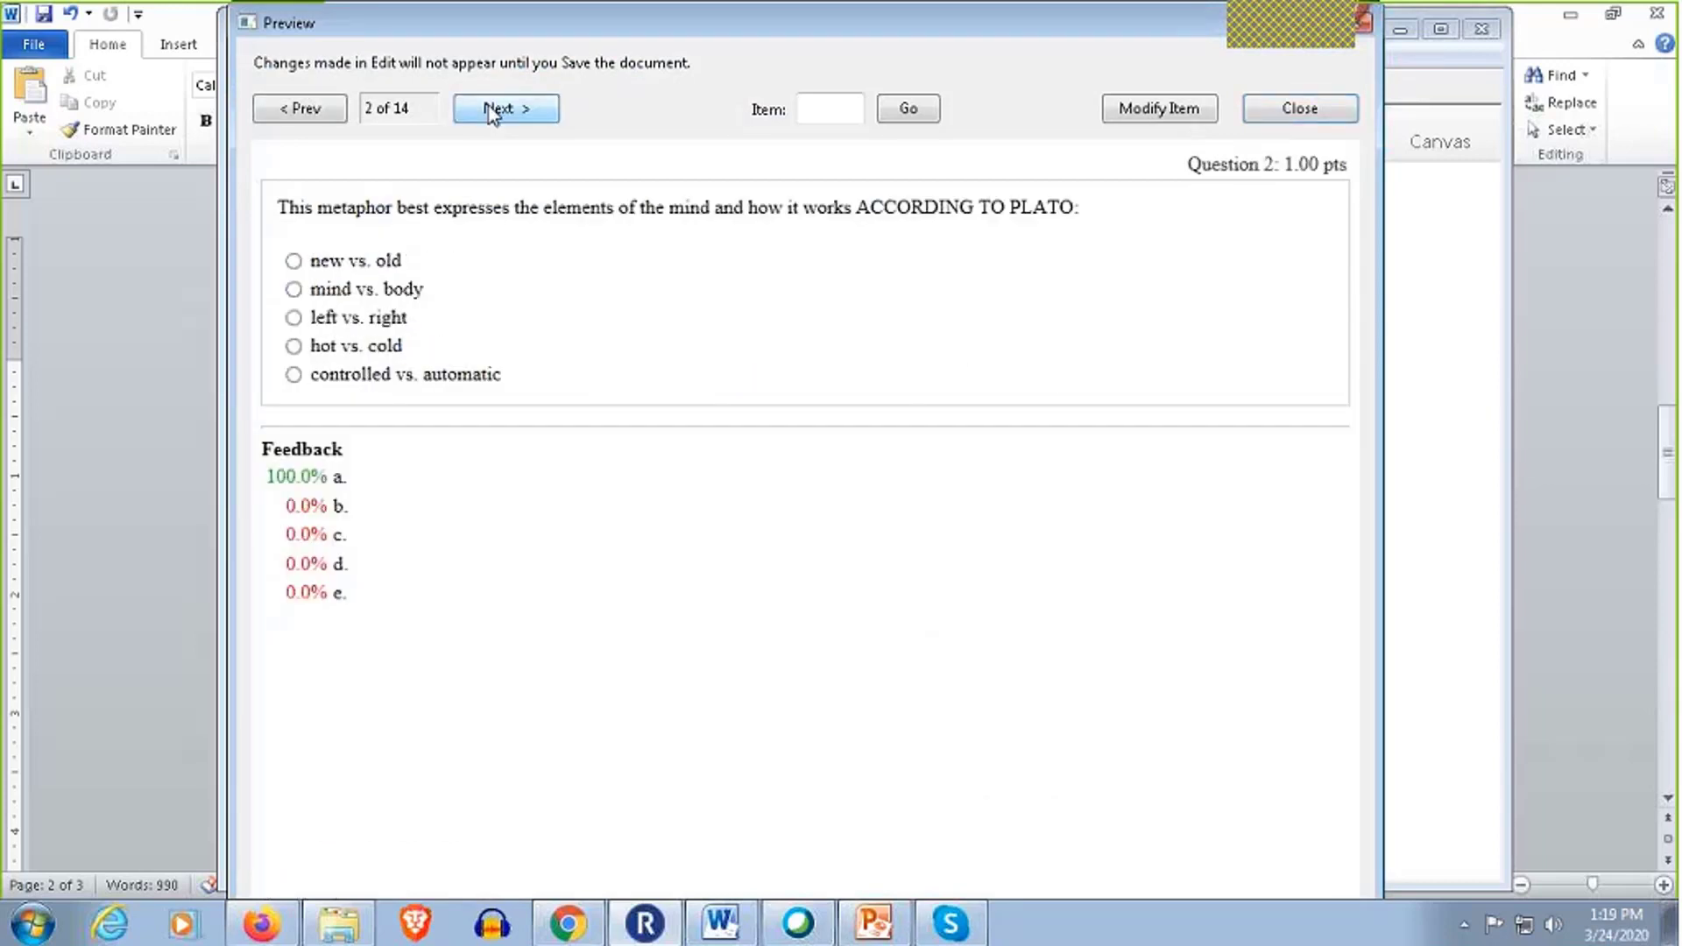
pyautogui.doubleClick(493, 110)
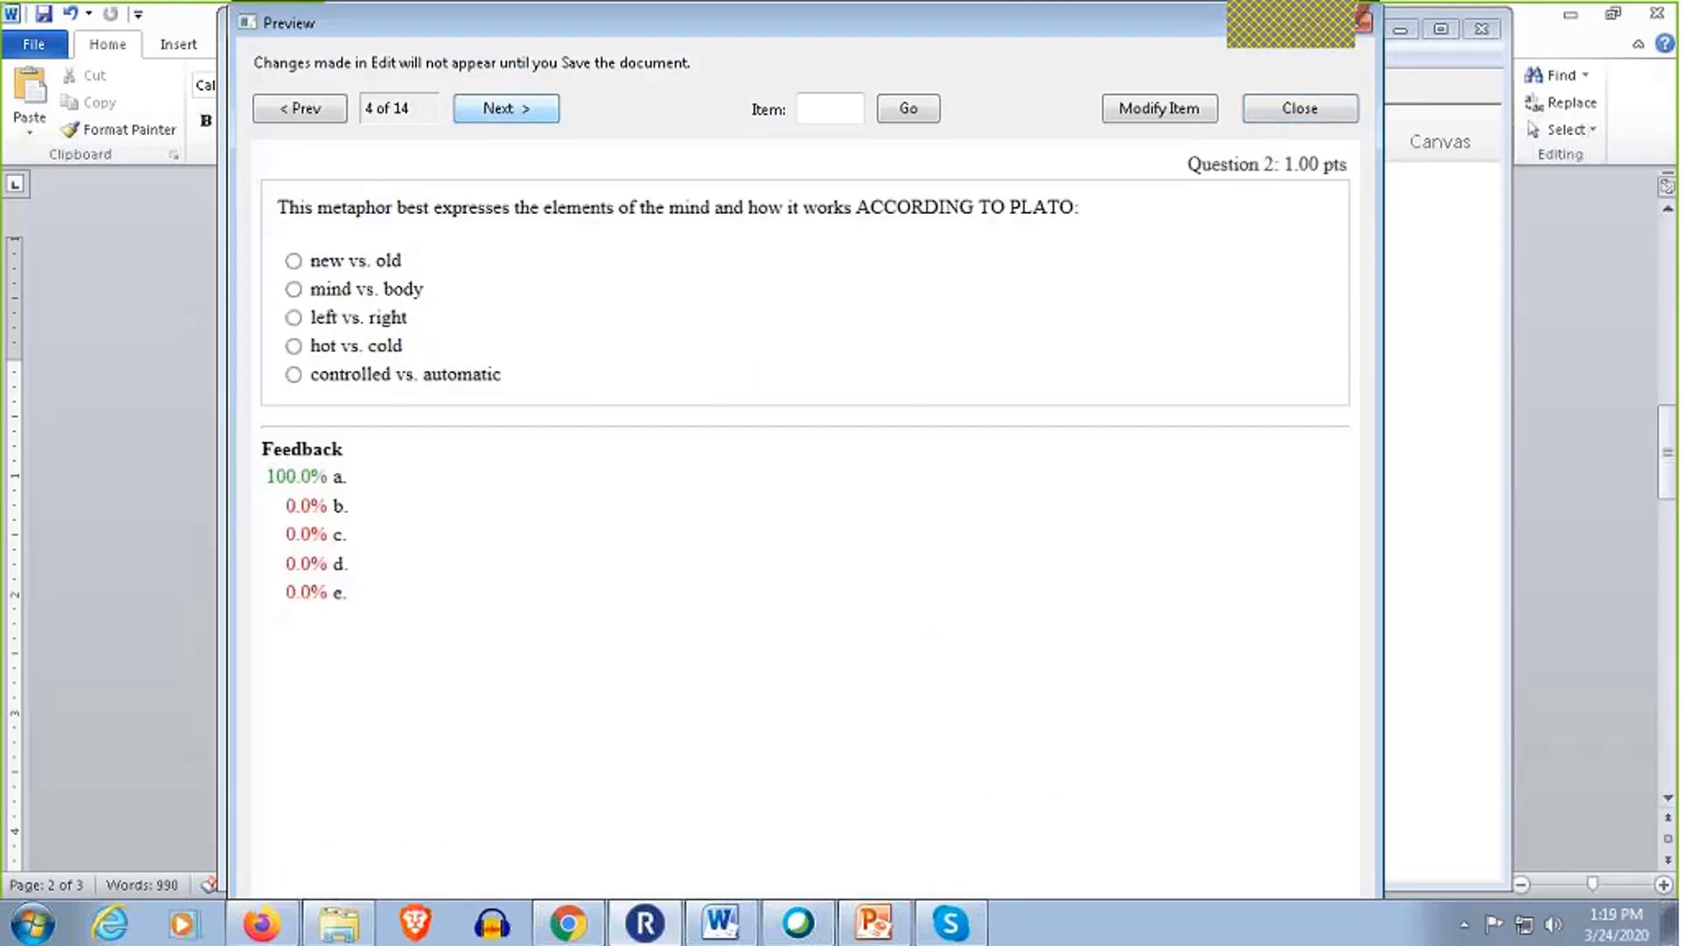
pyautogui.click(1298, 110)
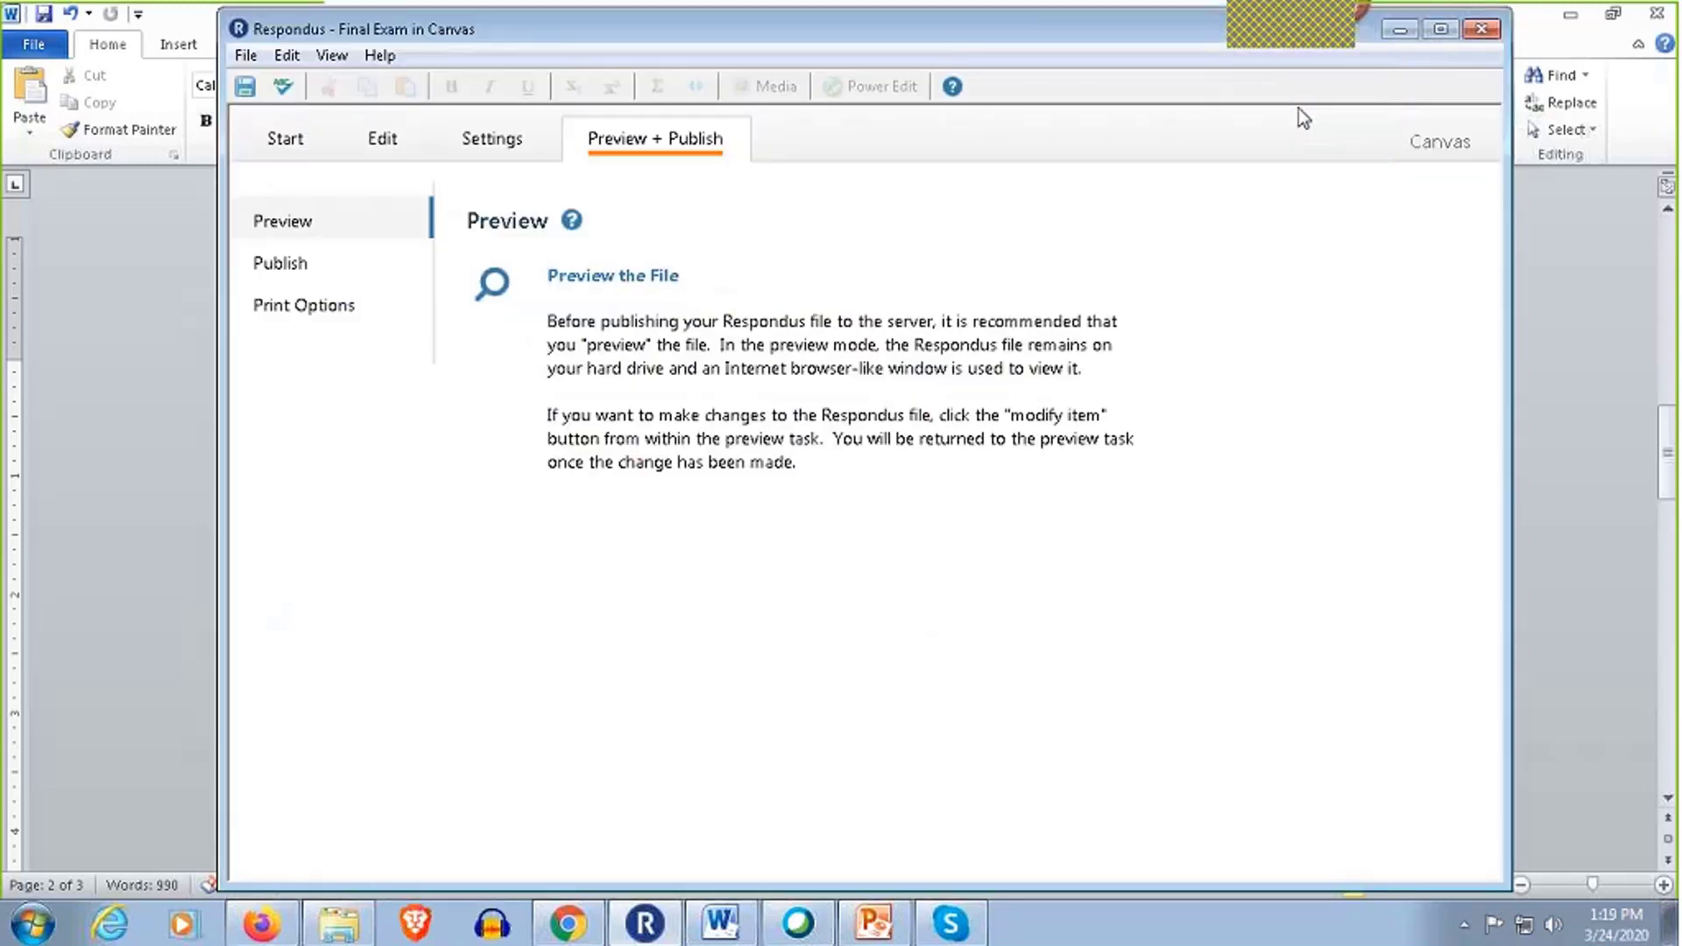
pyautogui.click(311, 268)
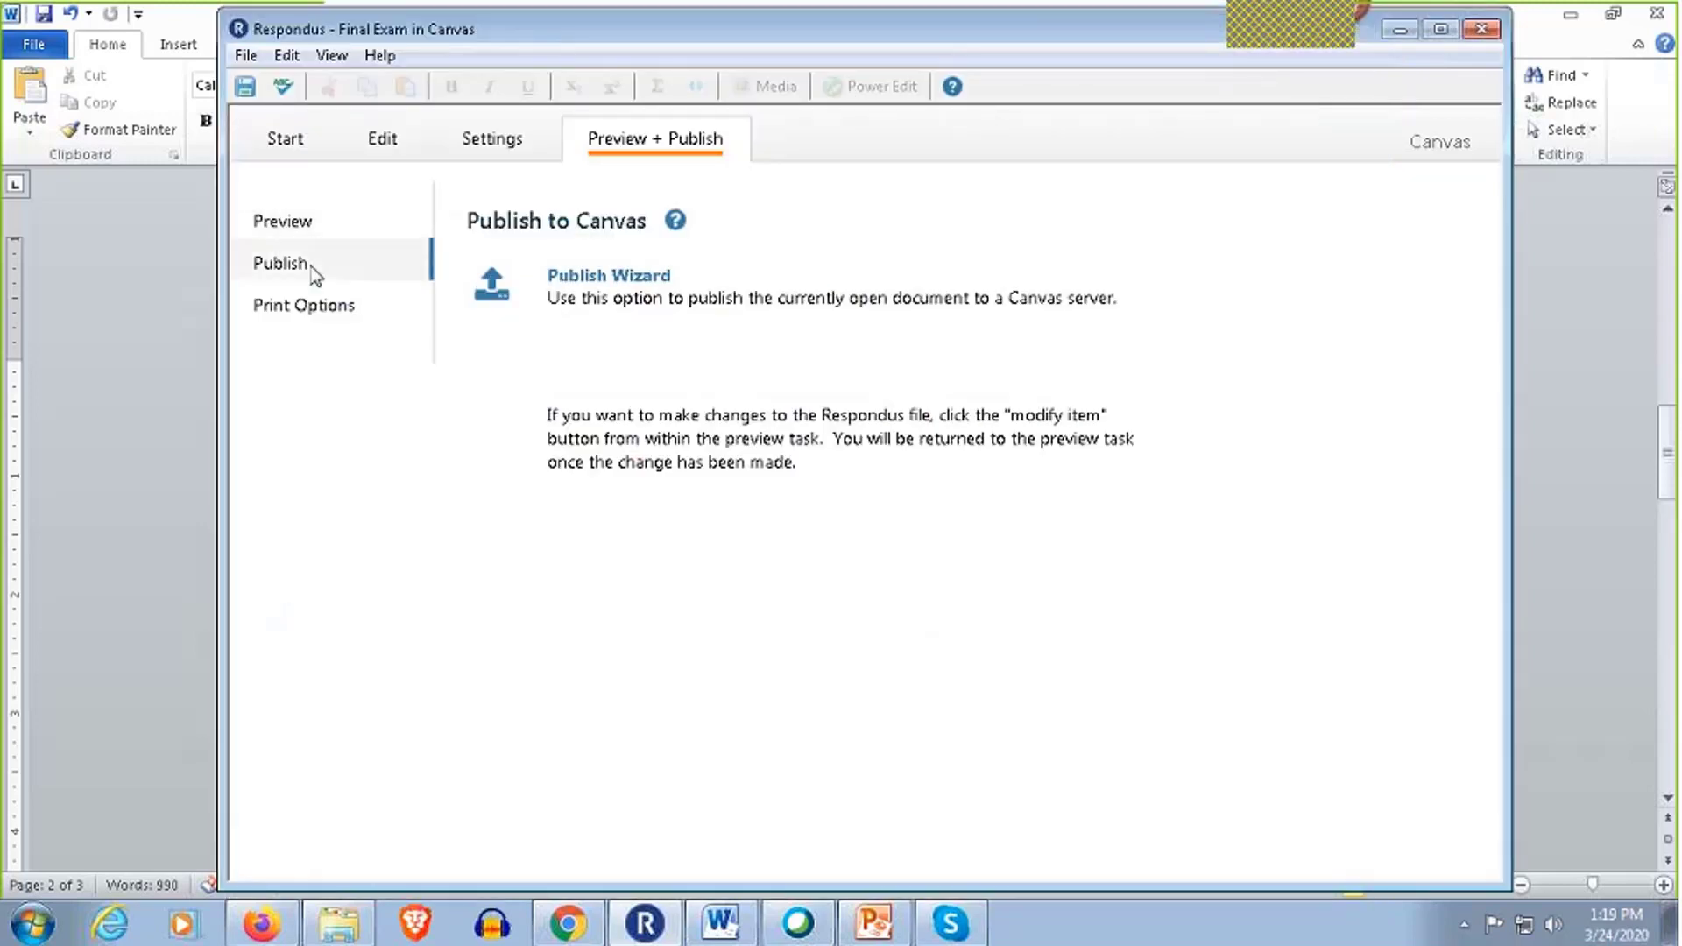
pyautogui.click(574, 287)
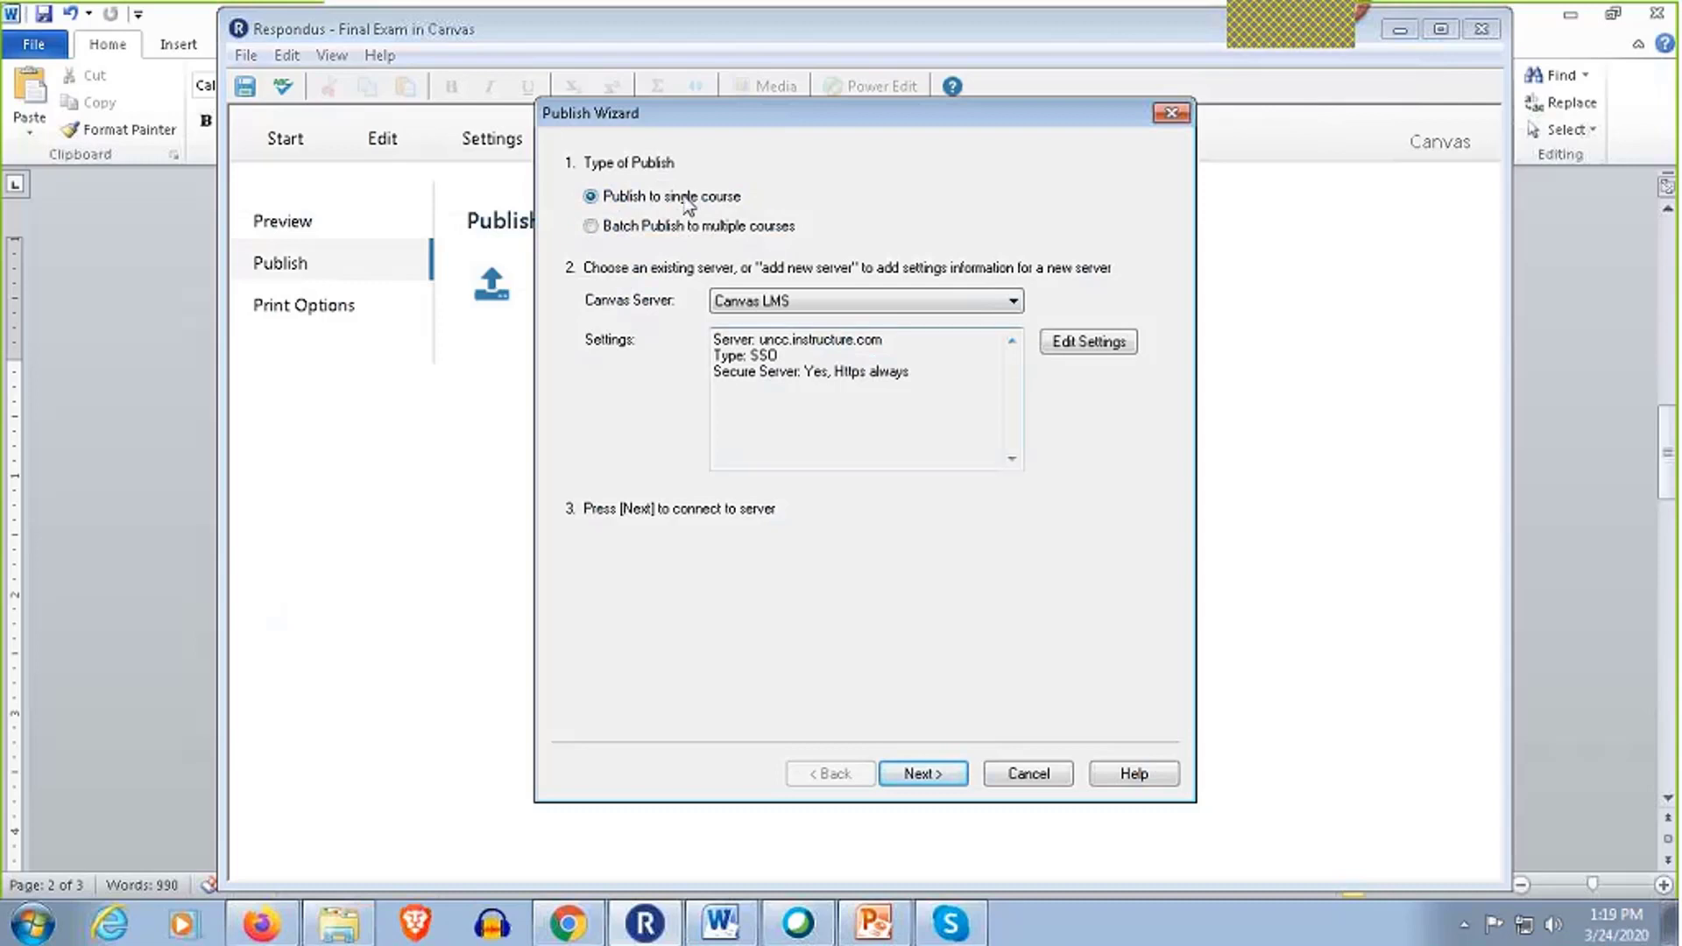
# Step: Choose '- add new server -' for the Canvas server and opt to enter settings manually
pyautogui.click(1013, 302)
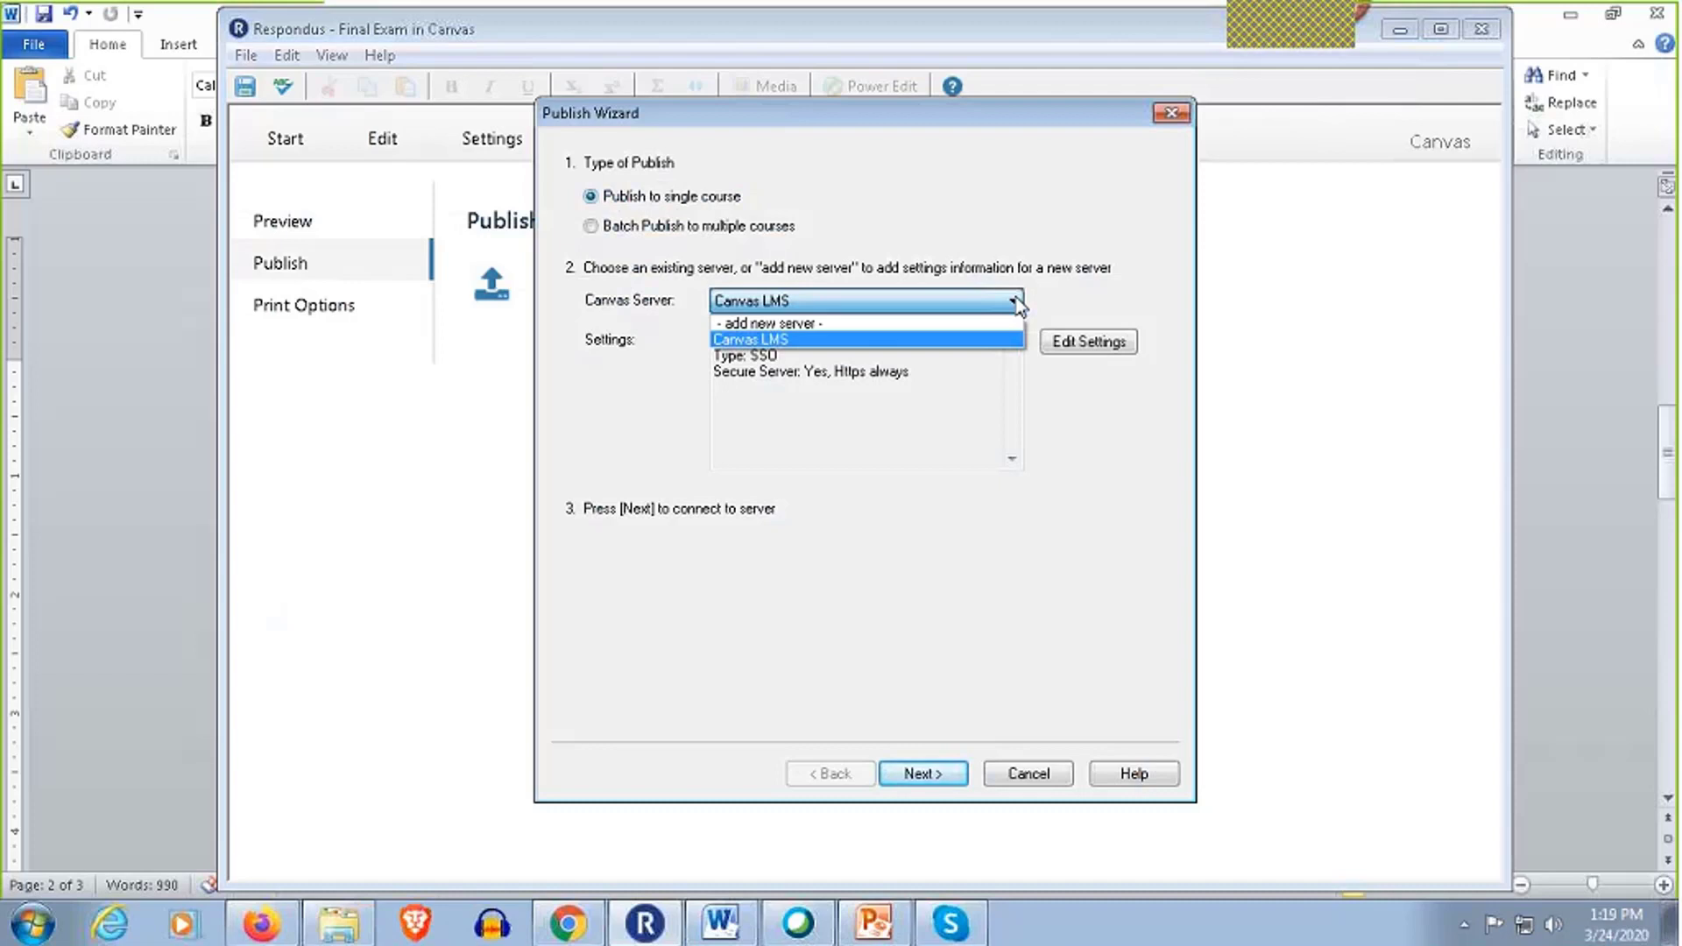
pyautogui.click(988, 323)
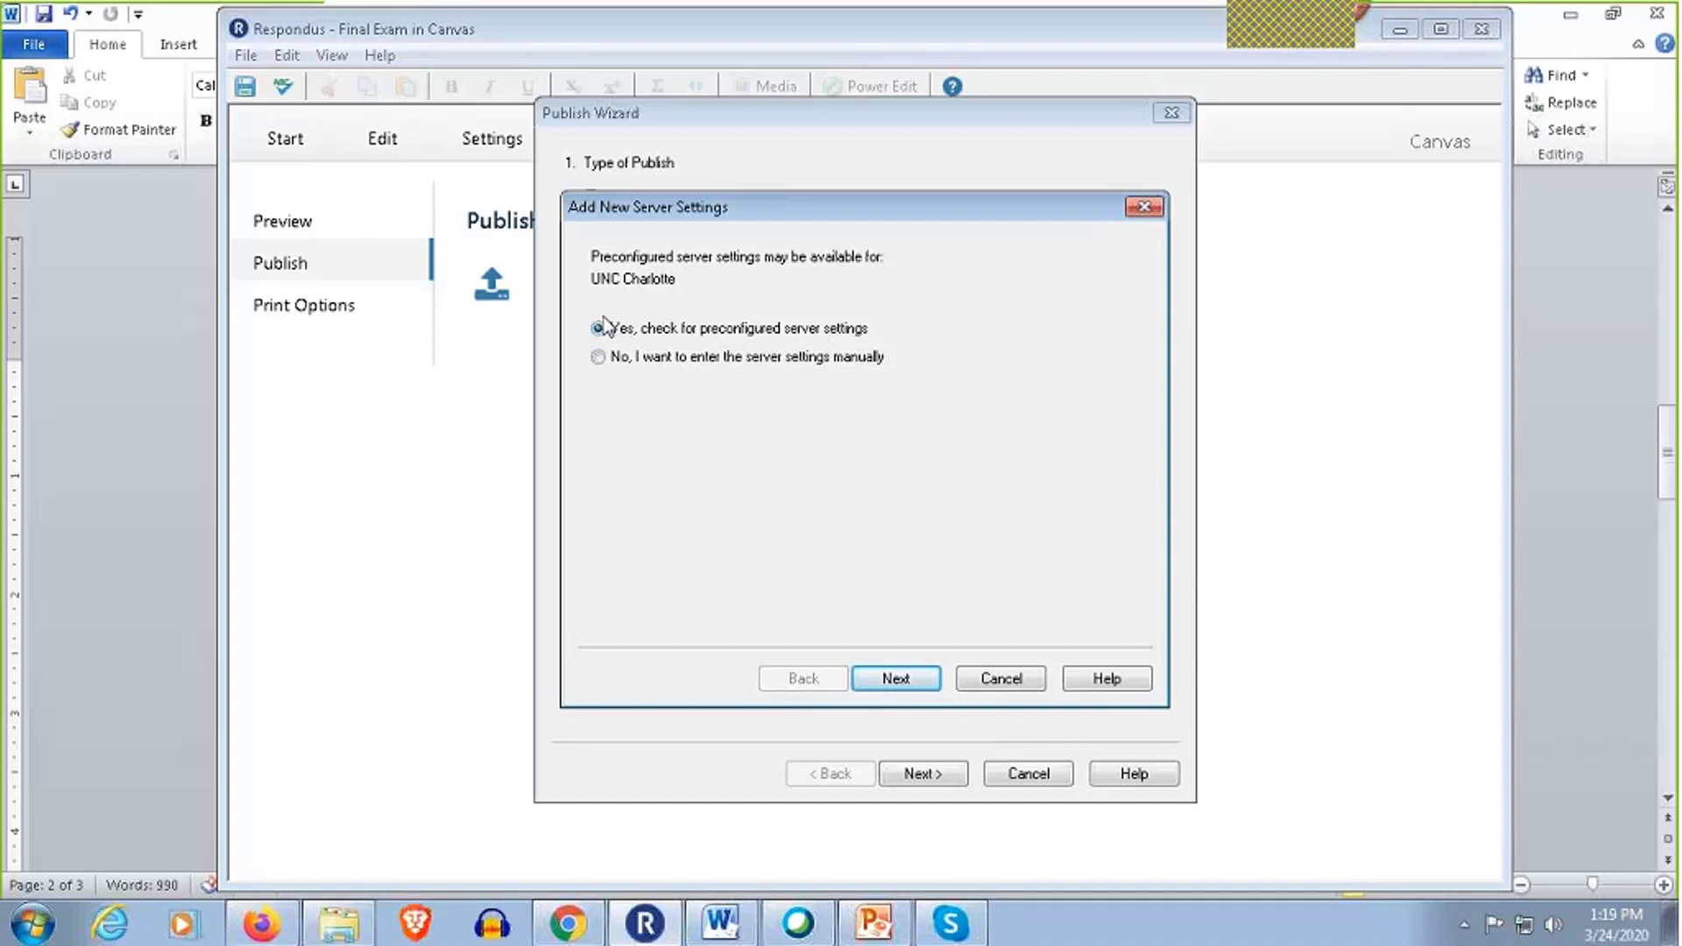
pyautogui.click(705, 359)
pyautogui.click(911, 685)
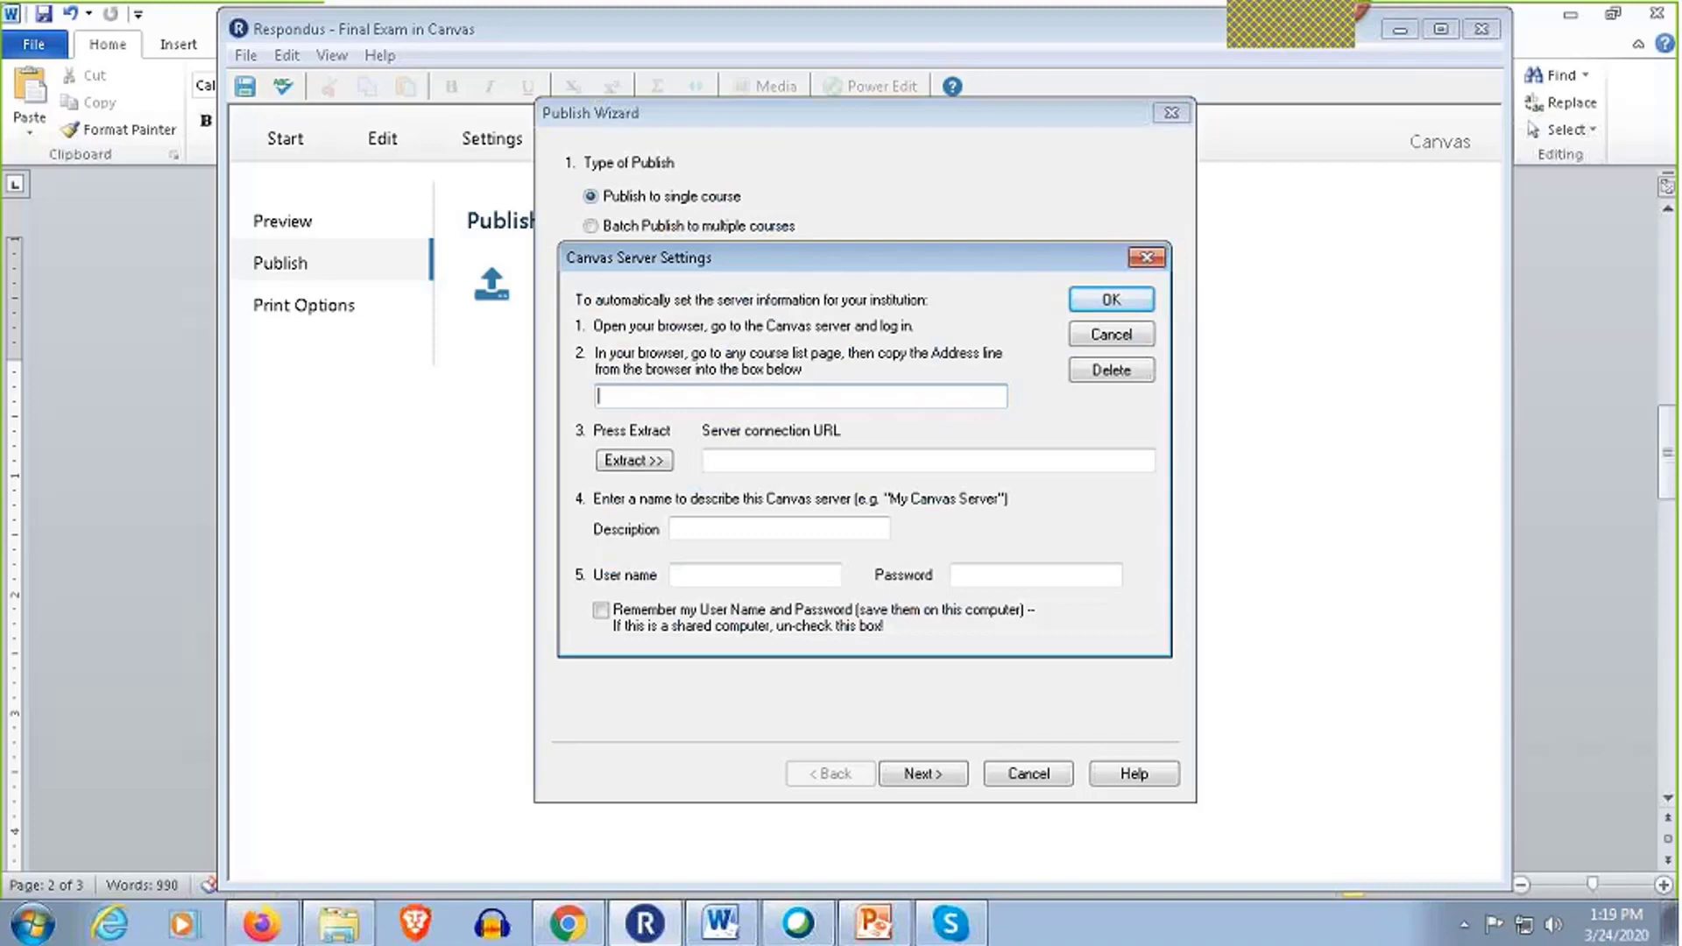
pyautogui.click(281, 925)
pyautogui.click(285, 927)
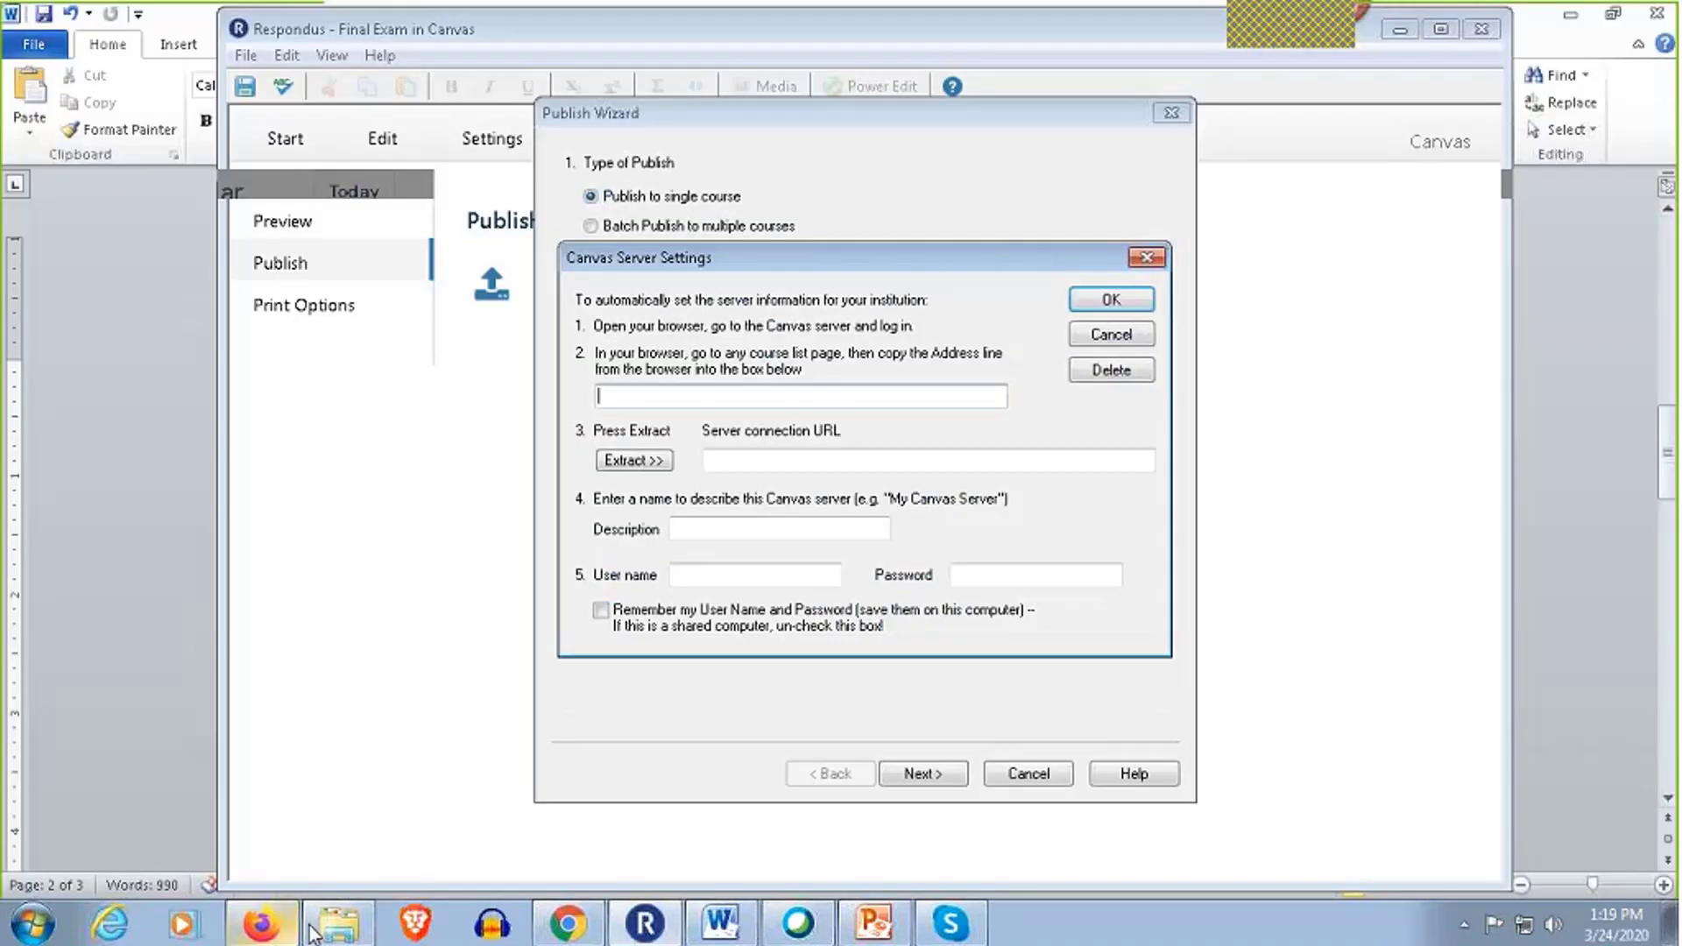
# Step: Copy the CanvasQuizzingTesting - BR course address from Canvas in Chrome and return to Respondus
pyautogui.click(567, 922)
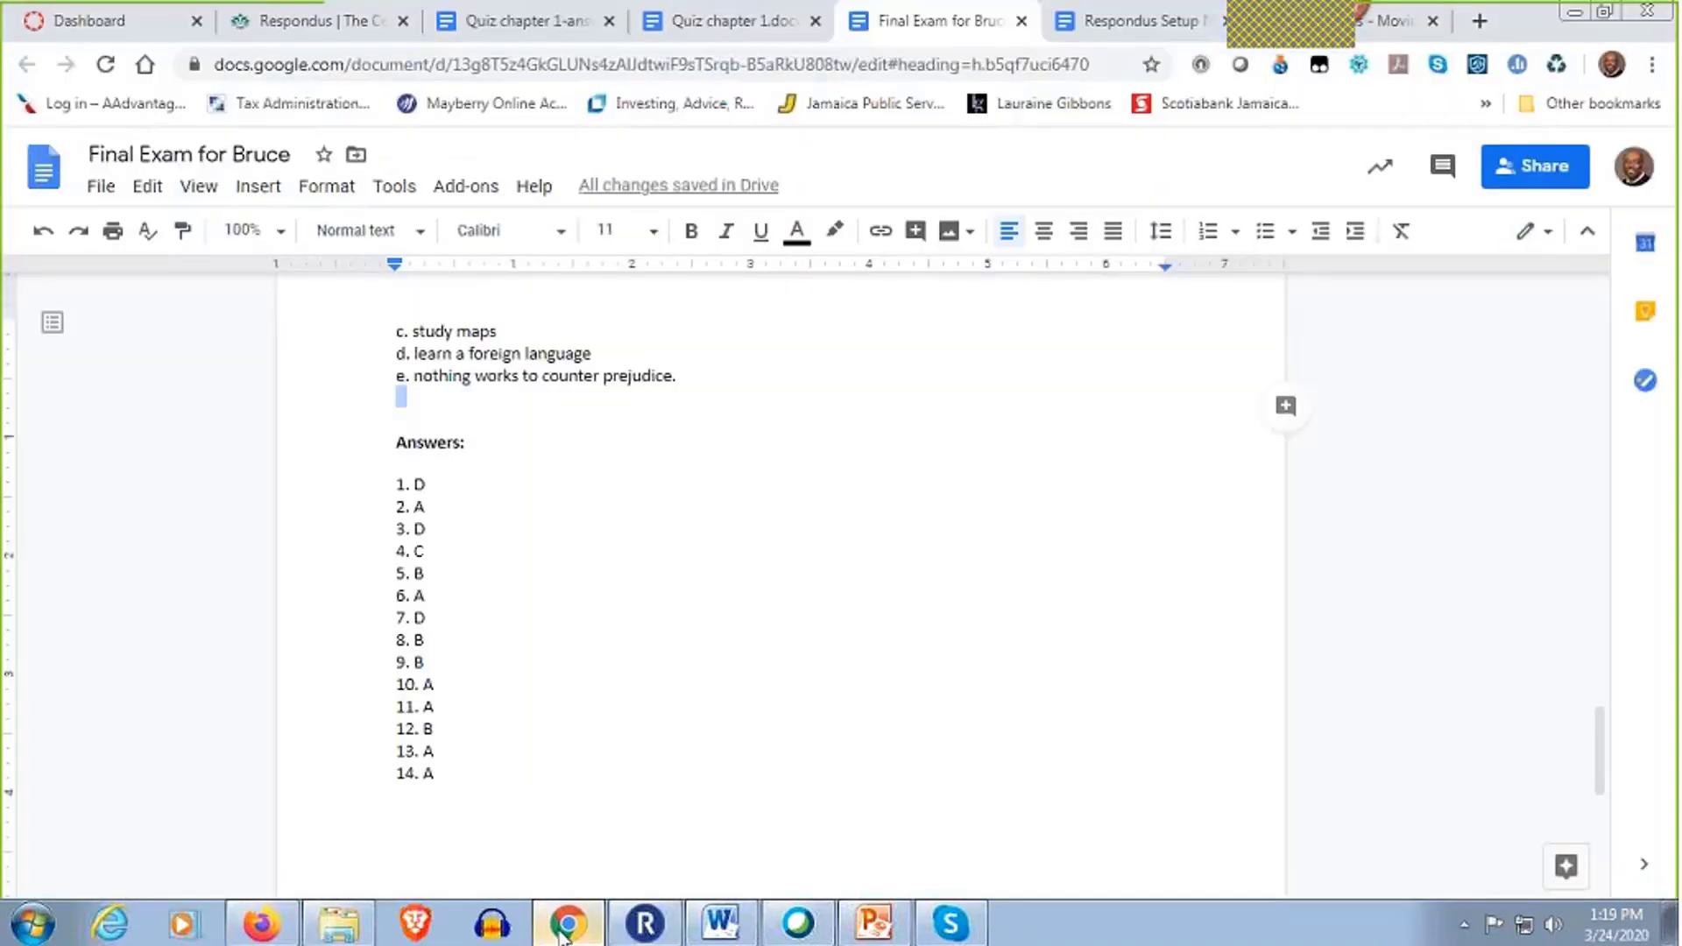
pyautogui.click(96, 24)
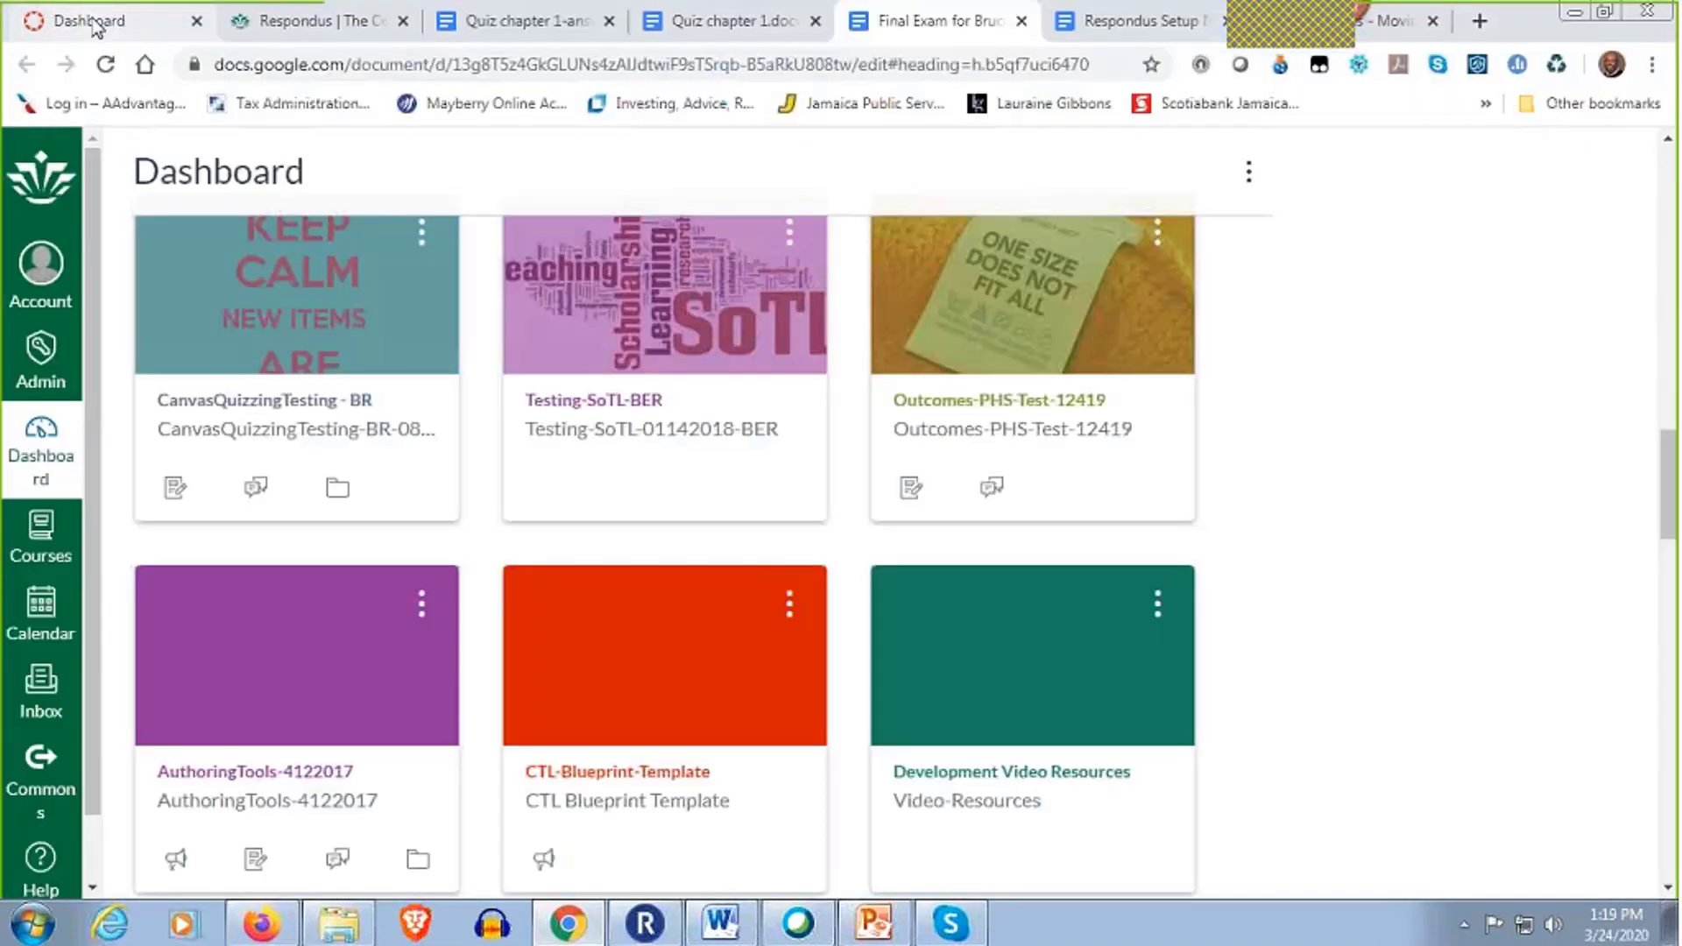
pyautogui.click(276, 396)
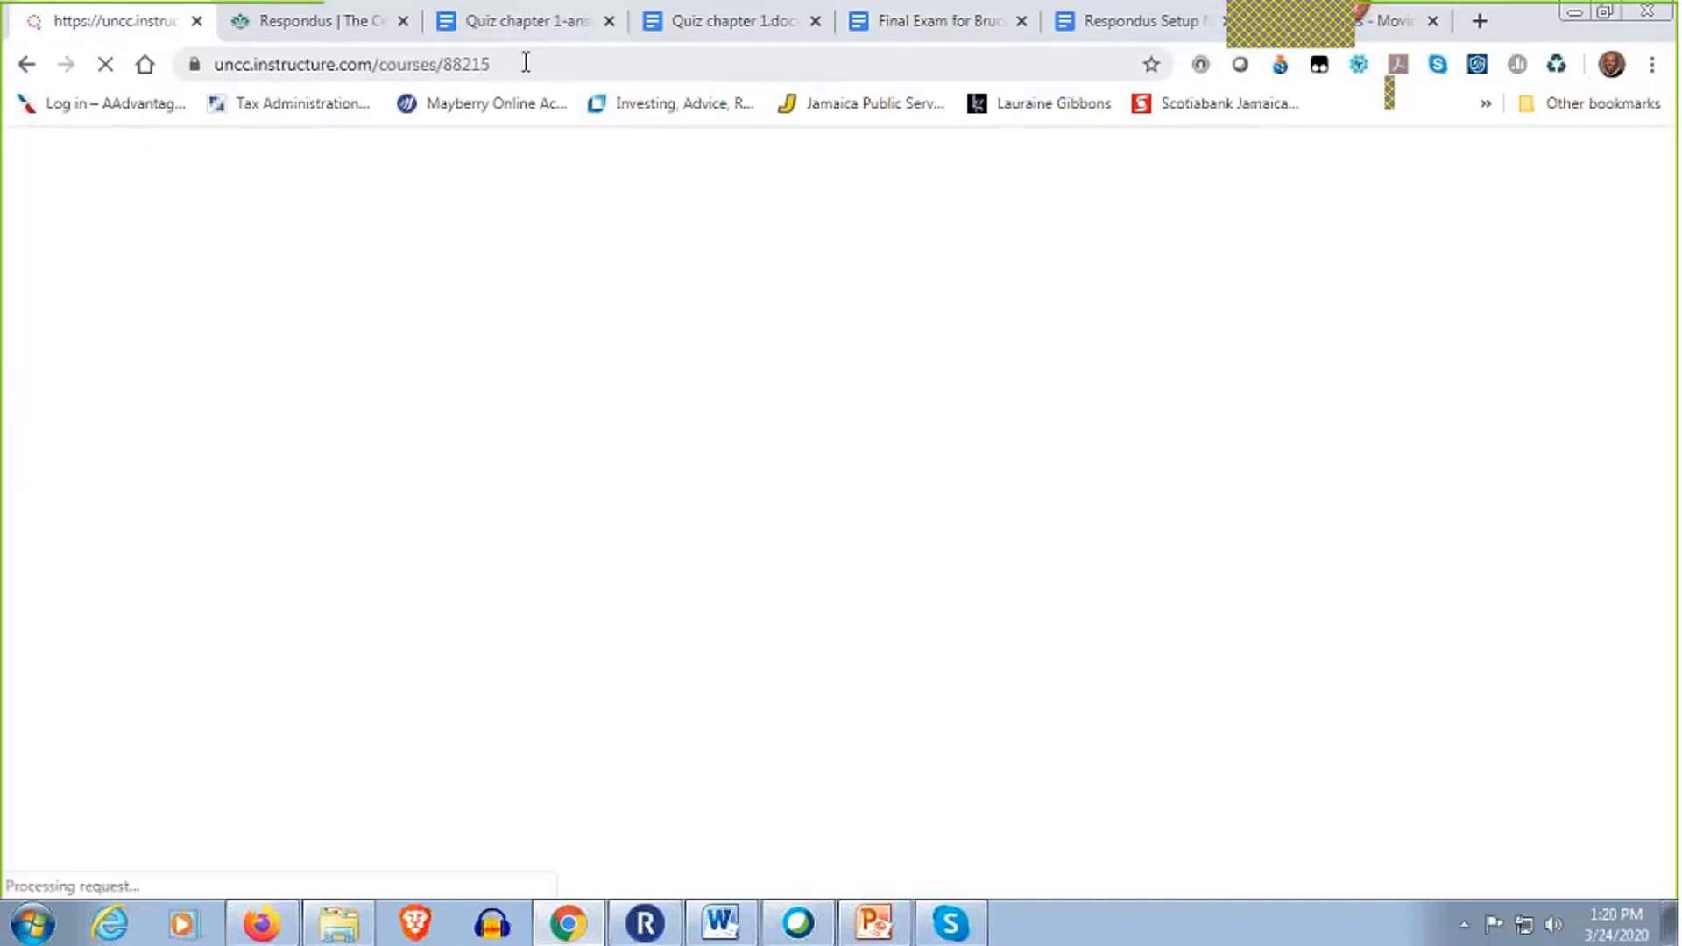
pyautogui.click(525, 63)
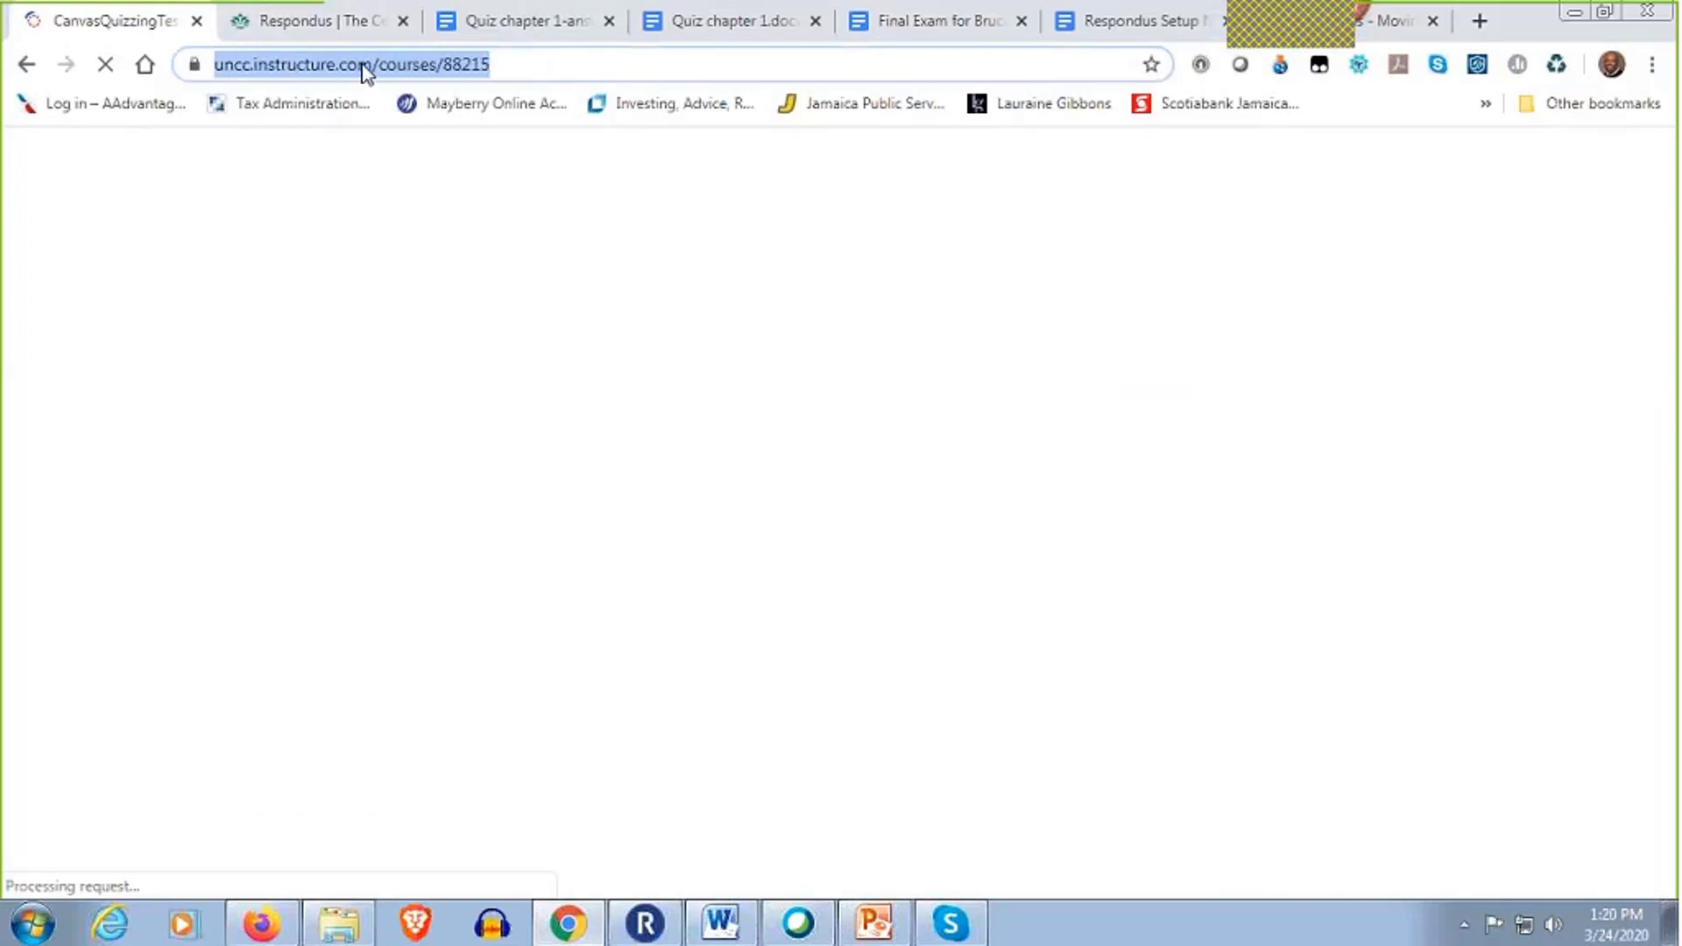
pyautogui.click(645, 923)
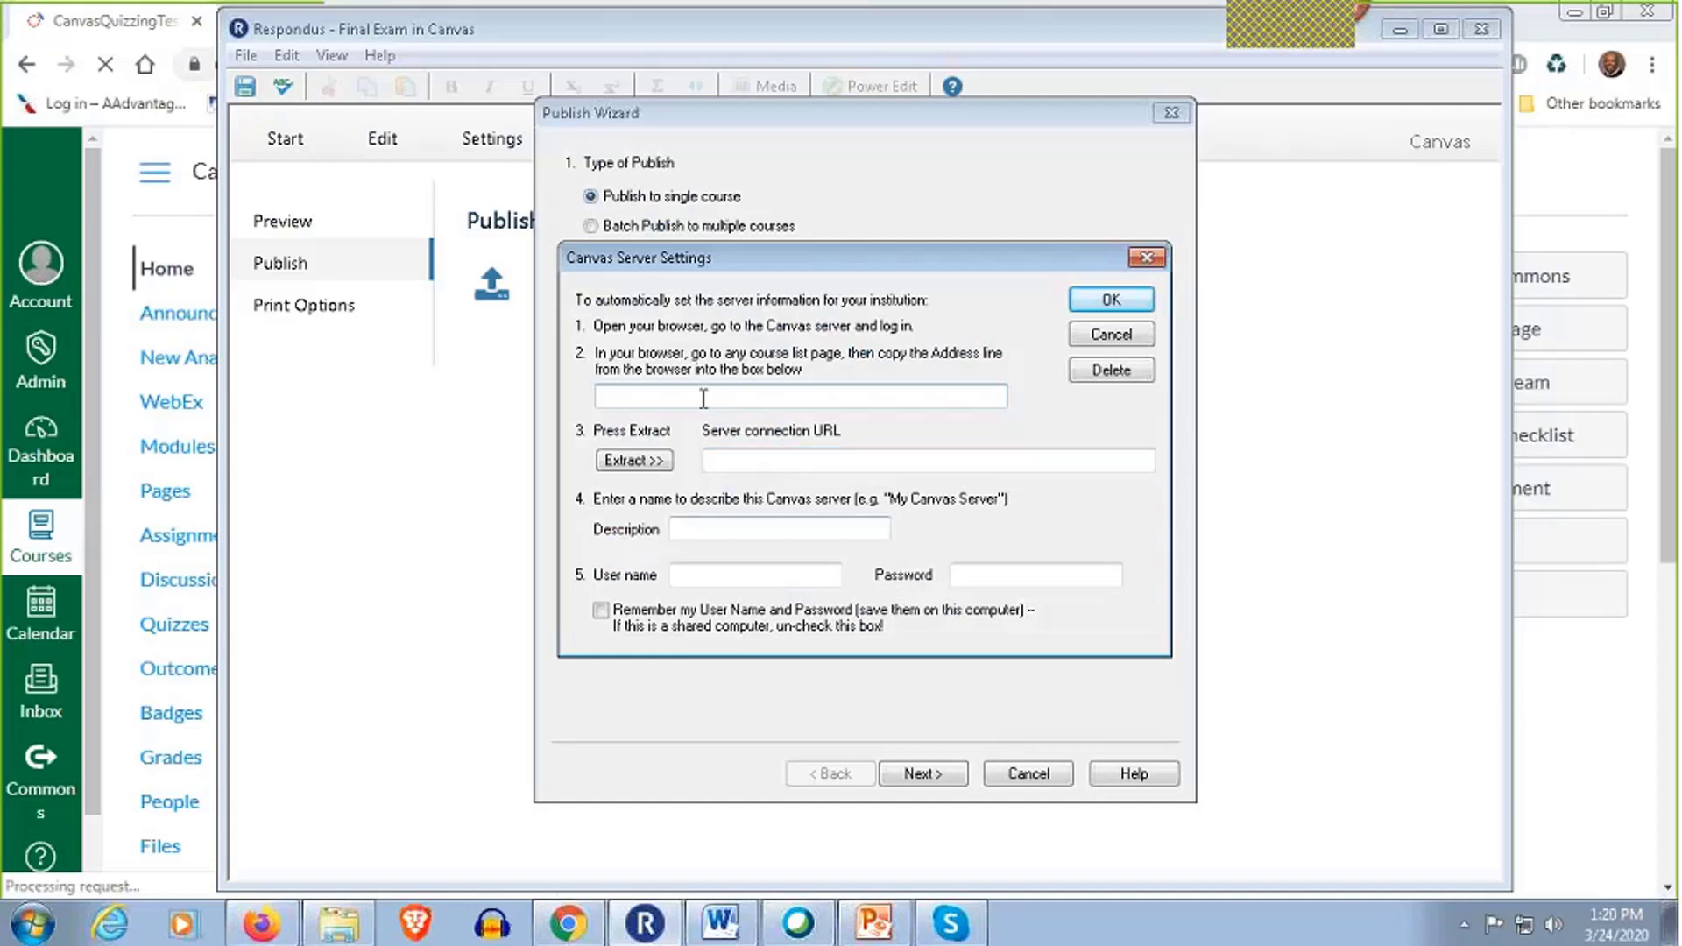
# Step: Paste the copied course address and extract the uncc.instructure.com server URL from it
pyautogui.rightClick(739, 396)
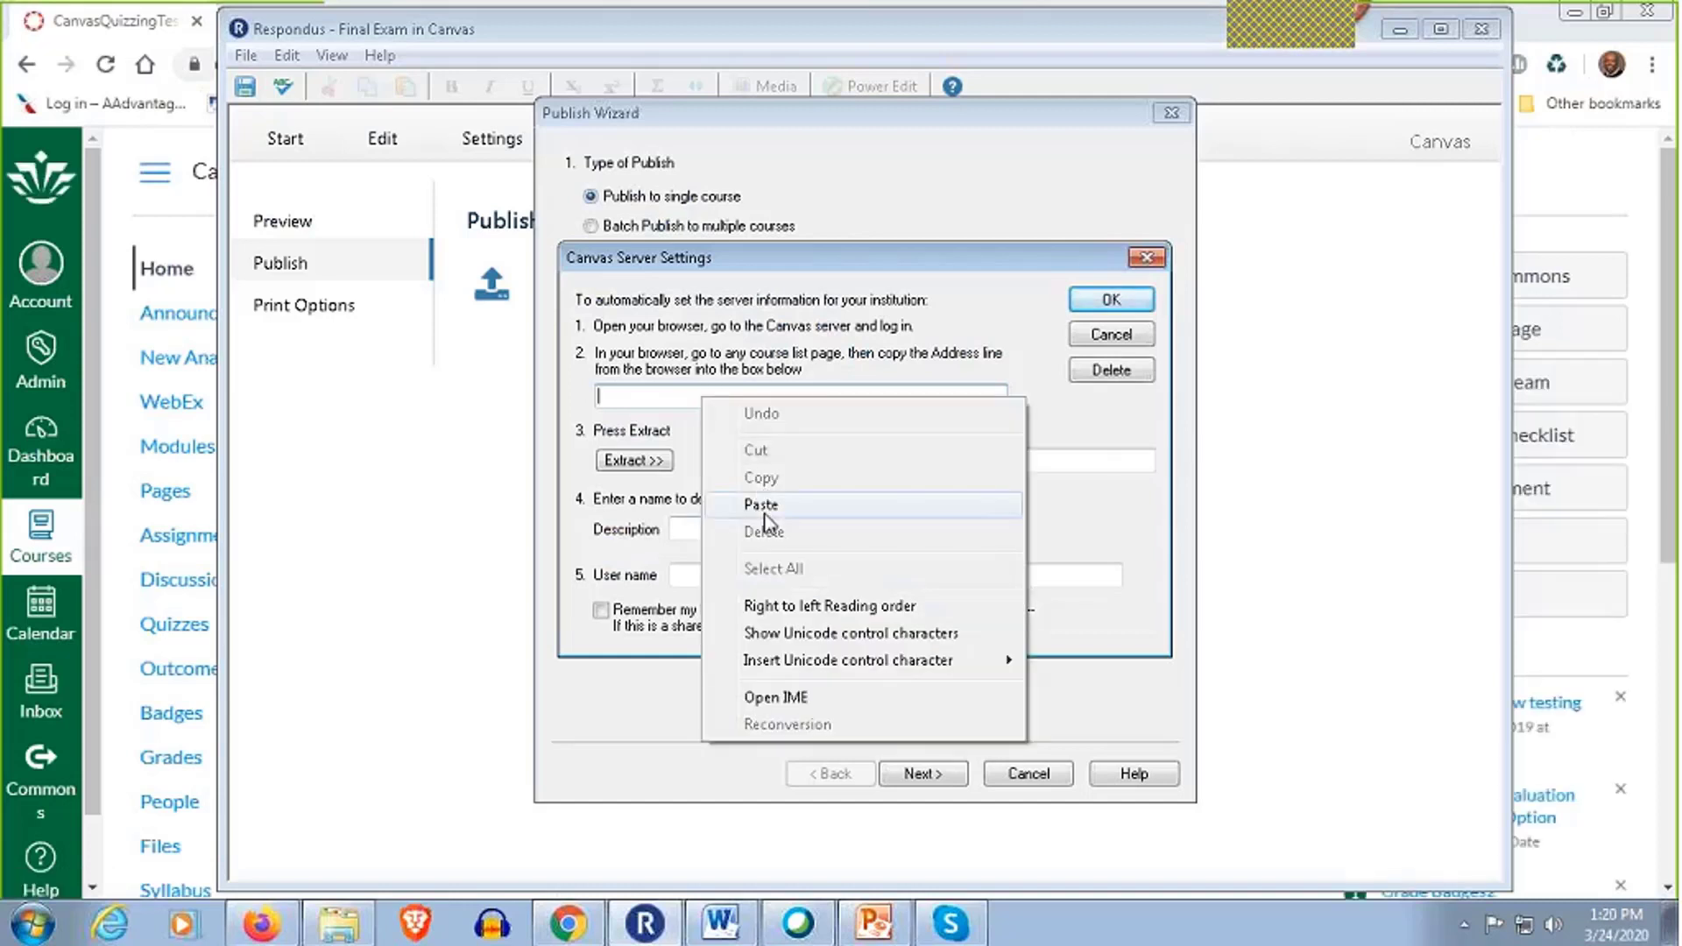
pyautogui.click(762, 508)
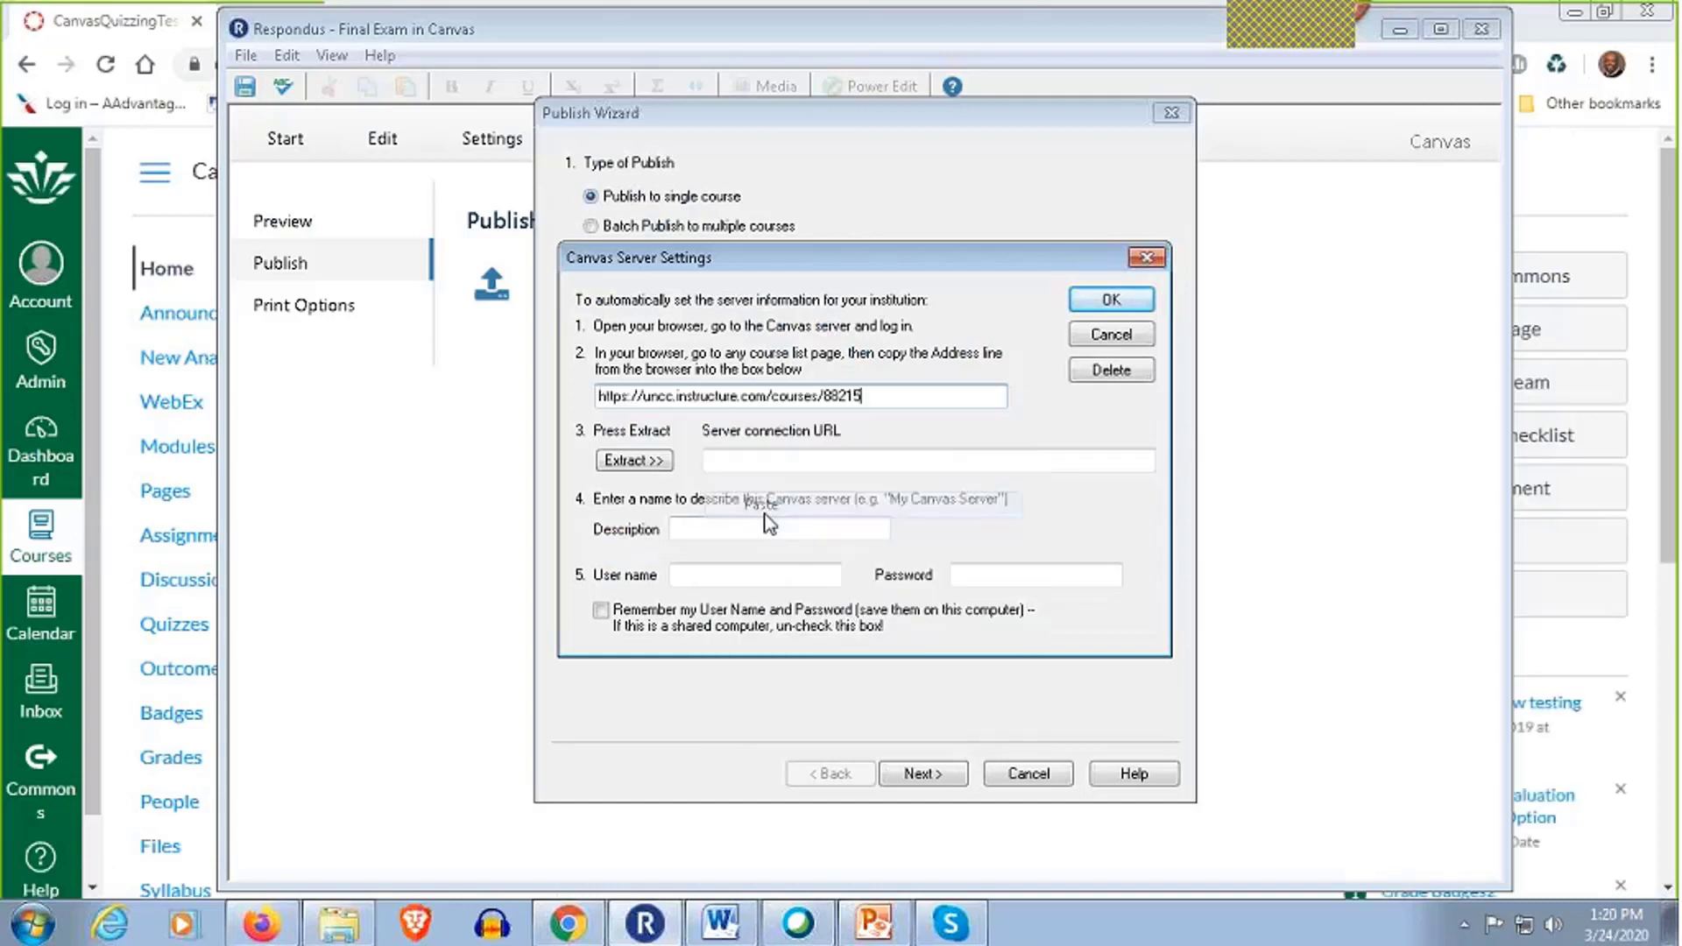
pyautogui.click(634, 460)
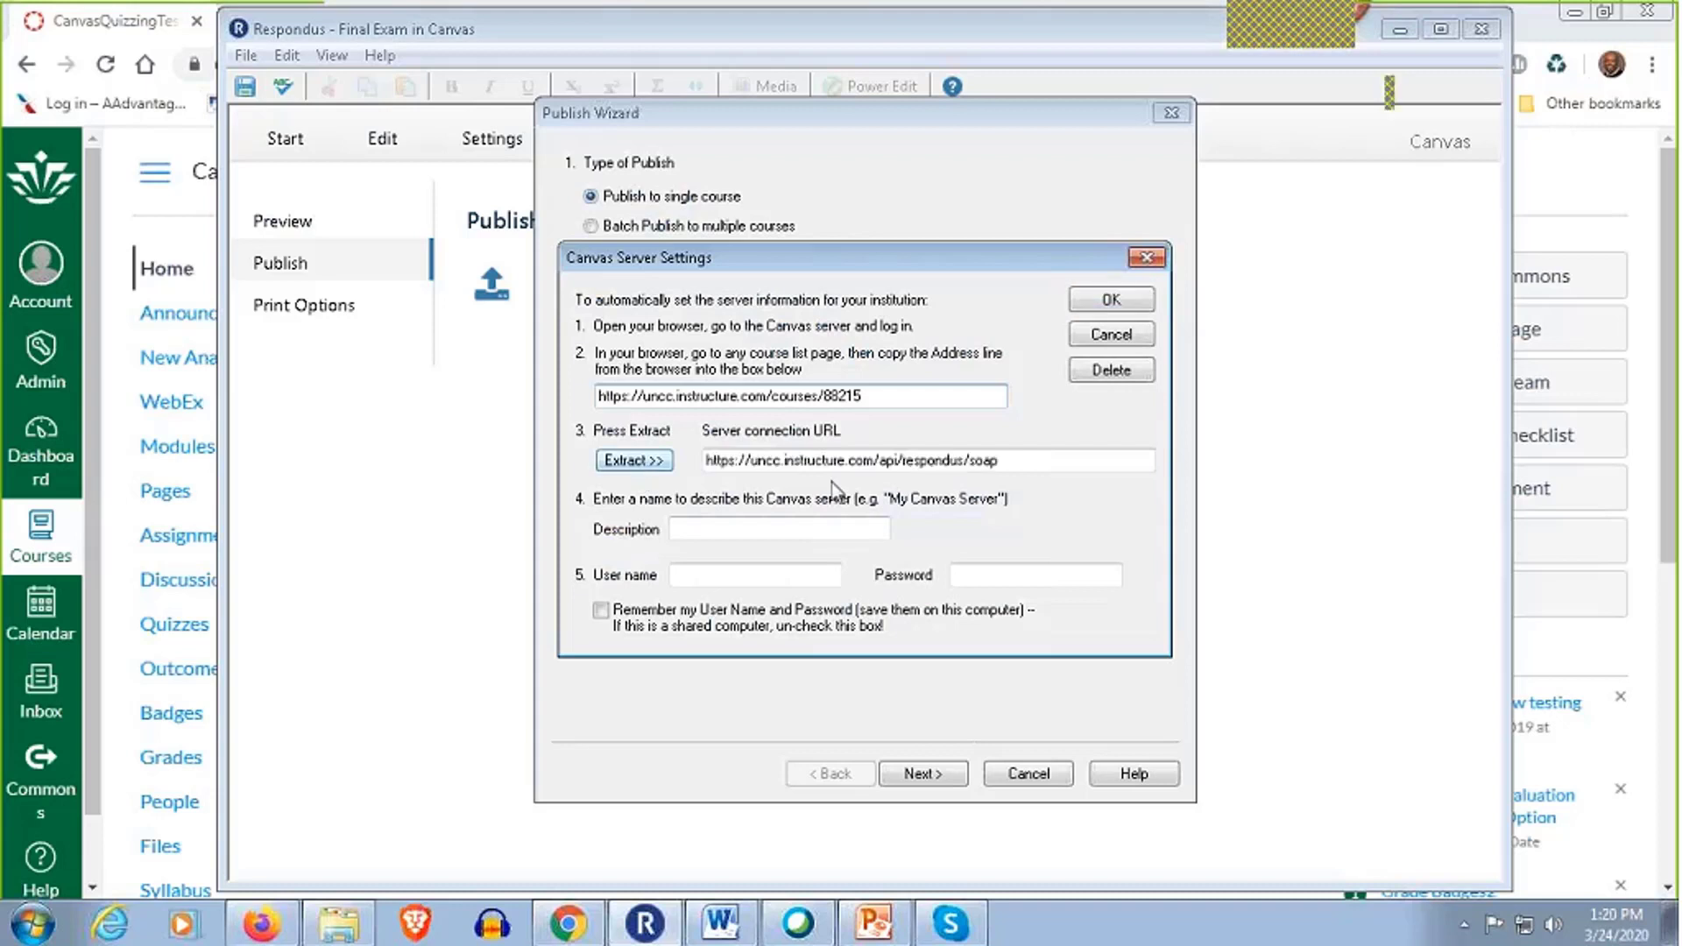
# Step: Enter the server description, the Canvas user name and password, and save the new server
pyautogui.click(854, 528)
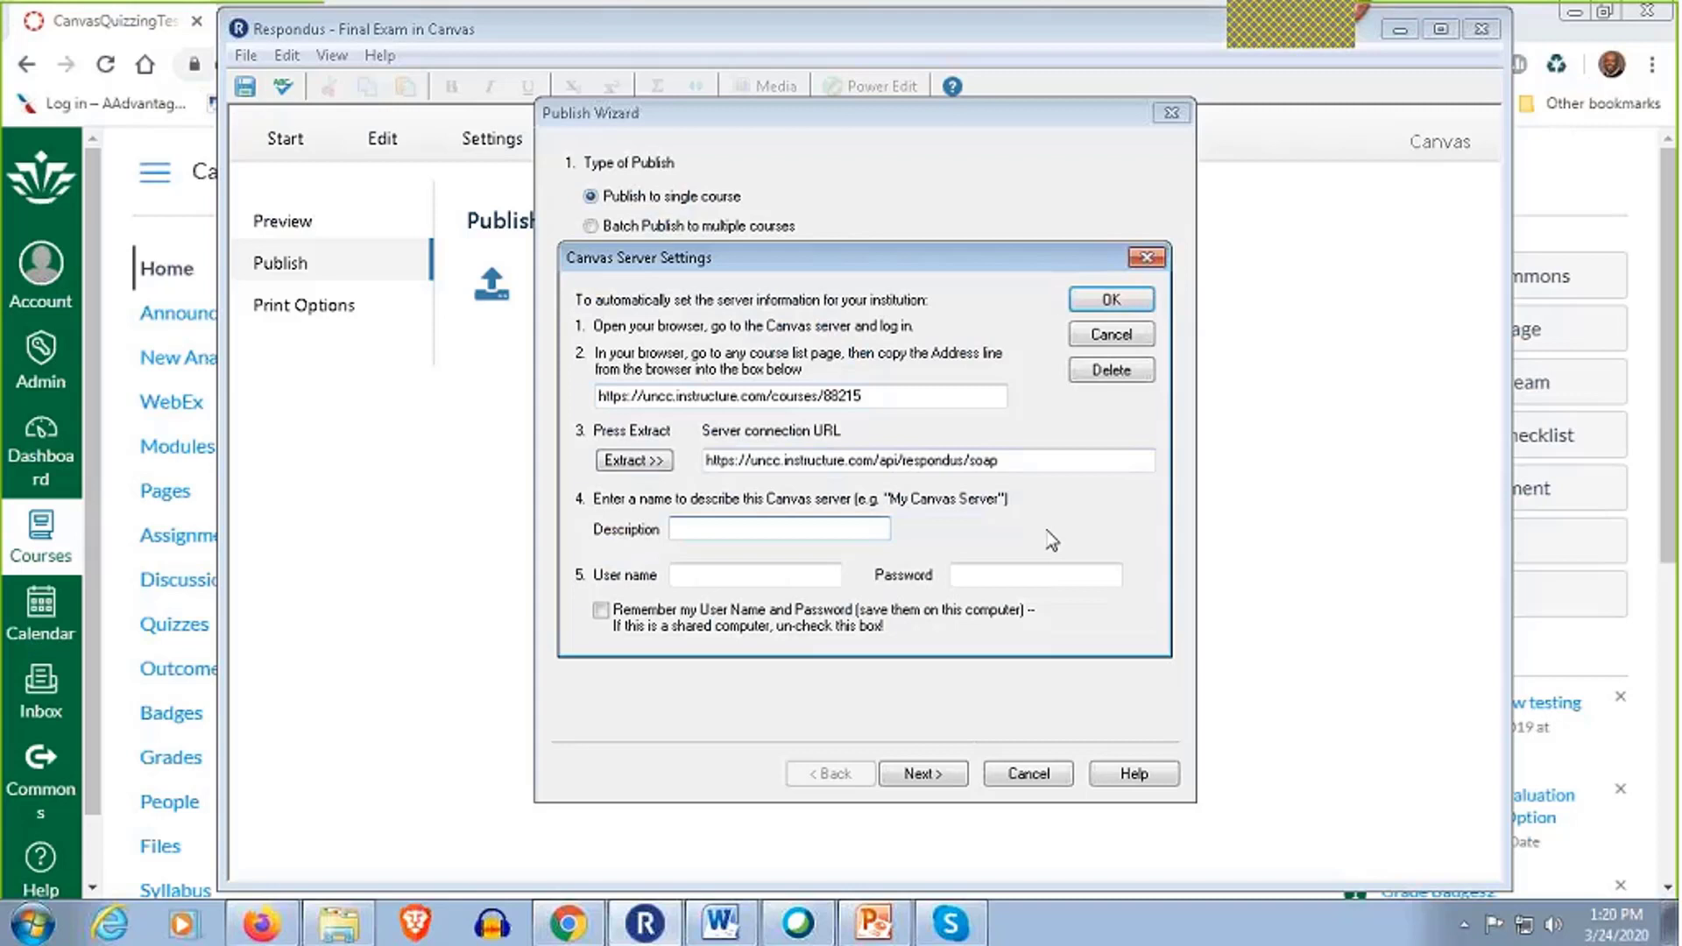
pyautogui.write('My Canvas Bruce')
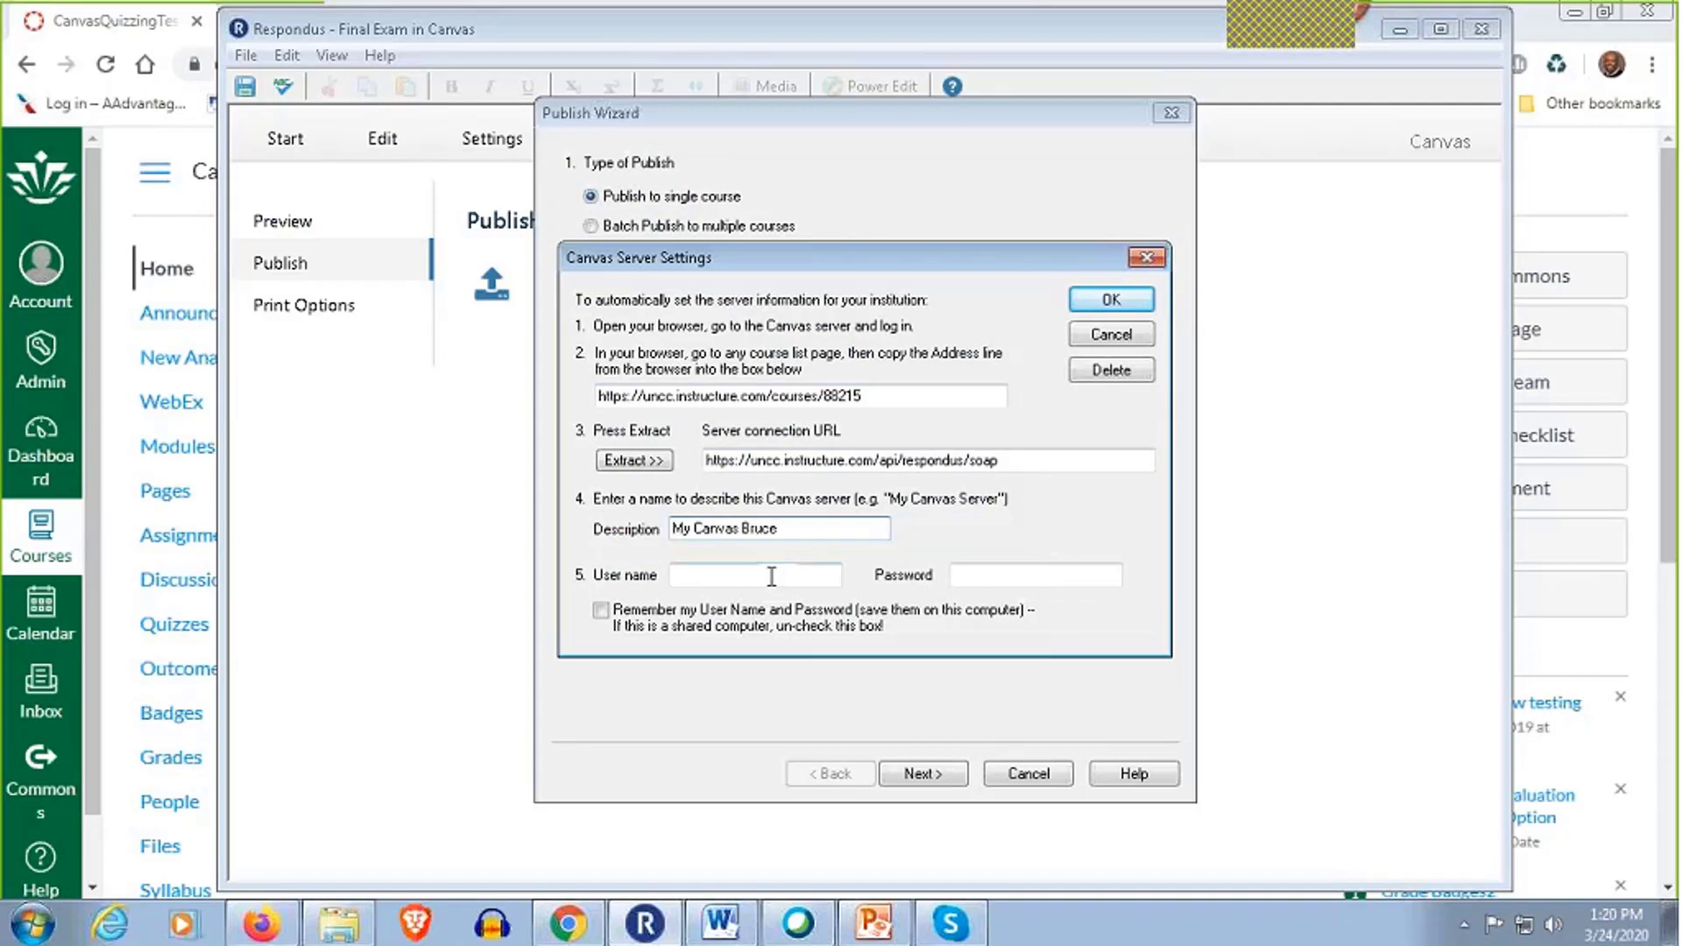
pyautogui.click(772, 575)
pyautogui.write('cha44')
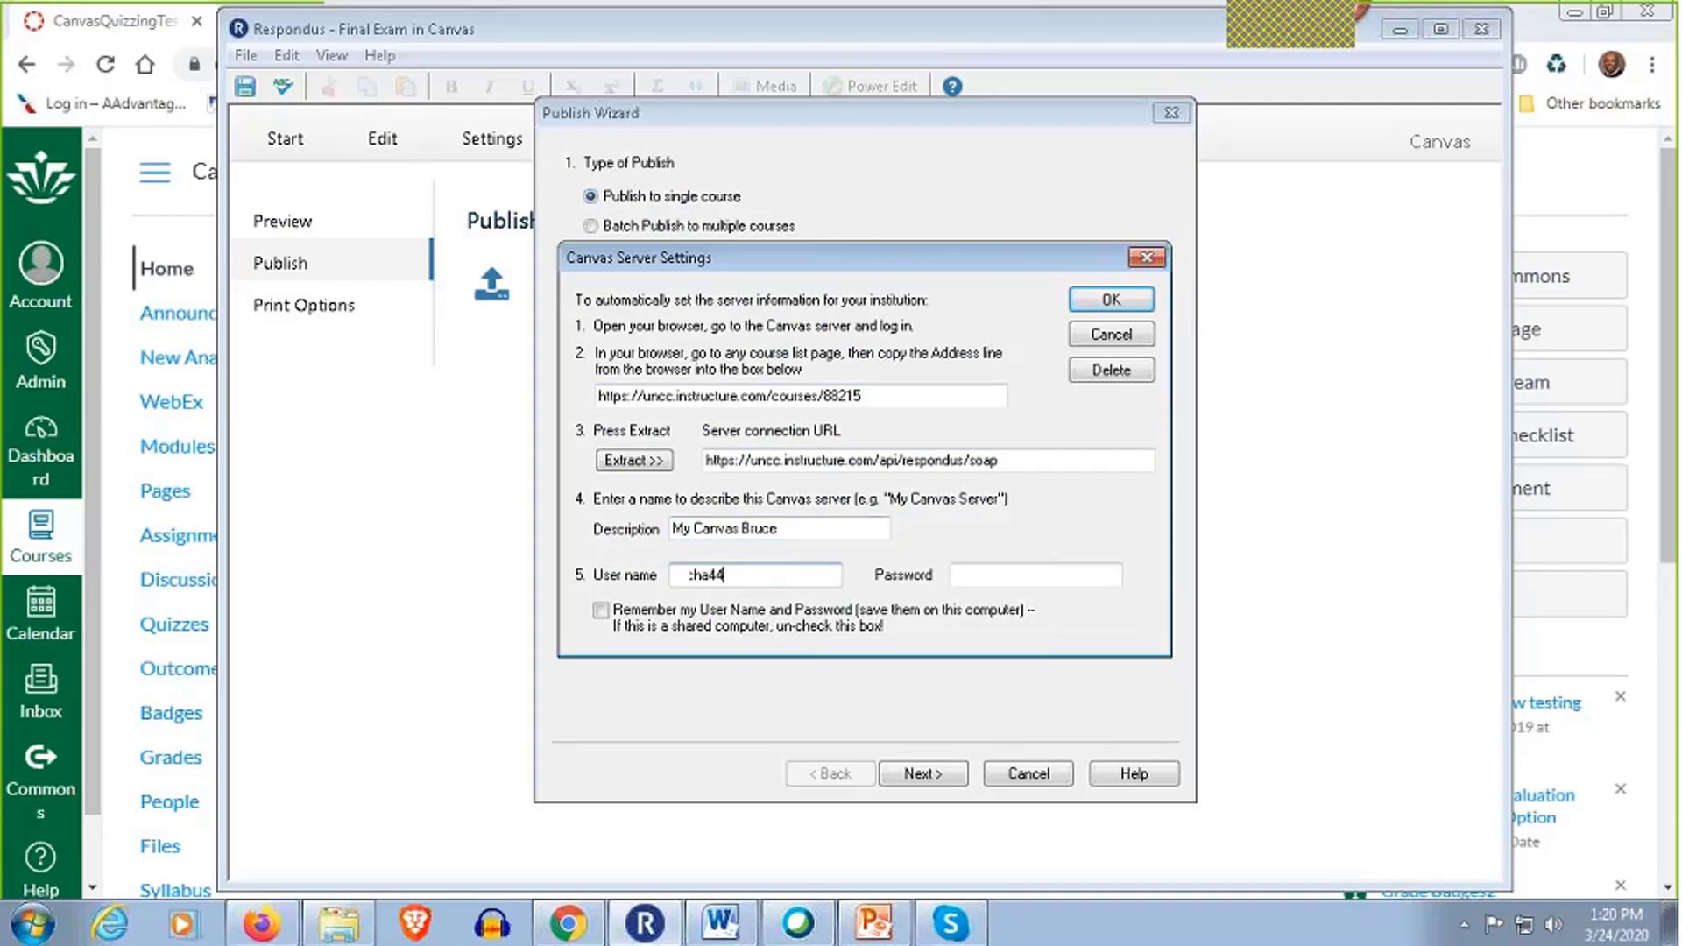
pyautogui.press('Tab')
pyautogui.write('••••••••')
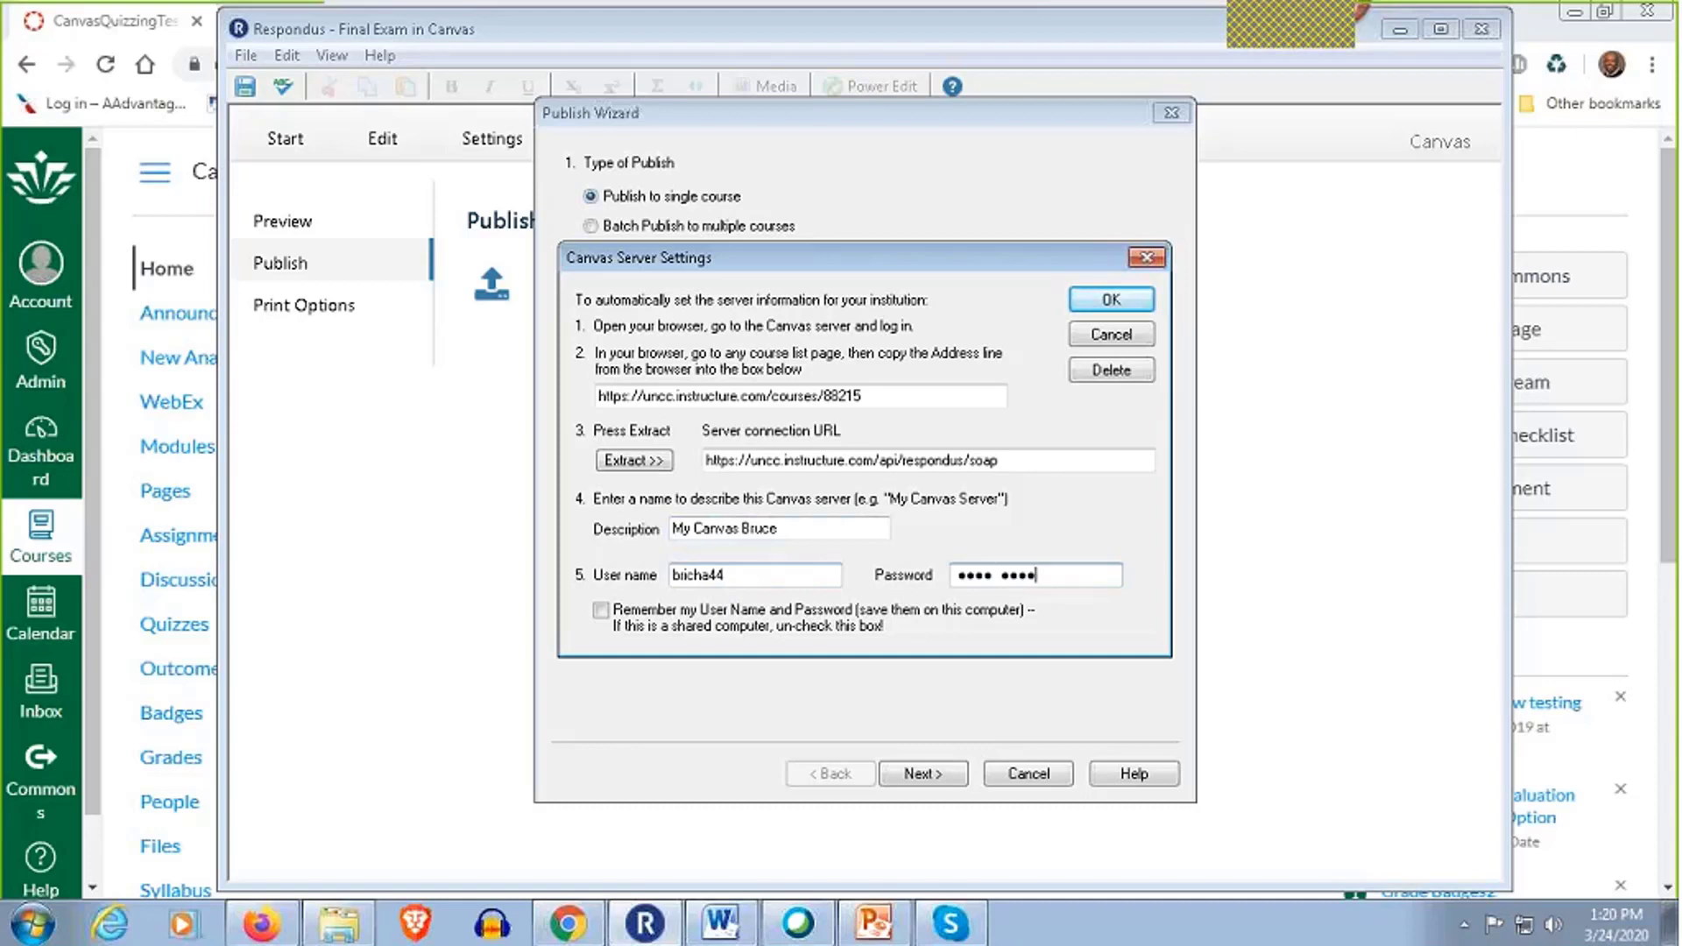
pyautogui.write('•••••')
pyautogui.click(1089, 302)
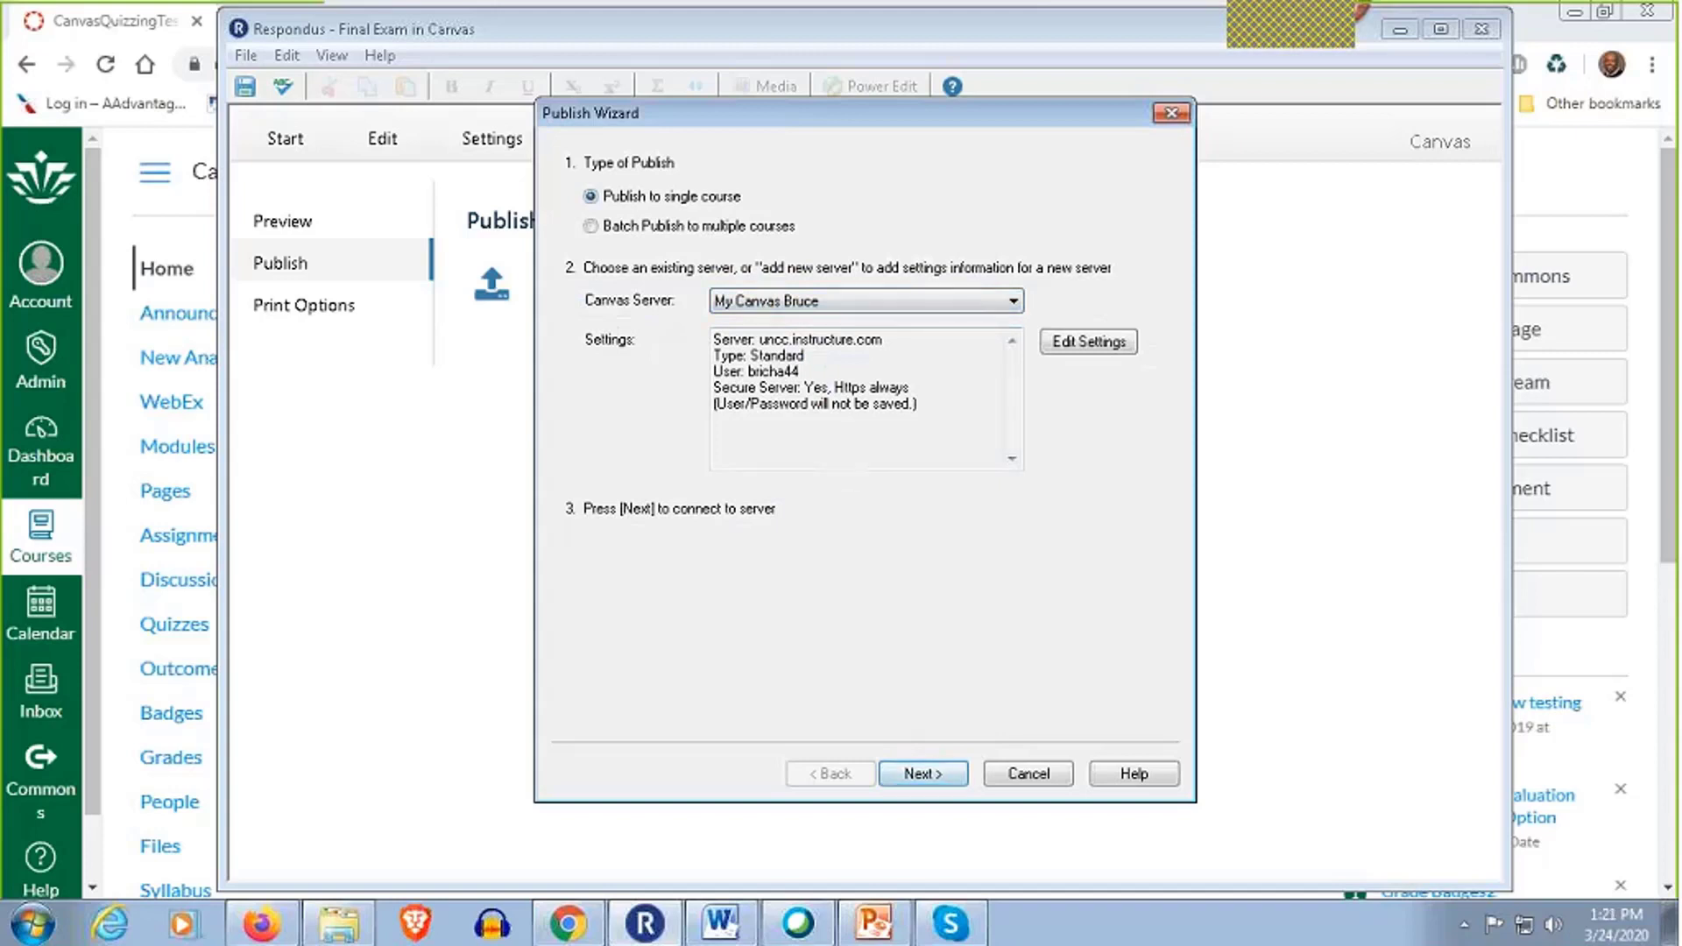
# Step: Install the authentication module and connect to the new Canvas server, reaching the UNC Charlotte sign-in page
pyautogui.click(924, 776)
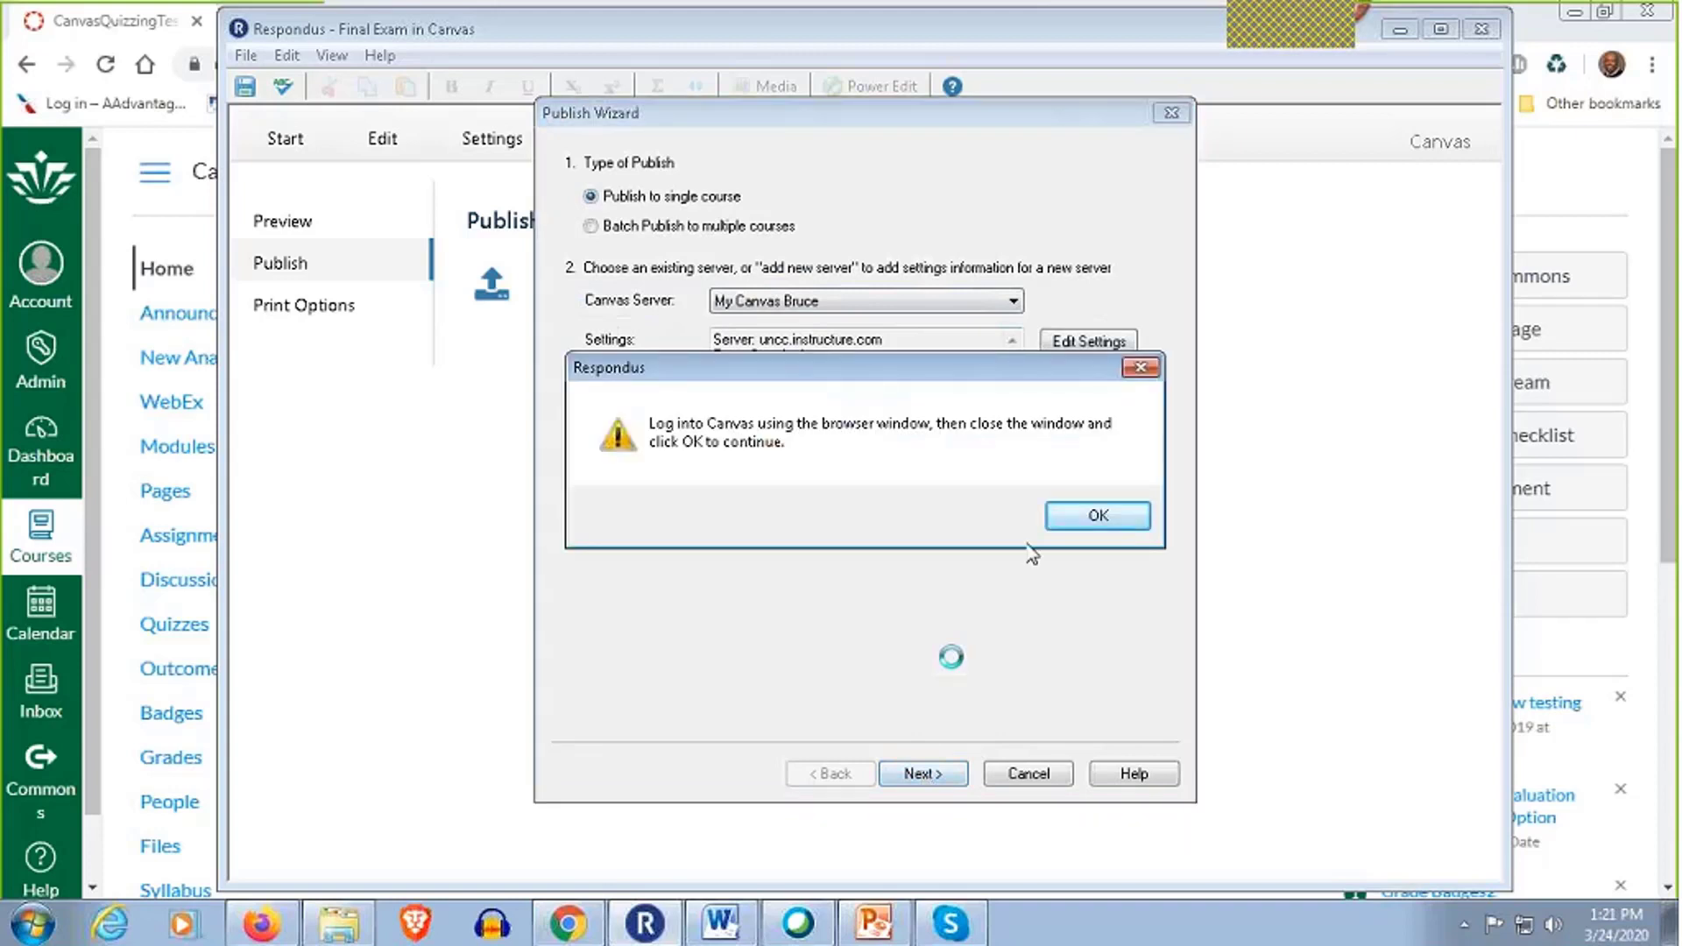
pyautogui.click(1065, 514)
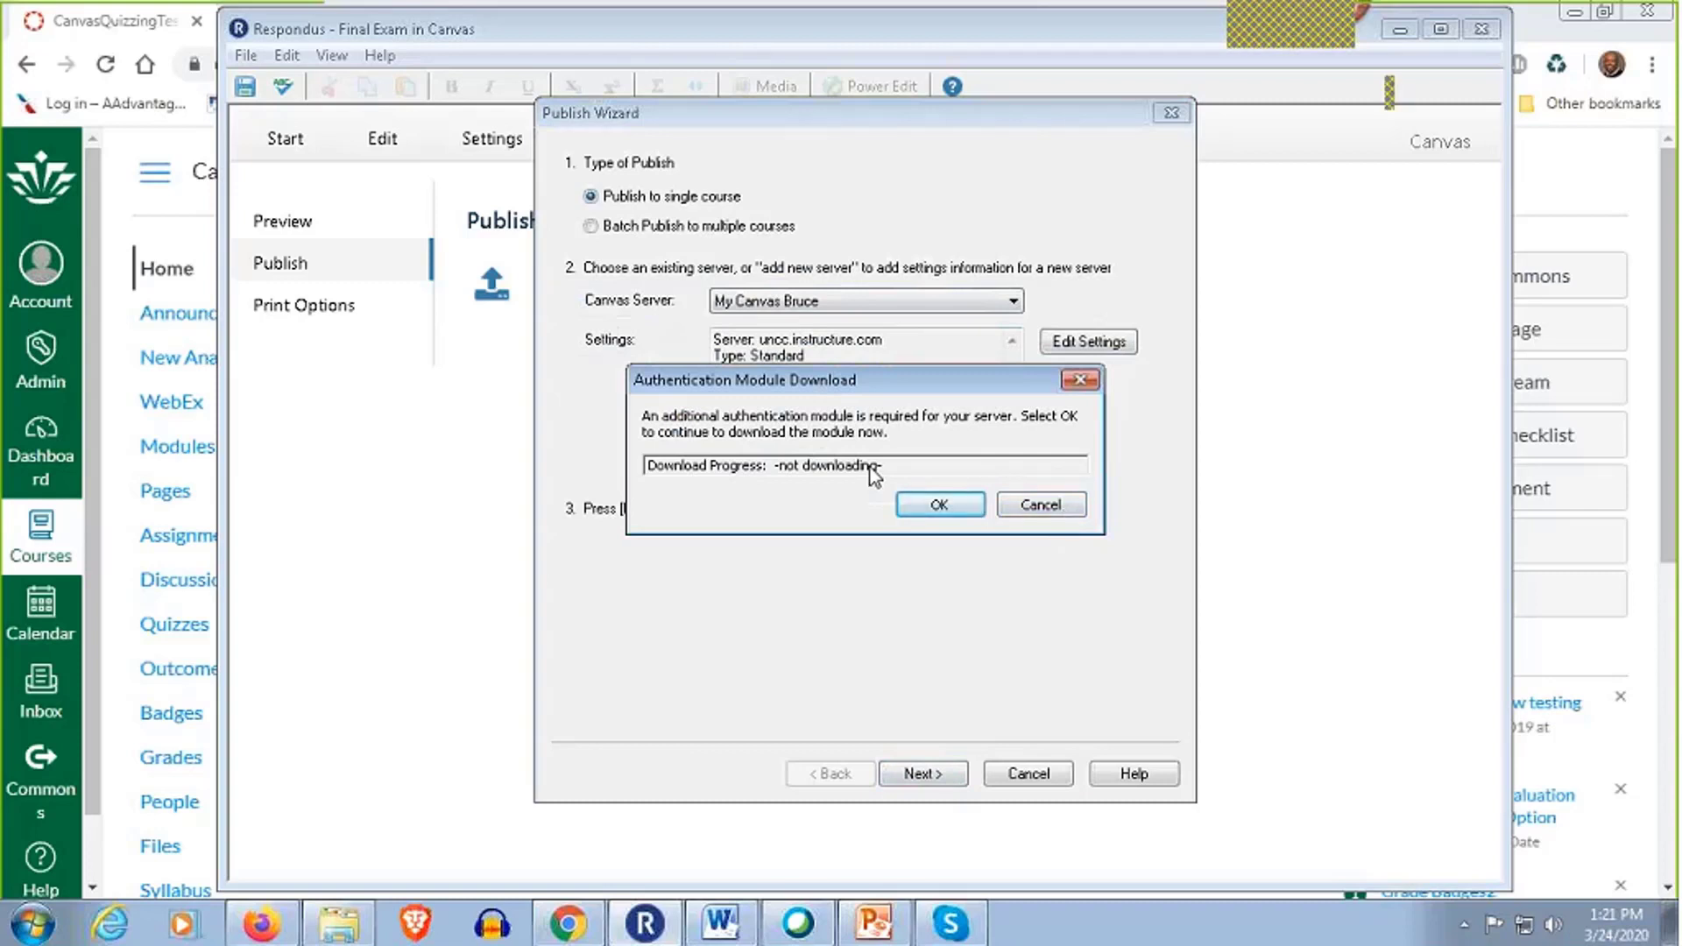
pyautogui.click(937, 507)
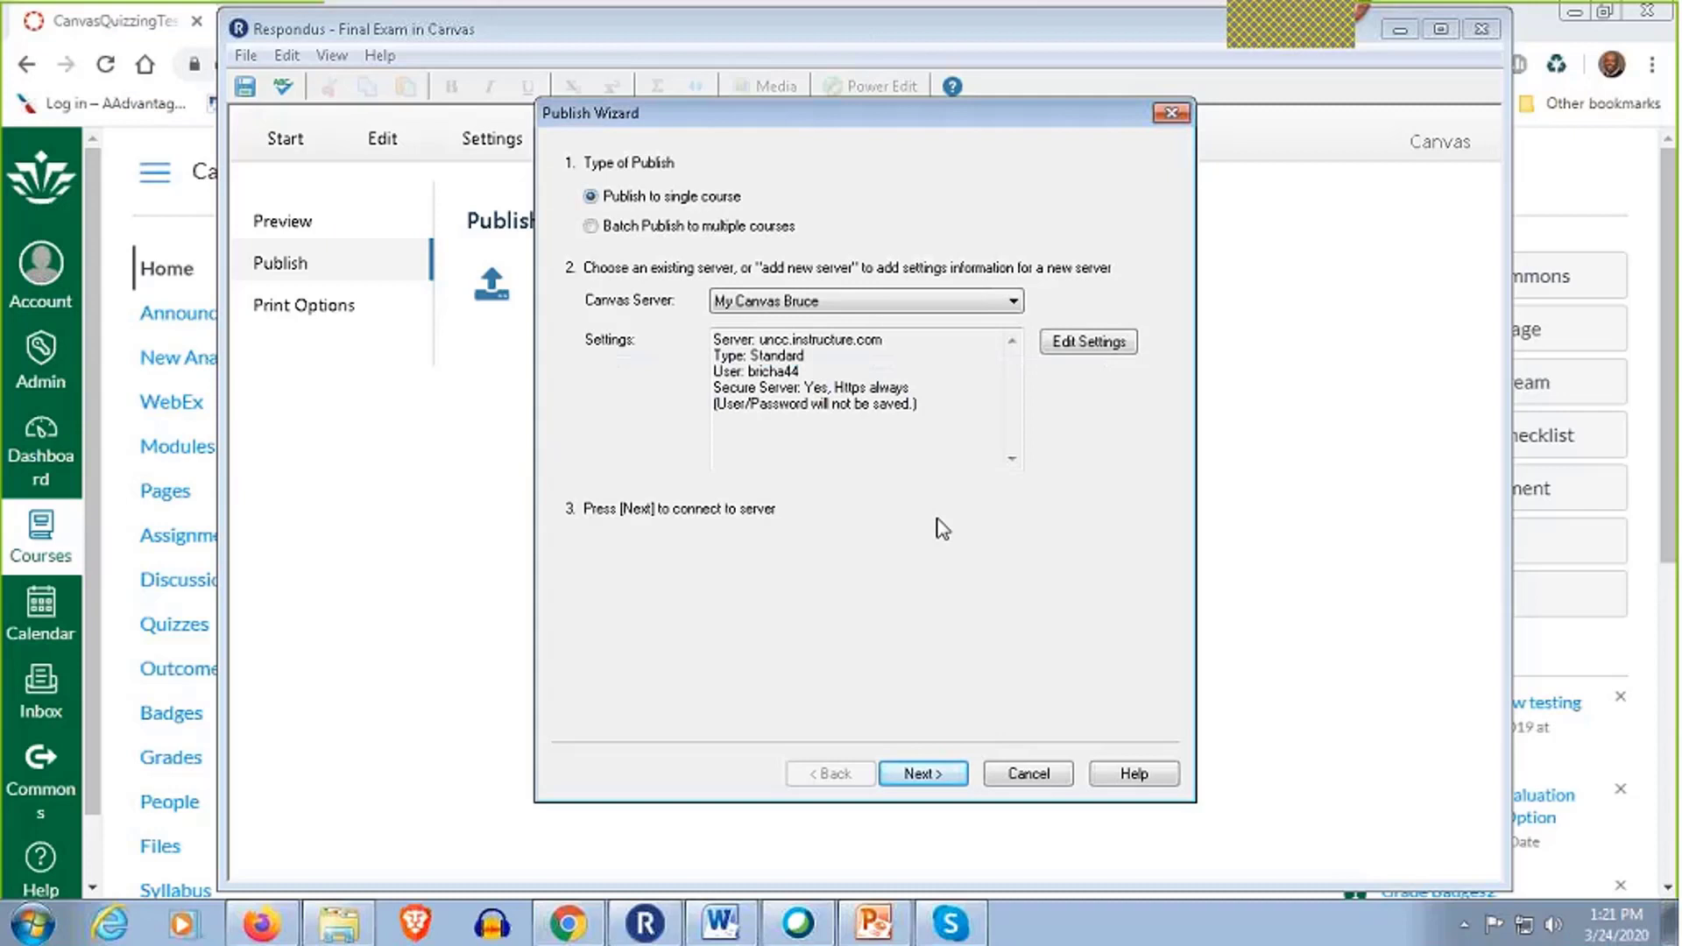
pyautogui.click(933, 774)
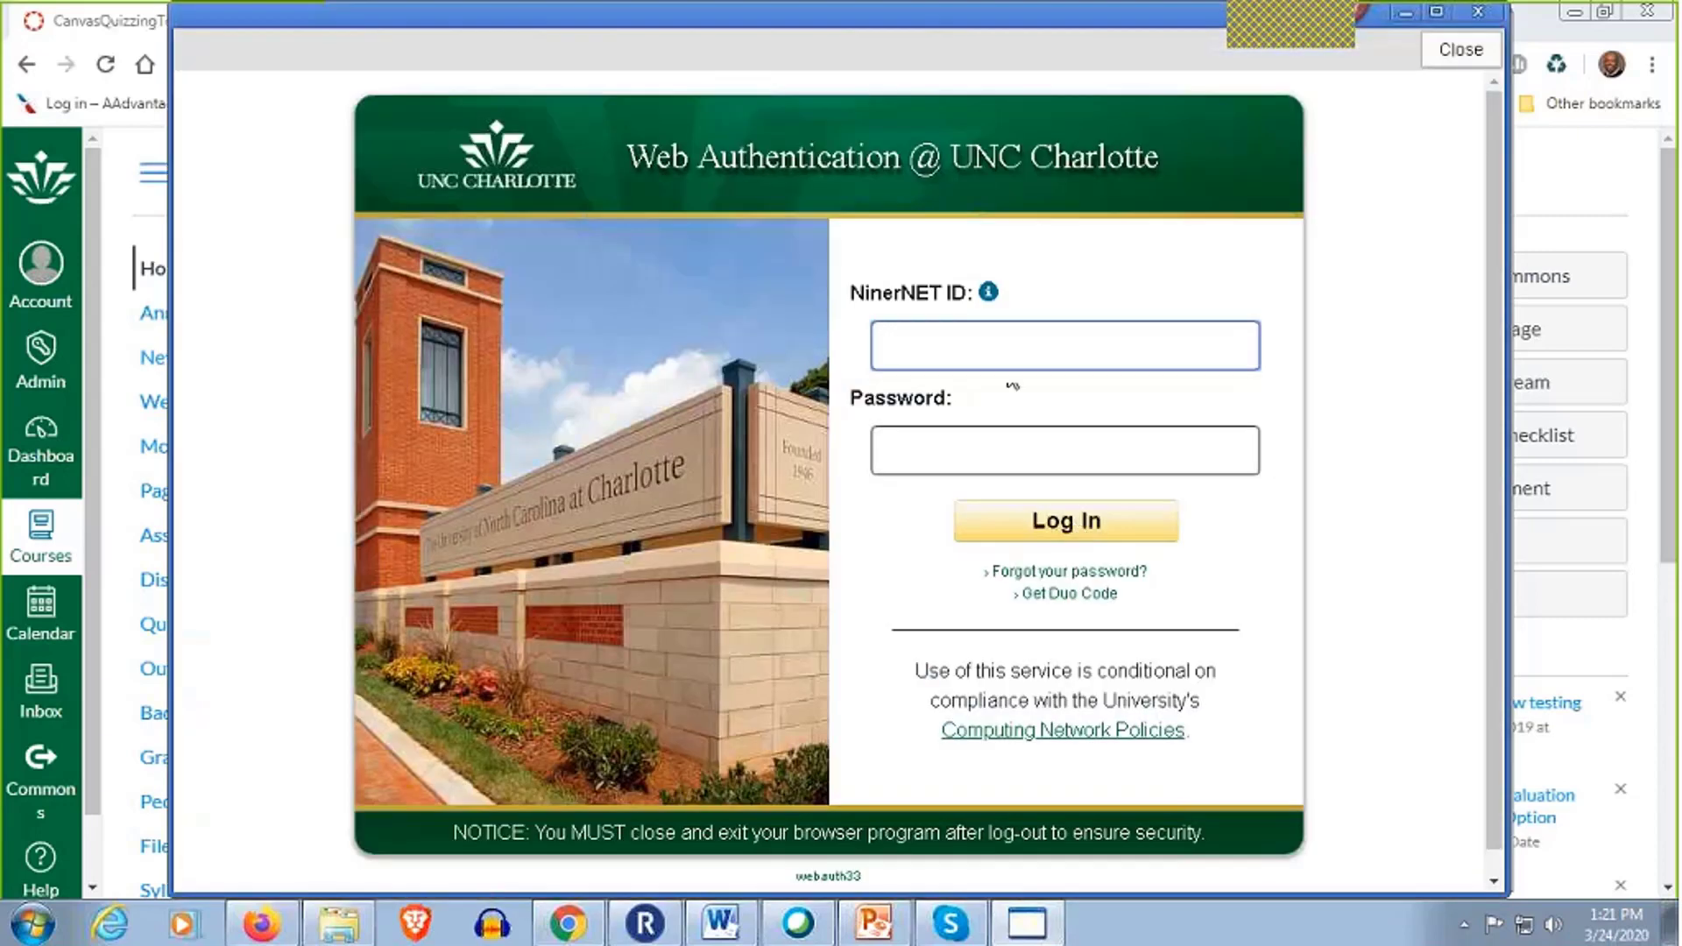
# Step: Sign in to the university Canvas login with the NinerNET ID and account password
pyautogui.write('bricha44')
pyautogui.press('Tab')
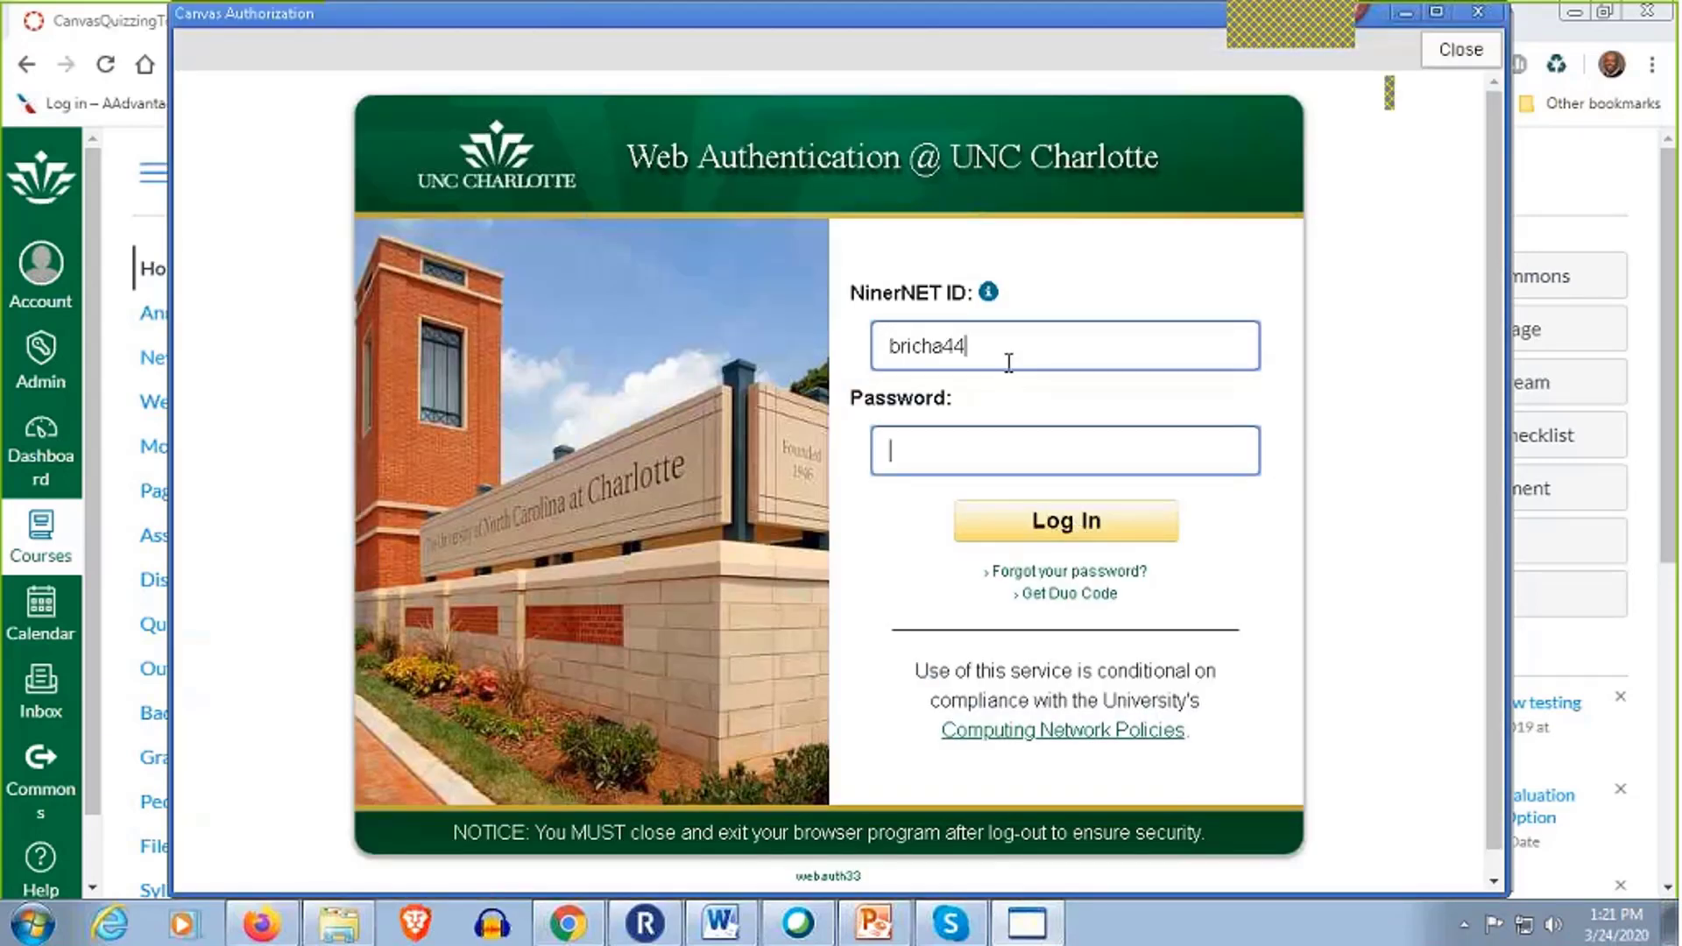
pyautogui.write('•••••')
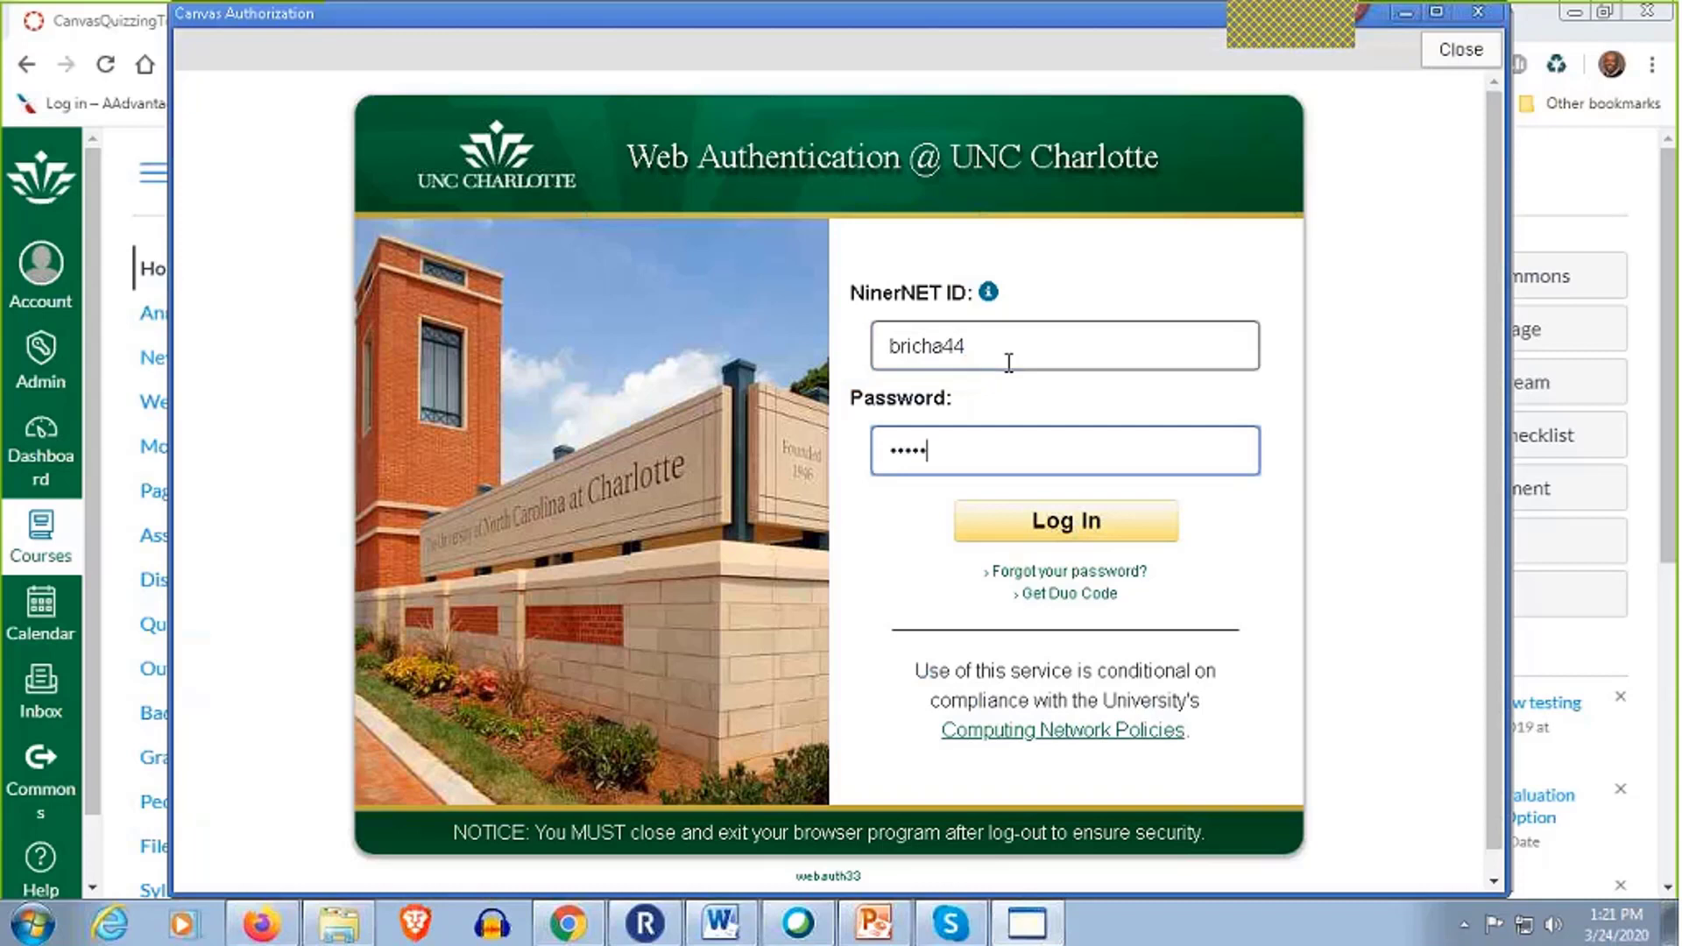
pyautogui.write('••••••••')
pyautogui.click(1034, 520)
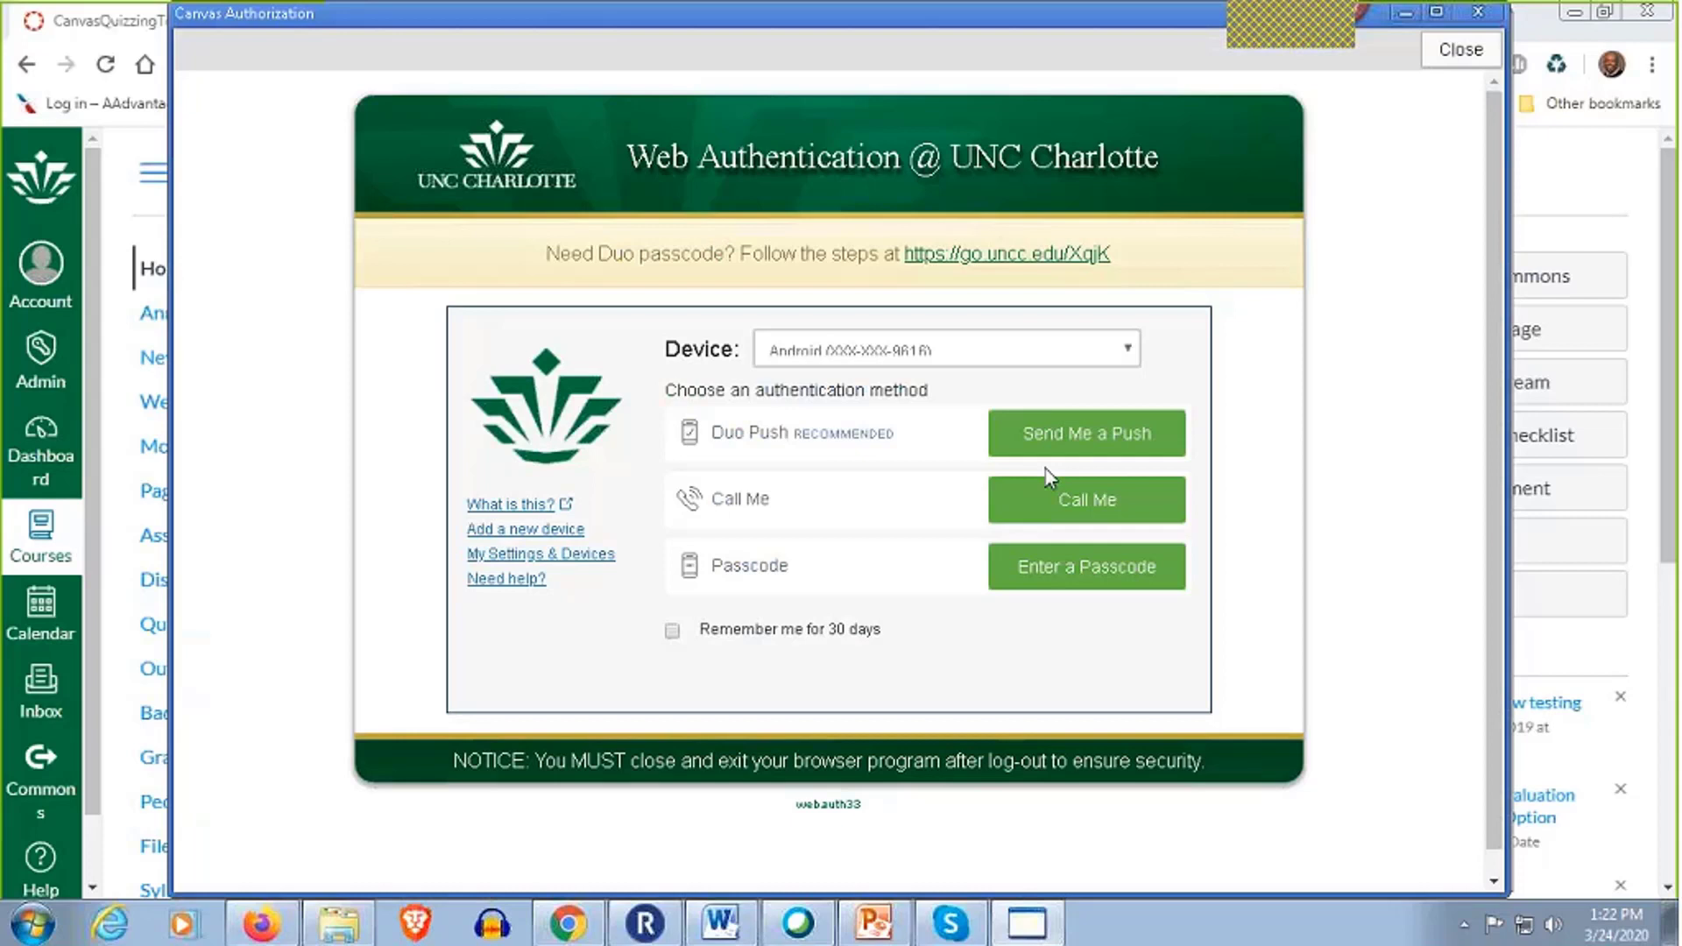
# Step: Pass the Duo check with a verification passcode, authorize Respondus, and confirm back in Respondus
pyautogui.click(1086, 566)
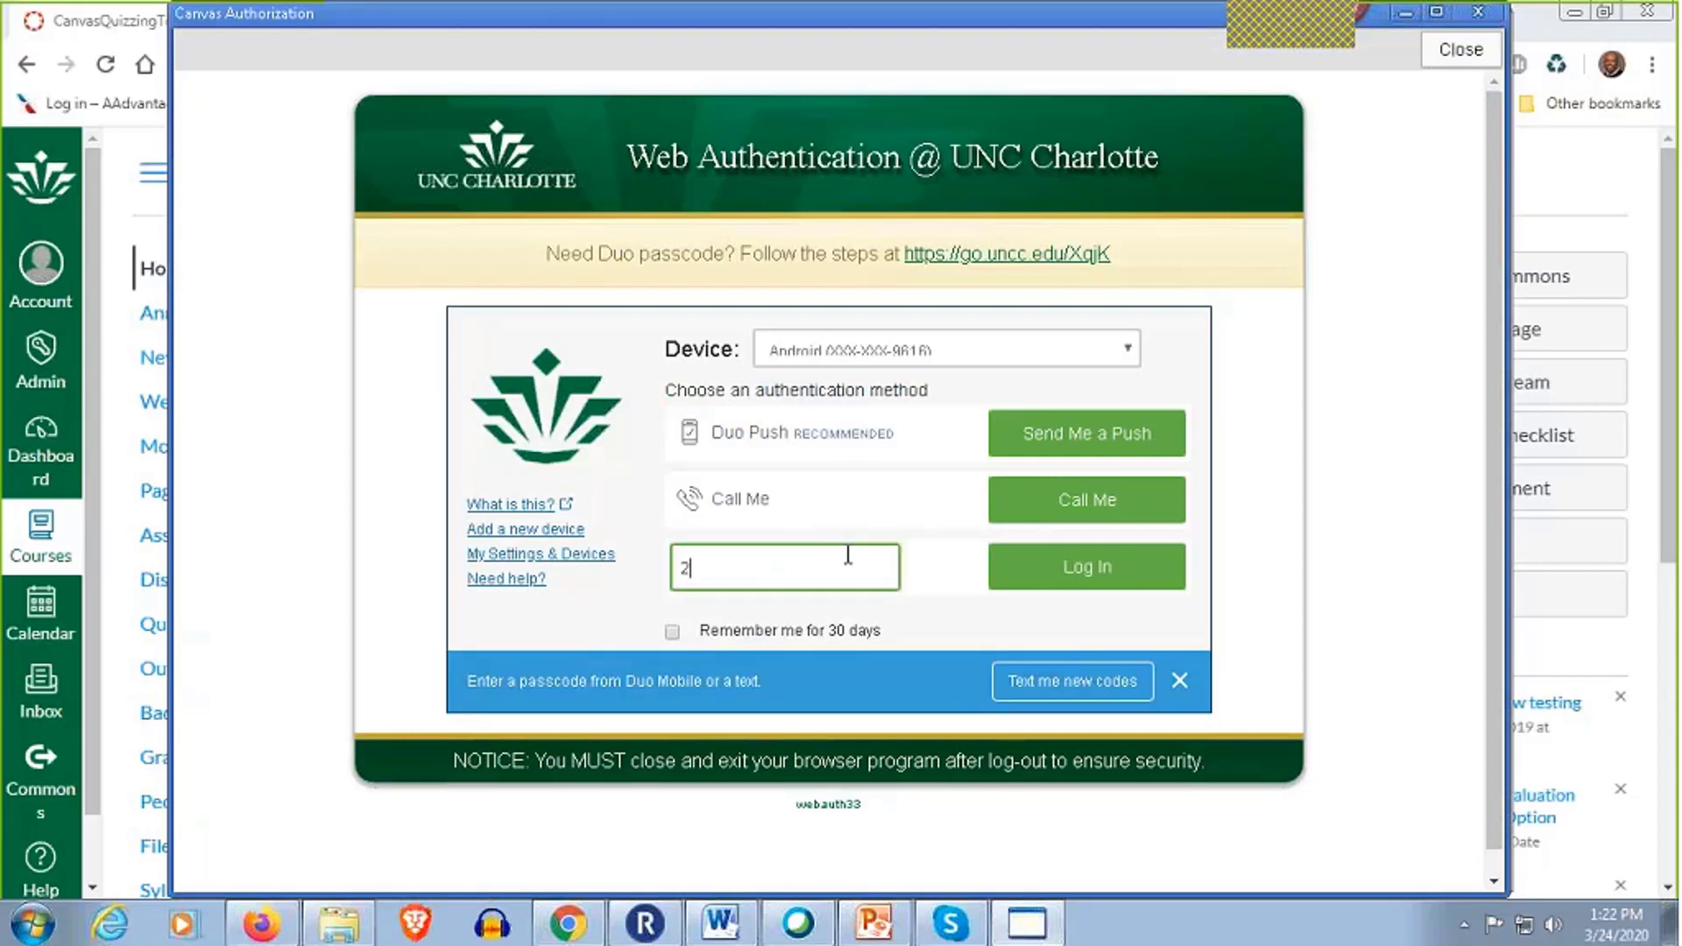
pyautogui.click(1069, 567)
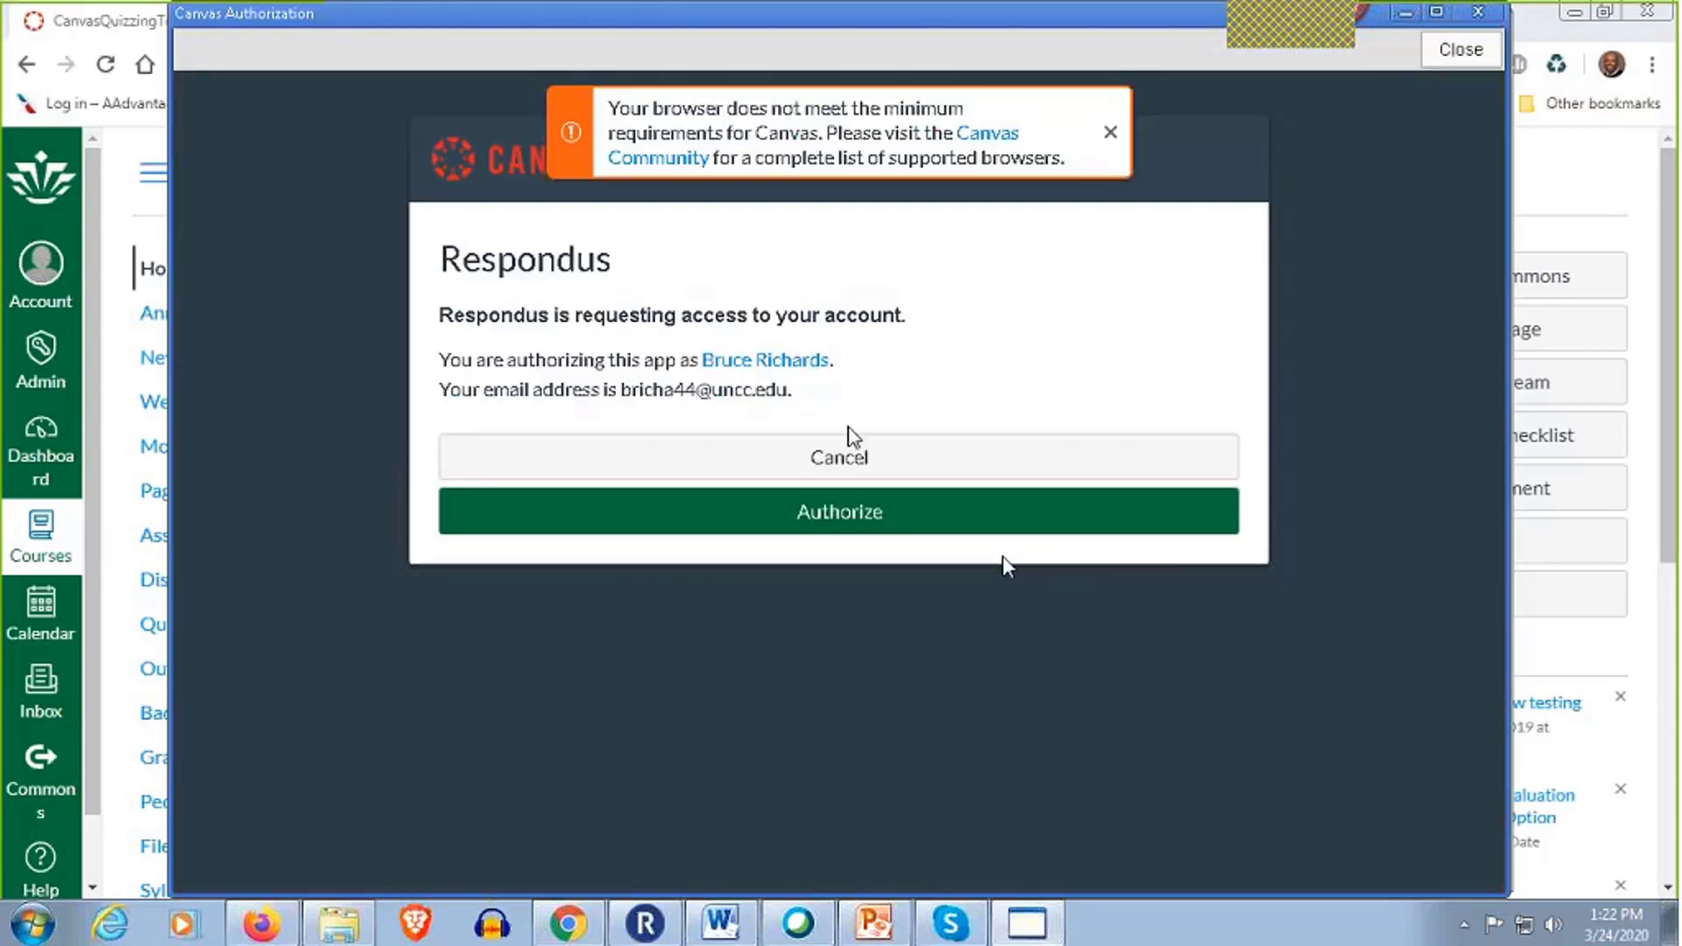
pyautogui.click(848, 515)
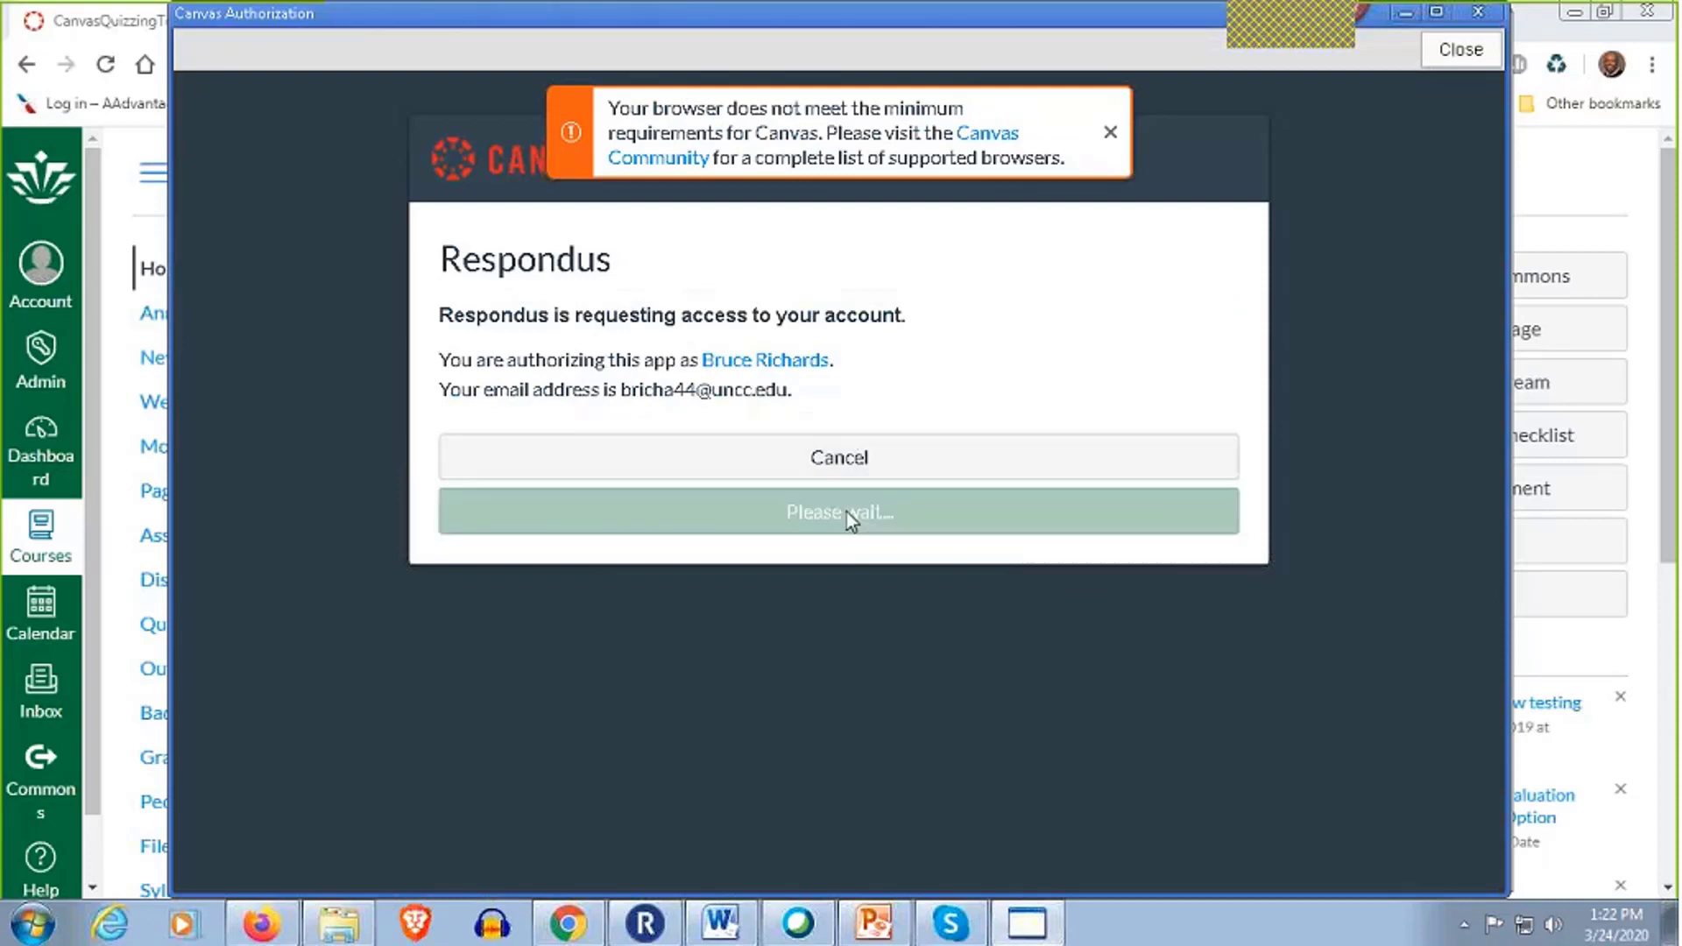
pyautogui.click(1086, 521)
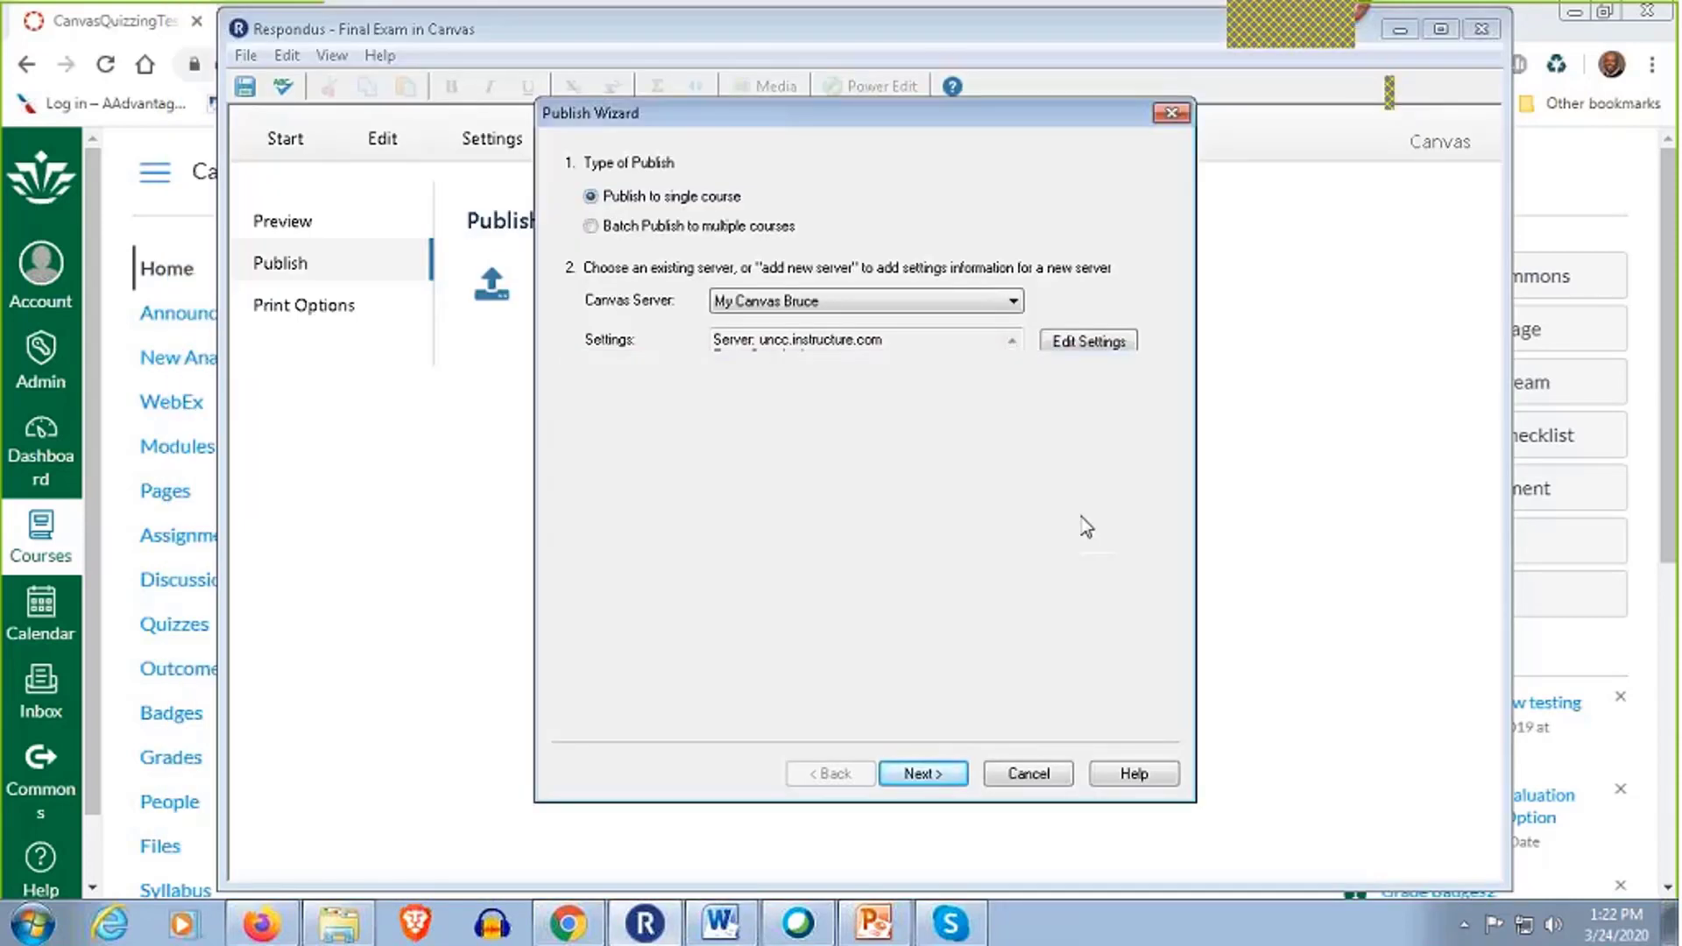
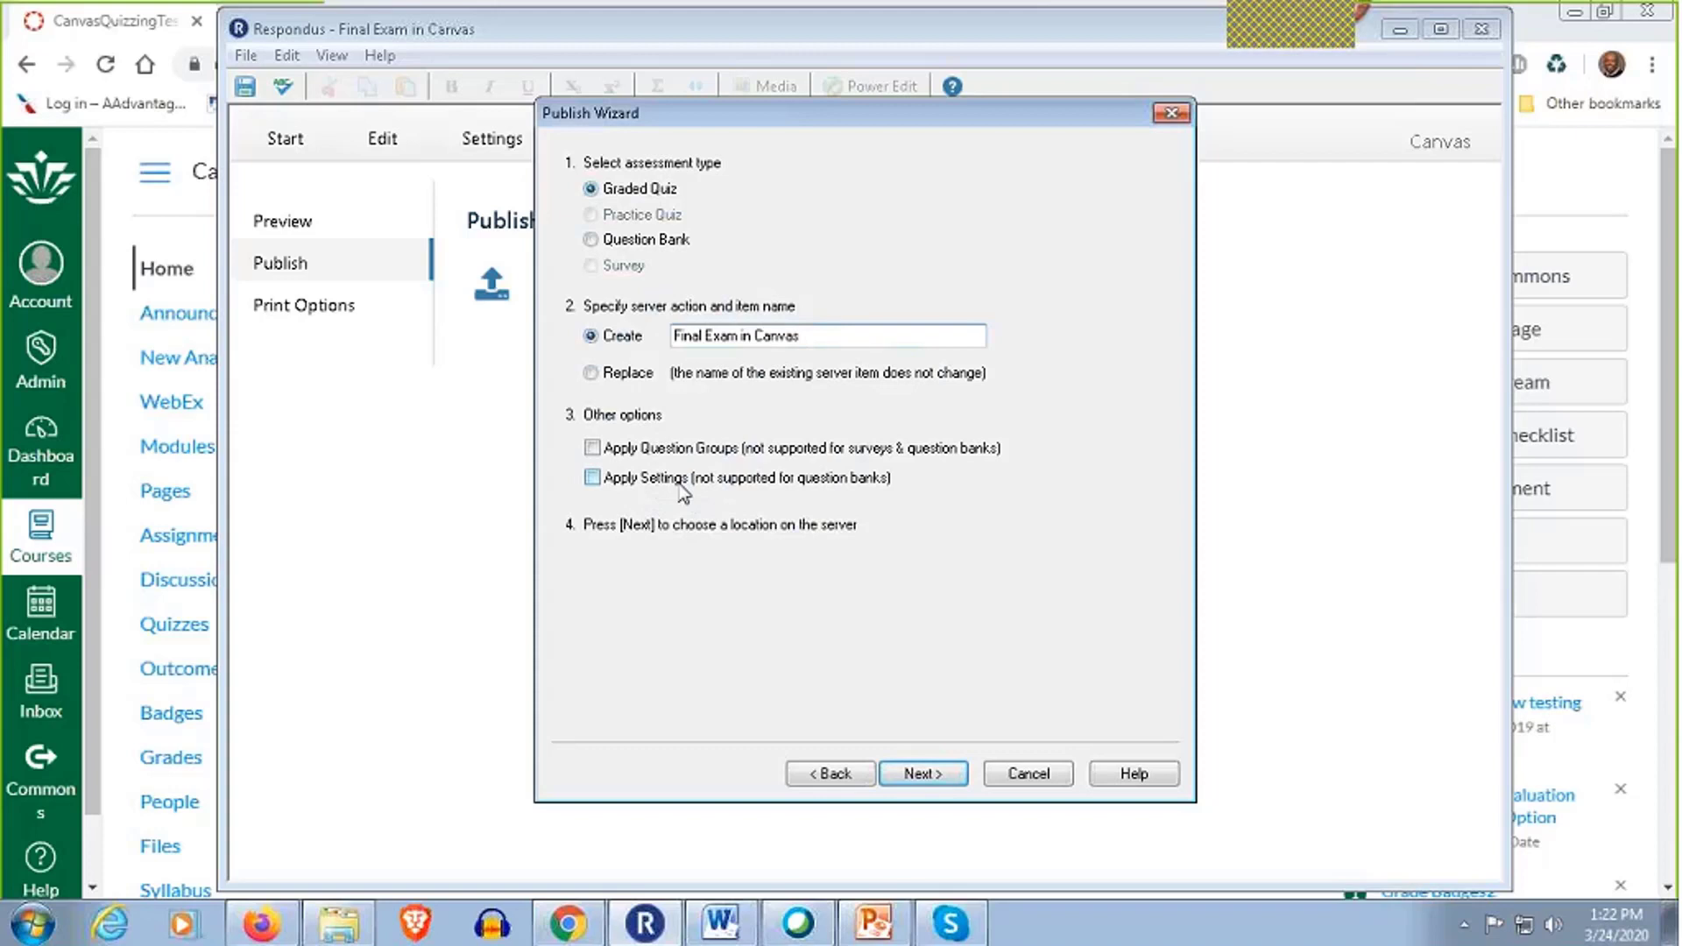
# Step: Choose the Canvas server, select the CanvasQuizzingTesting sandbox course, and start publishing the Final Exam
pyautogui.click(922, 780)
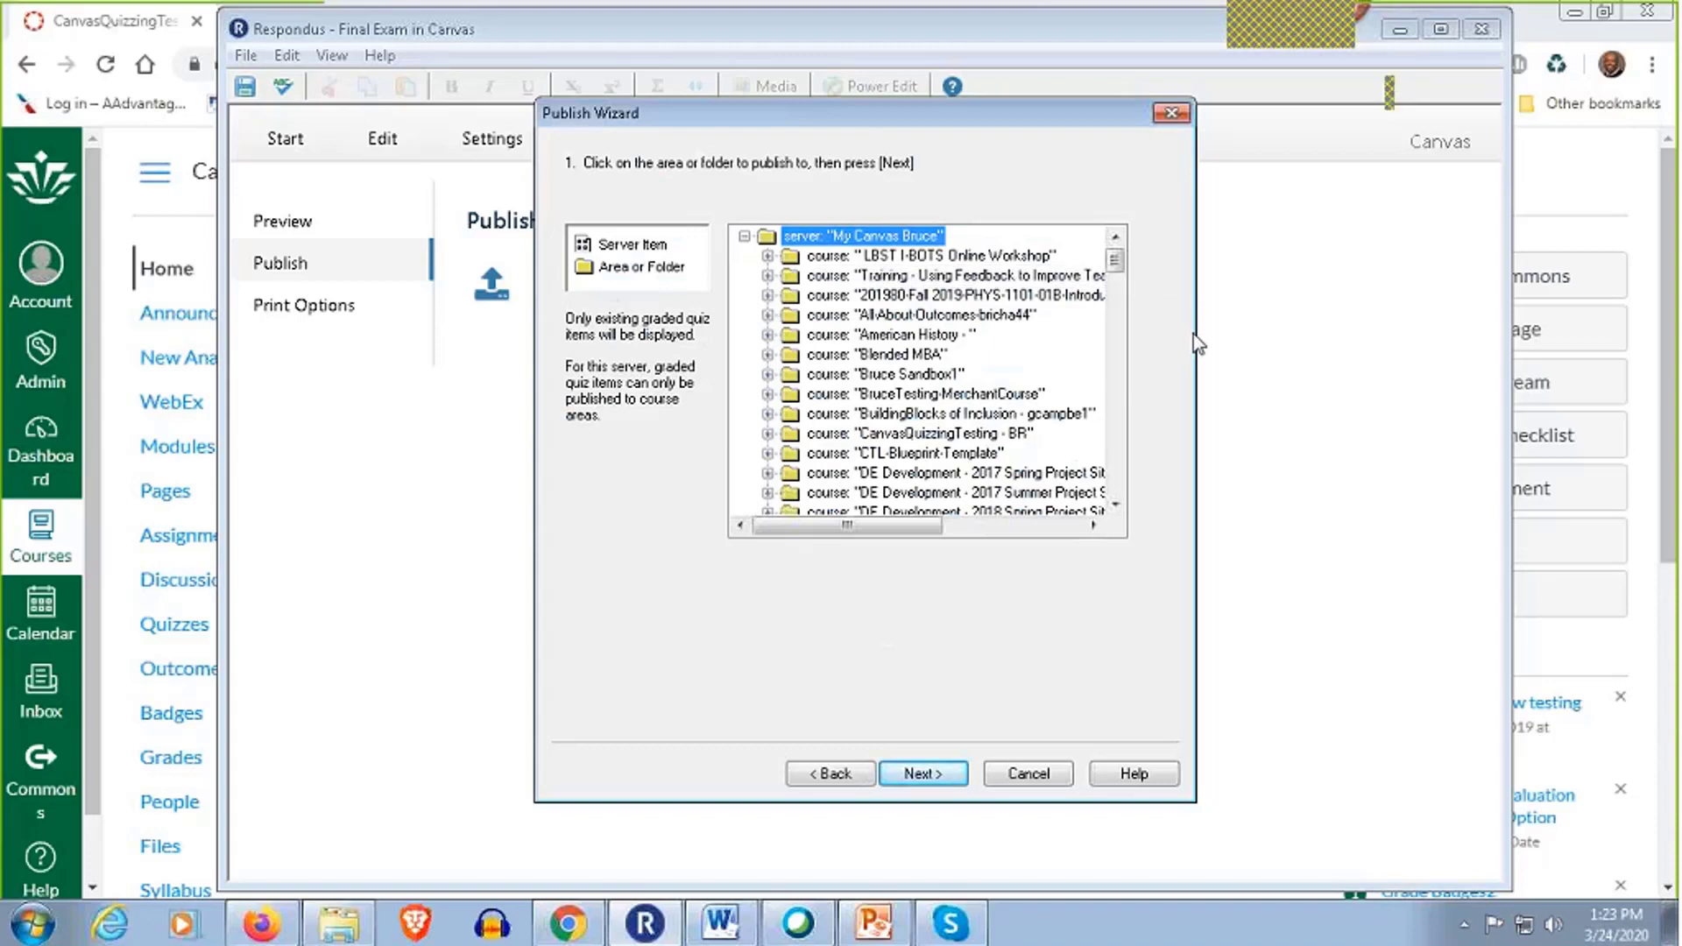
pyautogui.click(1038, 525)
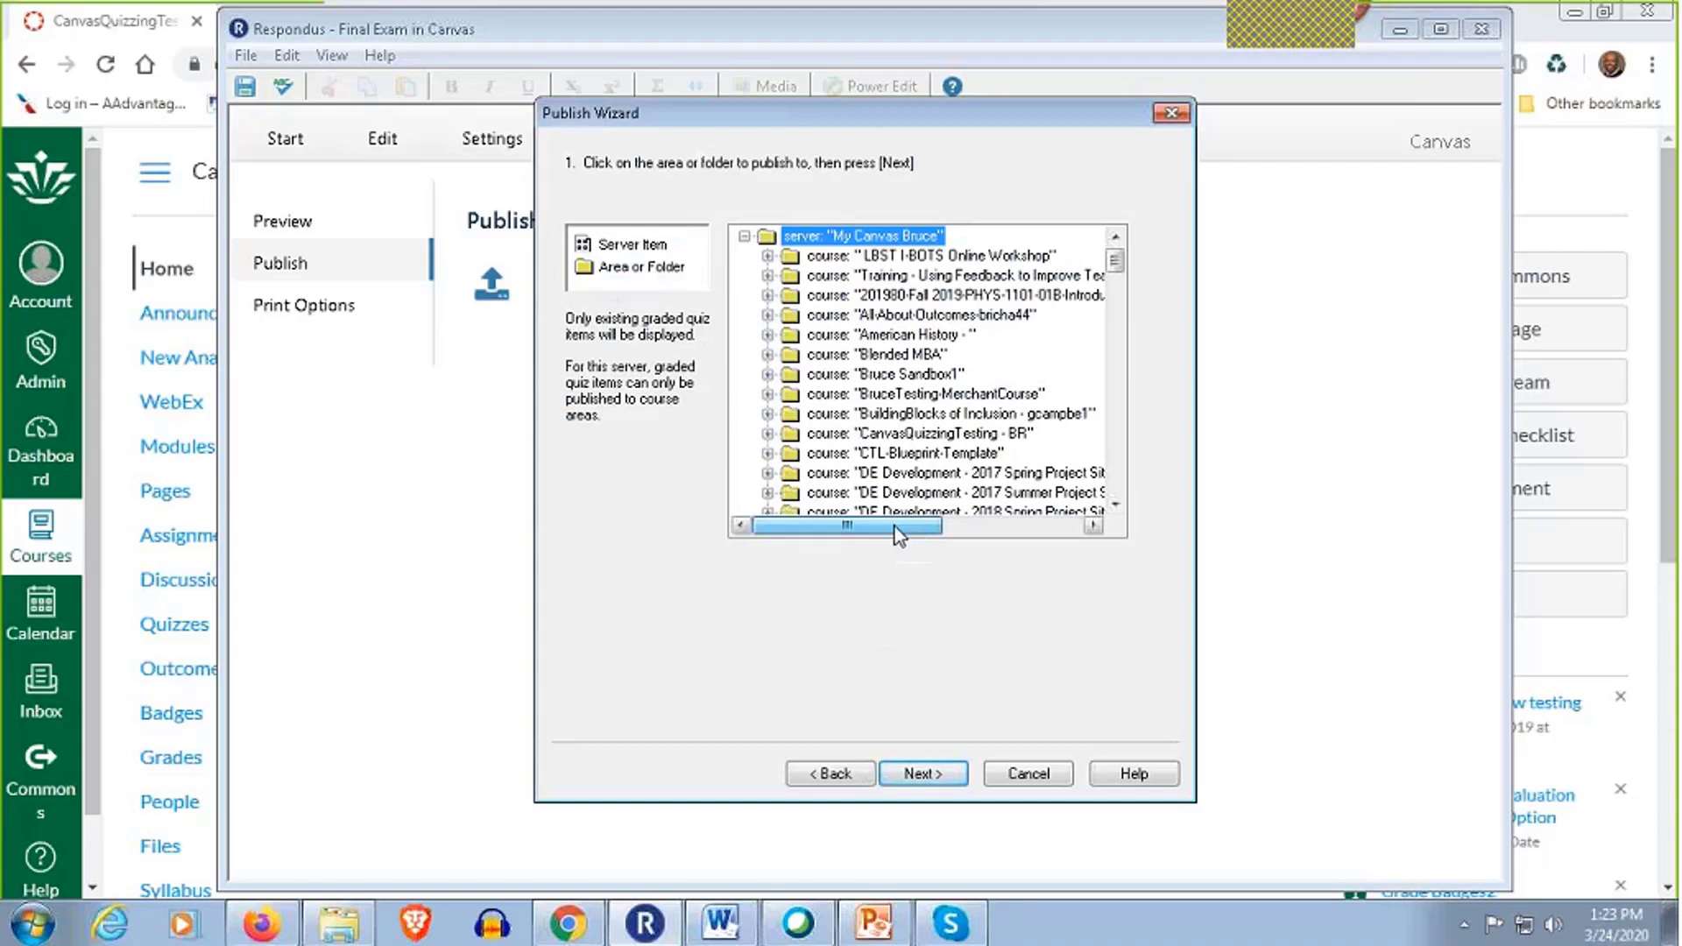
pyautogui.click(570, 924)
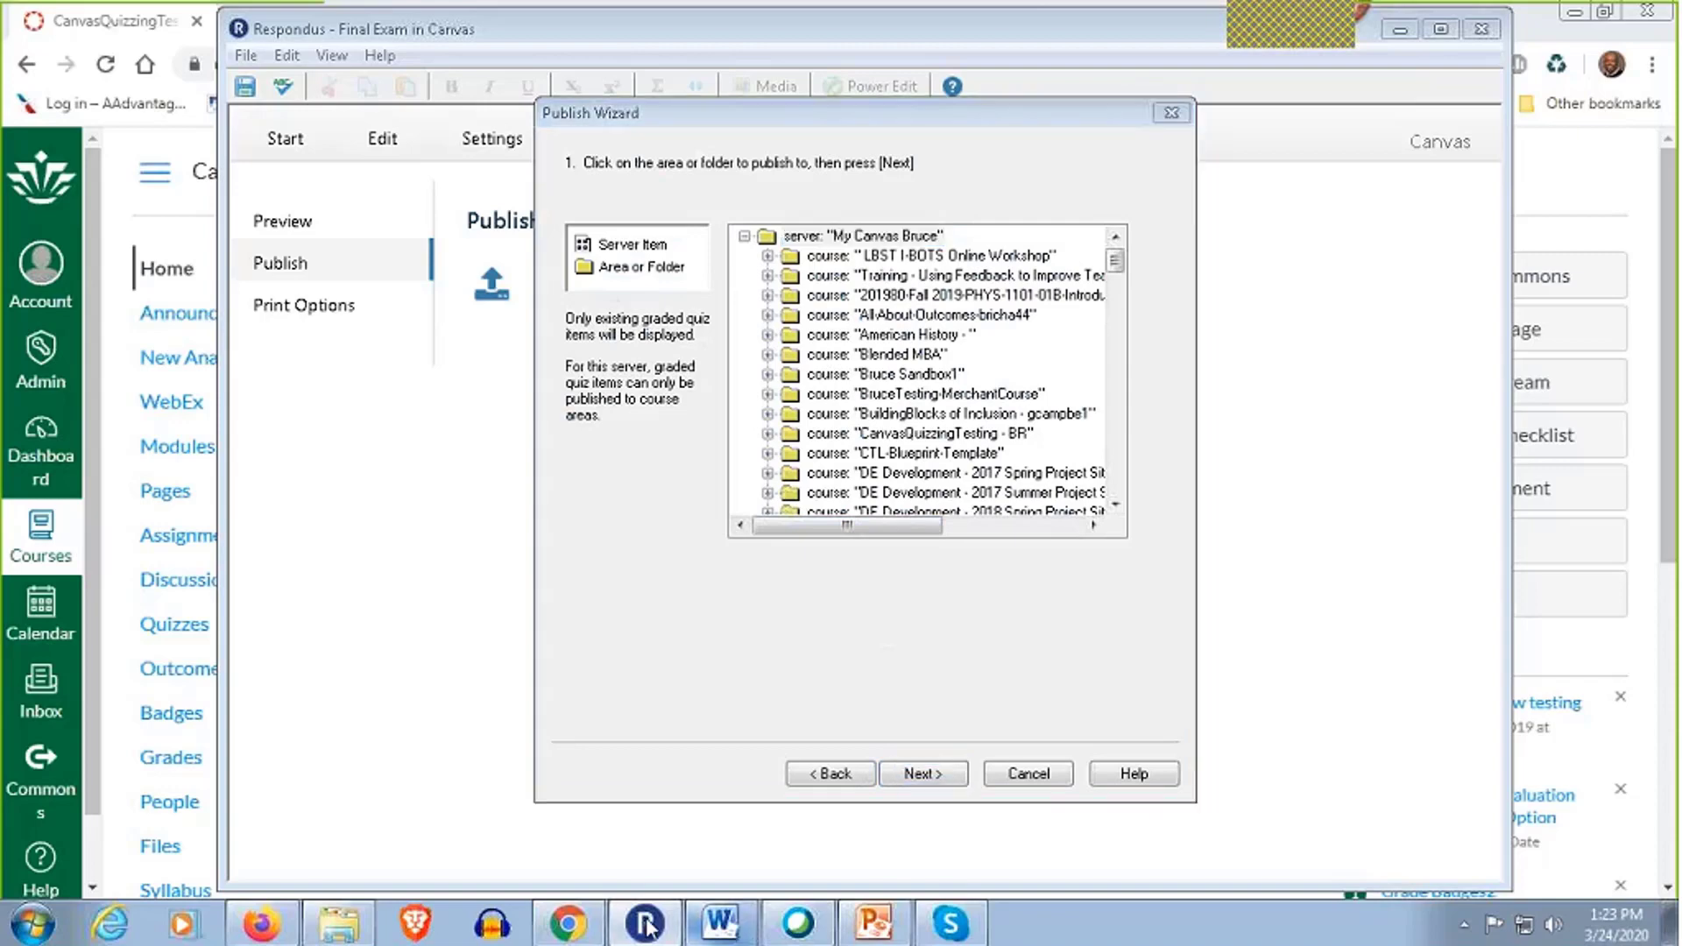
pyautogui.click(569, 924)
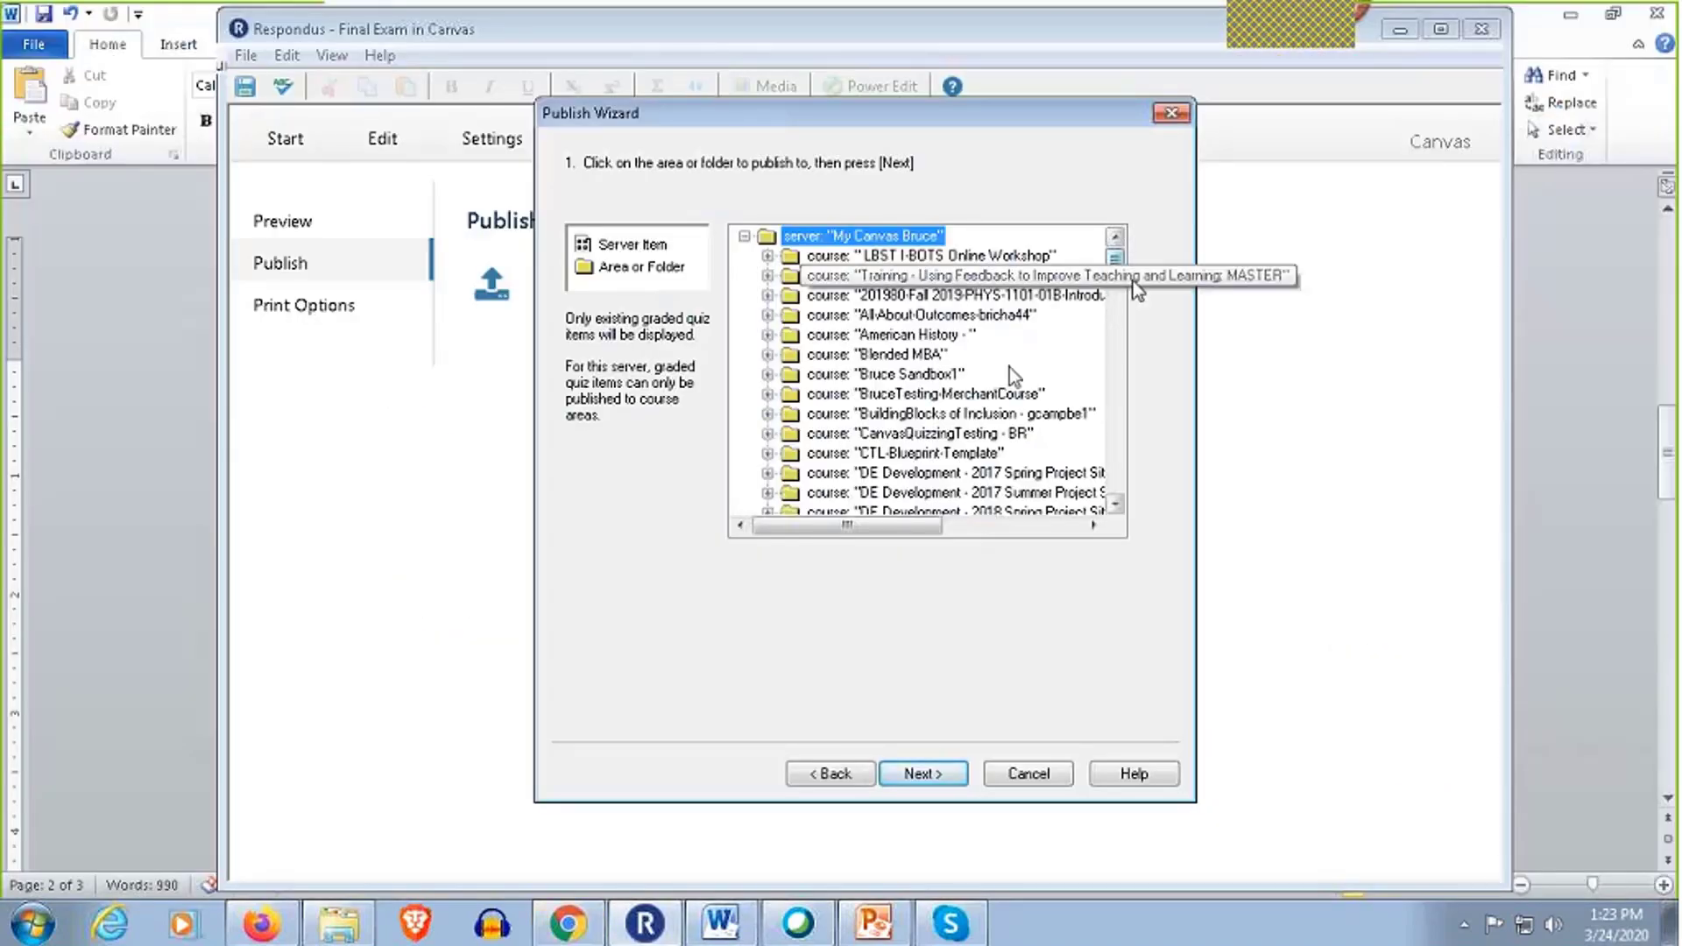
pyautogui.moveTo(1114, 261)
pyautogui.mouseDown()
pyautogui.moveTo(1121, 420)
pyautogui.moveTo(1138, 268)
pyautogui.mouseUp()
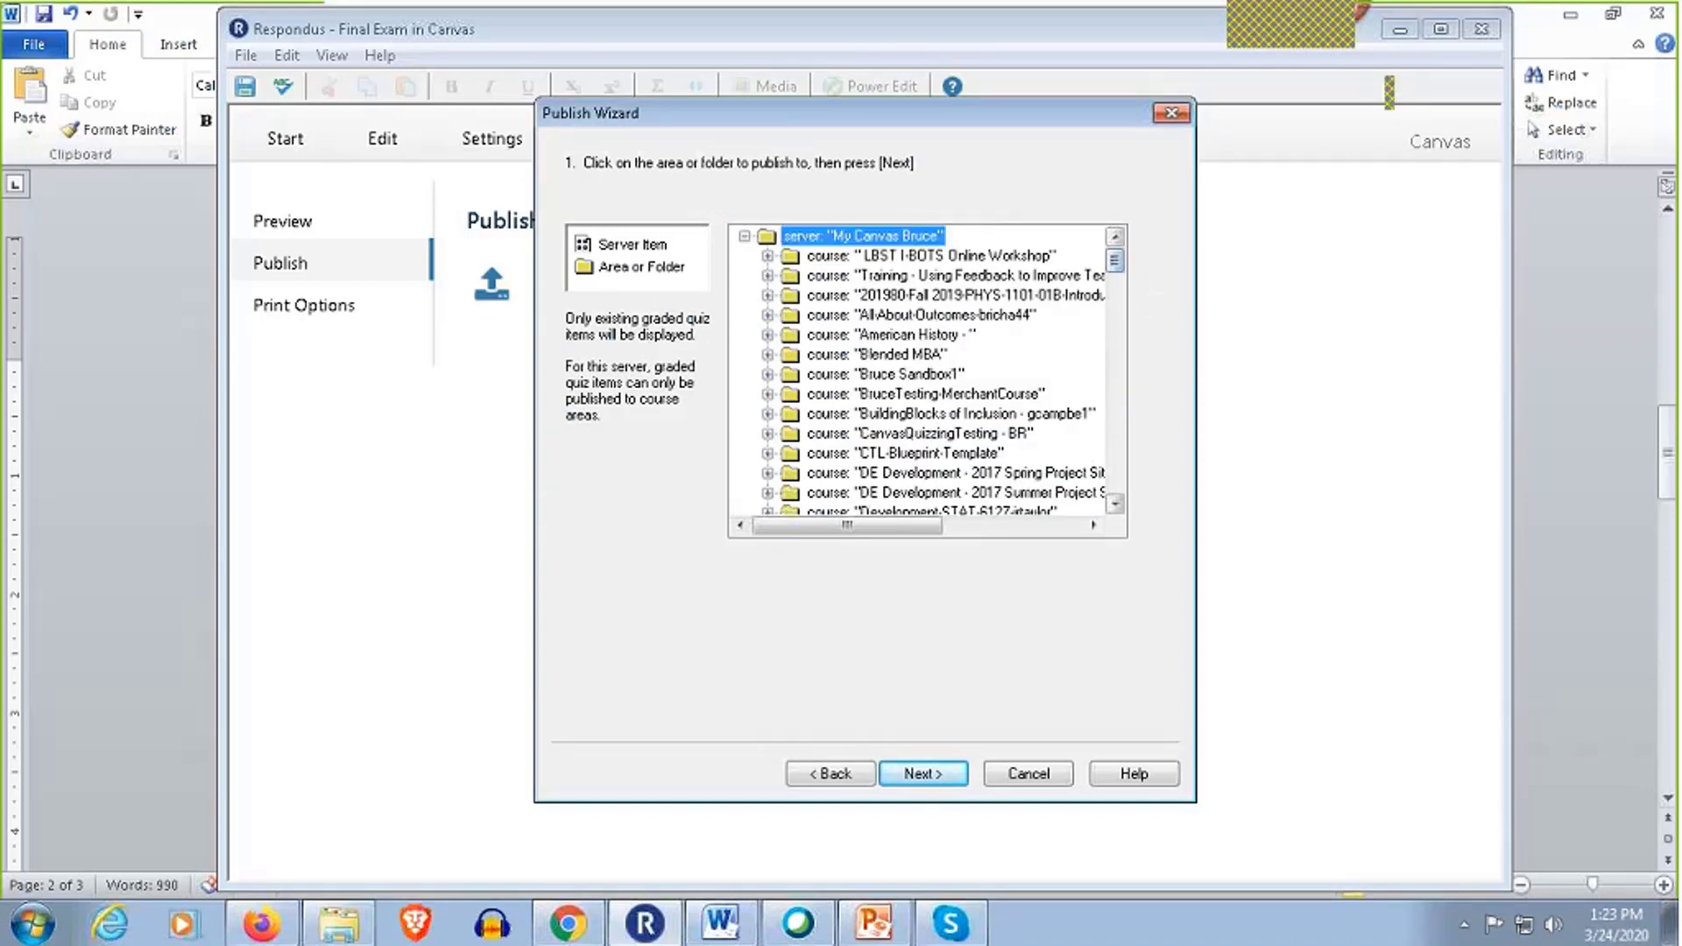
pyautogui.click(911, 374)
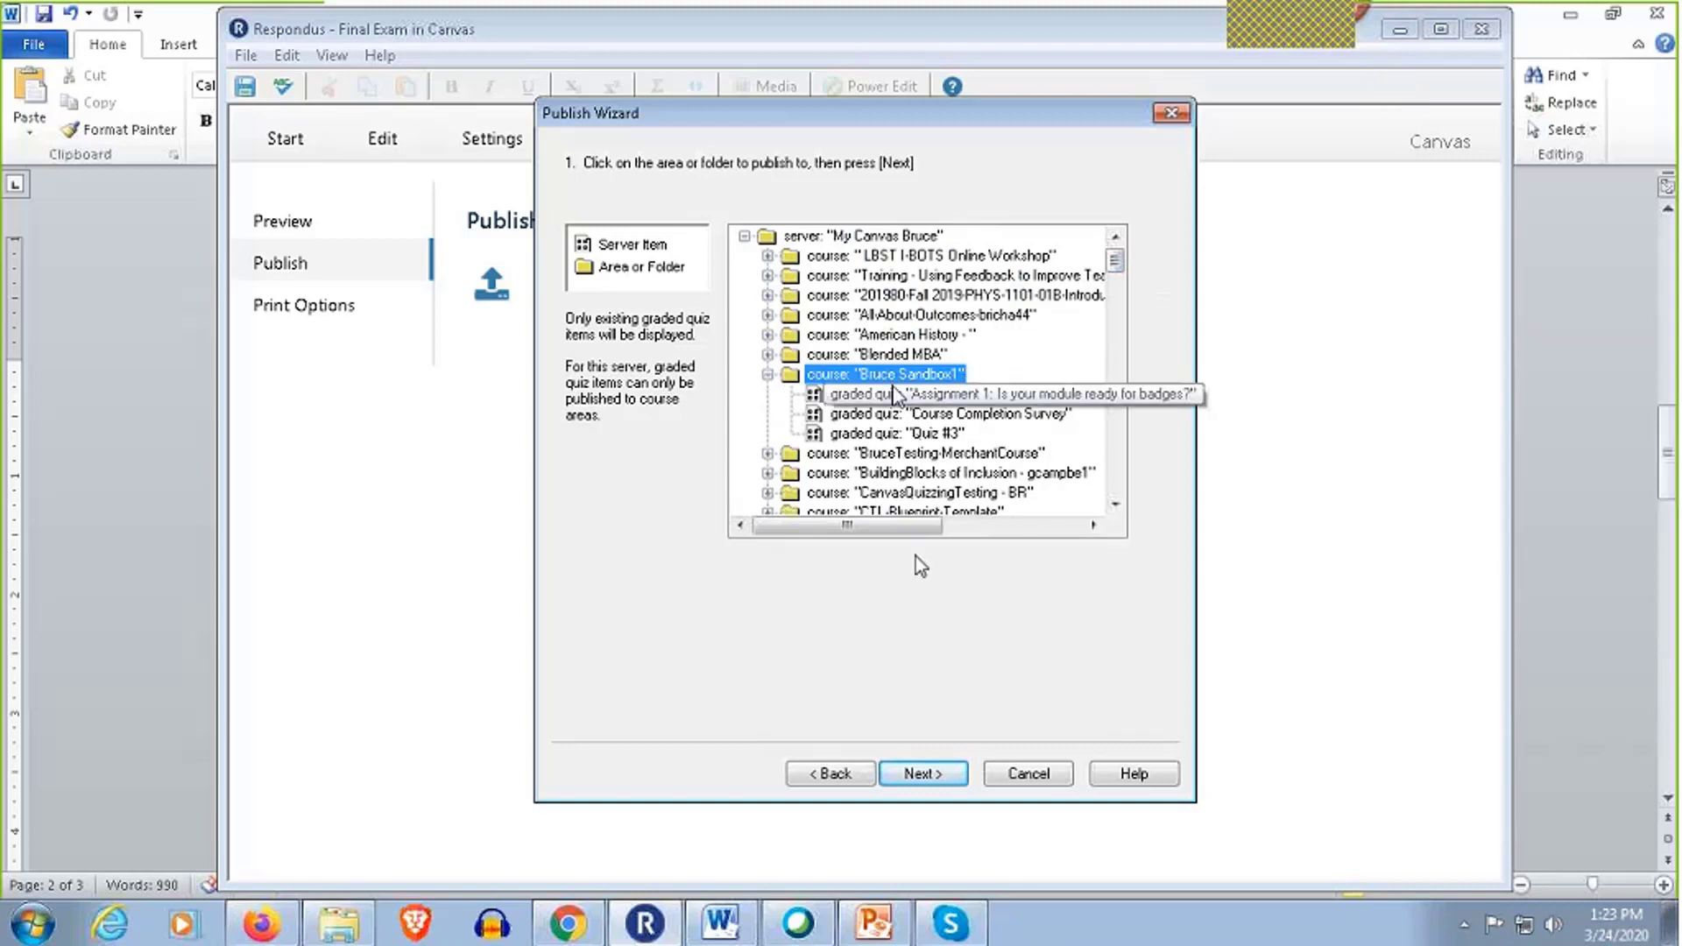
pyautogui.click(946, 774)
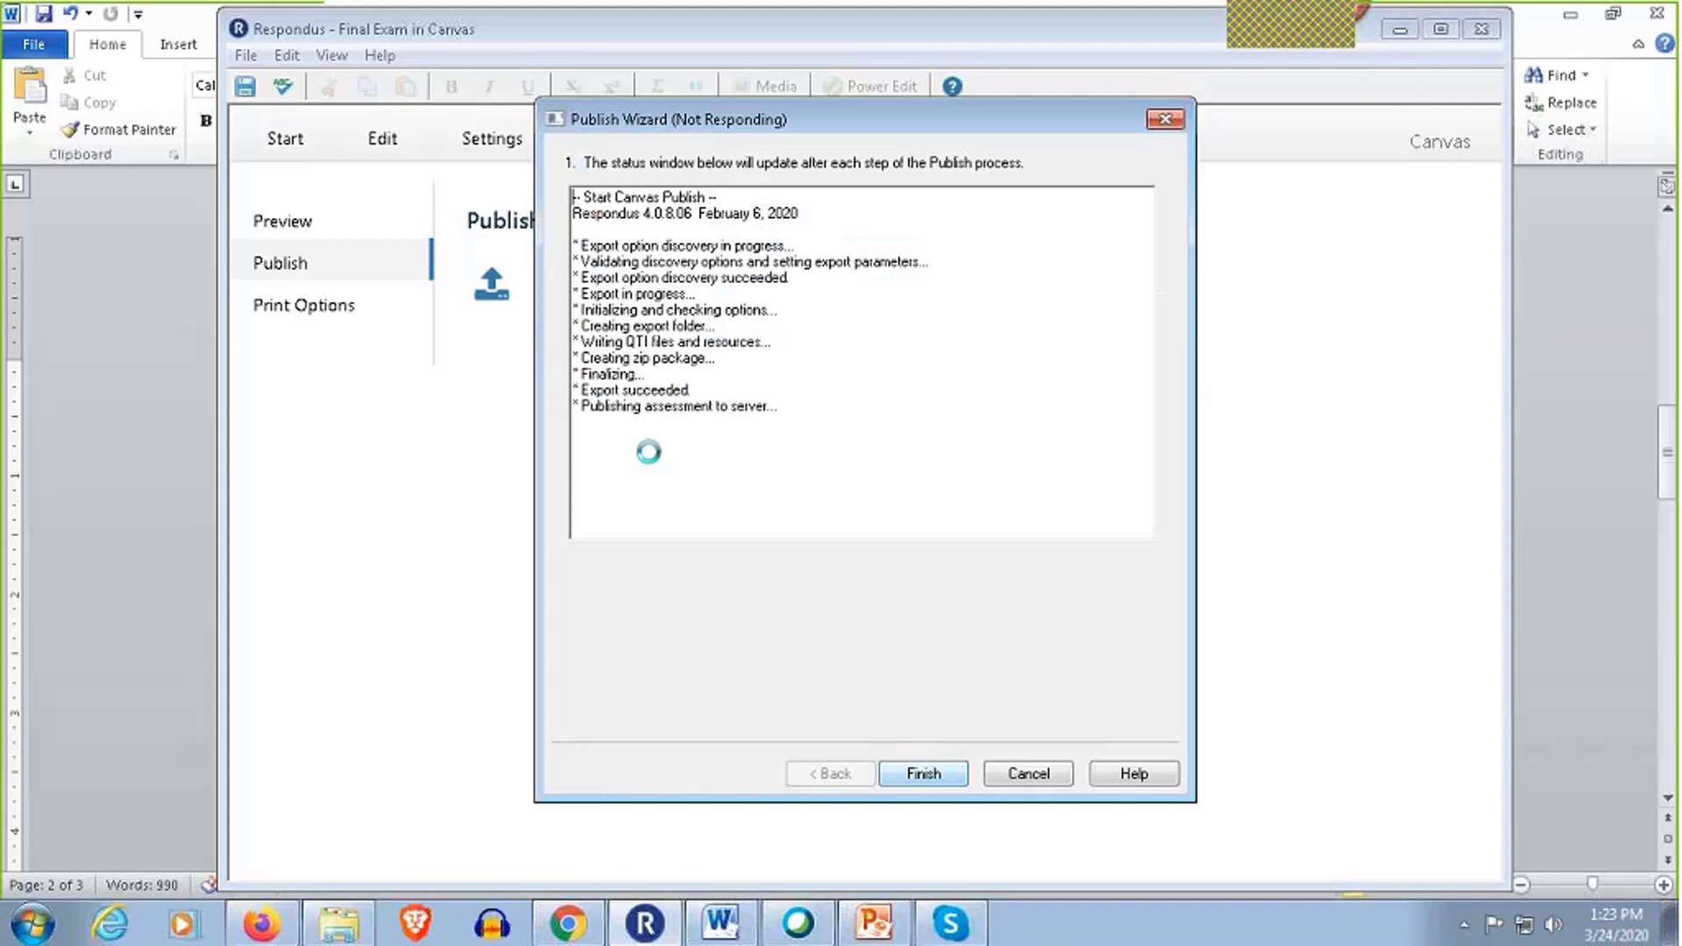
pyautogui.click(569, 924)
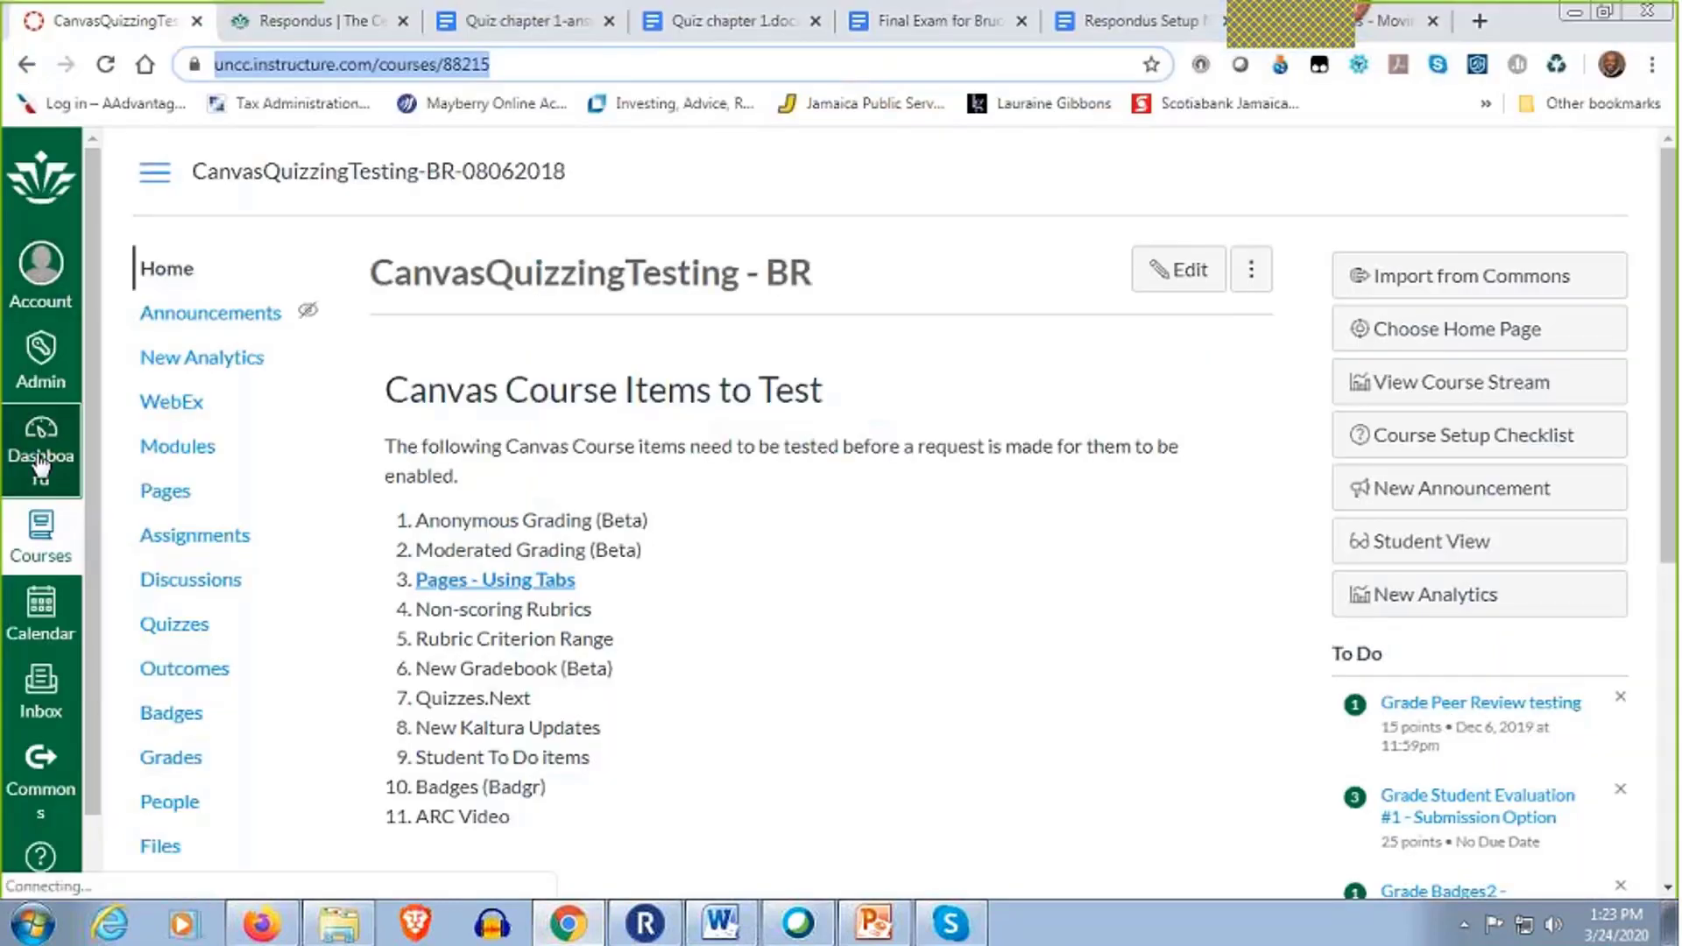
# Step: From the Dashboard, open the sandbox course's unpublished Final Exam in Canvas quiz
pyautogui.click(41, 463)
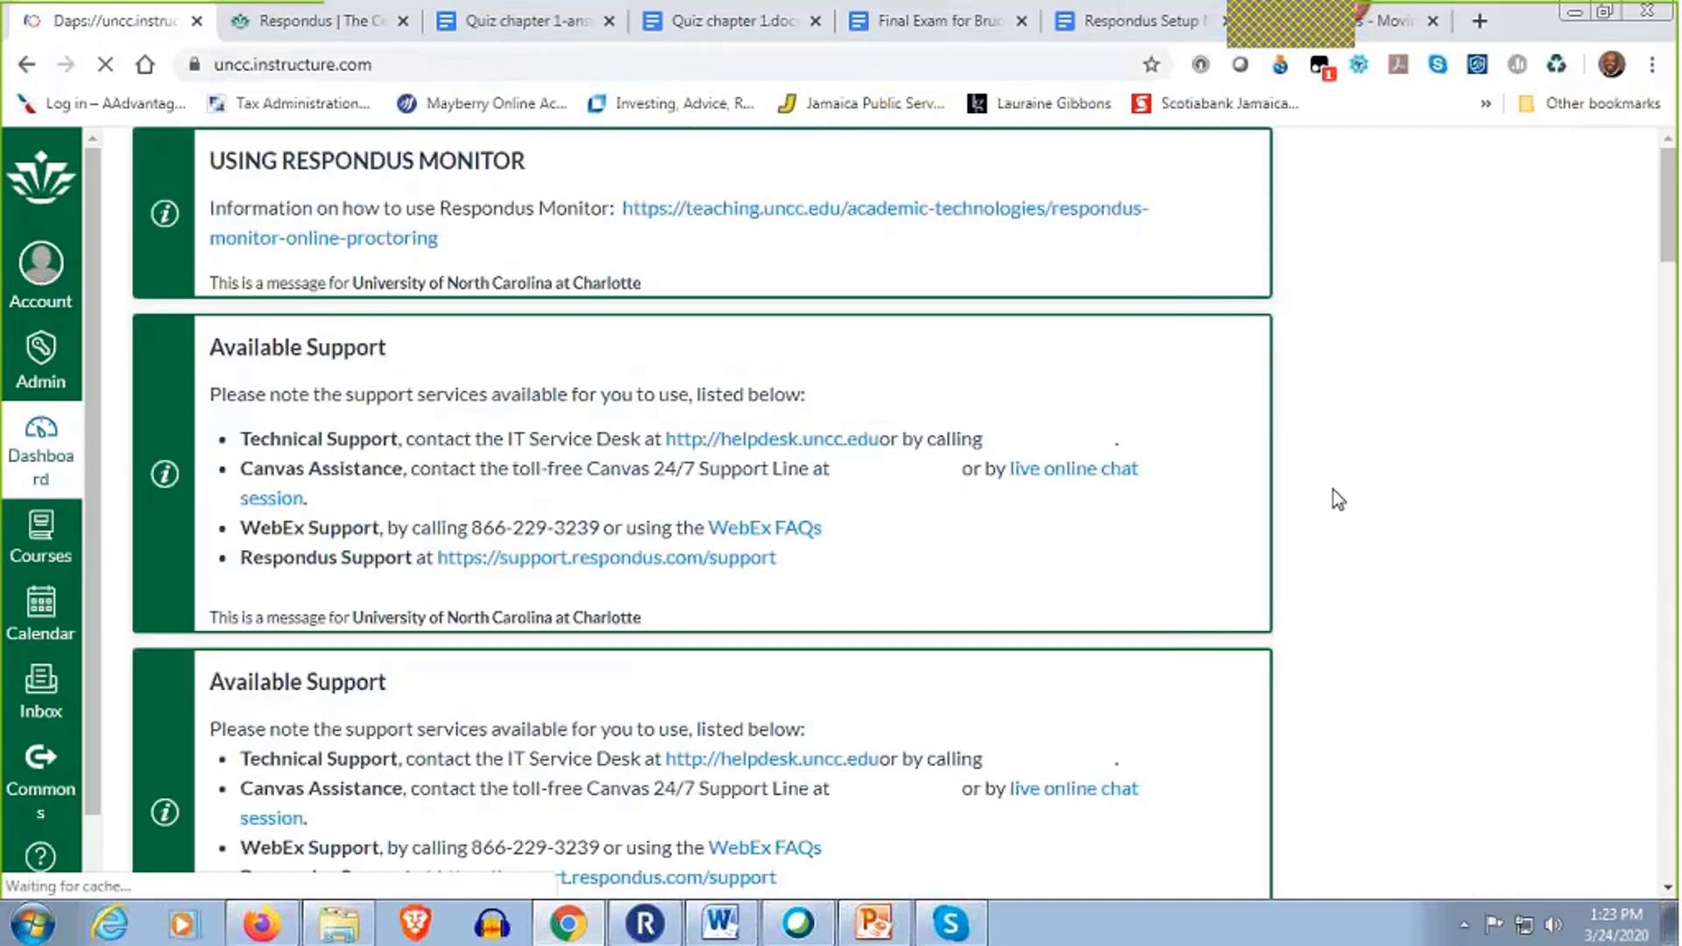
pyautogui.scroll(-8, 1337, 499)
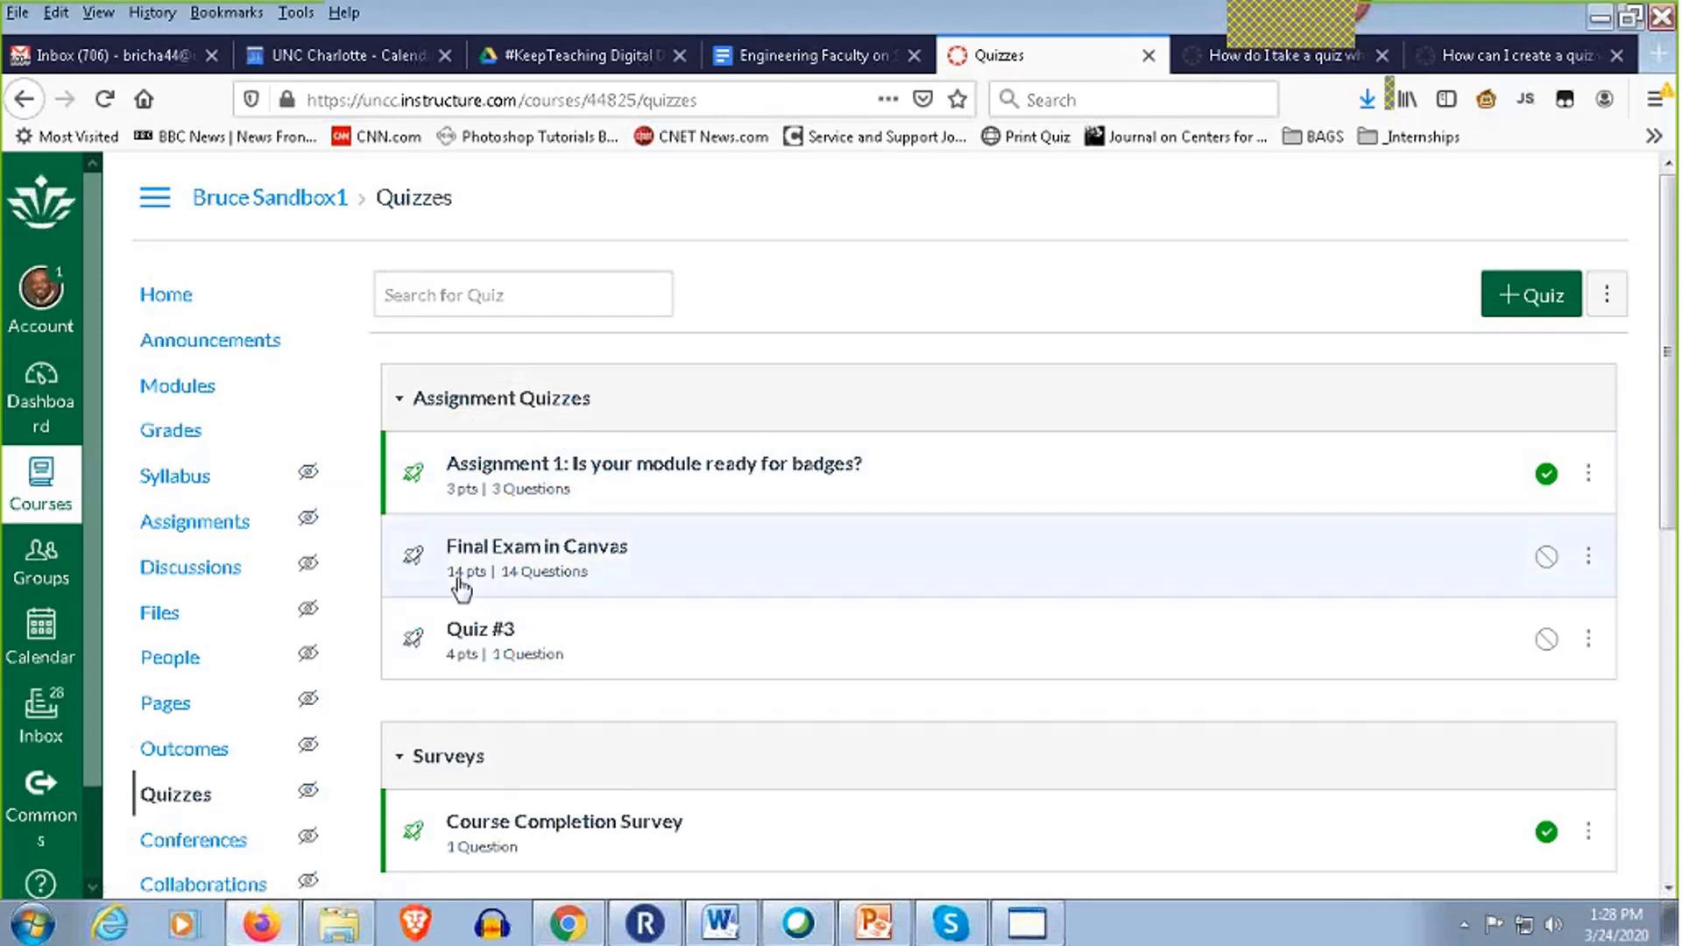
pyautogui.click(591, 559)
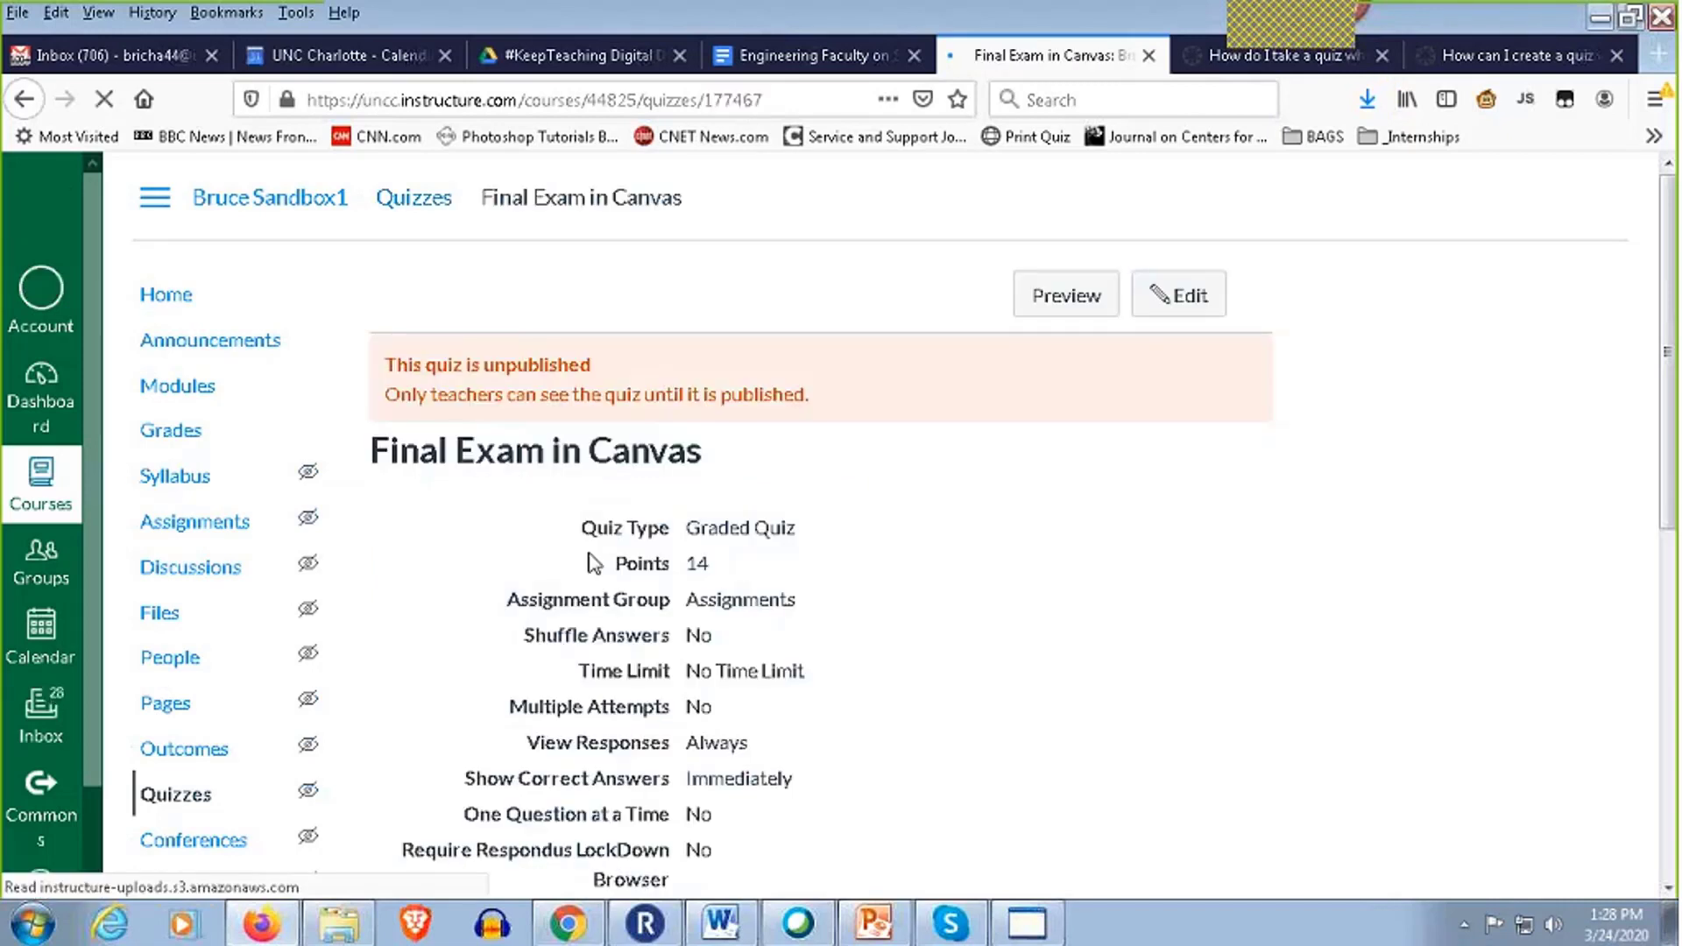
# Step: Edit the quiz and enter 'instructions' as placeholder instruction text
pyautogui.click(1196, 302)
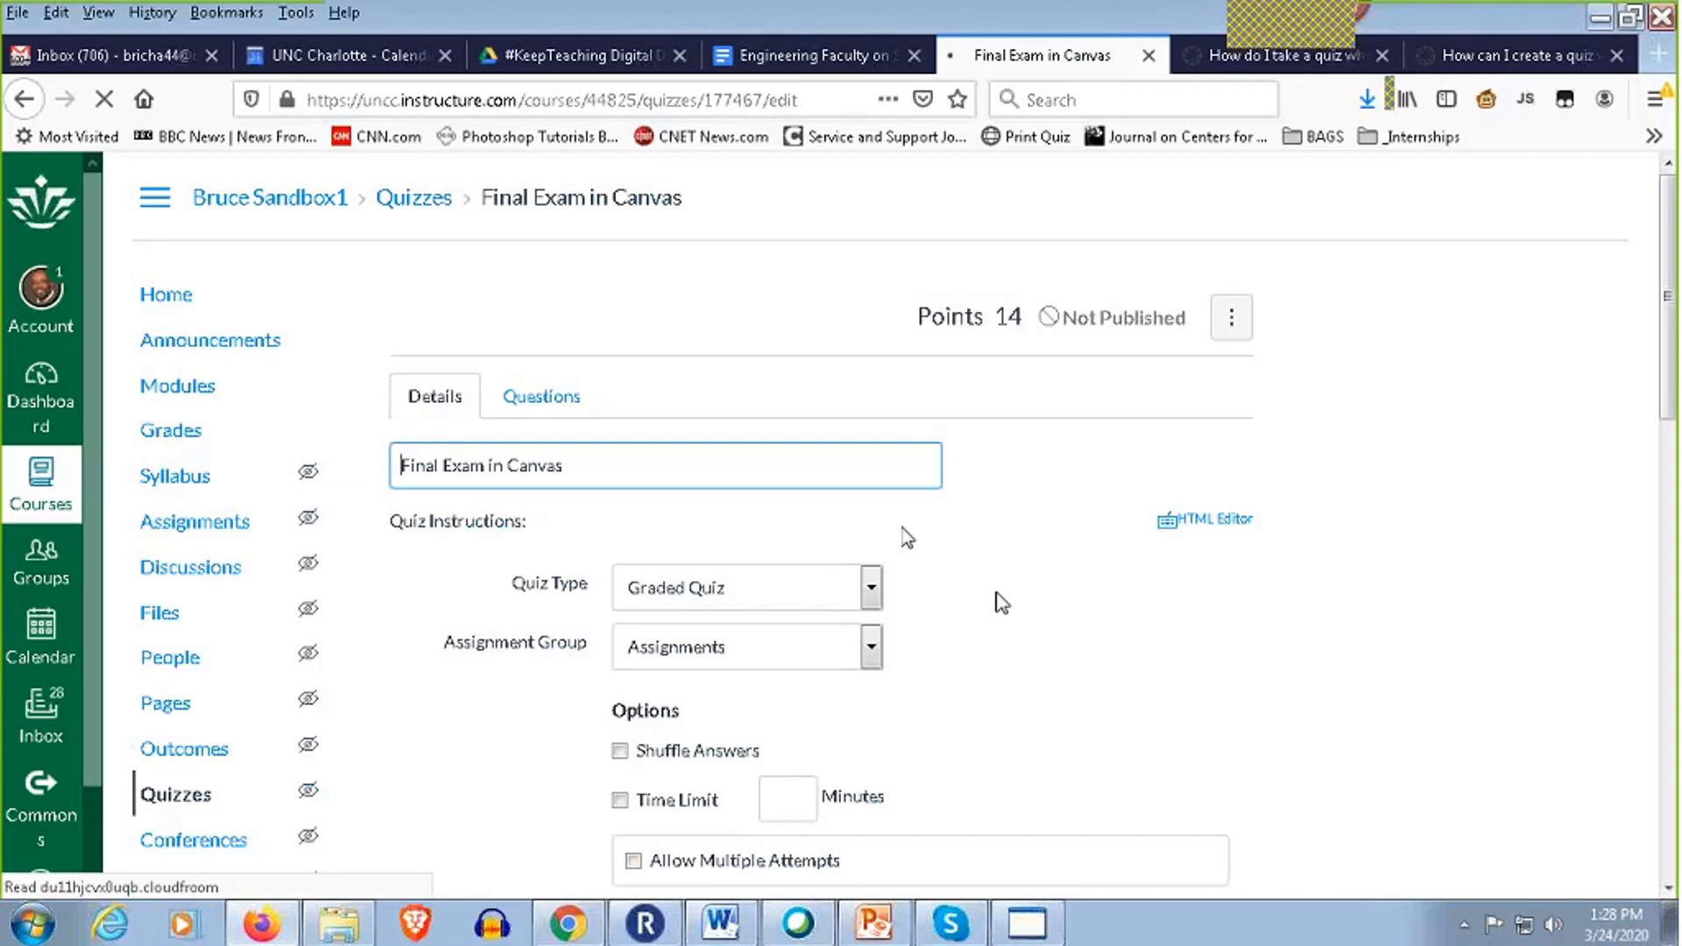
pyautogui.click(548, 400)
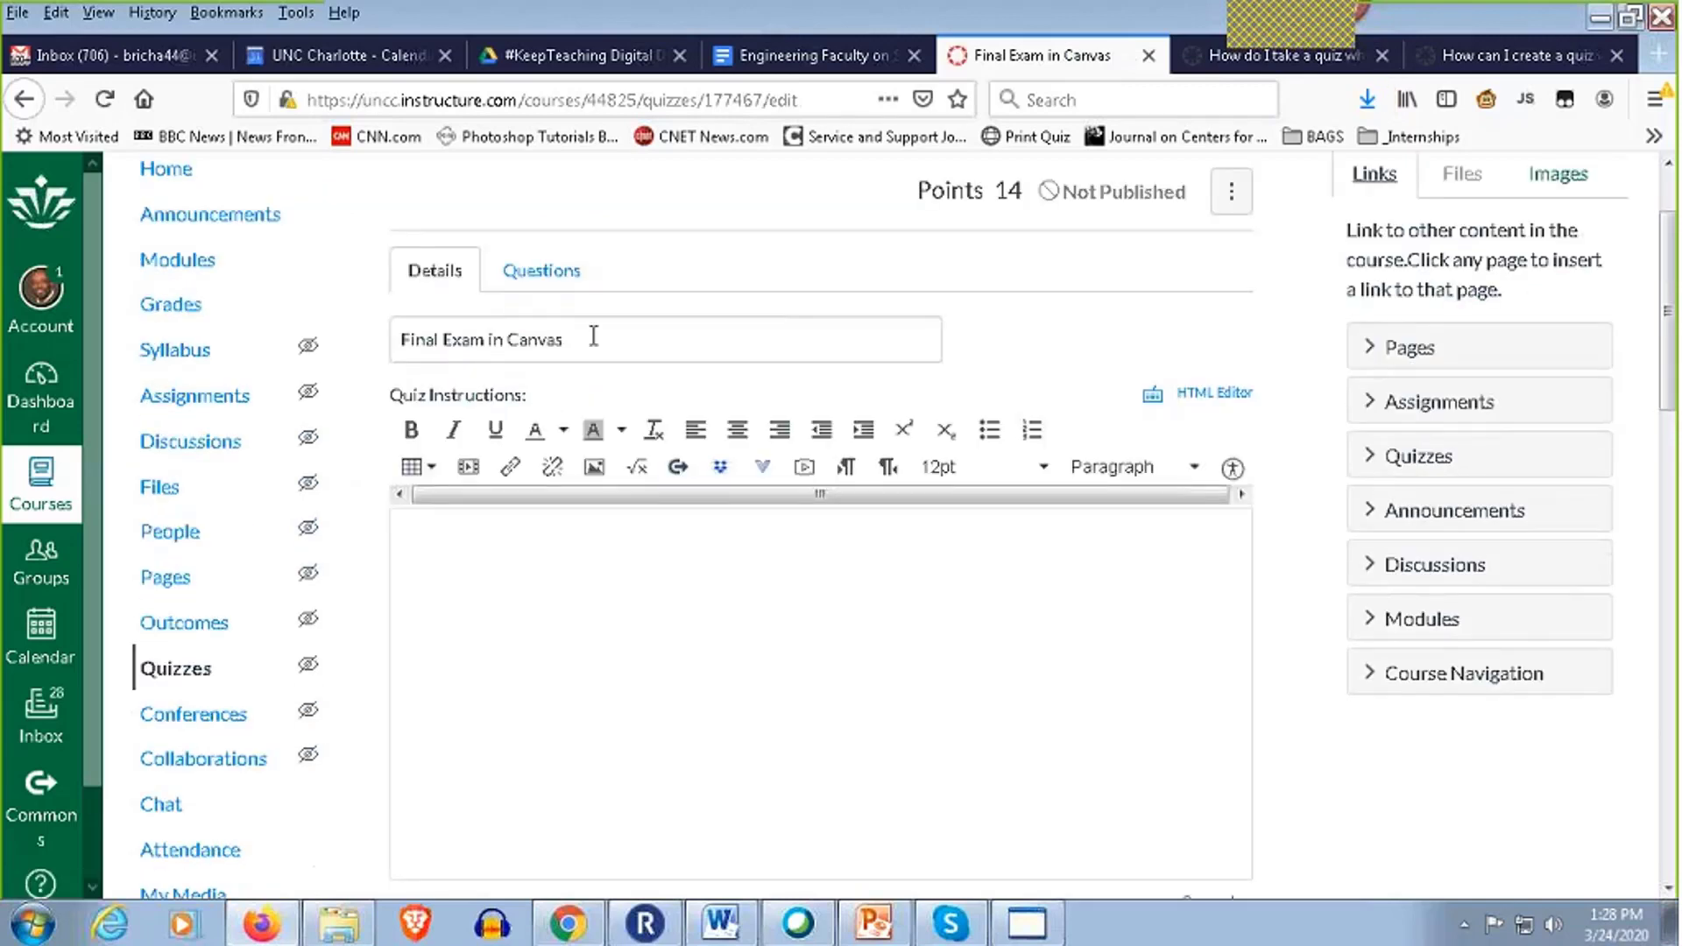
pyautogui.click(621, 545)
pyautogui.write('instructions ....')
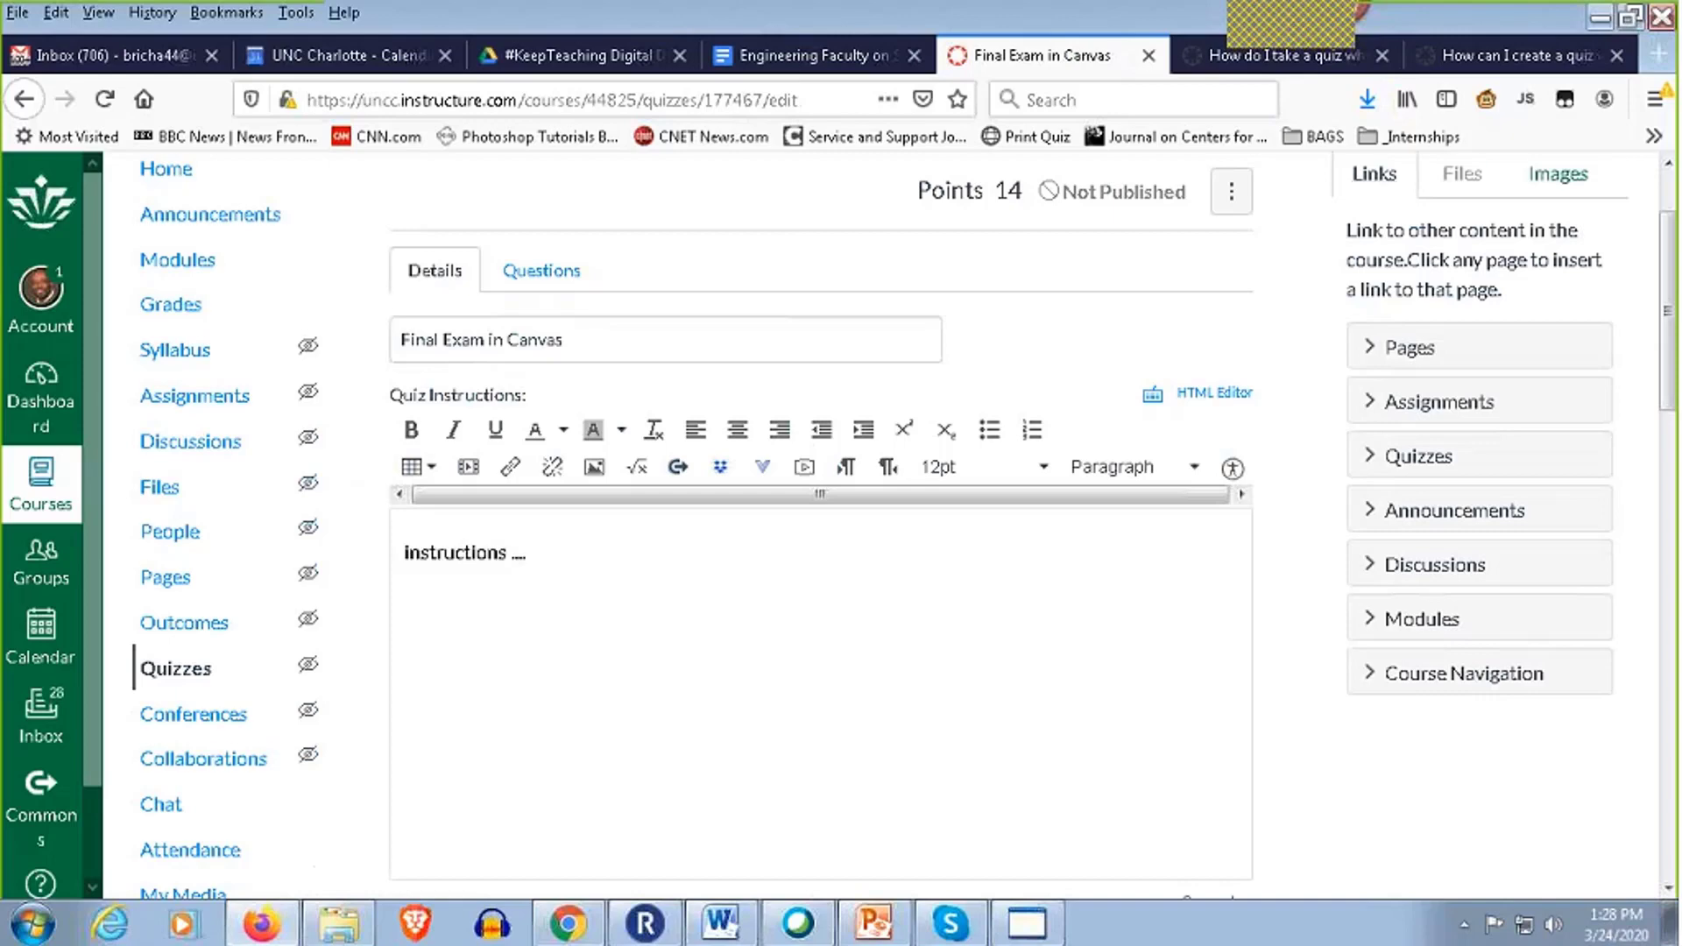
pyautogui.scroll(-5, 1293, 687)
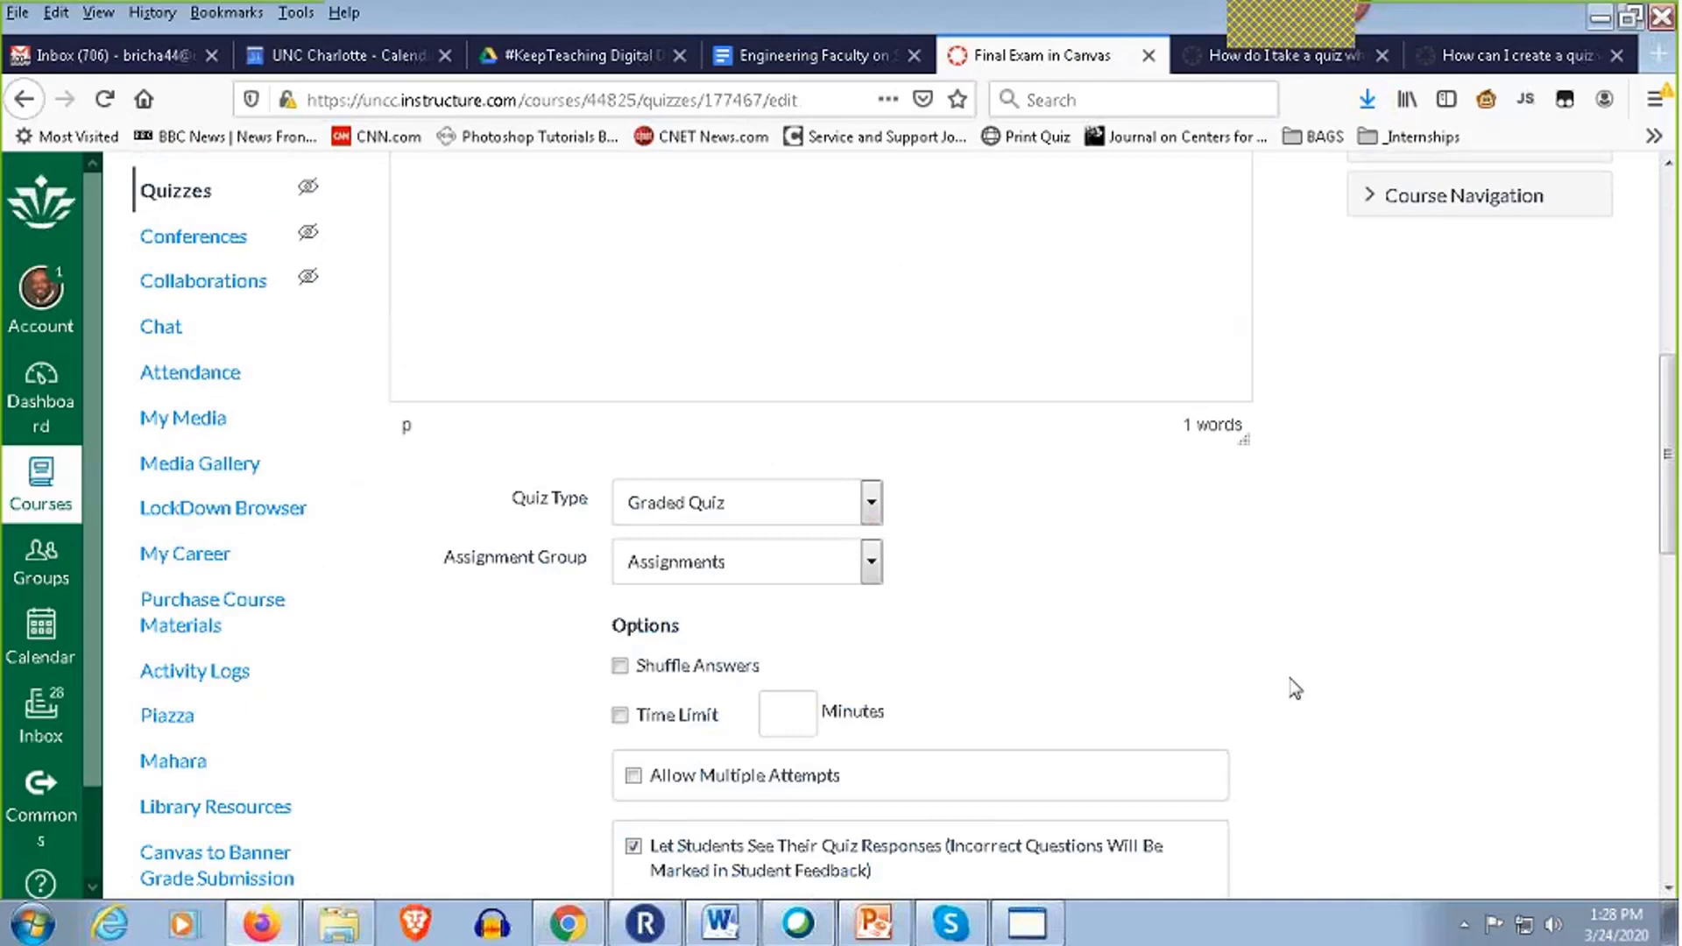
pyautogui.scroll(-3, 1294, 688)
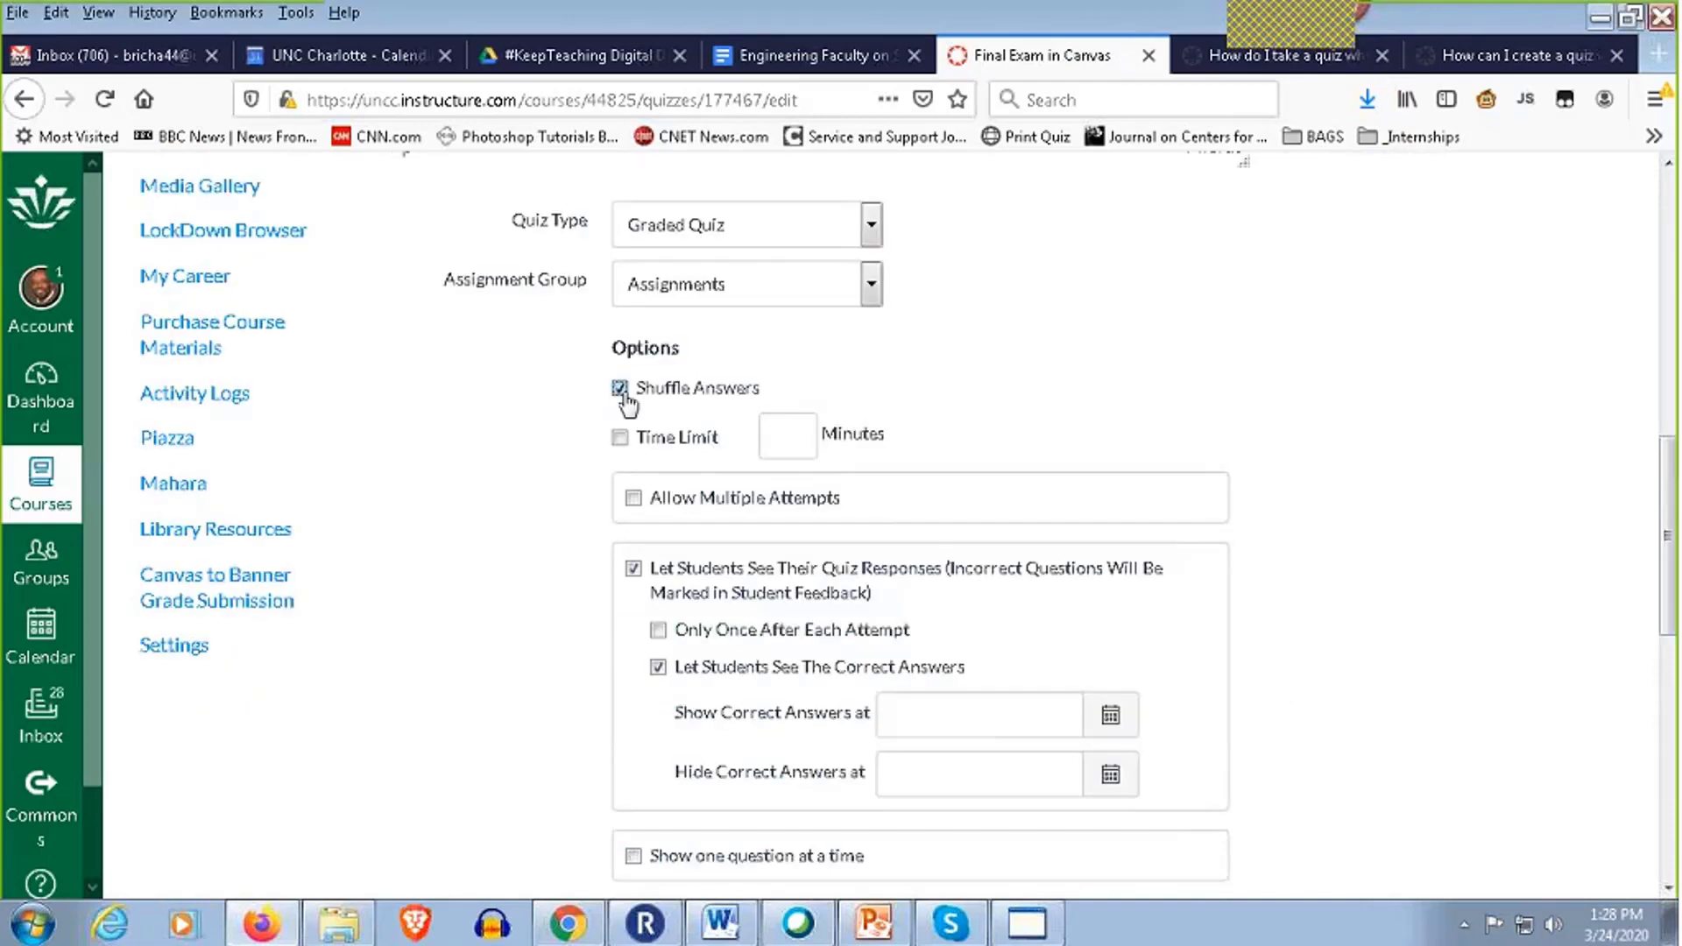
# Step: Set a 30-minute time limit and stop letting students see correct answers
pyautogui.click(619, 437)
pyautogui.write('30')
pyautogui.scroll(-3, 686, 438)
pyautogui.click(659, 415)
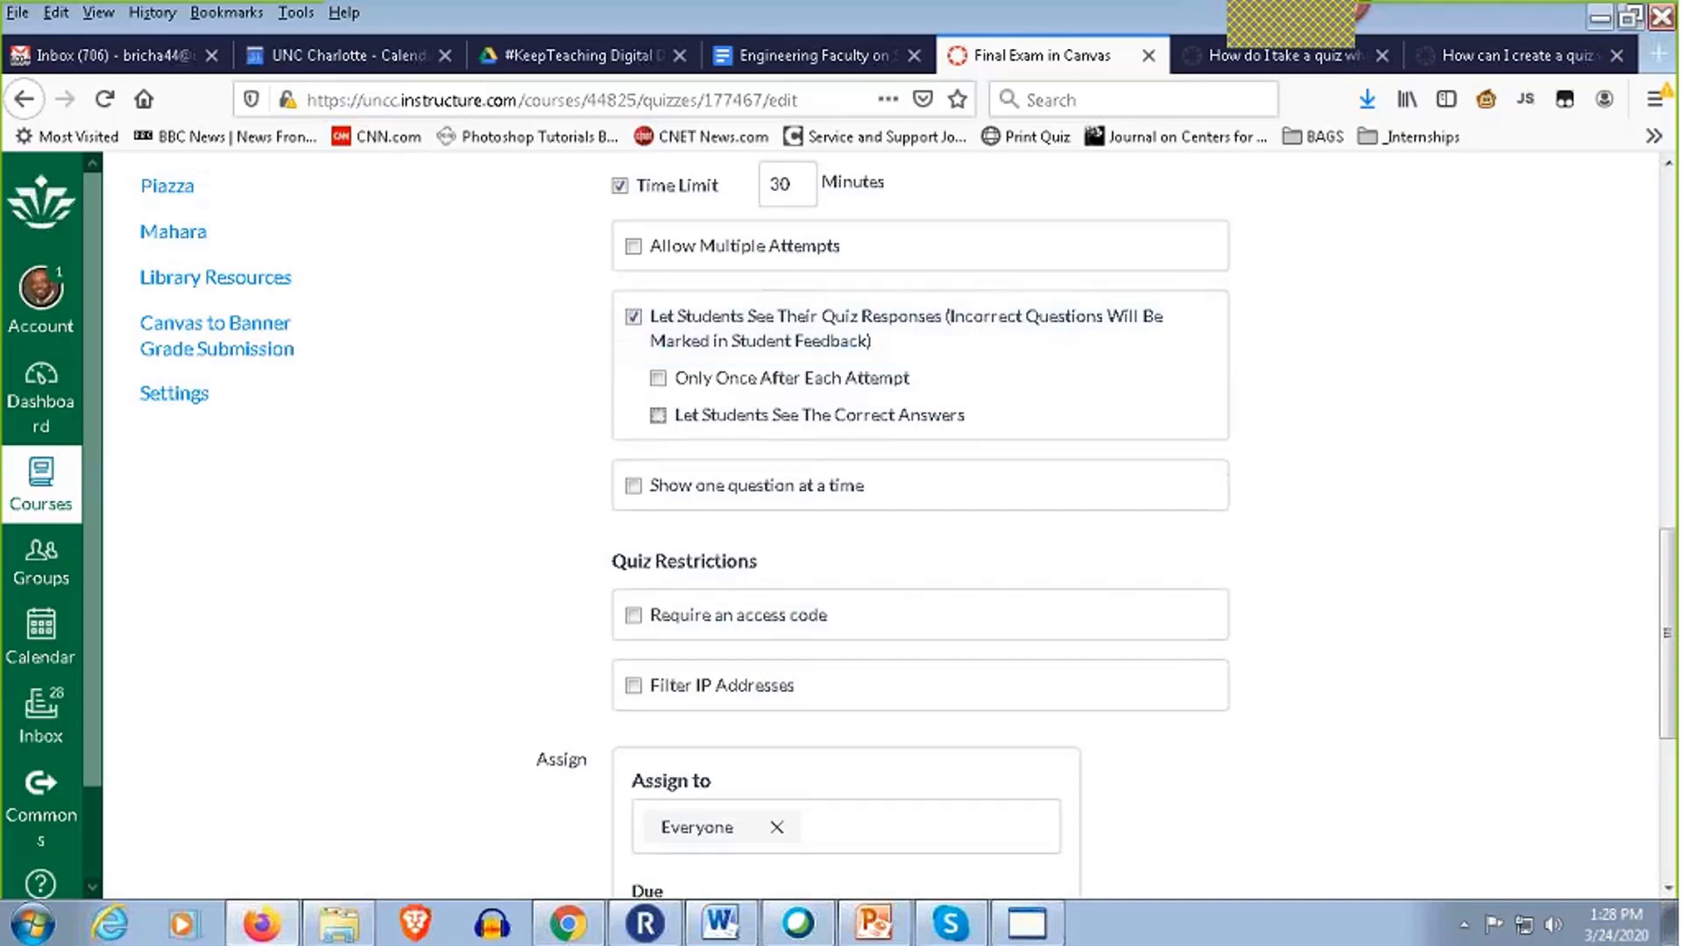
pyautogui.scroll(-3, 1426, 465)
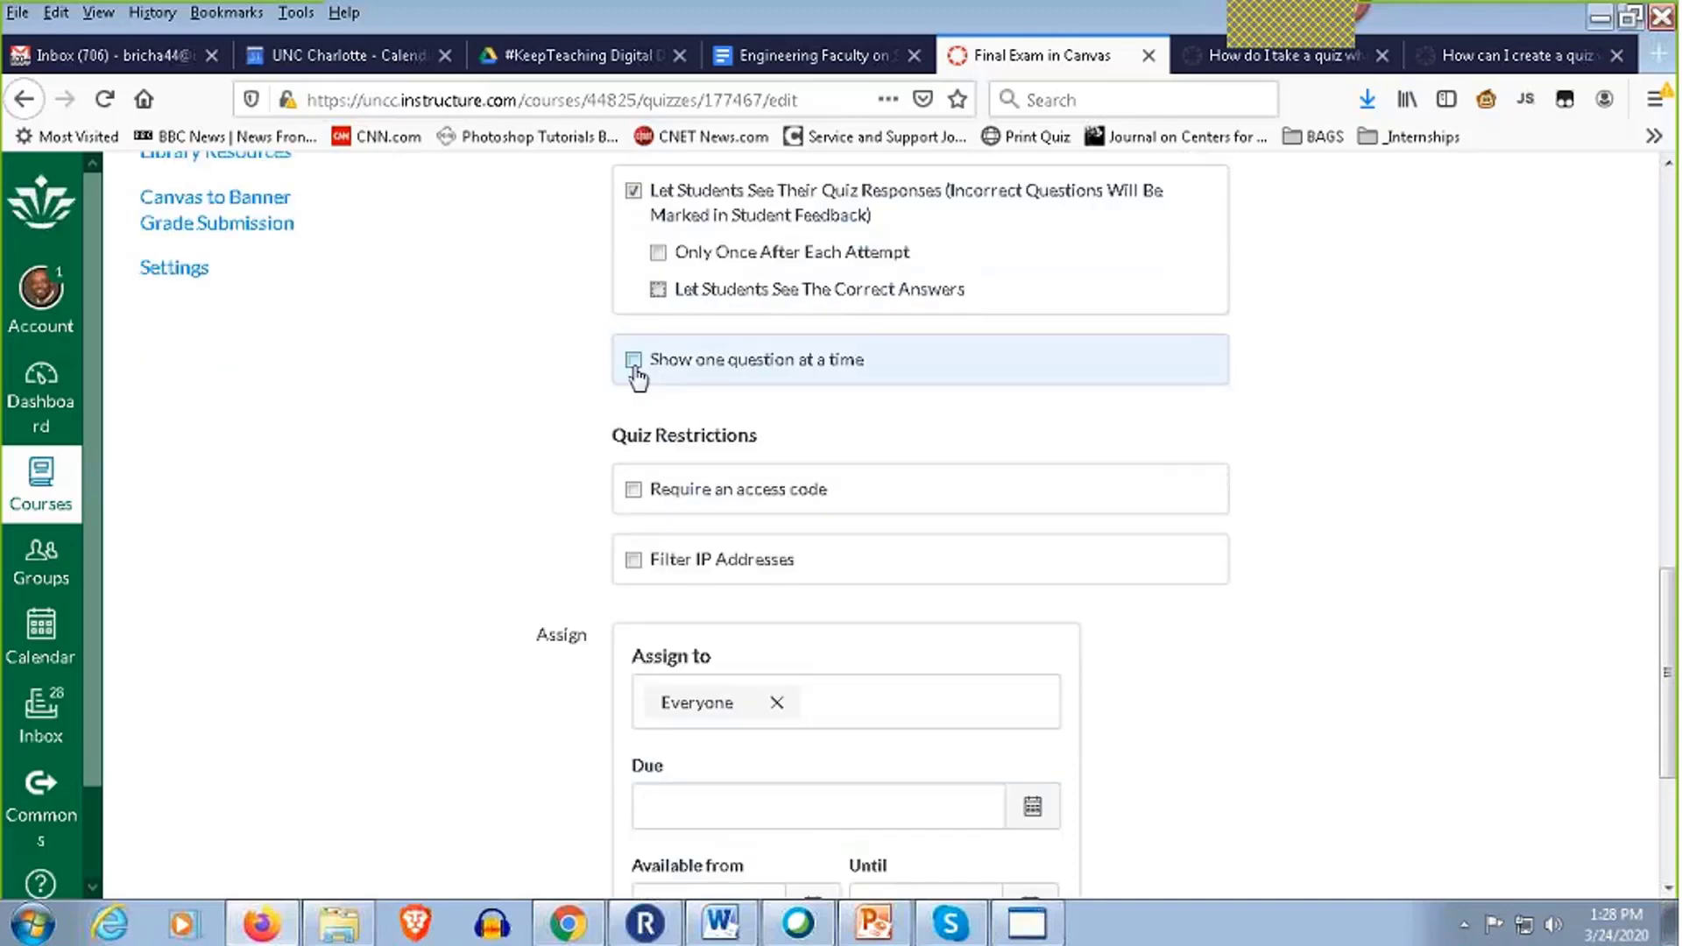
pyautogui.scroll(-5, 1387, 494)
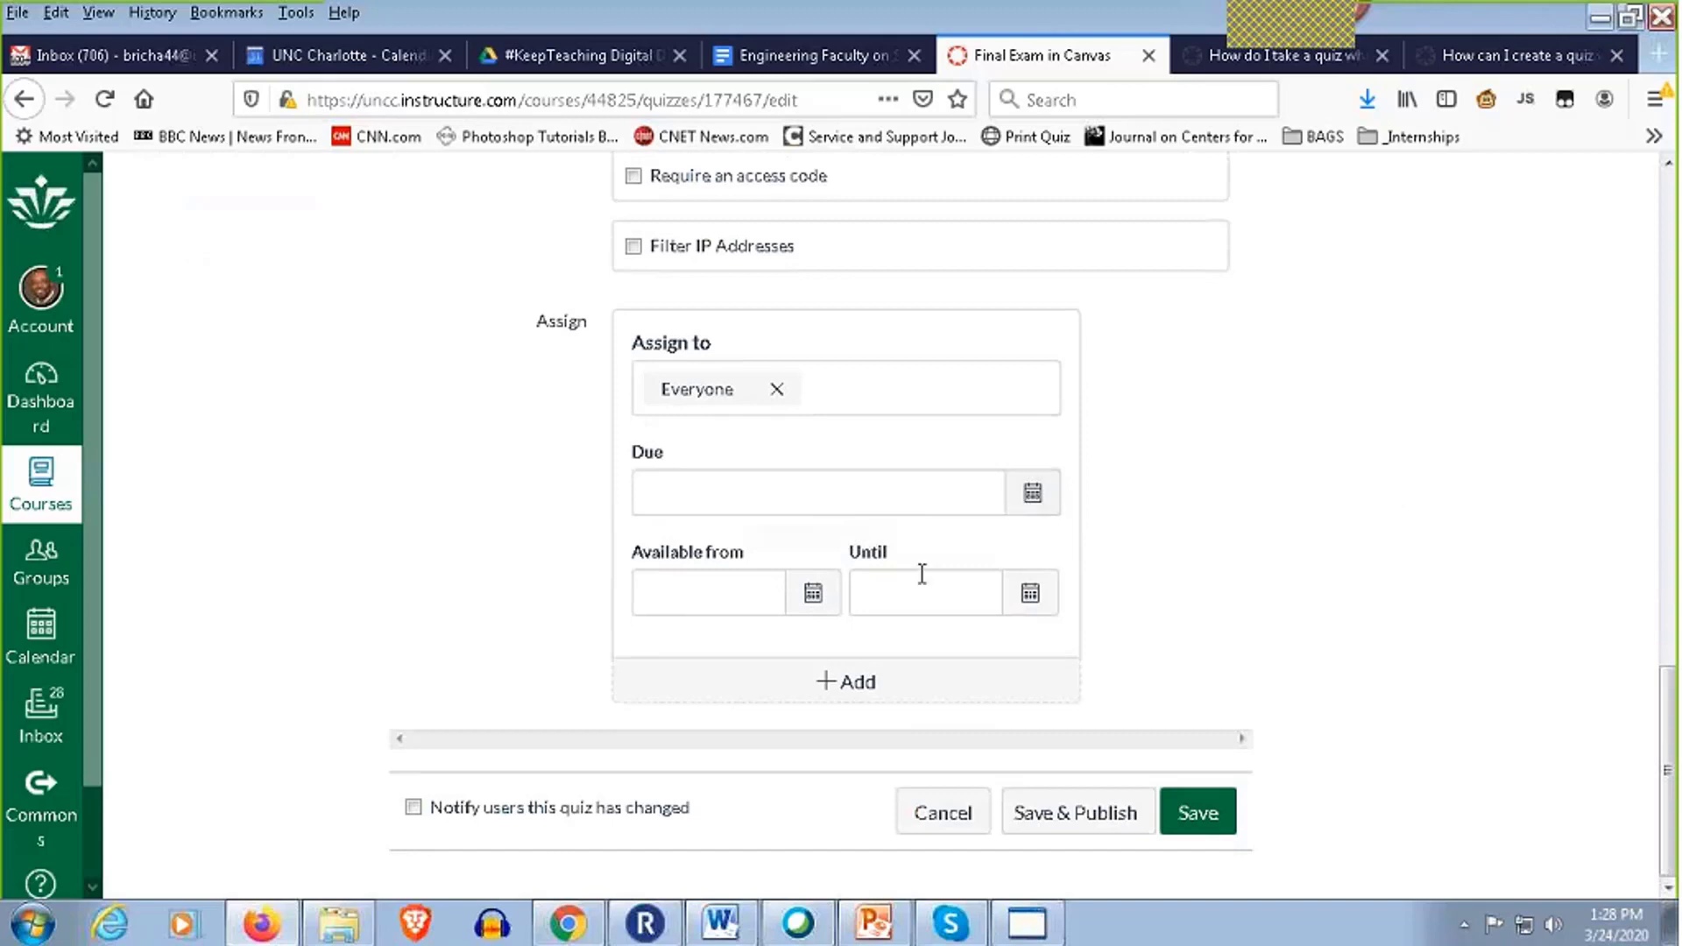
pyautogui.scroll(3, 1195, 565)
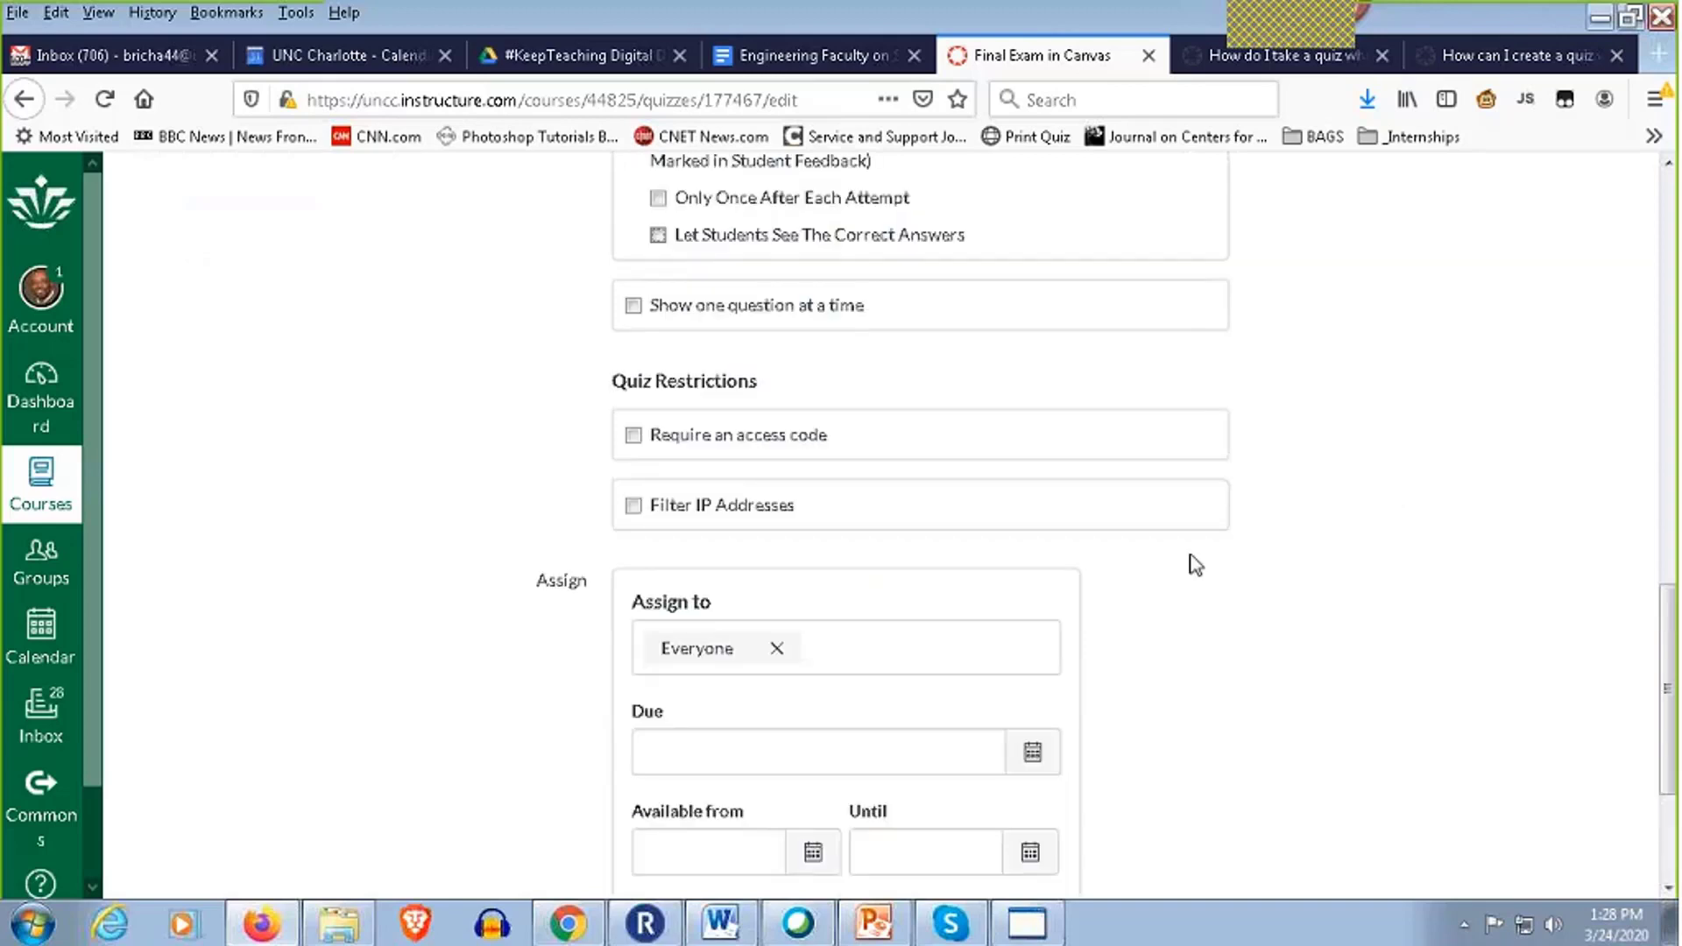
pyautogui.scroll(8, 1196, 565)
pyautogui.scroll(4, 1195, 565)
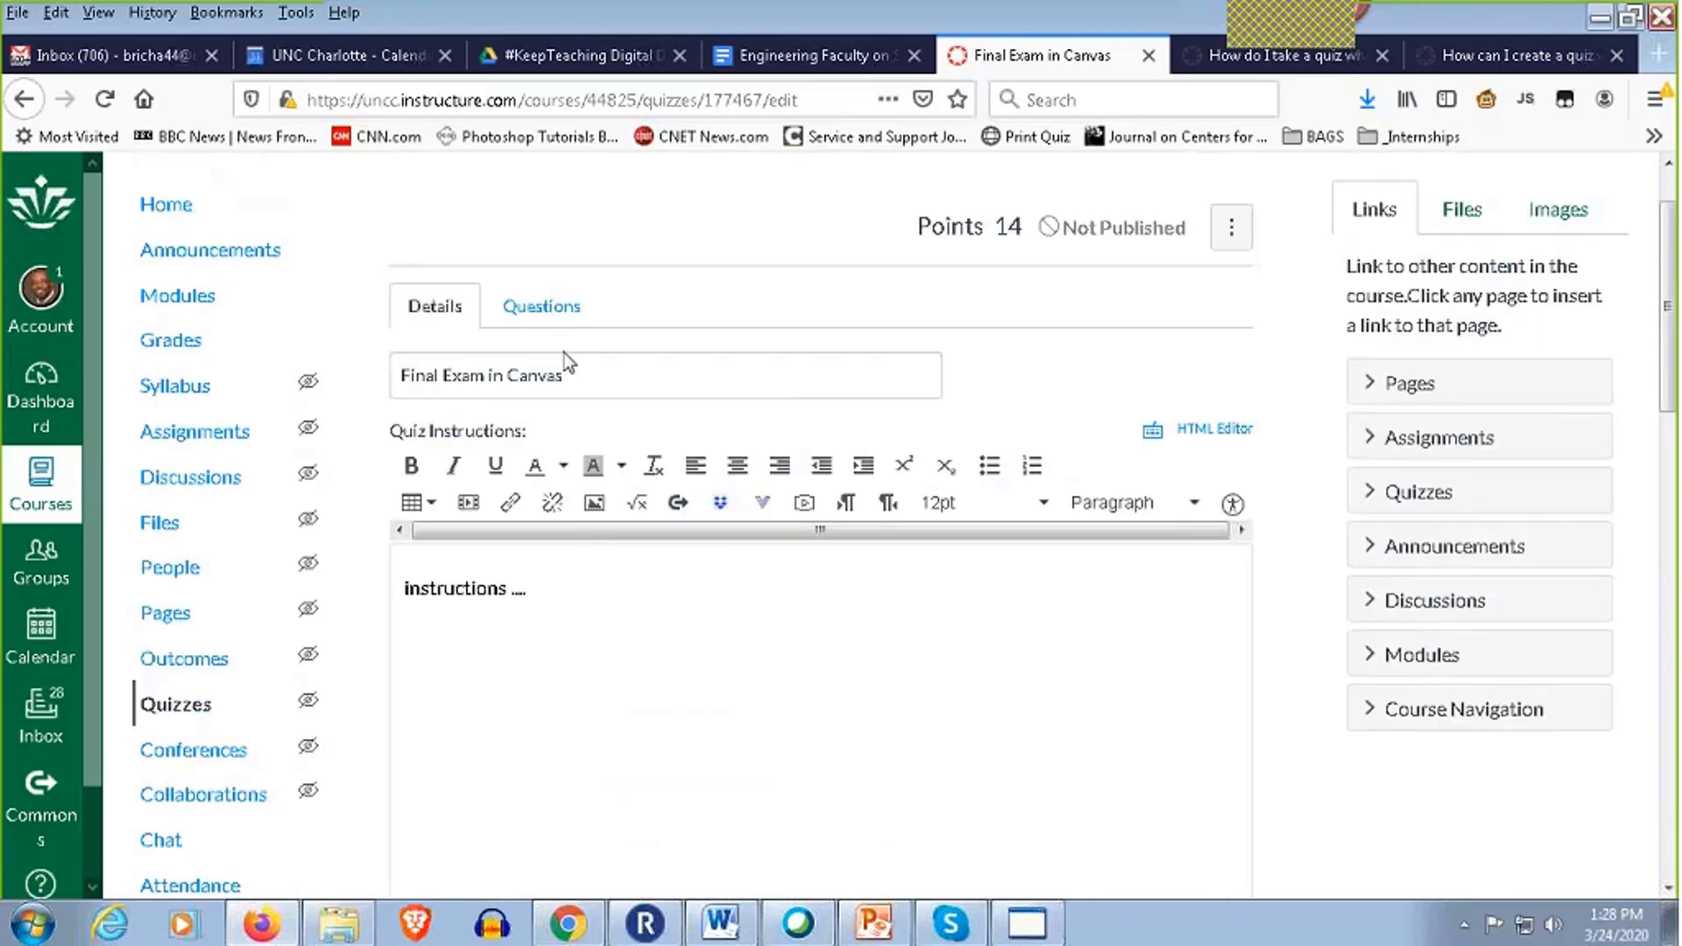
# Step: Scroll the Questions list down to the Plato metaphor item, dismissing the log-in notice
pyautogui.click(559, 336)
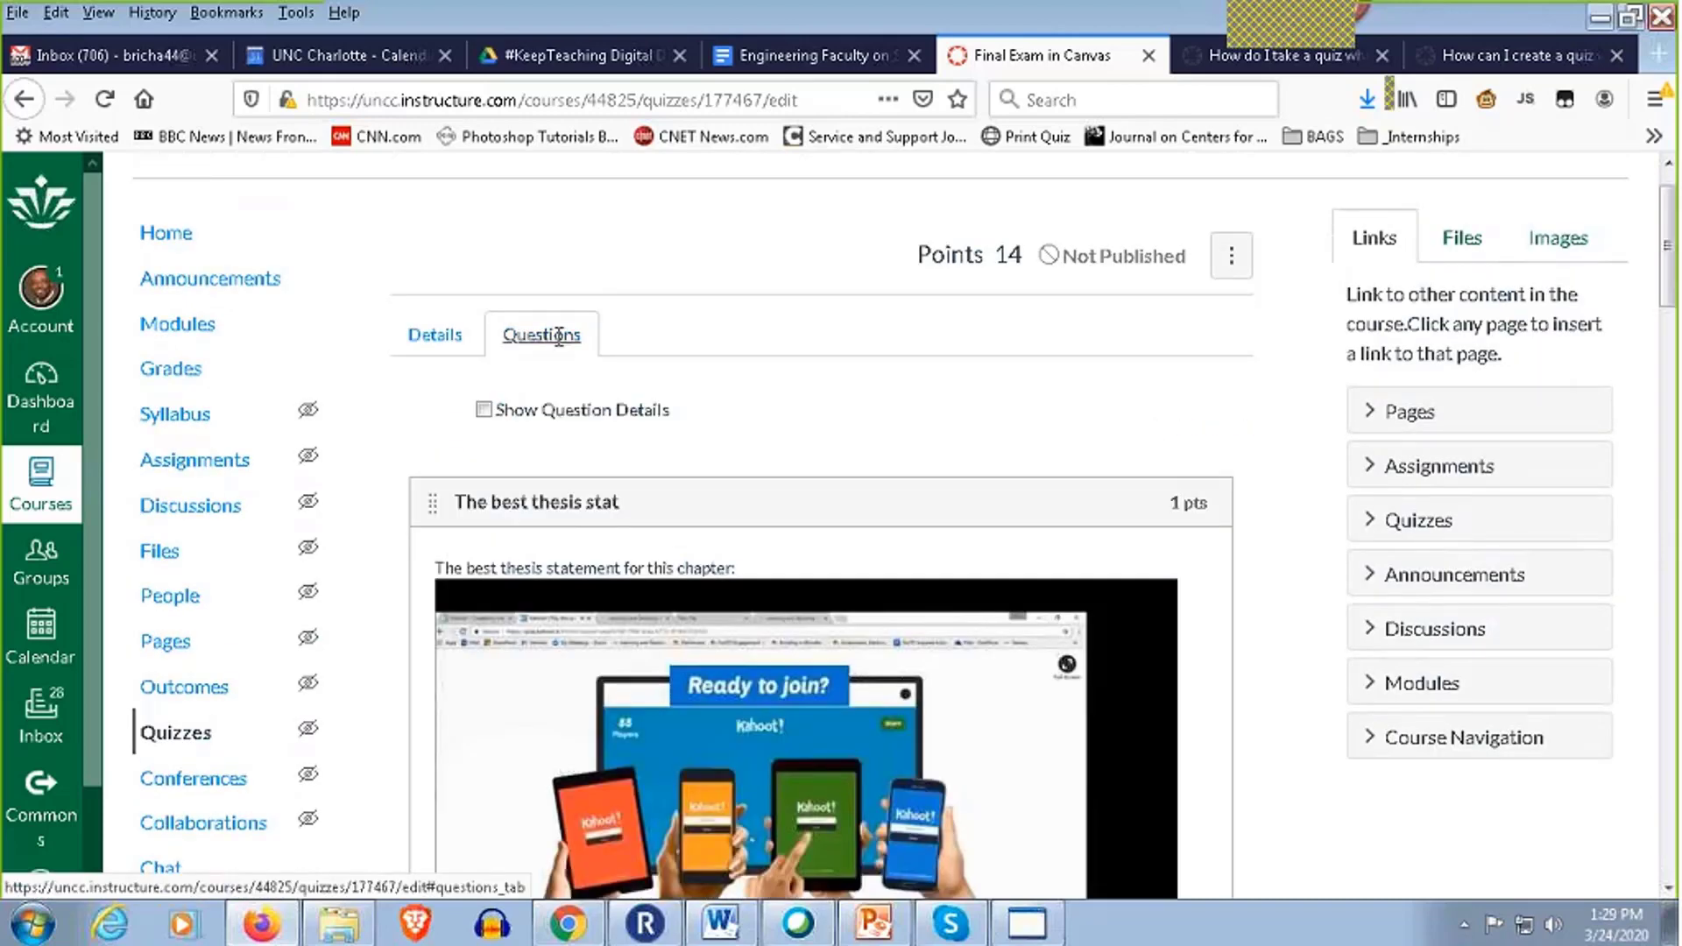
pyautogui.scroll(-1, 1263, 657)
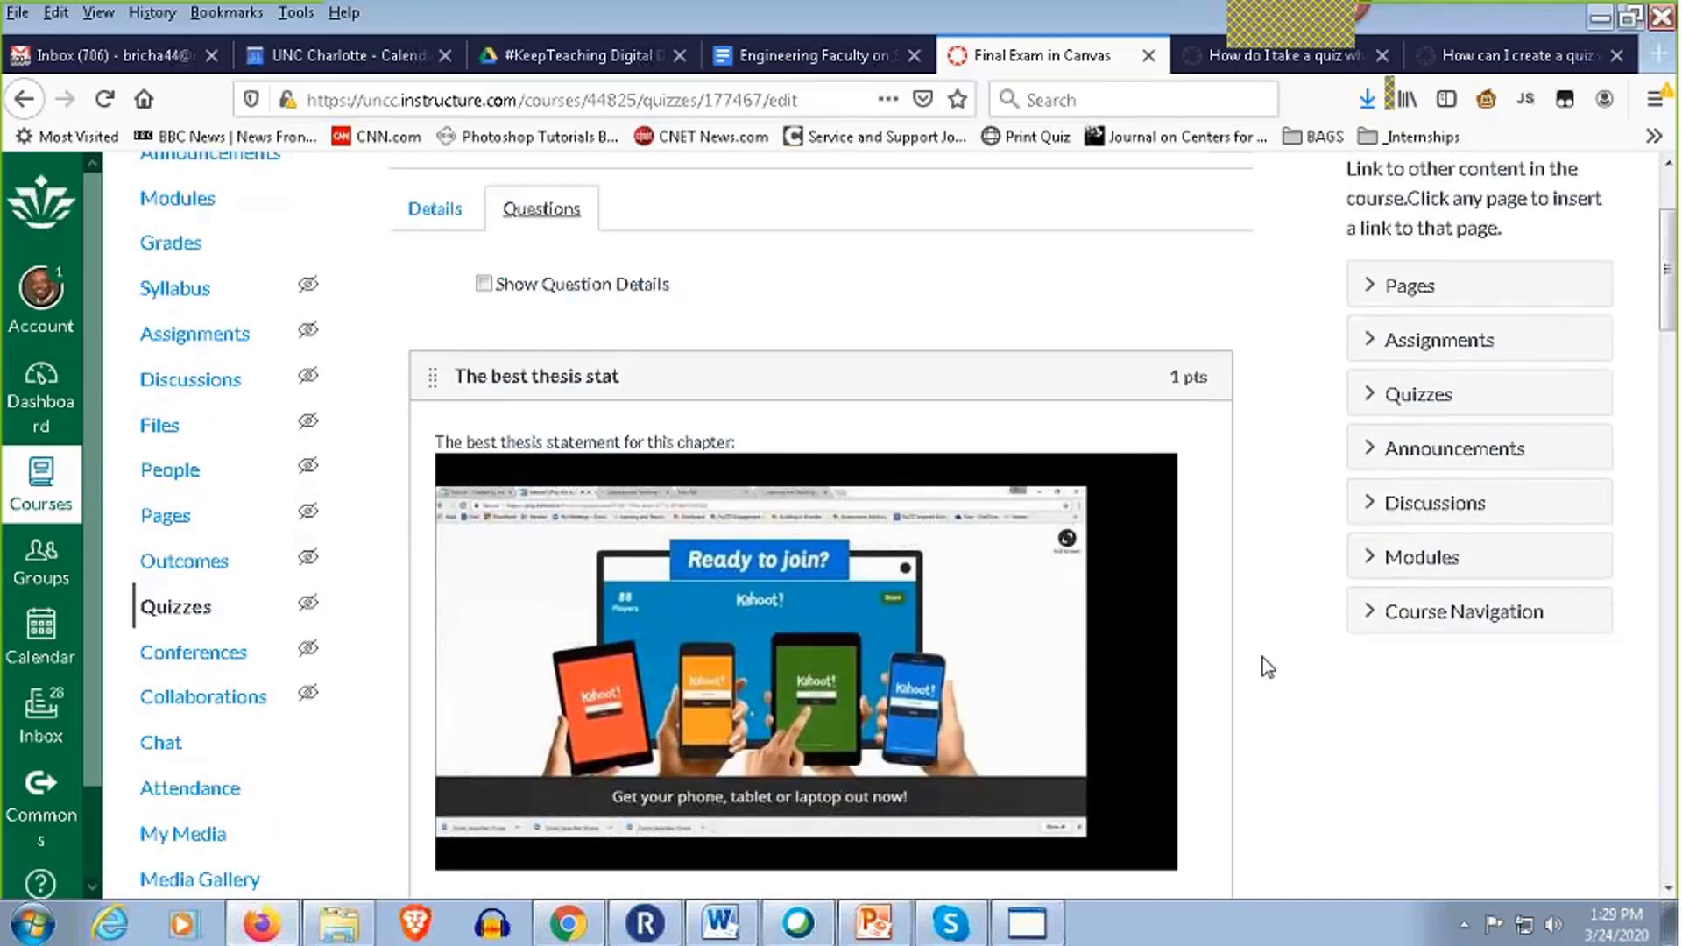
pyautogui.scroll(-3, 1274, 644)
pyautogui.scroll(-3, 1274, 652)
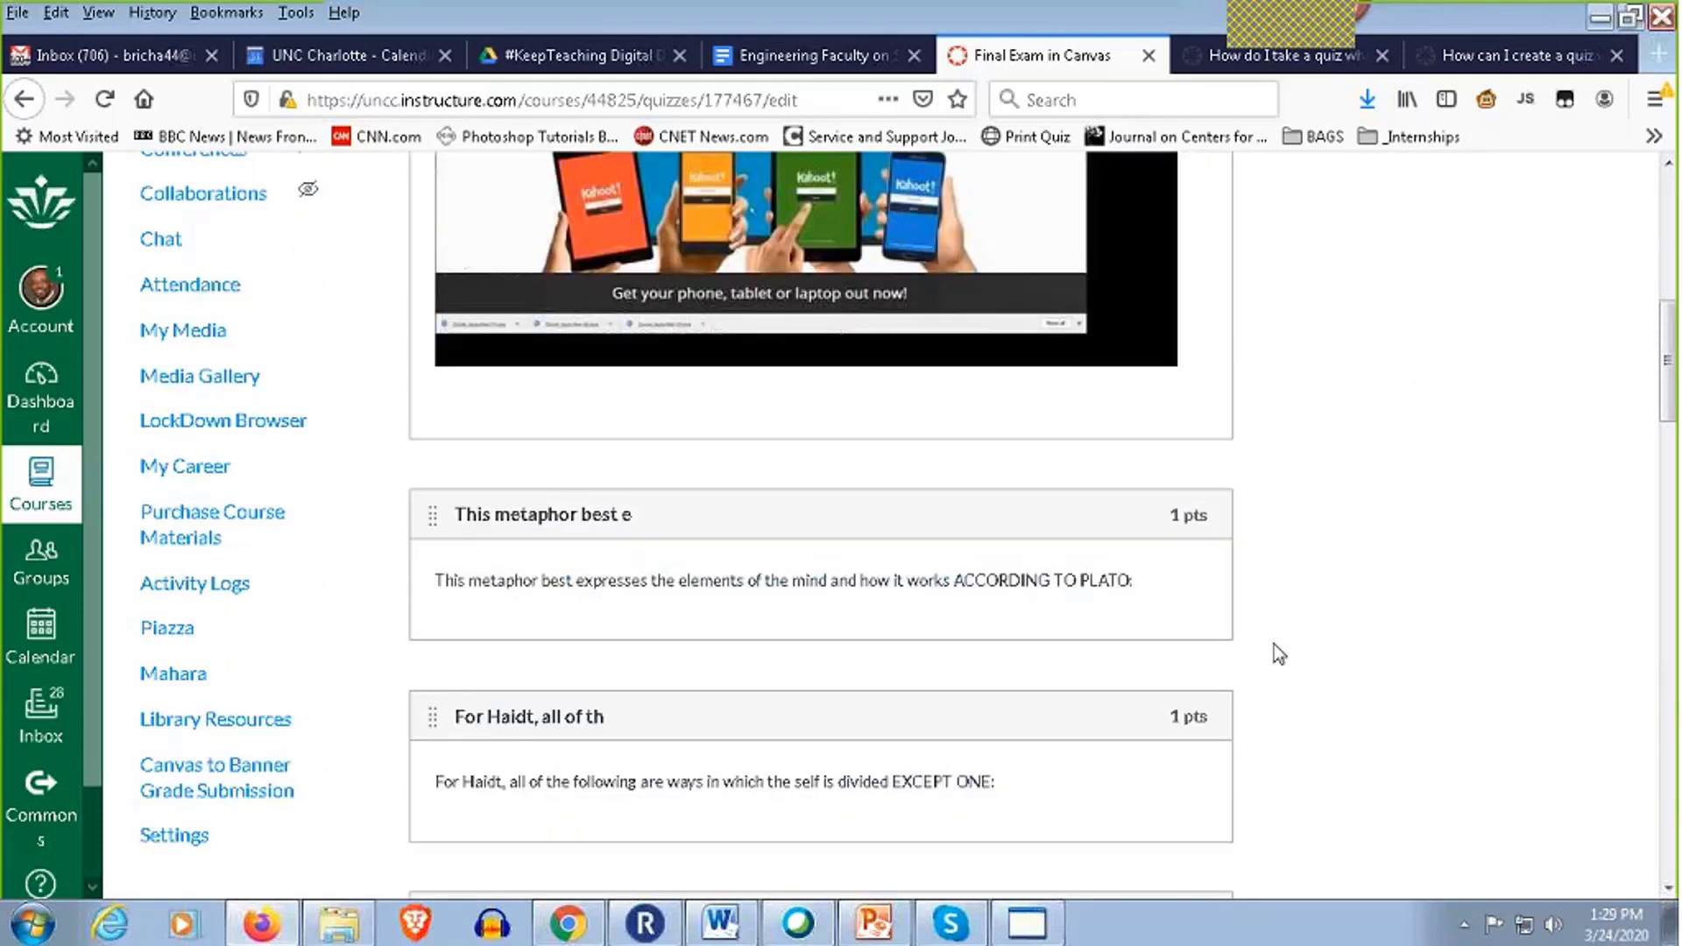
pyautogui.click(646, 922)
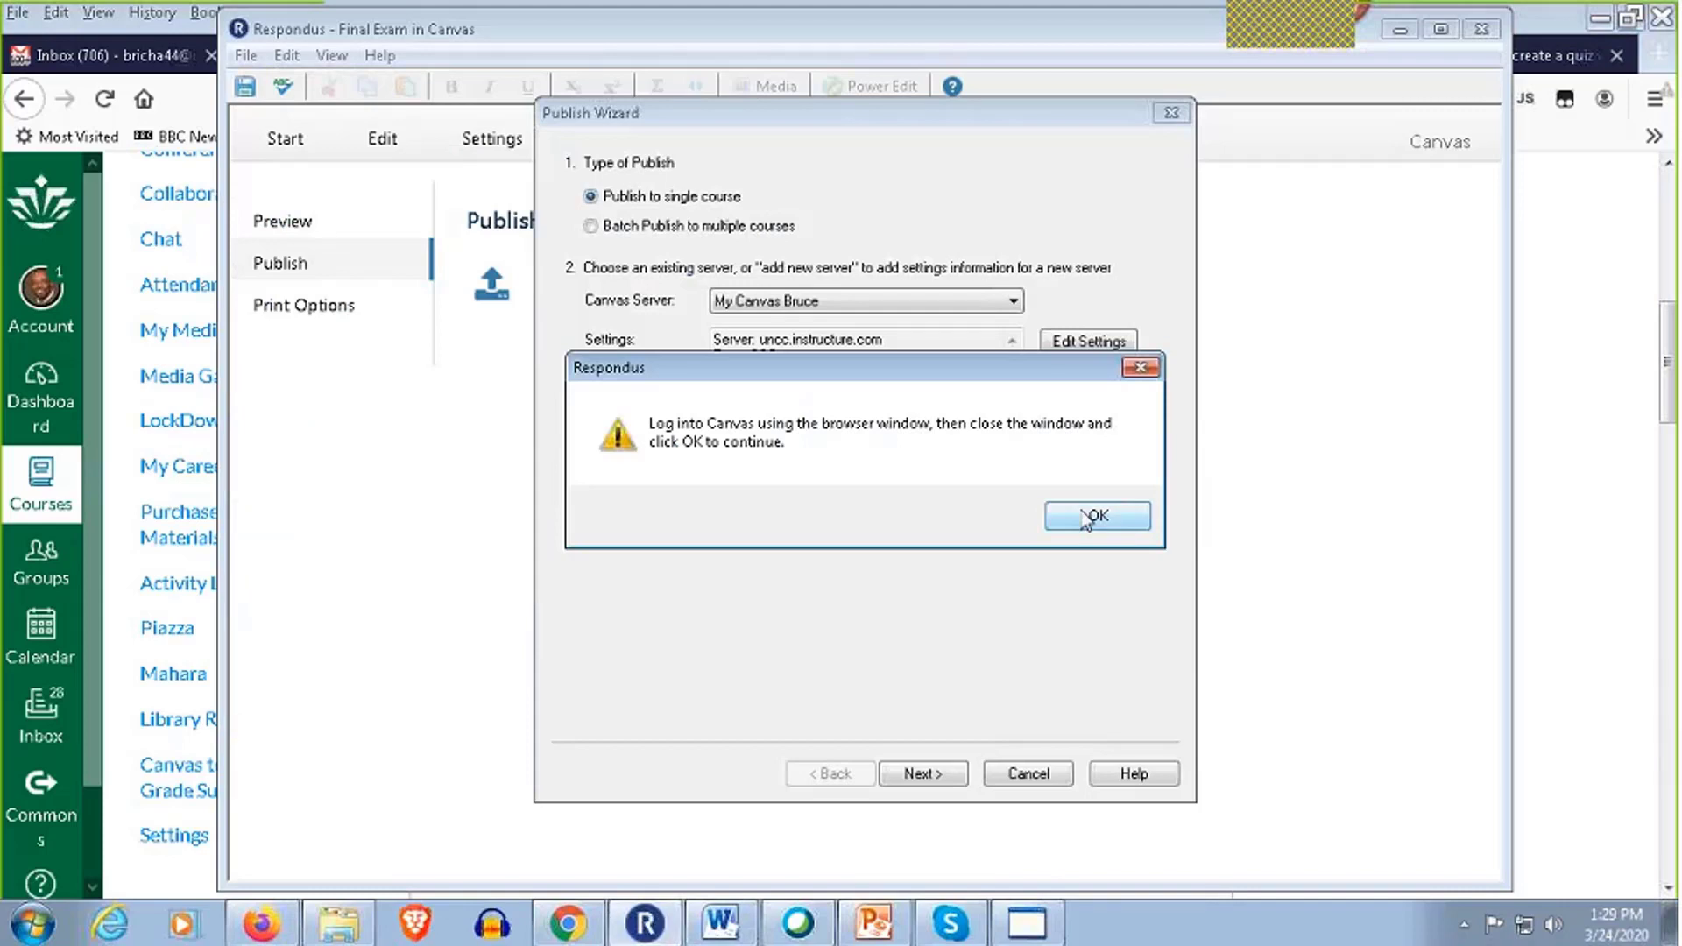
pyautogui.click(1171, 117)
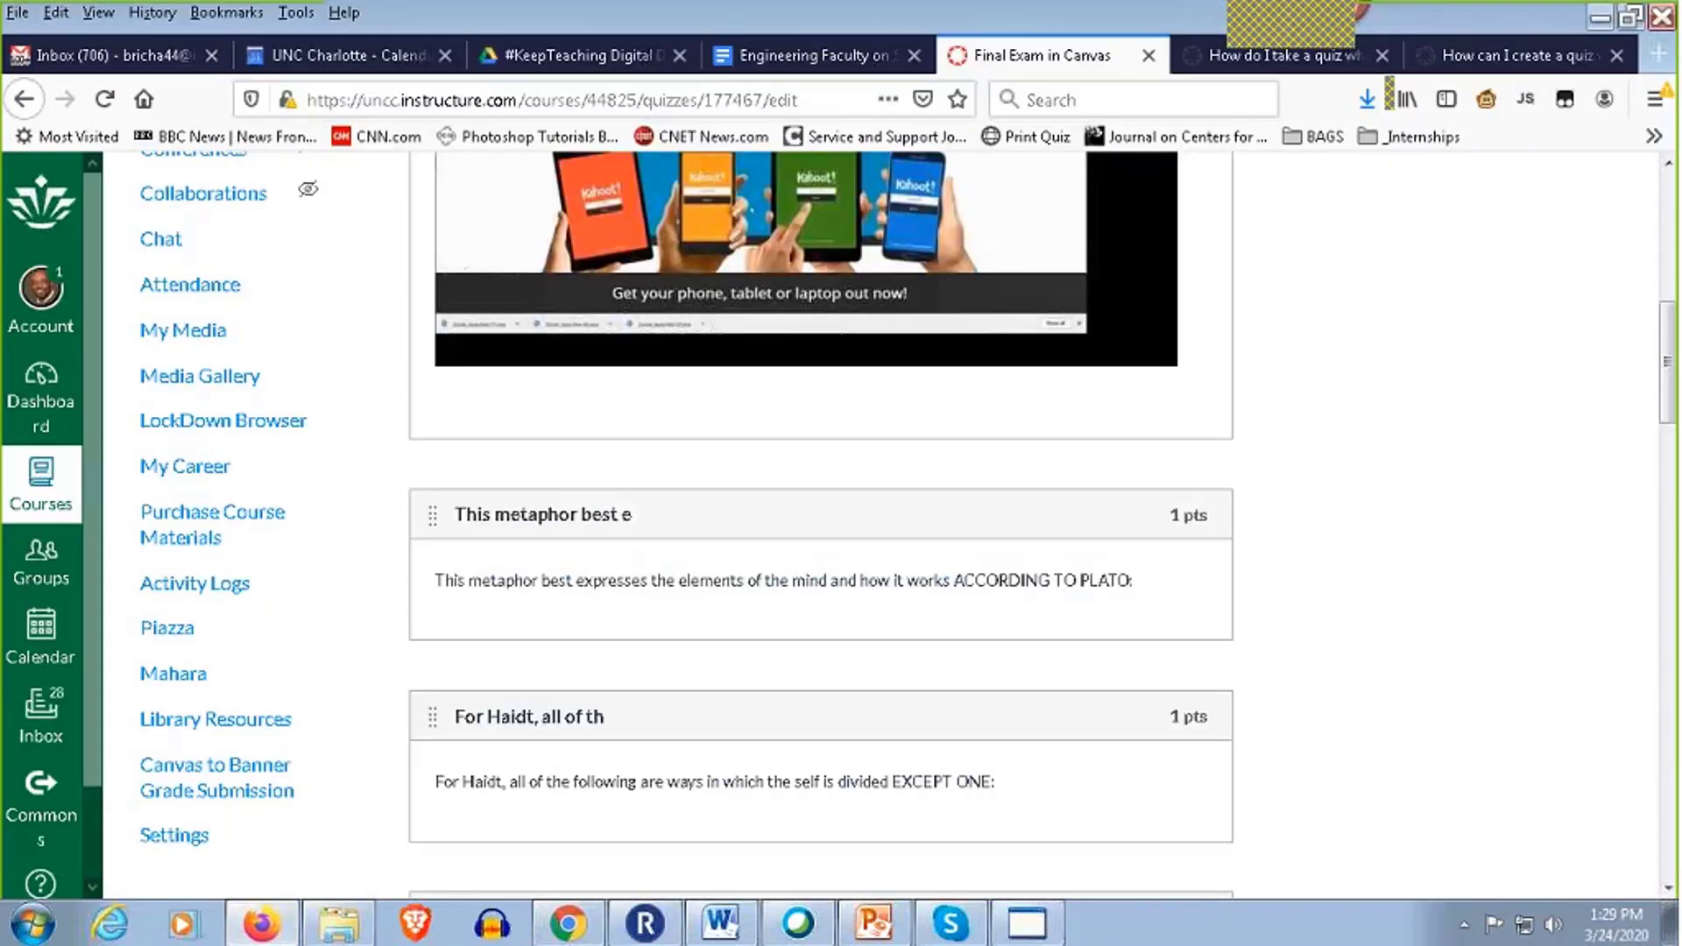
# Step: Insert the equation Σ(x+2)= ? into the Haidt question's text
pyautogui.scroll(-3, 938, 570)
pyautogui.moveTo(938, 570)
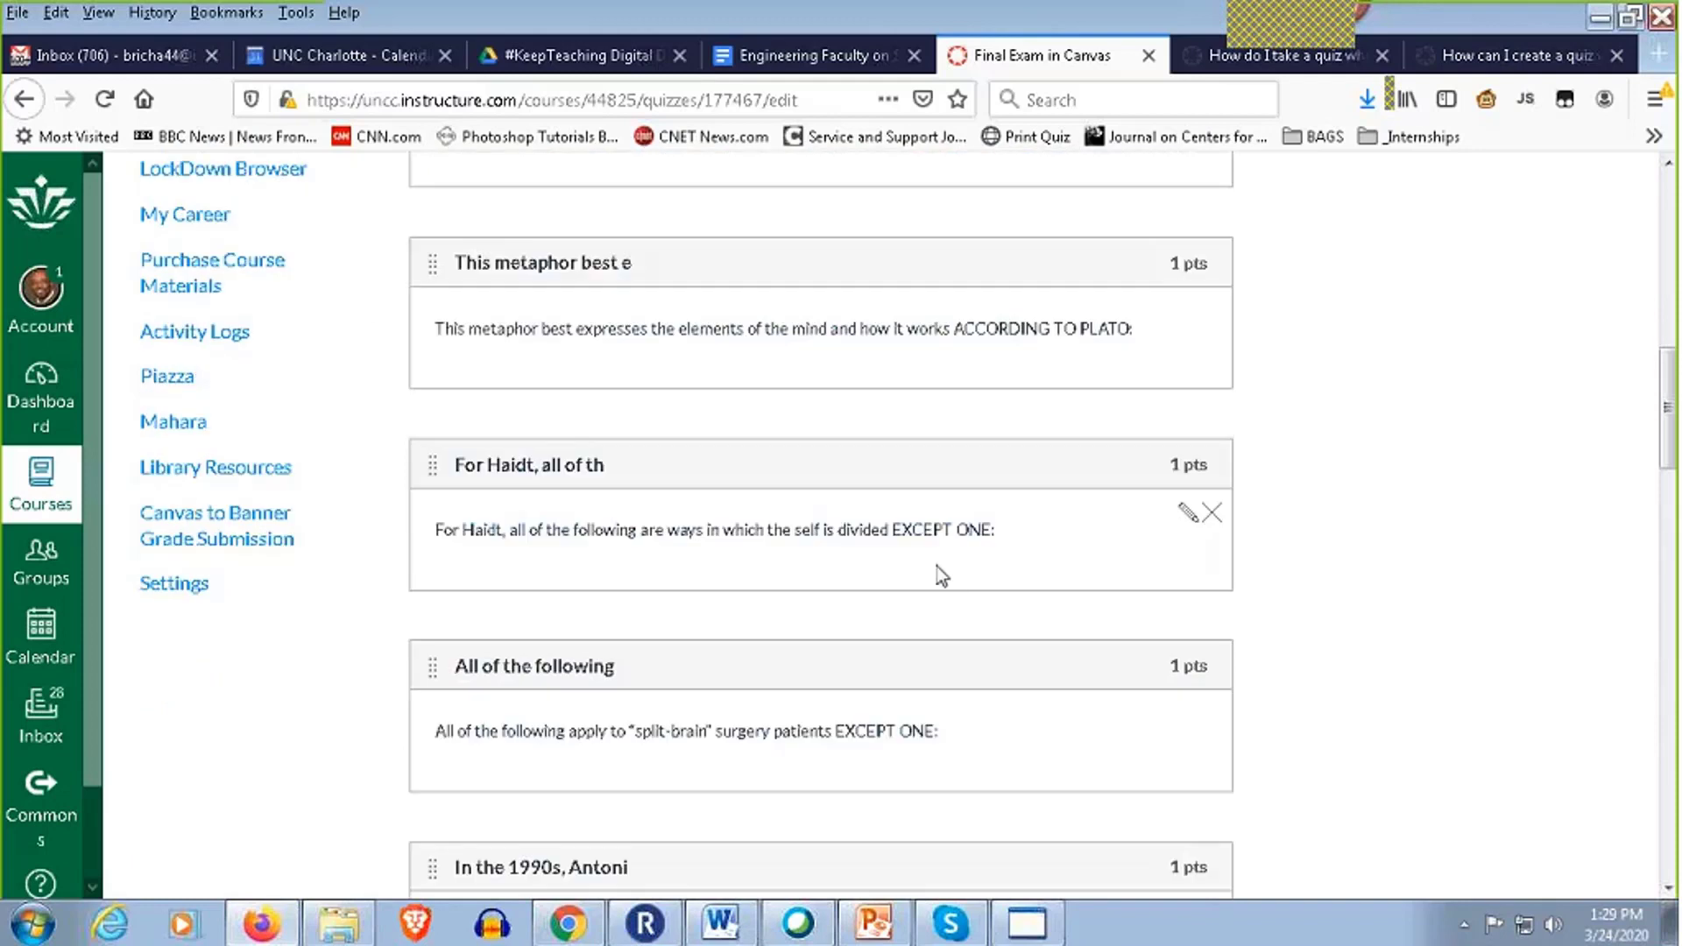
pyautogui.click(1186, 517)
pyautogui.click(1216, 571)
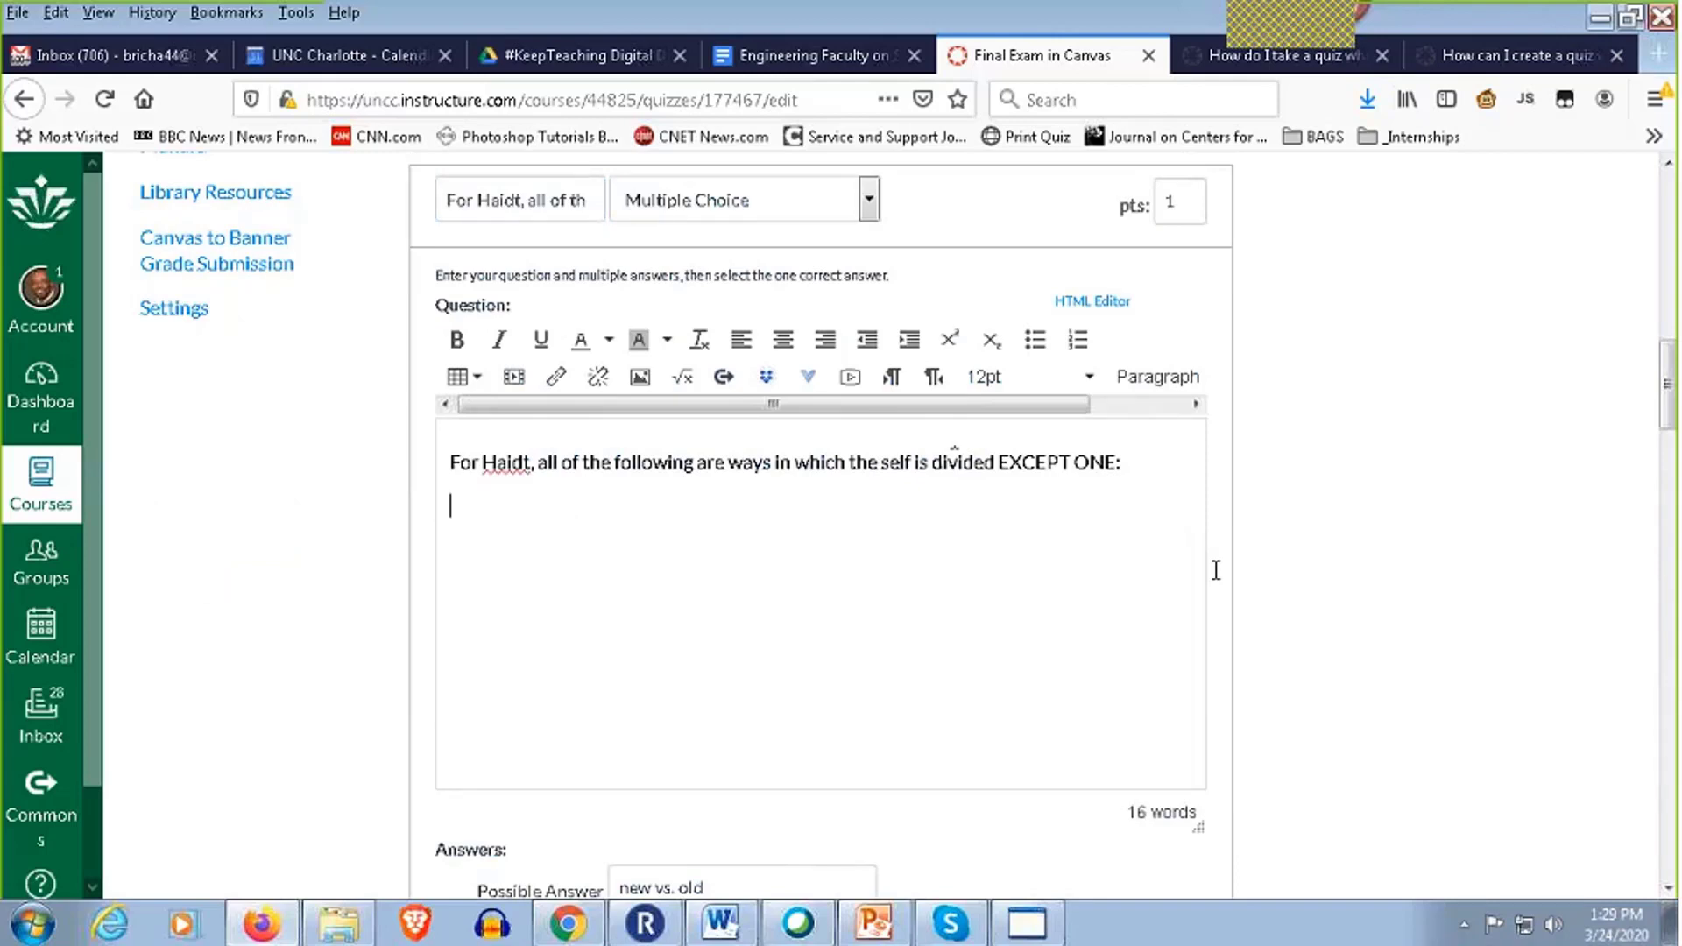
pyautogui.click(684, 379)
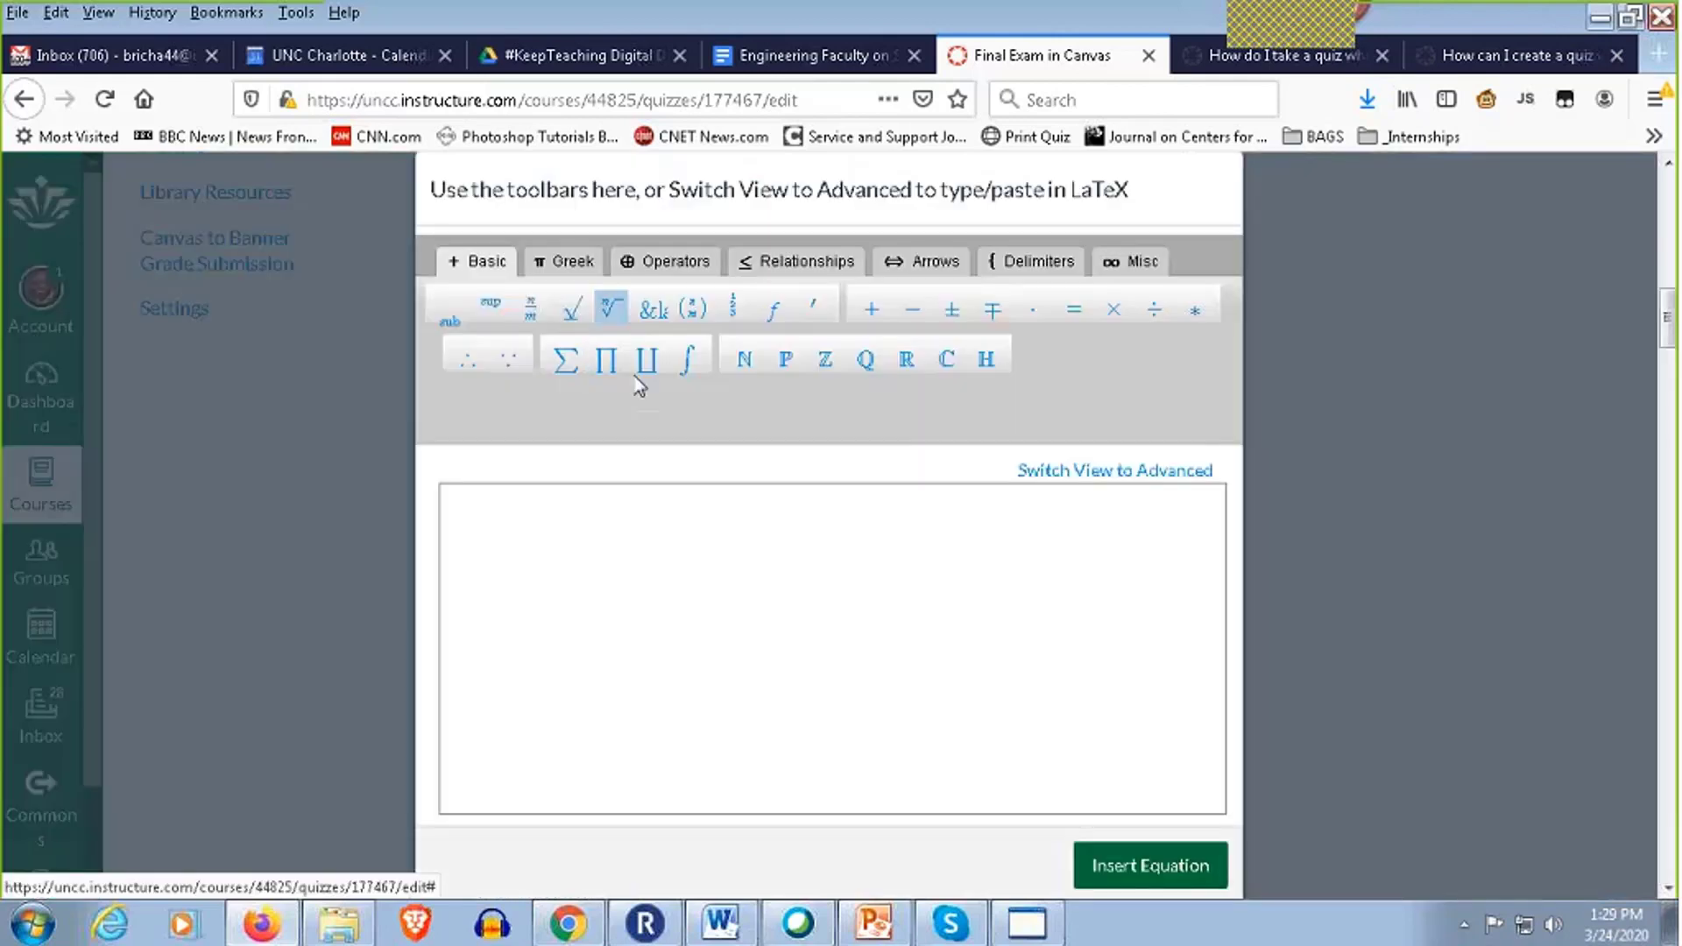
pyautogui.click(566, 360)
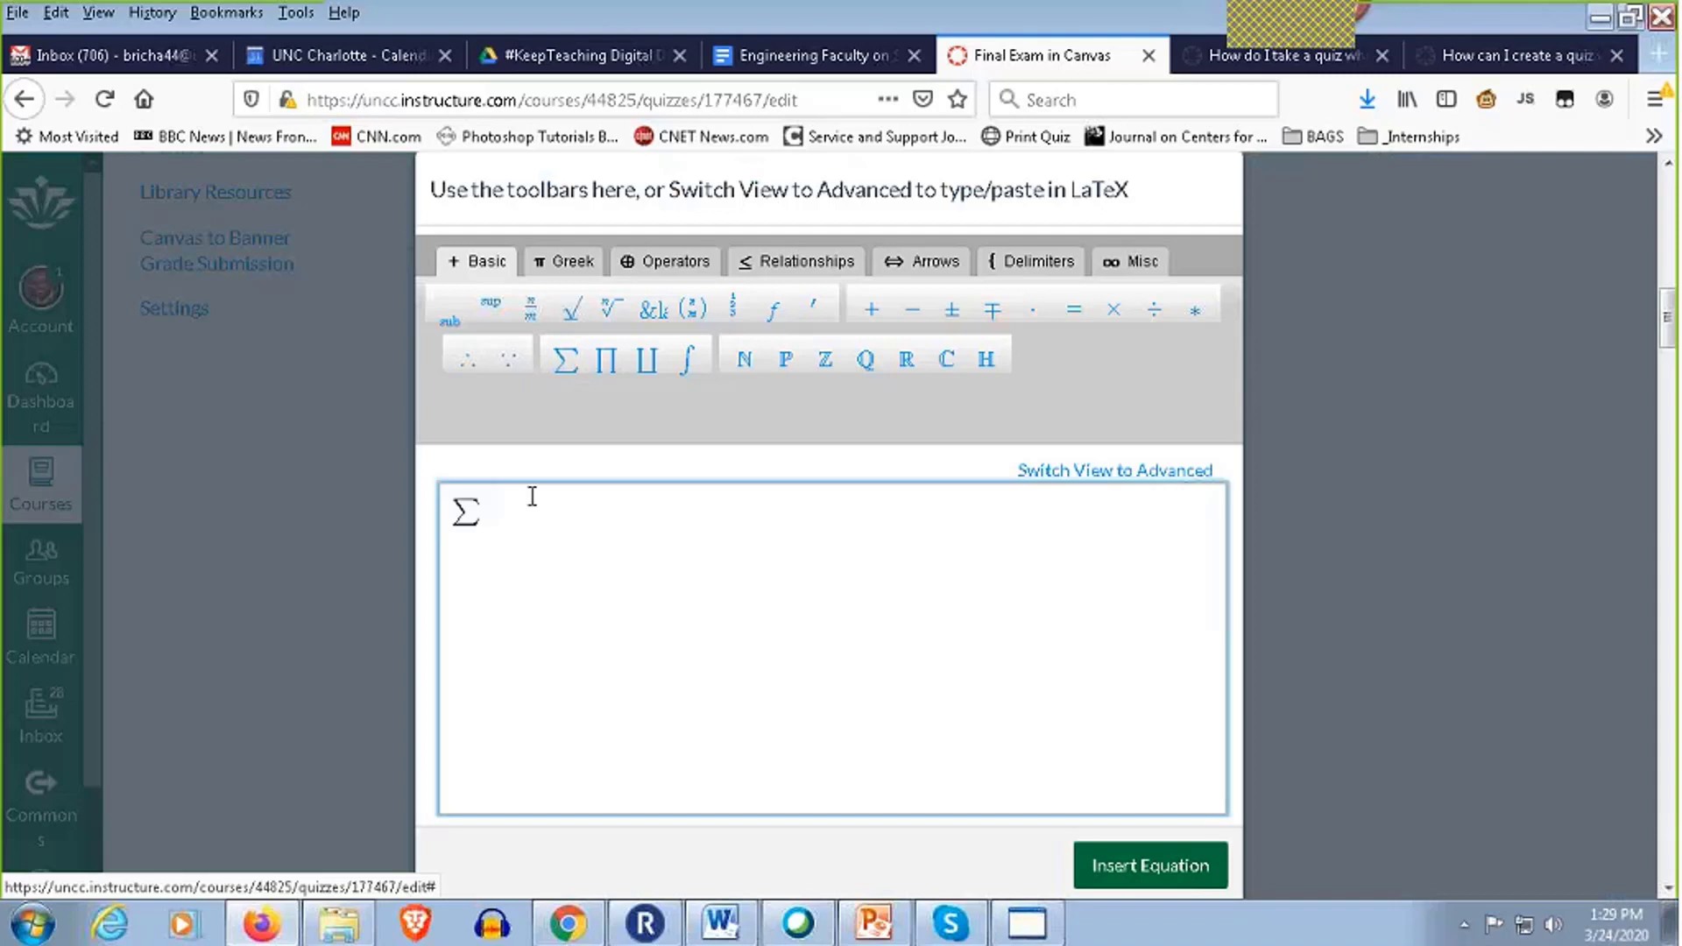
pyautogui.write('(x')
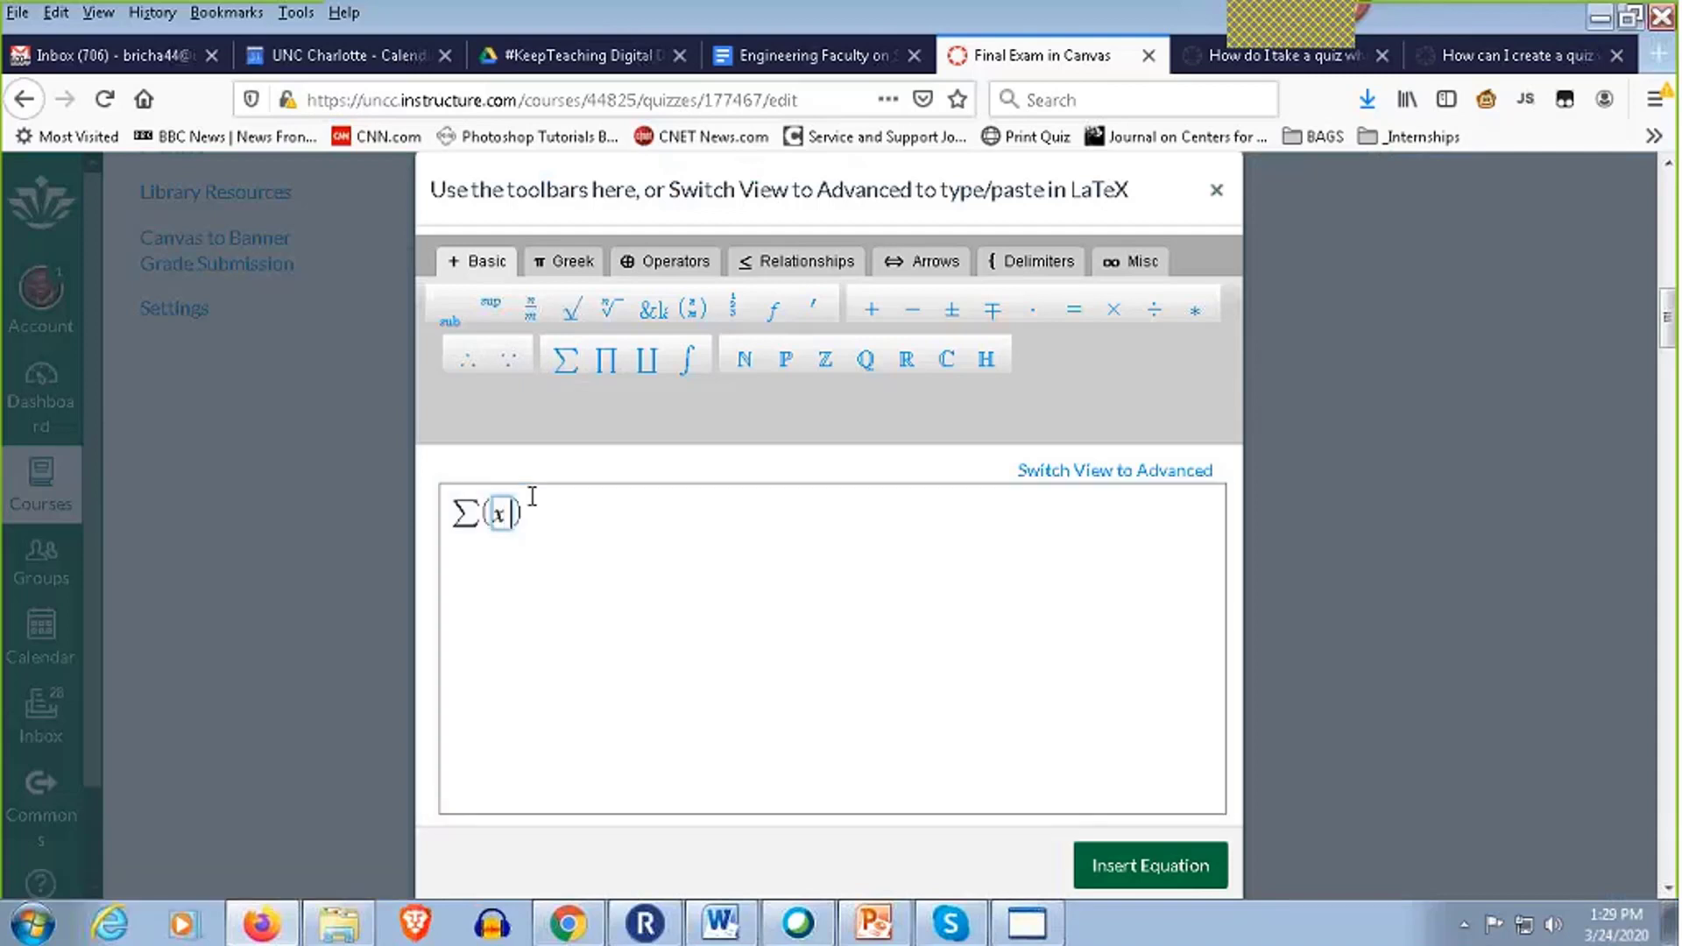
pyautogui.write('+2')
pyautogui.press('Right')
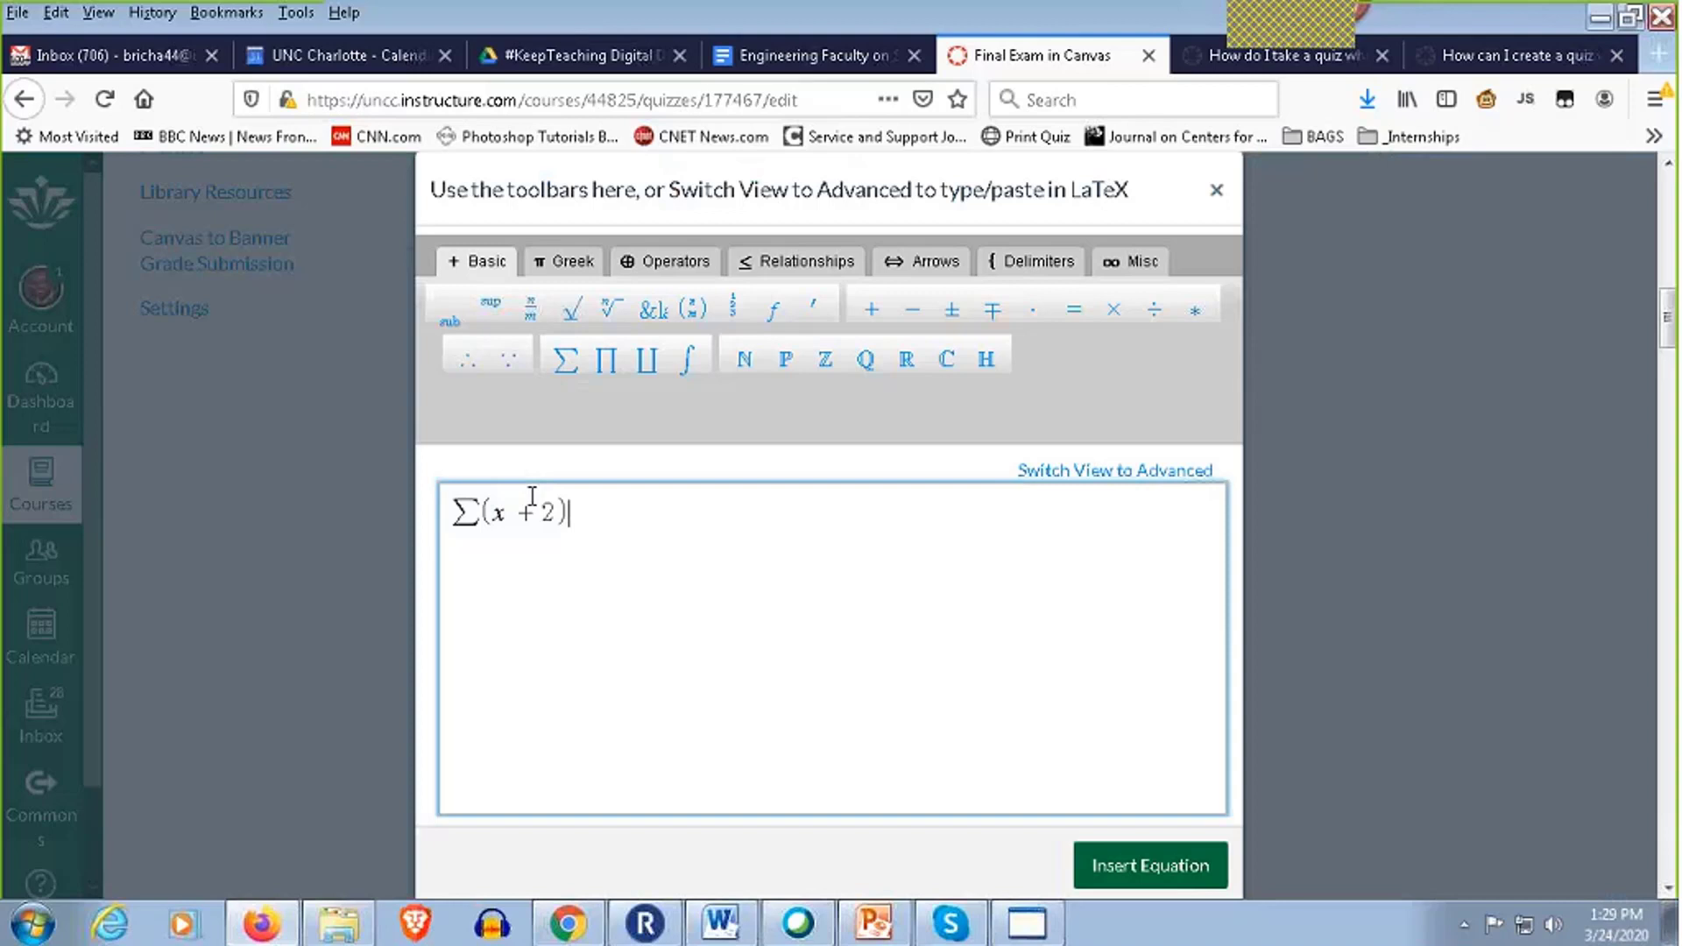
pyautogui.write('= ?')
pyautogui.click(1105, 869)
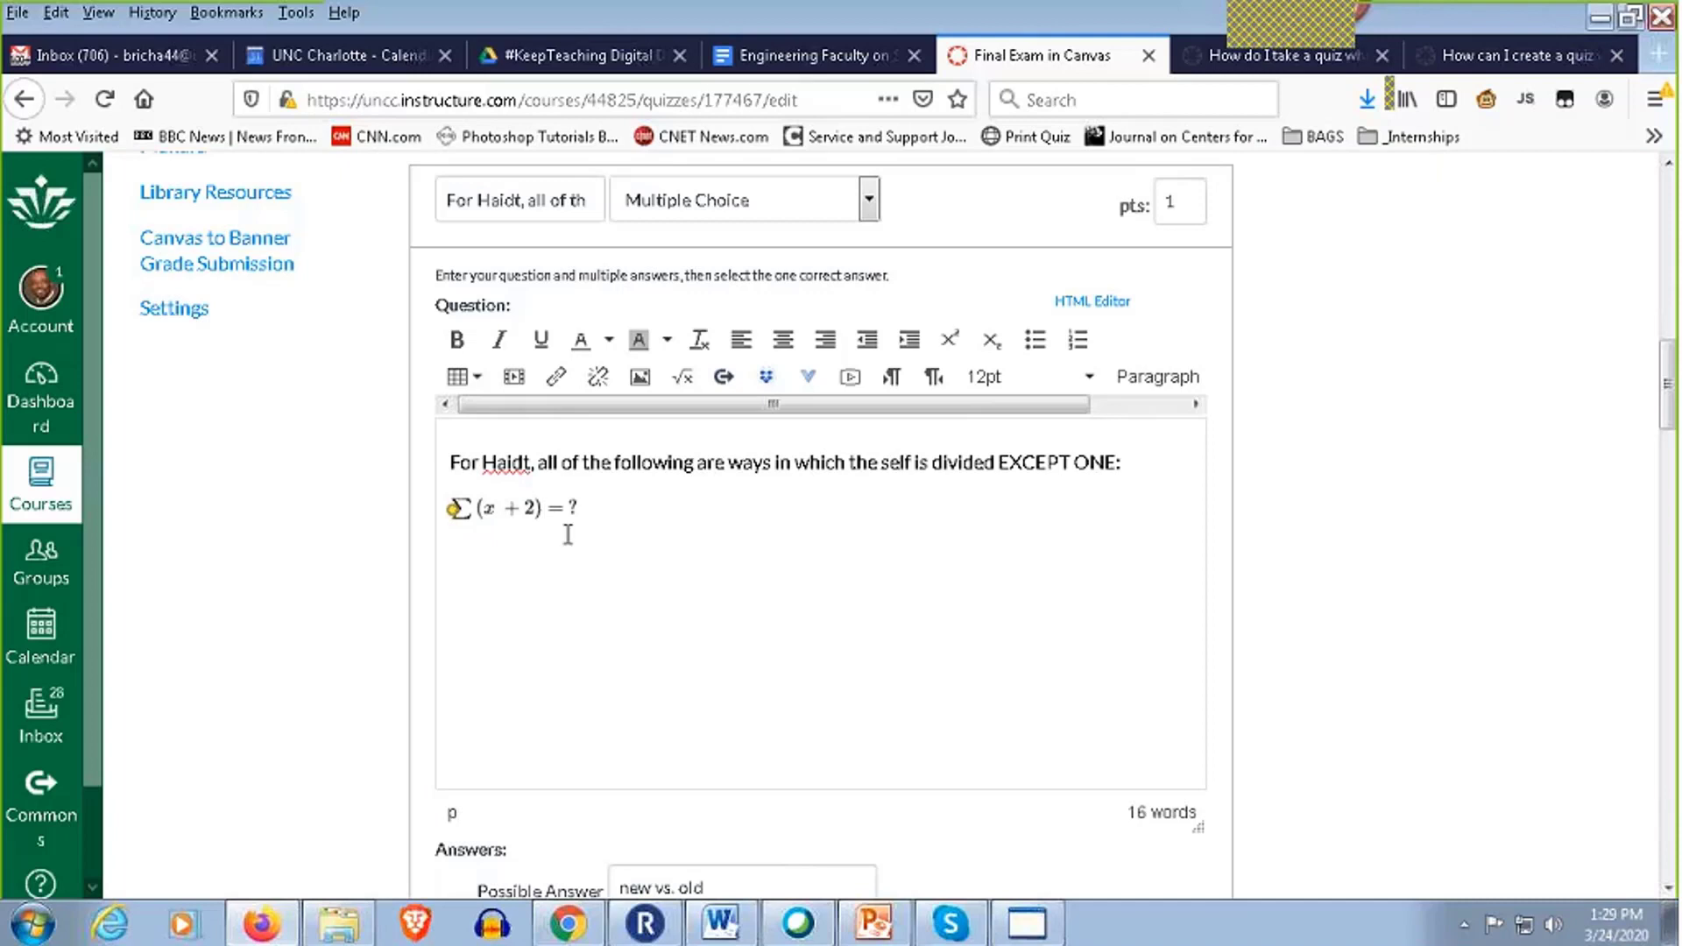
# Step: Save the updated Haidt question with Update Question
pyautogui.scroll(-1, 568, 534)
pyautogui.scroll(-3, 1193, 700)
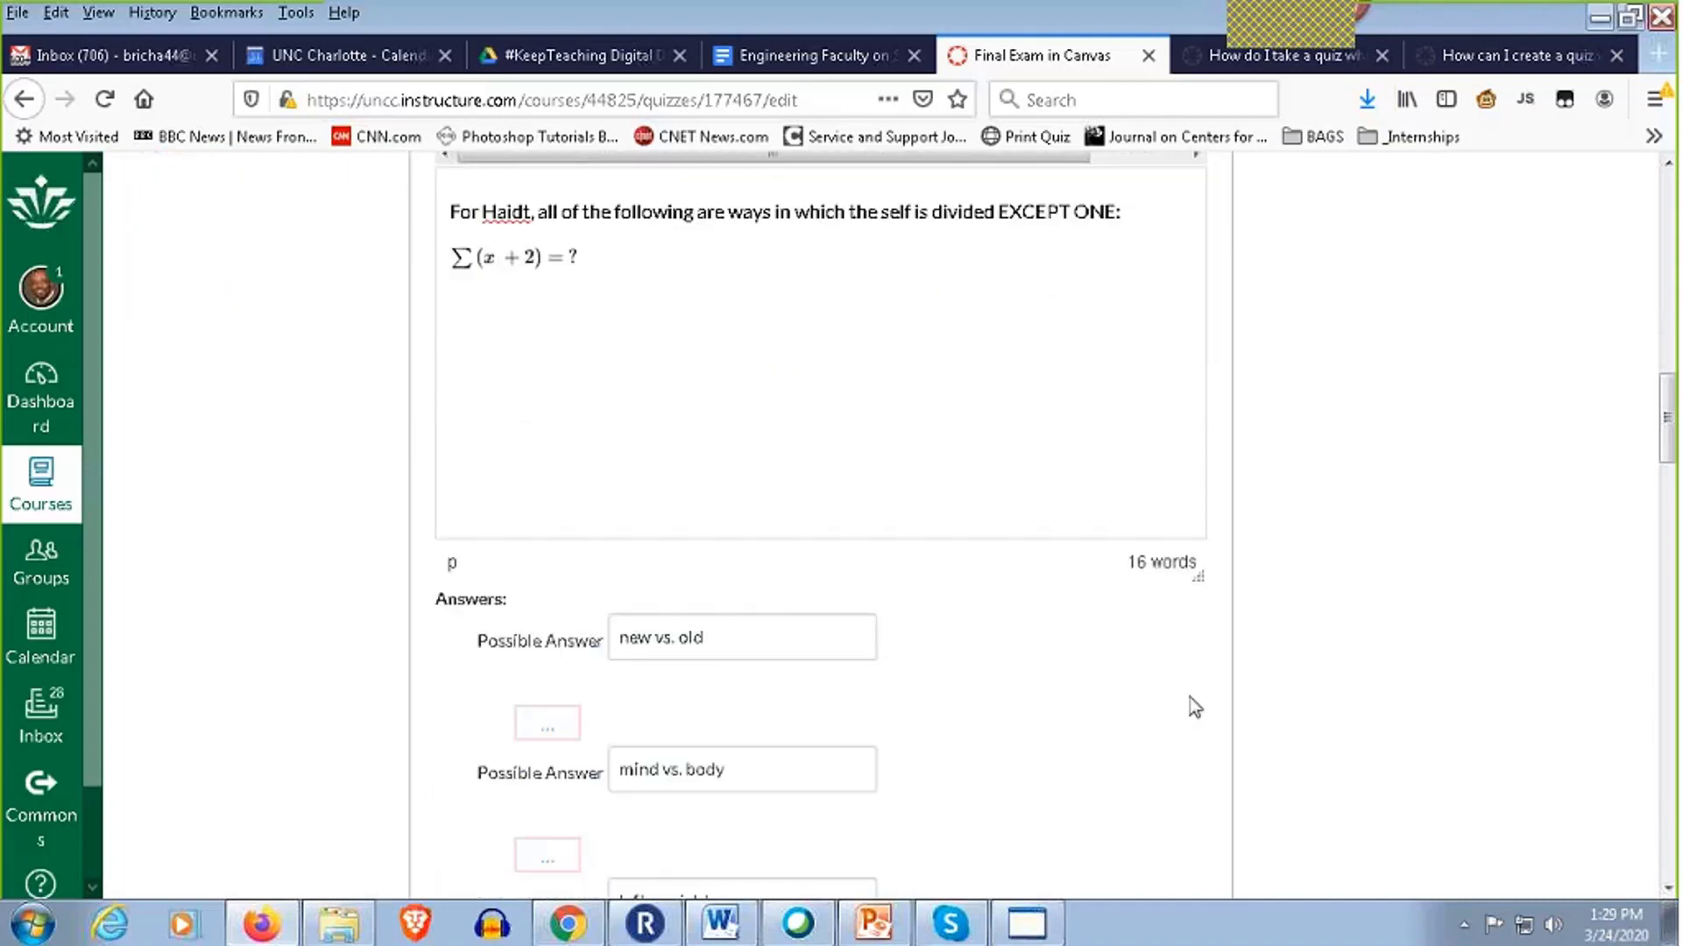
pyautogui.scroll(-3, 1190, 700)
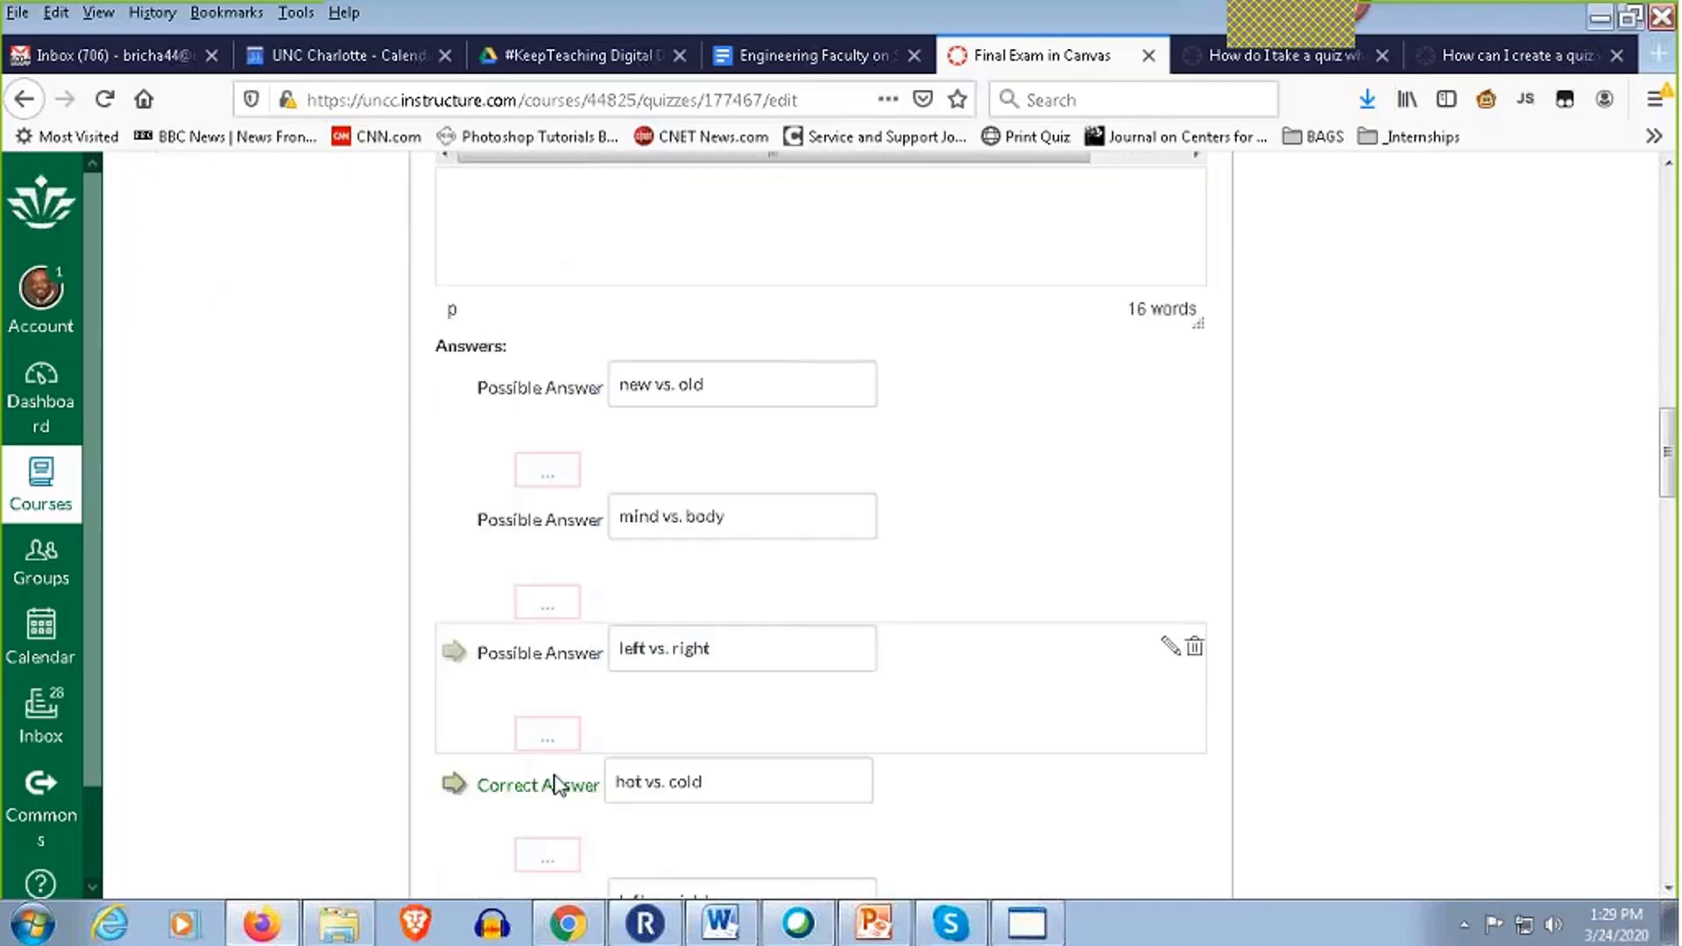
pyautogui.scroll(-2, 554, 784)
pyautogui.scroll(-5, 1051, 595)
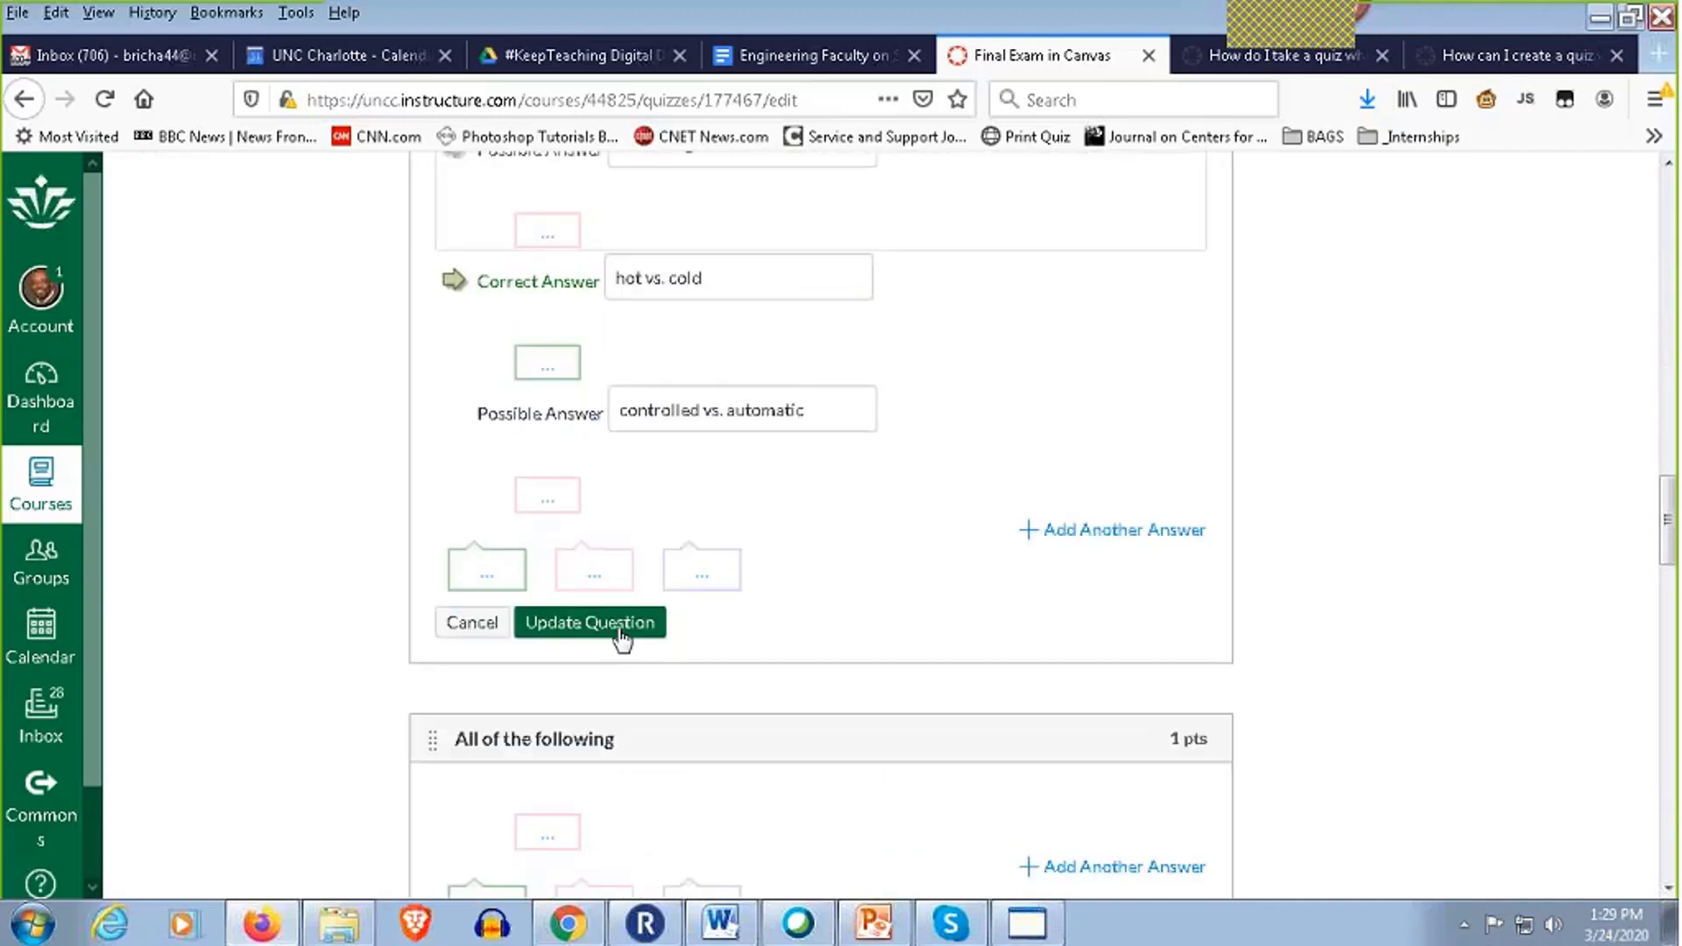
pyautogui.click(619, 628)
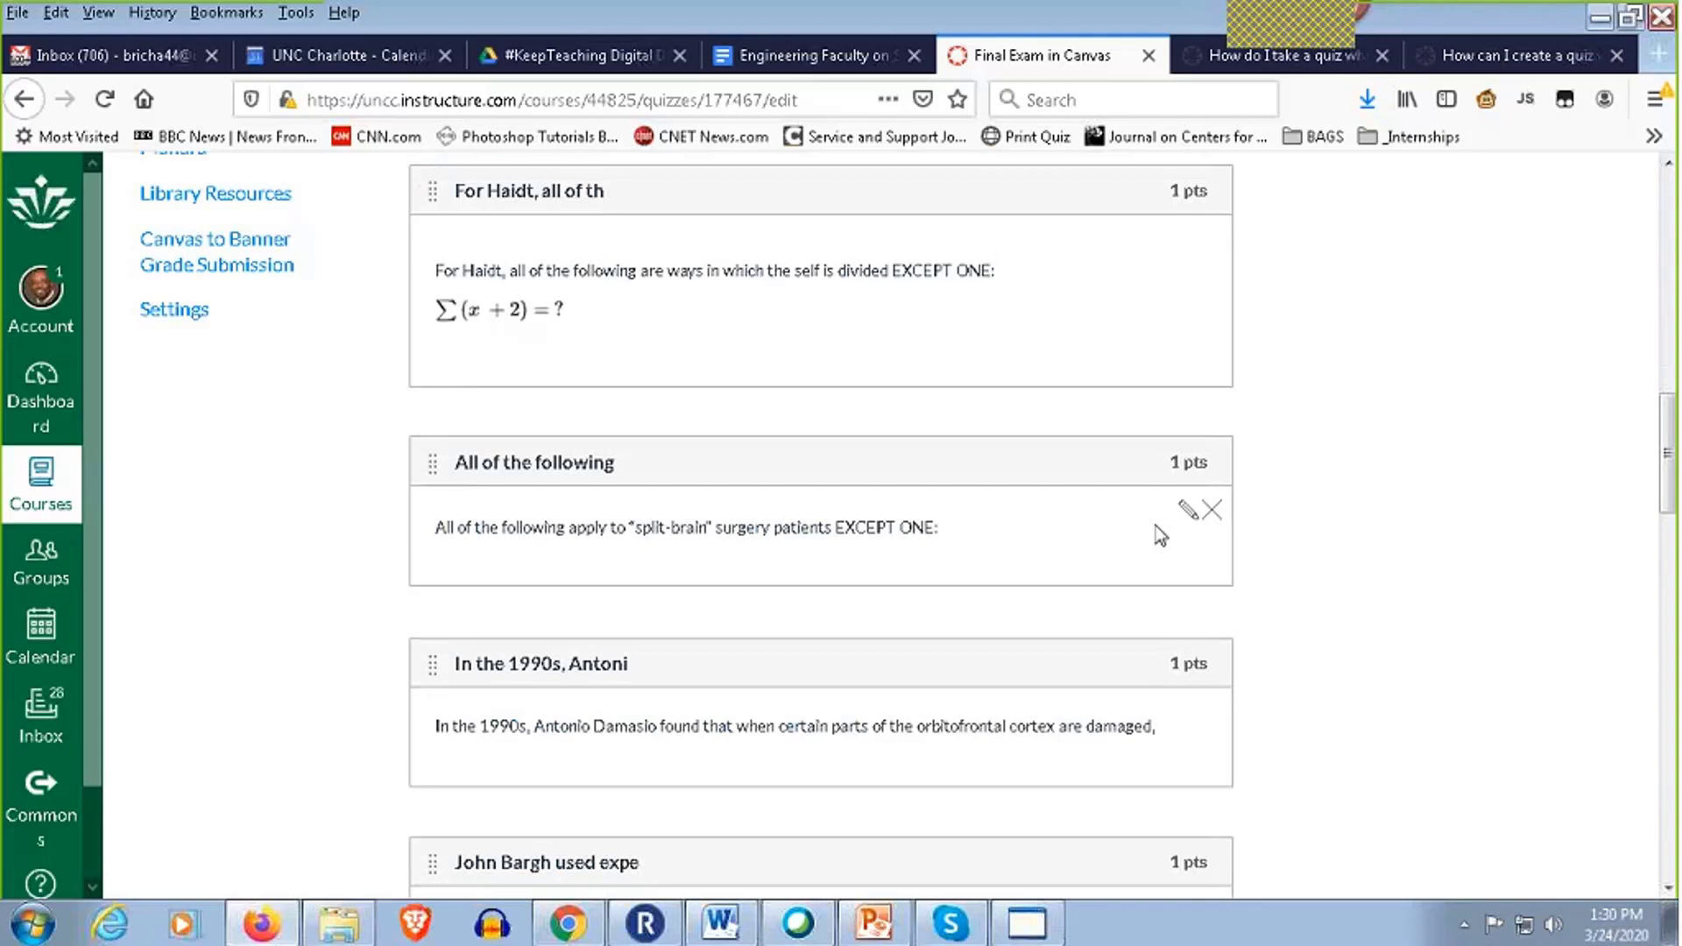
pyautogui.click(645, 924)
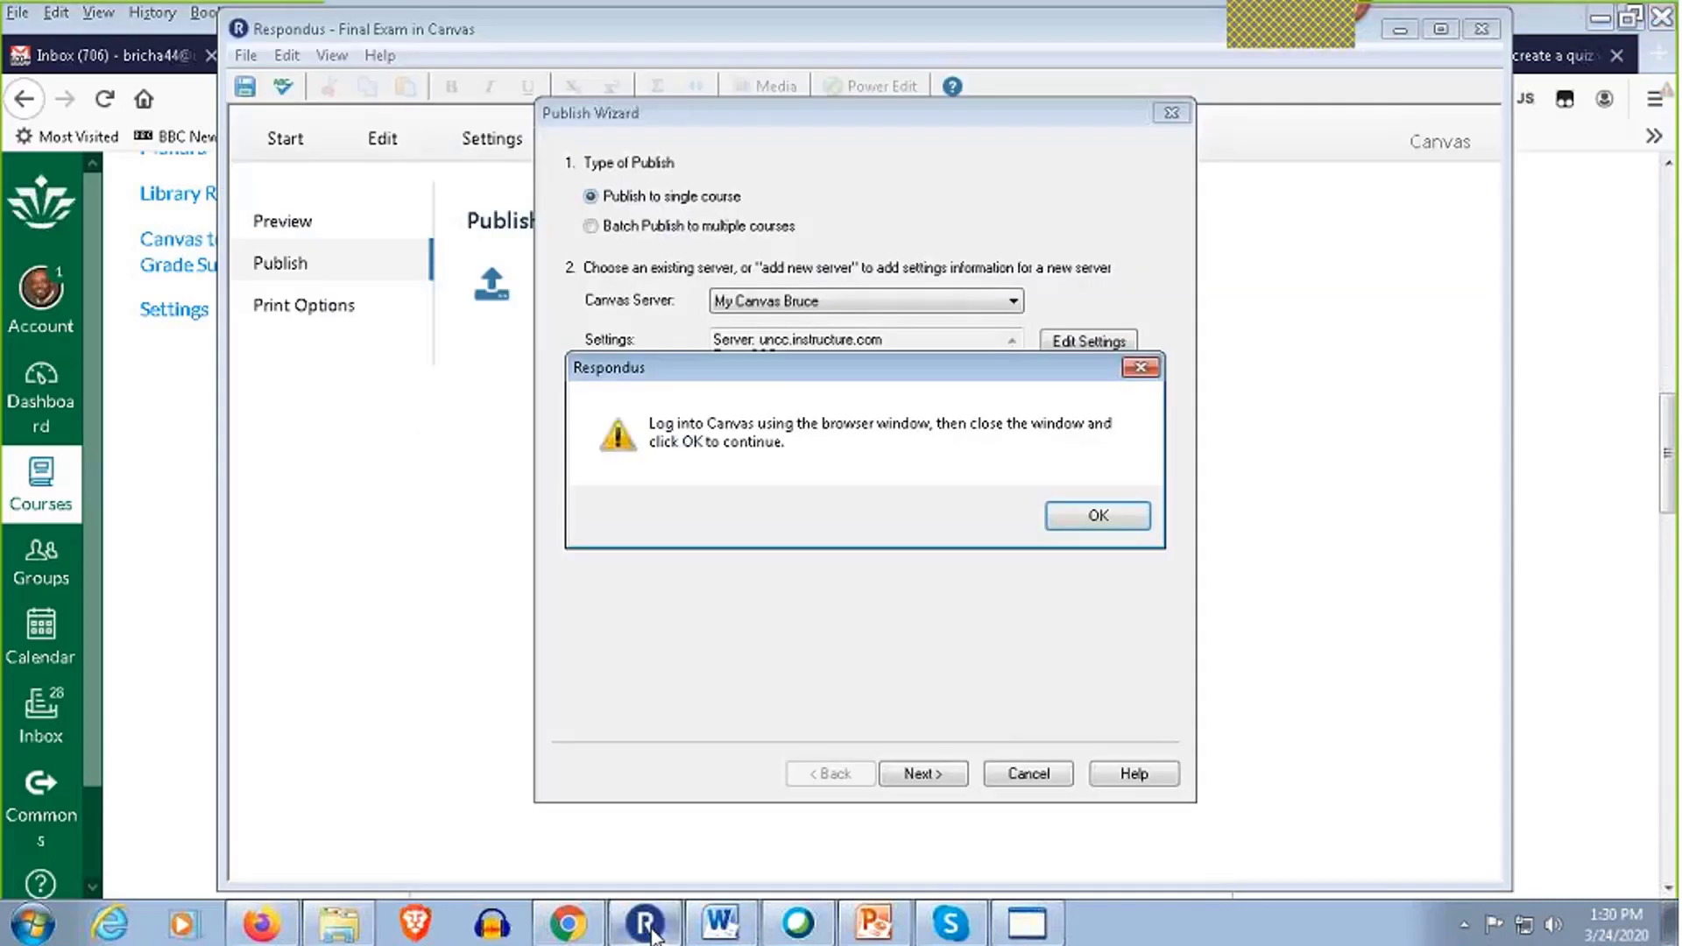
# Step: Dismiss the login prompt and 0x3 authentication errors, then cancel the Publish Wizard
pyautogui.click(1099, 517)
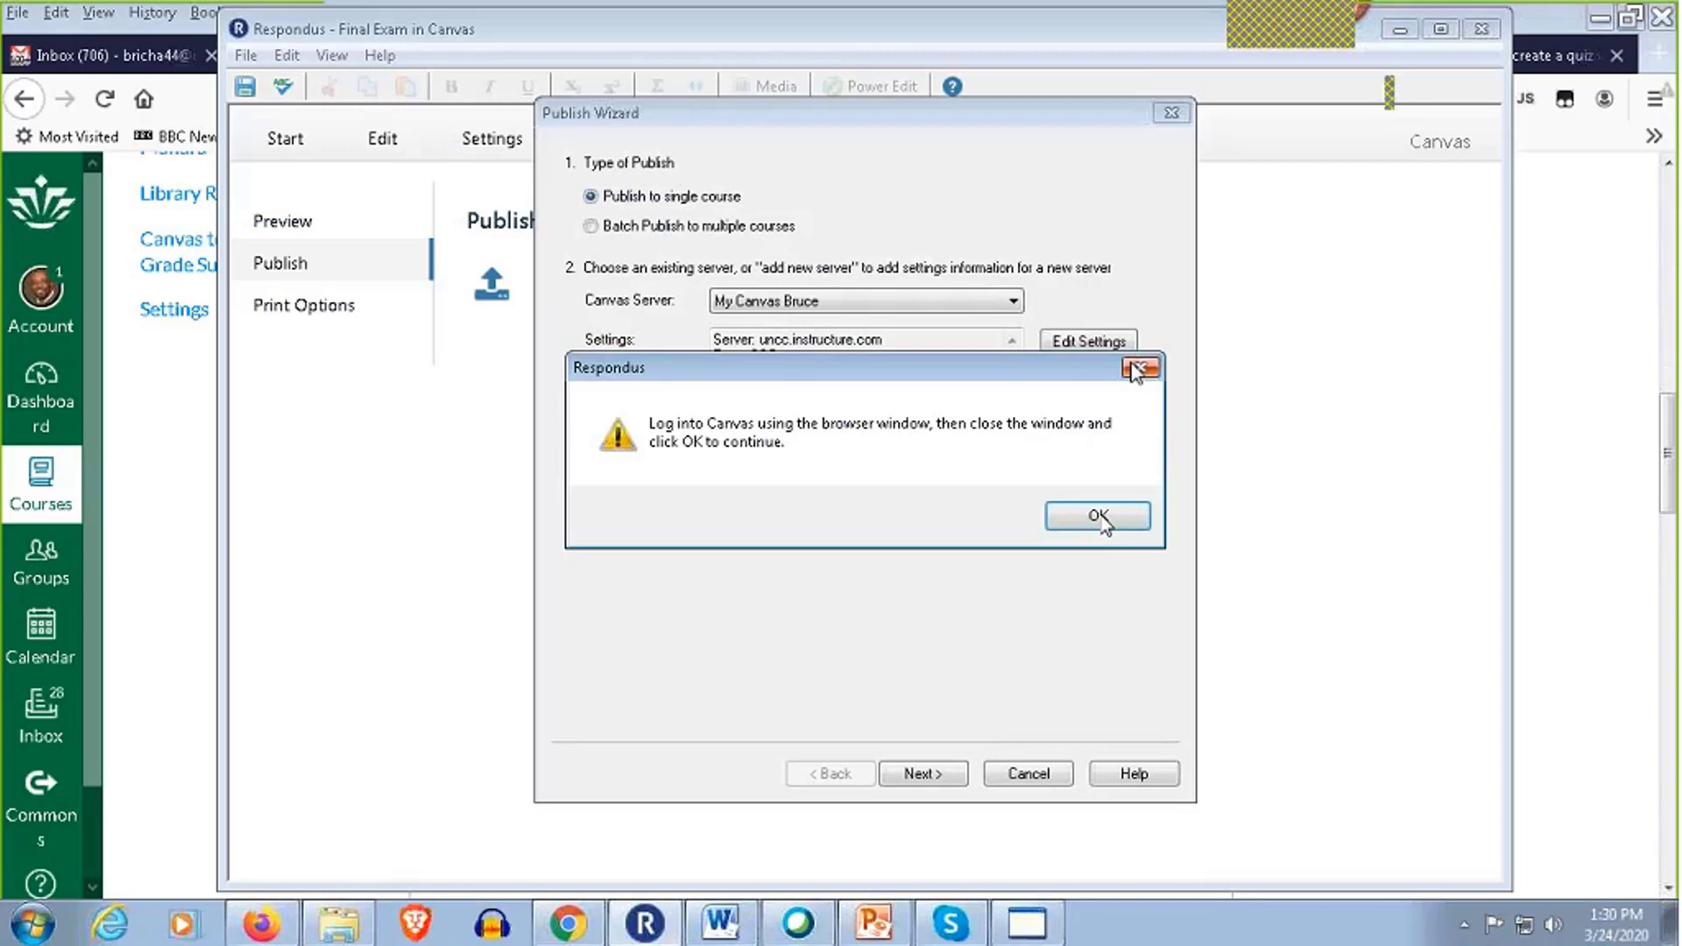
pyautogui.click(1136, 370)
pyautogui.click(939, 777)
pyautogui.click(1034, 525)
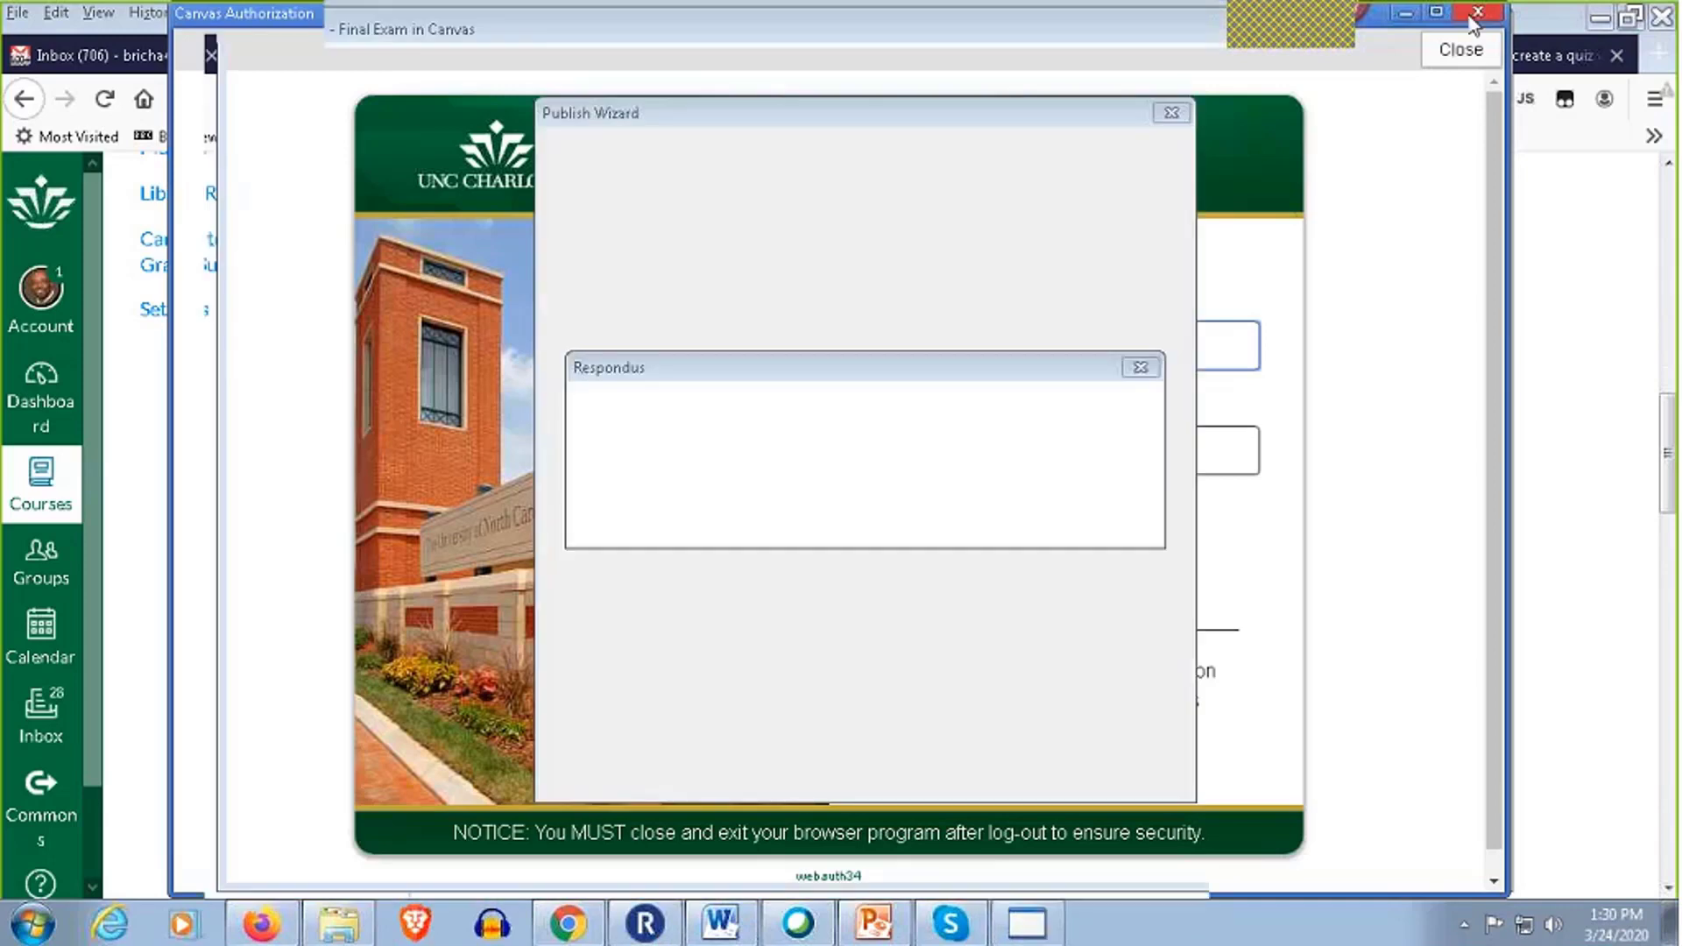
pyautogui.click(1471, 12)
pyautogui.click(1086, 519)
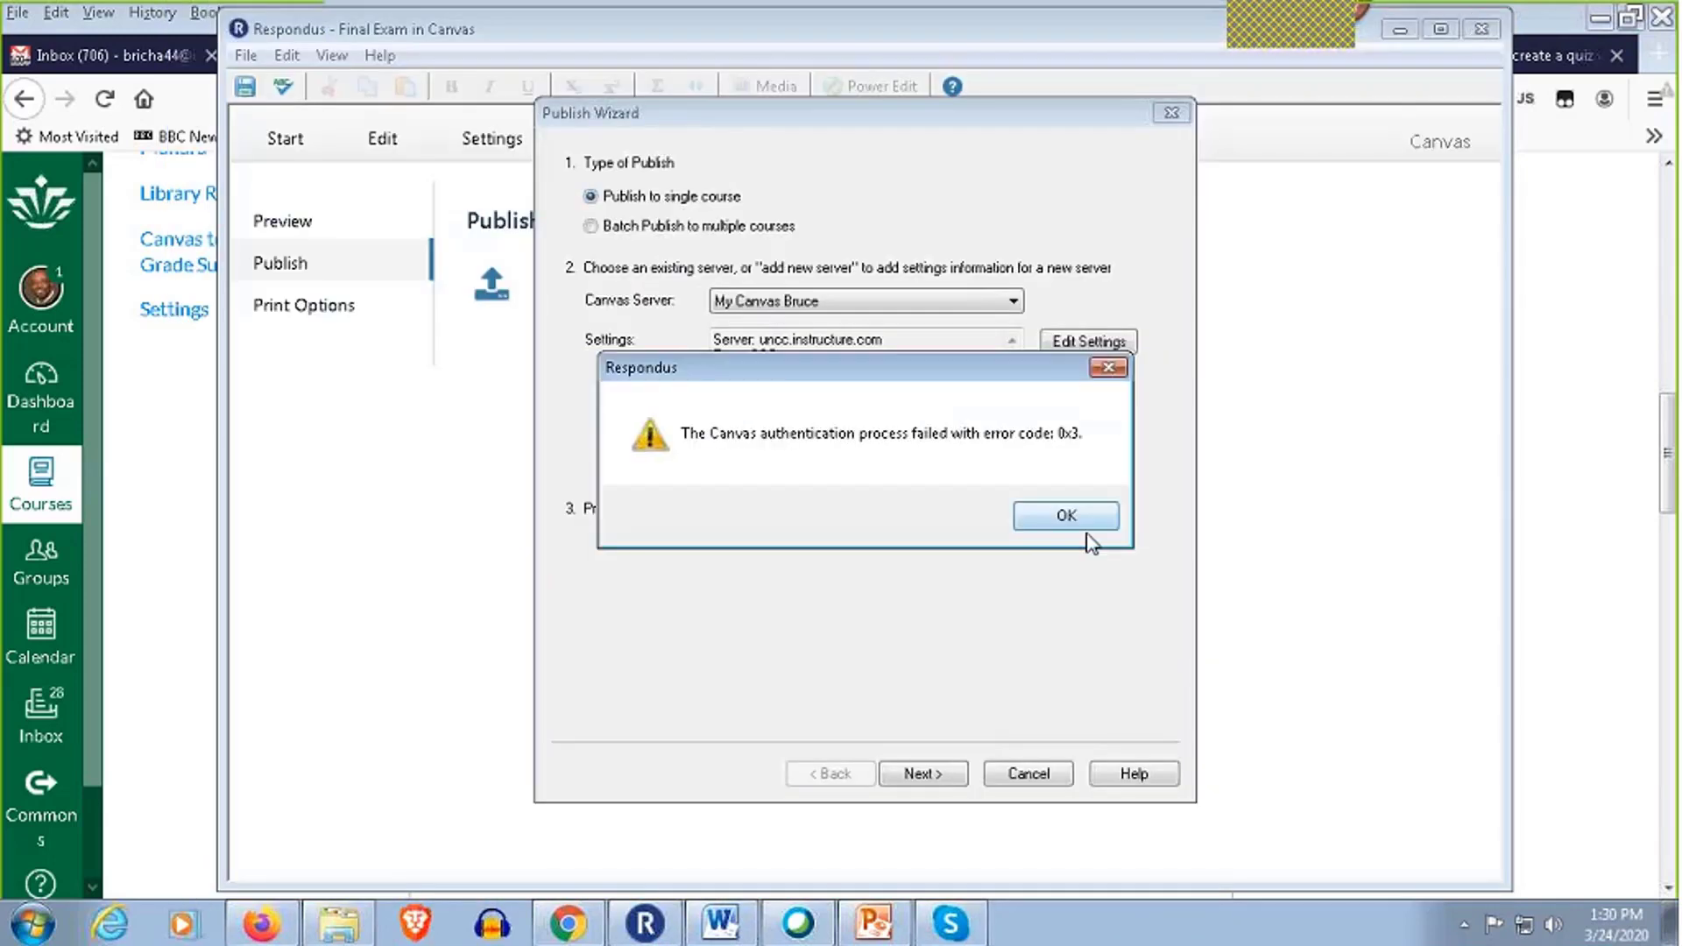
pyautogui.click(1086, 526)
pyautogui.click(1068, 580)
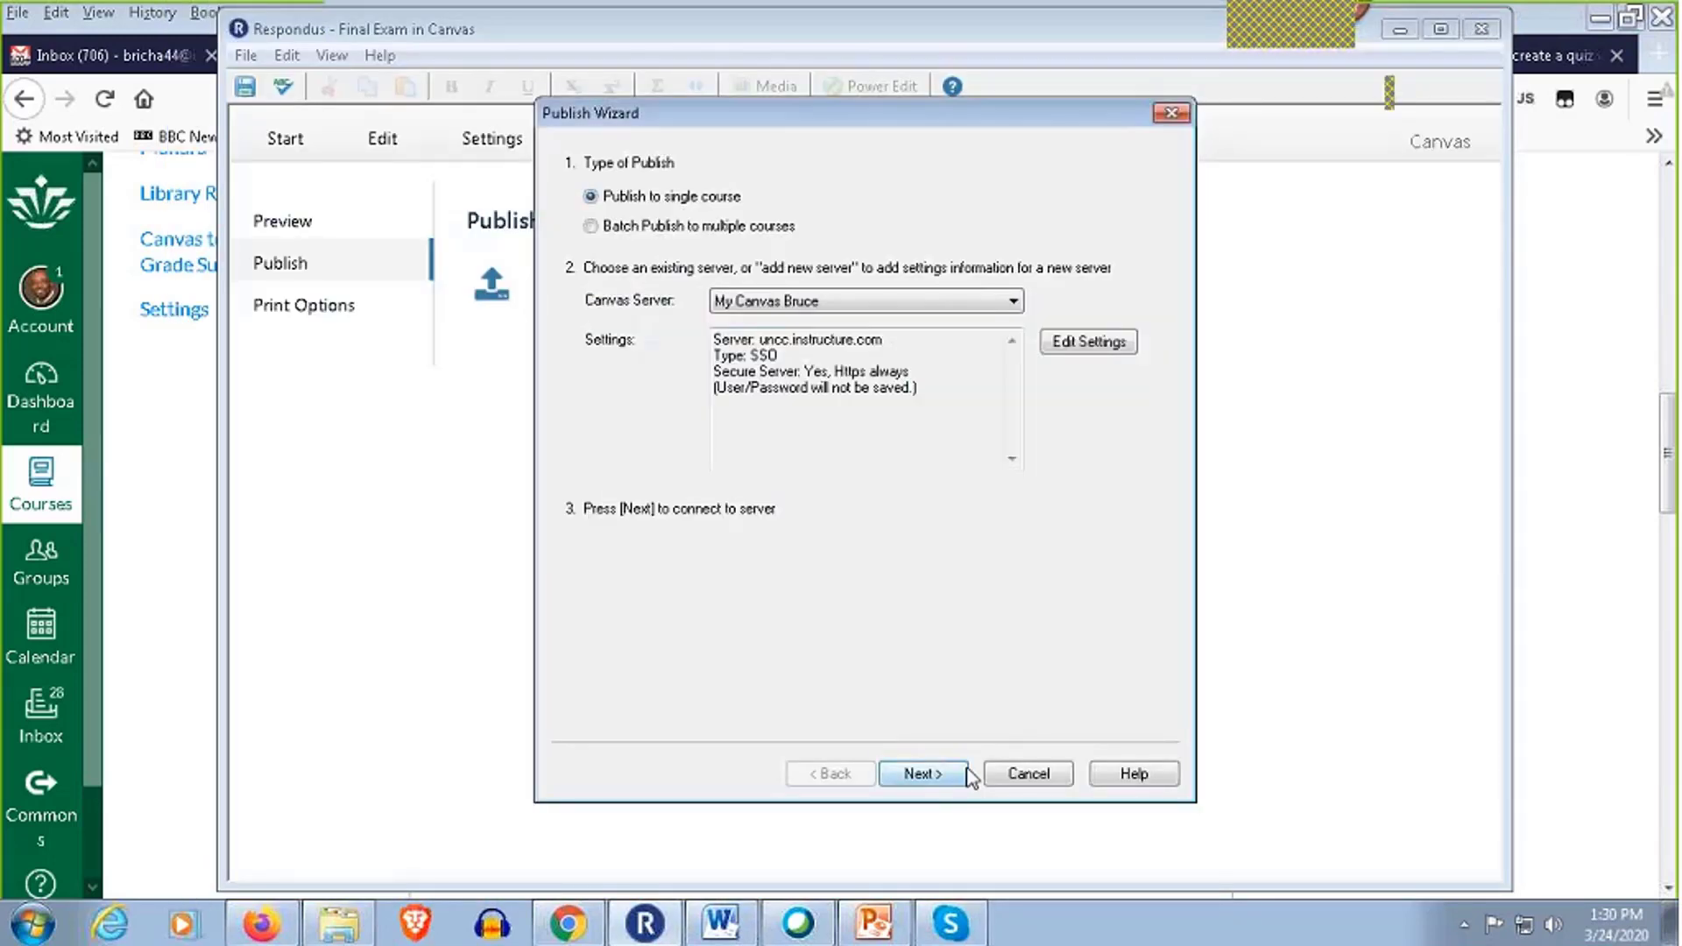
pyautogui.click(1009, 775)
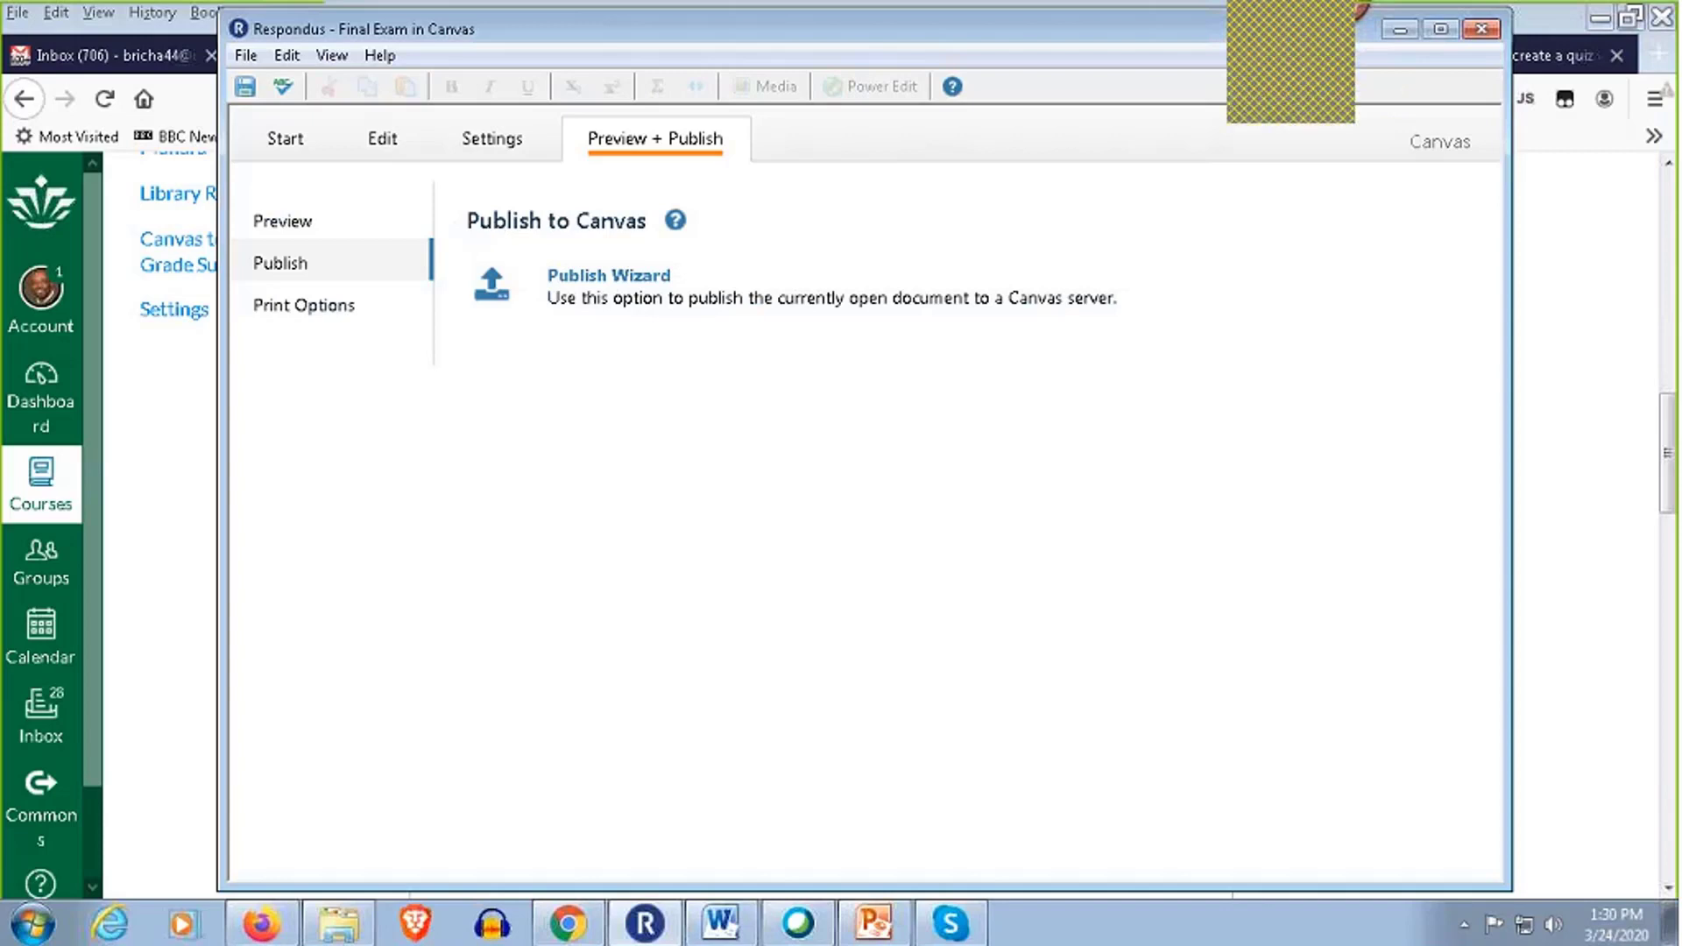
# Step: Search Help topics for 'standard format' and open Standard Format for Importing Questions
pyautogui.click(378, 55)
pyautogui.click(434, 84)
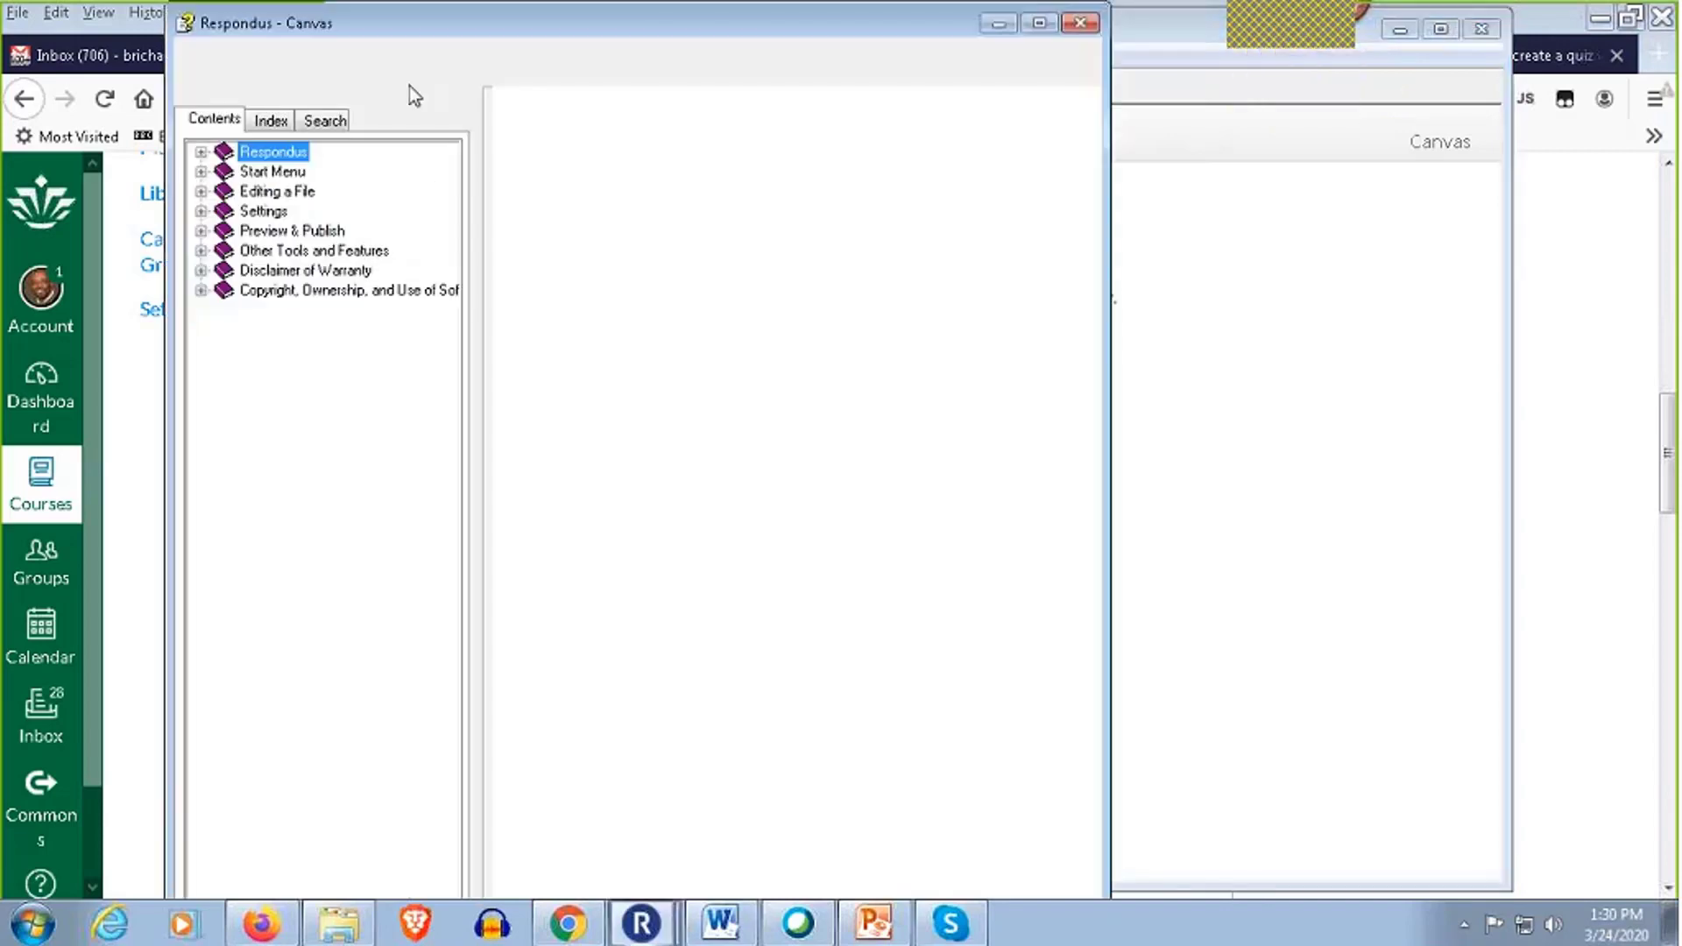
pyautogui.click(326, 121)
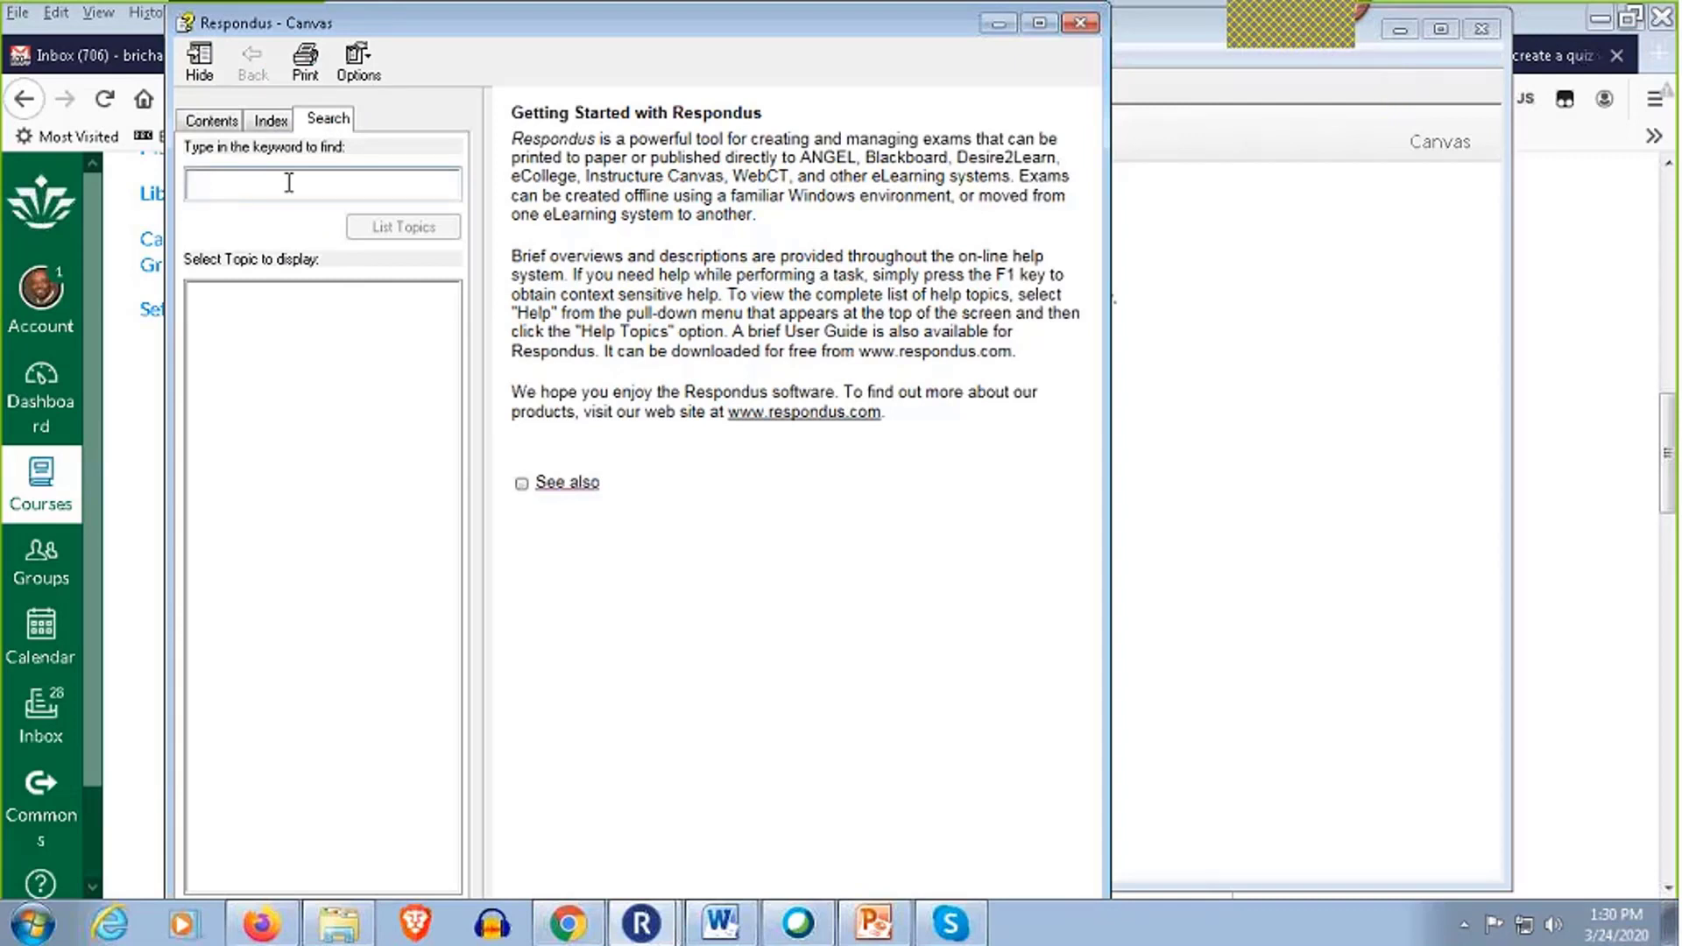
pyautogui.write('stab')
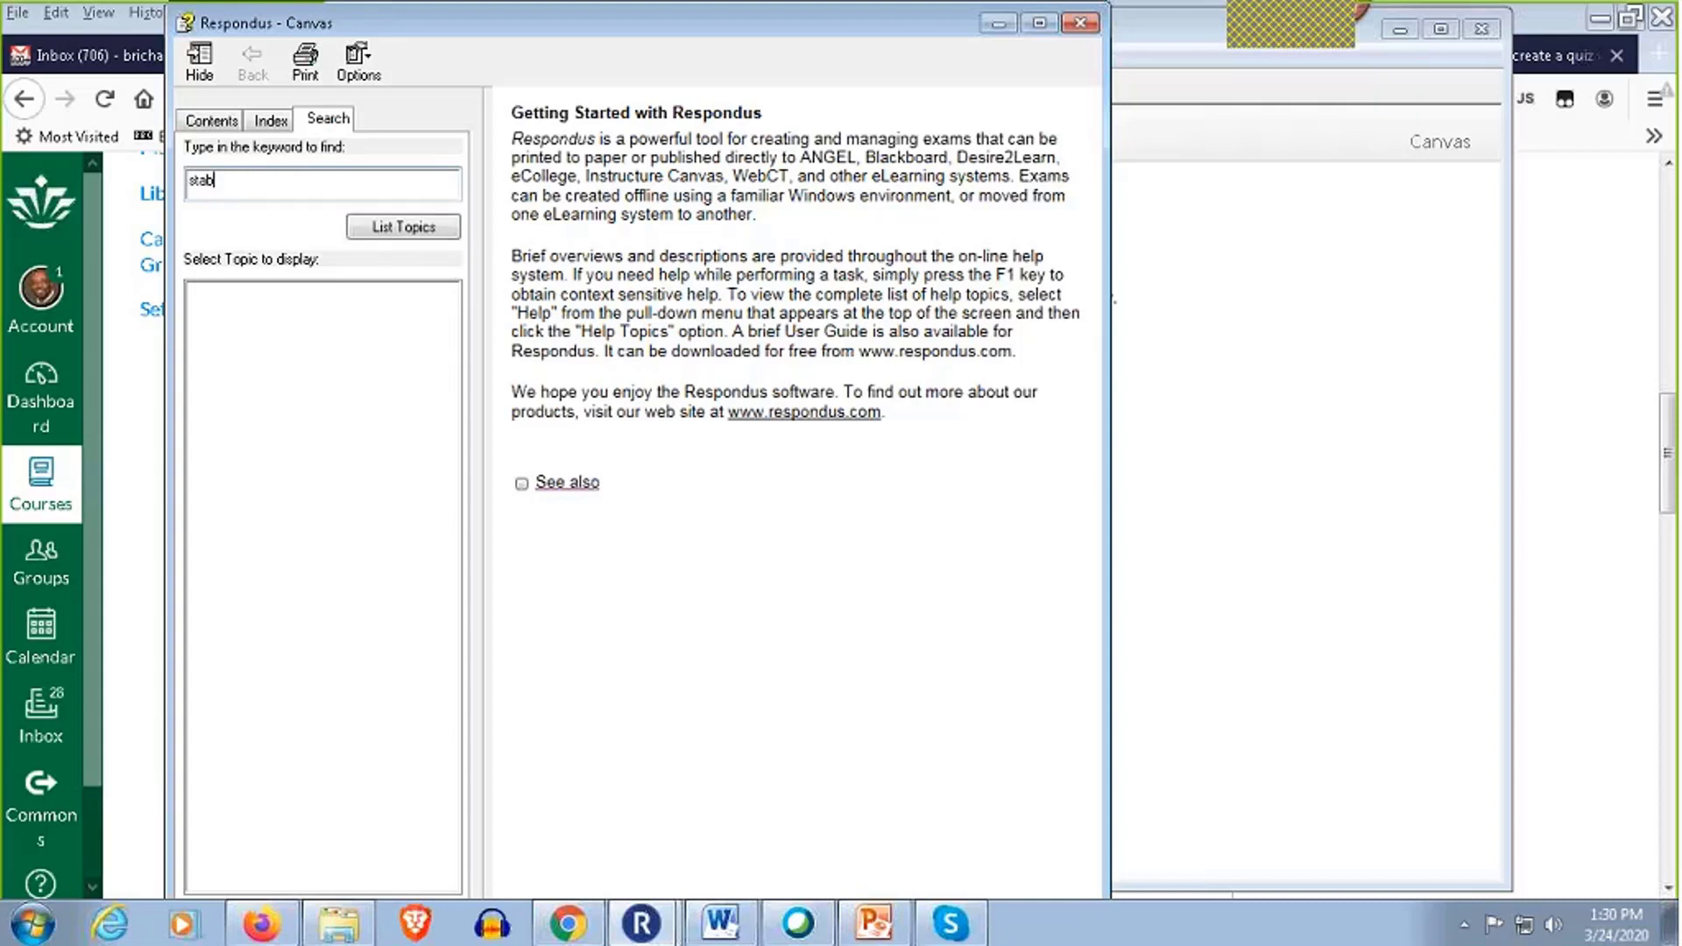
pyautogui.press('BackSpace')
pyautogui.write('ndard format')
pyautogui.click(385, 226)
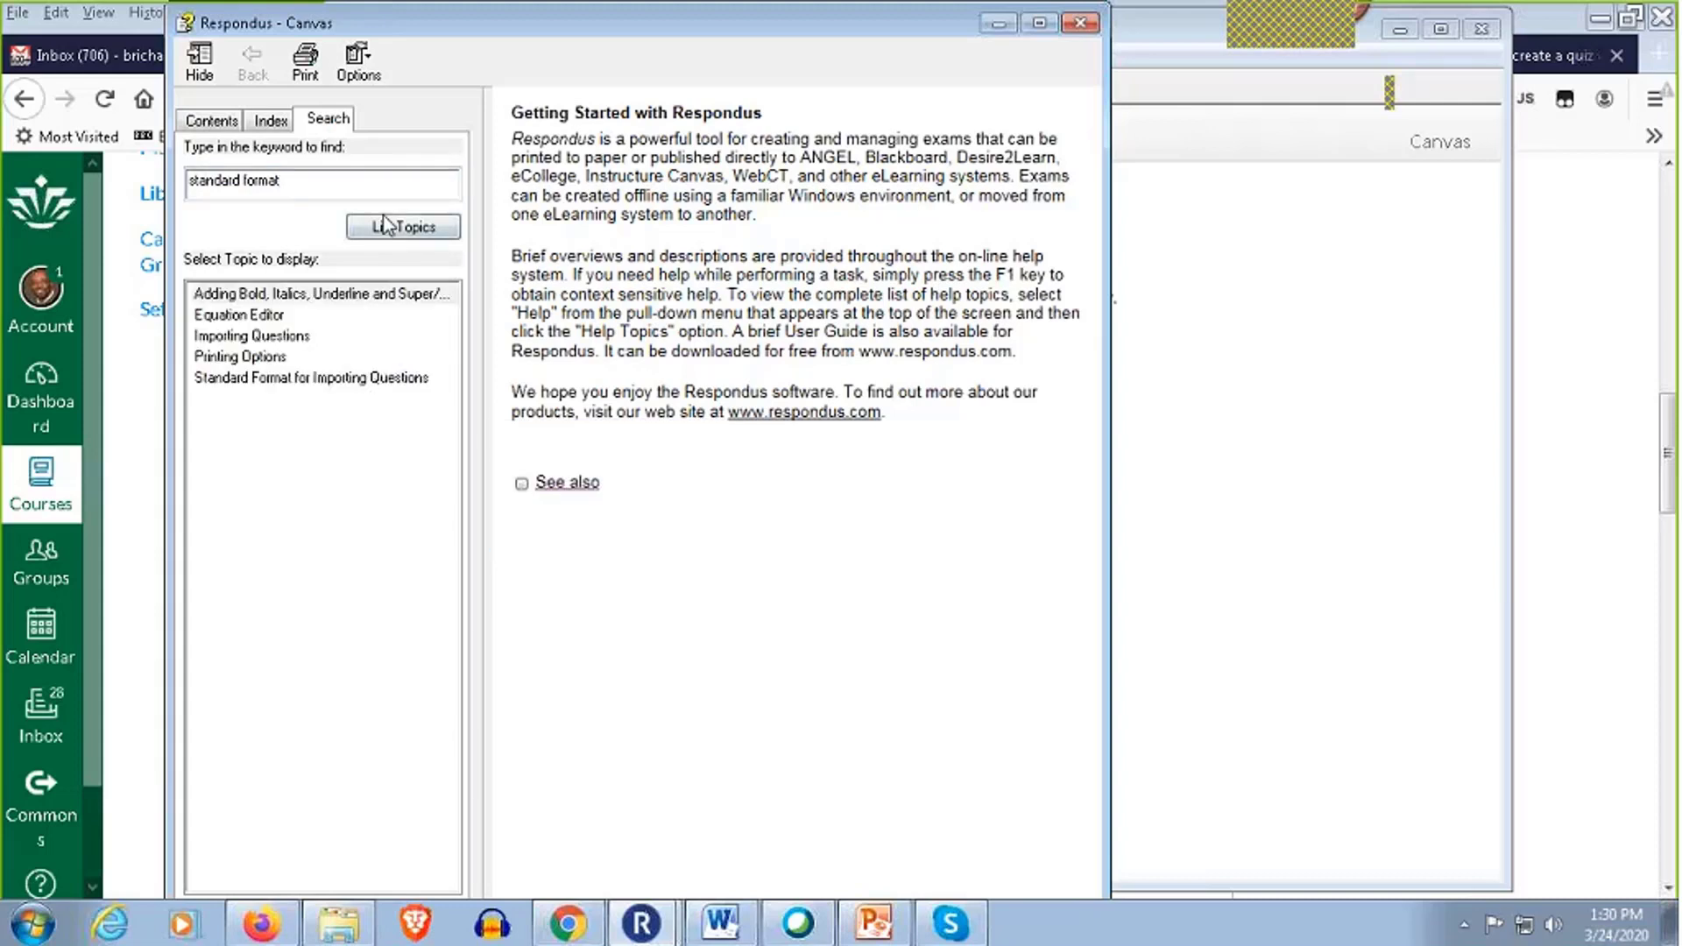
pyautogui.doubleClick(278, 379)
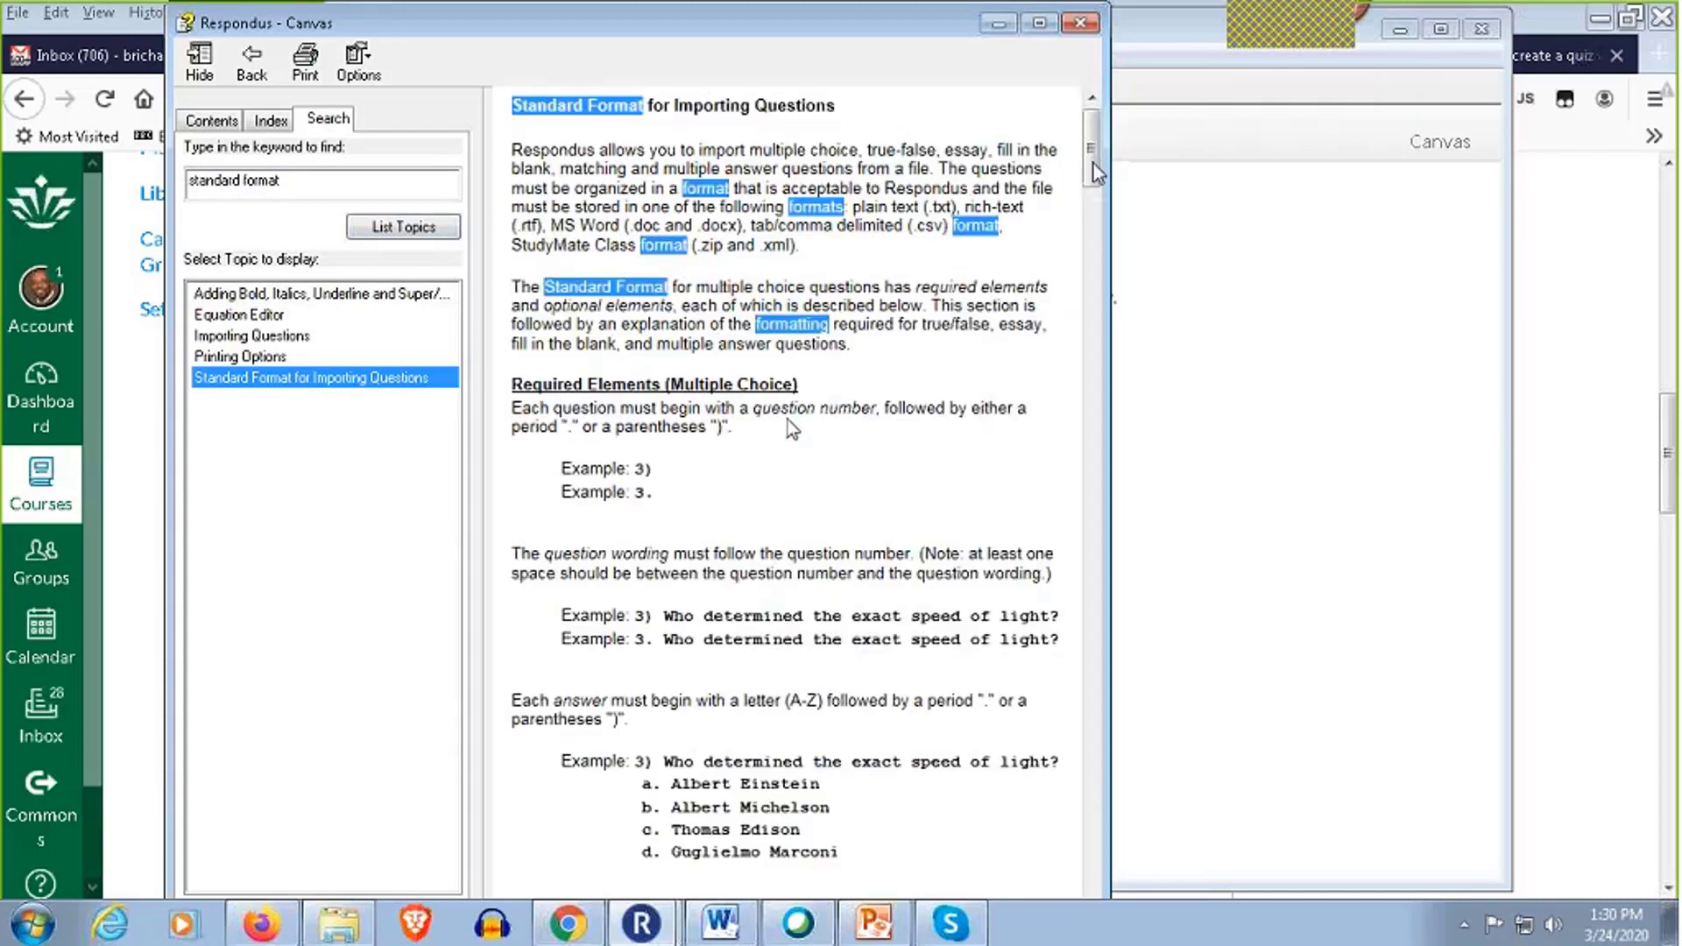
# Step: Read through the Standard Format topic's true/false answer section
pyautogui.moveTo(1093, 167); pyautogui.dragTo(1099, 191)
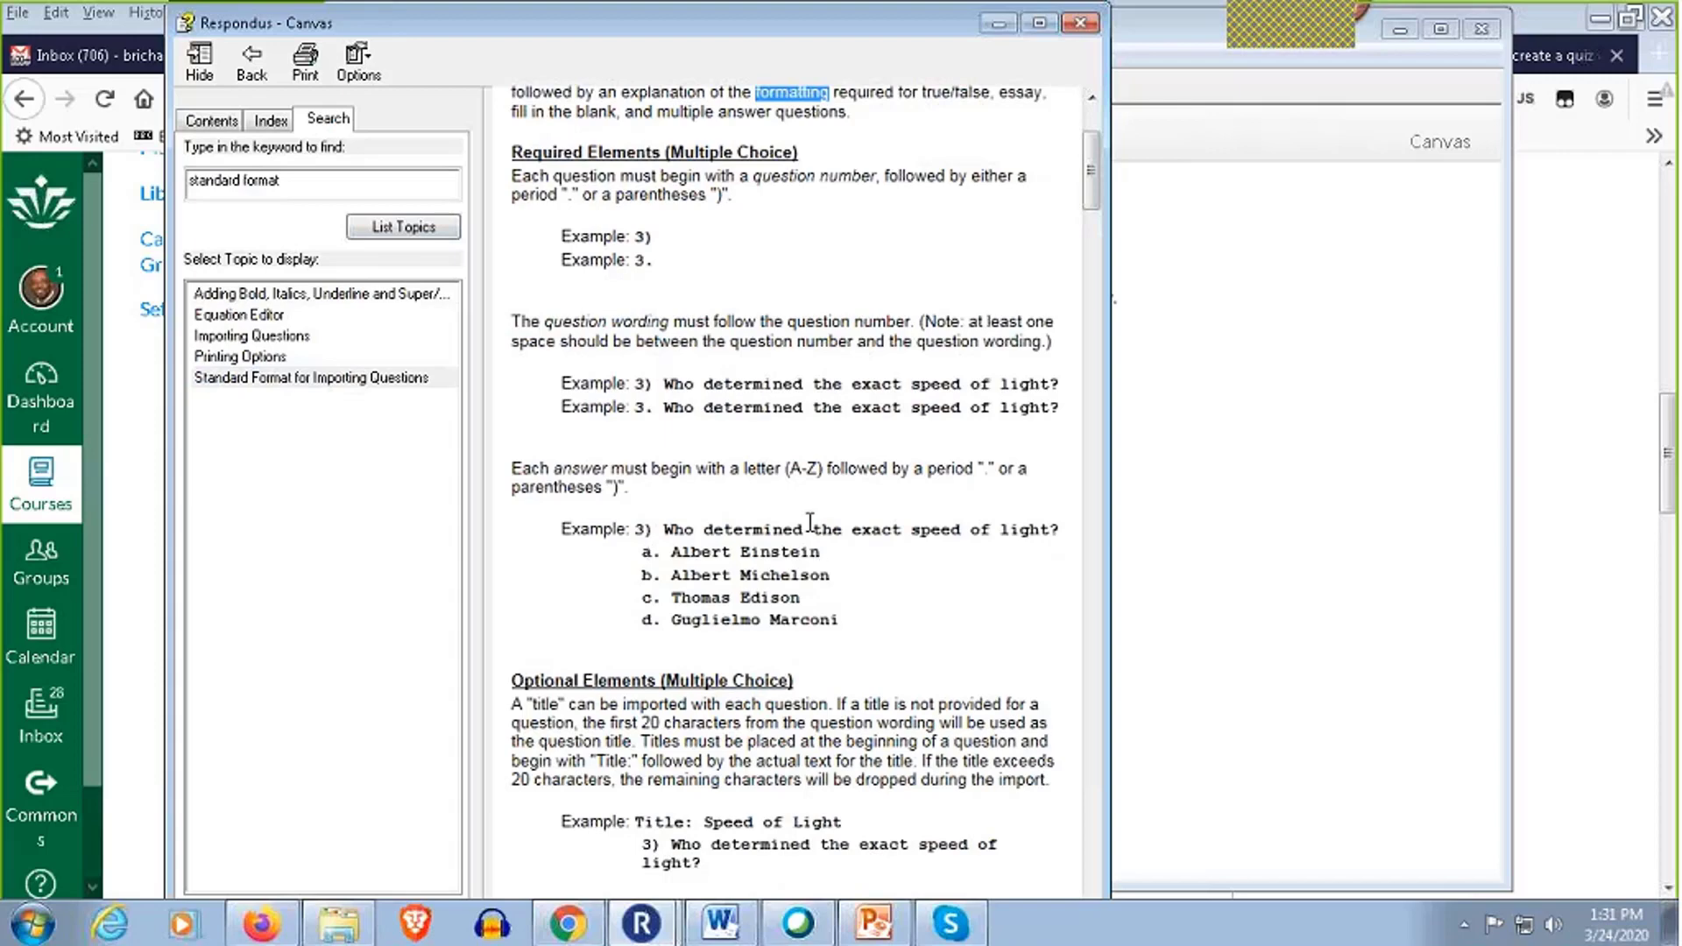
pyautogui.scroll(-7, 922, 543)
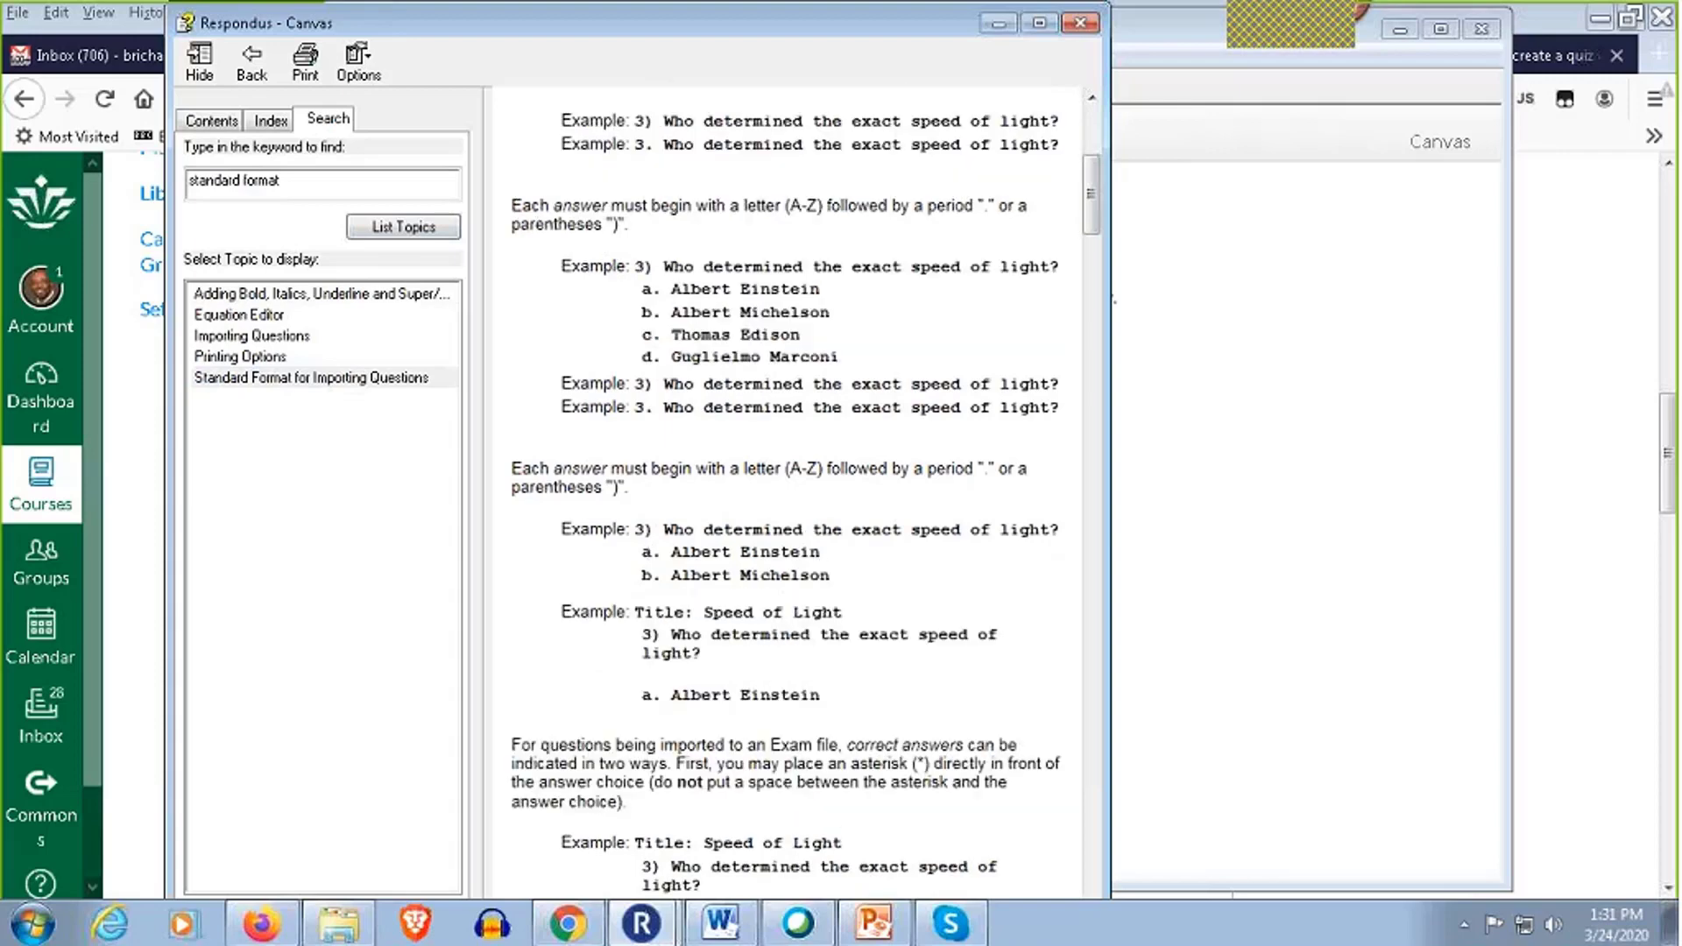
pyautogui.scroll(-5, 922, 543)
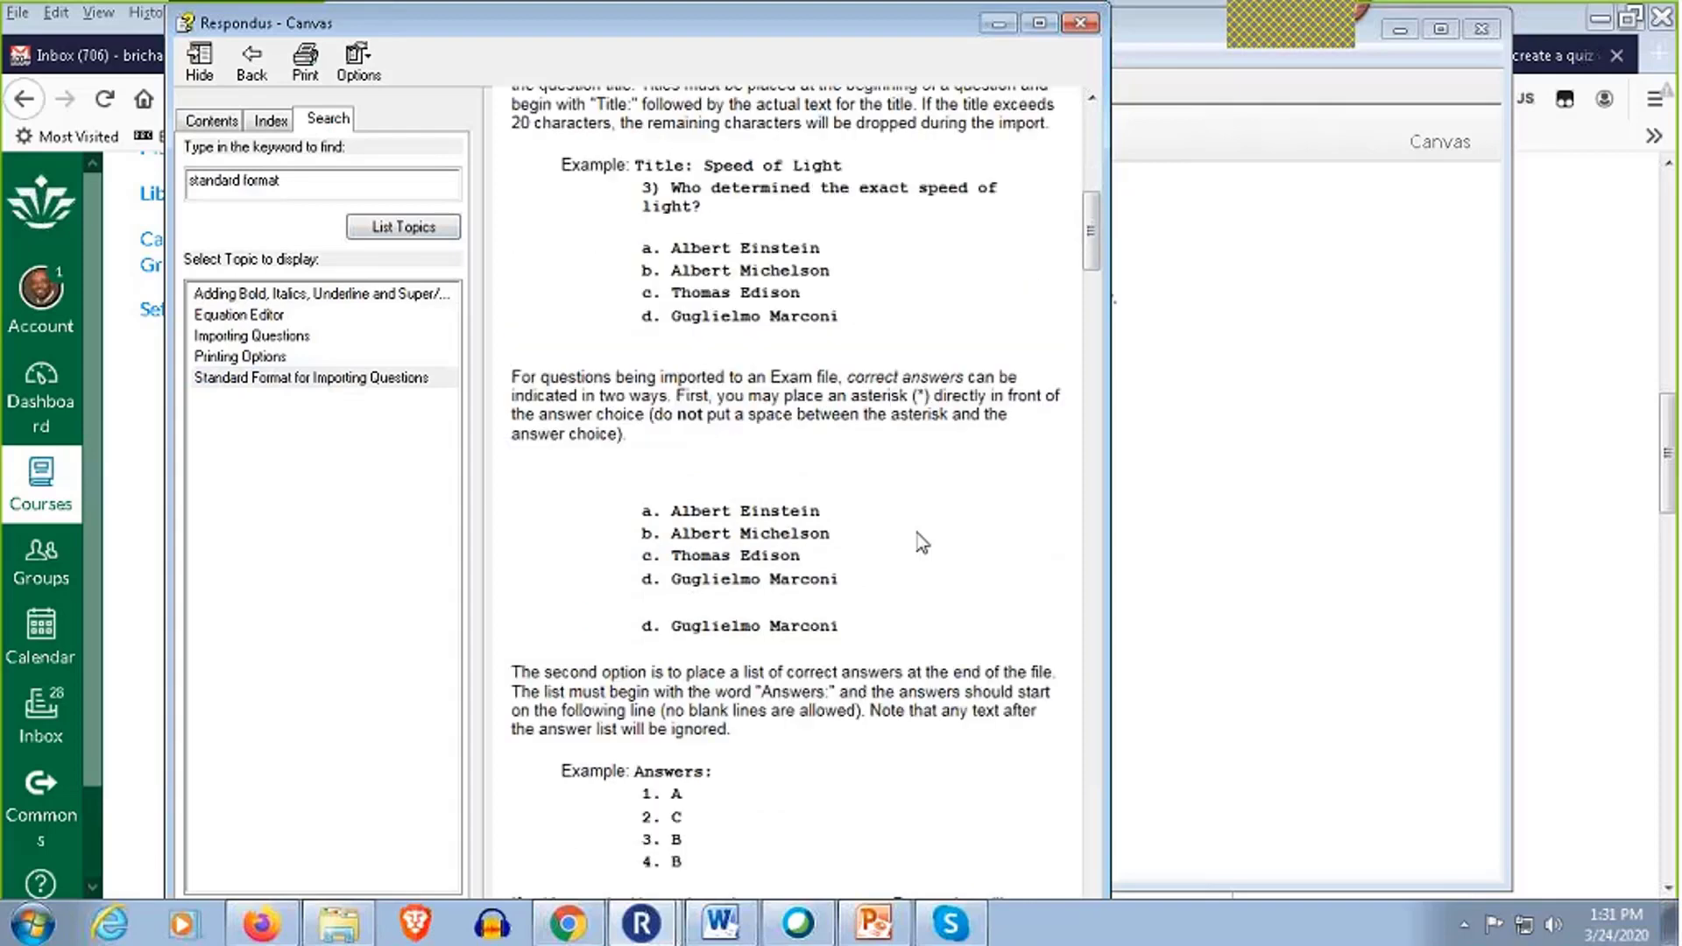
pyautogui.scroll(-9, 921, 543)
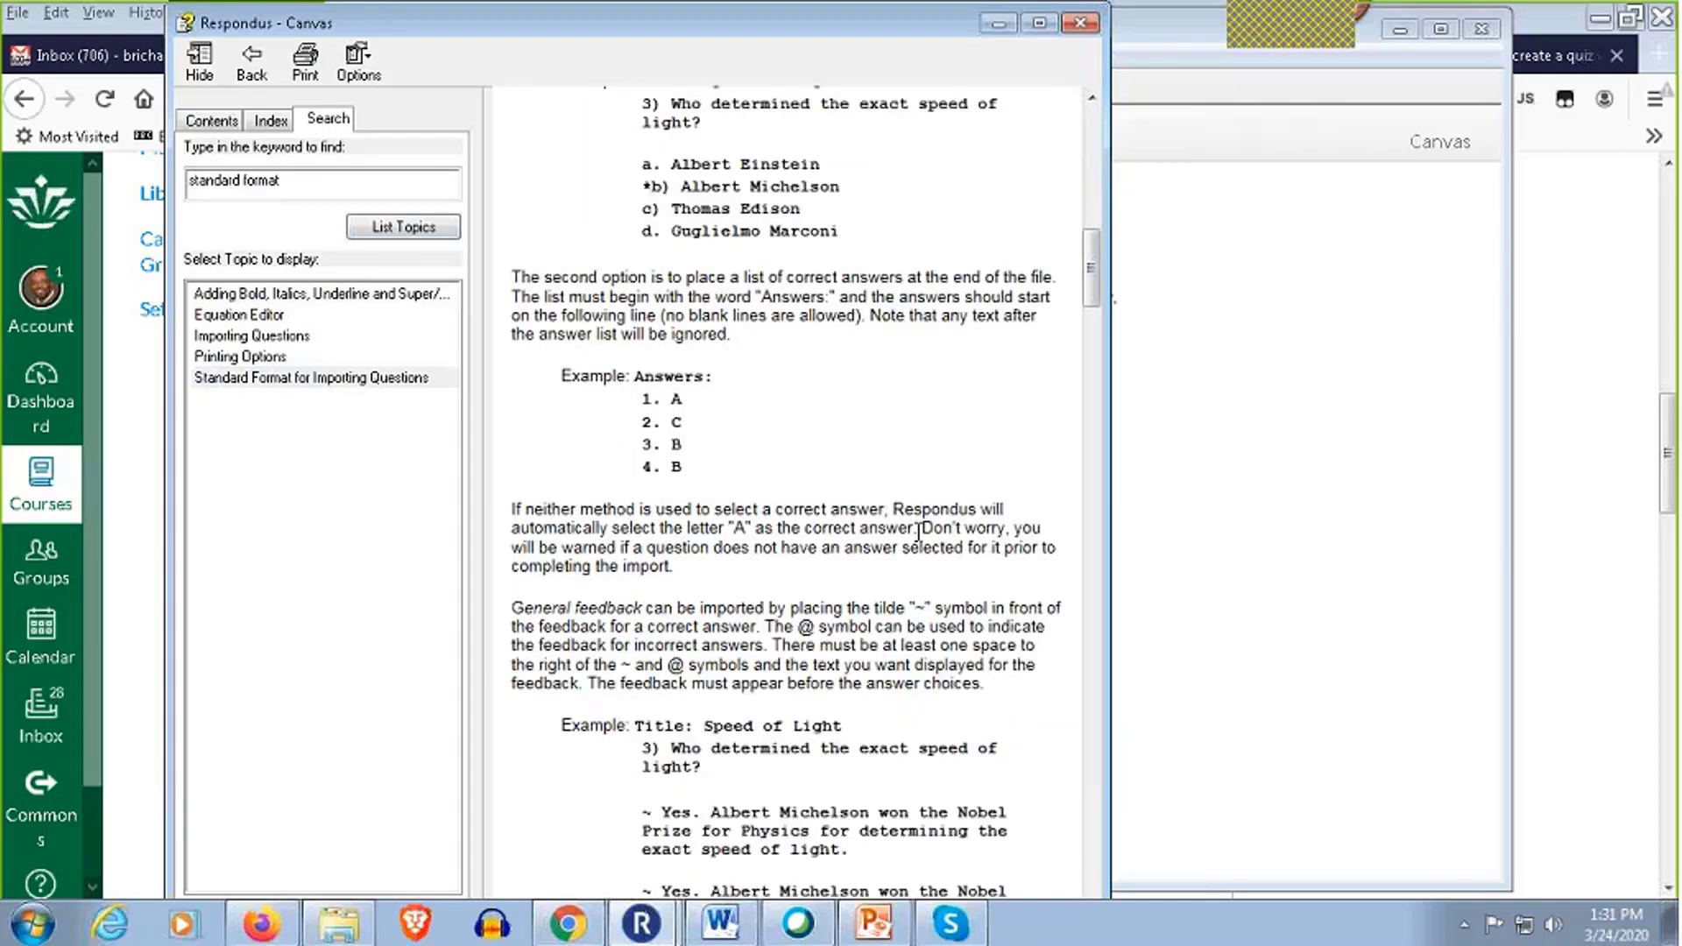
pyautogui.scroll(-8, 918, 543)
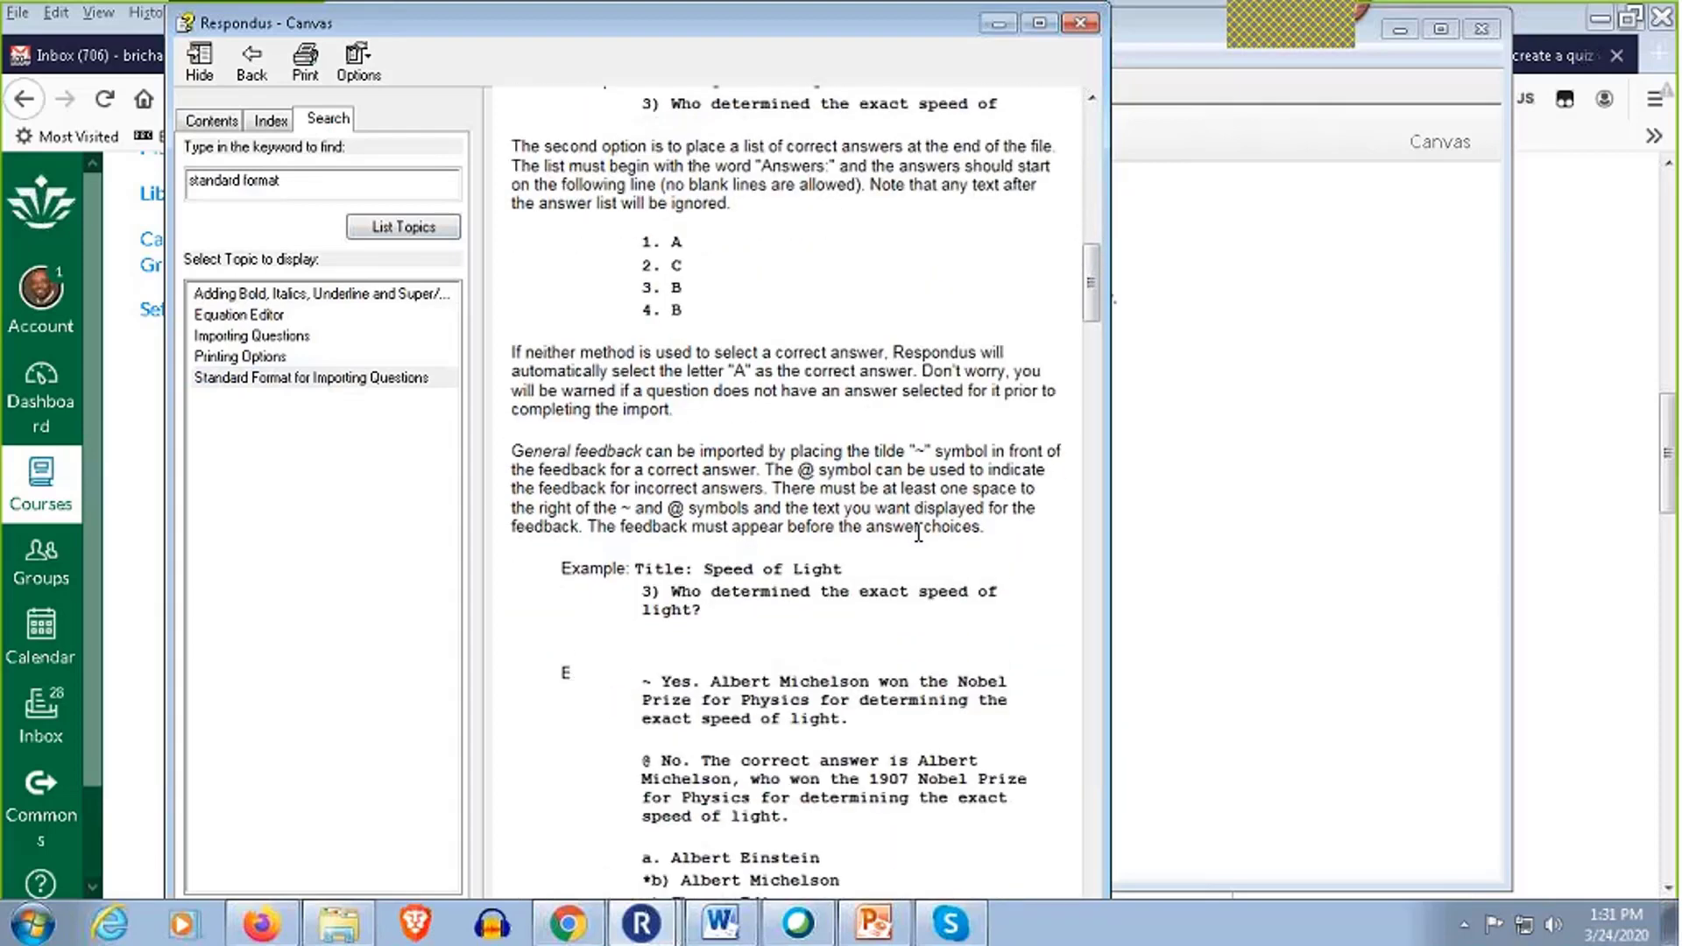
pyautogui.scroll(-6, 847, 568)
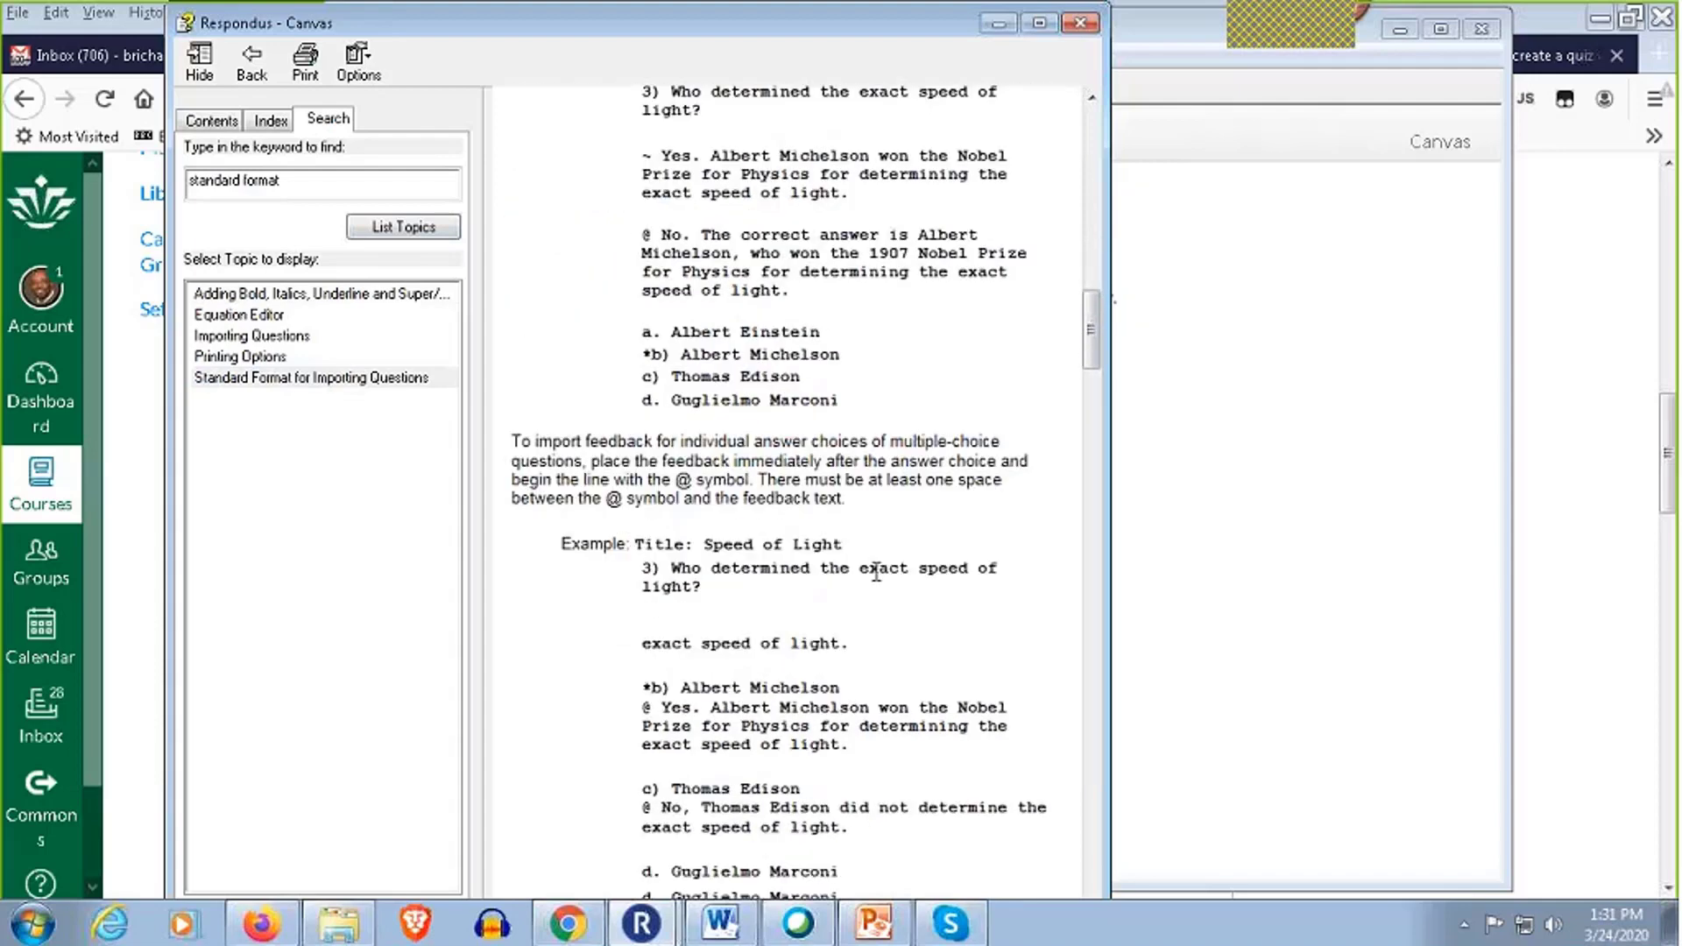
pyautogui.scroll(-9, 879, 581)
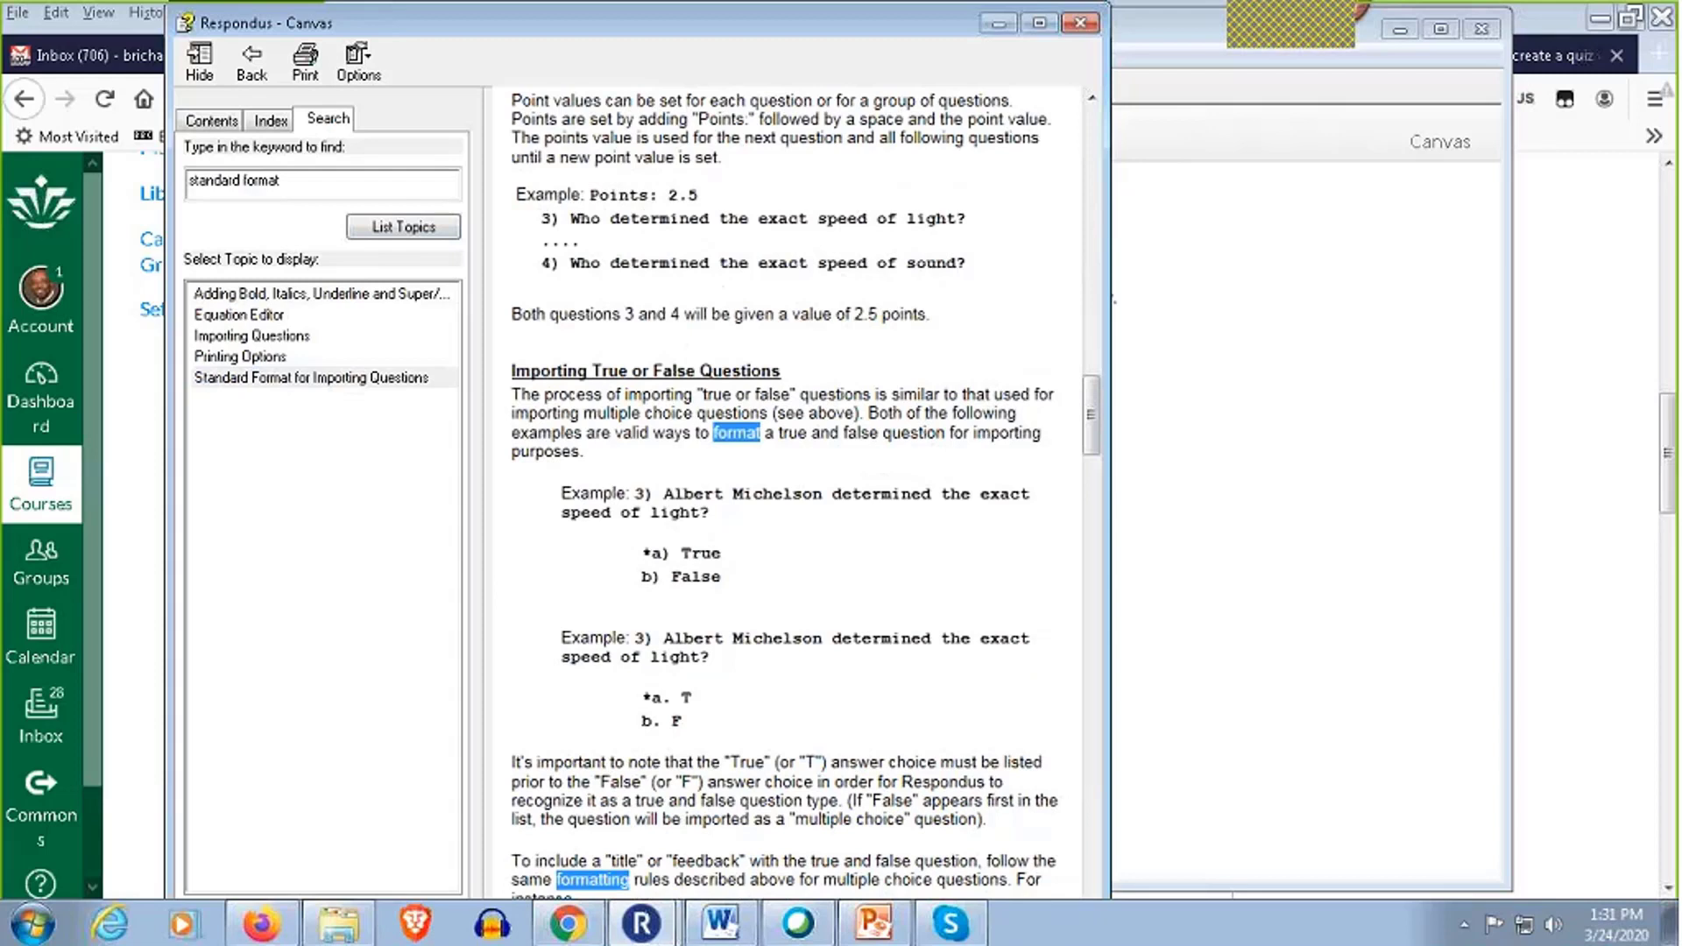
pyautogui.scroll(-3, 648, 421)
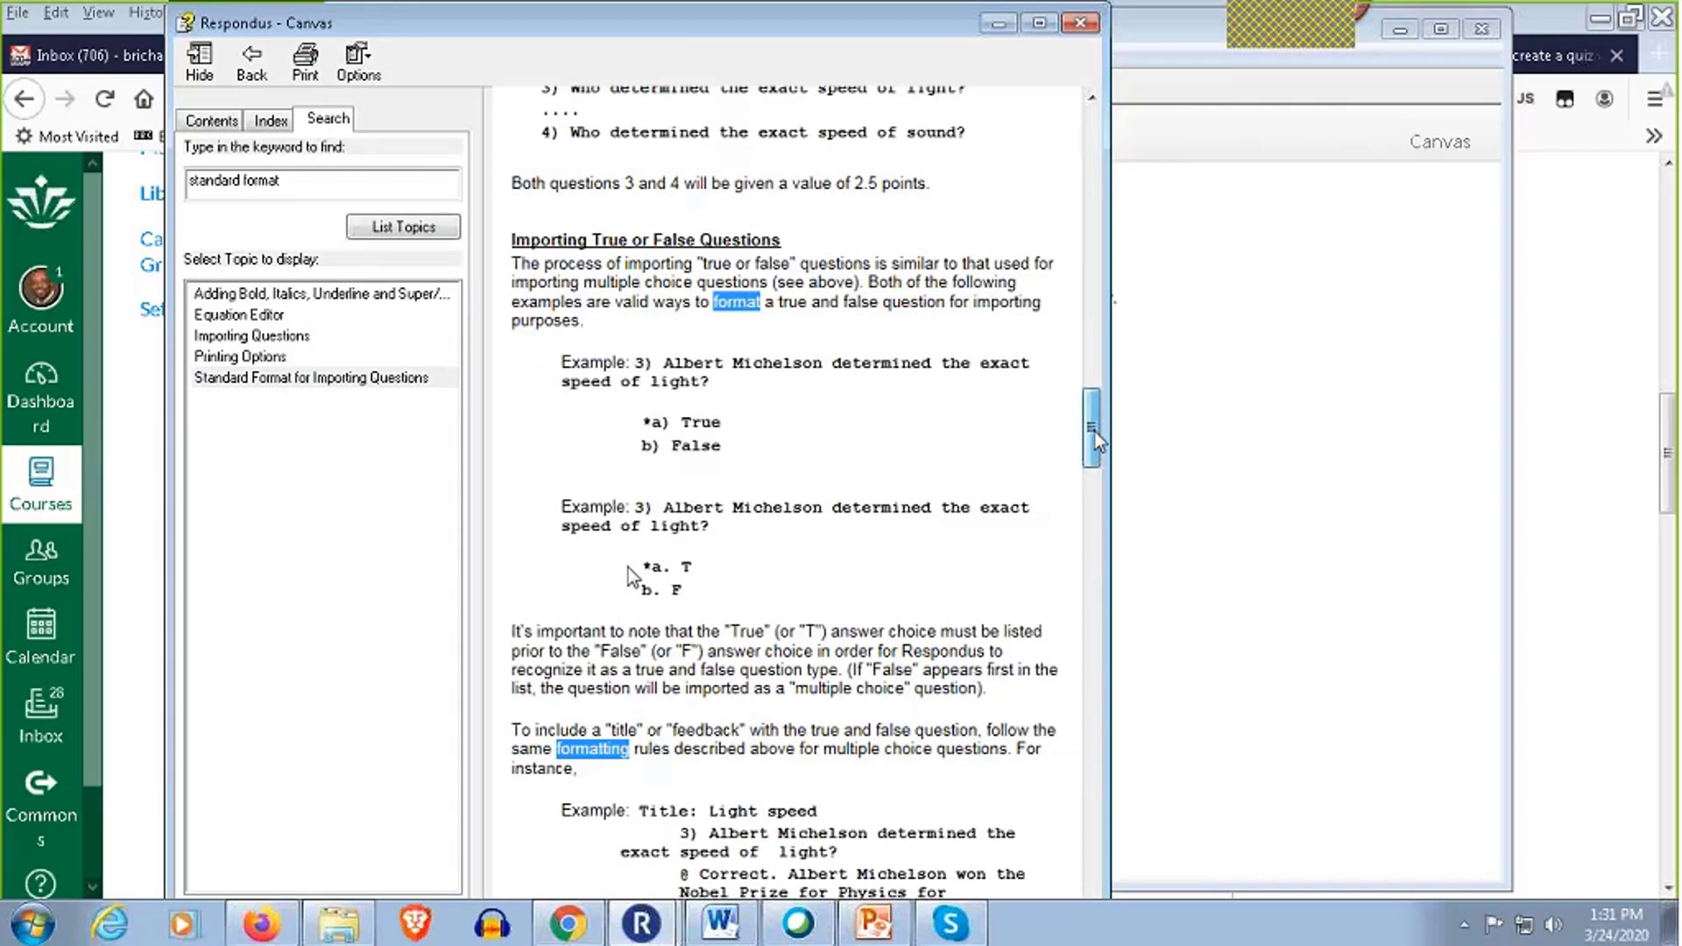
# Step: Review the multiple-response Answers: example (B D, B,D), then close Help
pyautogui.scroll(-6, 1095, 433)
pyautogui.scroll(-15, 1065, 631)
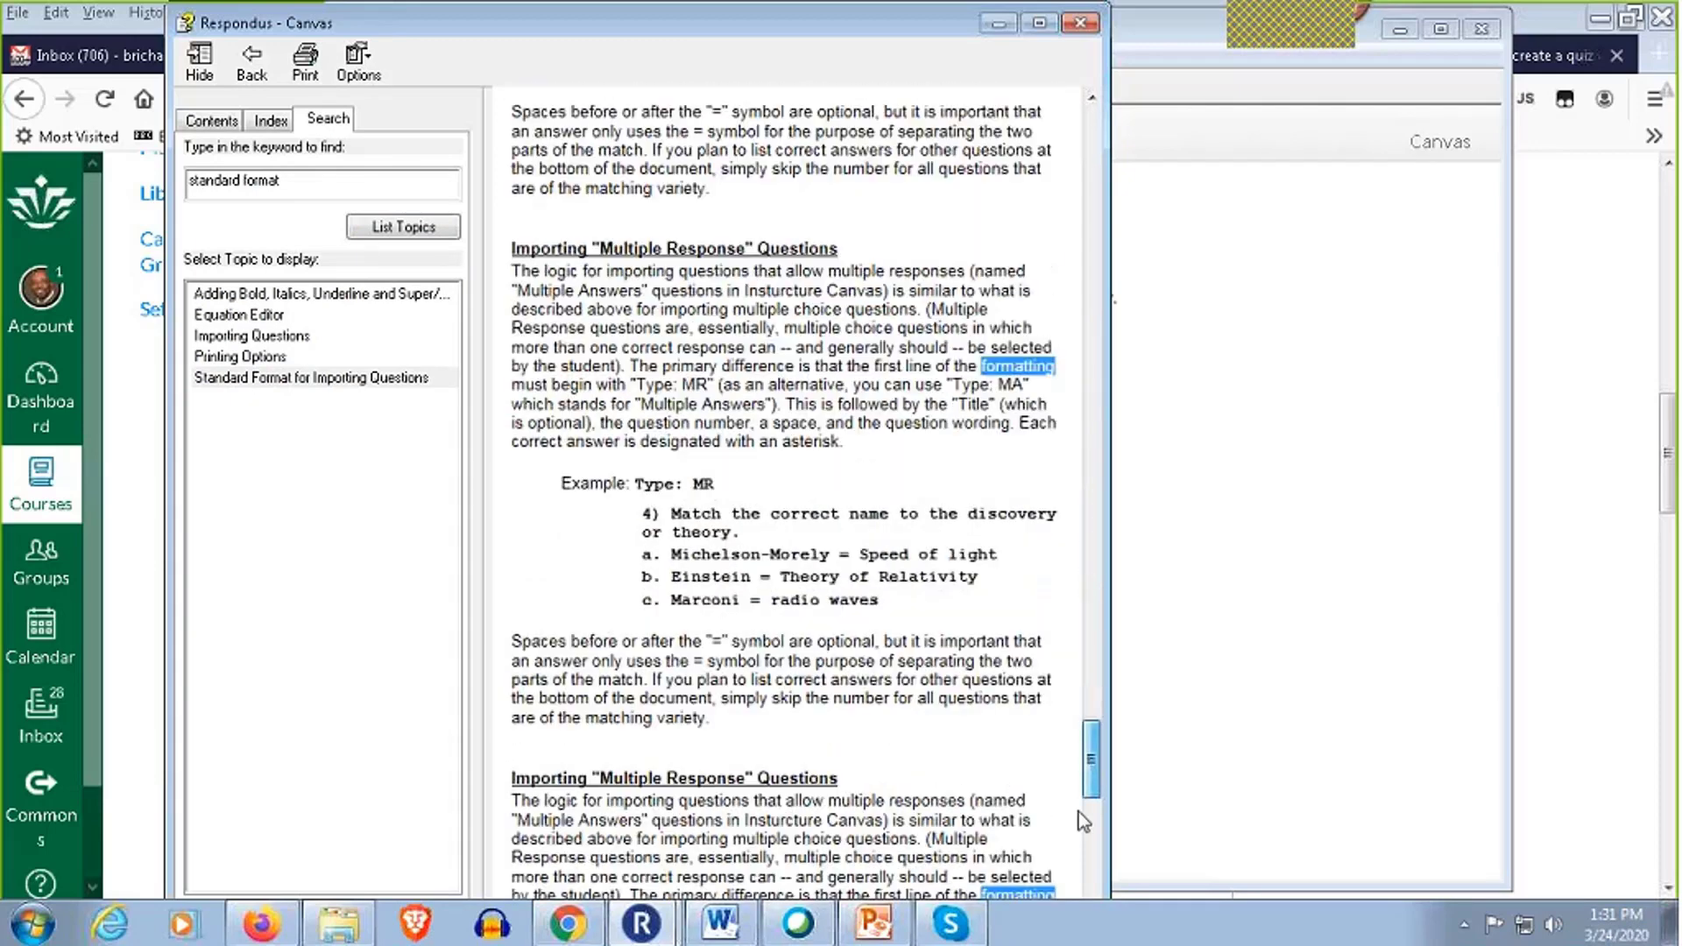
pyautogui.scroll(-3, 1086, 835)
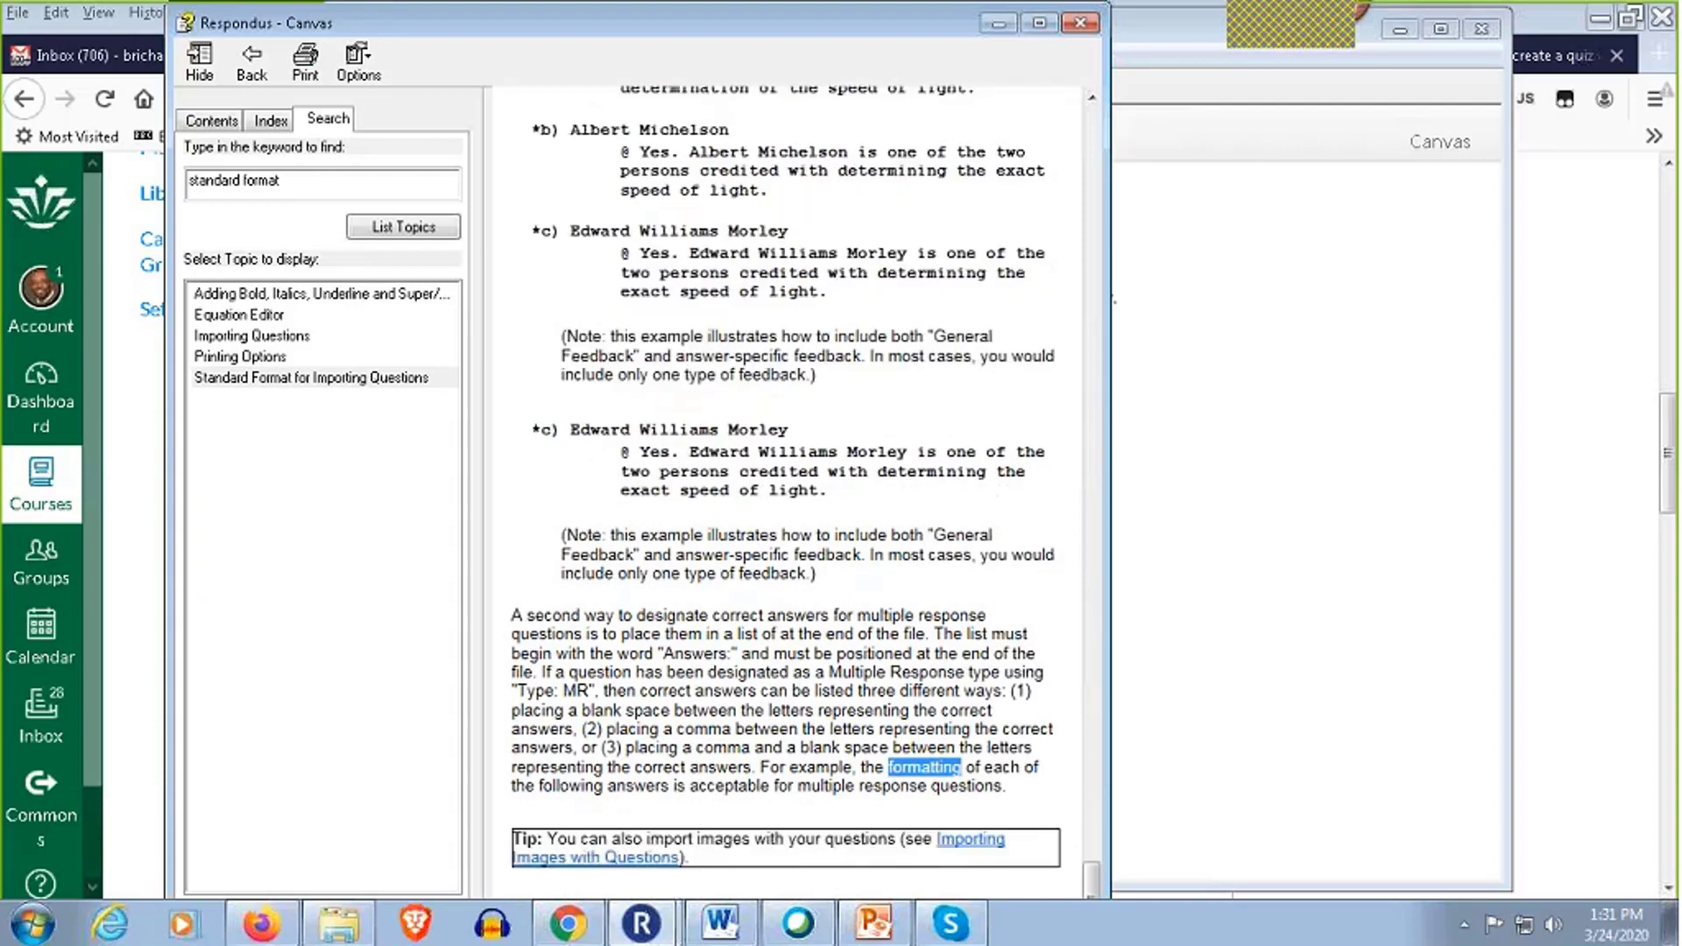
pyautogui.moveTo(634, 630); pyautogui.dragTo(713, 633)
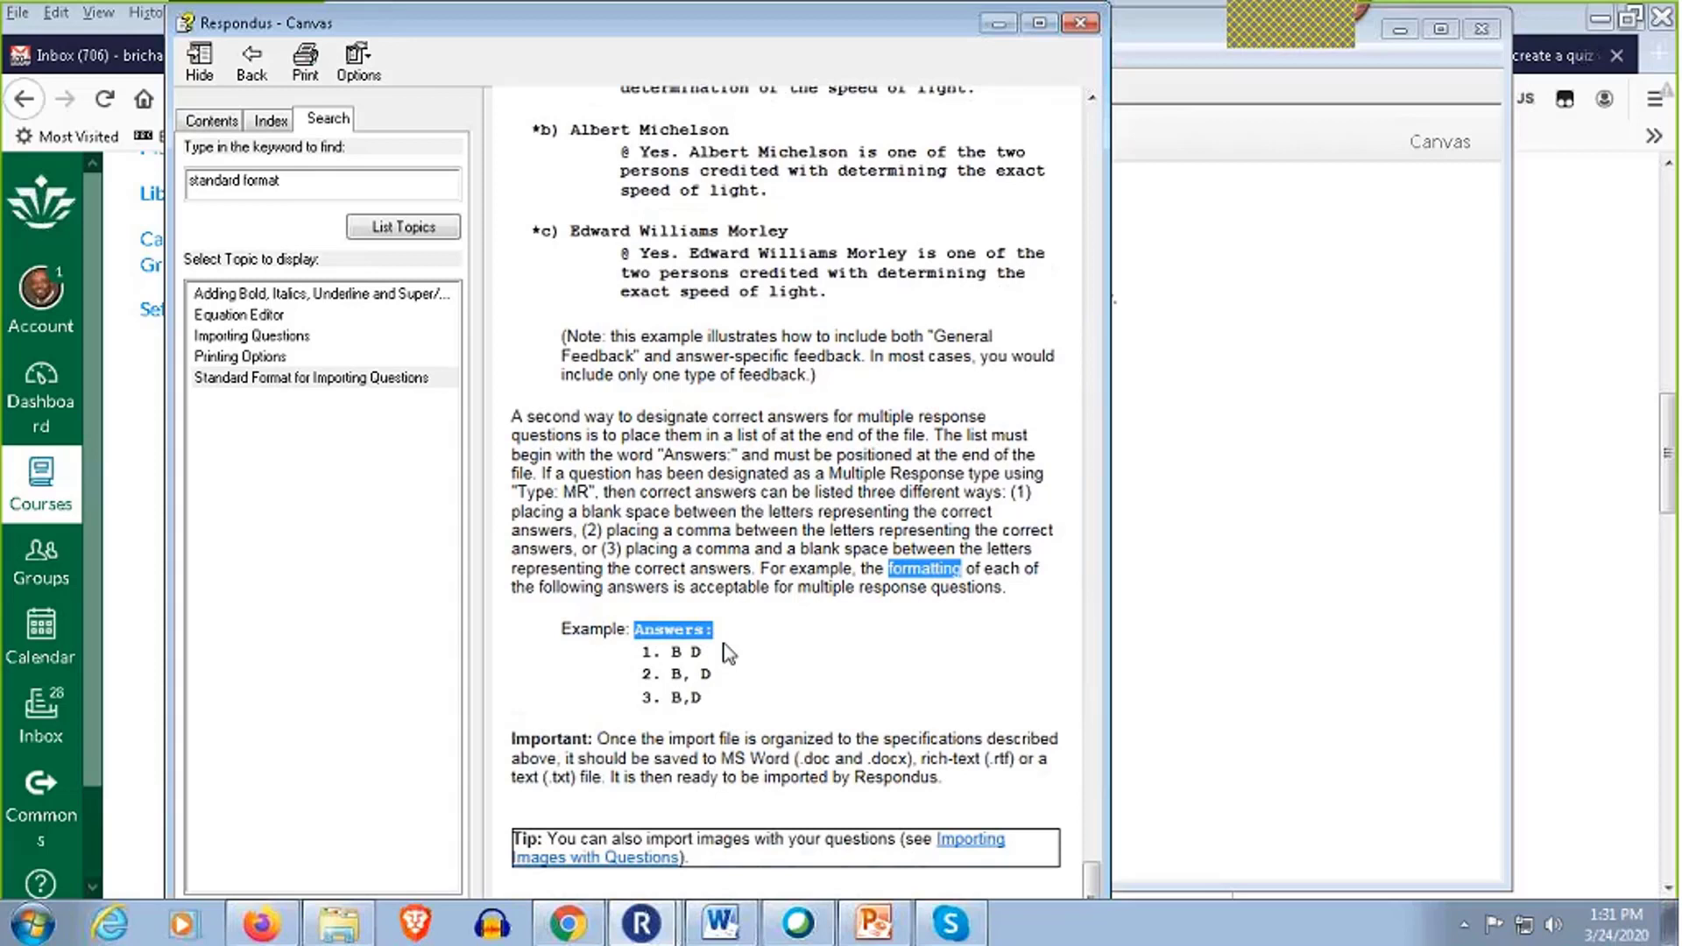
pyautogui.click(705, 662)
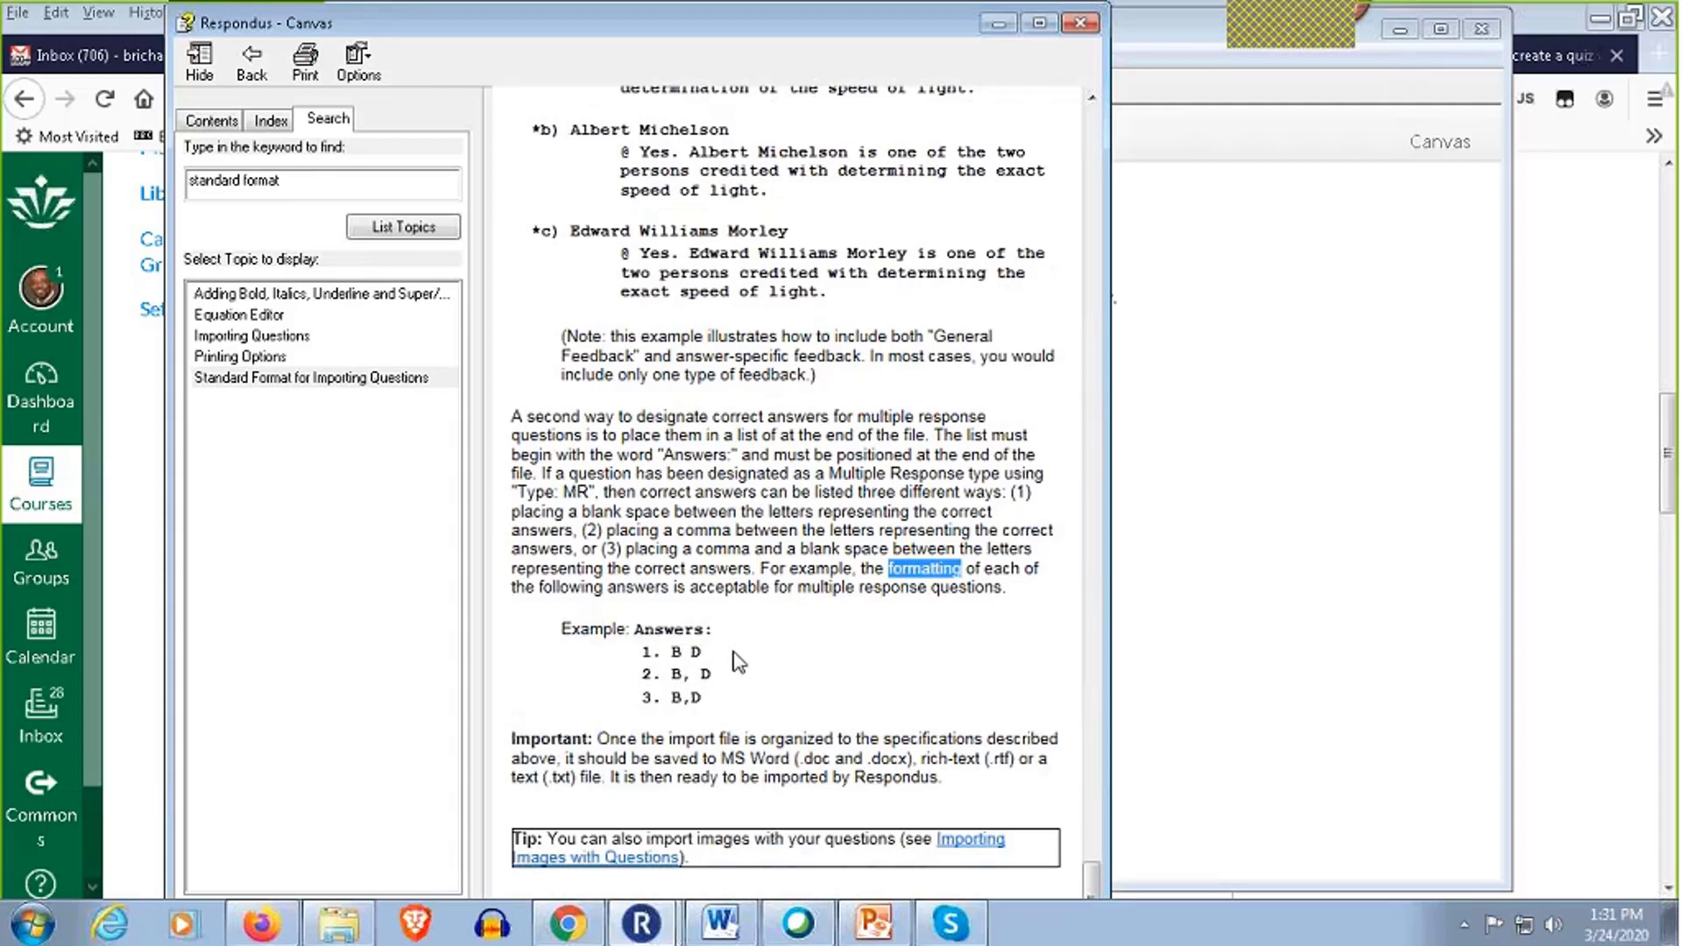
pyautogui.click(1086, 21)
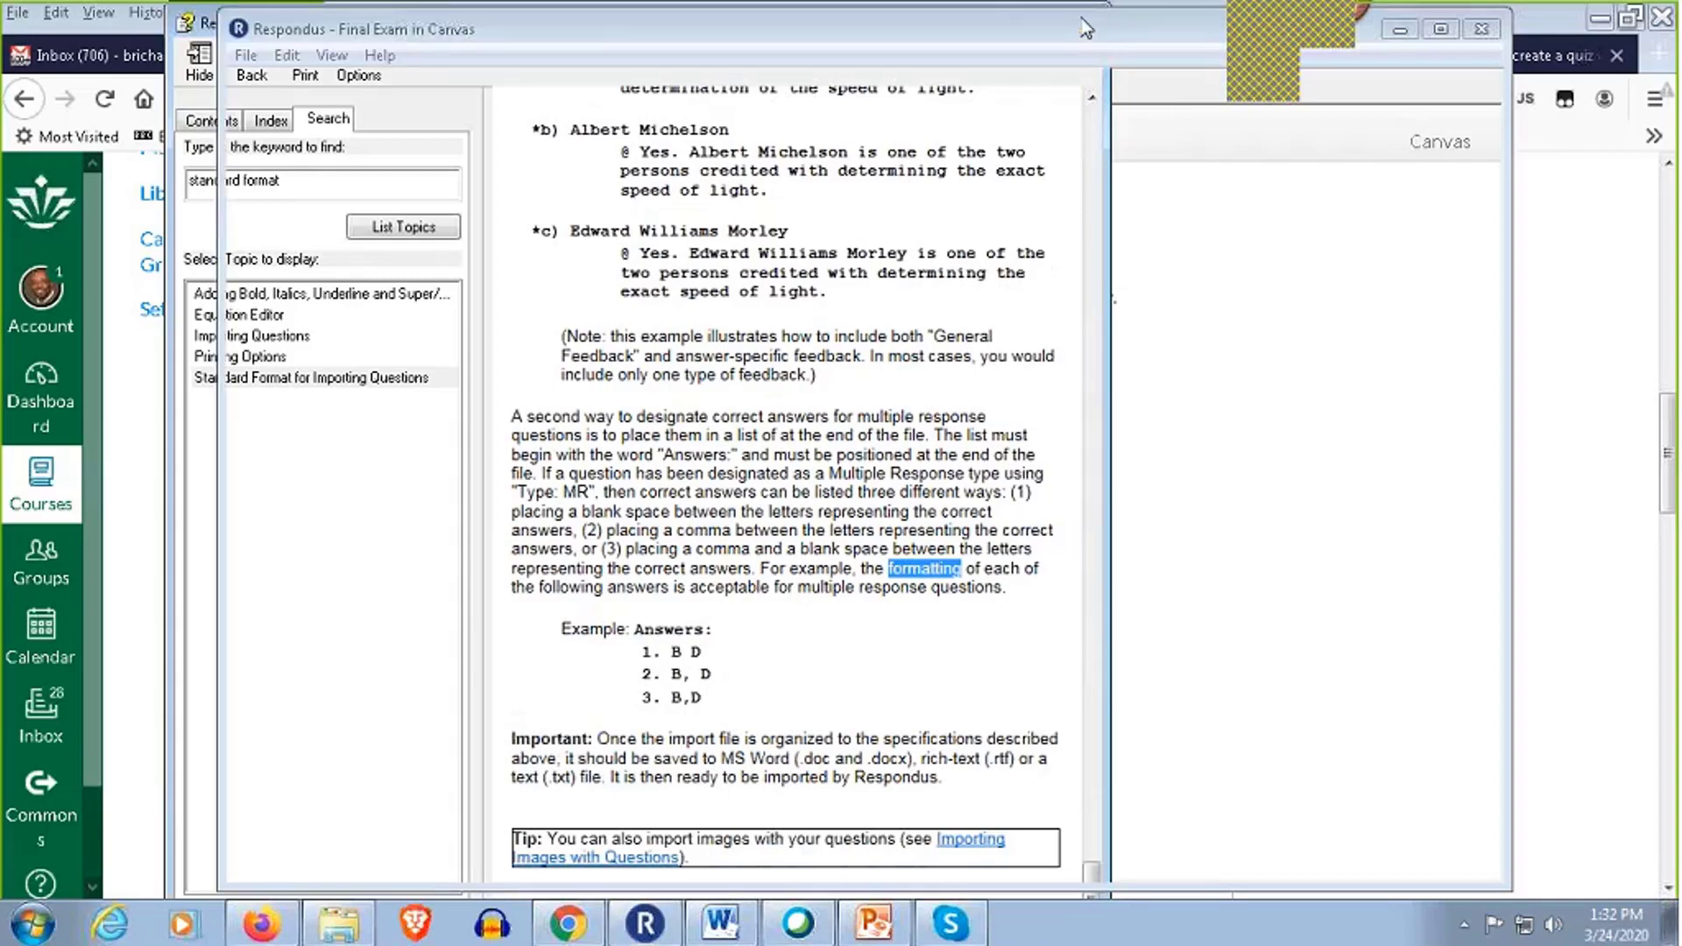
# Step: Minimize Respondus to get back to the Canvas quiz editor
pyautogui.click(380, 55)
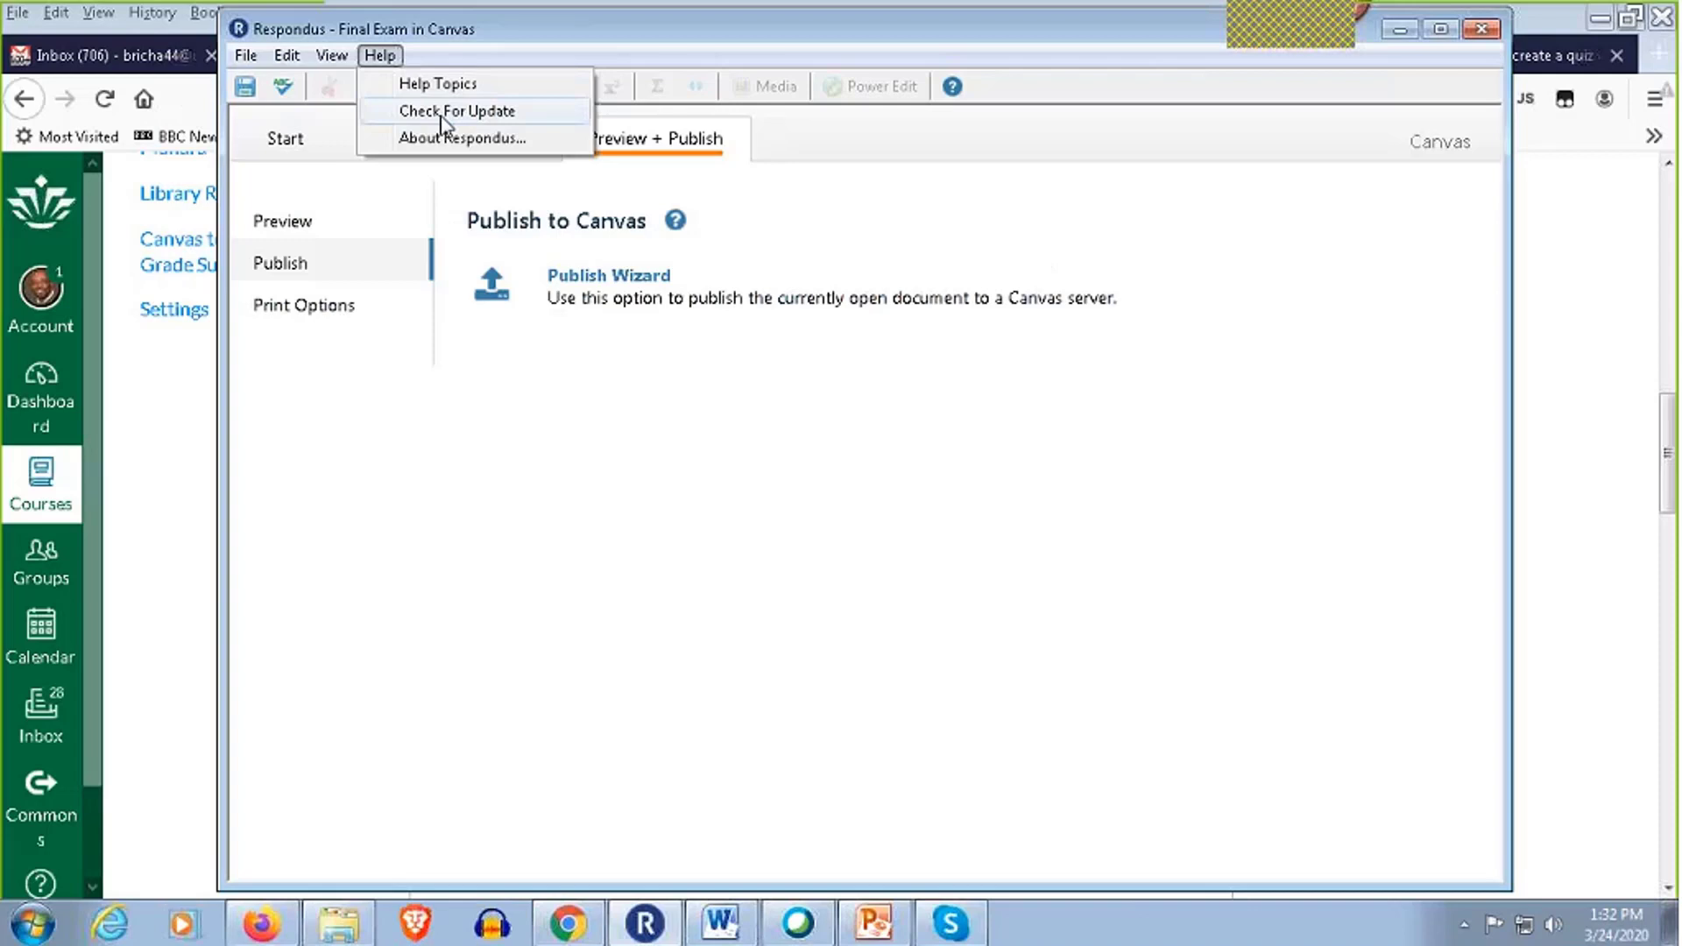
pyautogui.click(1399, 29)
pyautogui.scroll(-5, 803, 608)
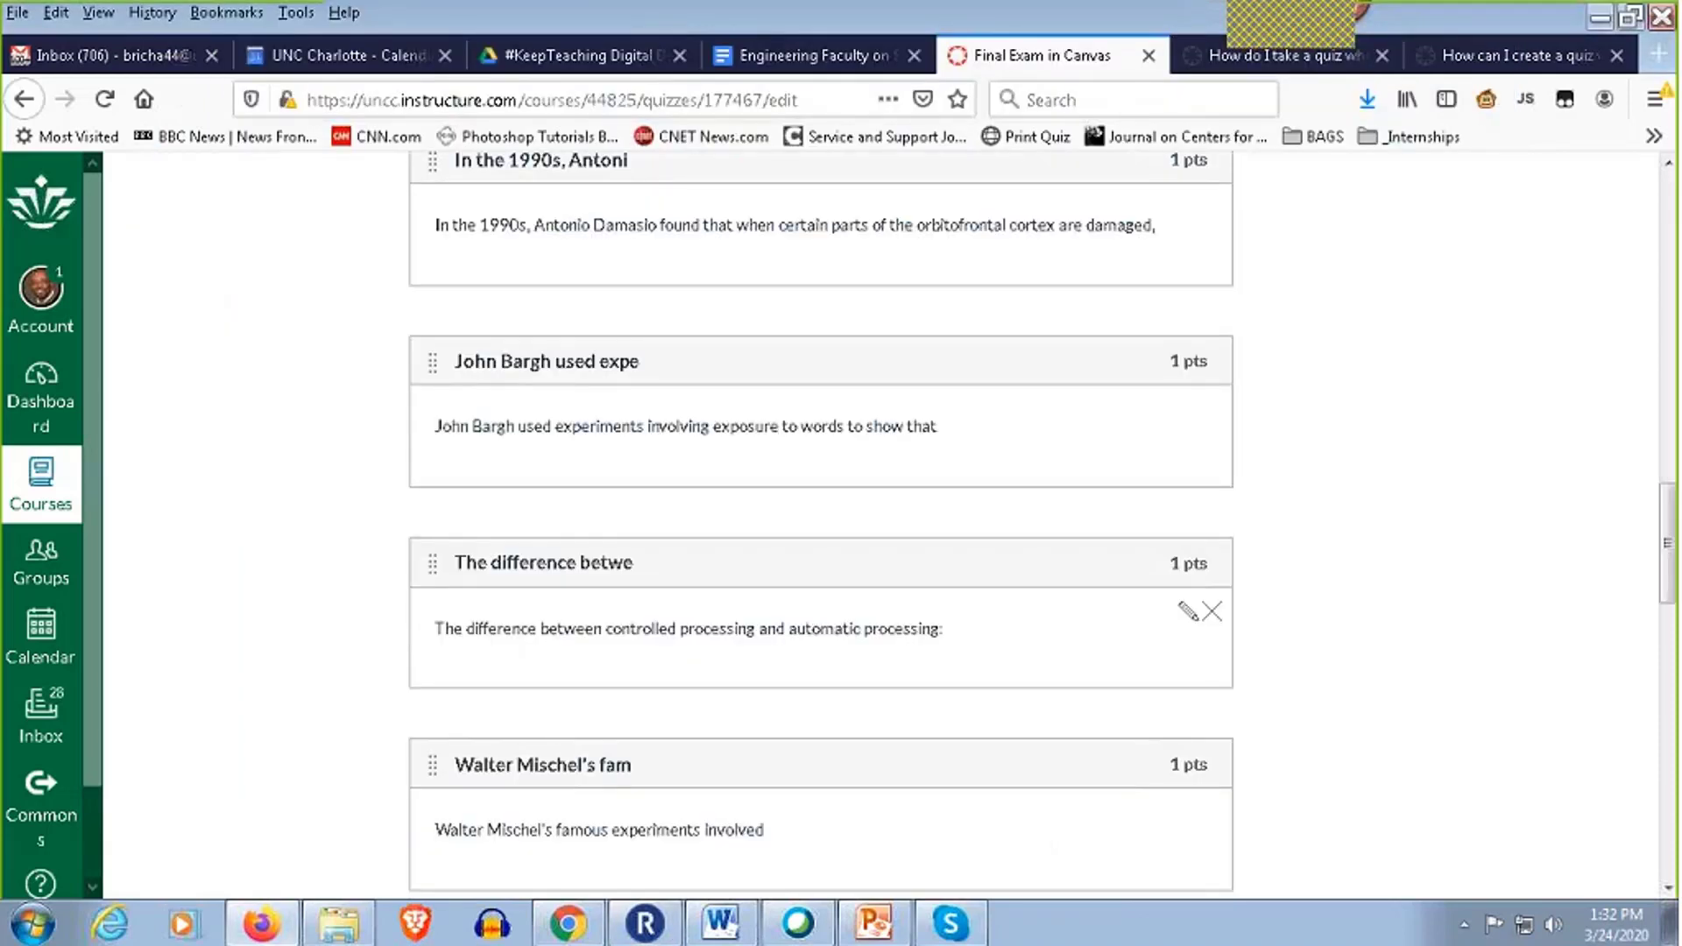
pyautogui.scroll(-8, 1330, 657)
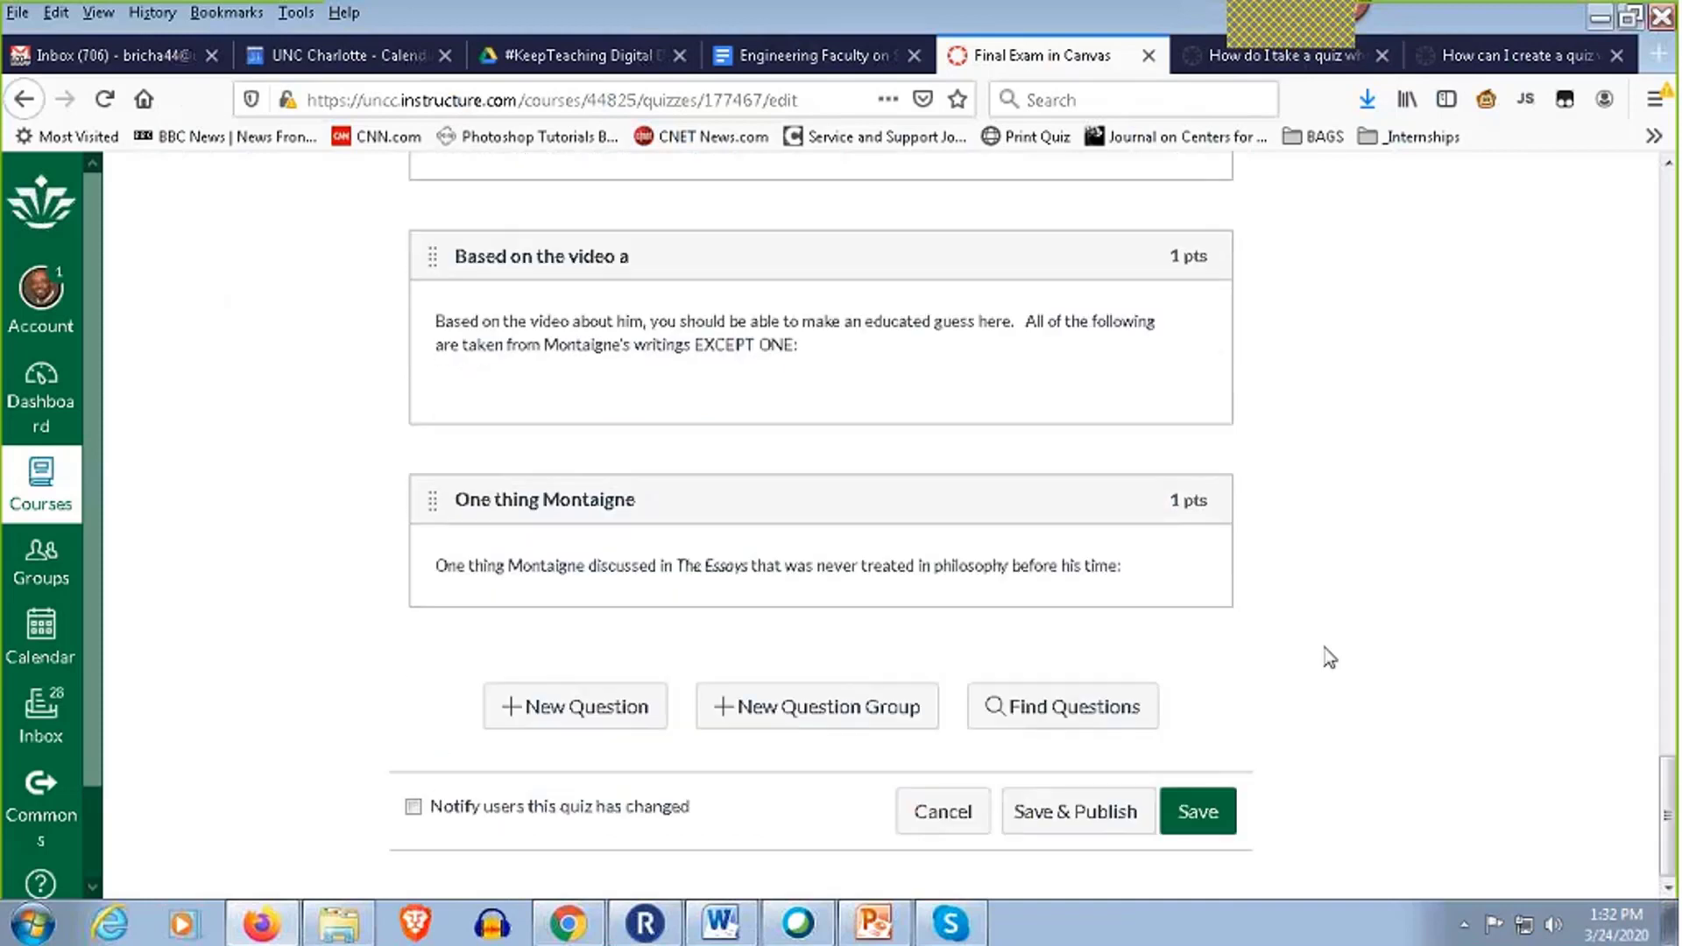
pyautogui.scroll(4, 1170, 657)
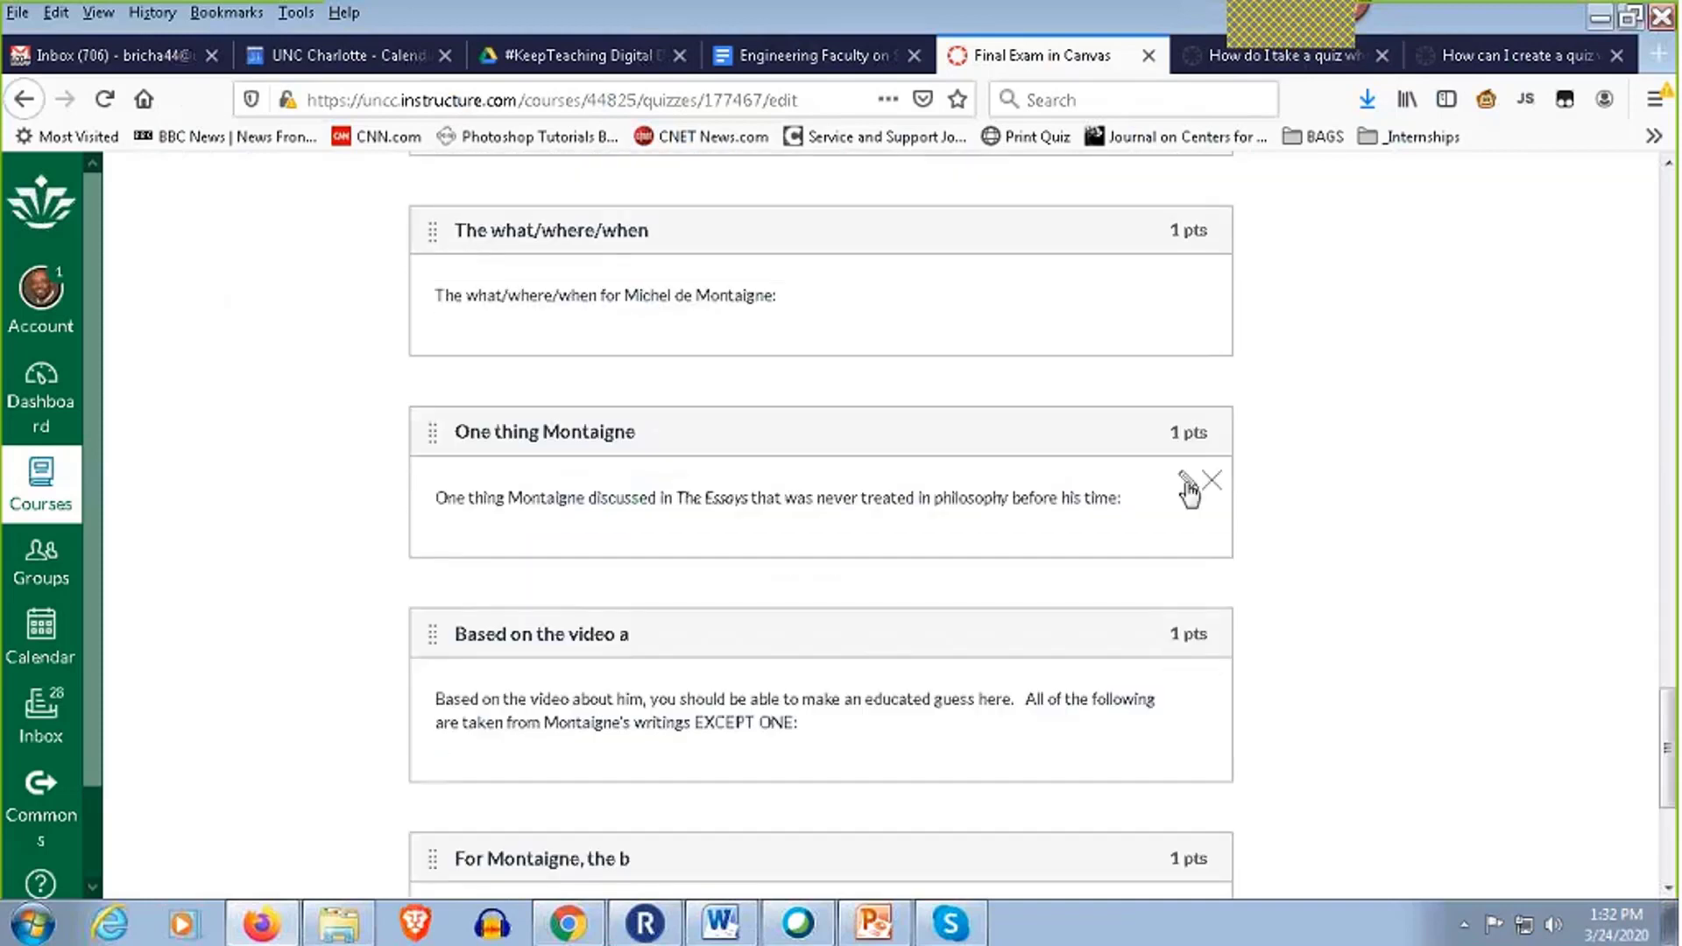
# Step: Update the One thing Montaigne question, then Save & Publish the Final Exam
pyautogui.click(1188, 480)
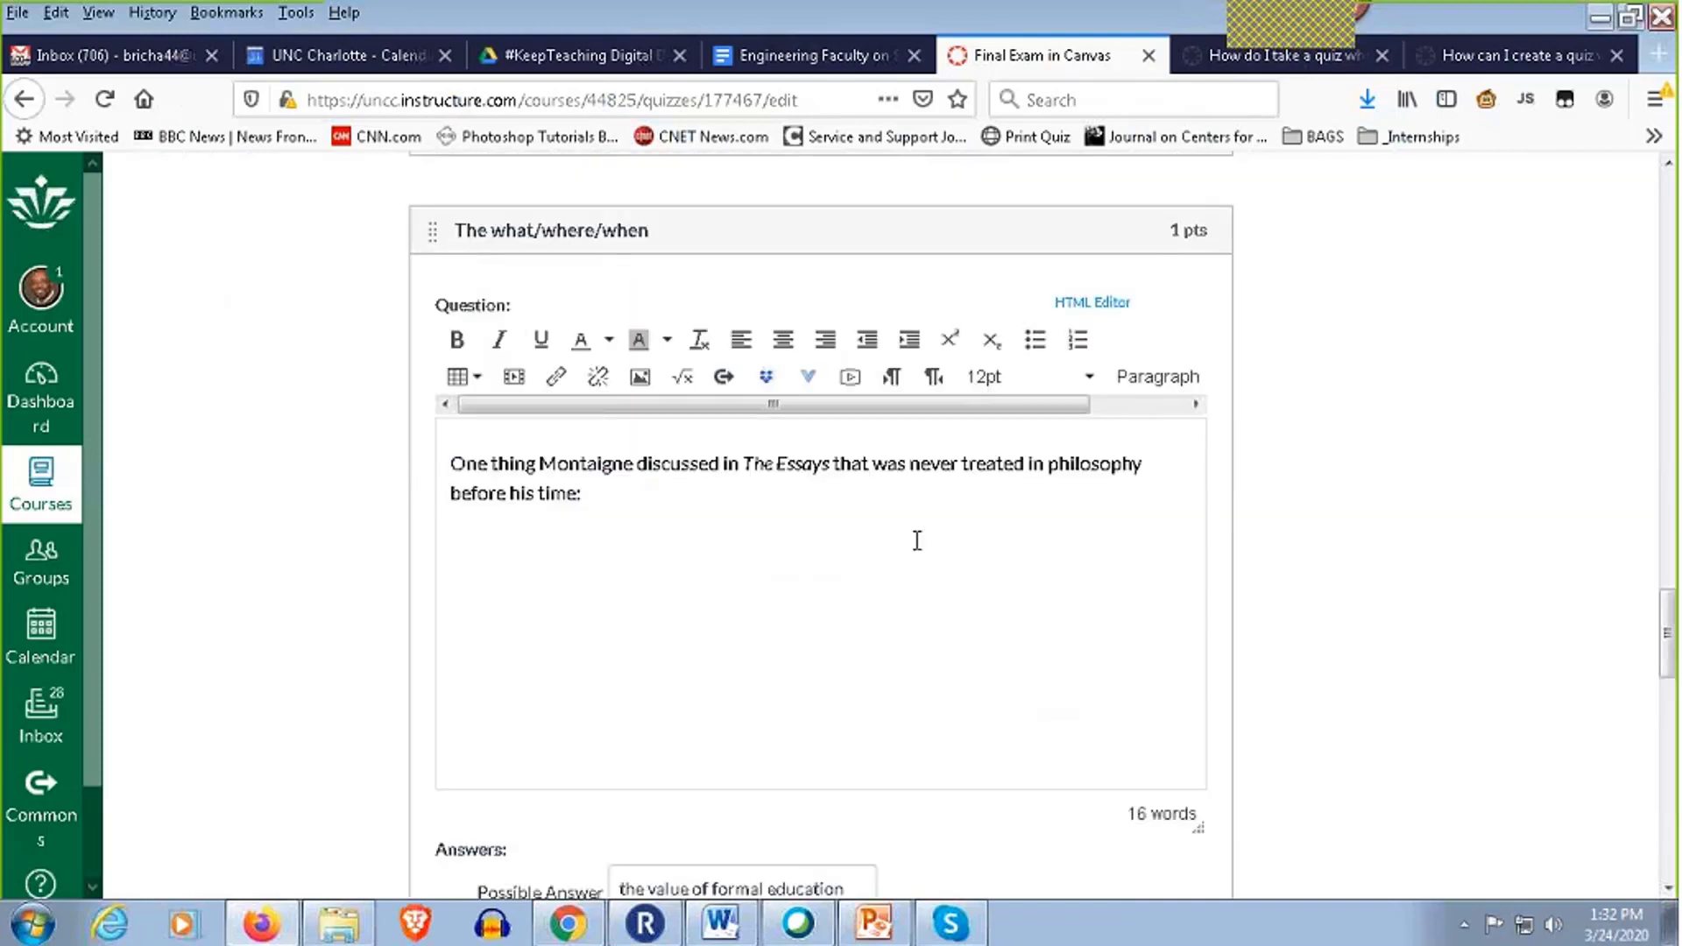
pyautogui.click(608, 523)
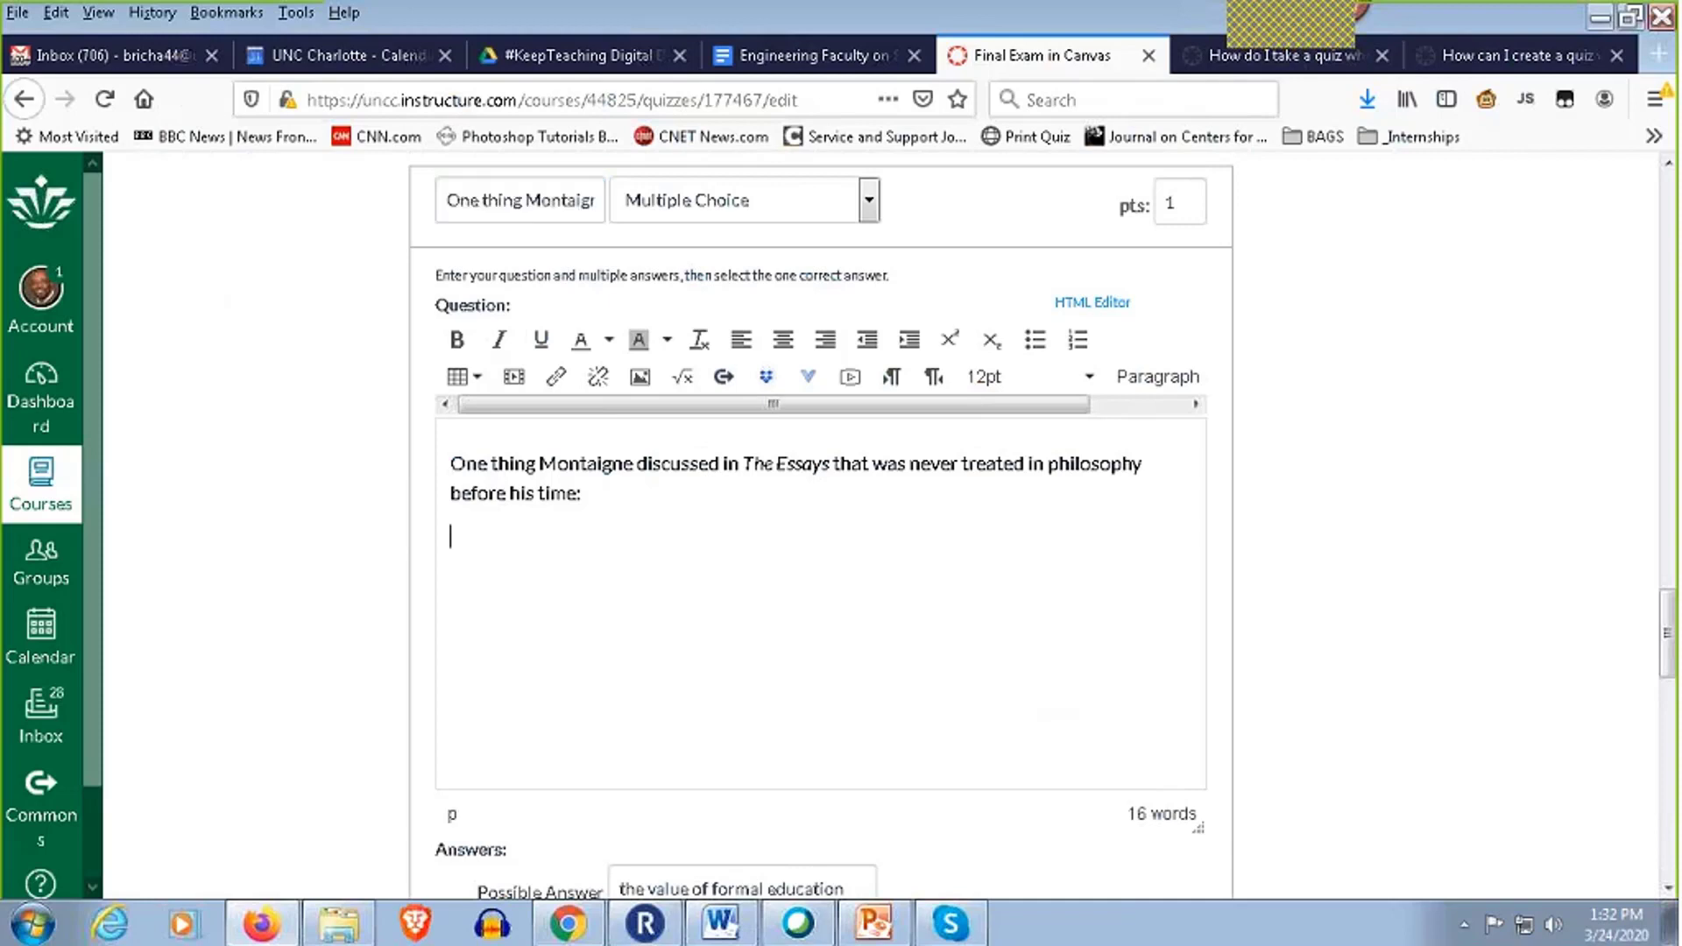
pyautogui.scroll(-14, 1286, 661)
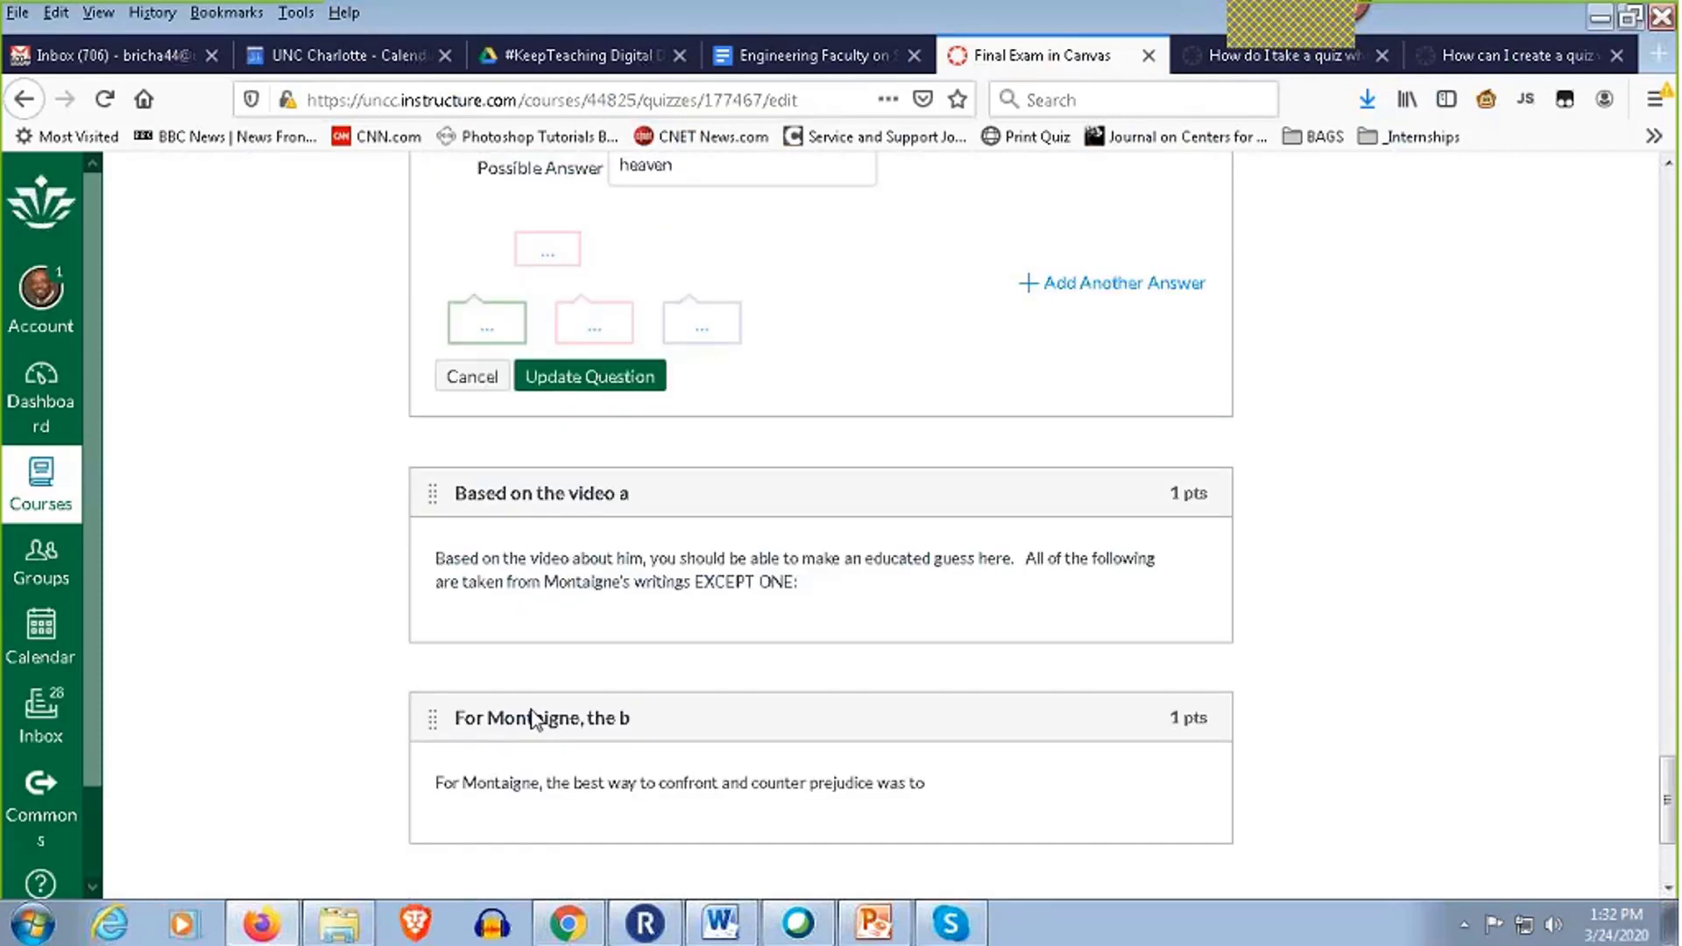
pyautogui.click(564, 377)
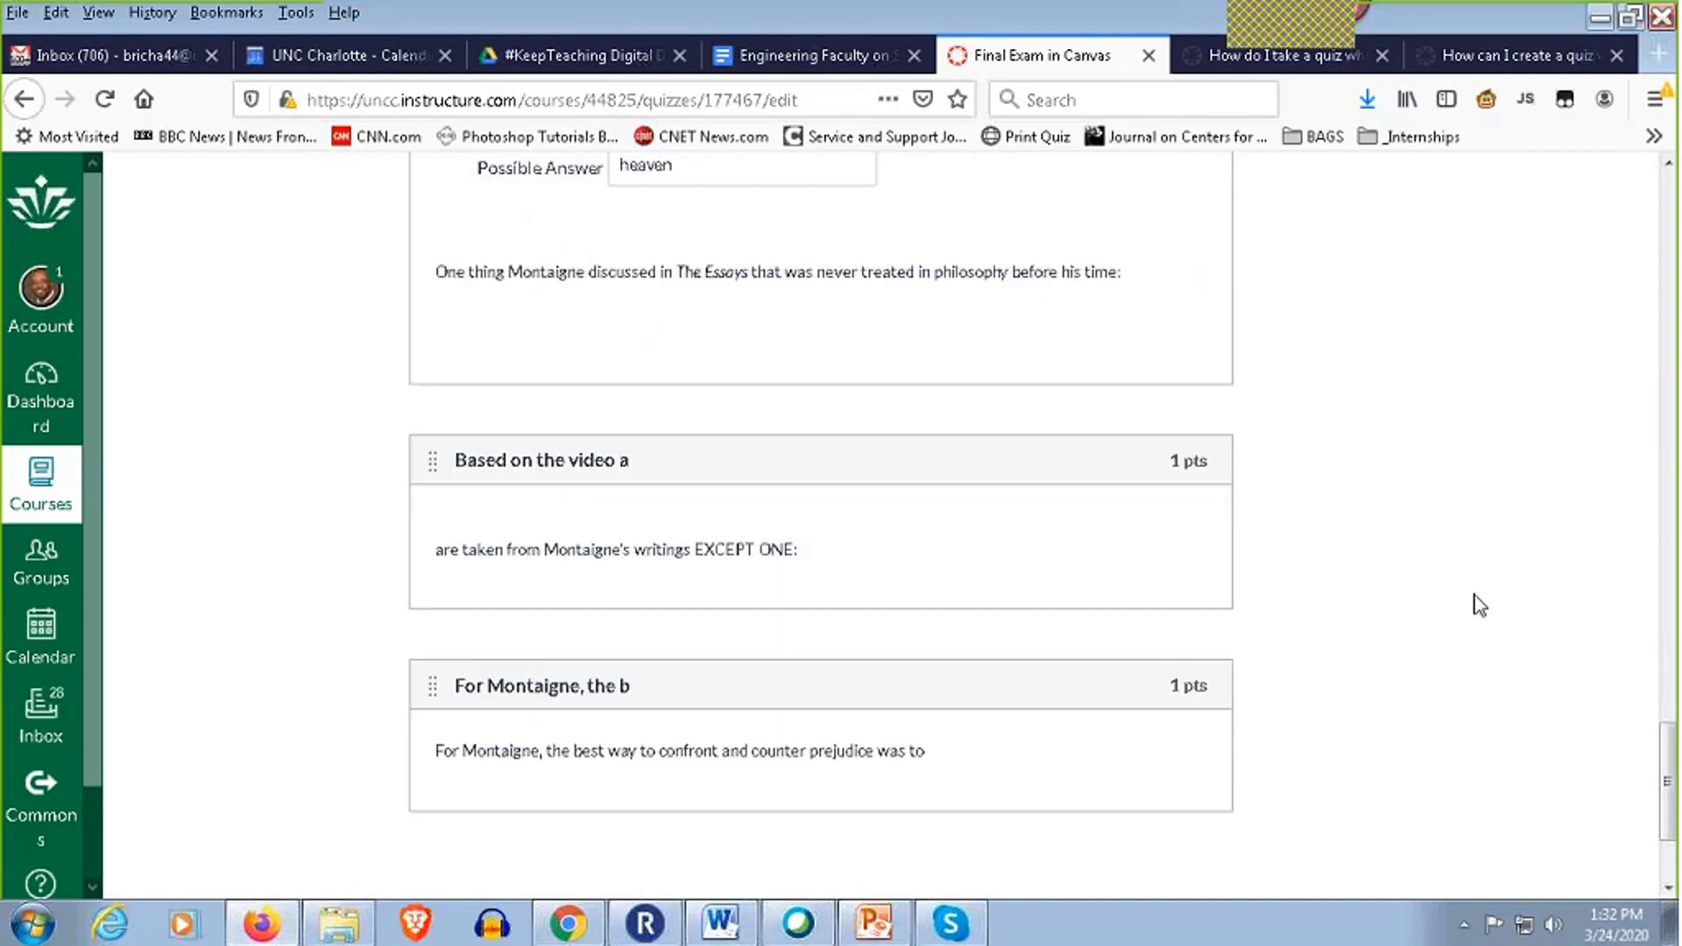
pyautogui.scroll(-3, 1526, 676)
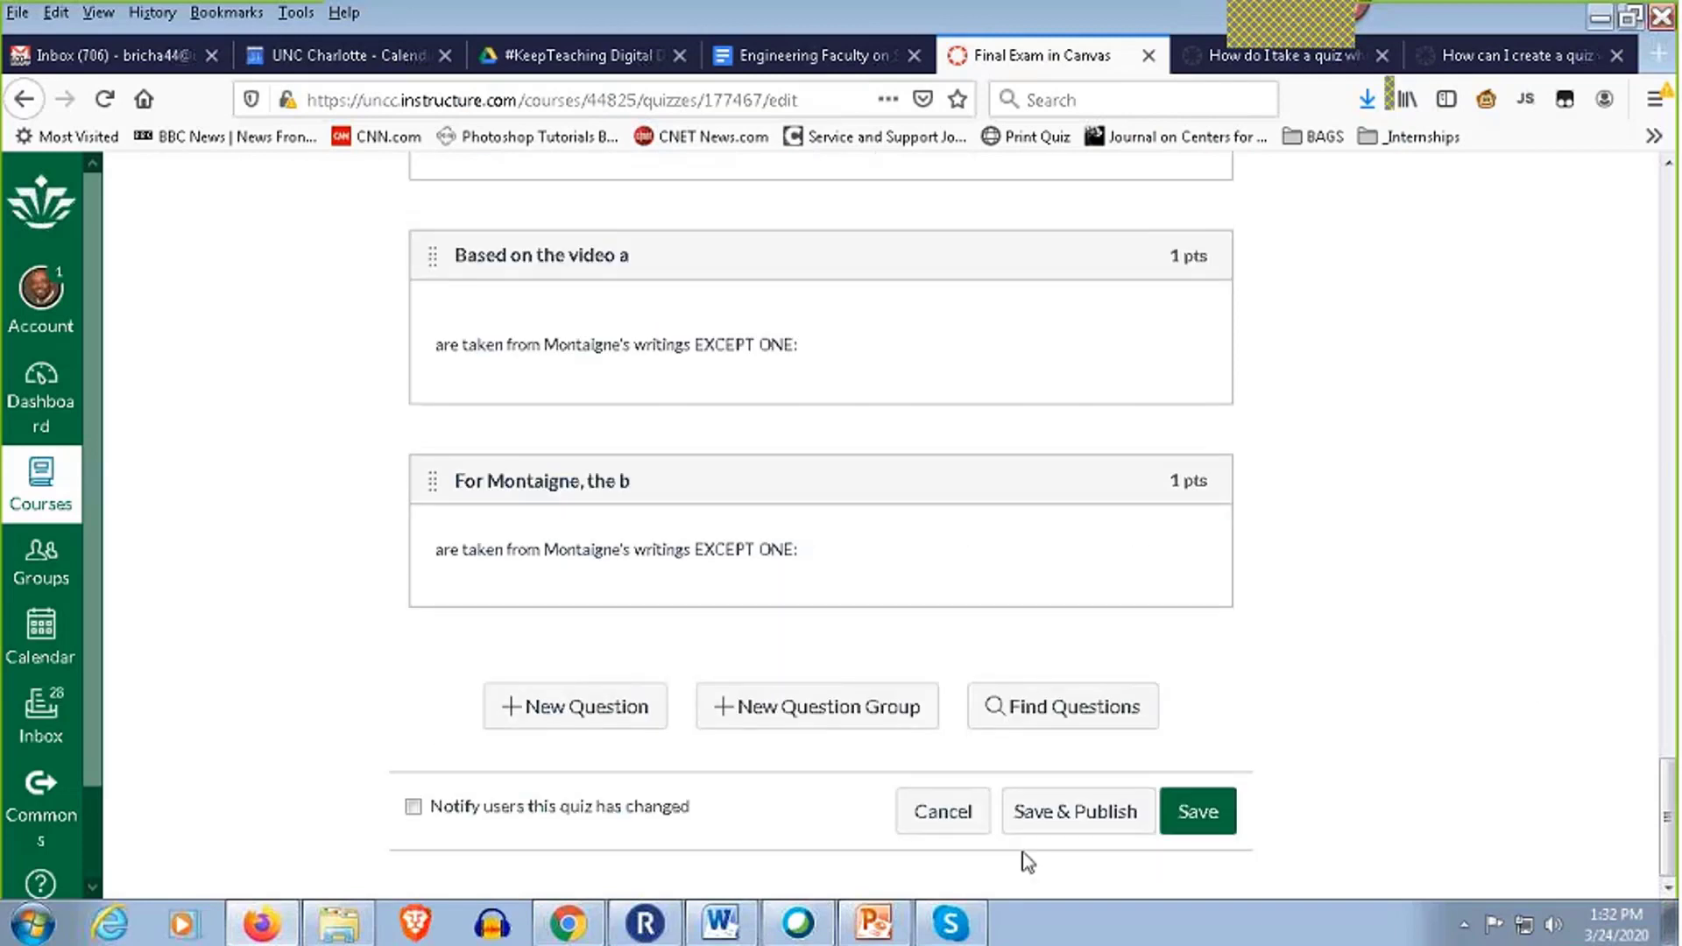
pyautogui.click(1075, 813)
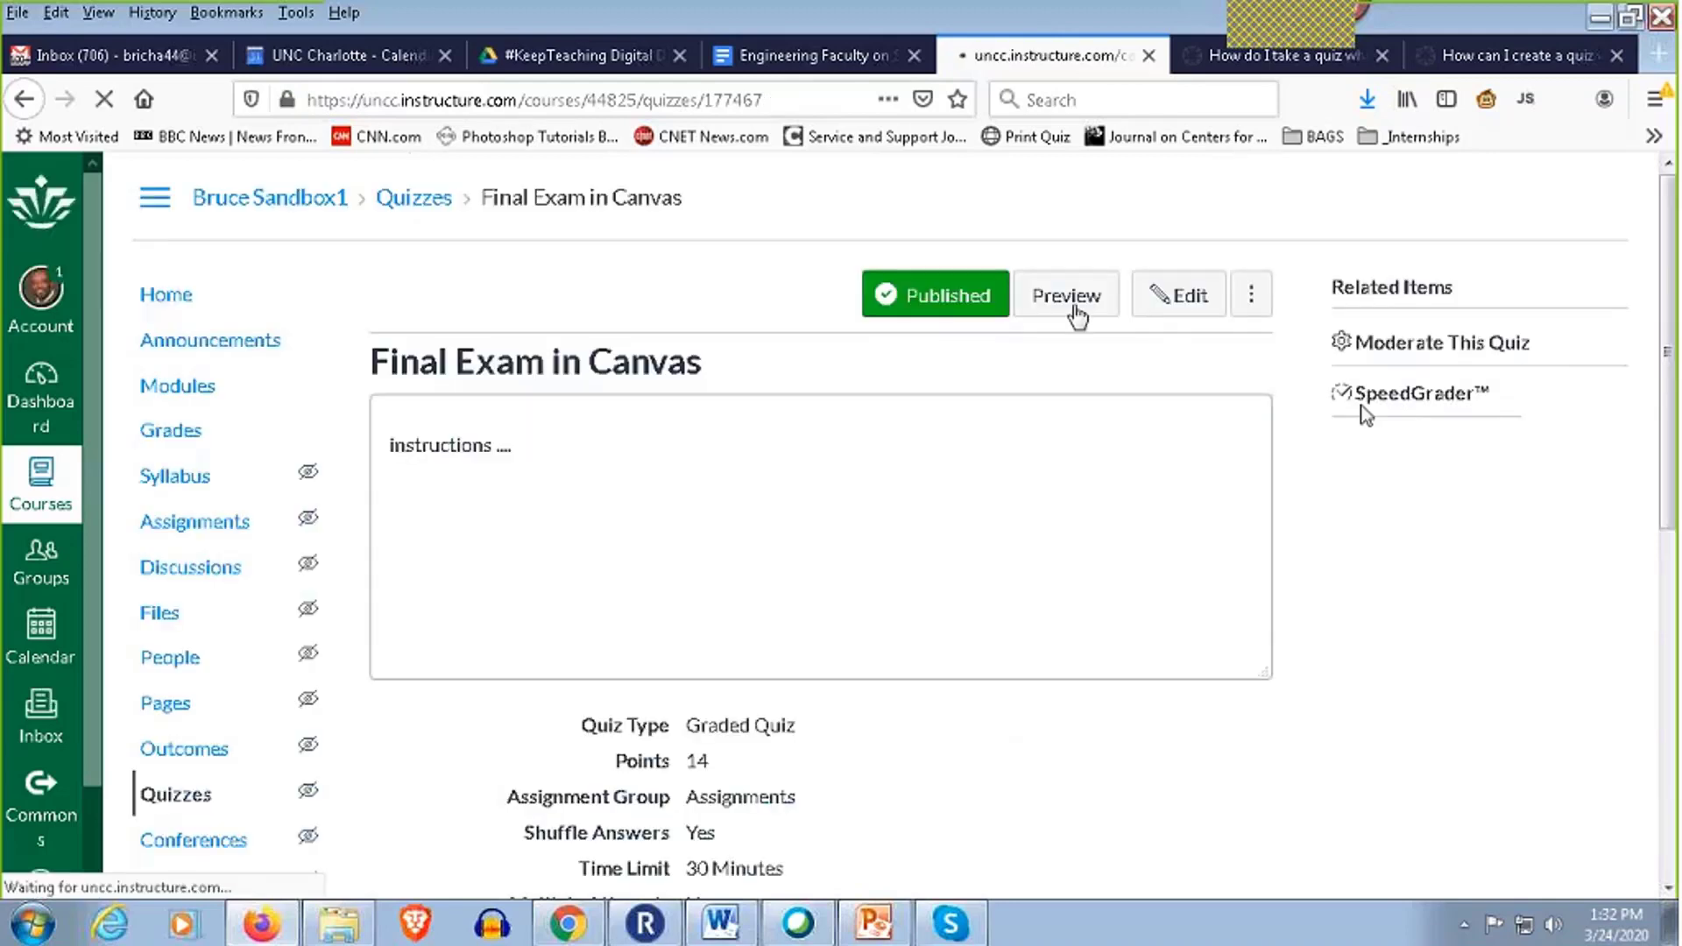
# Step: Preview the quiz as a student through Questions 3 and 4, then resize the browser
pyautogui.click(1074, 302)
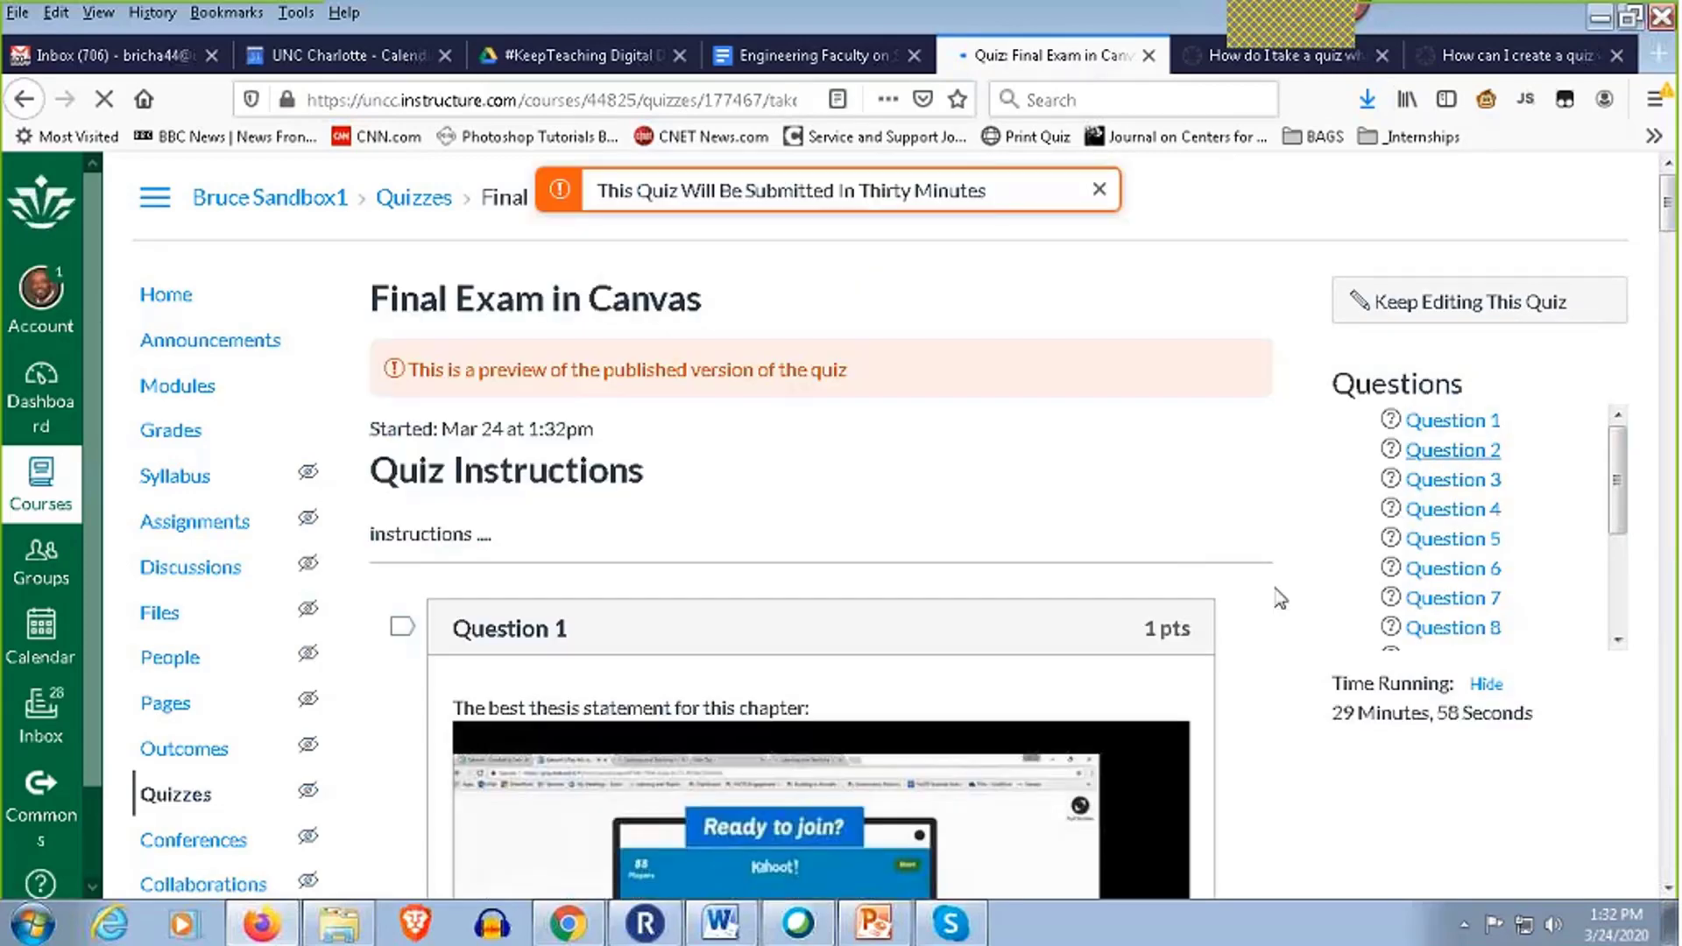
pyautogui.scroll(-15, 1284, 609)
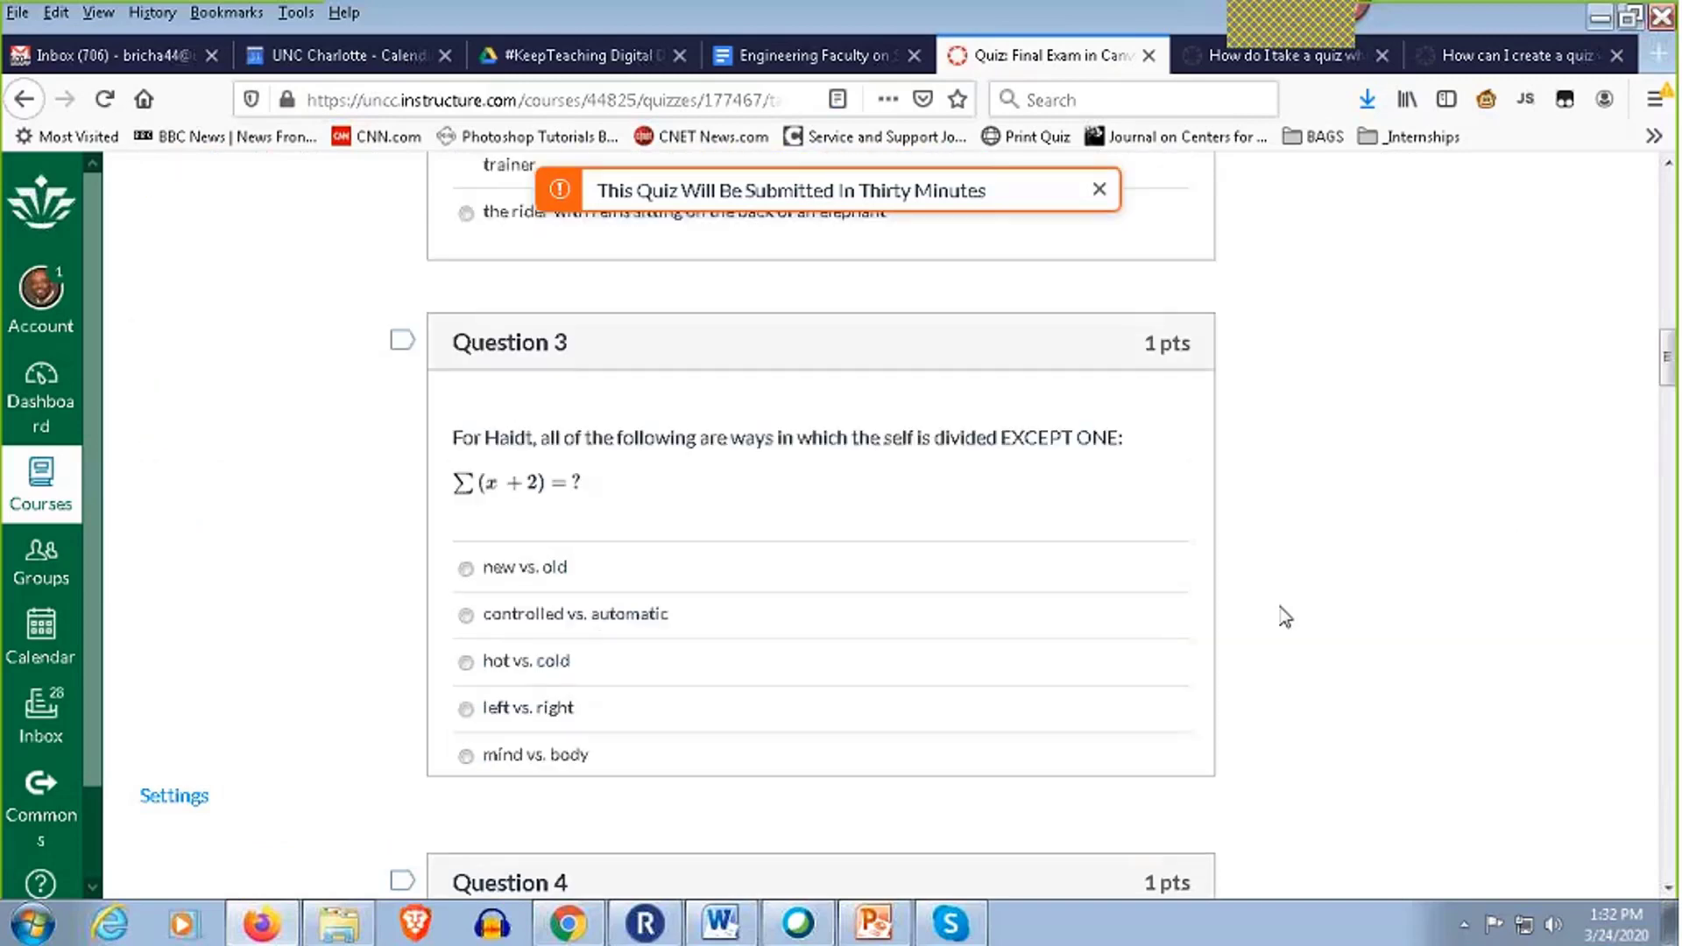
pyautogui.scroll(-5, 1283, 617)
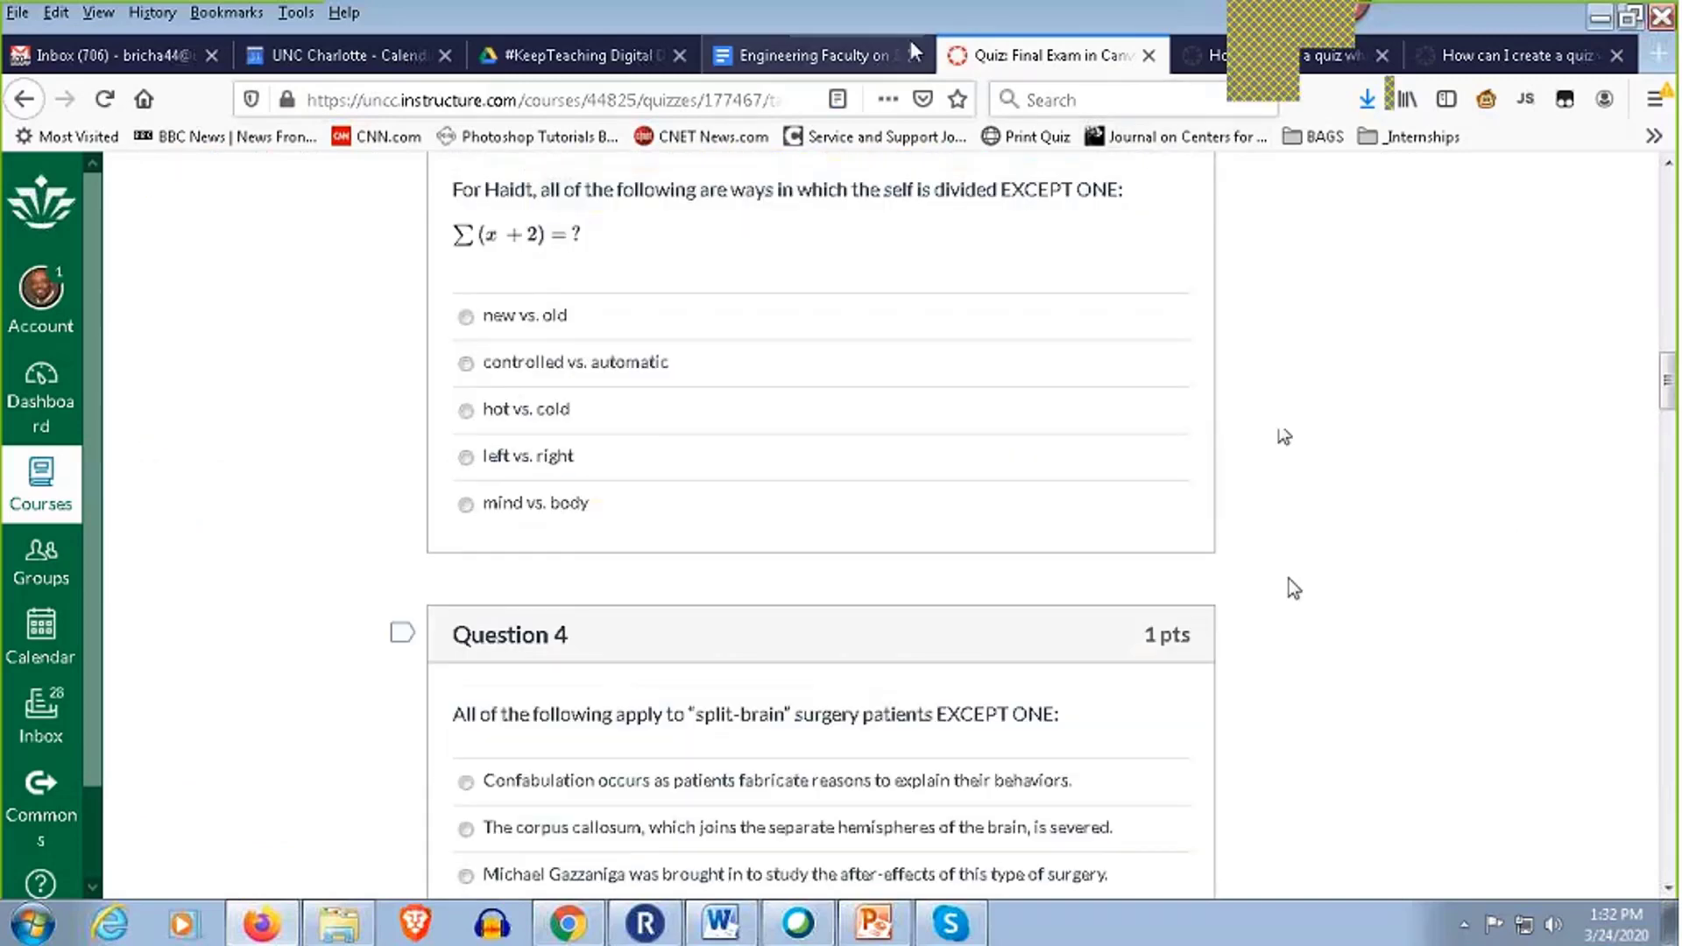
pyautogui.click(1086, 39)
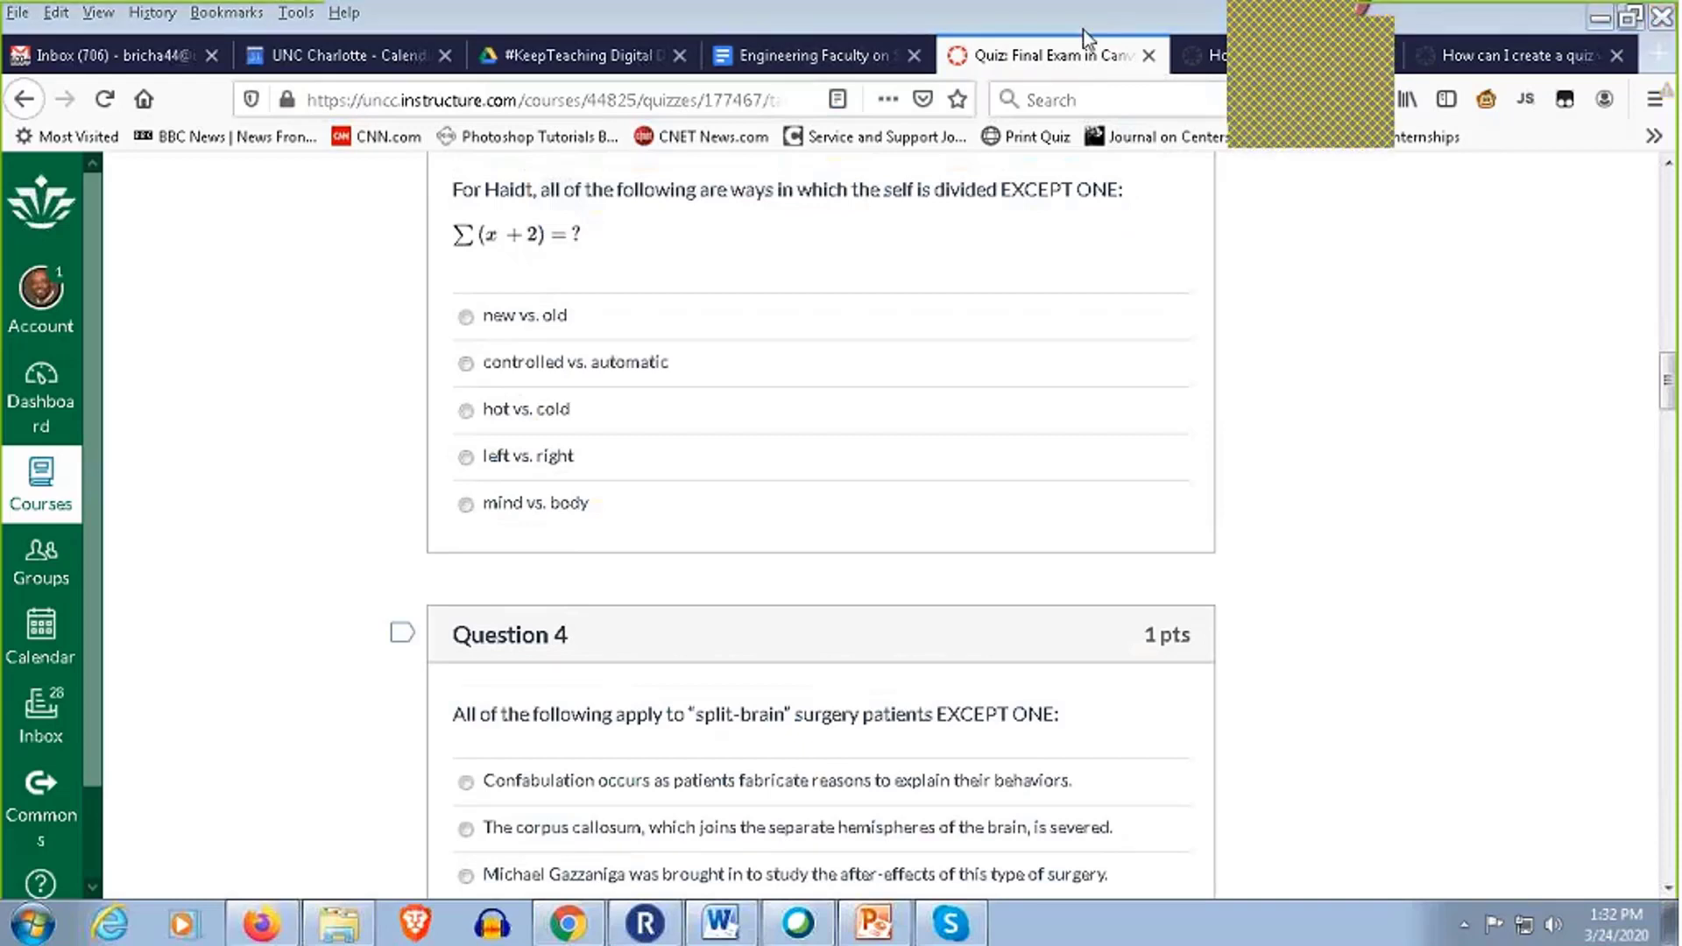
pyautogui.moveTo(1408, 692); pyautogui.dragTo(1408, 841)
pyautogui.click(648, 923)
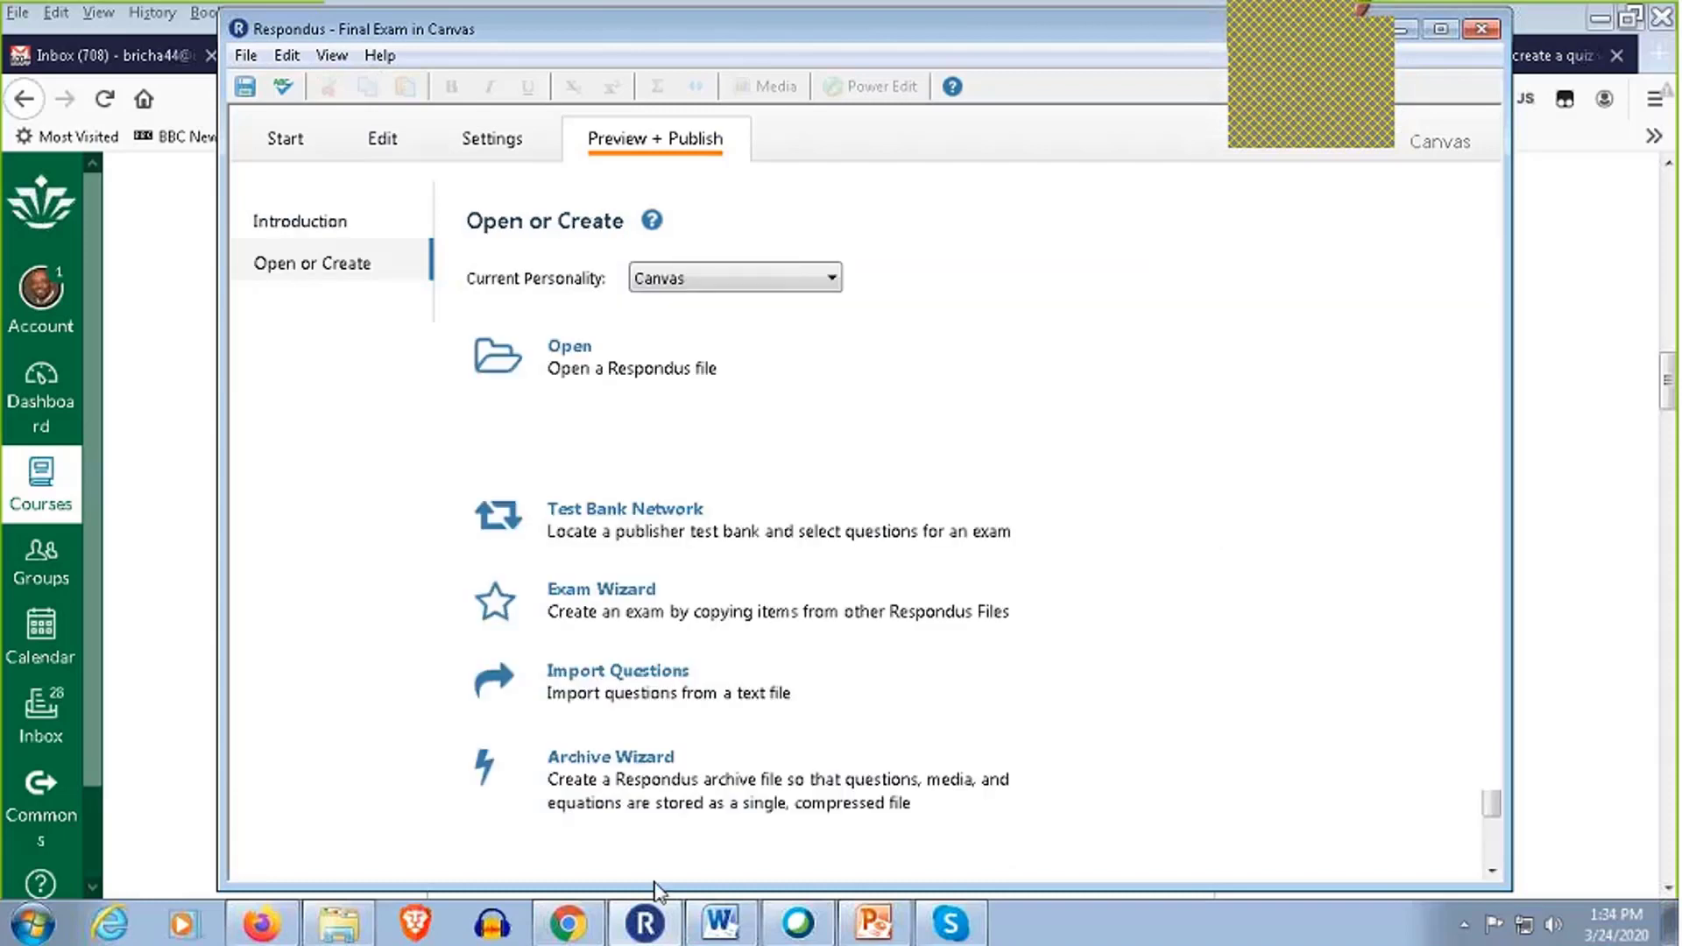
pyautogui.click(567, 924)
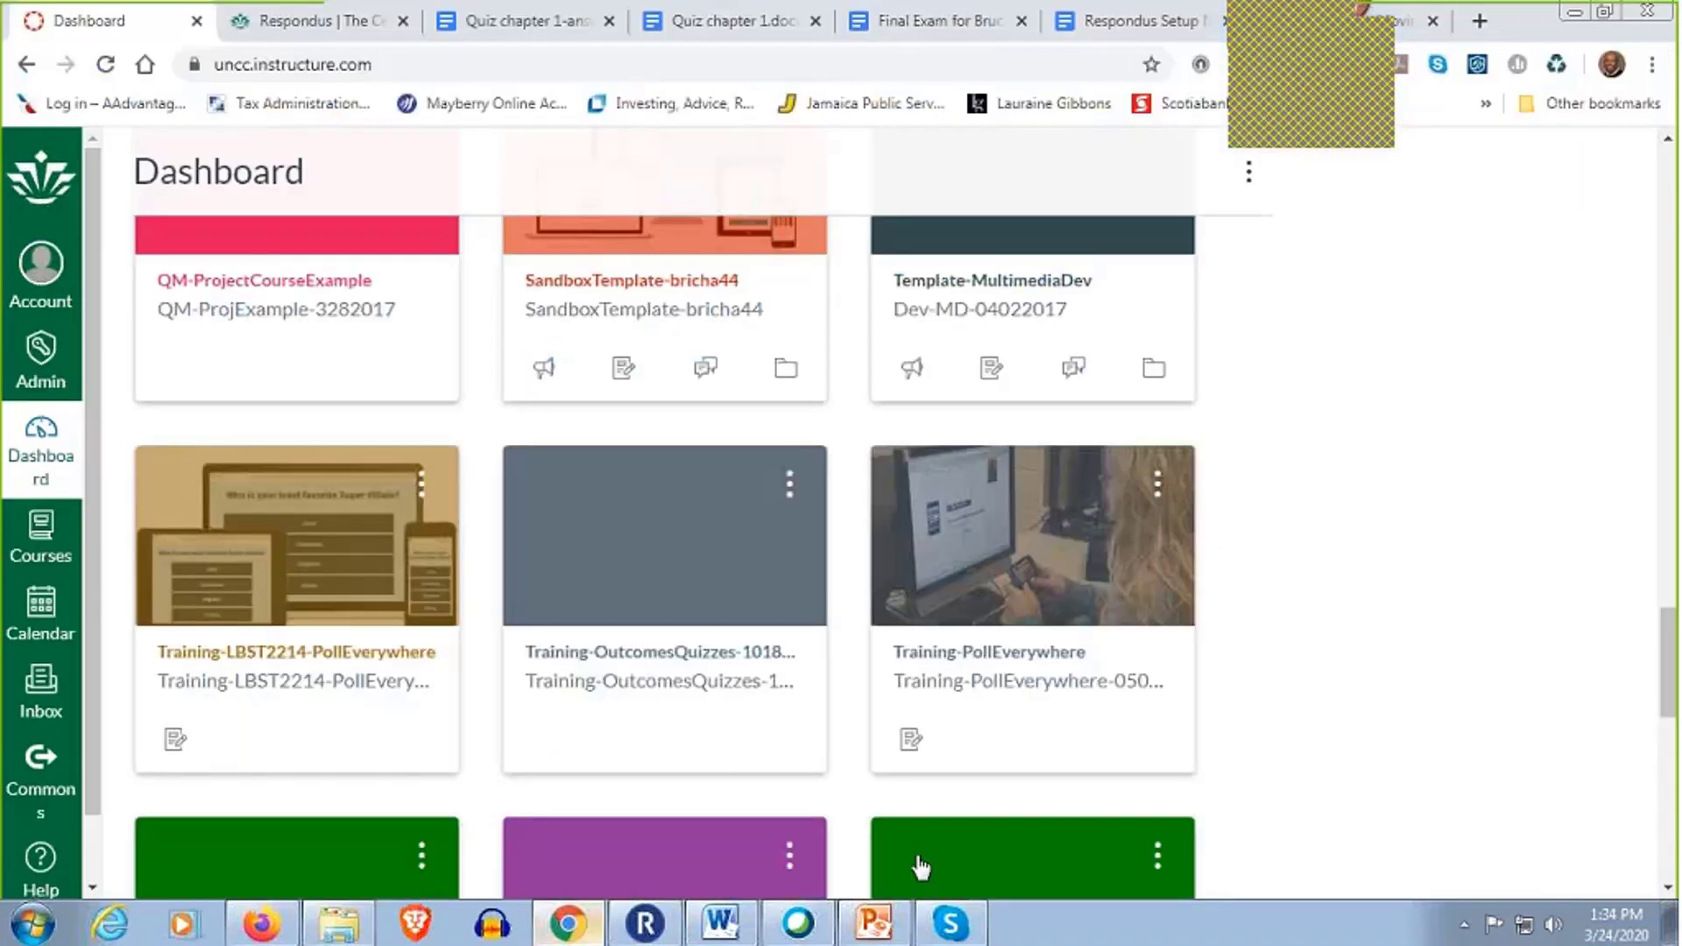
pyautogui.click(261, 924)
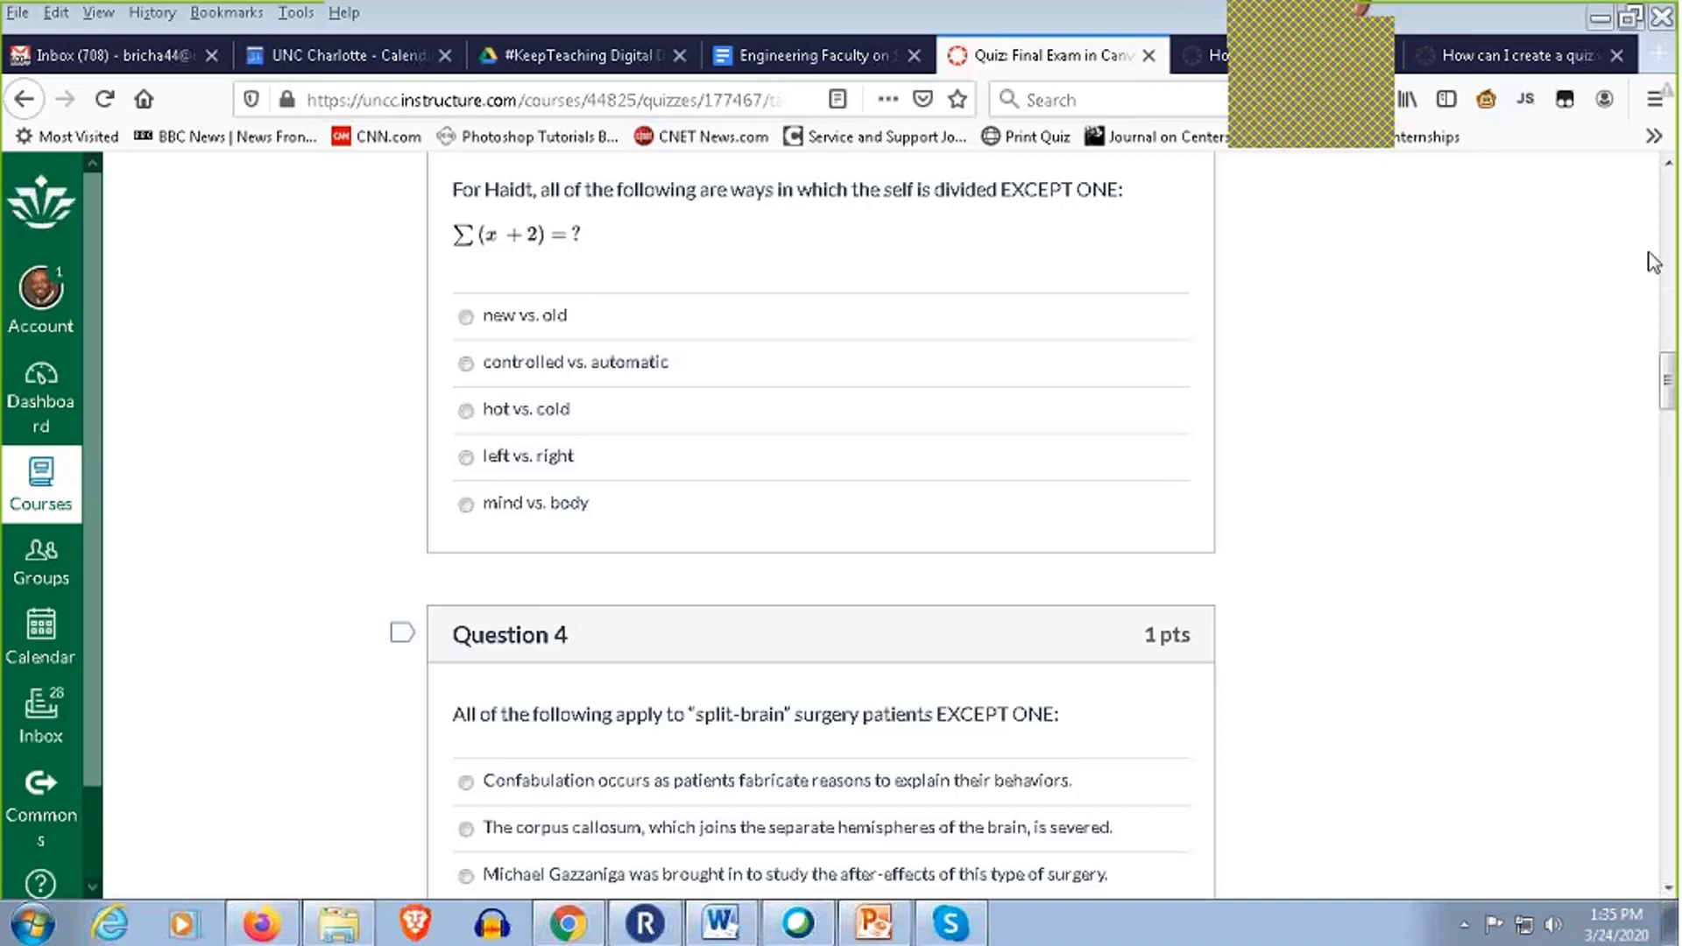
# Step: Go from the quiz preview to the sandbox course's Quizzes list, showing Final Exam in Canvas published at 14 pts
pyautogui.click(1078, 426)
pyautogui.scroll(1, 1079, 426)
pyautogui.scroll(10, 1167, 563)
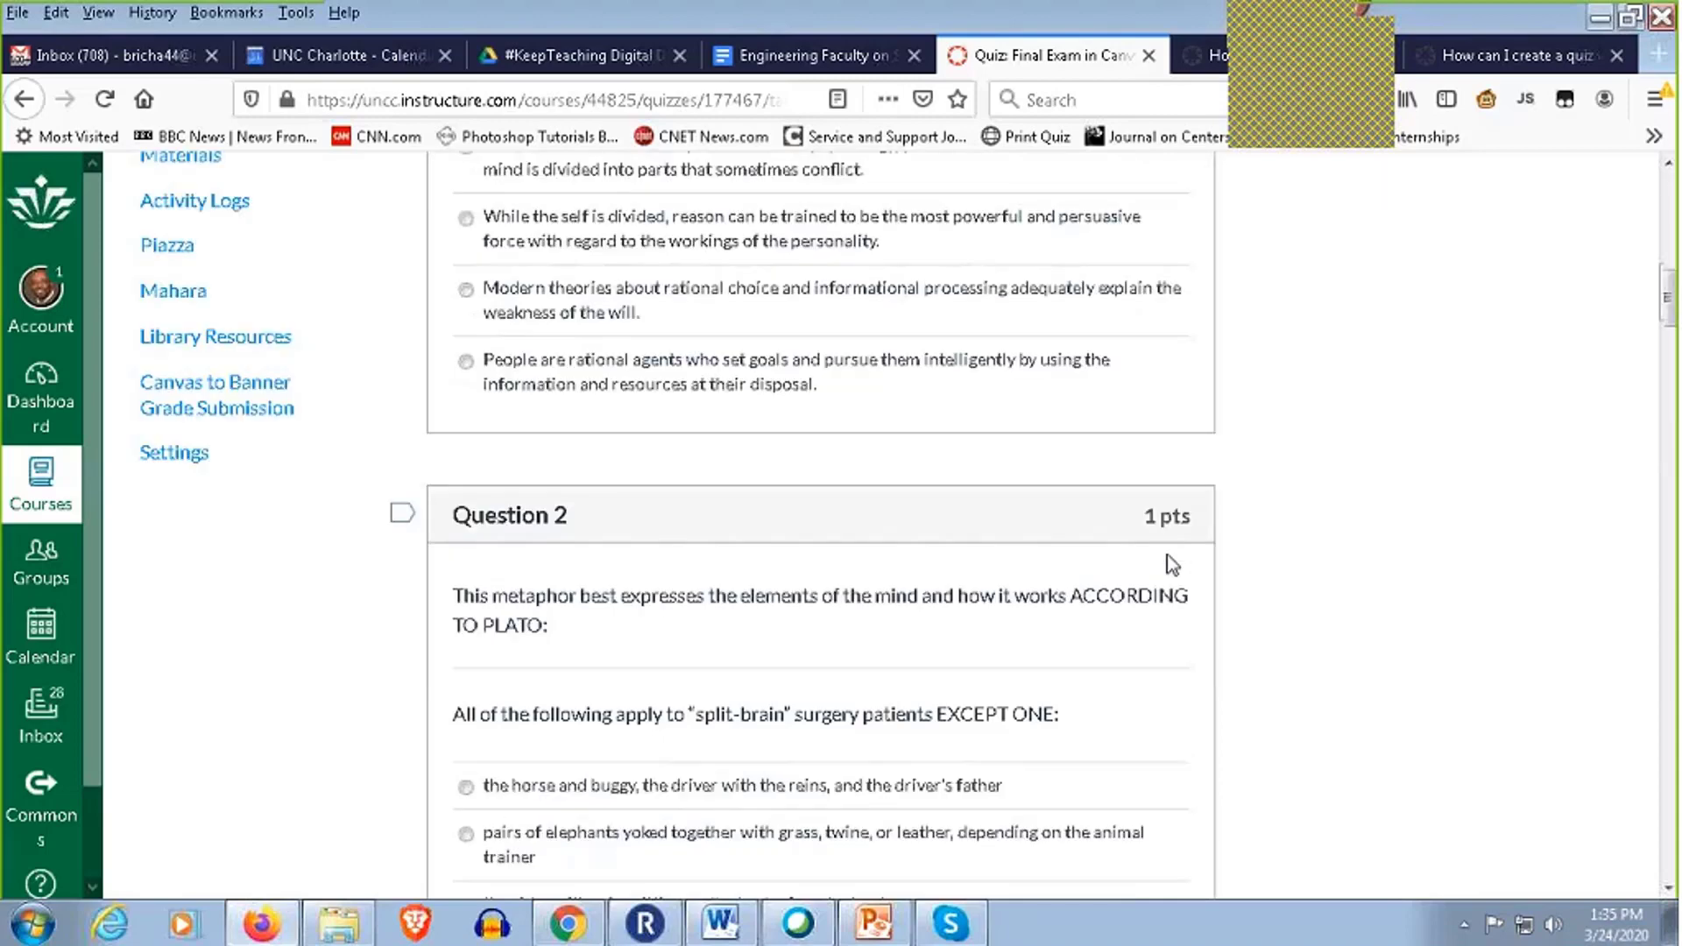
pyautogui.click(176, 793)
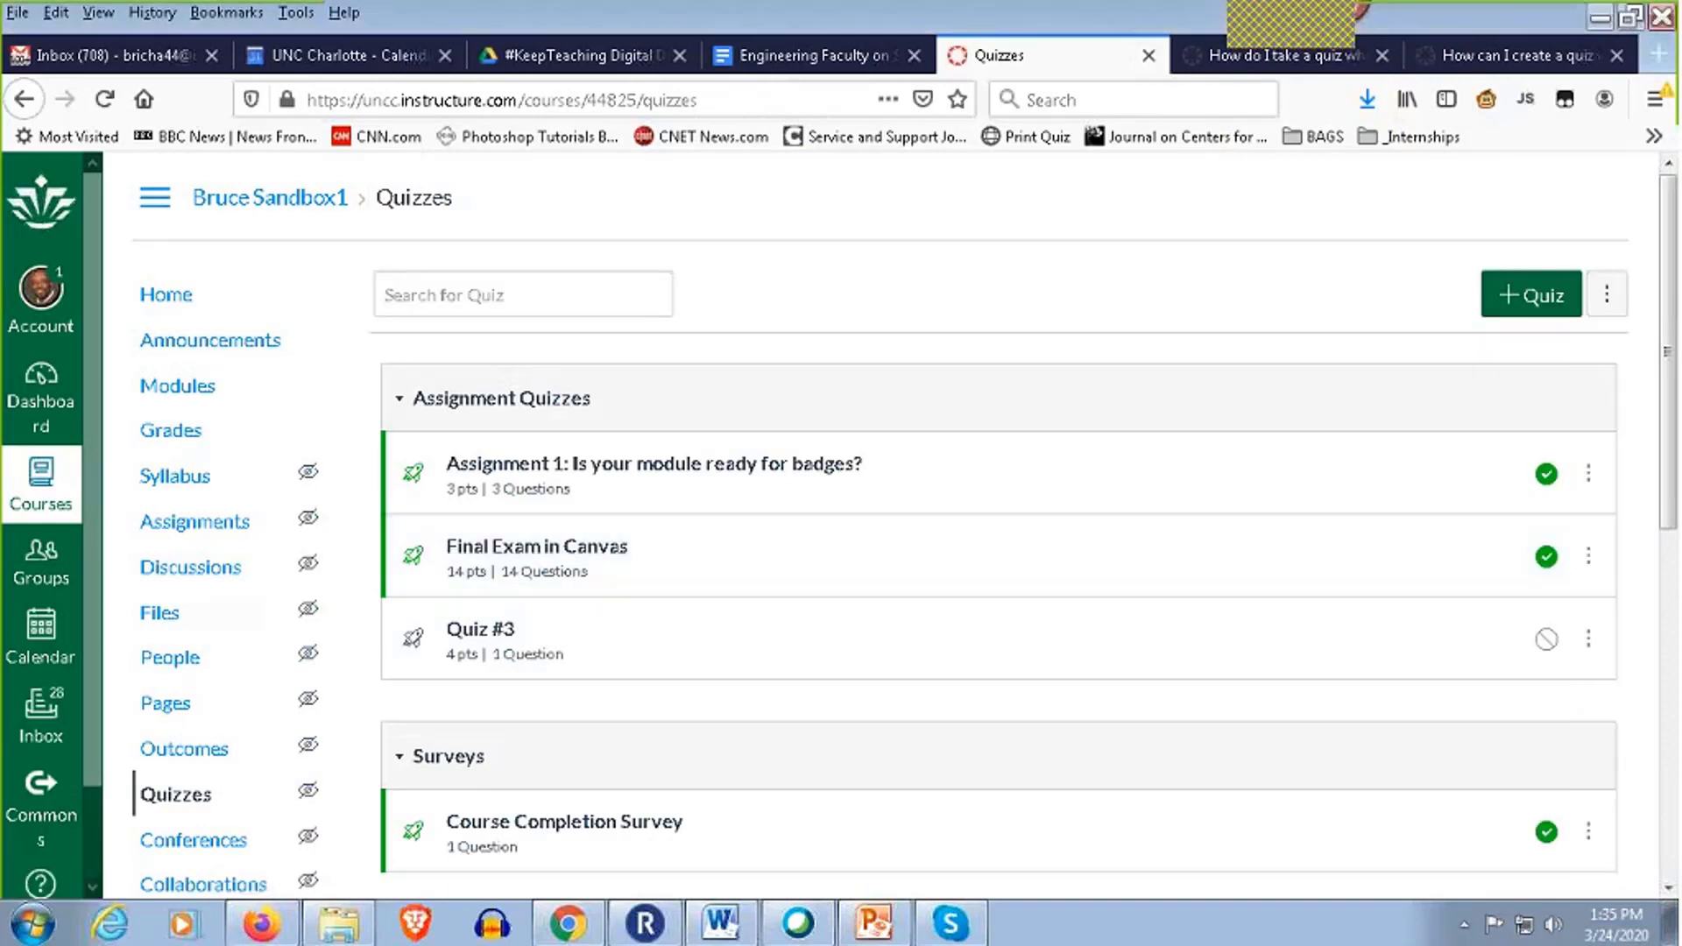
pyautogui.scroll(-4, 333, 525)
pyautogui.scroll(-3, 320, 610)
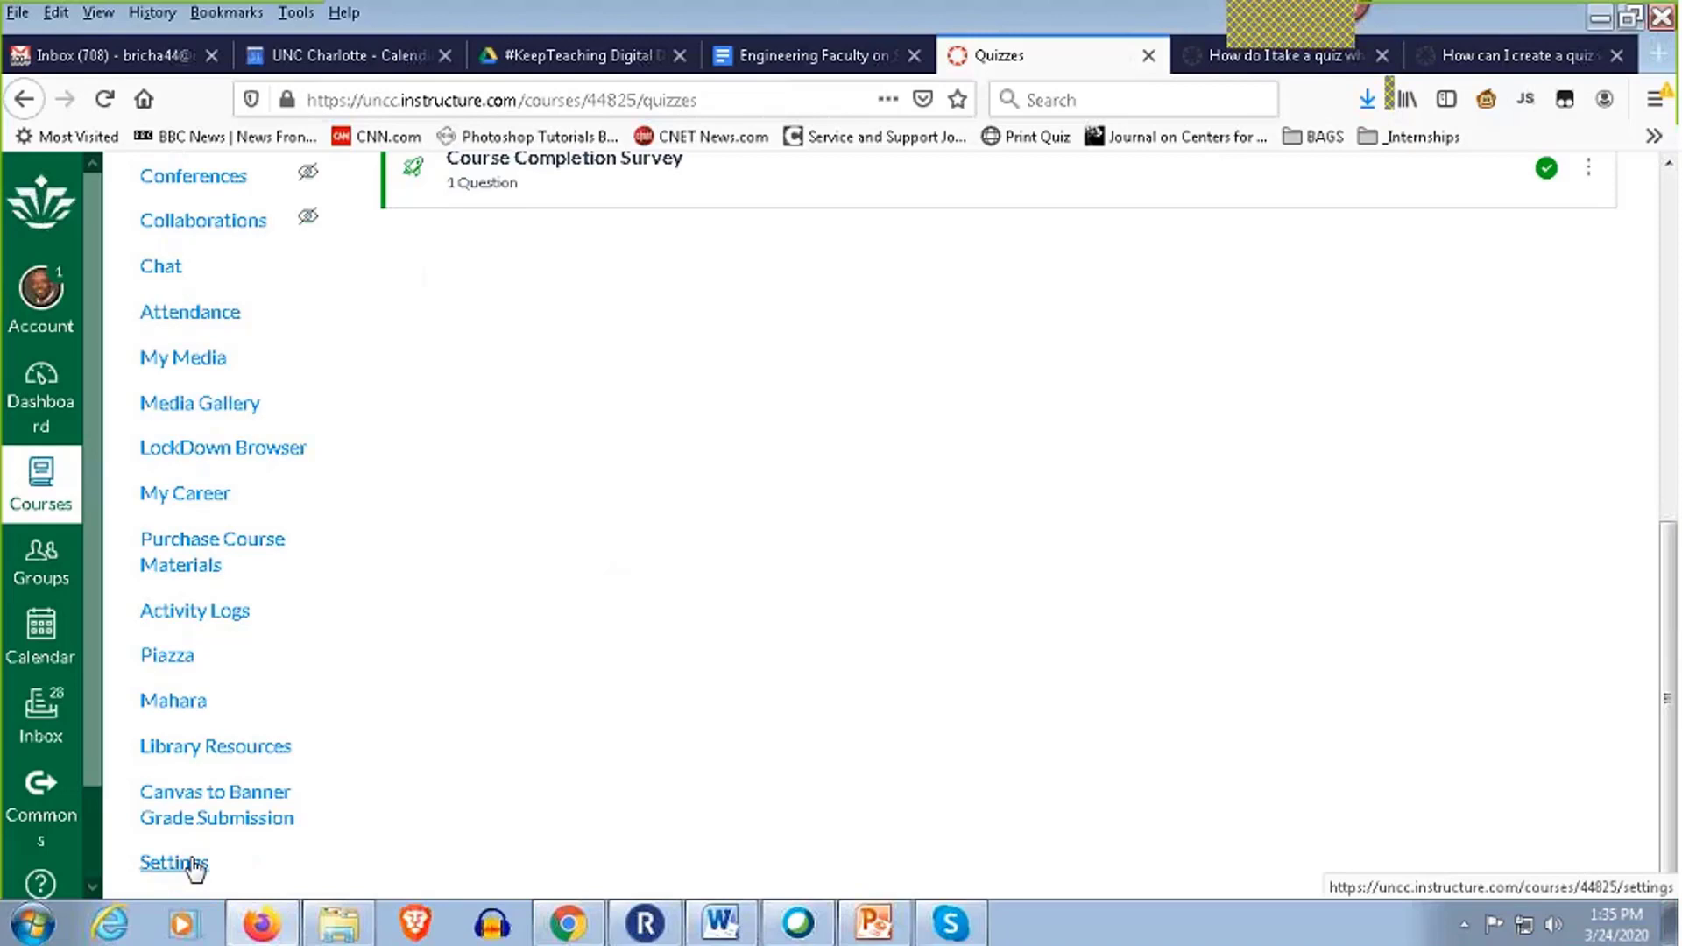
# Step: Open the Respondus LockDown Browser dashboard and bring up Settings for Final Exam in Canvas
pyautogui.click(241, 458)
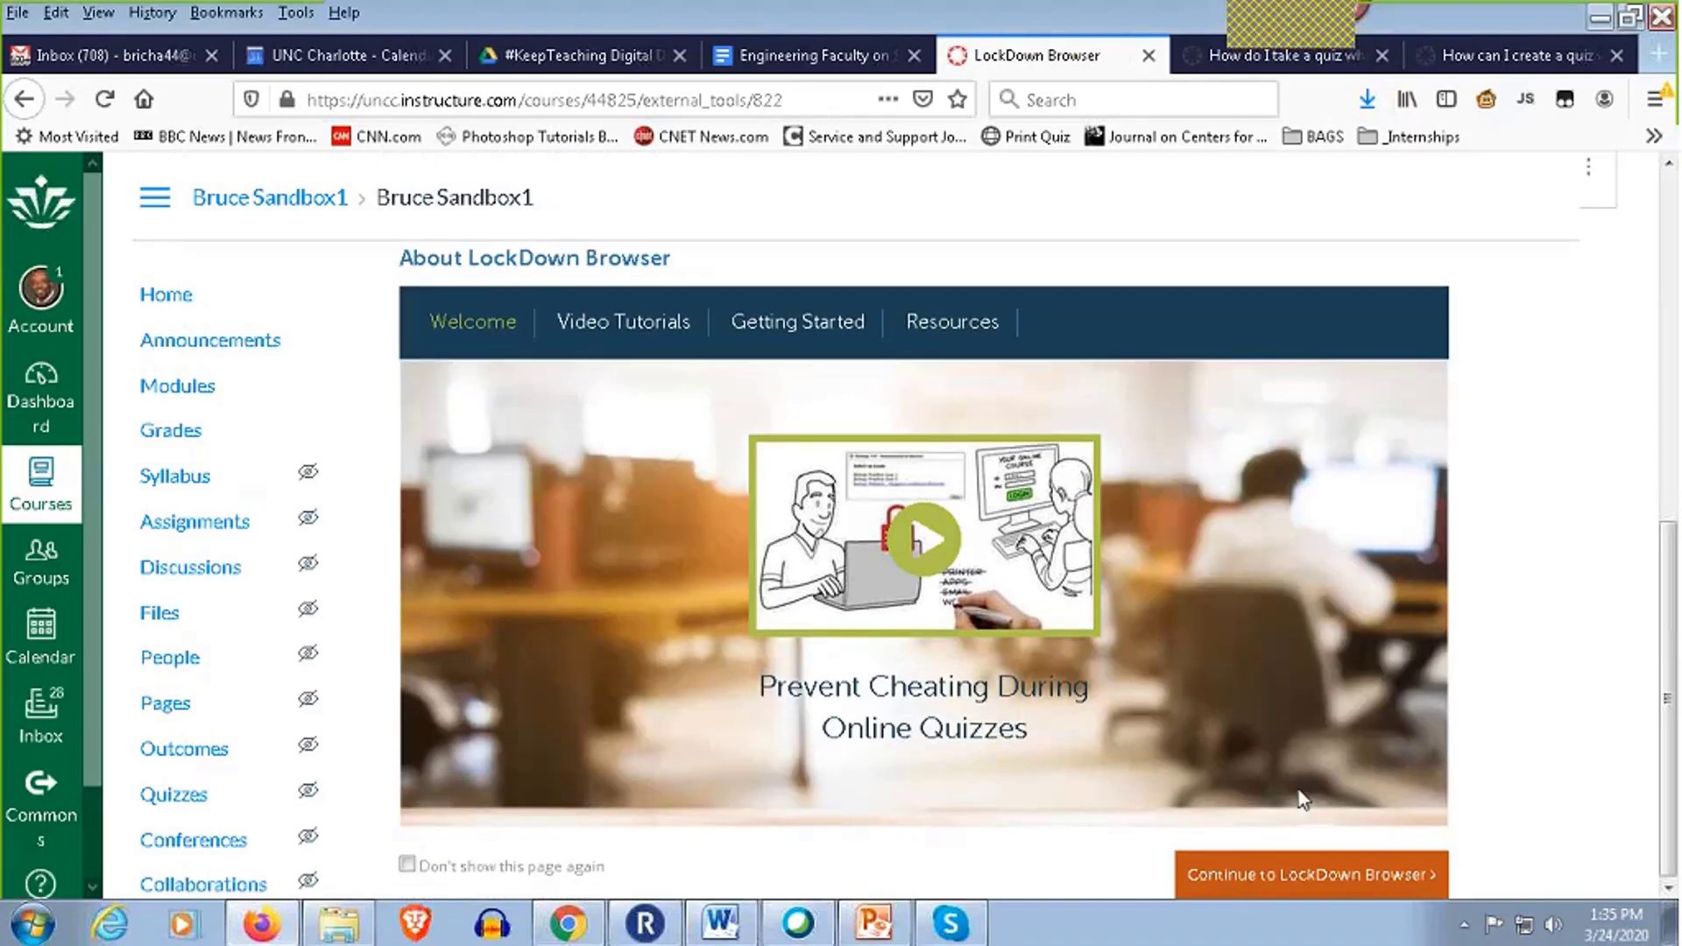
pyautogui.click(1288, 871)
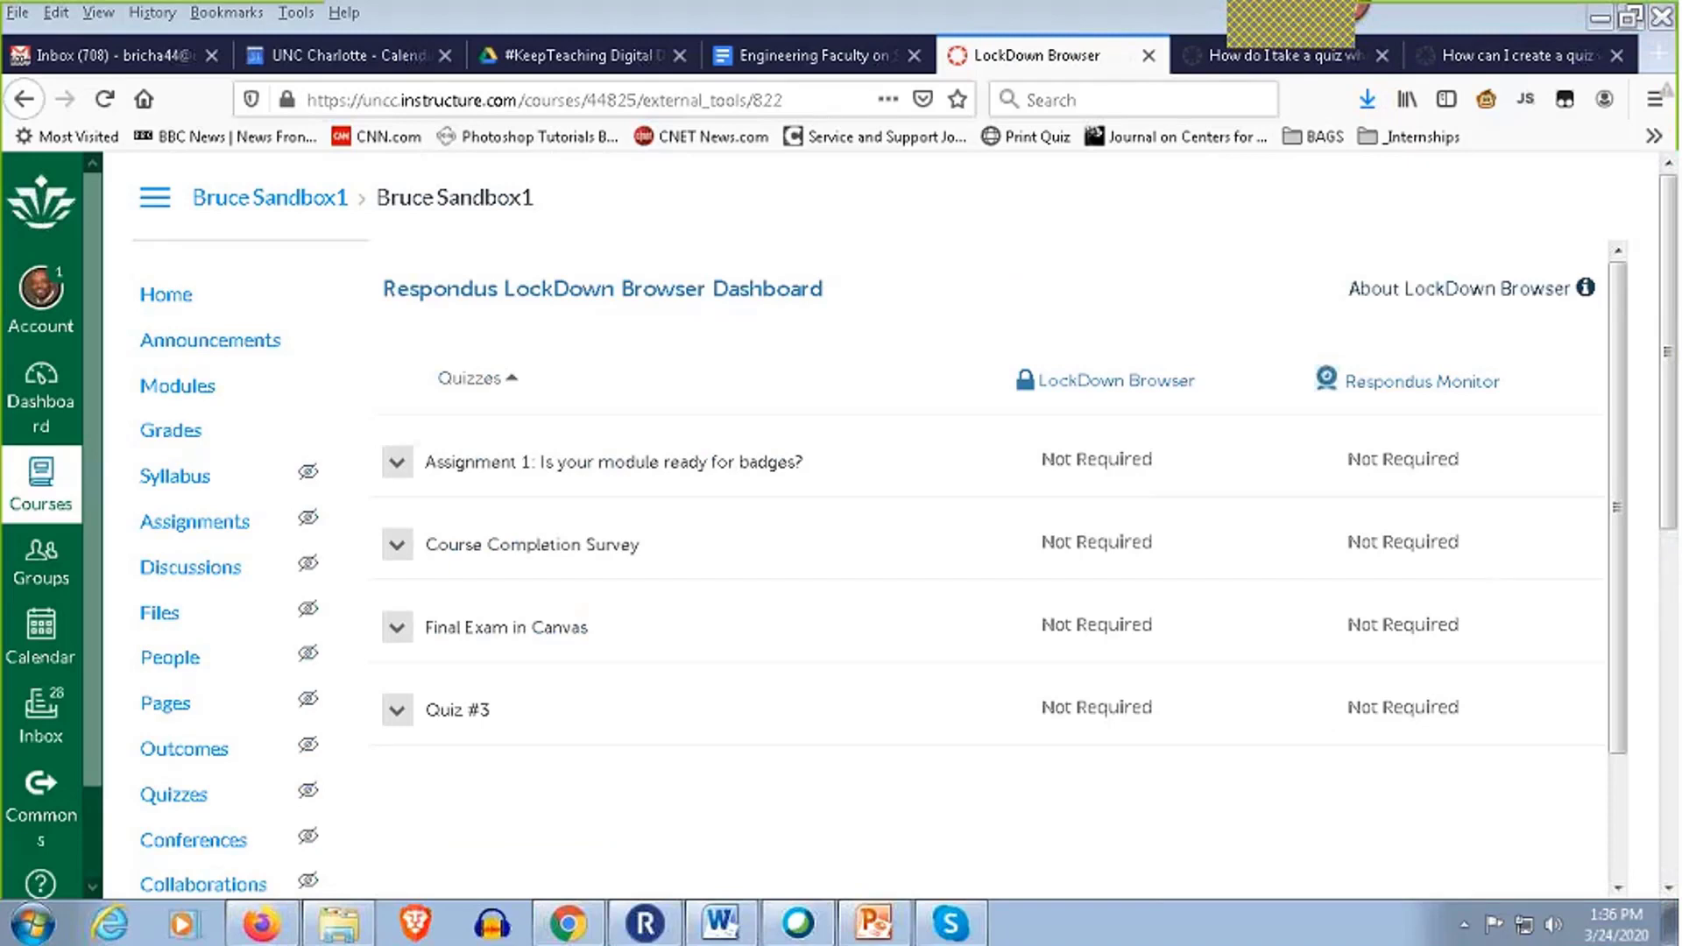
pyautogui.click(399, 629)
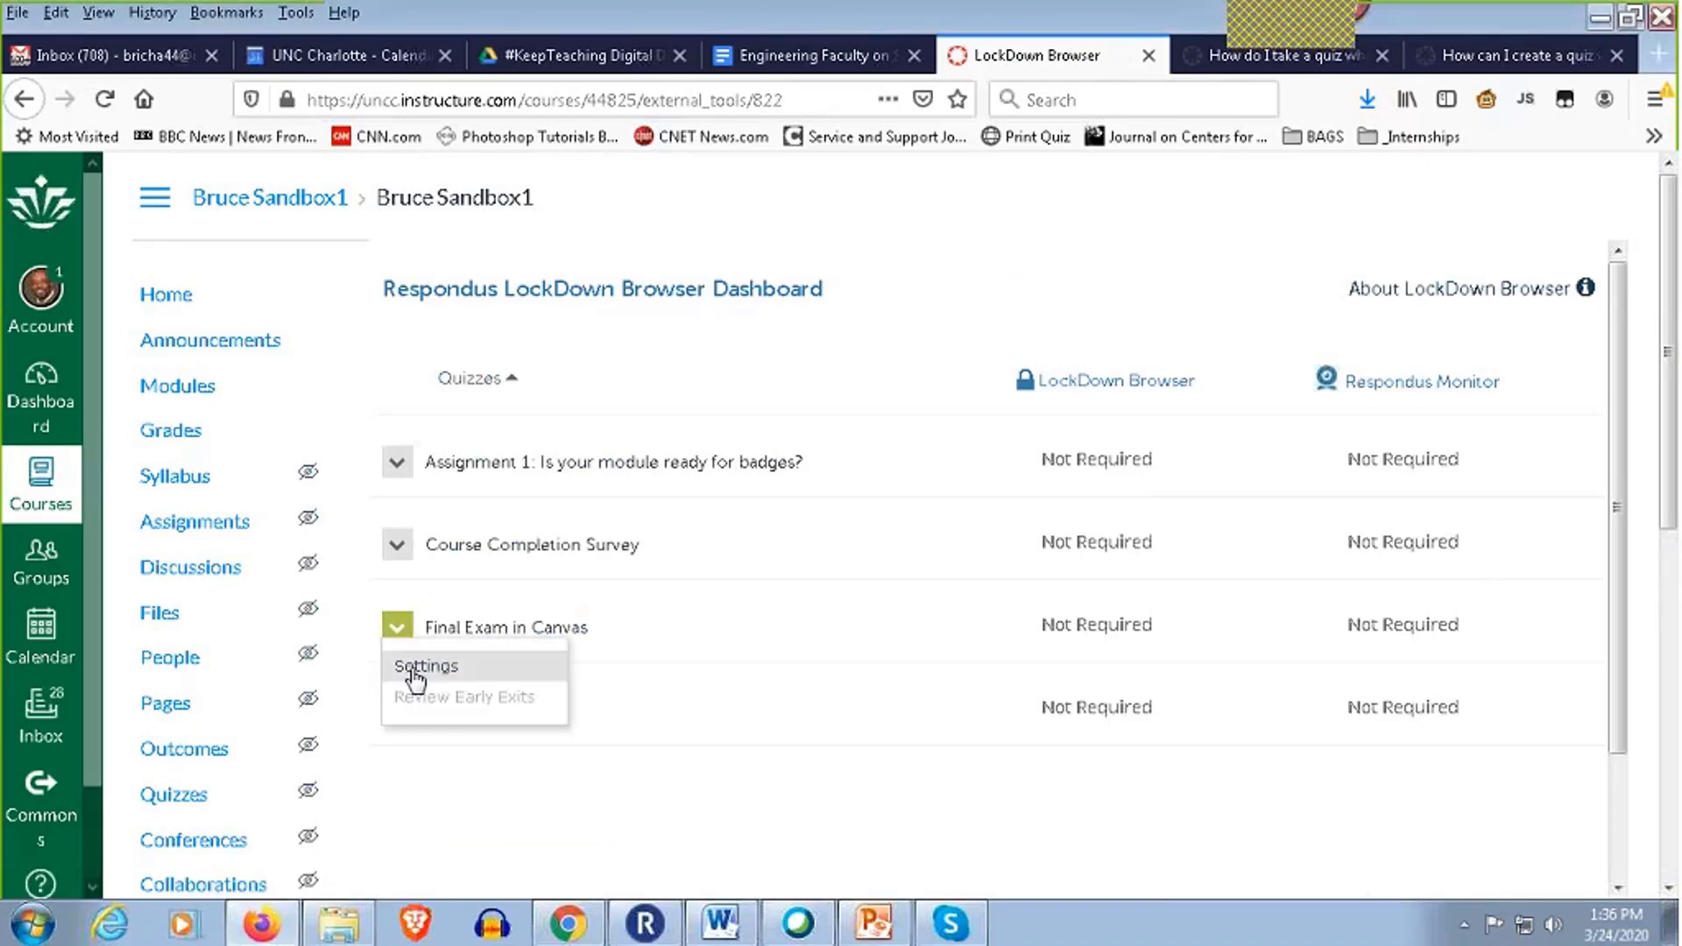
pyautogui.click(414, 673)
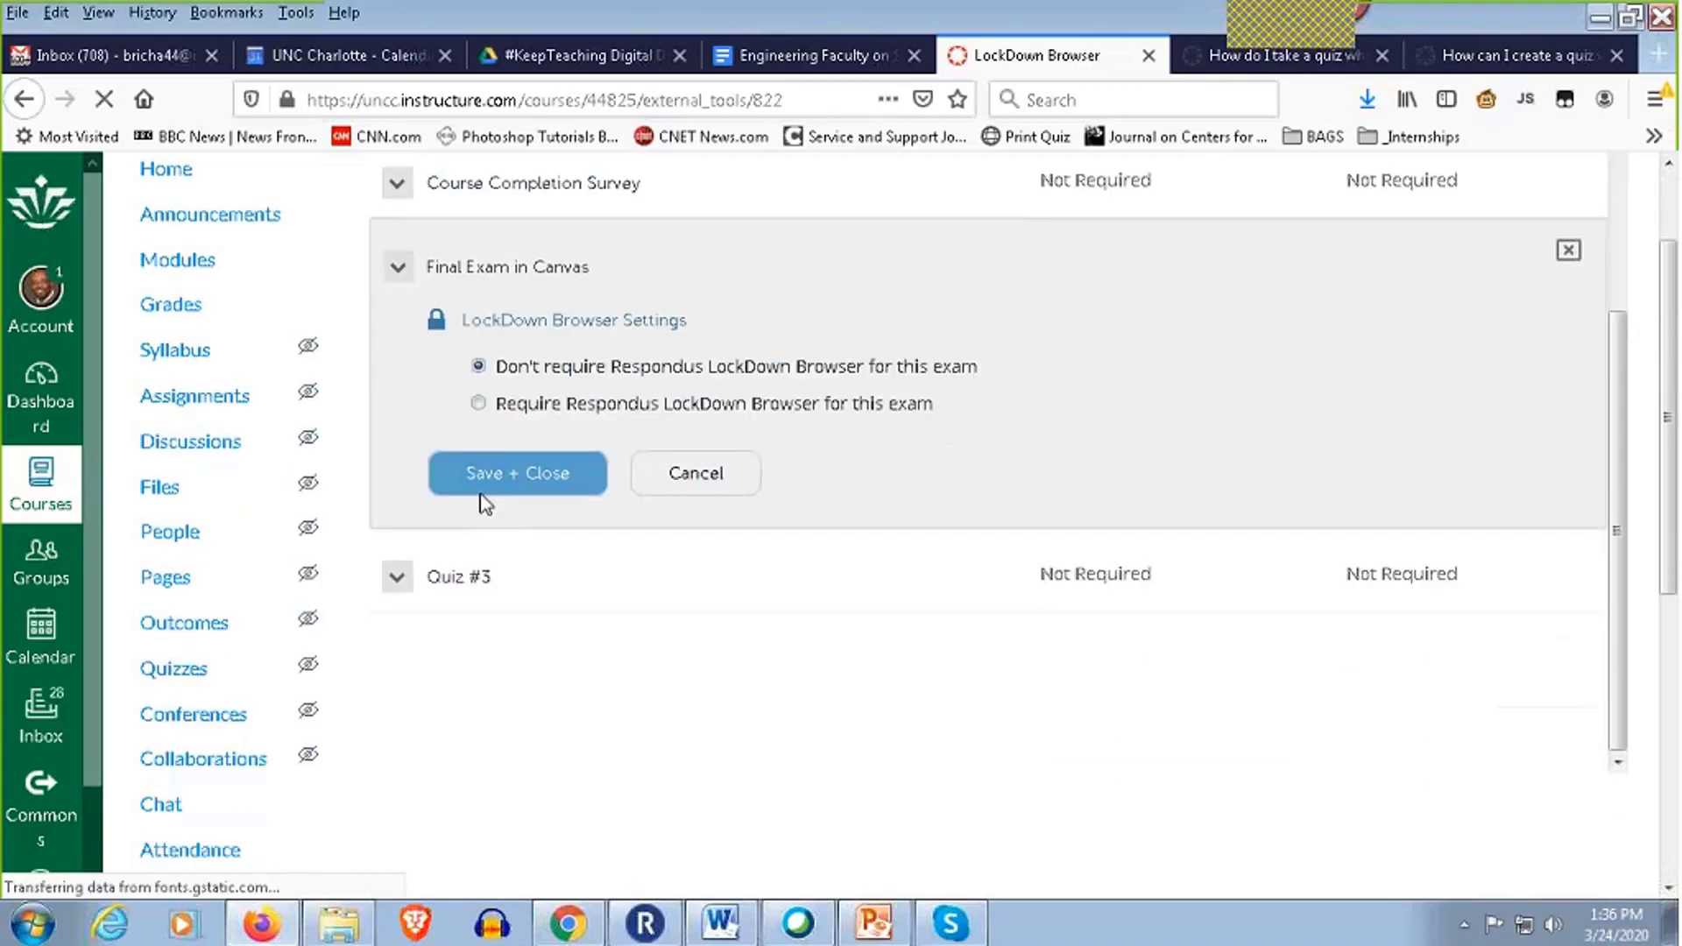
# Step: Turn on Require Respondus LockDown Browser and Require Respondus Monitor for Final Exam in Canvas
pyautogui.click(477, 403)
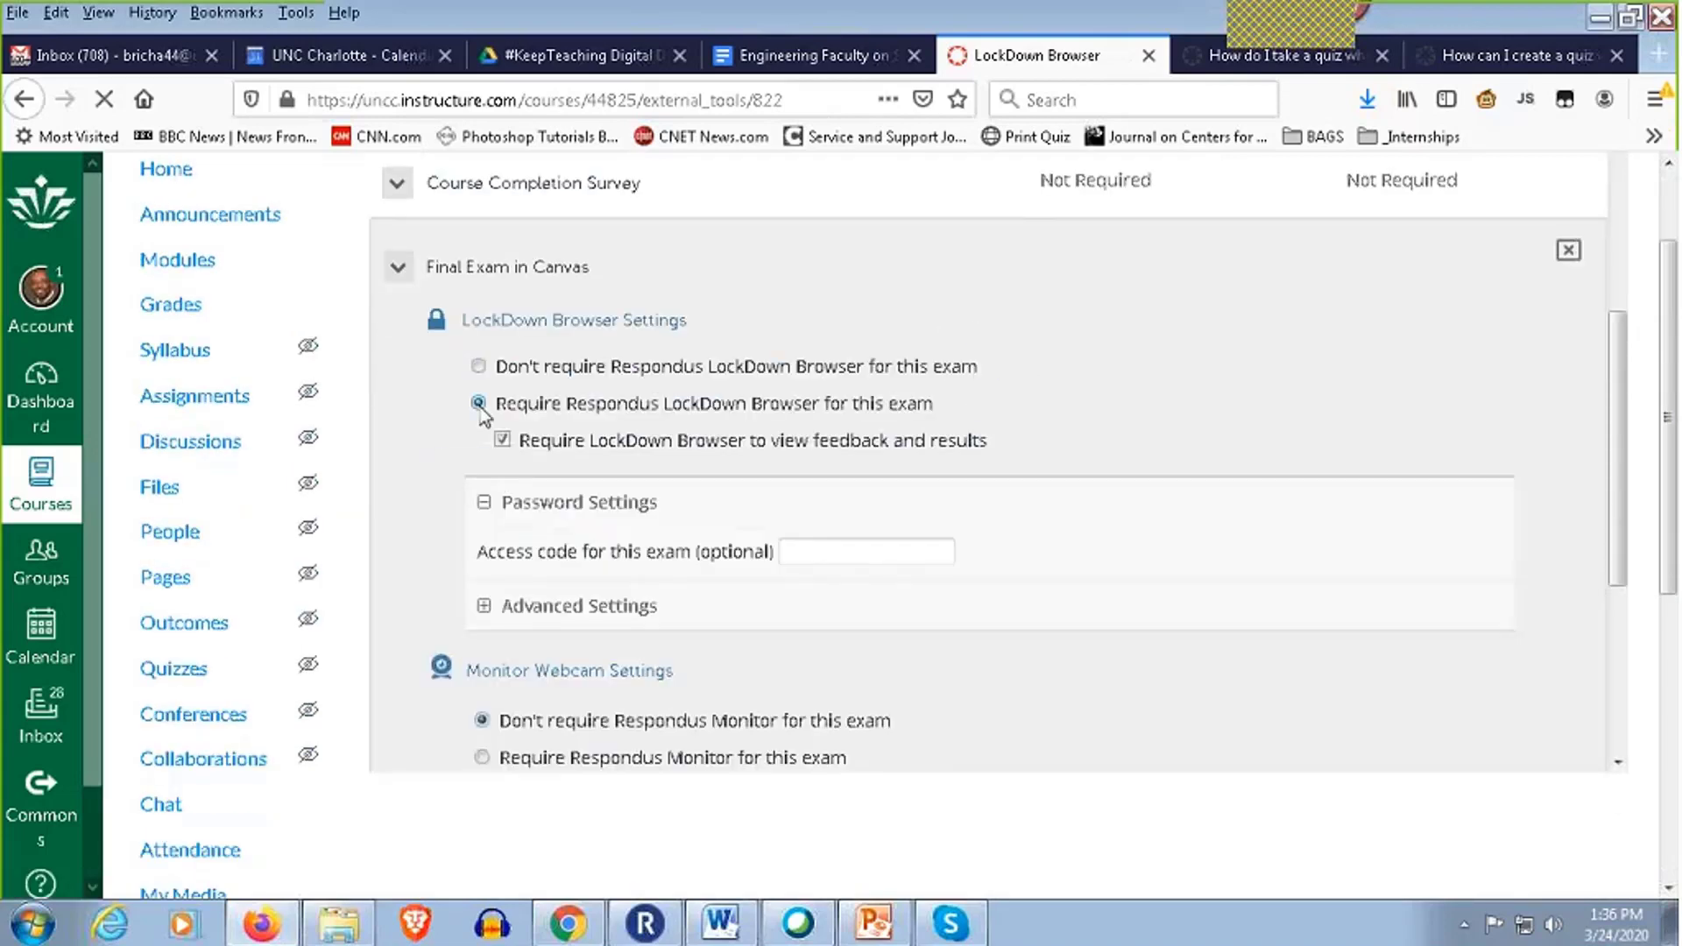
pyautogui.scroll(-2, 1149, 601)
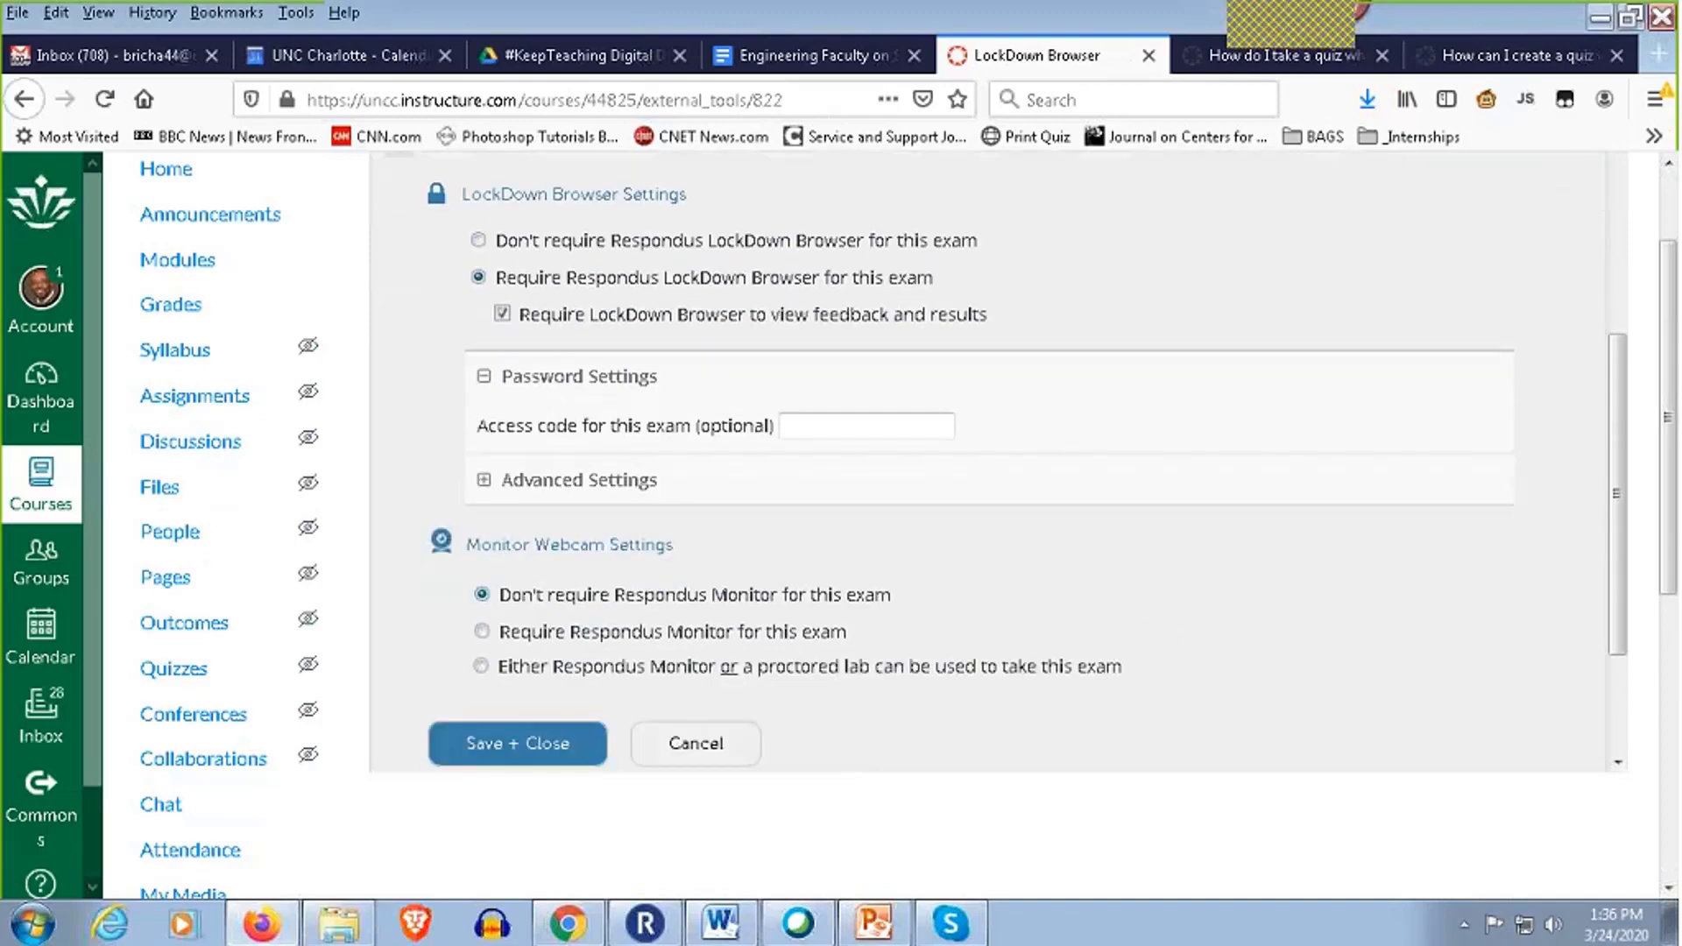
pyautogui.click(483, 632)
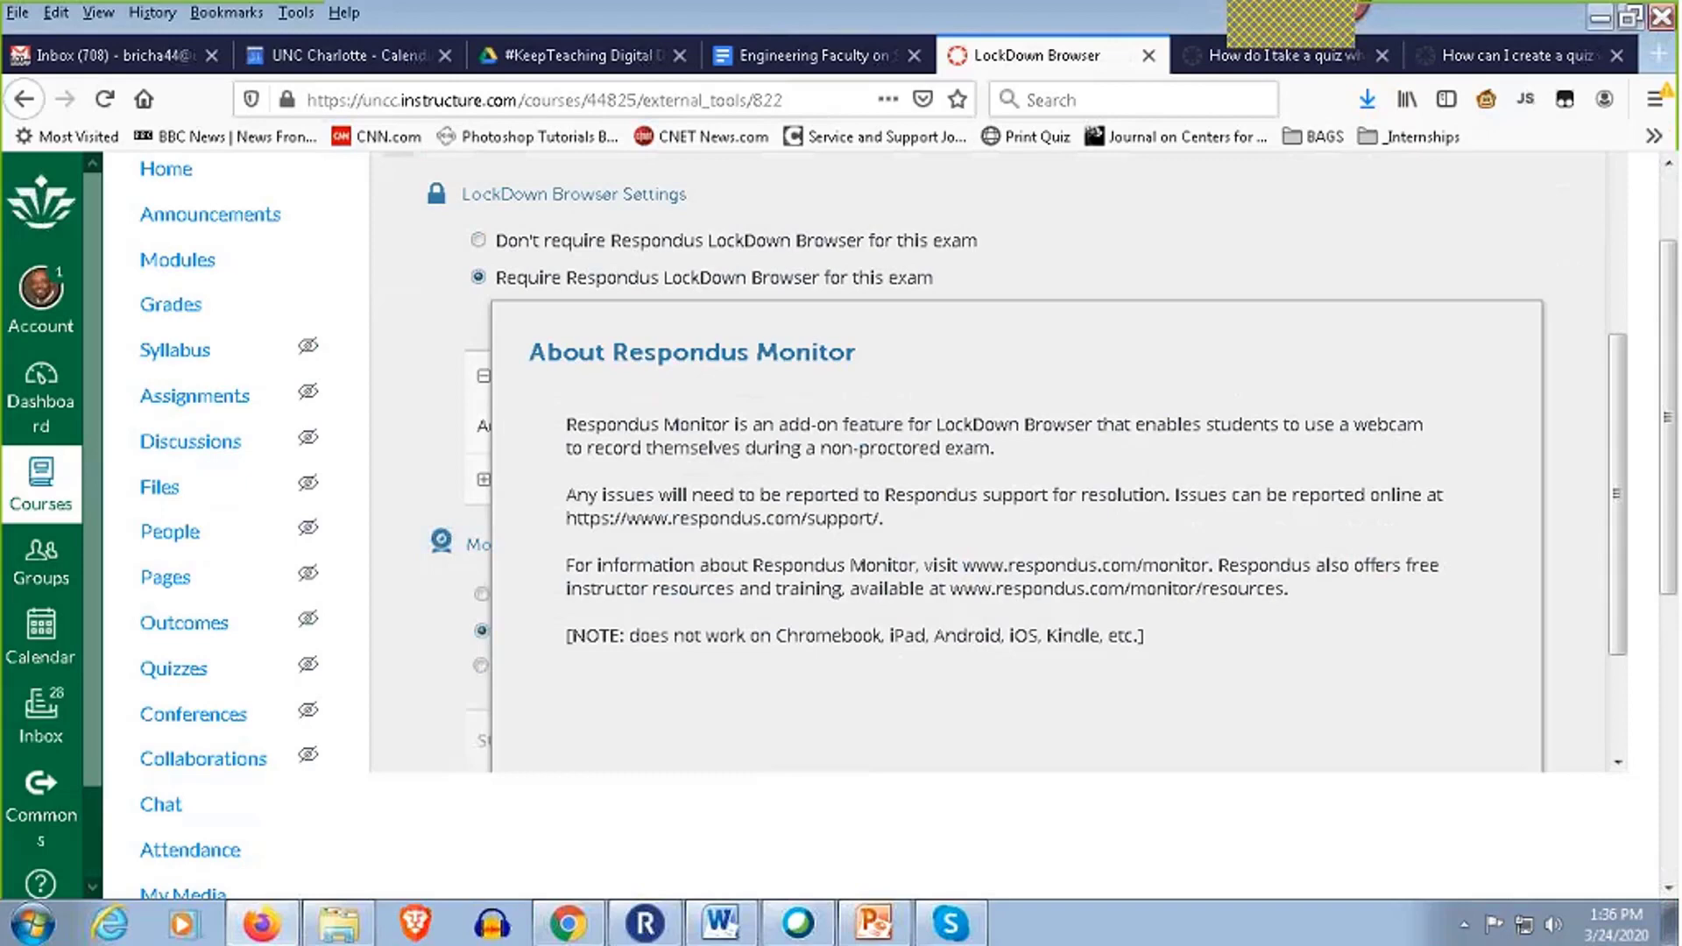
pyautogui.scroll(-3, 1226, 633)
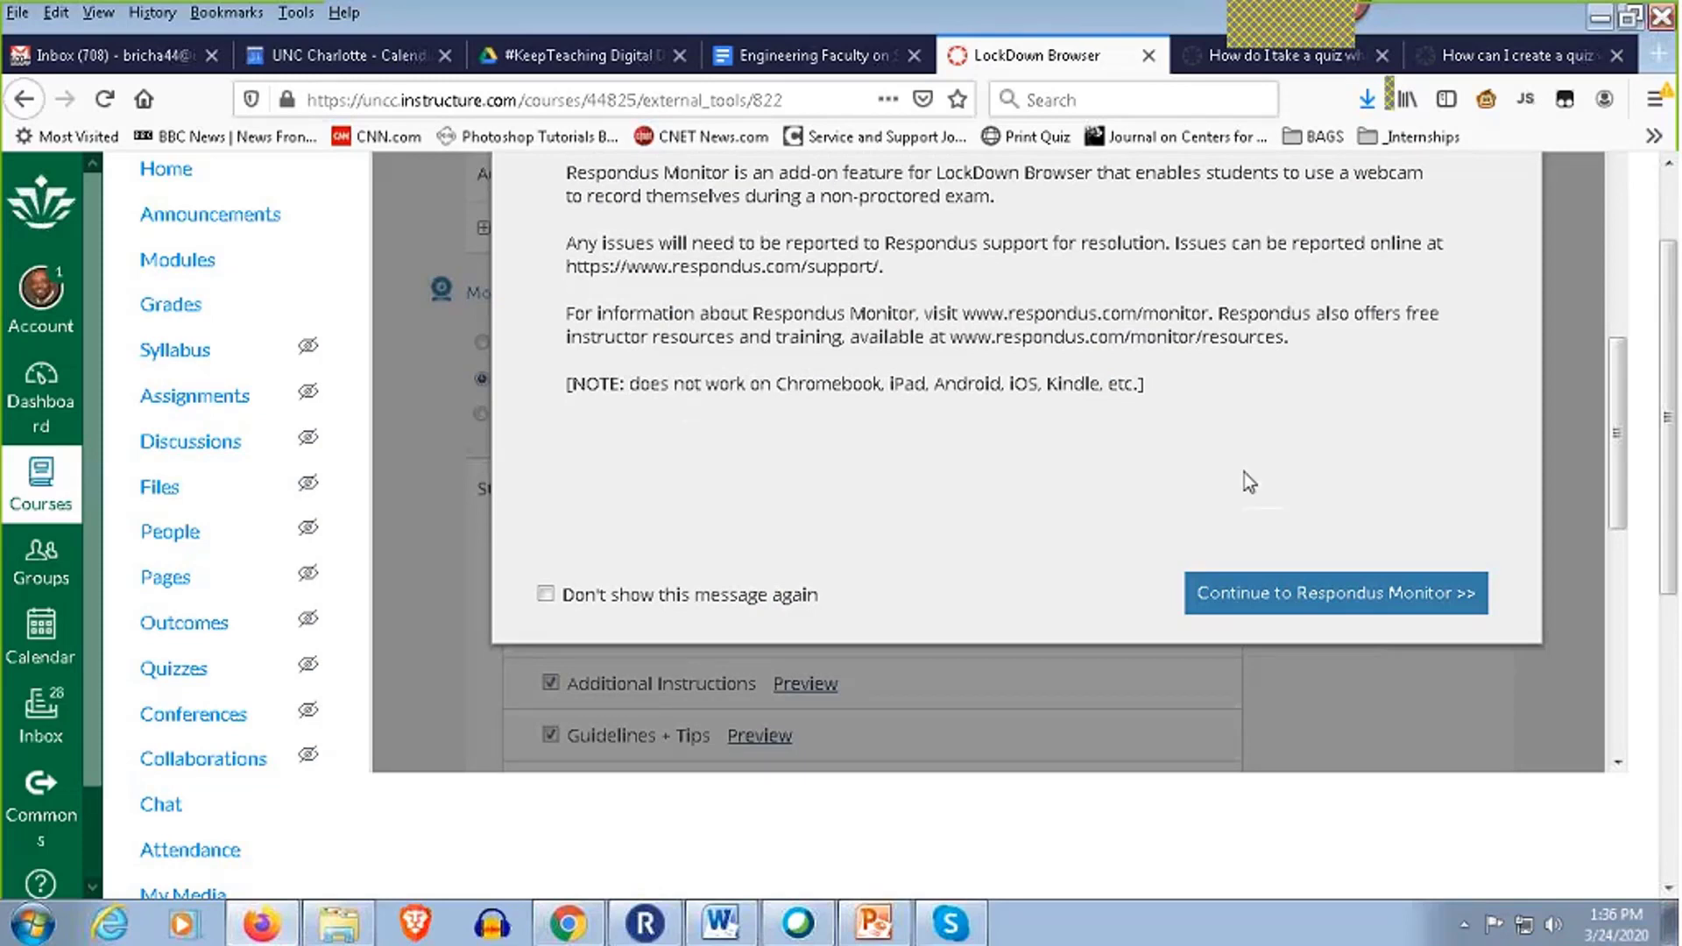
pyautogui.click(1296, 594)
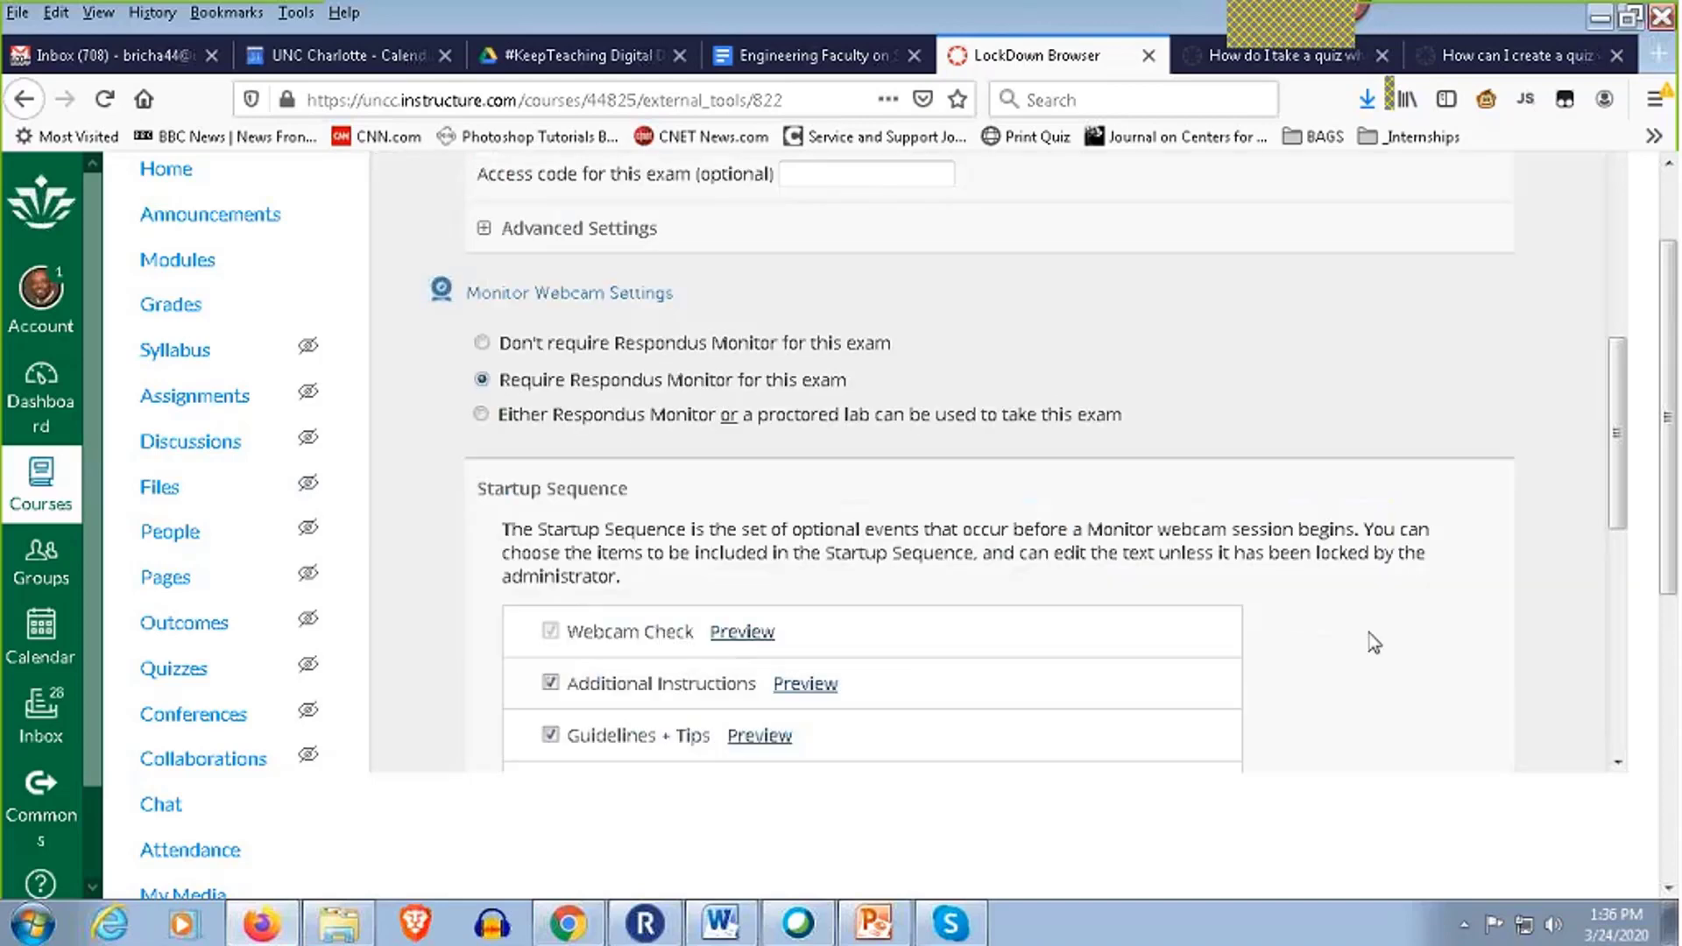
pyautogui.scroll(5, 1373, 627)
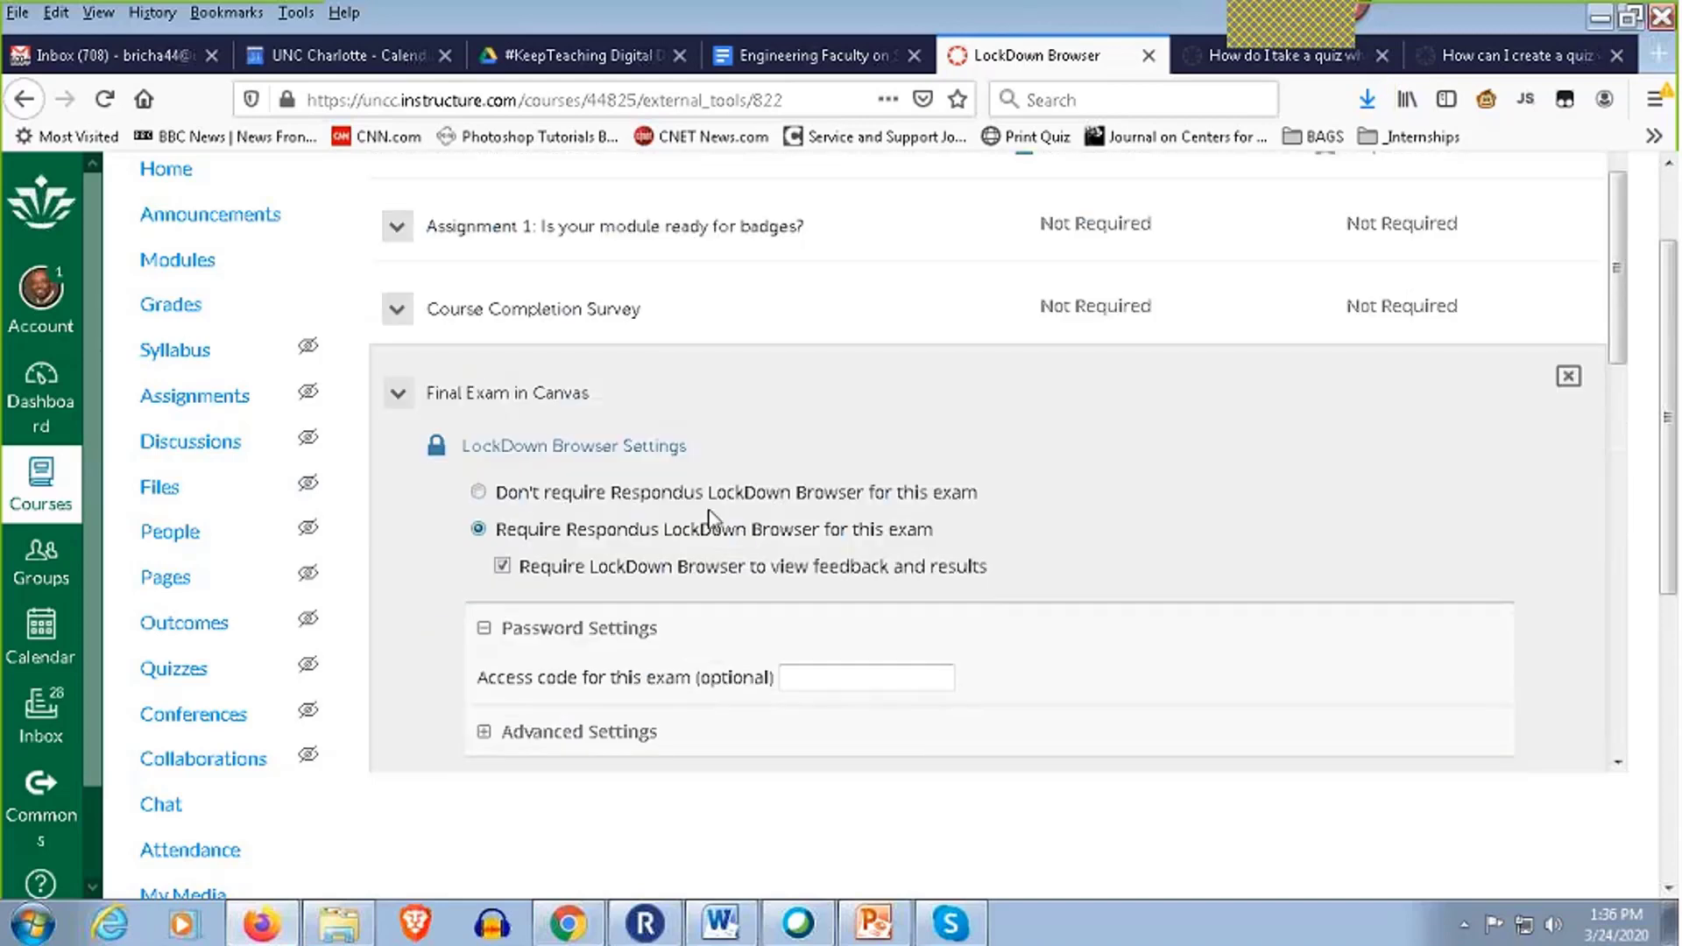
# Step: Under Advanced Settings, lock students into the browser until exam completion, leaving external web domains disabled
pyautogui.scroll(-3, 1114, 508)
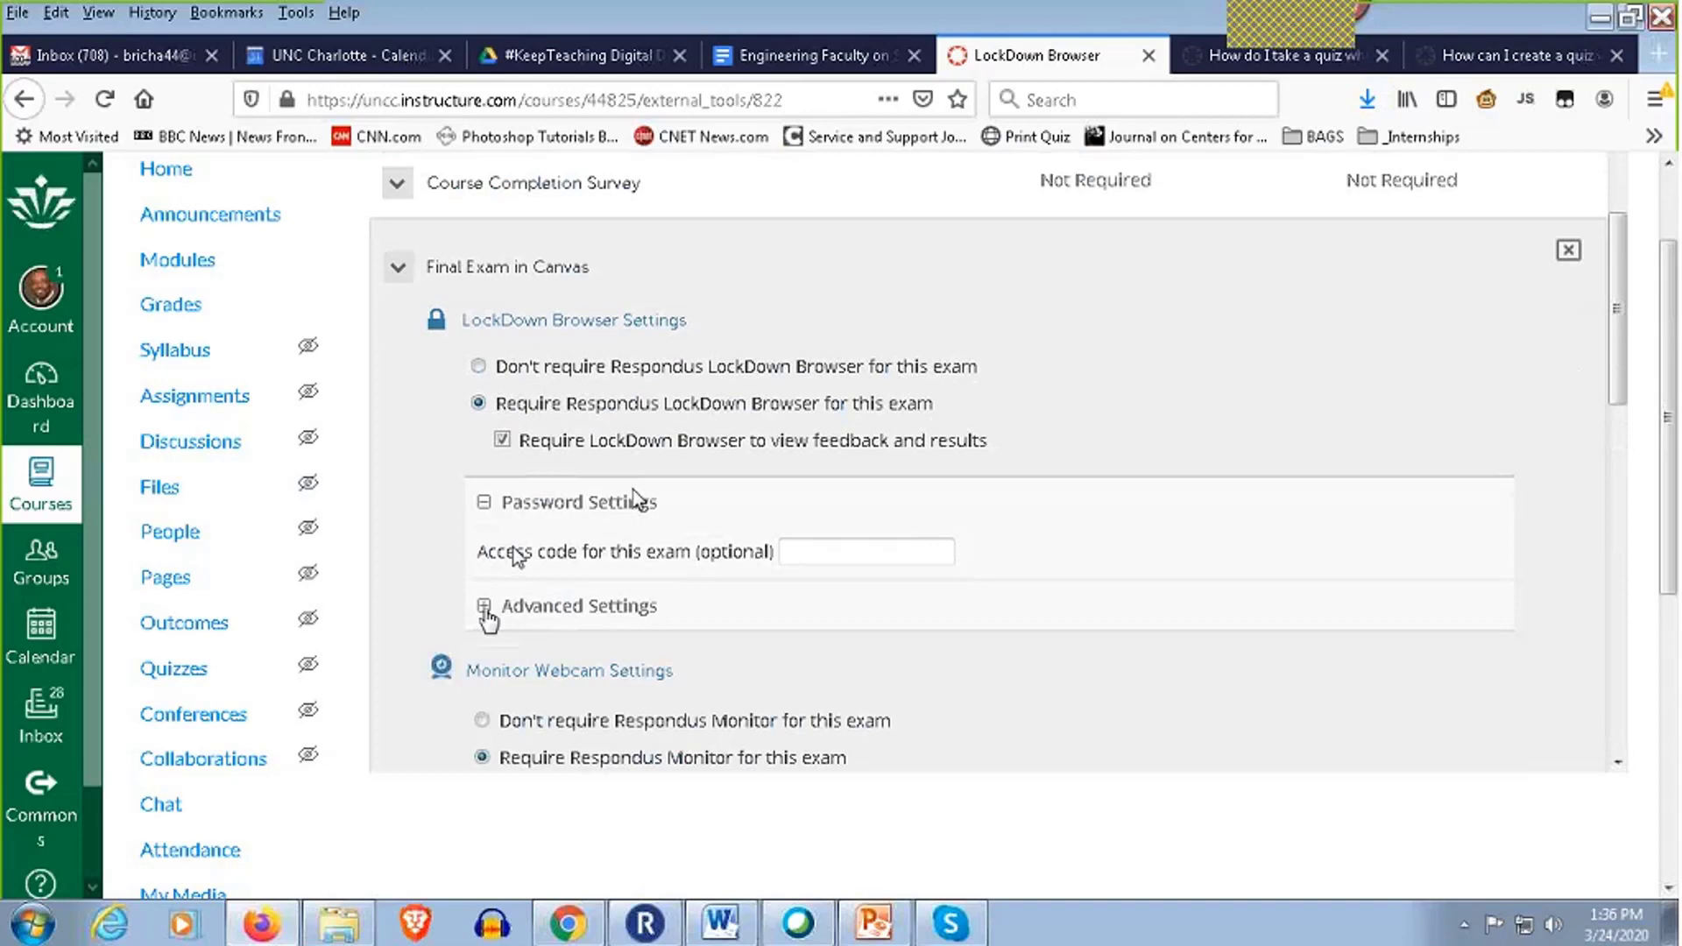
pyautogui.click(483, 608)
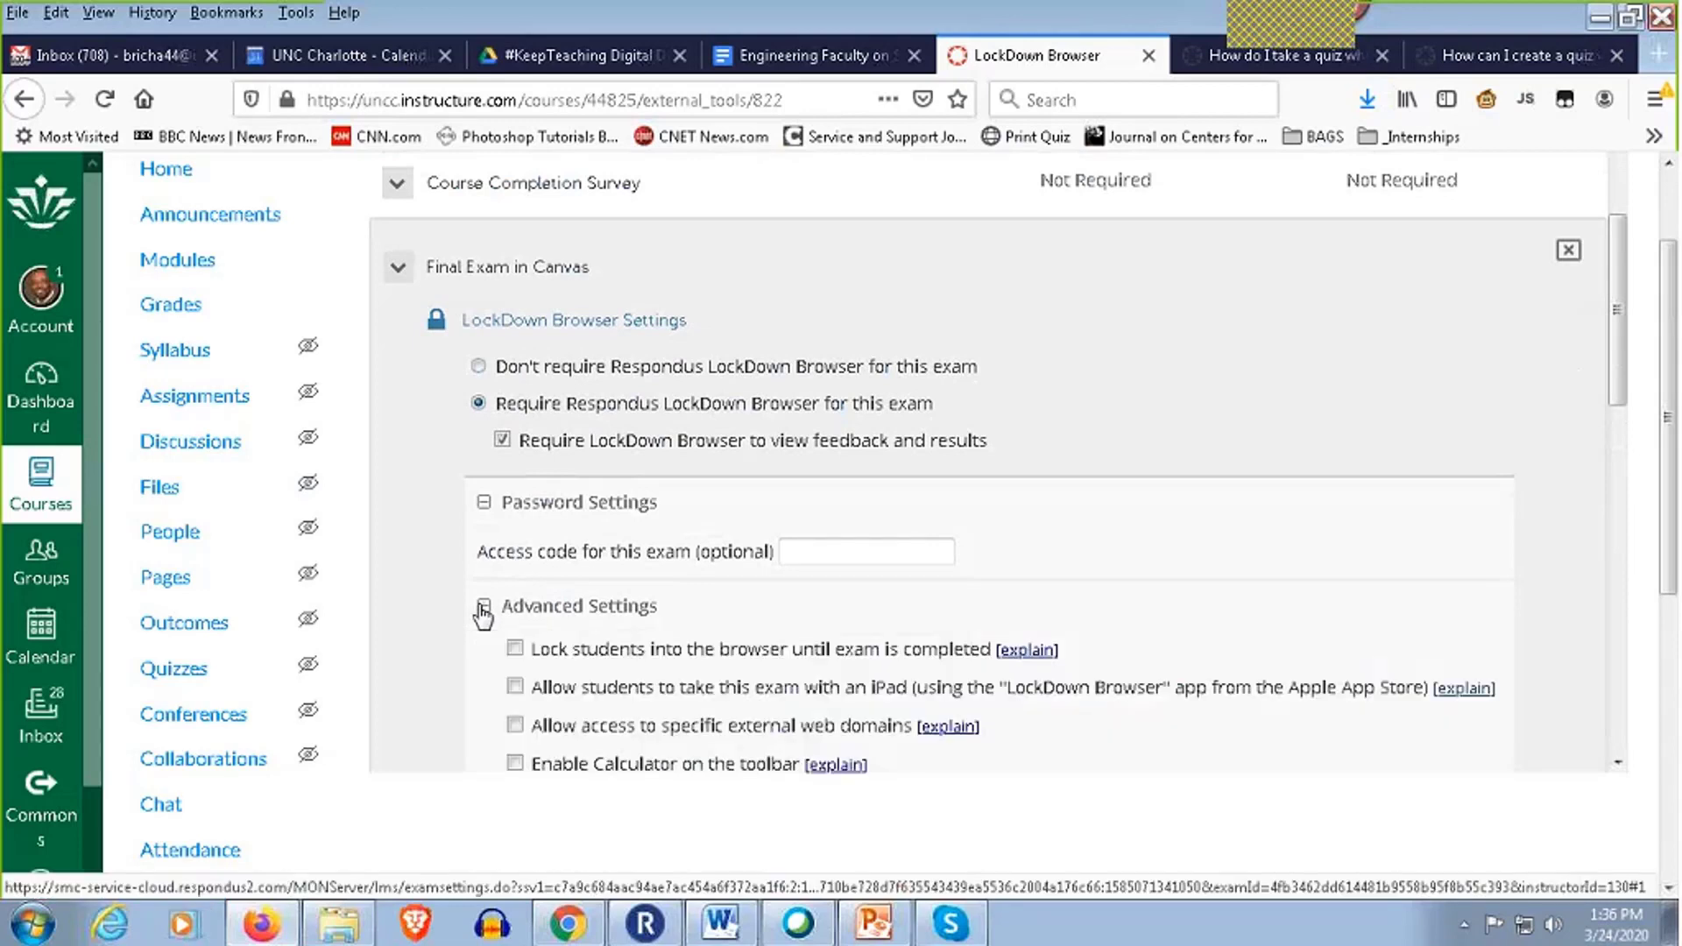
pyautogui.scroll(-3, 1219, 532)
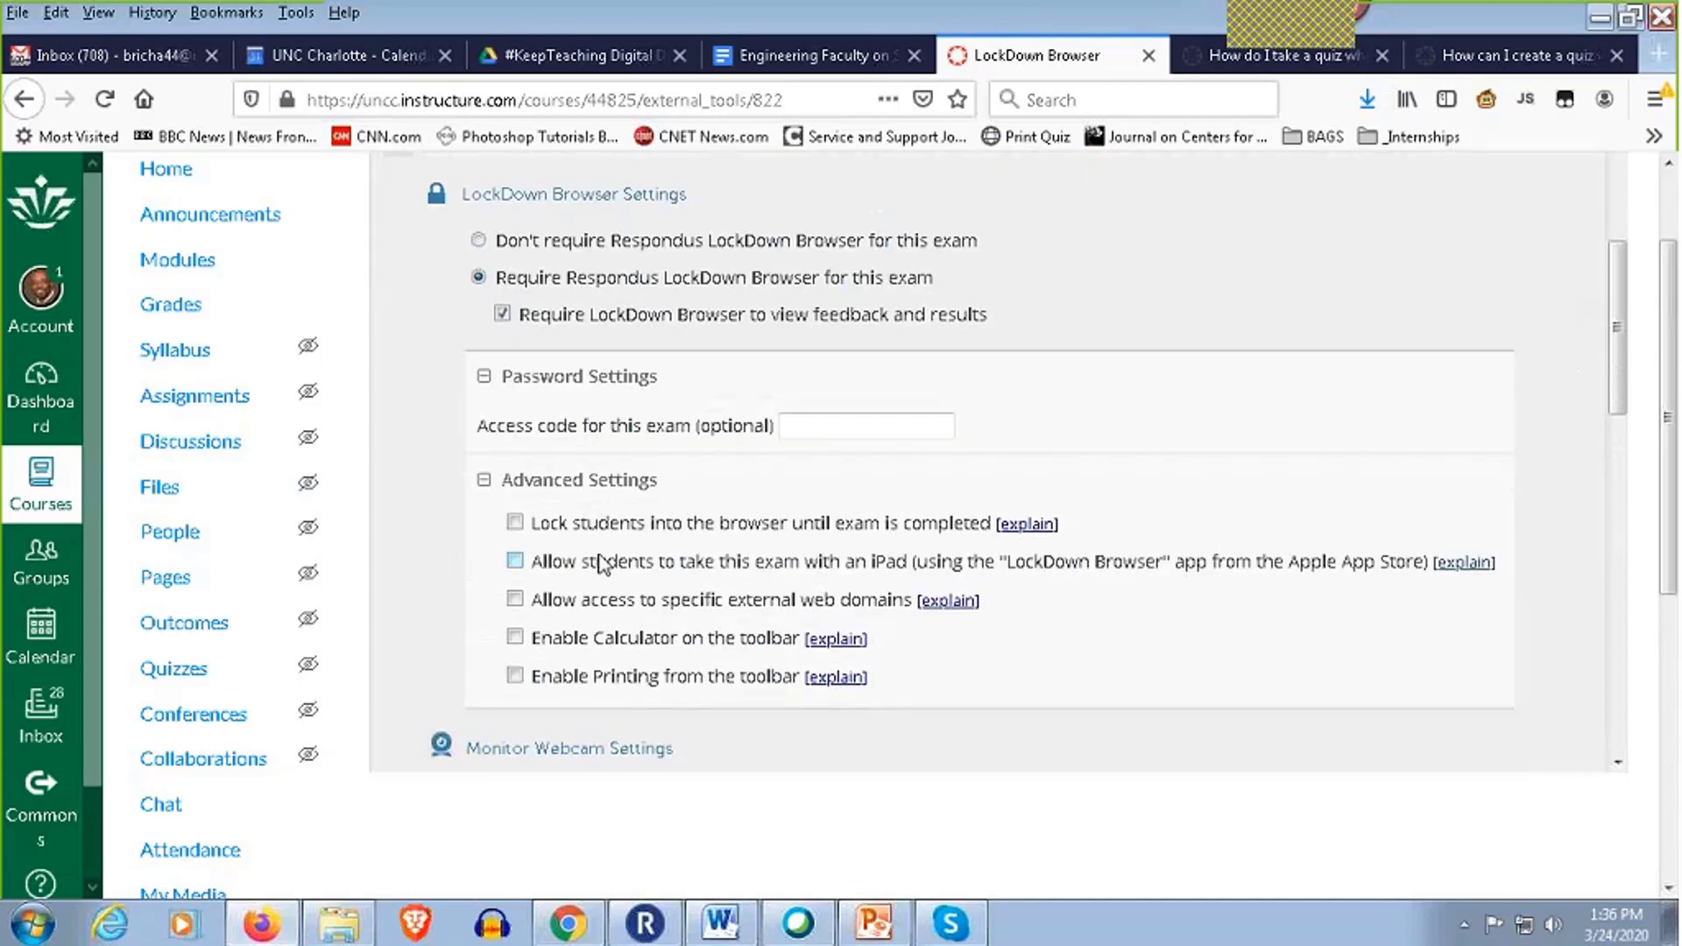
pyautogui.click(519, 525)
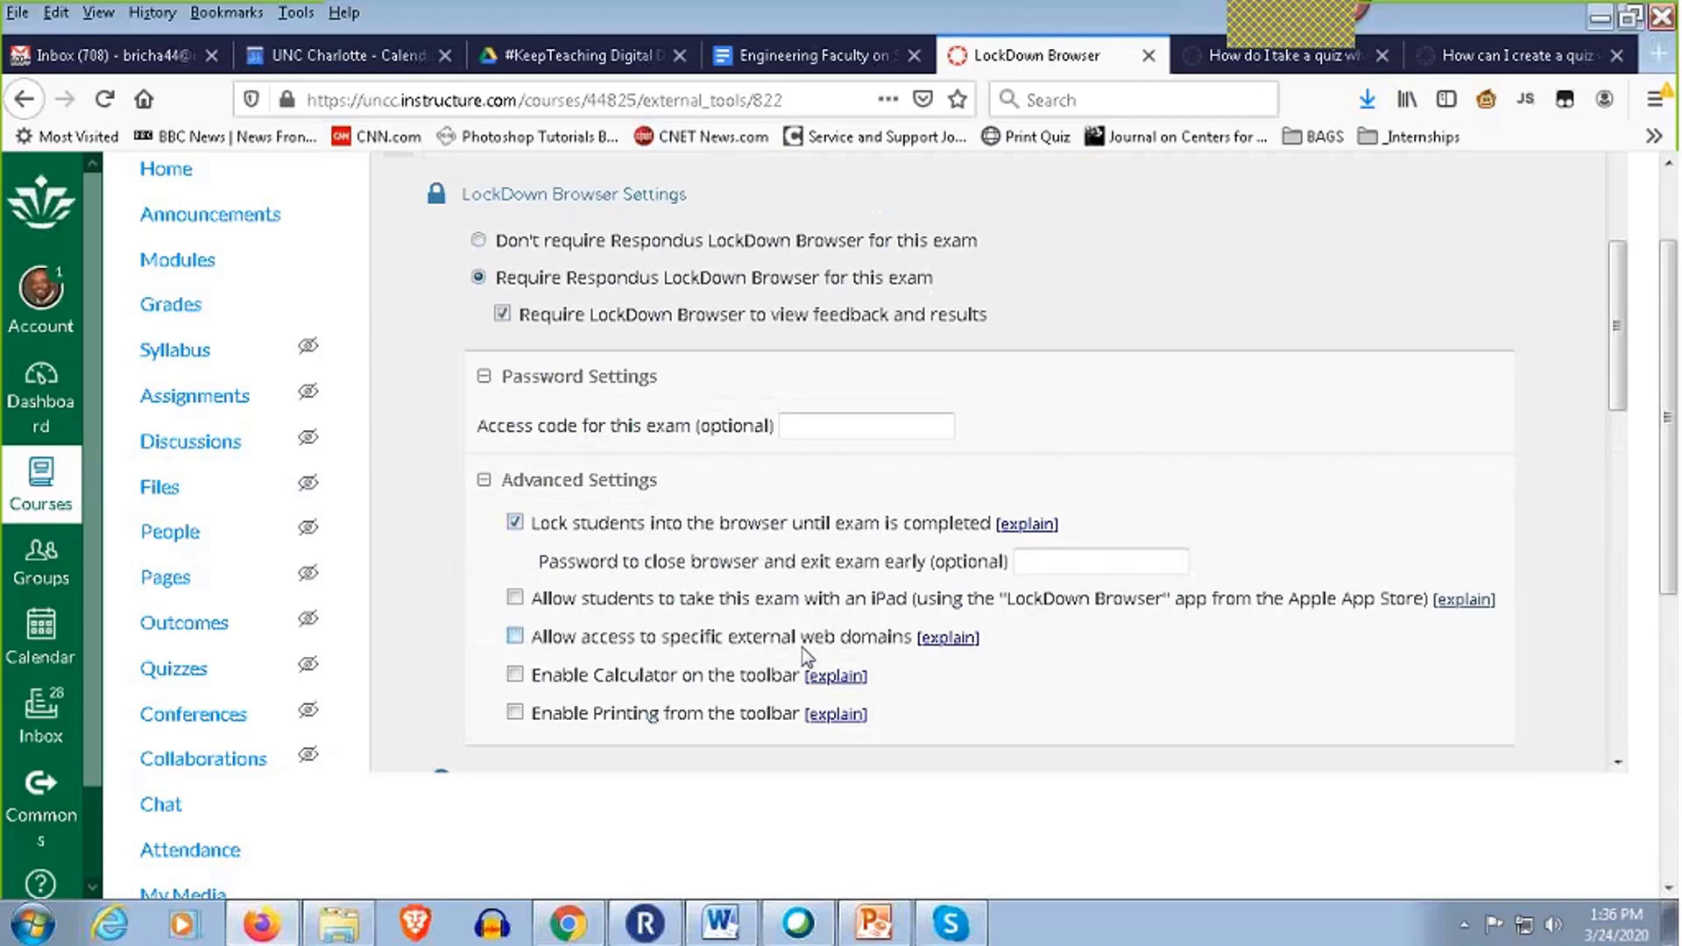
pyautogui.click(515, 636)
pyautogui.scroll(-3, 516, 643)
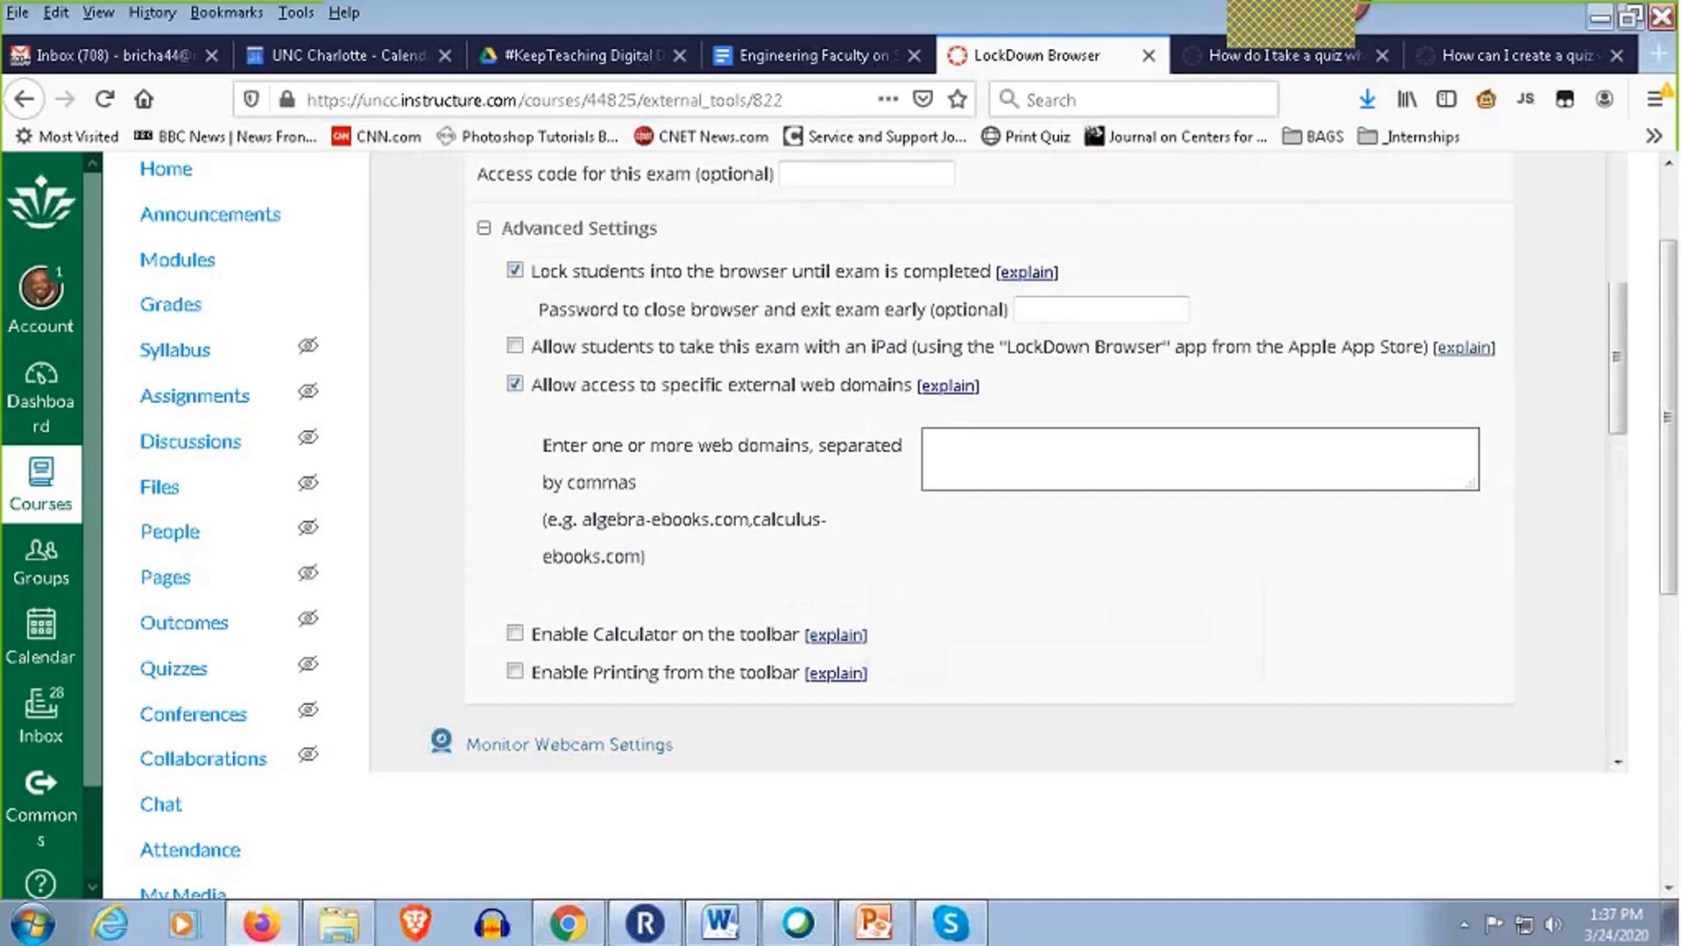
pyautogui.click(515, 385)
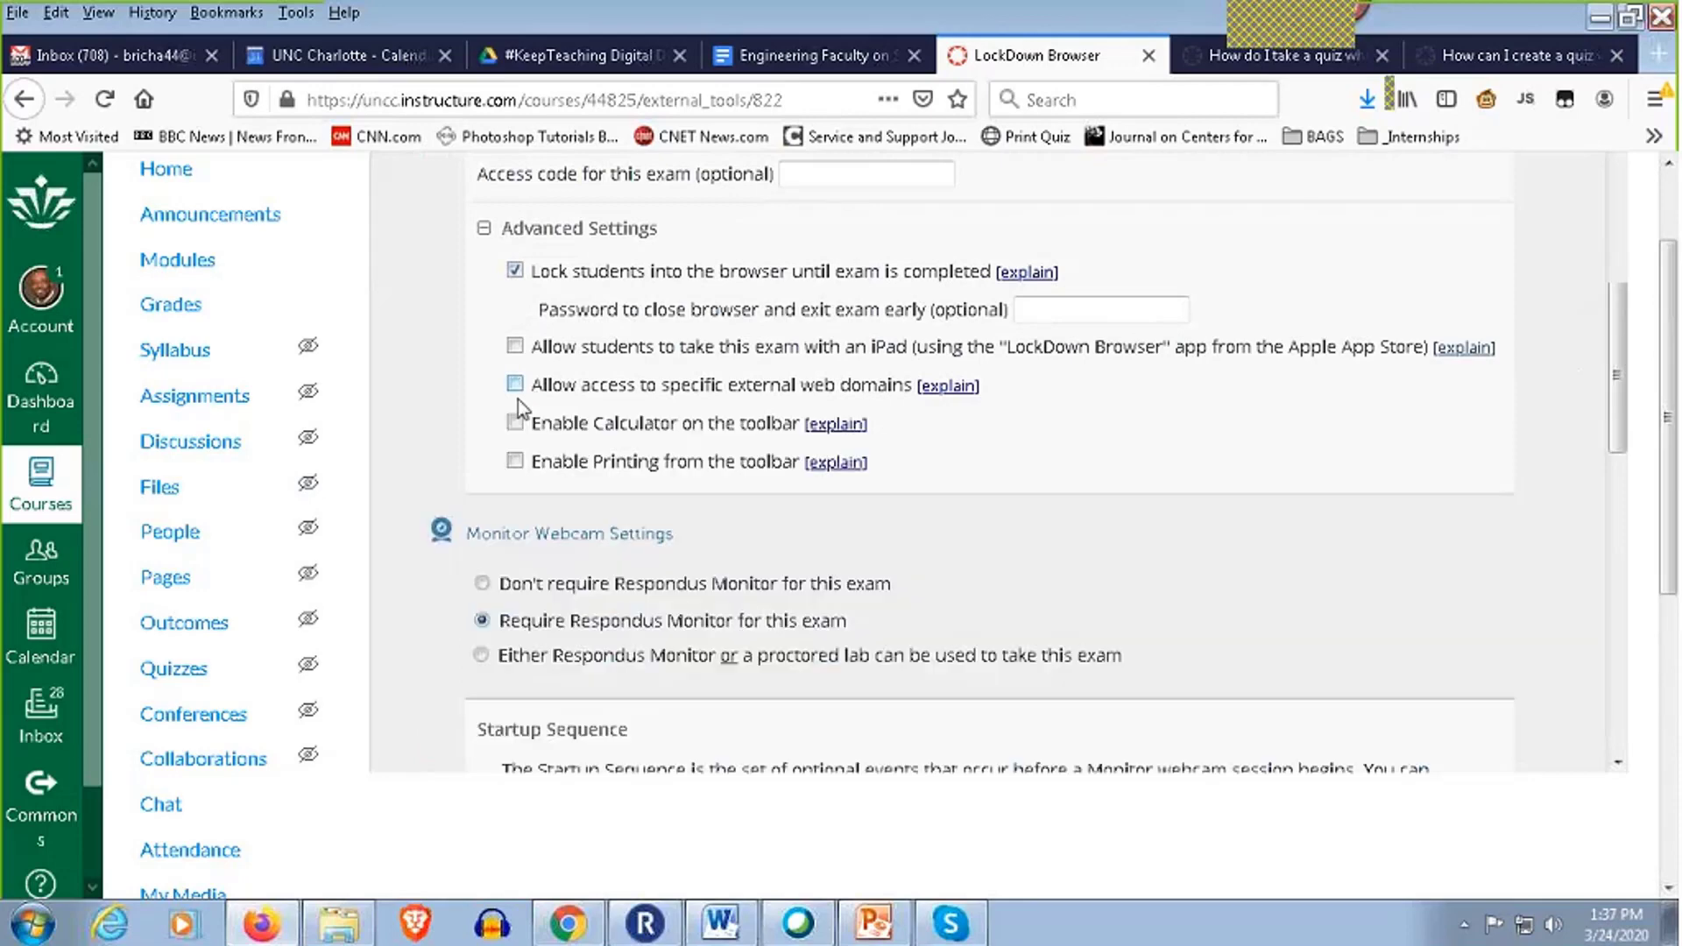
# Step: Enable the standard calculator on the LockDown Browser toolbar
pyautogui.scroll(-5, 673, 593)
pyautogui.scroll(-3, 672, 593)
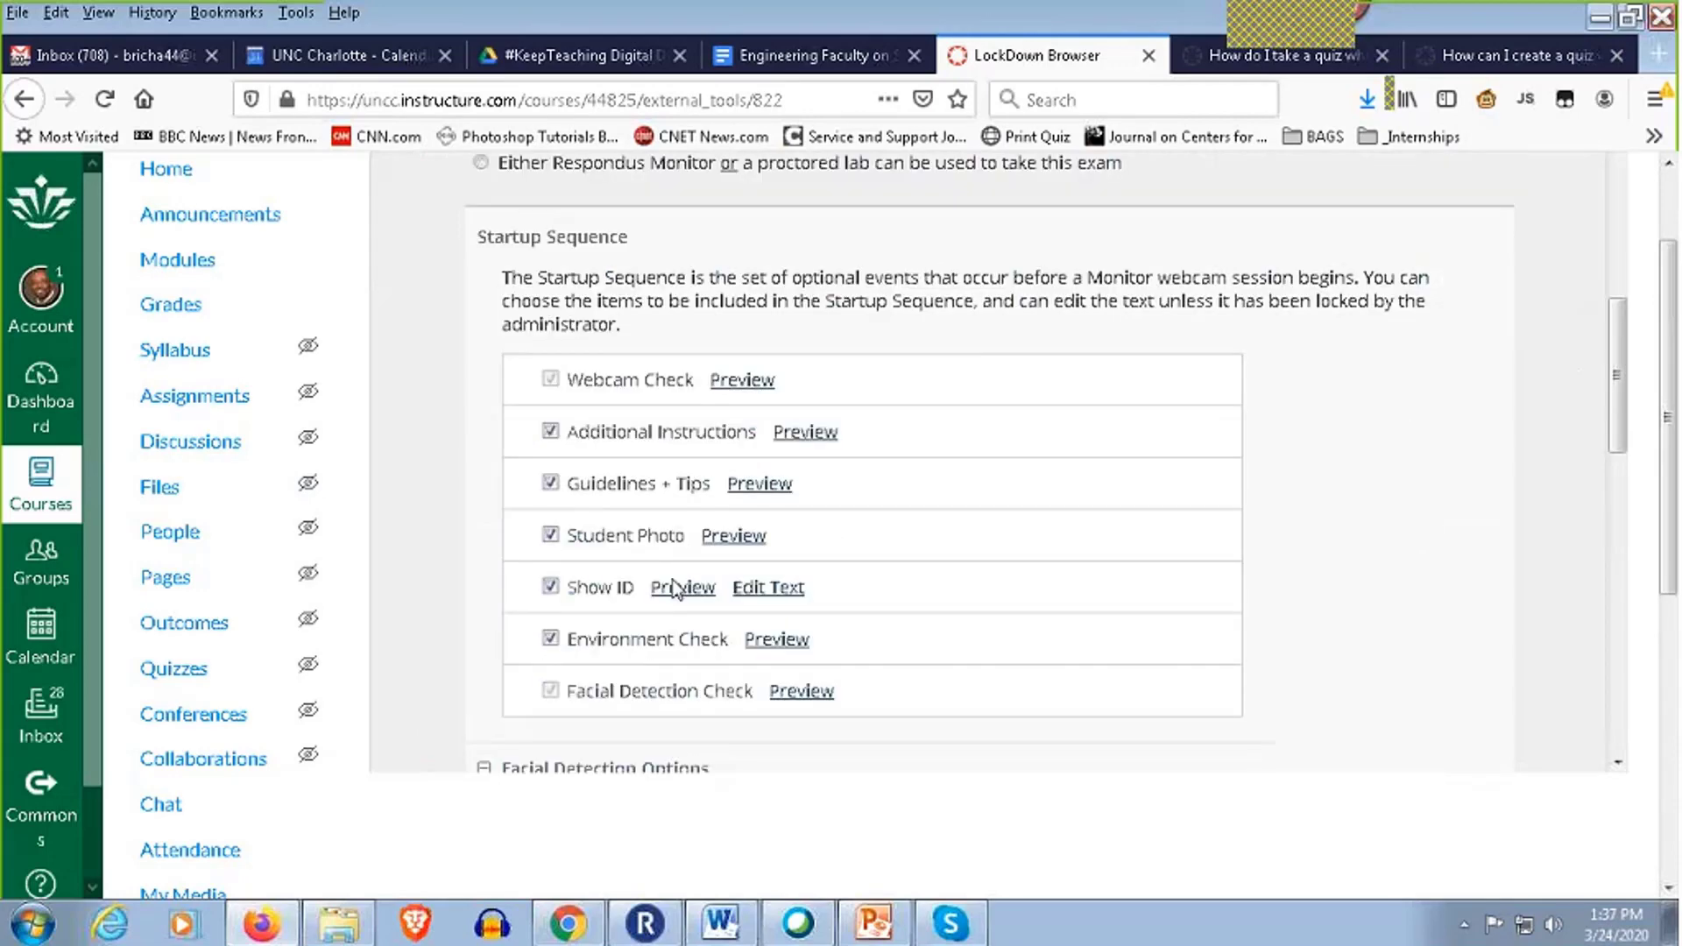
pyautogui.scroll(7, 672, 587)
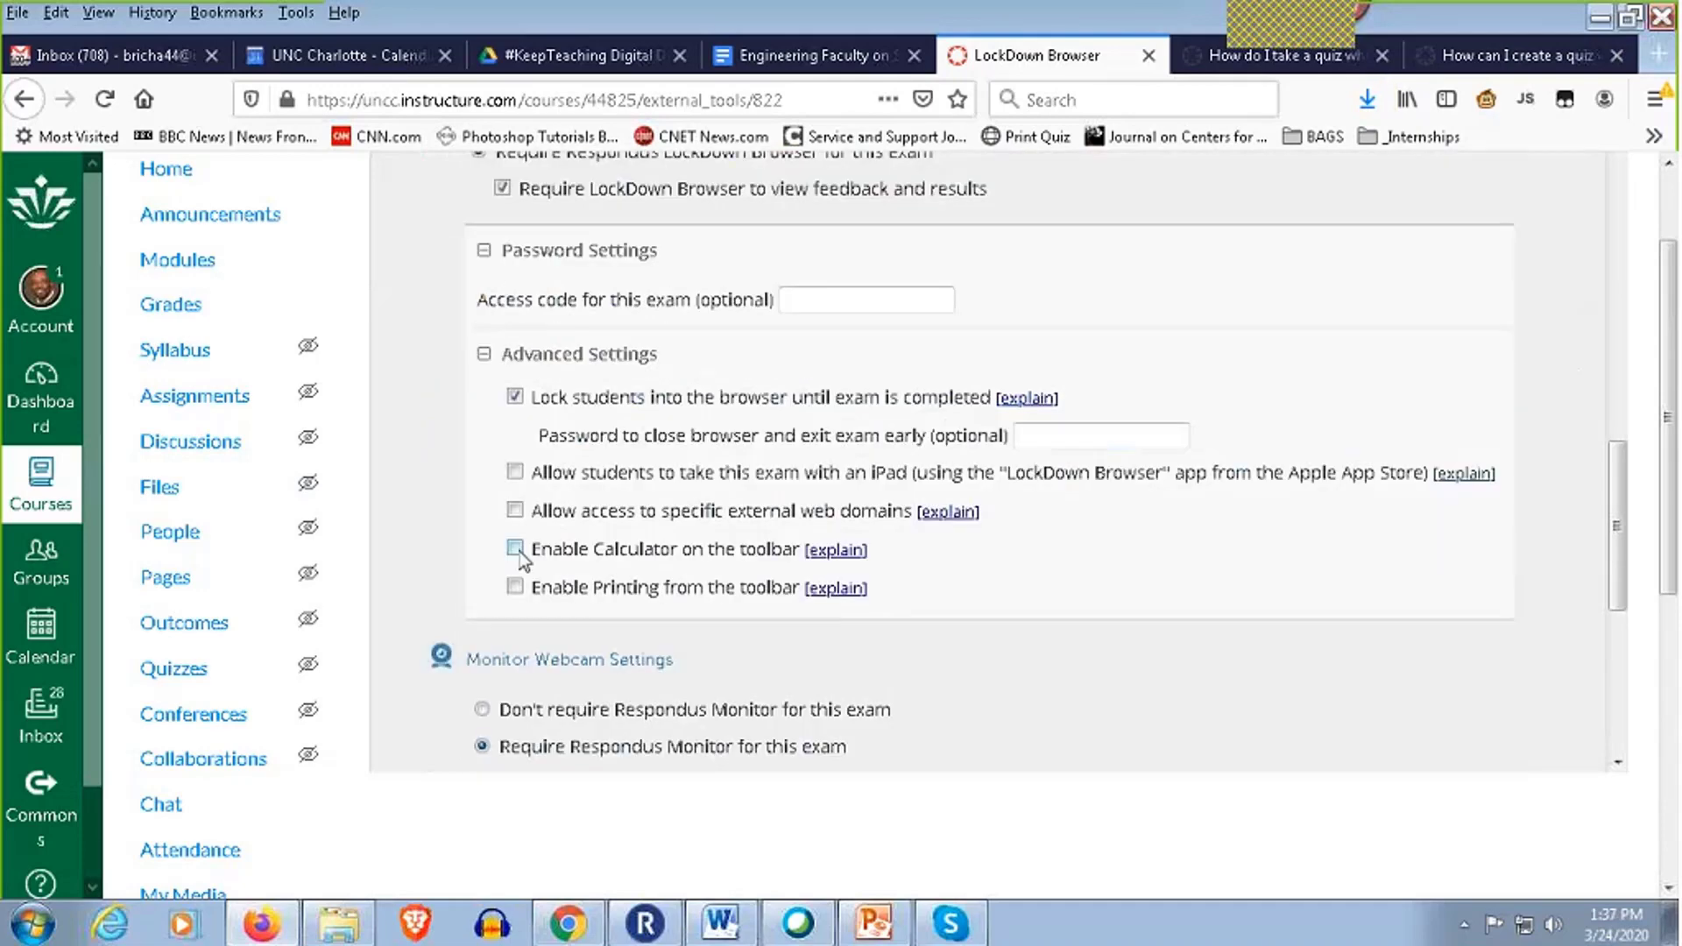
pyautogui.click(515, 549)
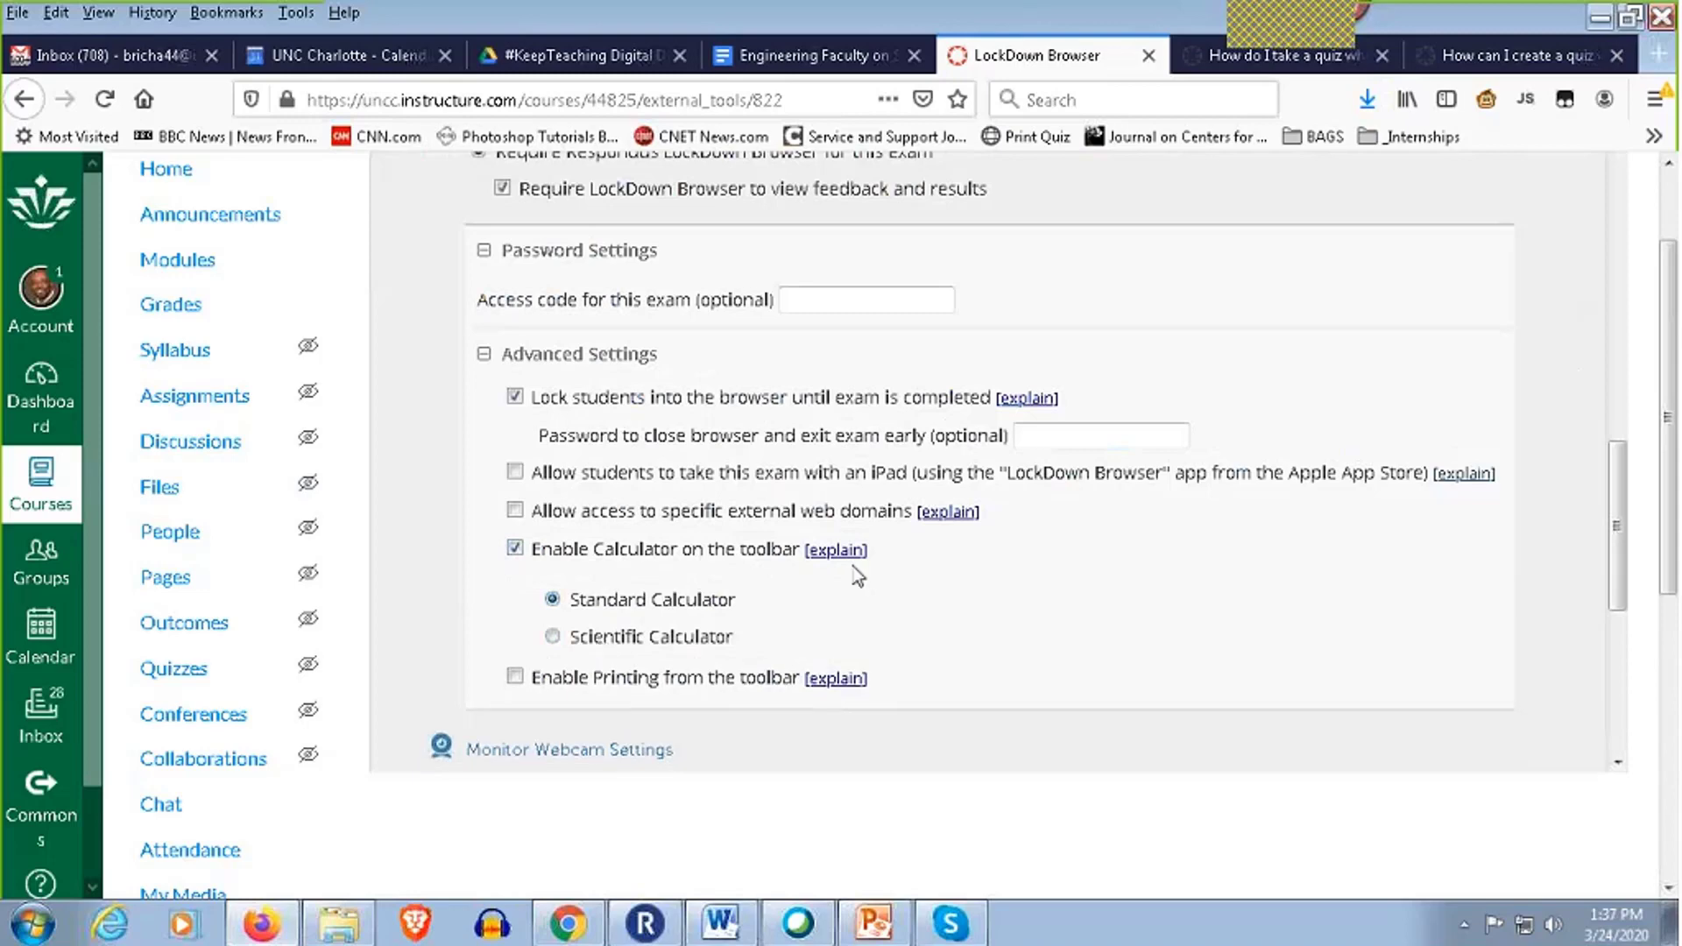
pyautogui.scroll(-4, 944, 593)
pyautogui.scroll(-3, 944, 592)
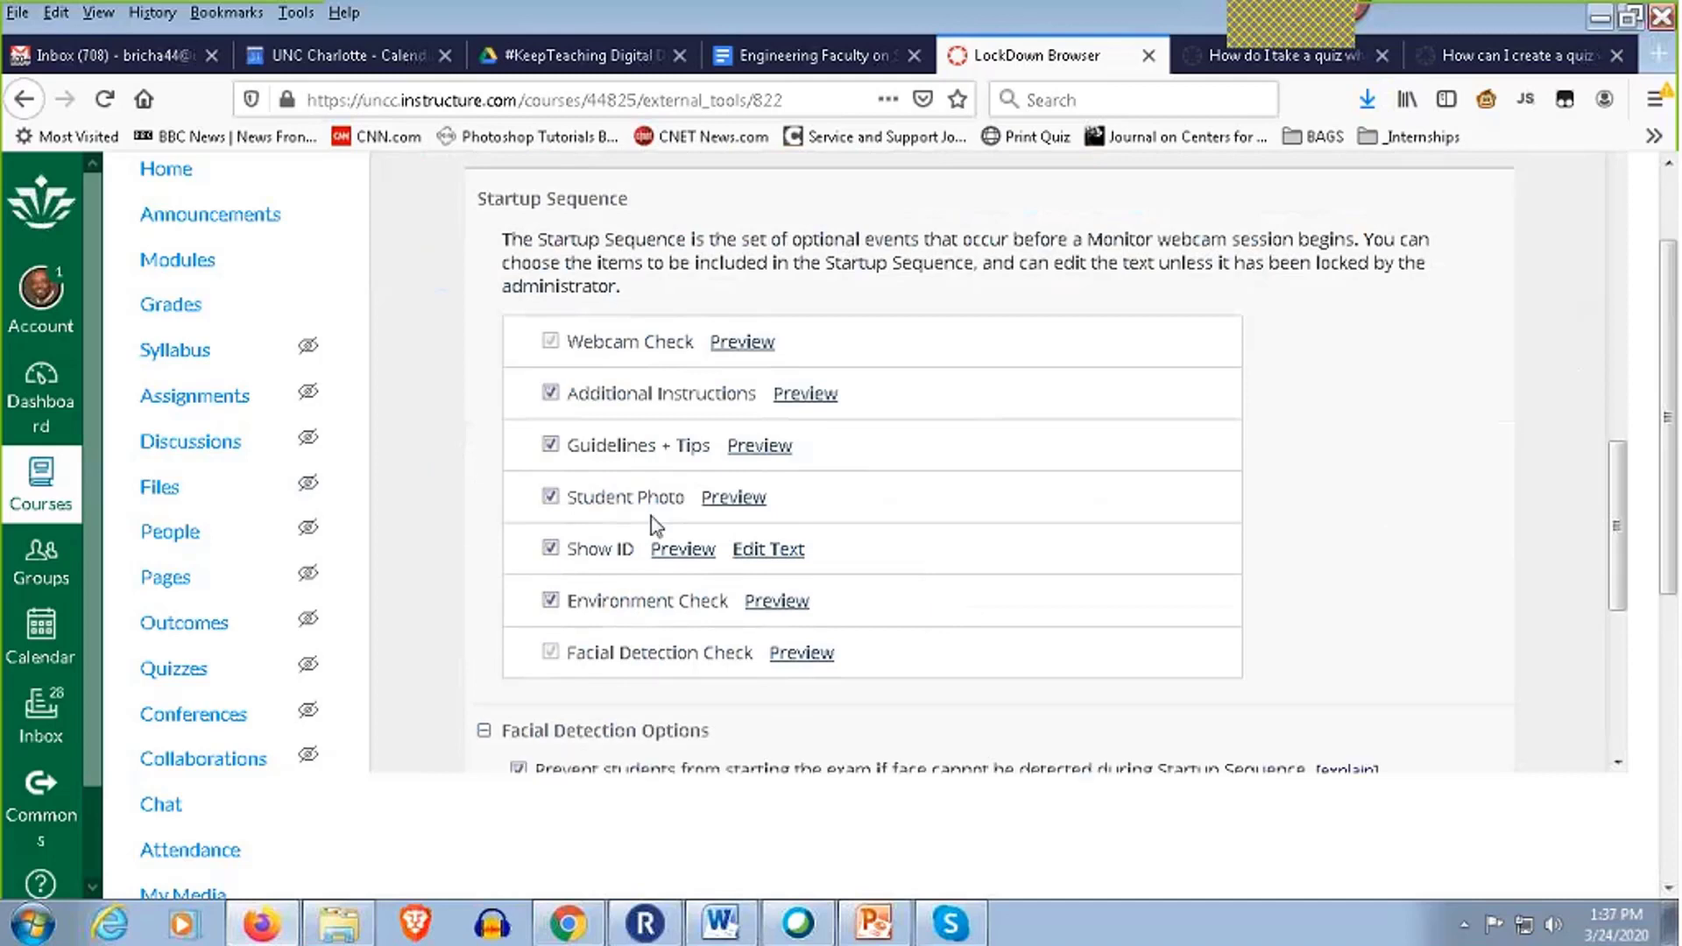
pyautogui.click(733, 497)
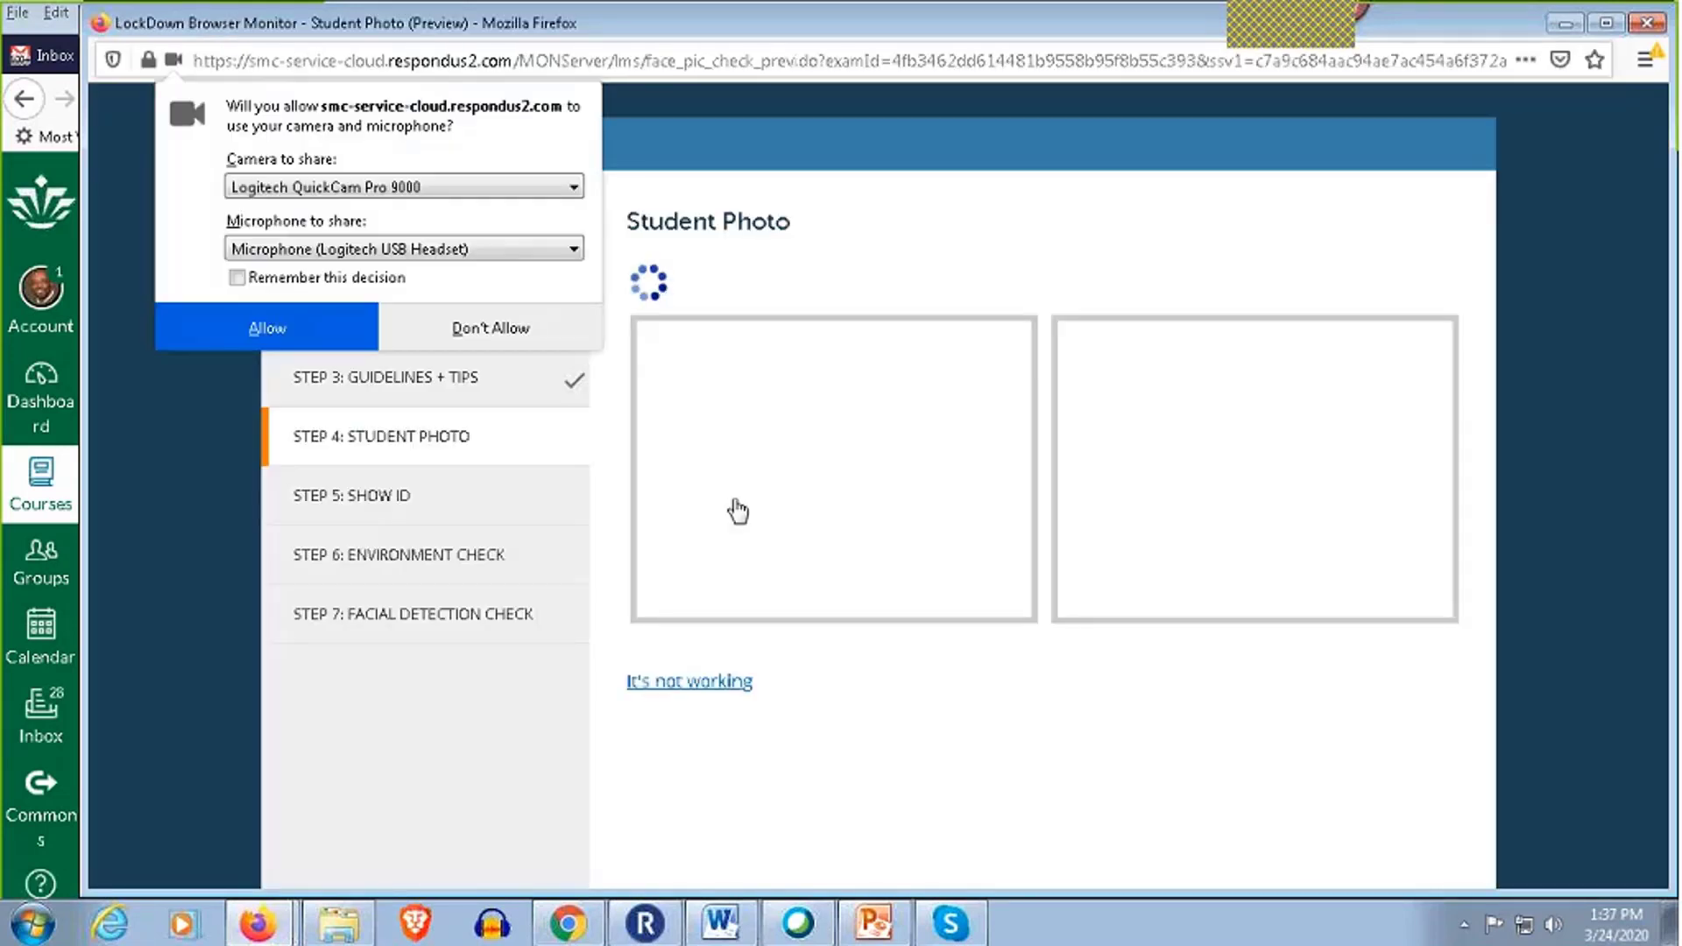
pyautogui.click(347, 309)
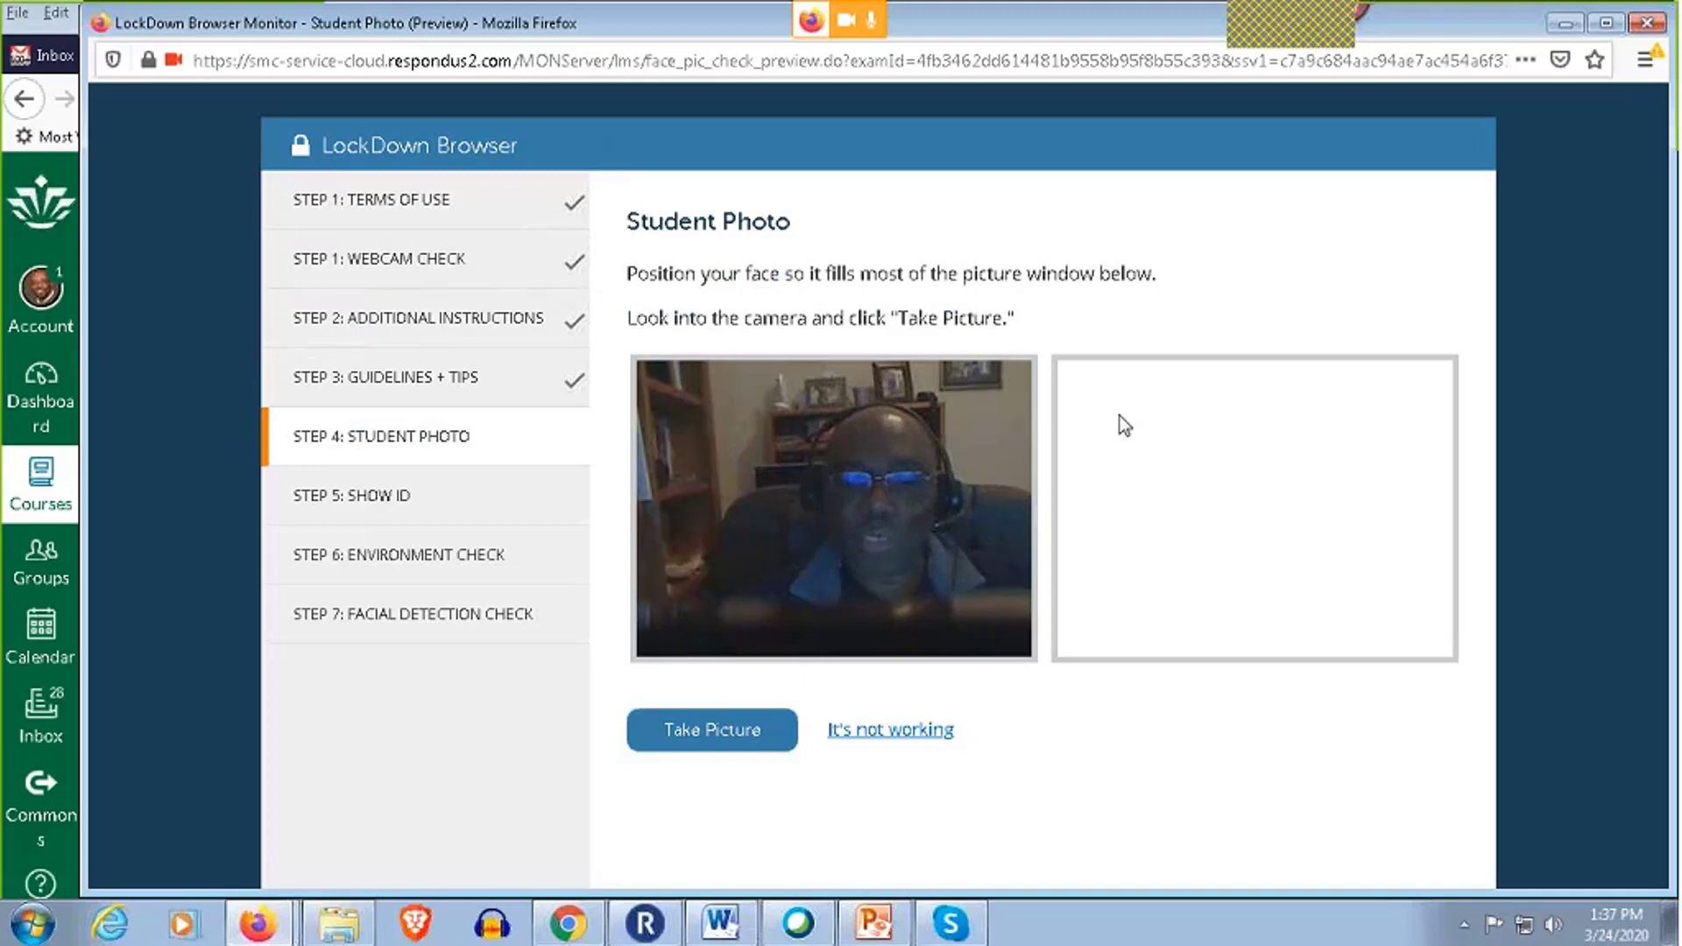
pyautogui.click(1648, 23)
pyautogui.scroll(-4, 1234, 595)
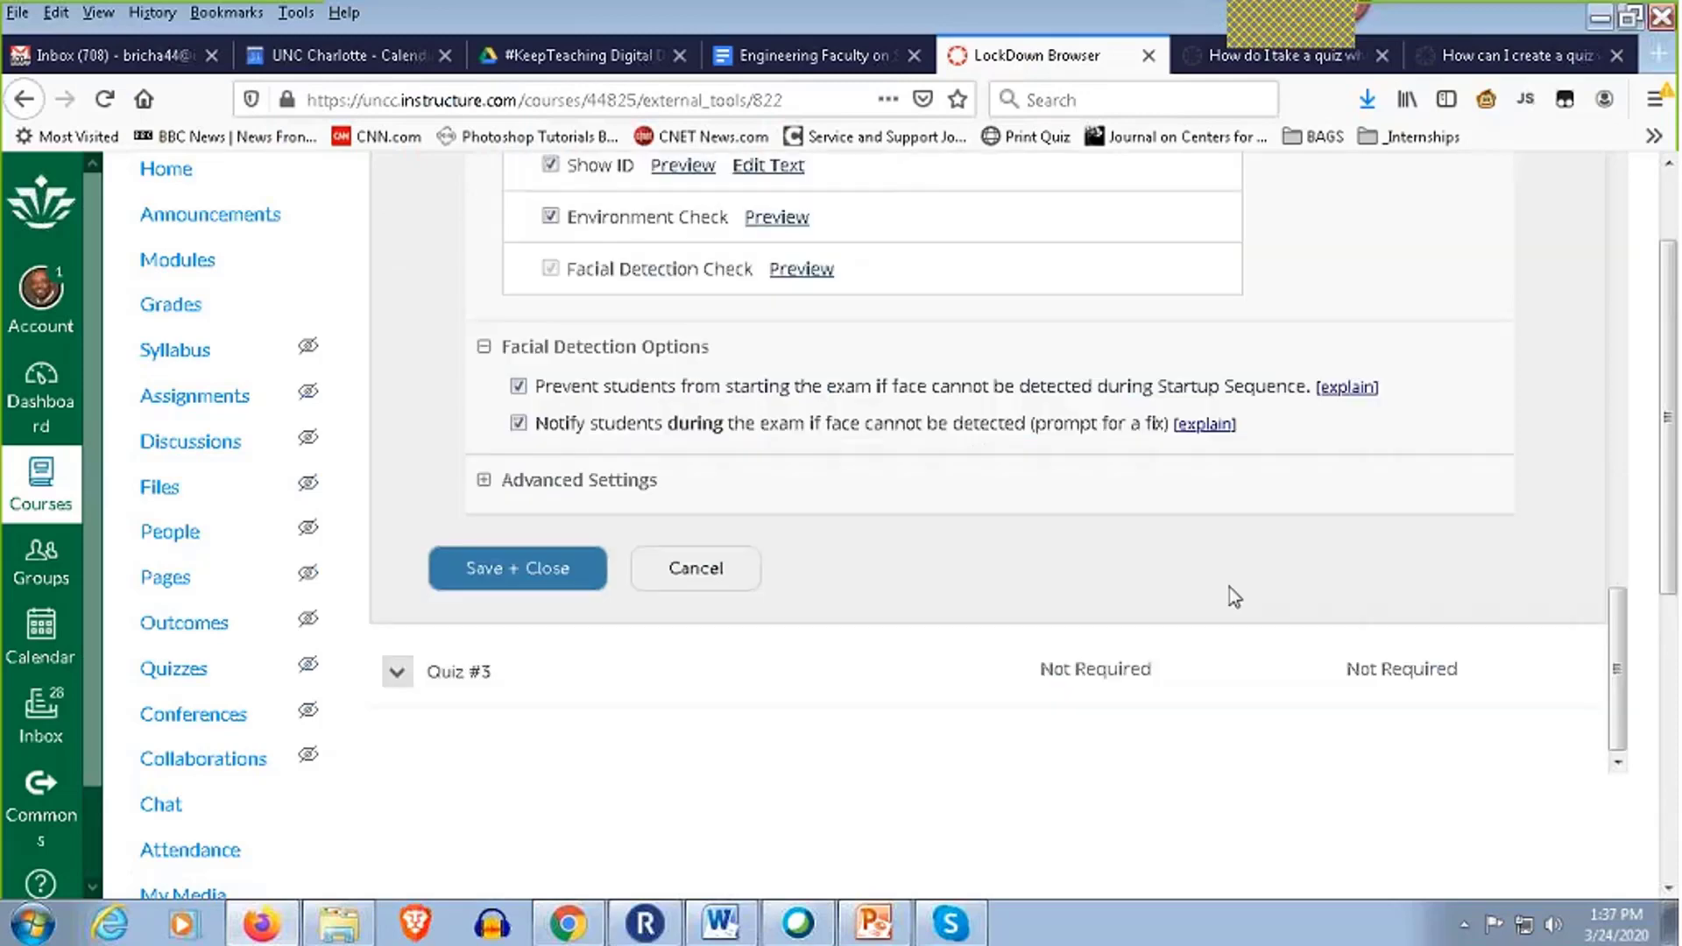
# Step: Expand the Monitor advanced settings, then Save + Close the Final Exam's proctoring settings
pyautogui.click(522, 487)
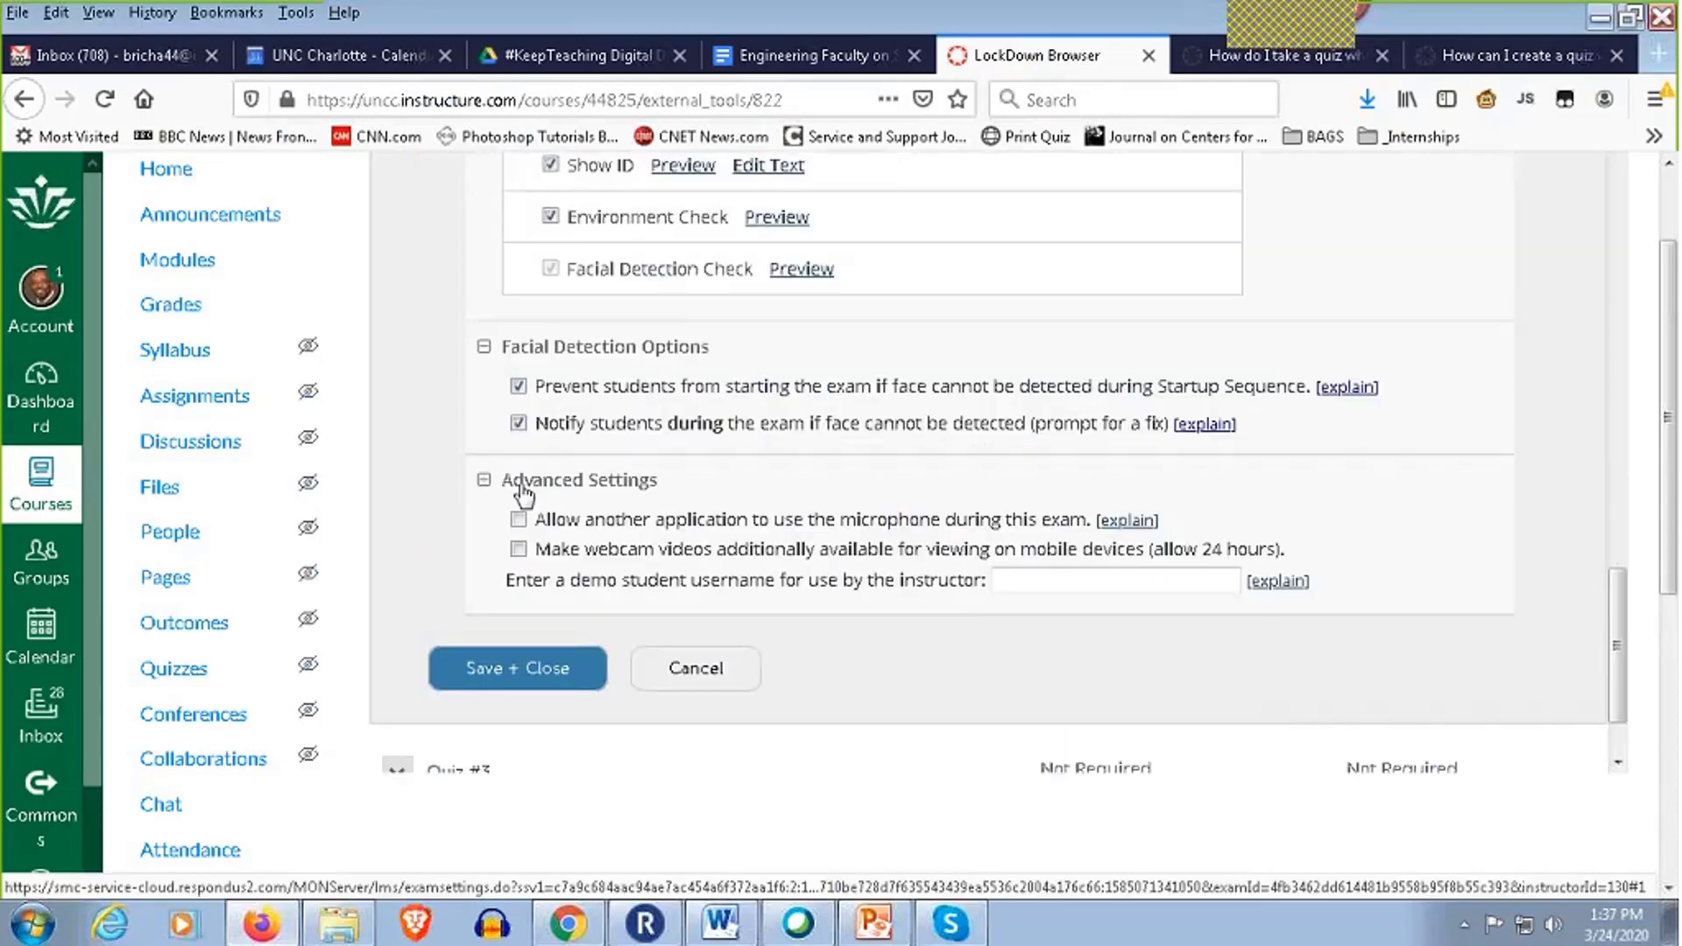
pyautogui.click(497, 669)
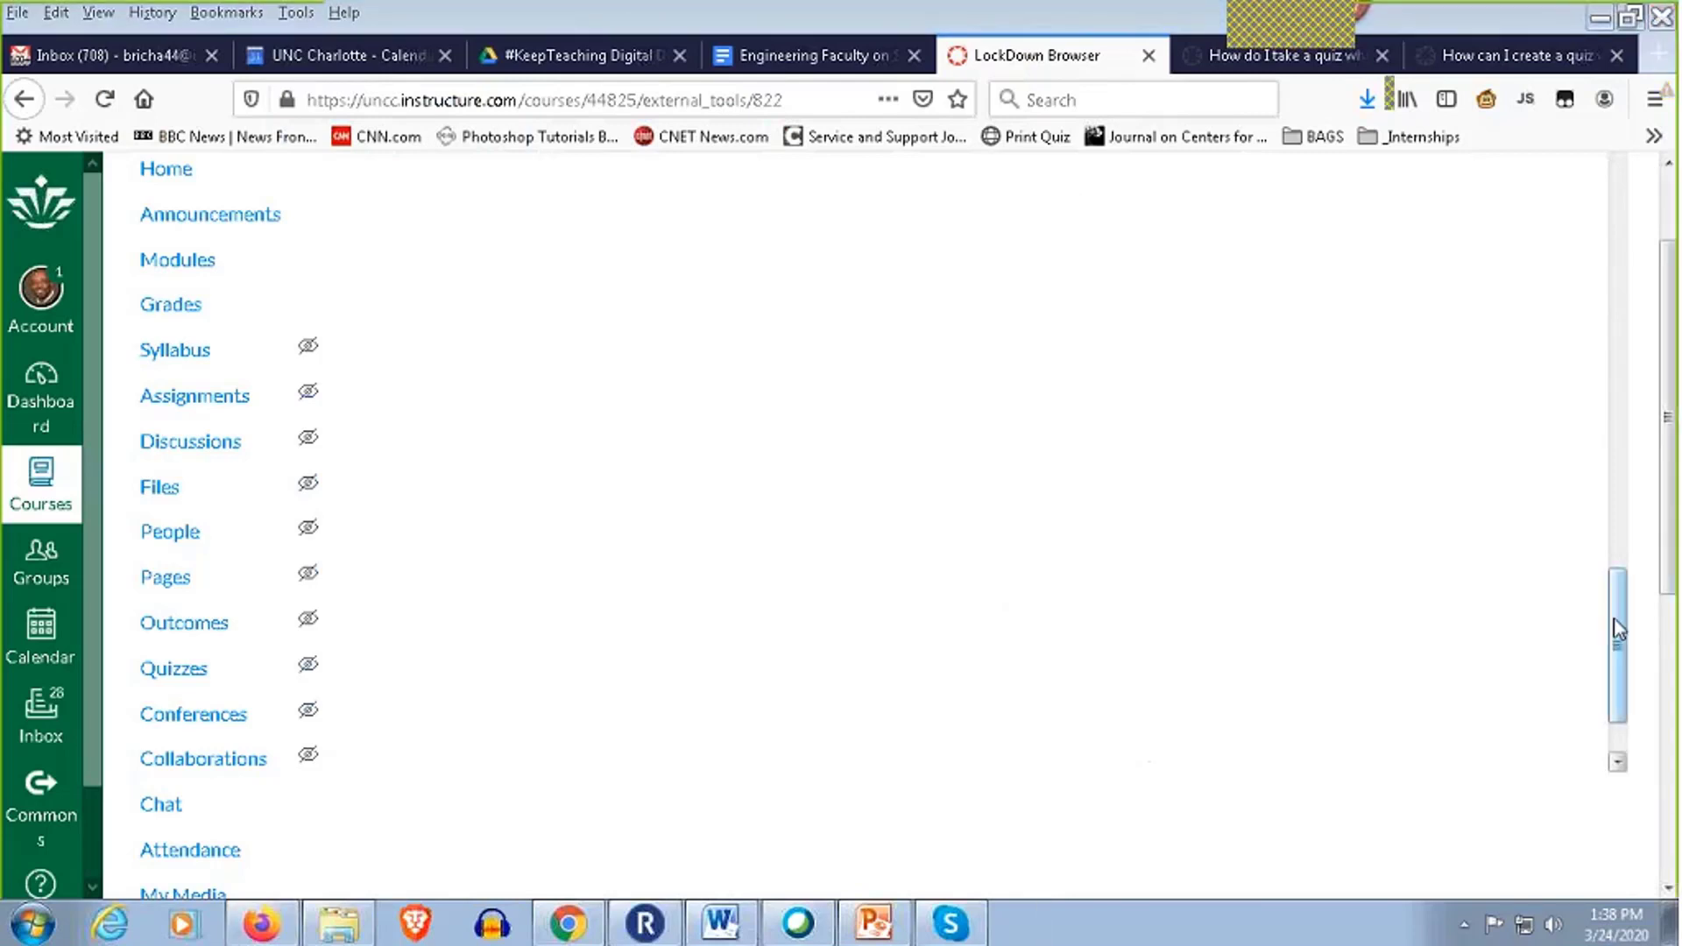
pyautogui.moveTo(1617, 629); pyautogui.dragTo(1616, 206)
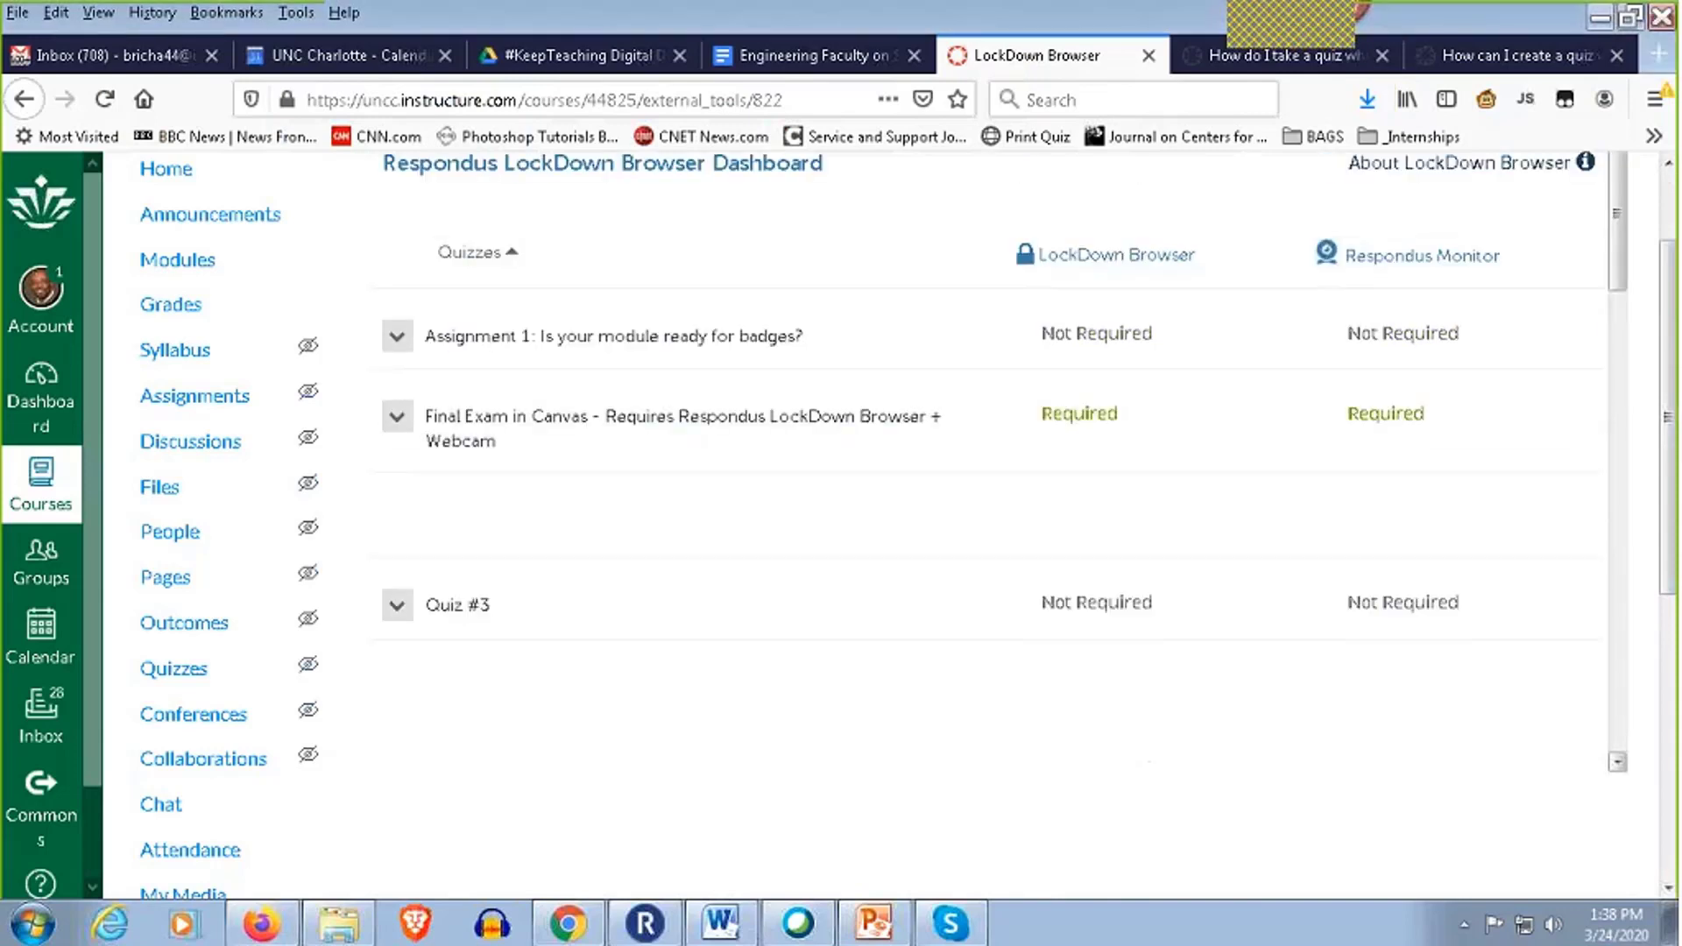